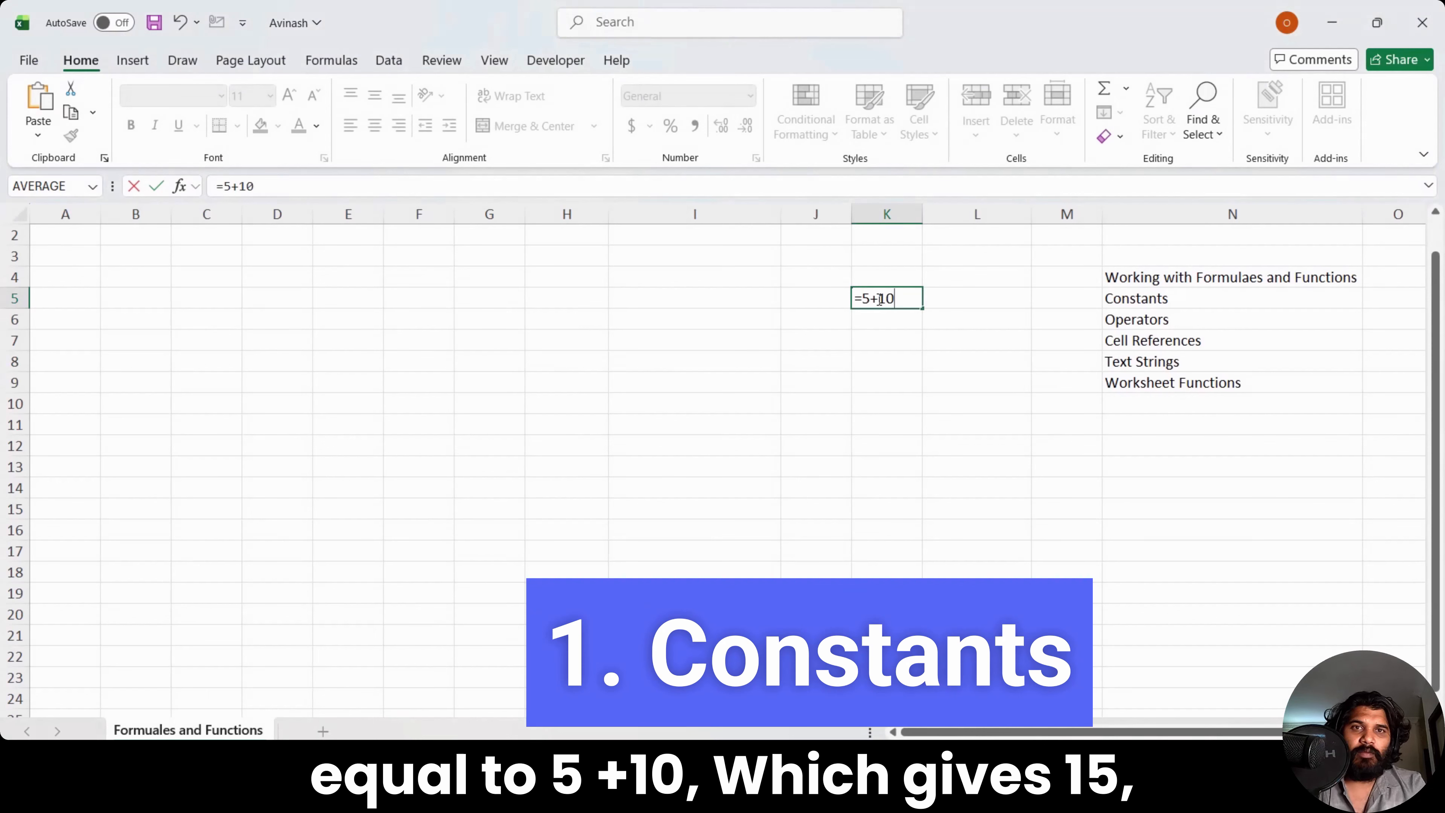
Step: Enter the constant formulas =5+10 in cell K5 and =5*16 in cell K6
{"action": "key", "text": "Return"}
{"action": "left_click", "coordinate": [877, 299]}
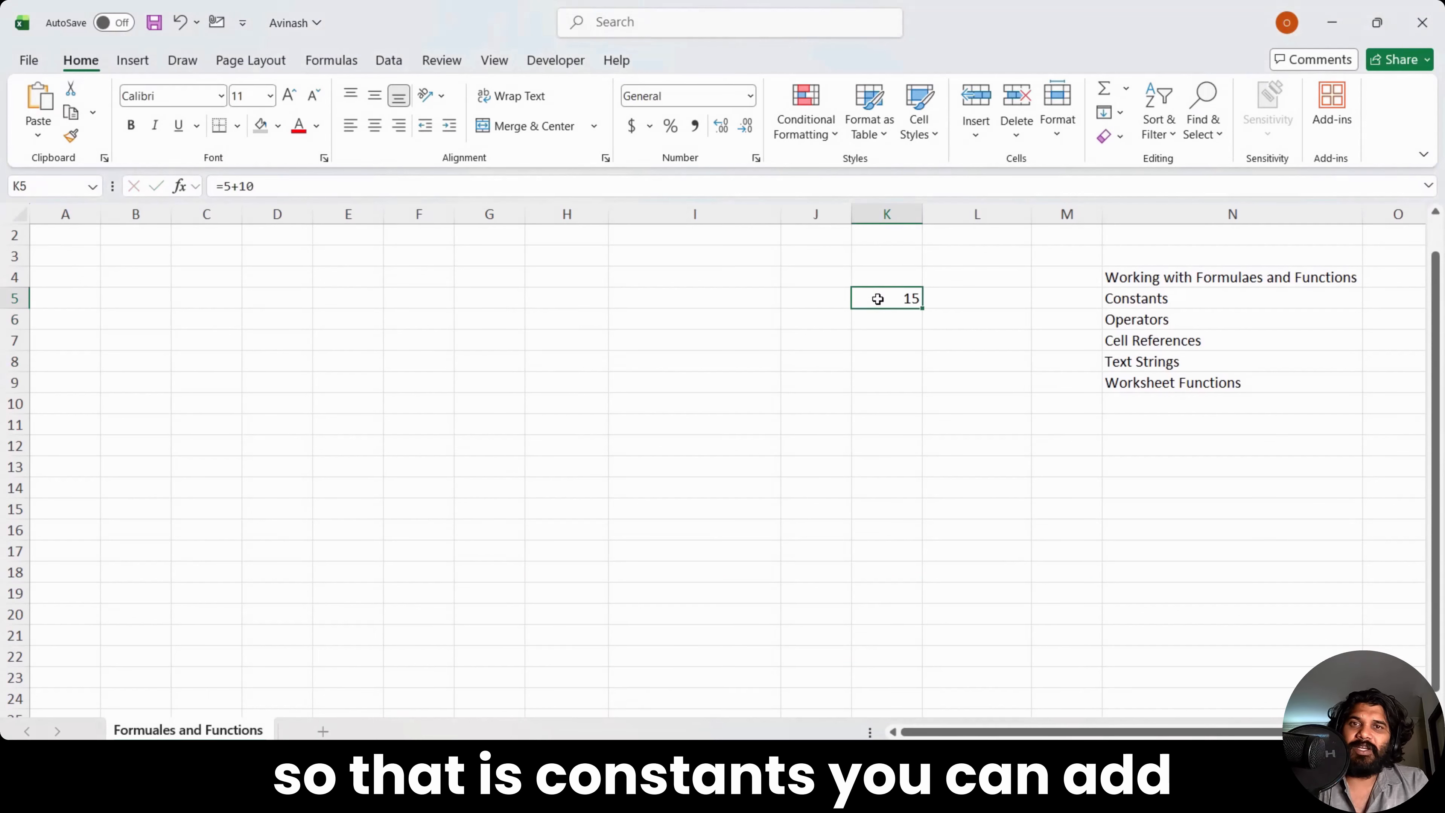
{"action": "key", "text": "Down"}
{"action": "type", "text": "="}
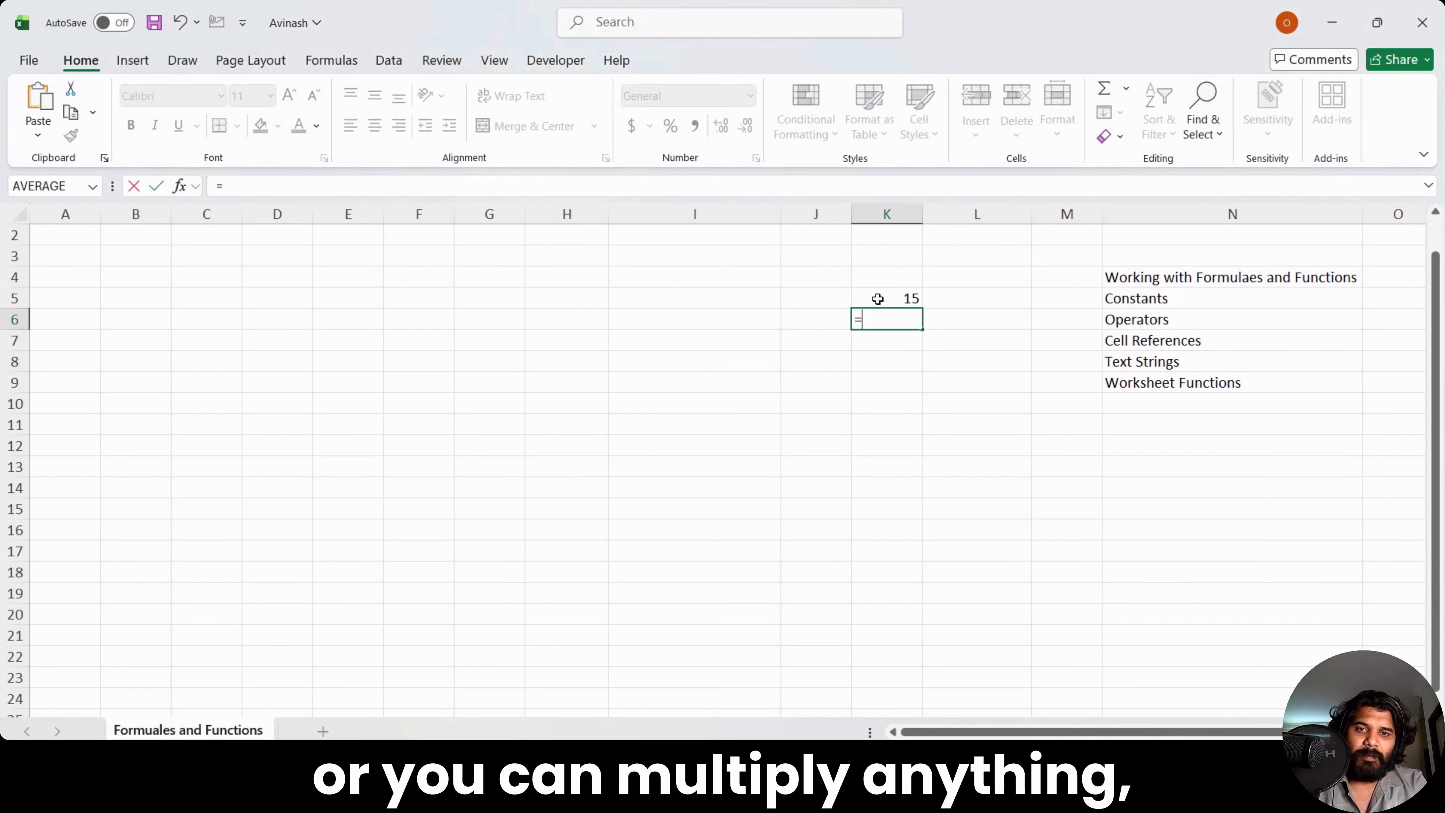
{"action": "type", "text": "5*16"}
{"action": "key", "text": "Return"}
Step: Clear the two constant formulas from K5:K6
{"action": "left_click", "coordinate": [878, 299]}
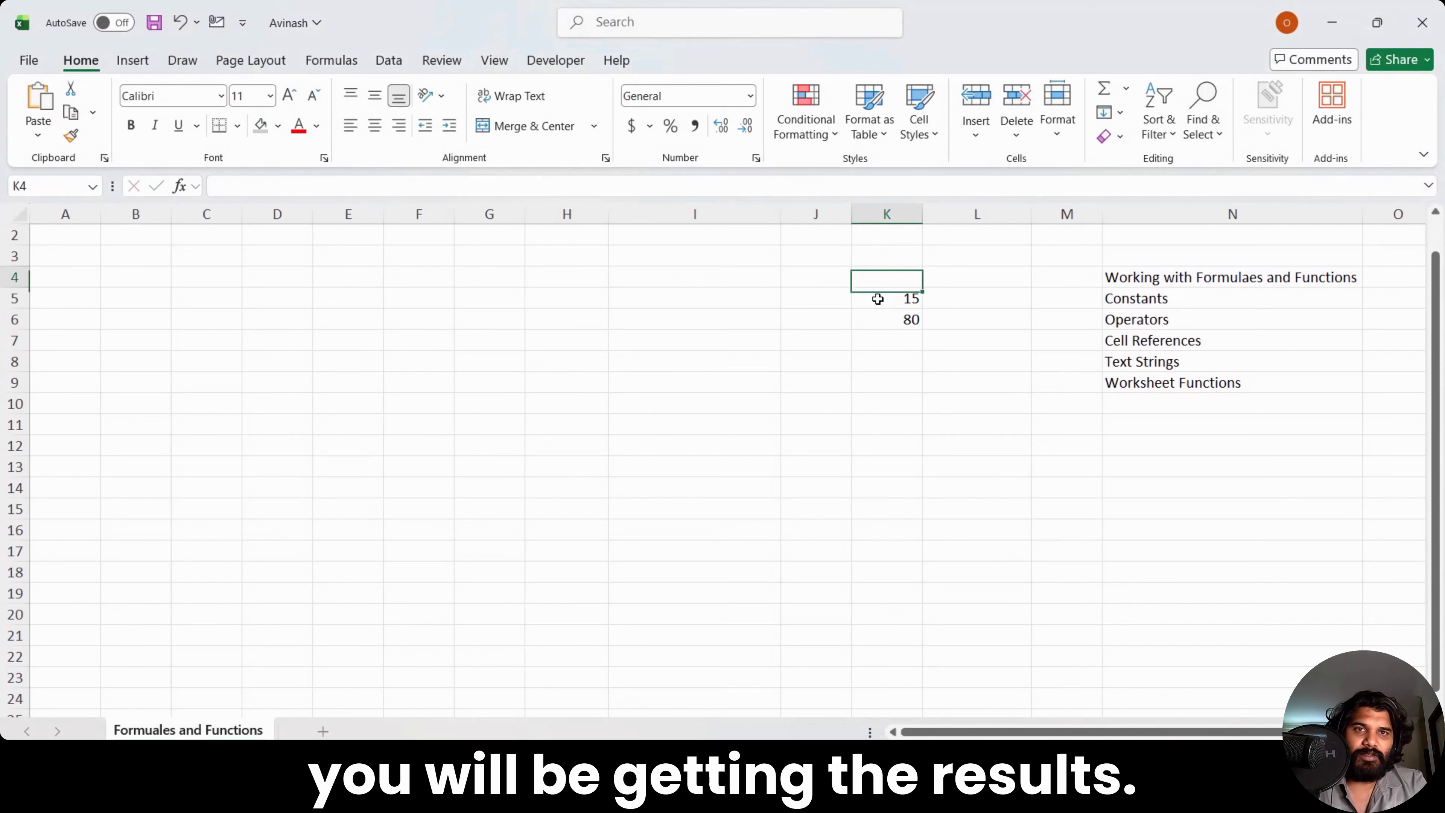
{"action": "key", "text": "shift+Up"}
{"action": "key", "text": "shift+Down"}
{"action": "key", "text": "shift+Down"}
{"action": "key", "text": "Delete"}
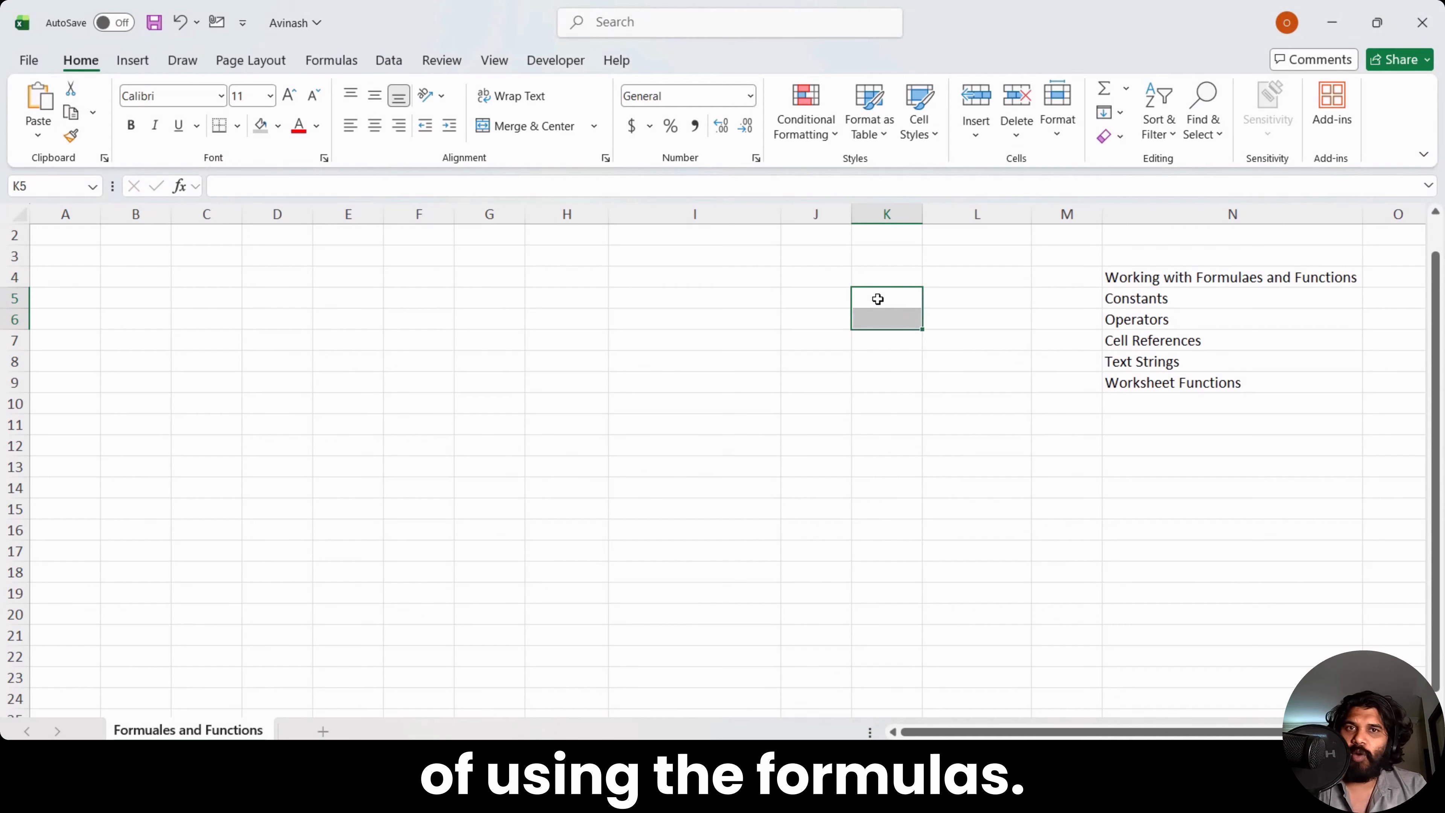
{"action": "key", "text": "Down"}
{"action": "key", "text": "Right"}
{"action": "key", "text": "Right"}
{"action": "key", "text": "Right"}
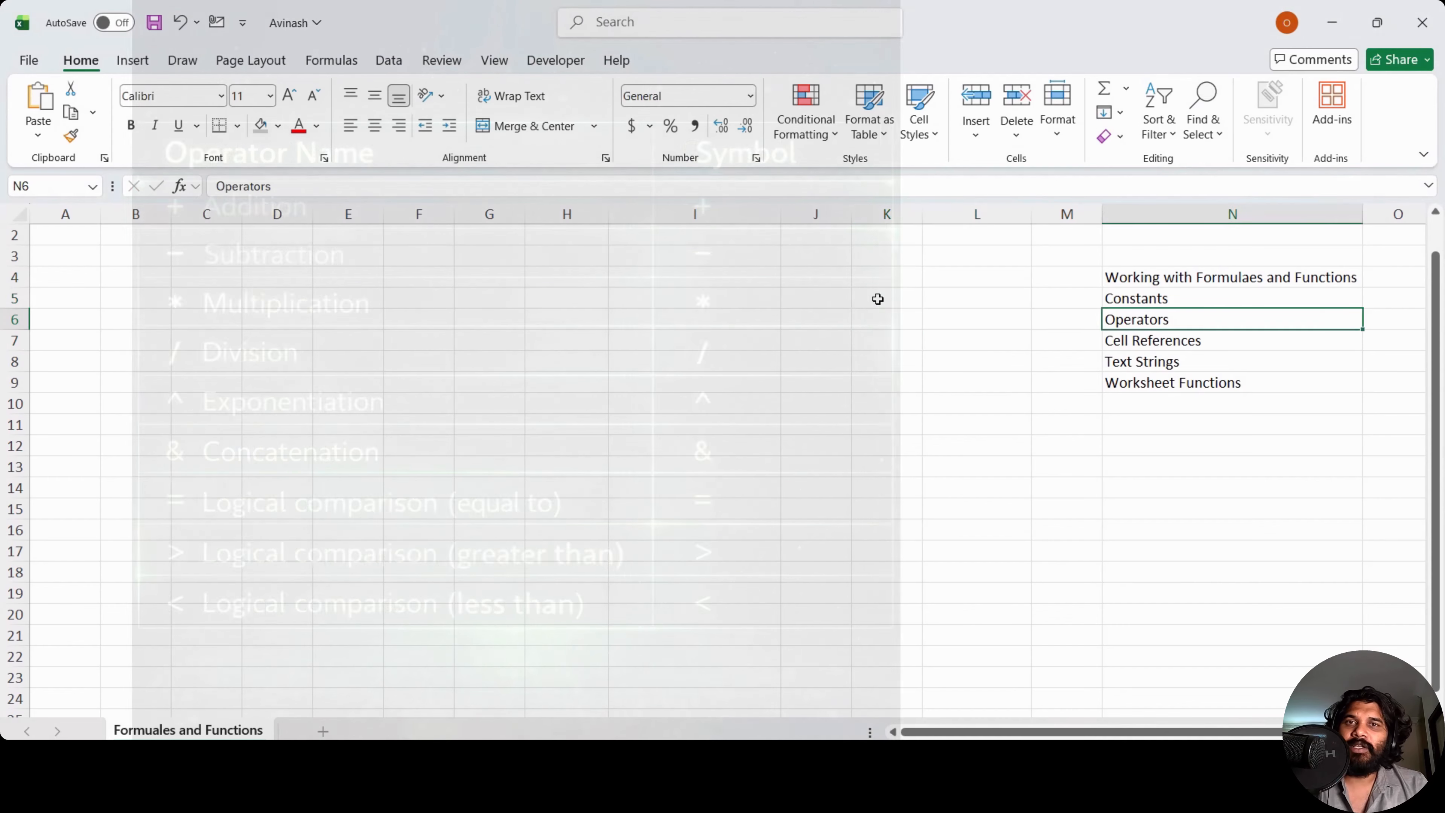
{"action": "key", "text": "Left"}
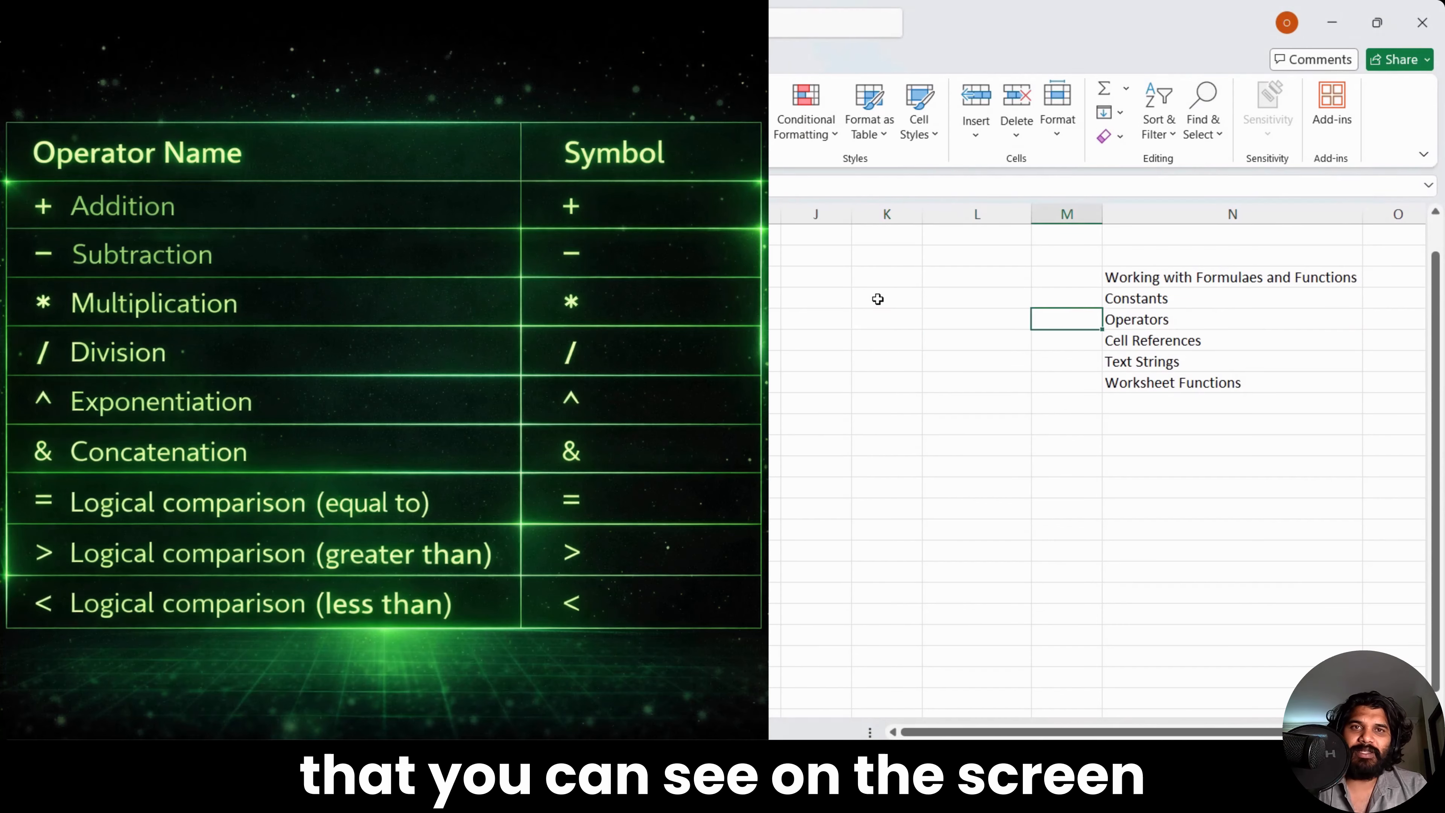
{"action": "key", "text": "Left"}
{"action": "key", "text": "Left"}
{"action": "key", "text": "Left"}
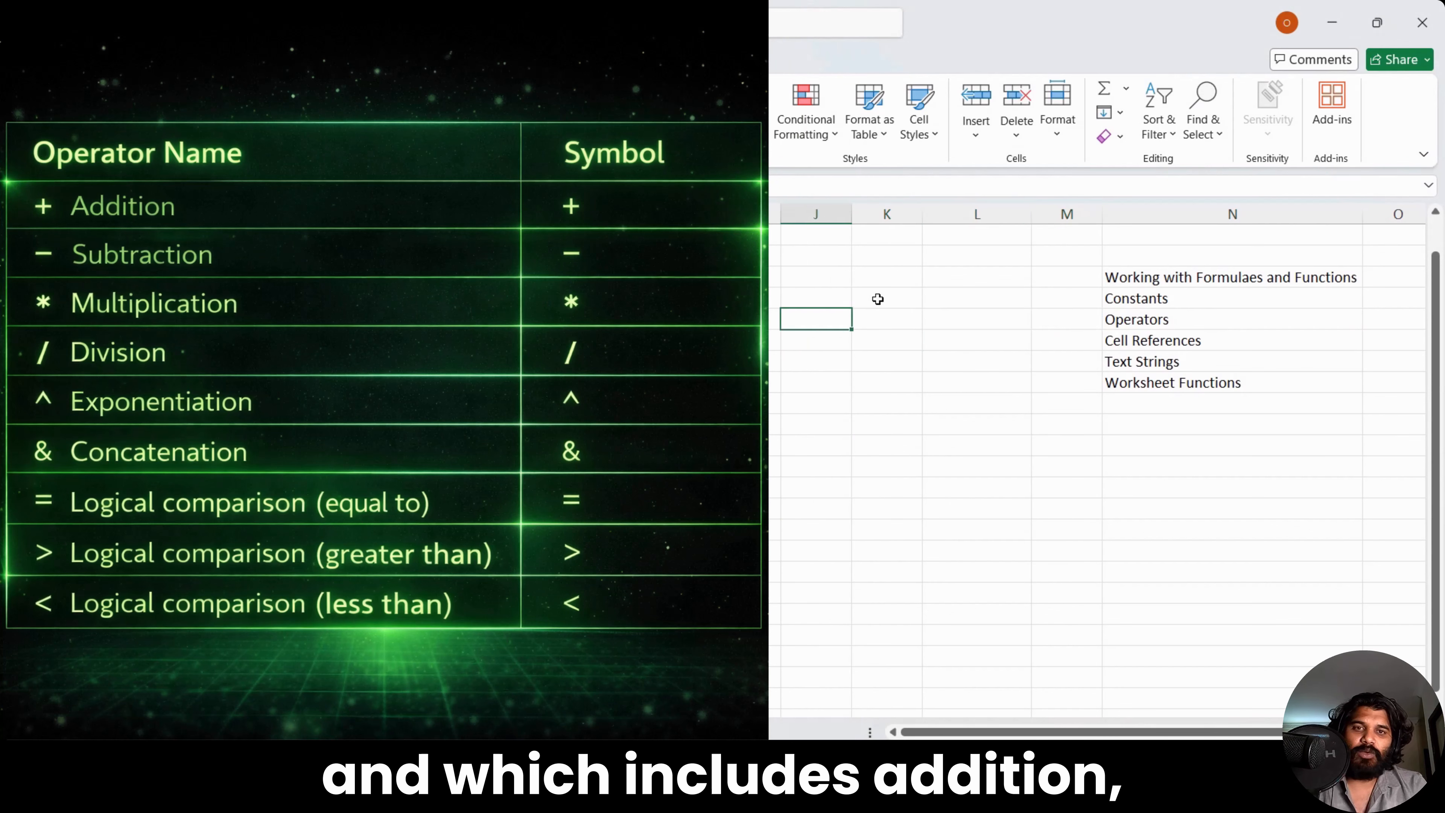
{"action": "type", "text": "="}
{"action": "key", "text": "Down"}
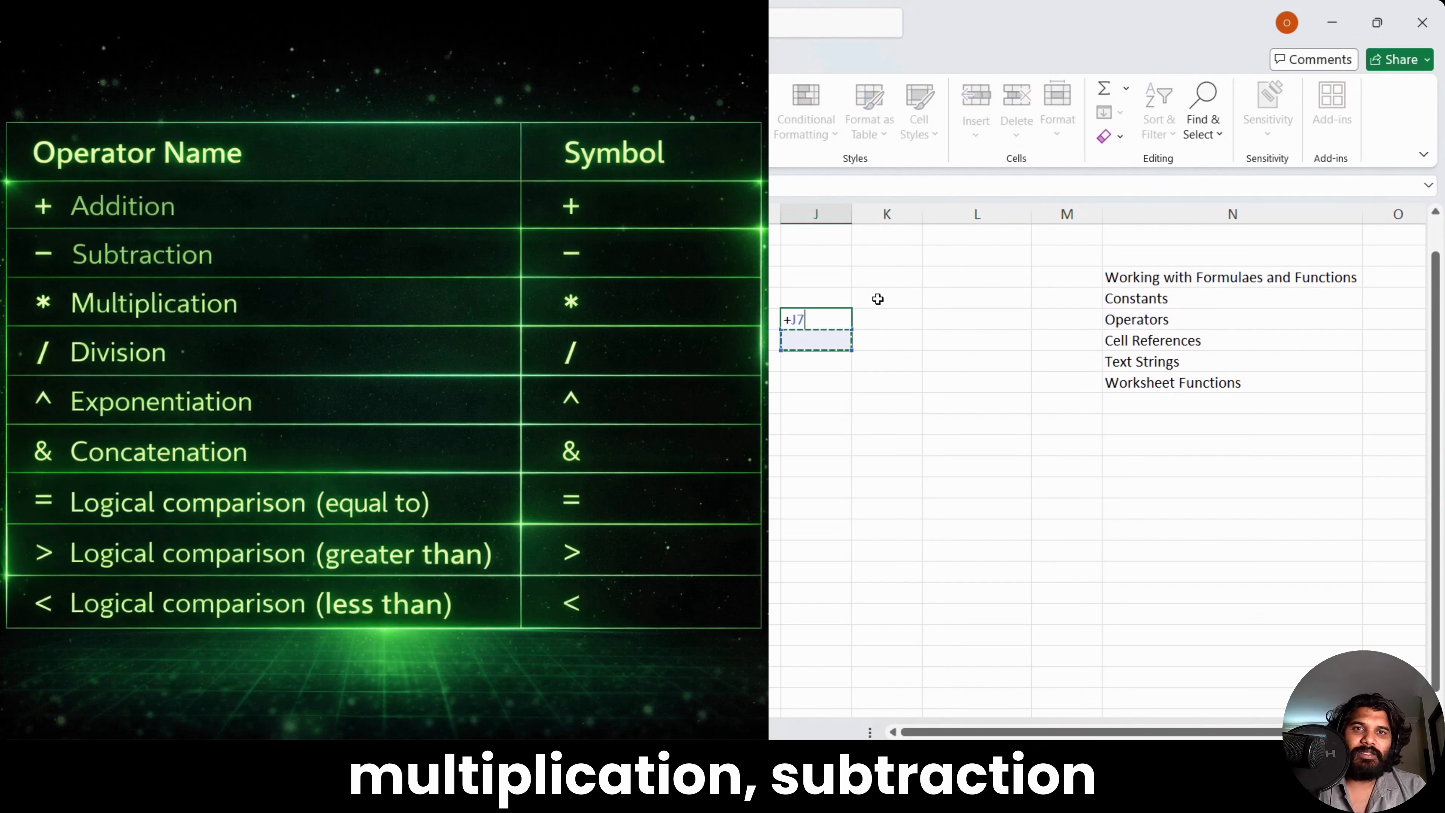
{"action": "key", "text": "Escape"}
Step: Enter the operator symbols ><= in cell J7 and delete the entry
{"action": "key", "text": "Down"}
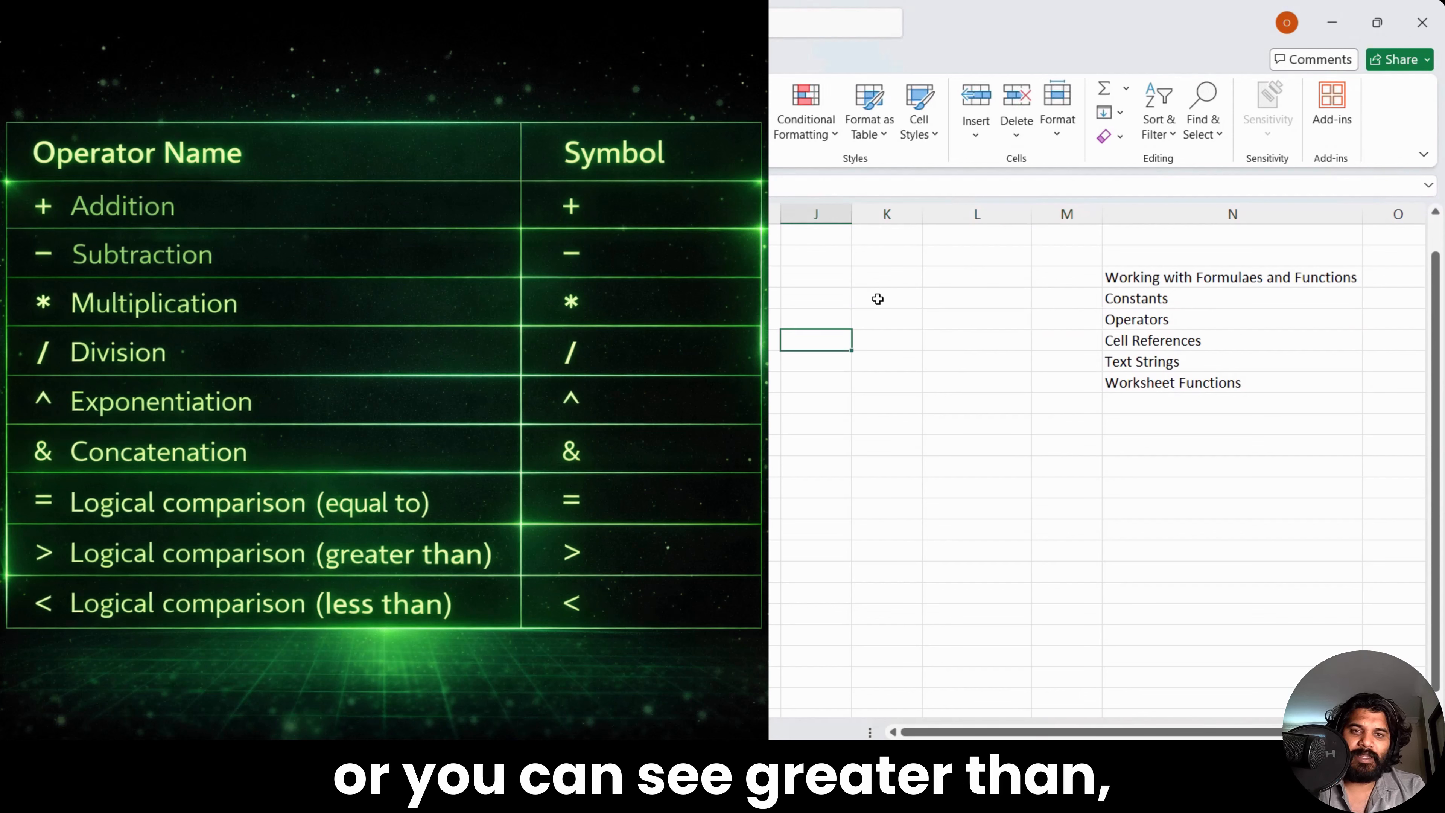
{"action": "type", "text": "><"}
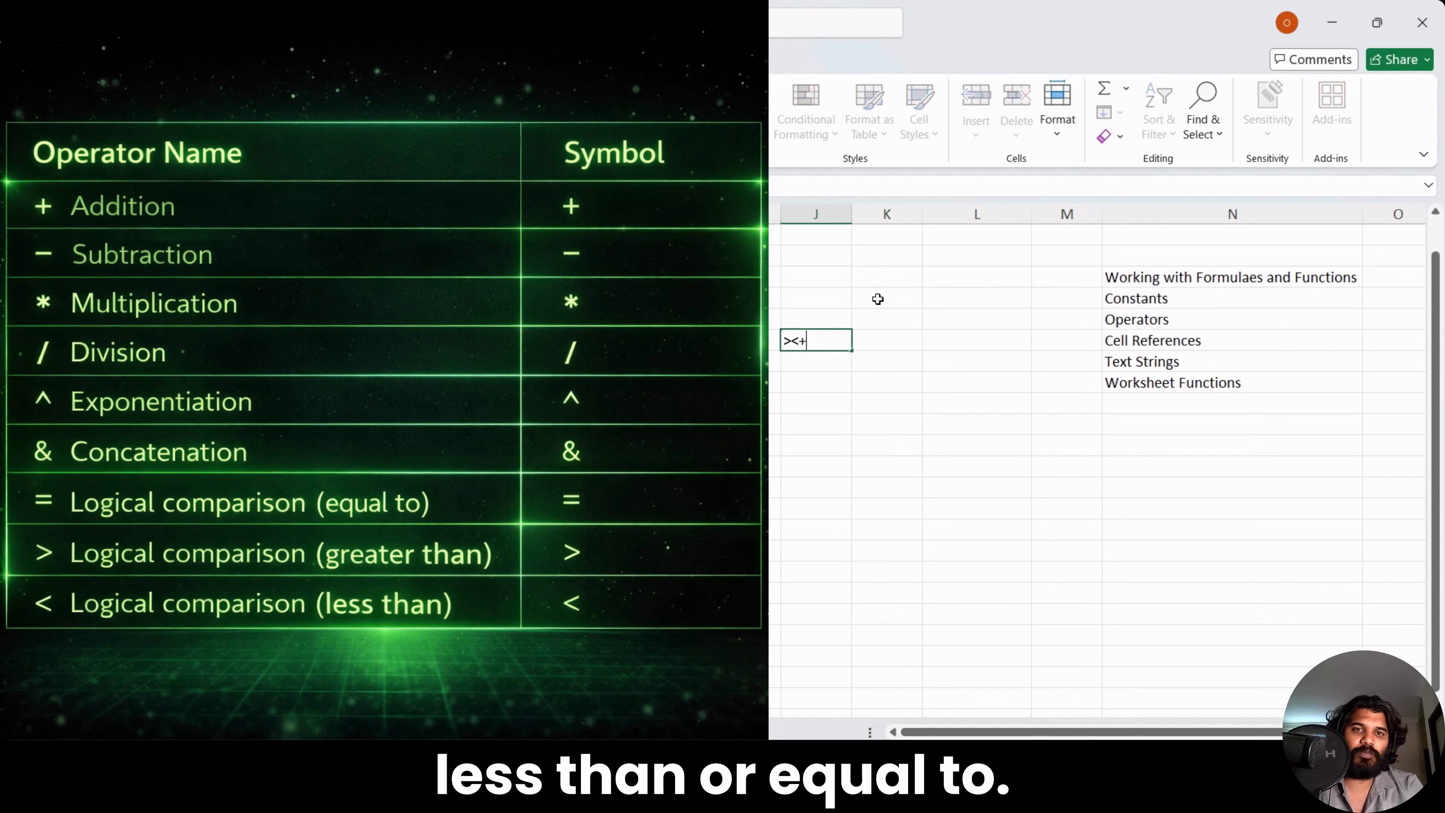
{"action": "type", "text": "="}
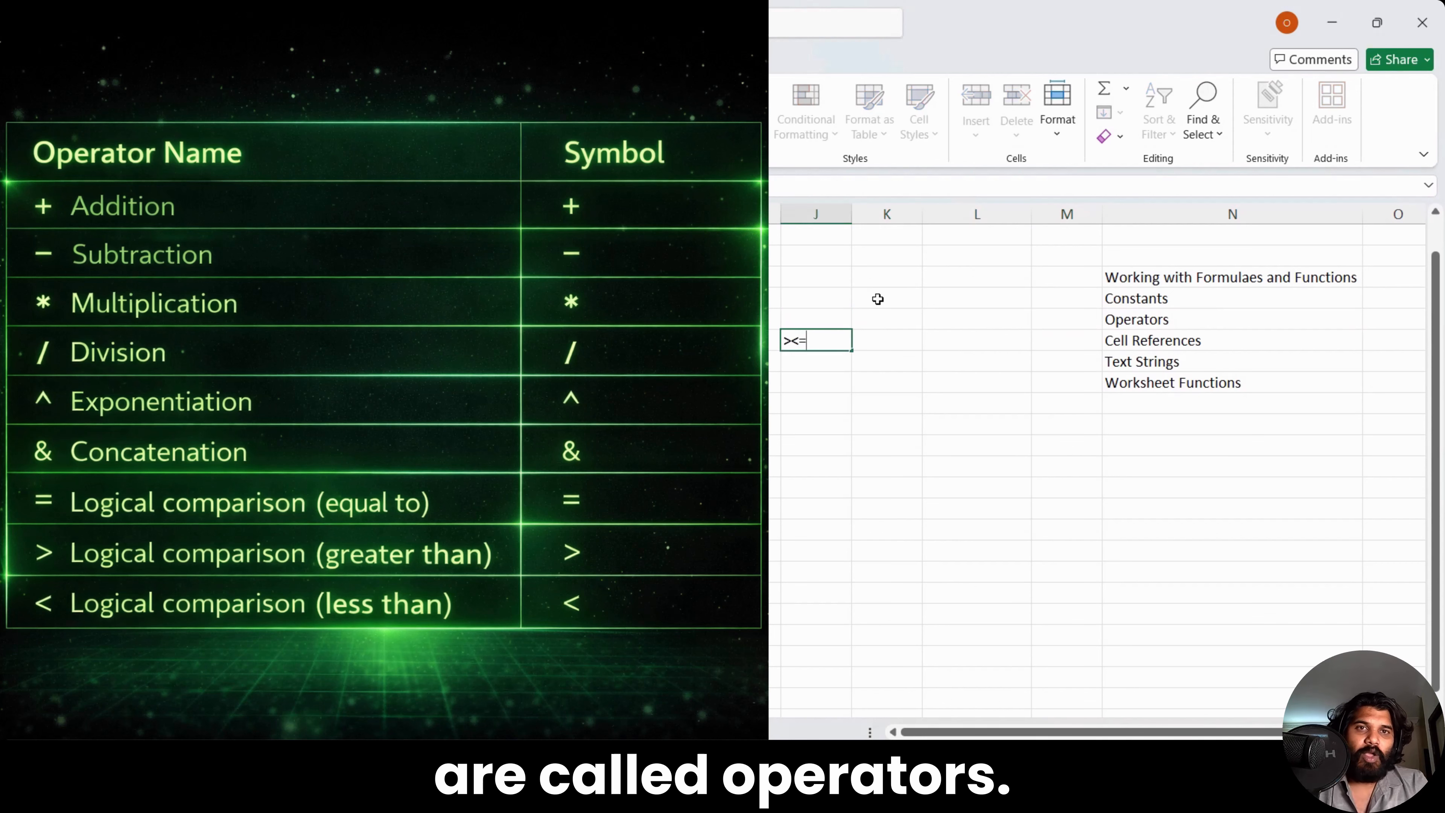
{"action": "key", "text": "Return"}
{"action": "left_click_drag", "start_coordinate": [785, 336], "coordinate": [830, 358]}
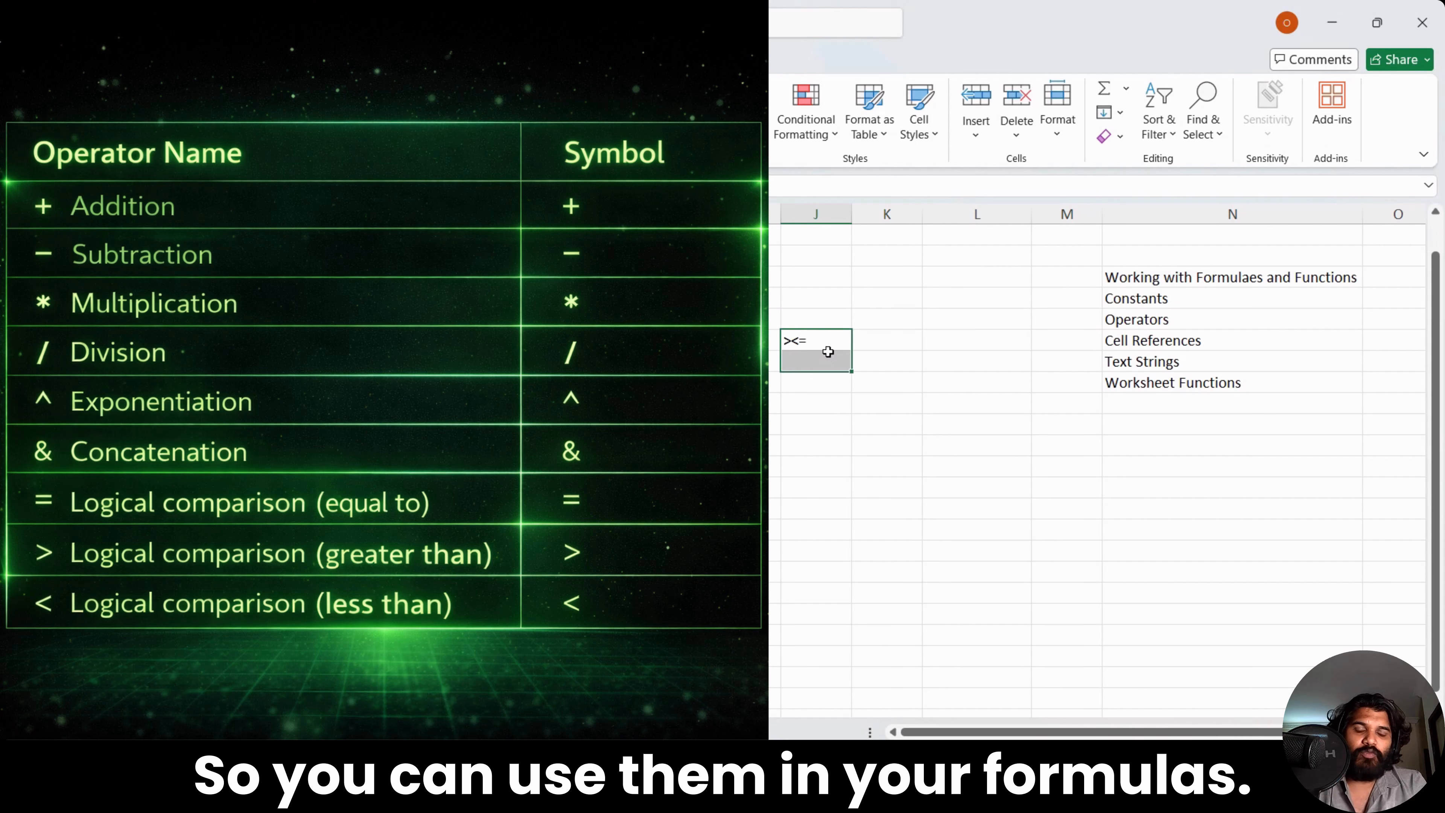
{"action": "key", "text": "Delete"}
Step: Enter the operator formulas =50+35 in cell K7 and =10>5 in cell K8
{"action": "left_click", "coordinate": [897, 342]}
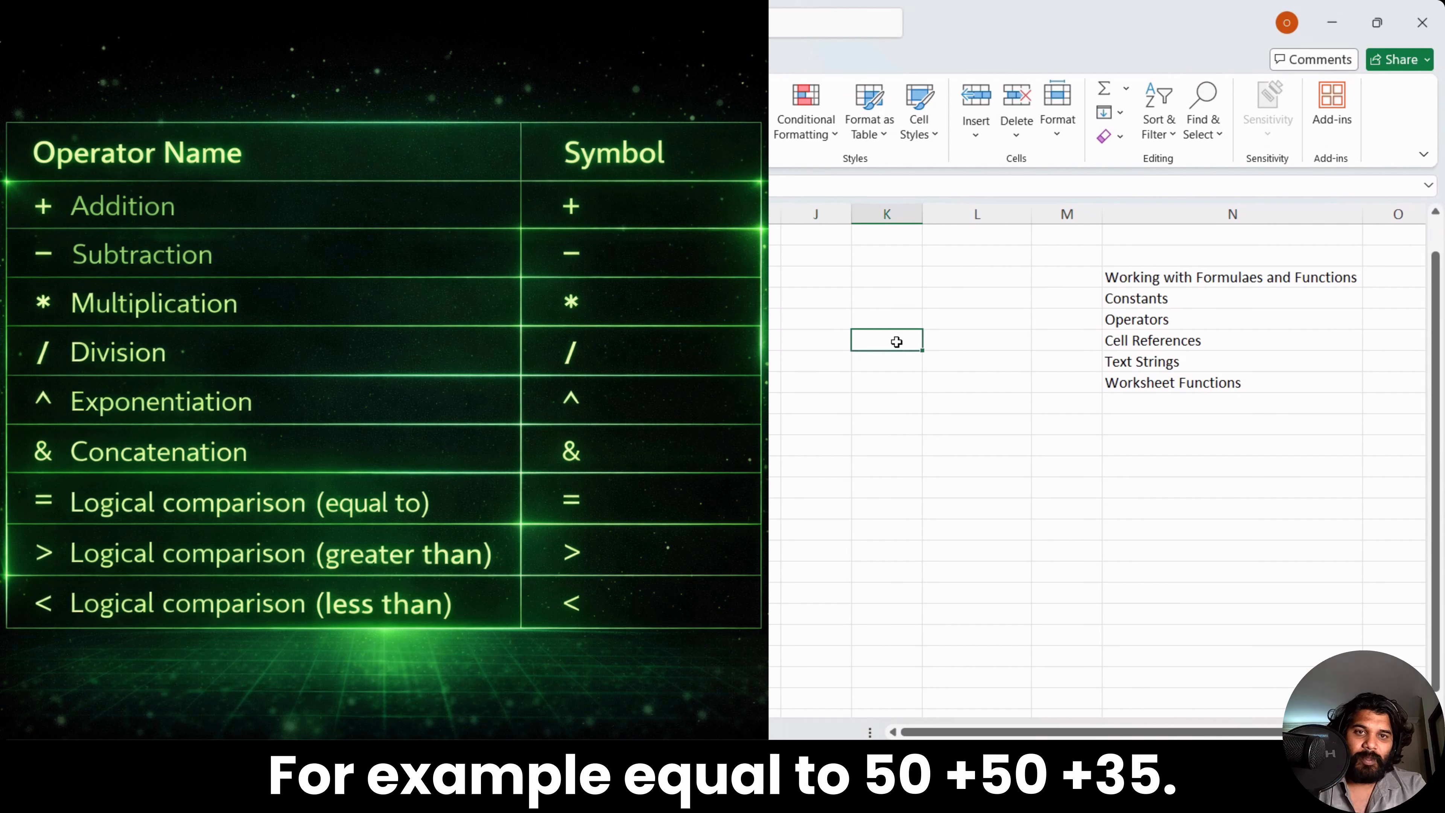
{"action": "type", "text": "=50"}
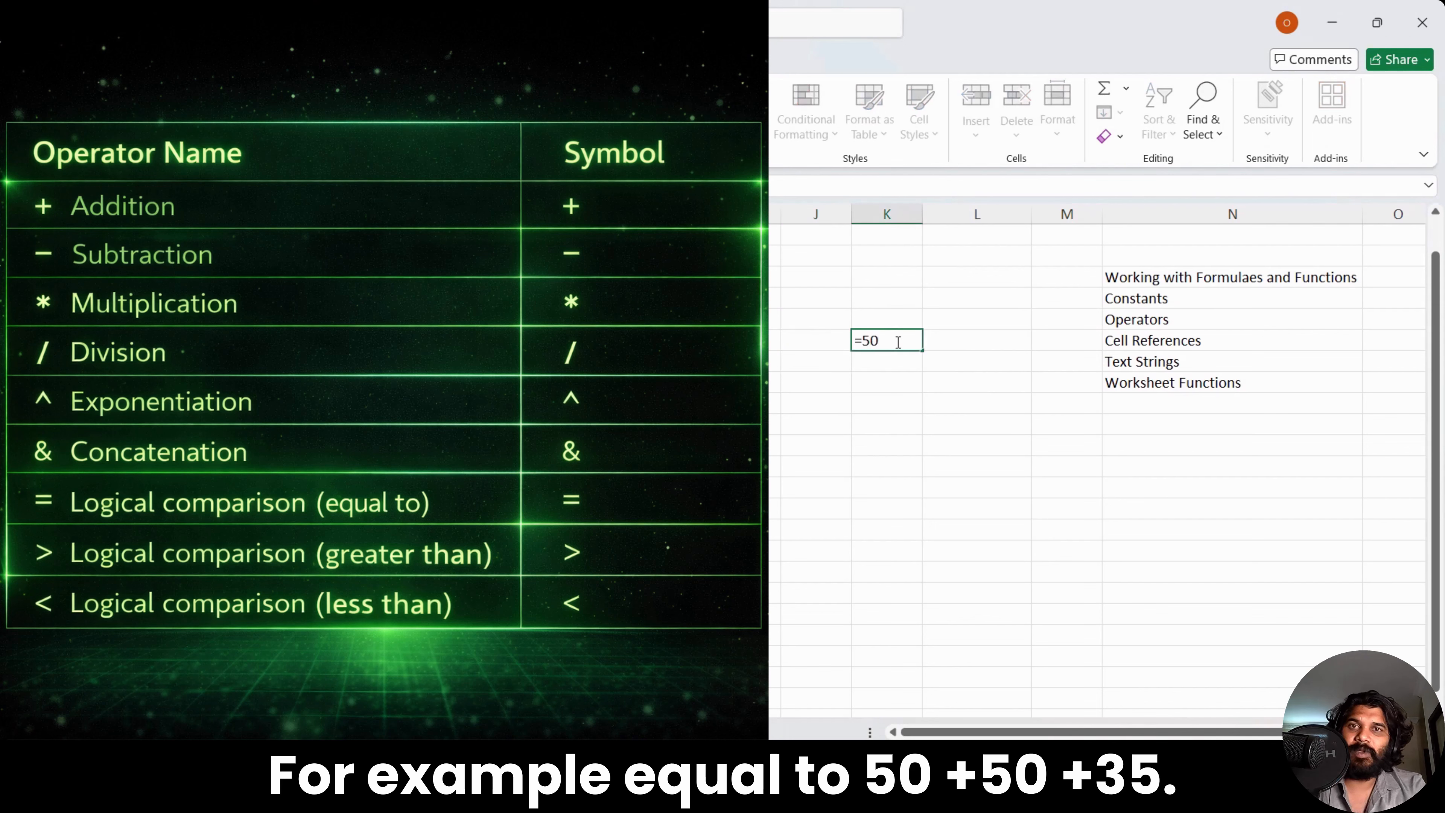
{"action": "type", "text": "+35"}
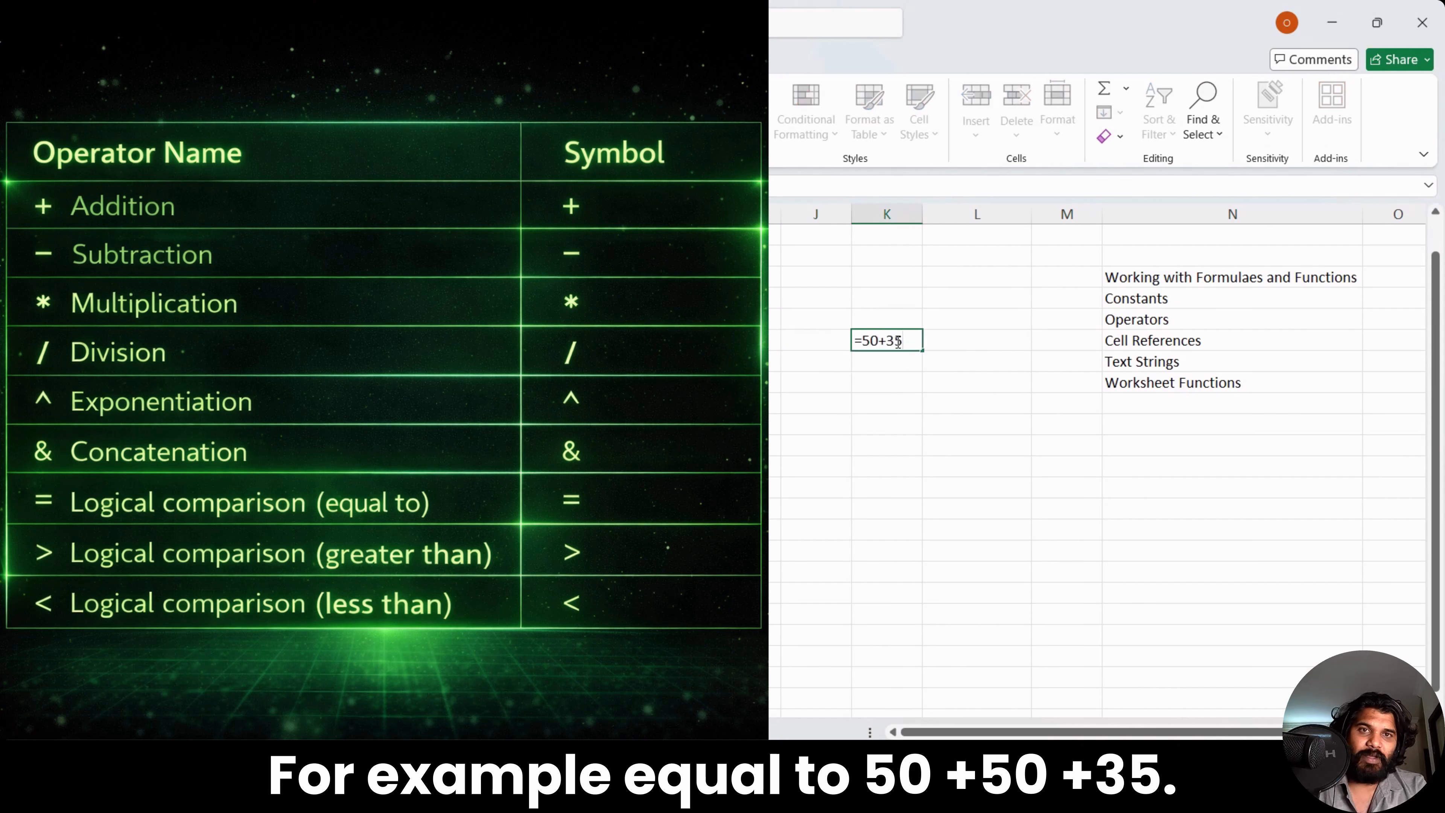
{"action": "key", "text": "Return"}
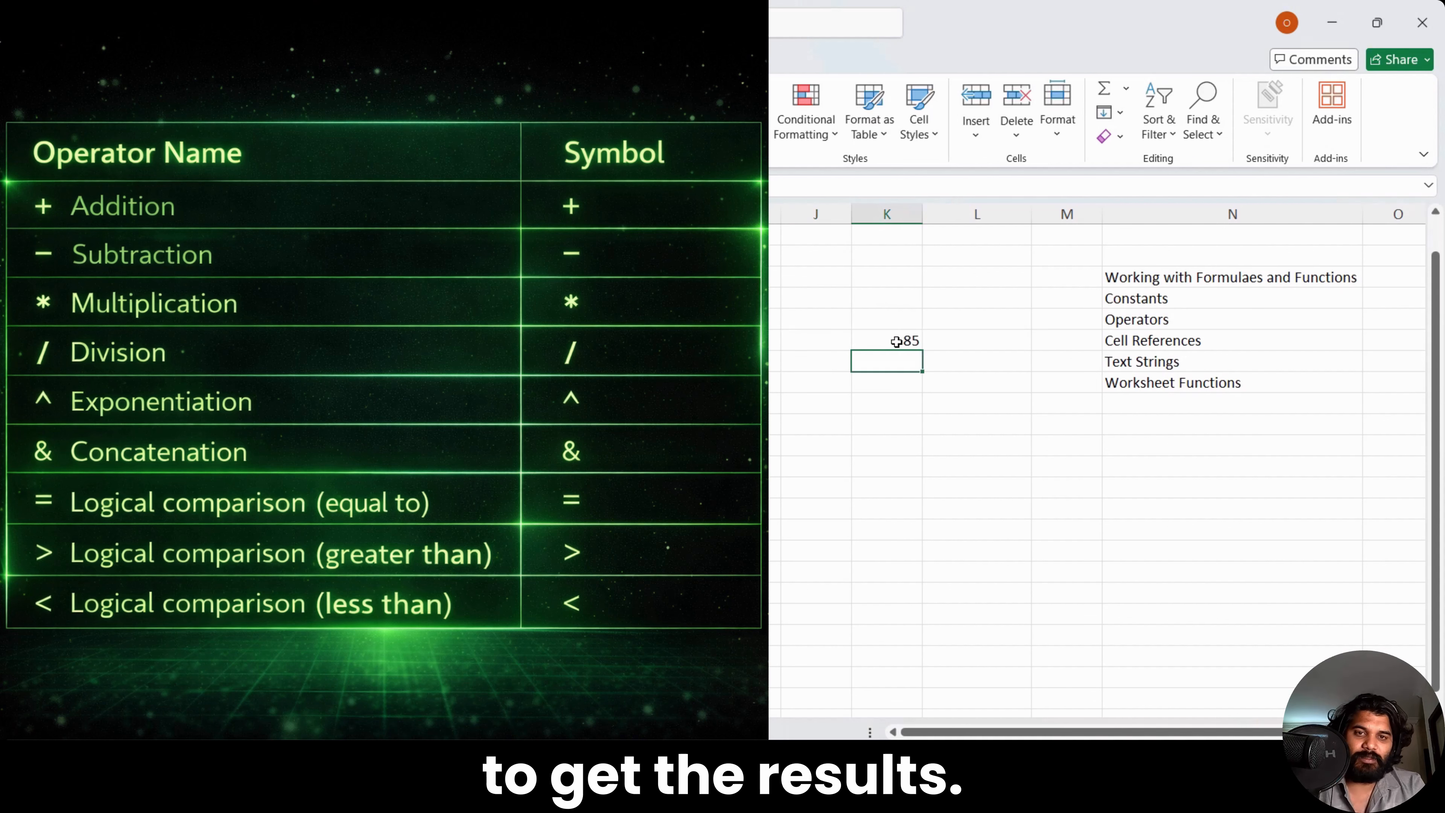
{"action": "type", "text": "=10"}
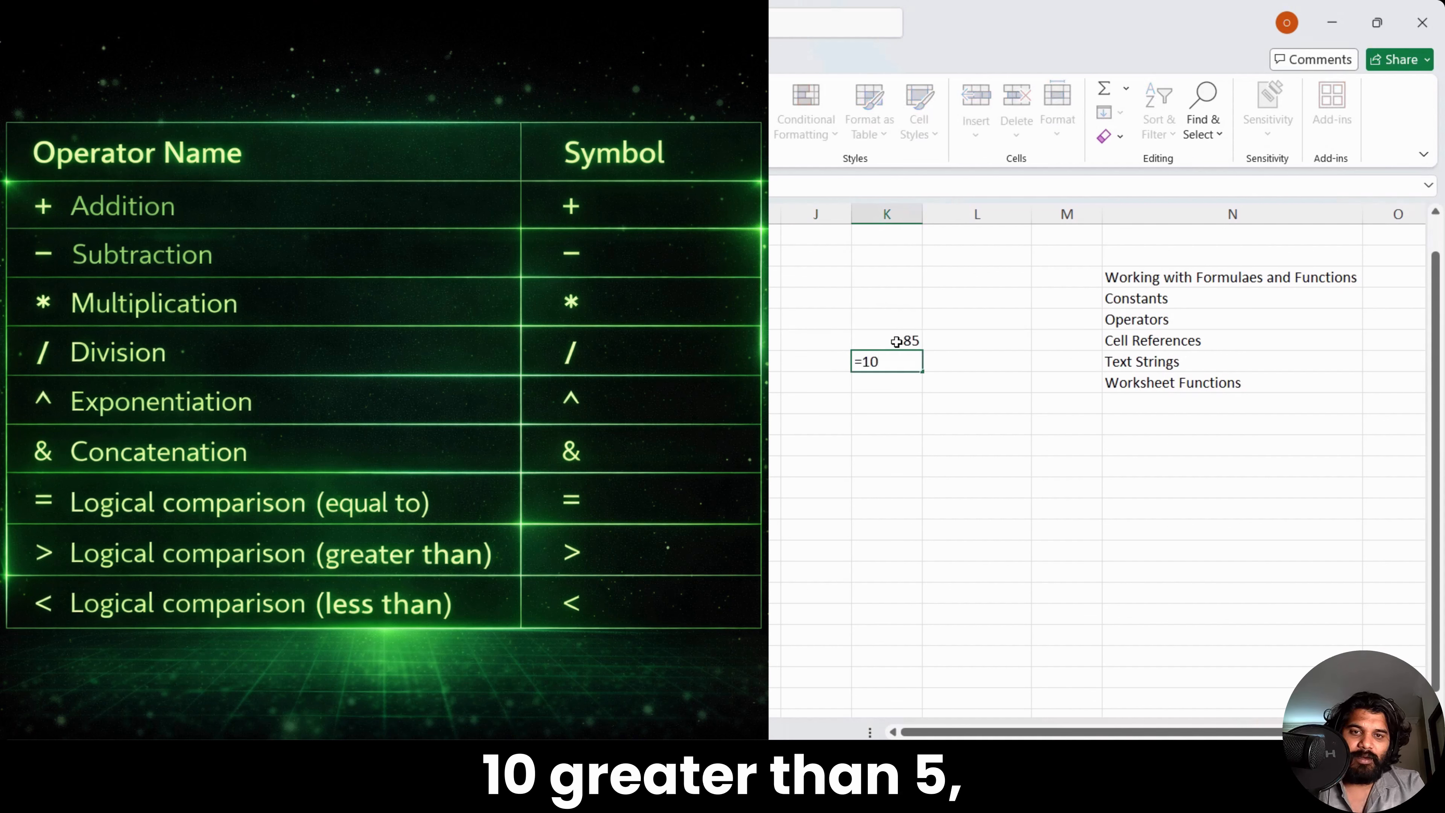
{"action": "type", "text": ">5"}
{"action": "key", "text": "Return"}
Step: Clear the operator examples from the range K7:K9
{"action": "key", "text": "Up"}
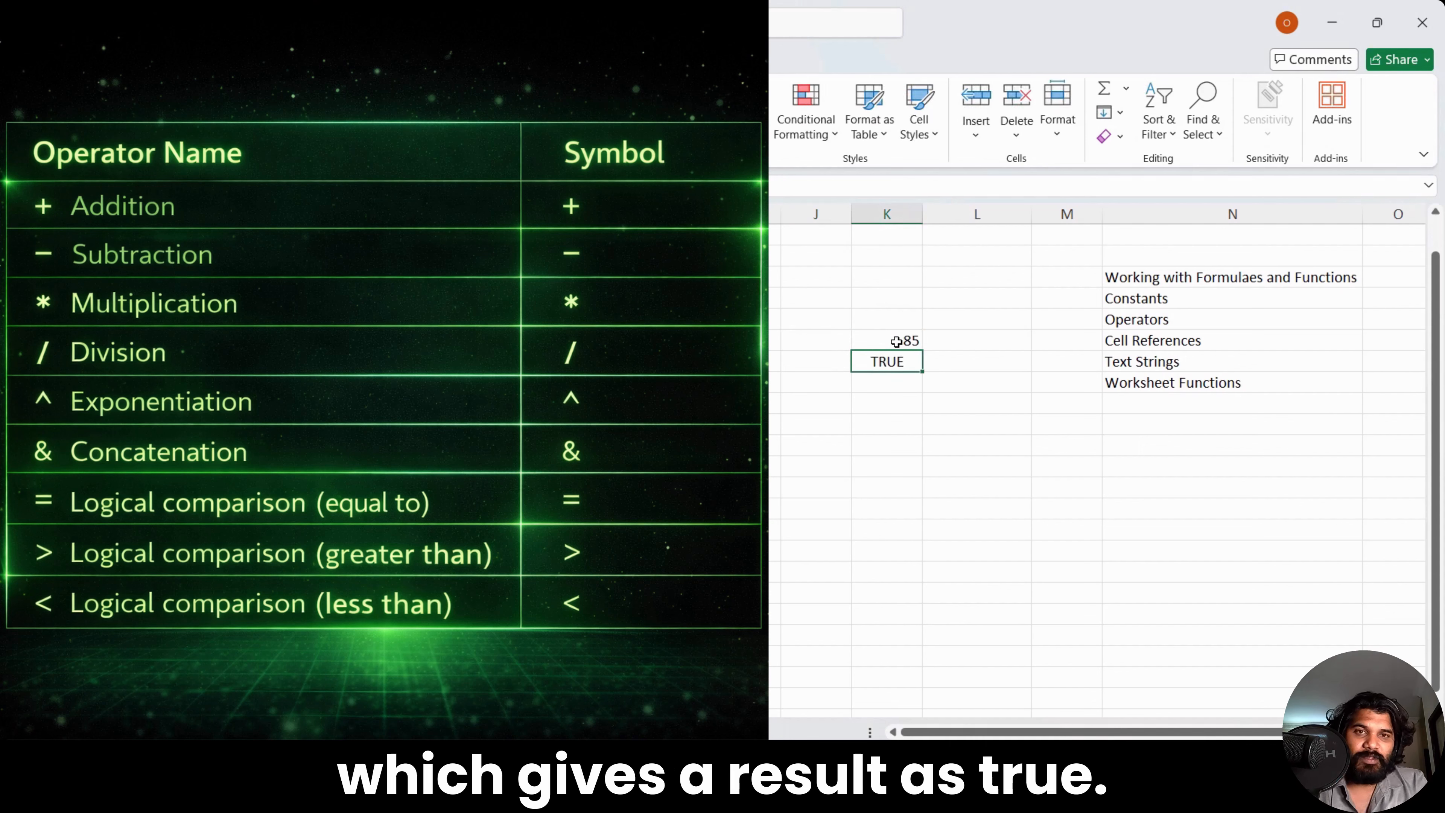
{"action": "key", "text": "Up"}
{"action": "key", "text": "shift+Down"}
{"action": "key", "text": "shift+Down"}
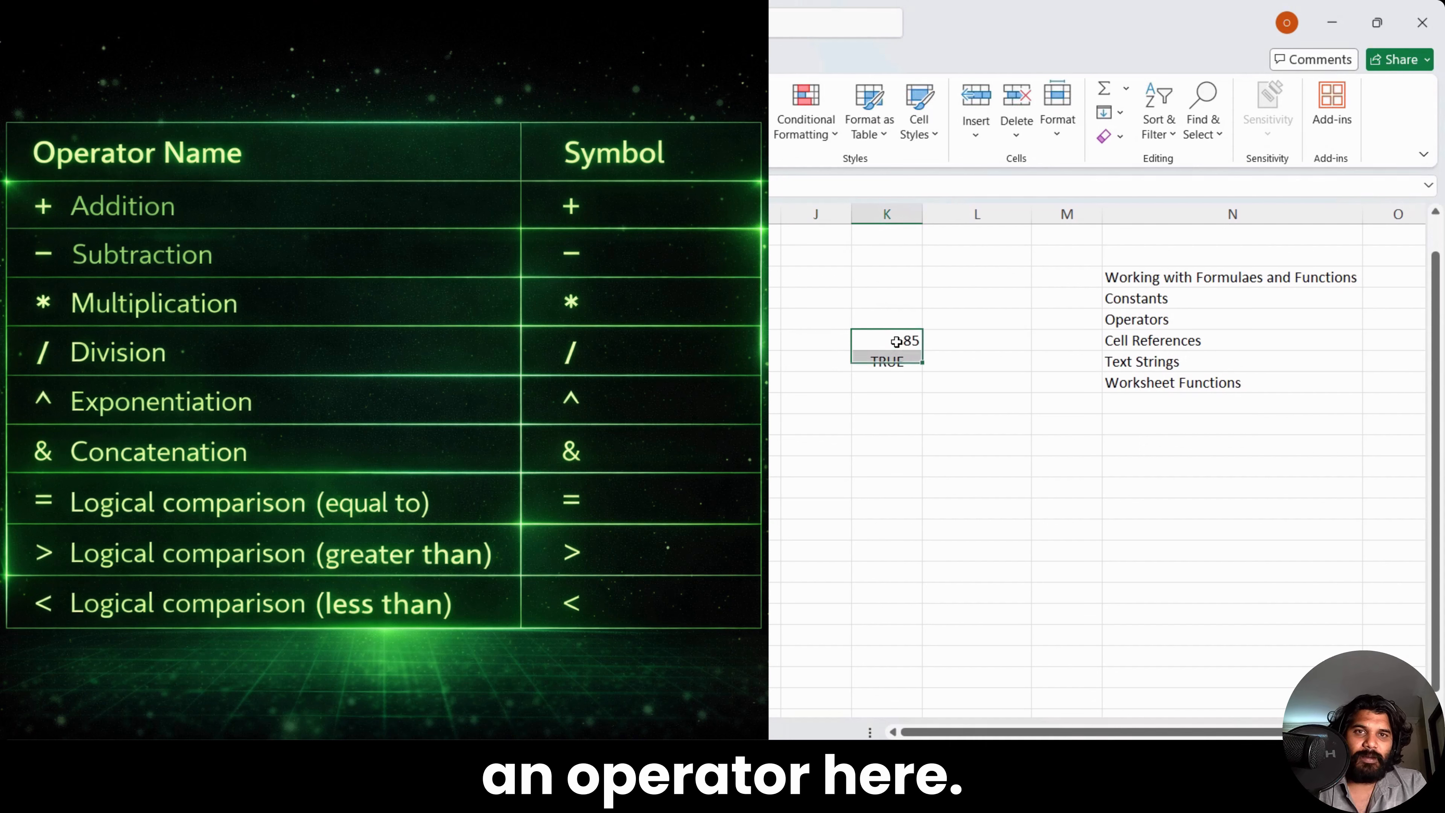
{"action": "key", "text": "Delete"}
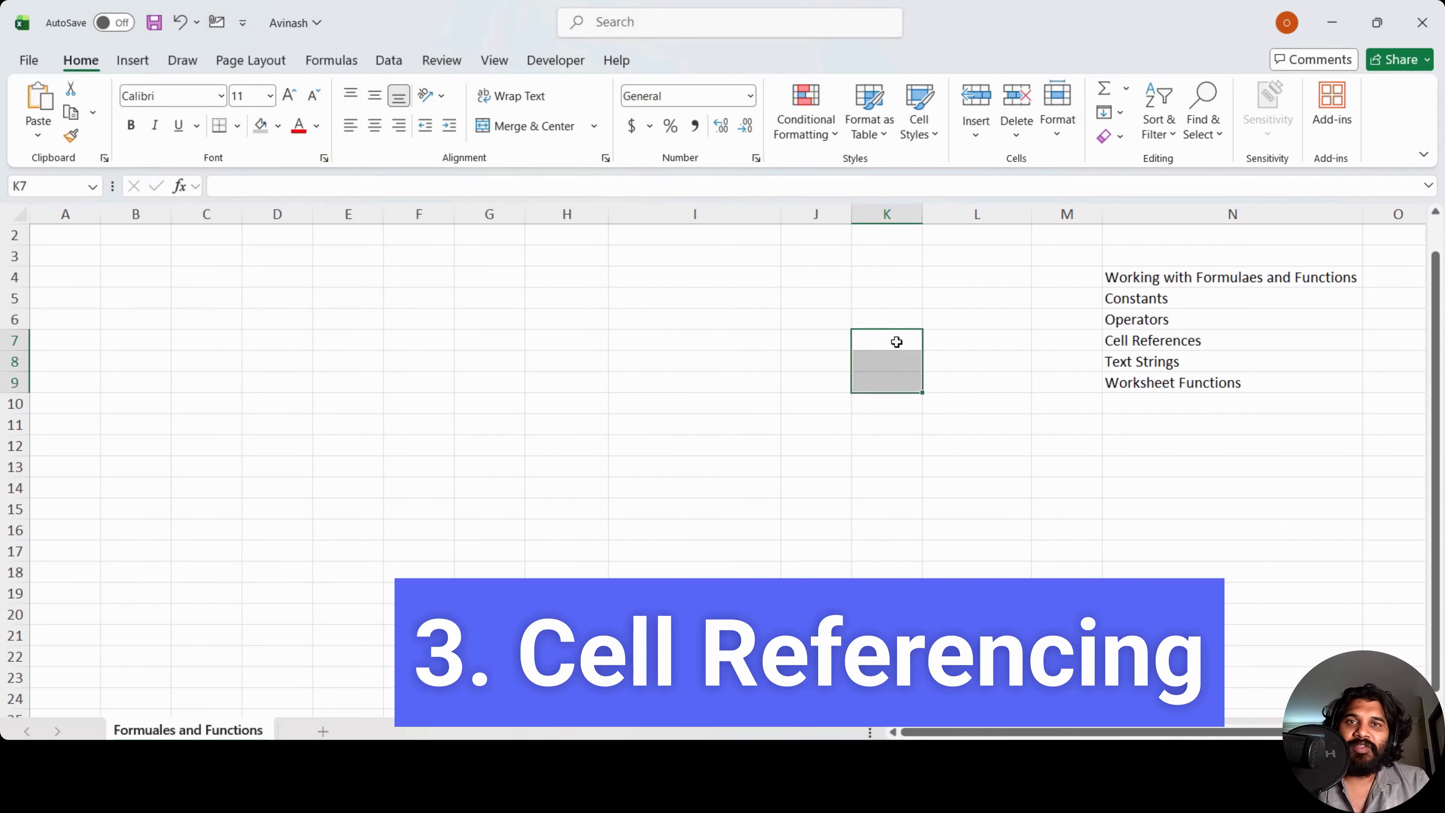
Step: Enter the number 10 in cell J8 and 30 in cell K8
{"action": "key", "text": "Down"}
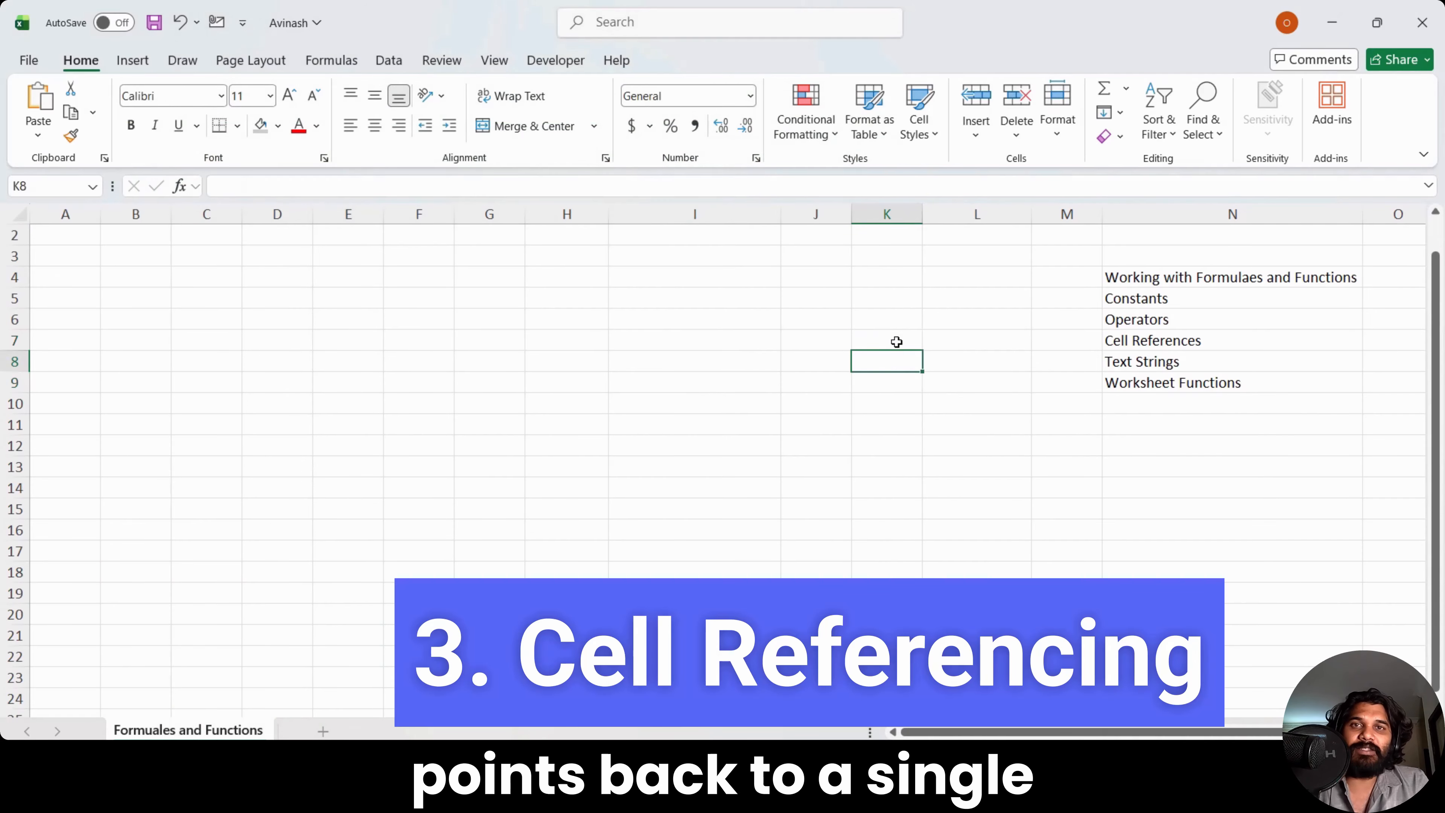
{"action": "key", "text": "Left"}
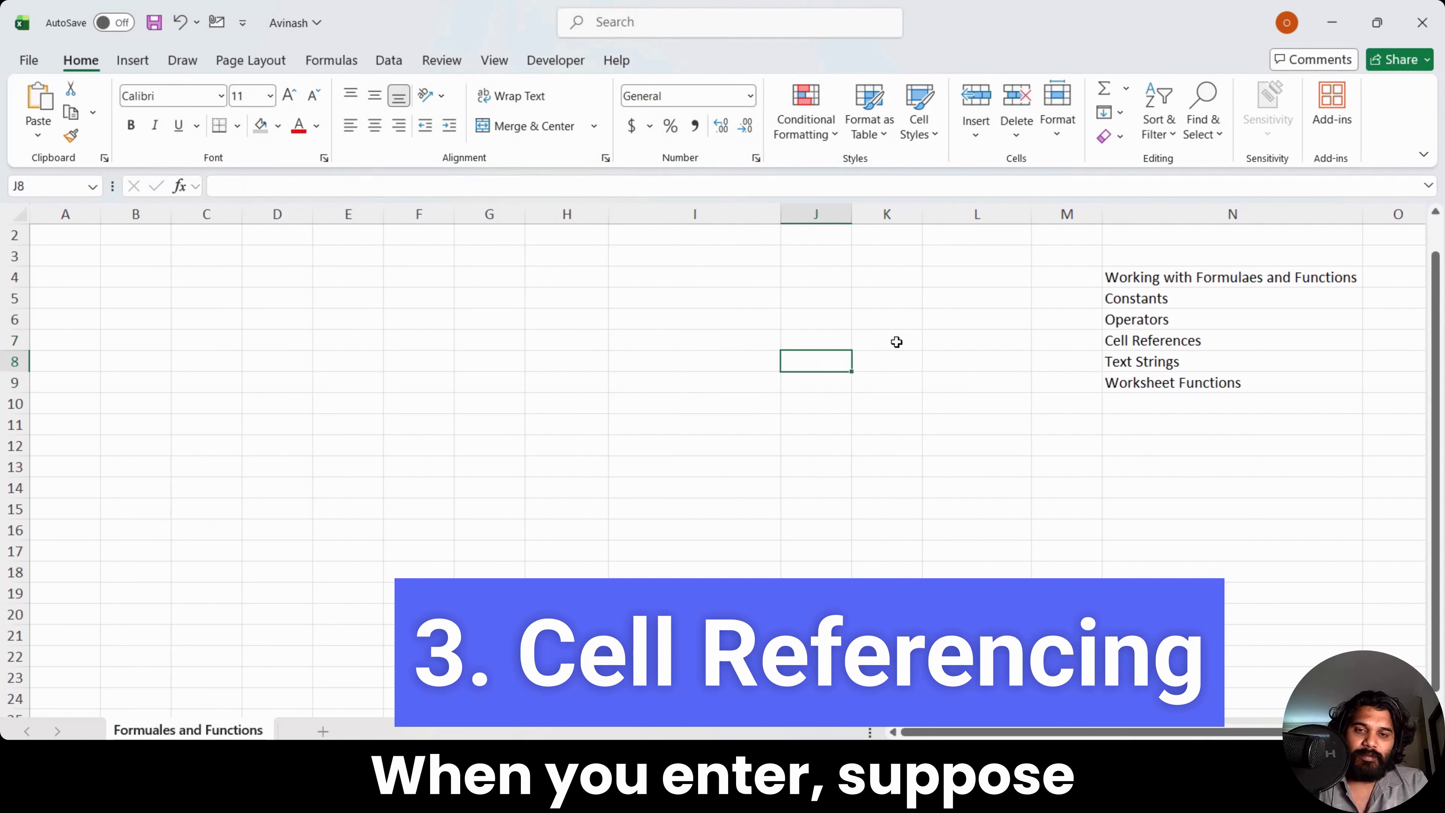
{"action": "type", "text": "10"}
{"action": "key", "text": "Right"}
{"action": "type", "text": "30"}
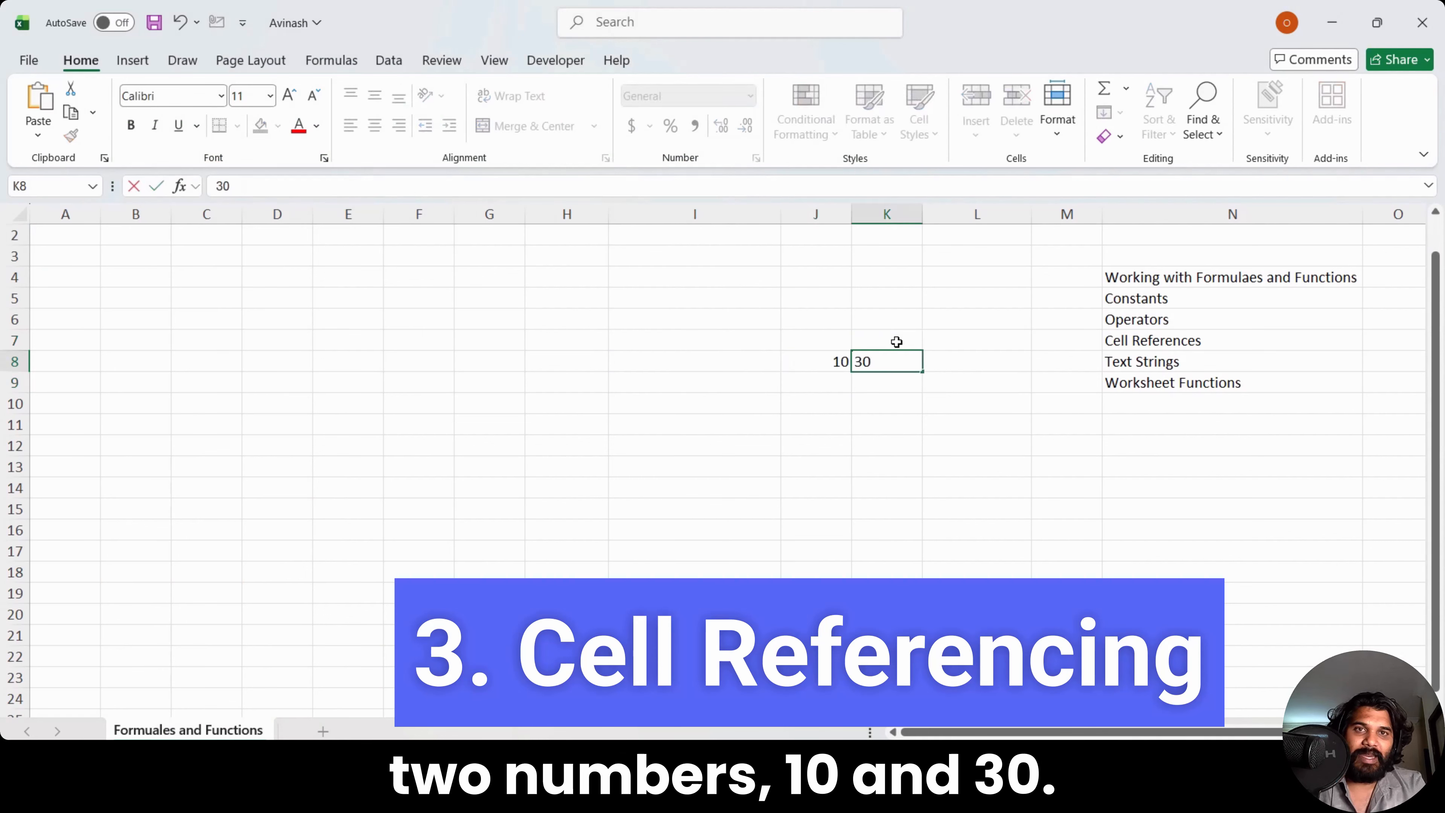
{"action": "key", "text": "Left"}
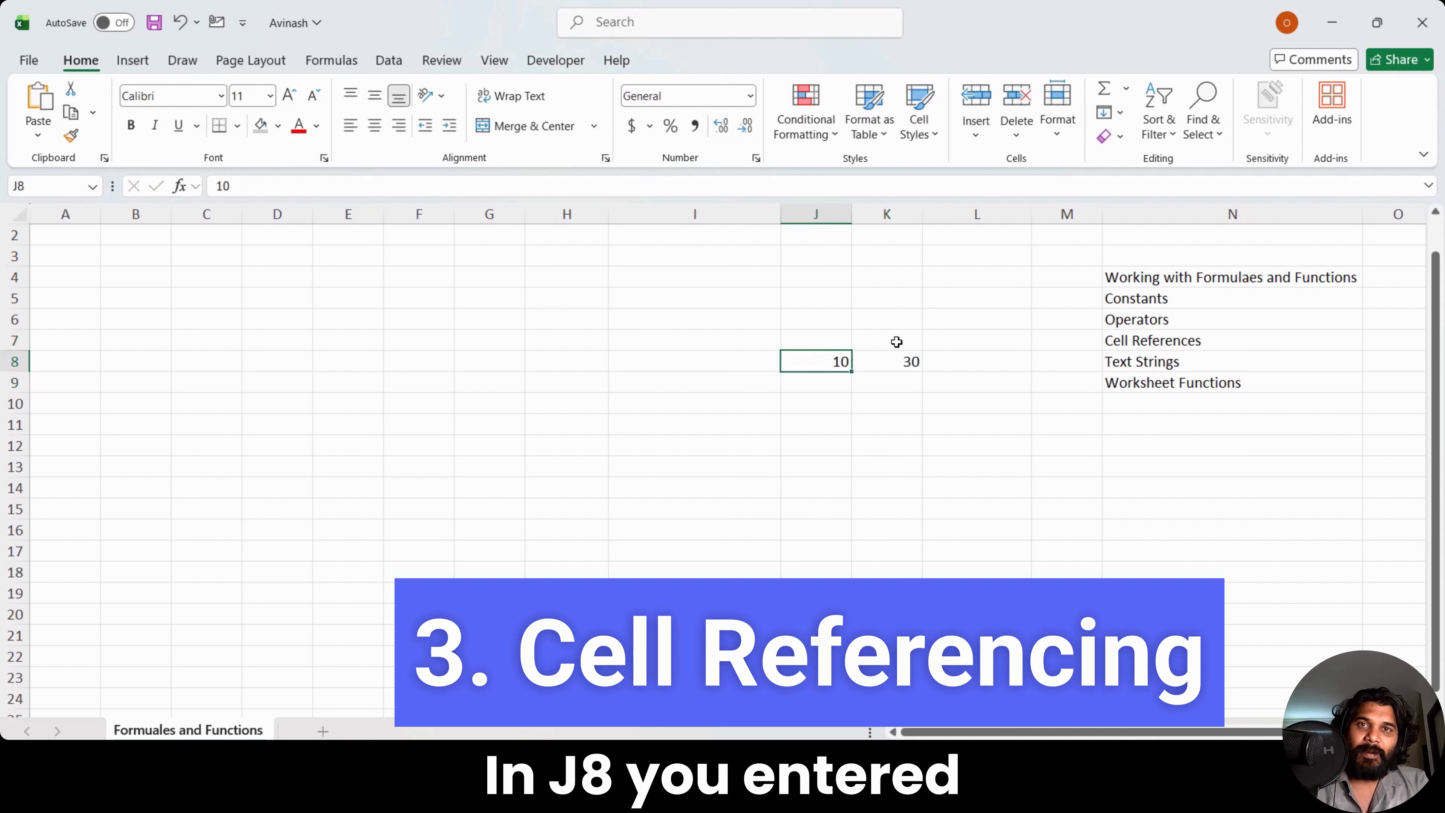
Step: Add the two numbers by cell reference in L8 with the formula =J8+K8
{"action": "key", "text": "Right"}
{"action": "key", "text": "Left"}
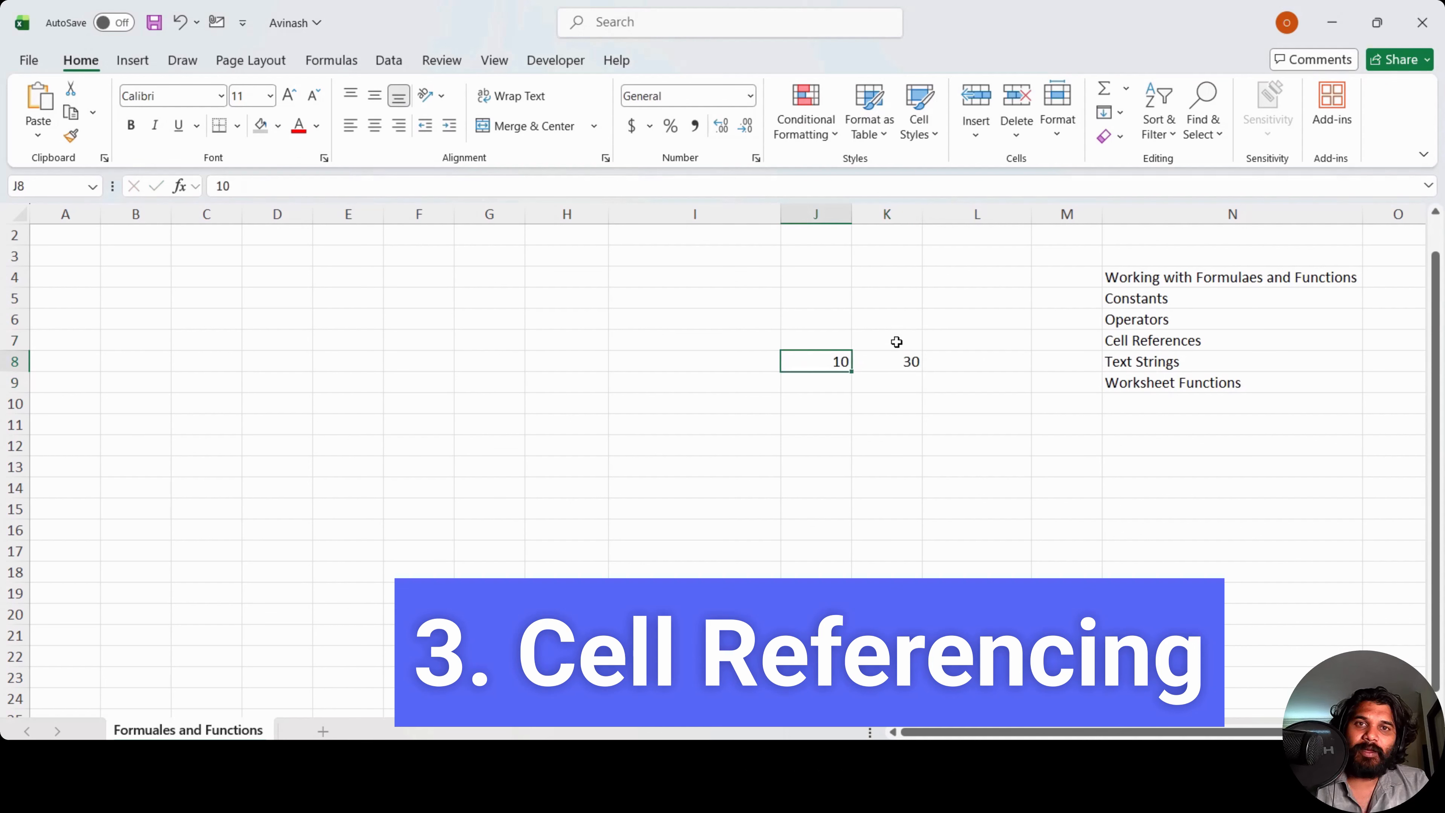
{"action": "key", "text": "Right"}
{"action": "key", "text": "Right"}
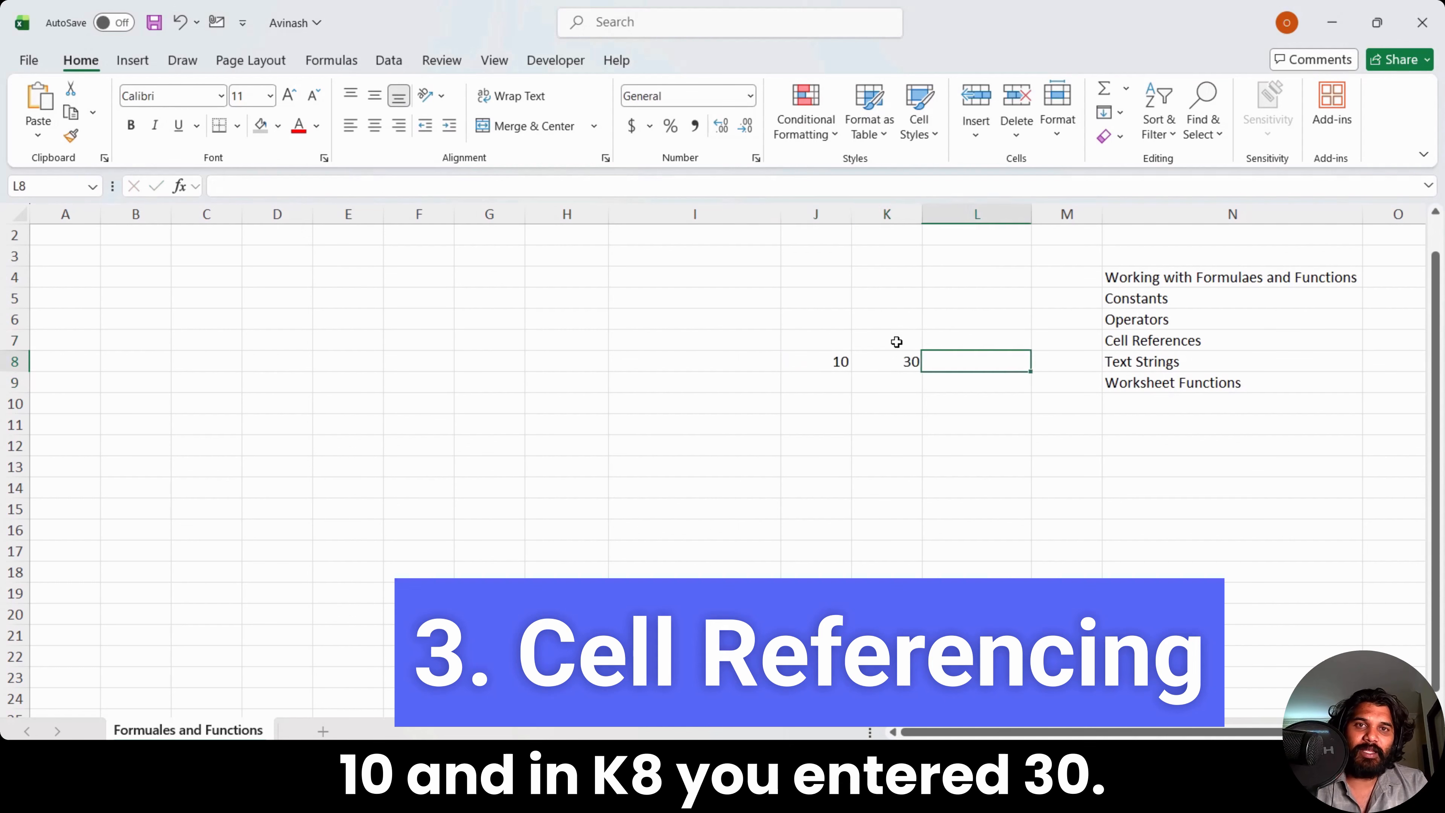
{"action": "type", "text": "="}
{"action": "key", "text": "Left"}
{"action": "key", "text": "Left"}
{"action": "type", "text": "+"}
{"action": "key", "text": "Left"}
{"action": "key", "text": "Return"}
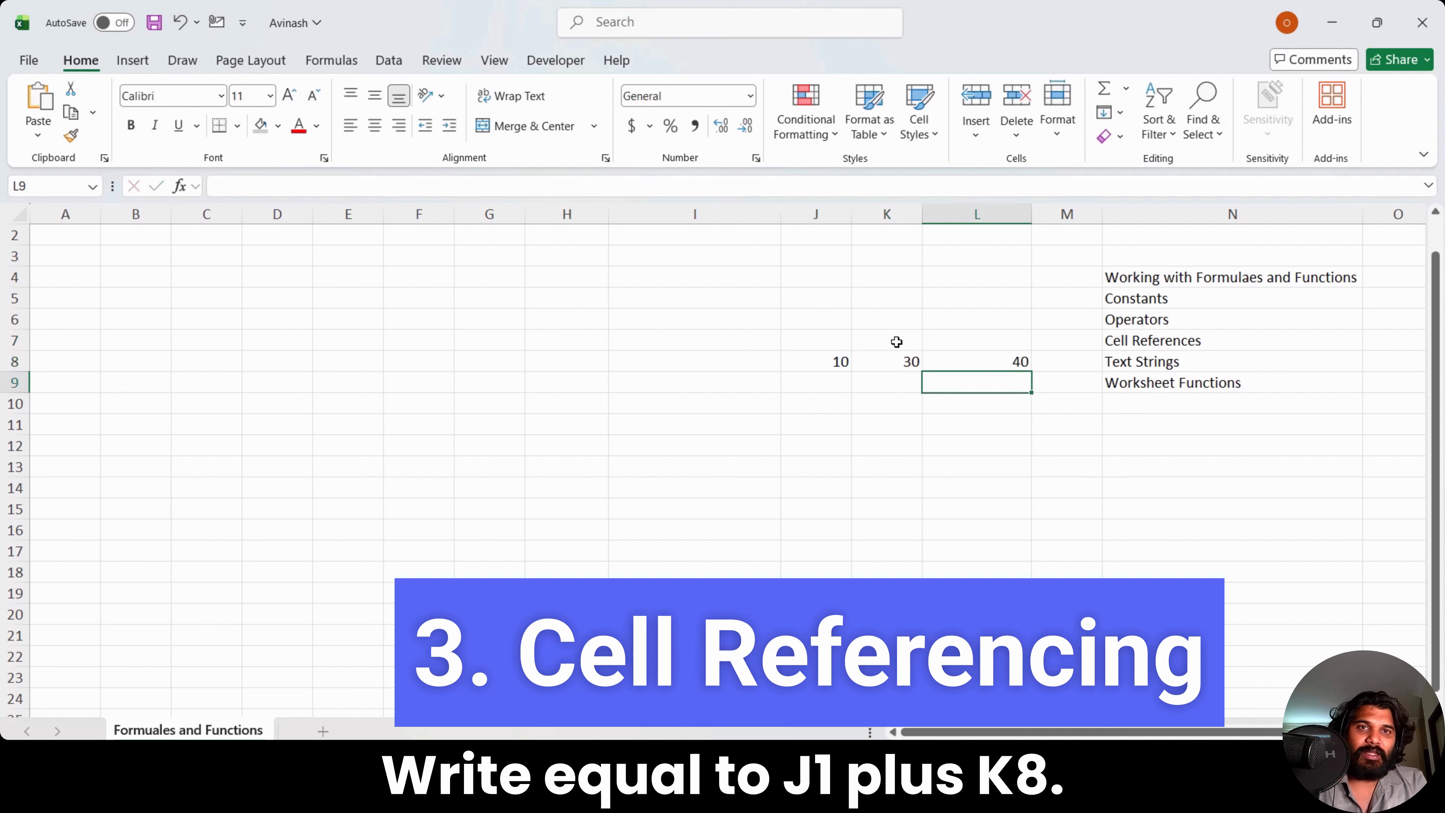
Step: Clear the two numbers and the cell-reference formula from J8:L8
{"action": "key", "text": "Up"}
{"action": "key", "text": "Left"}
{"action": "key", "text": "Left"}
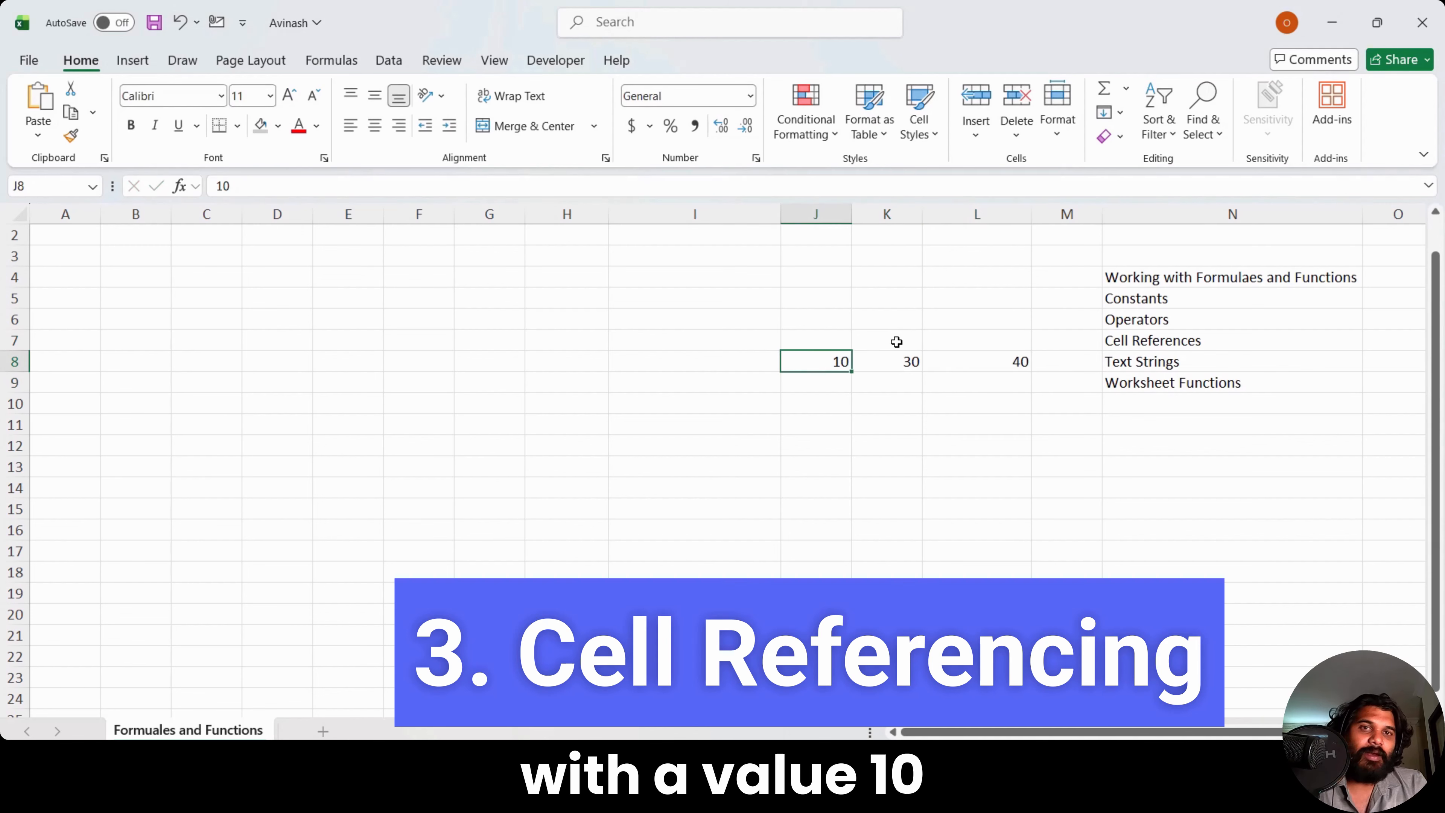
{"action": "key", "text": "Right"}
{"action": "key", "text": "Right"}
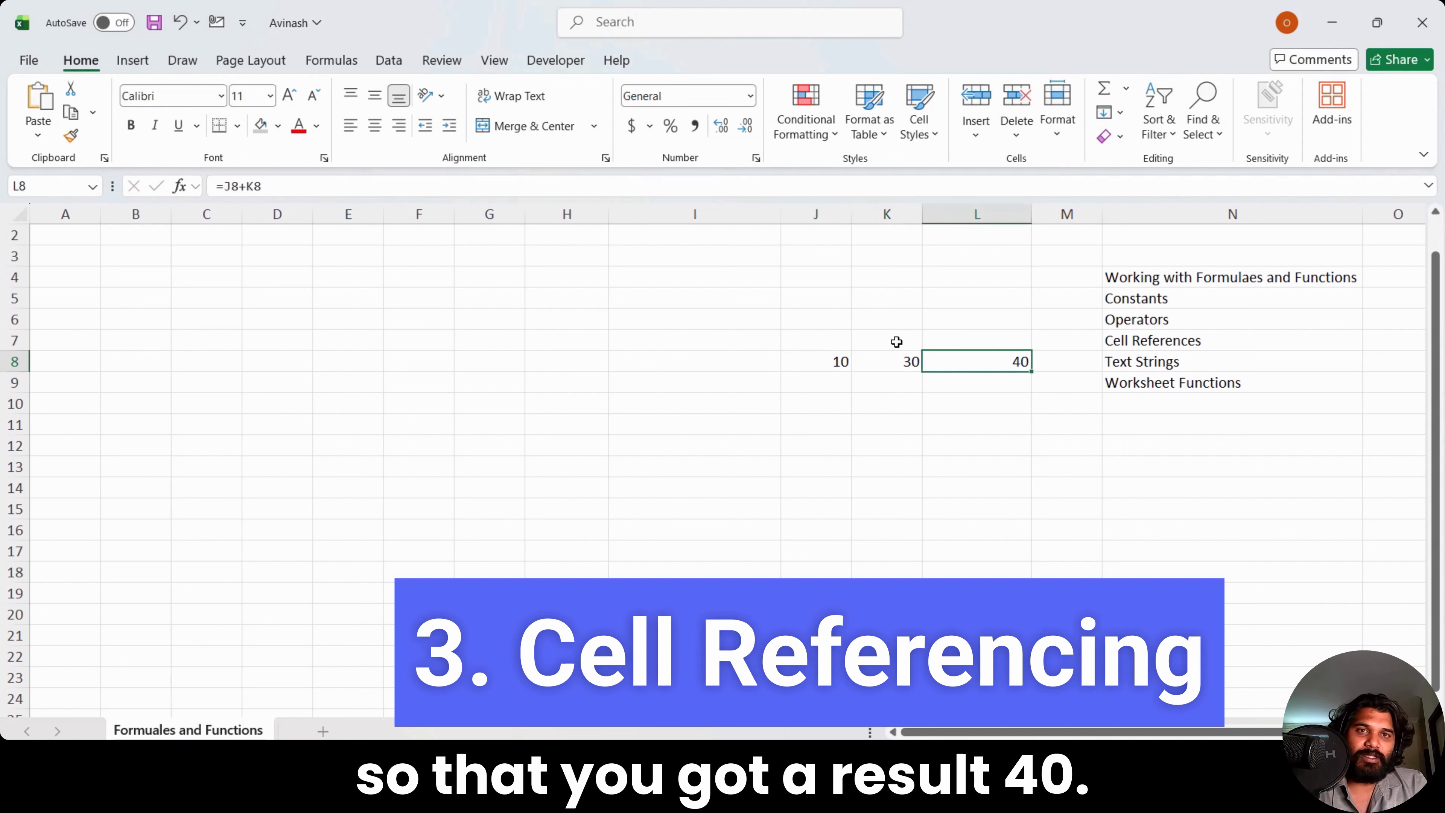
{"action": "key", "text": "Left"}
{"action": "key", "text": "Left"}
{"action": "key", "text": "shift+Right"}
{"action": "key", "text": "shift+Right"}
{"action": "key", "text": "Delete"}
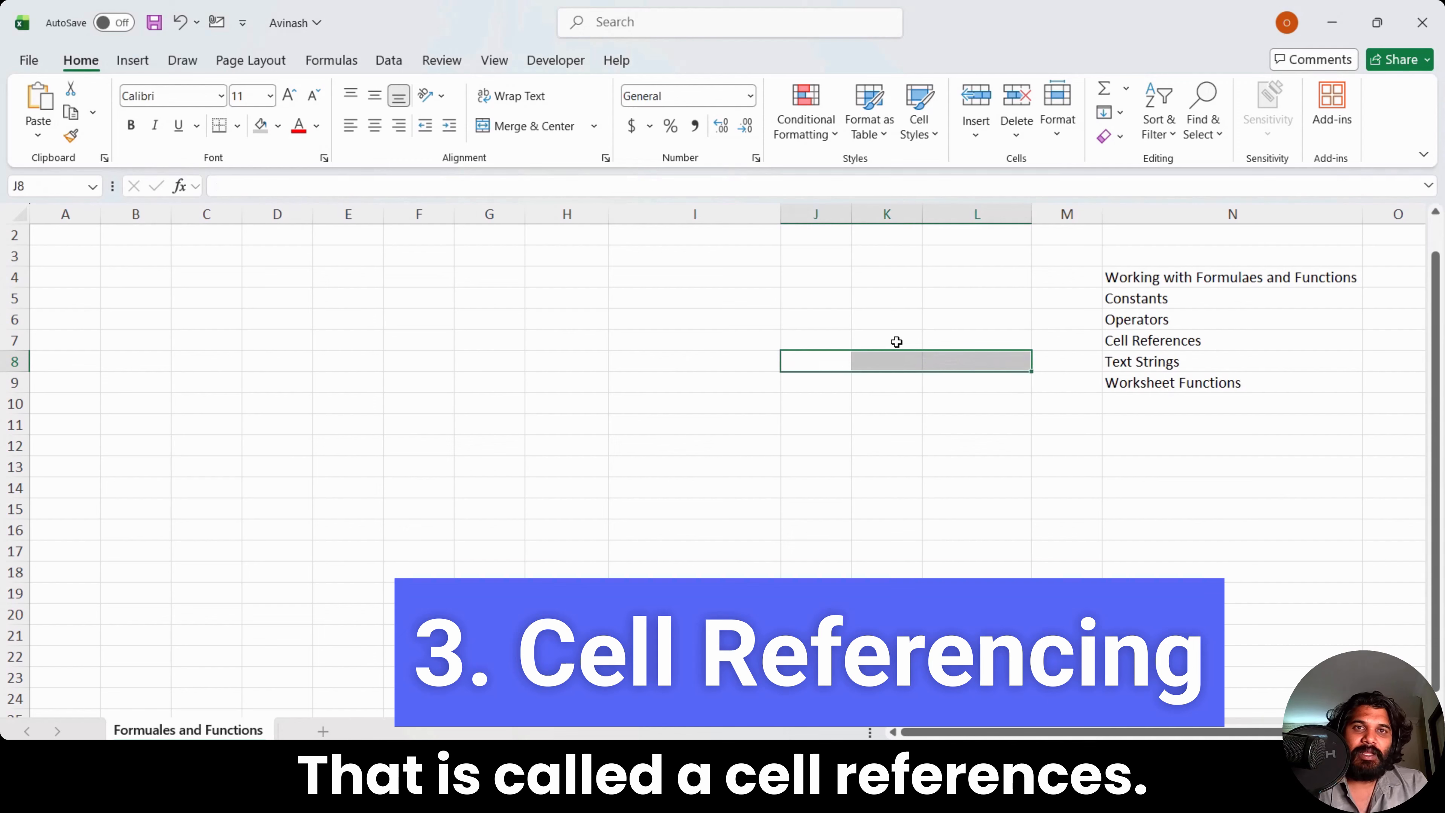
Step: Enter the text Data in cell J9 and Analyst in cell K9
{"action": "key", "text": "Down"}
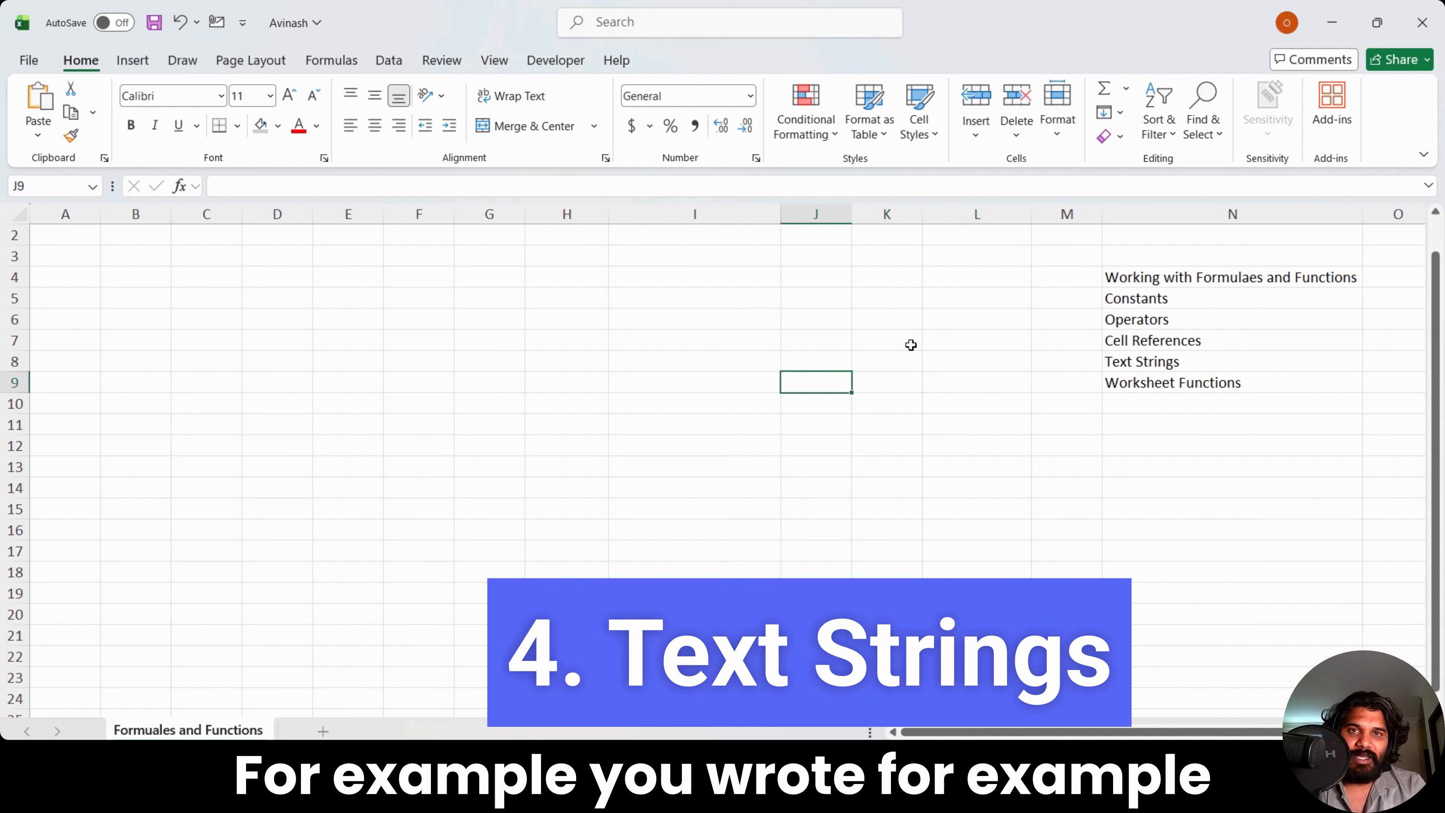
{"action": "type", "text": "Data"}
{"action": "key", "text": "Tab"}
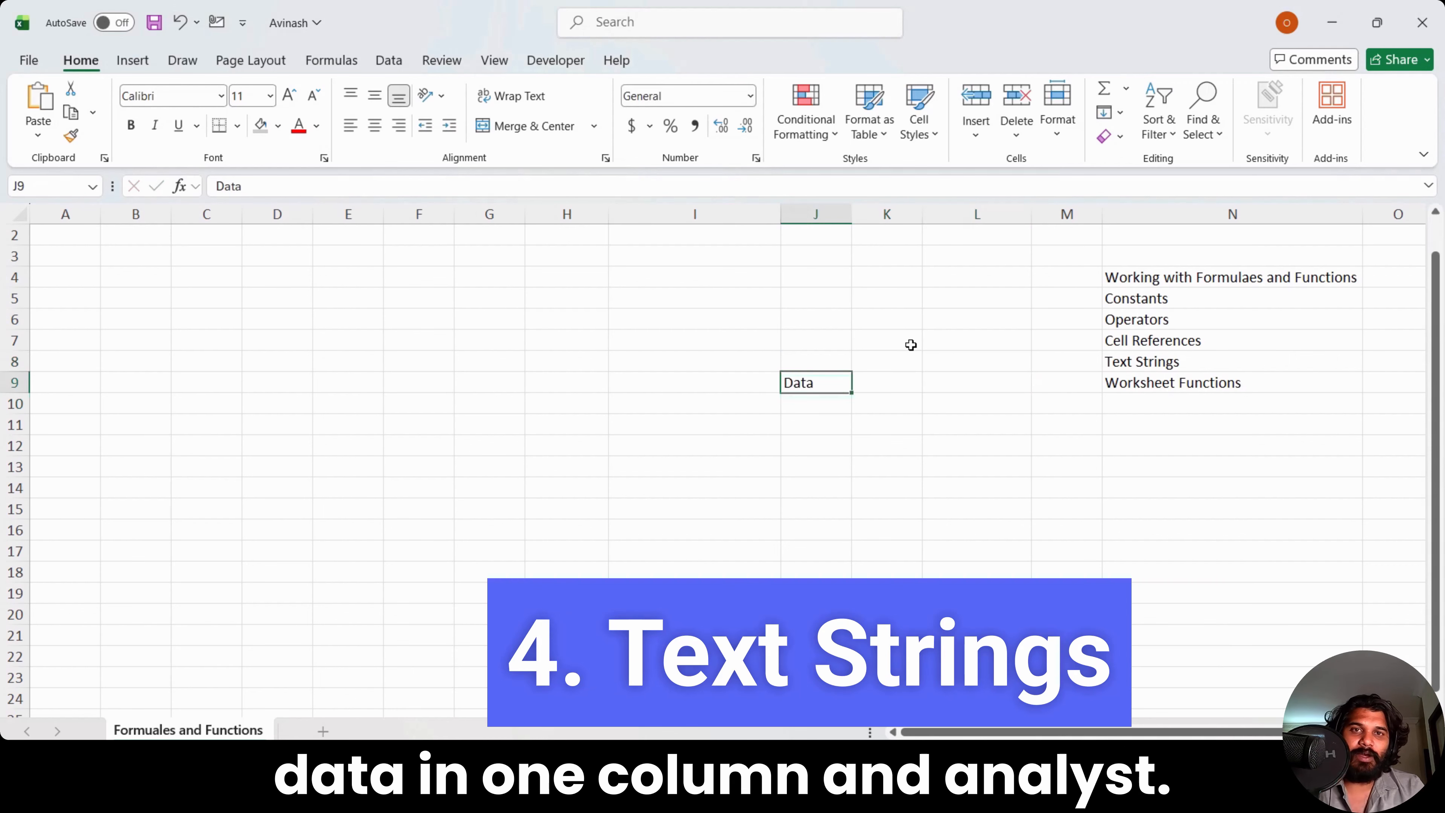
{"action": "type", "text": "Analyst"}
{"action": "key", "text": "Return"}
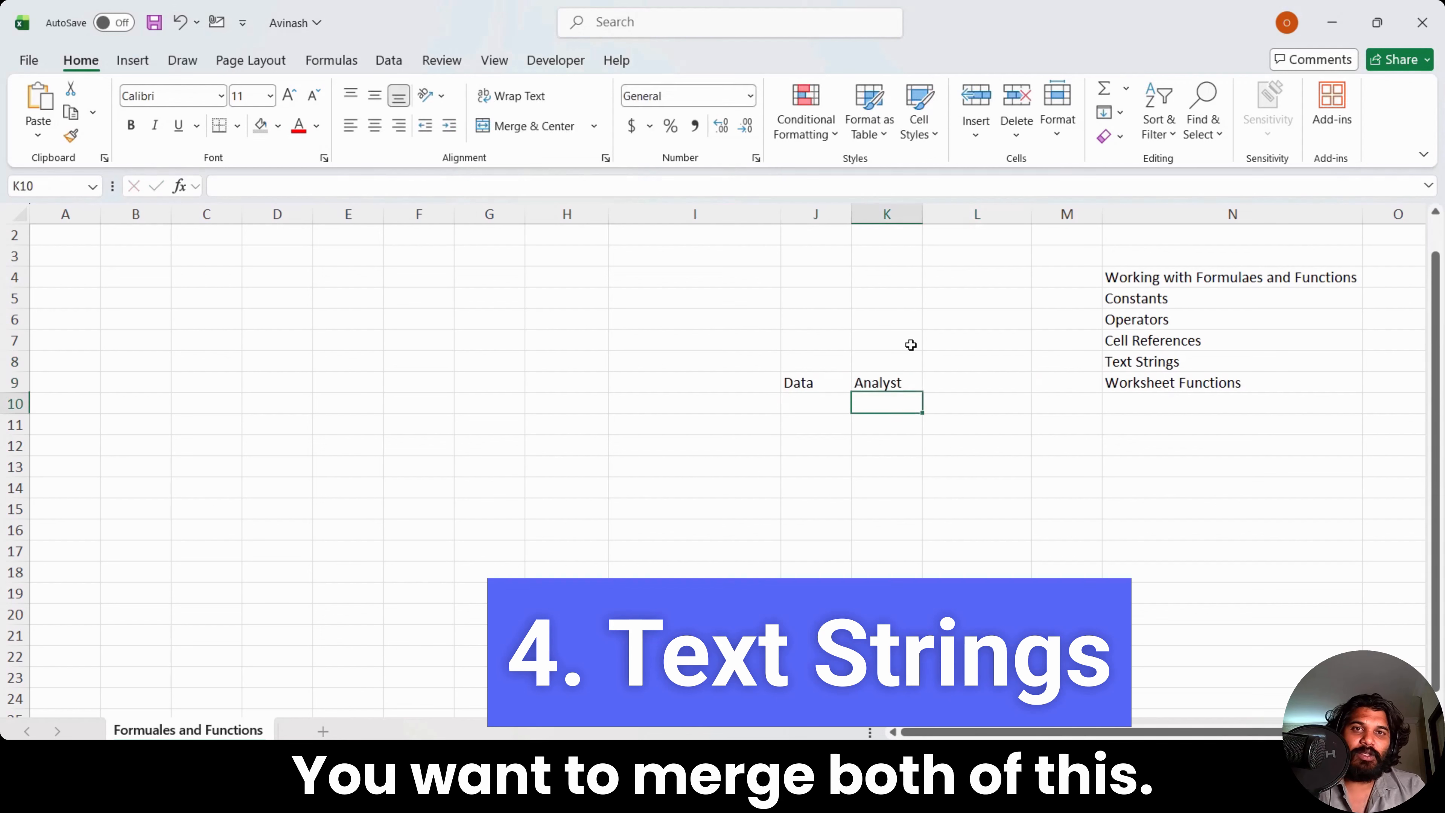
Step: Join the two texts in cell L9 with the formula =J9&K9
{"action": "key", "text": "Up"}
{"action": "key", "text": "Right"}
{"action": "key", "text": "Right"}
{"action": "key", "text": "Left"}
{"action": "type", "text": "="}
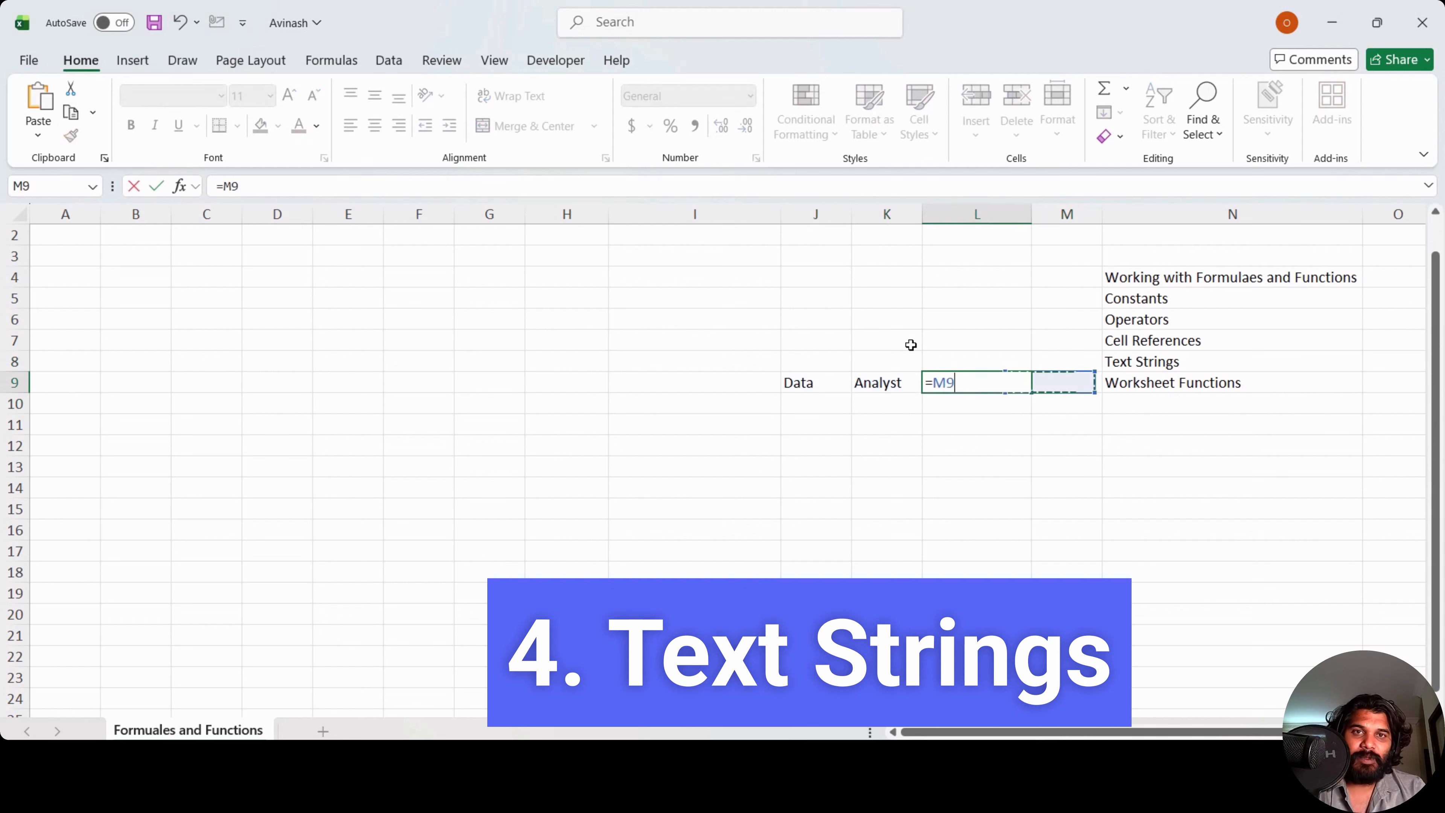
{"action": "key", "text": "Escape"}
{"action": "key", "text": "Left"}
{"action": "key", "text": "Right"}
{"action": "type", "text": "="}
{"action": "key", "text": "Left"}
{"action": "key", "text": "Left"}
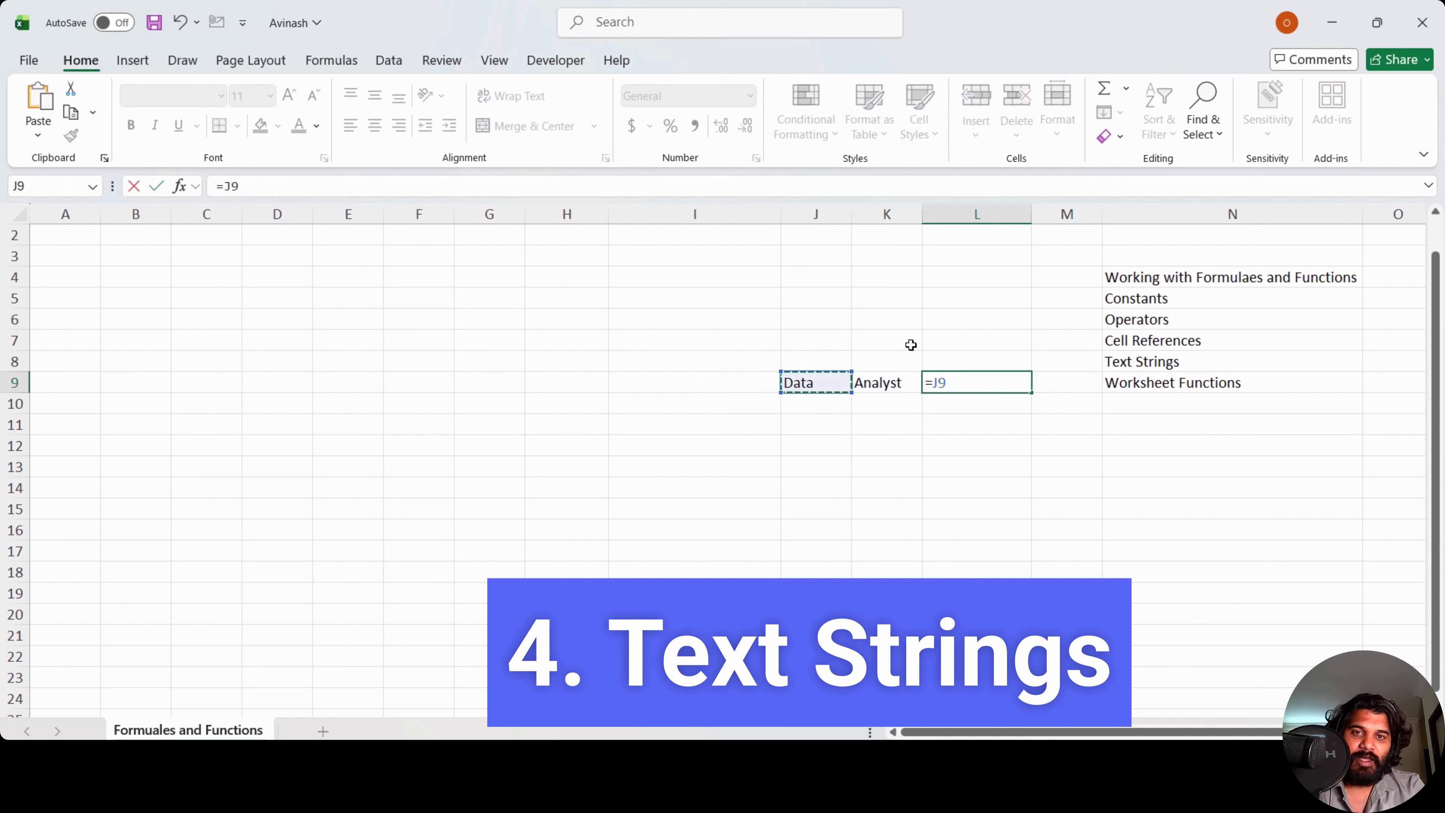
{"action": "type", "text": "&"}
{"action": "key", "text": "Right"}
{"action": "key", "text": "Left"}
{"action": "key", "text": "Left"}
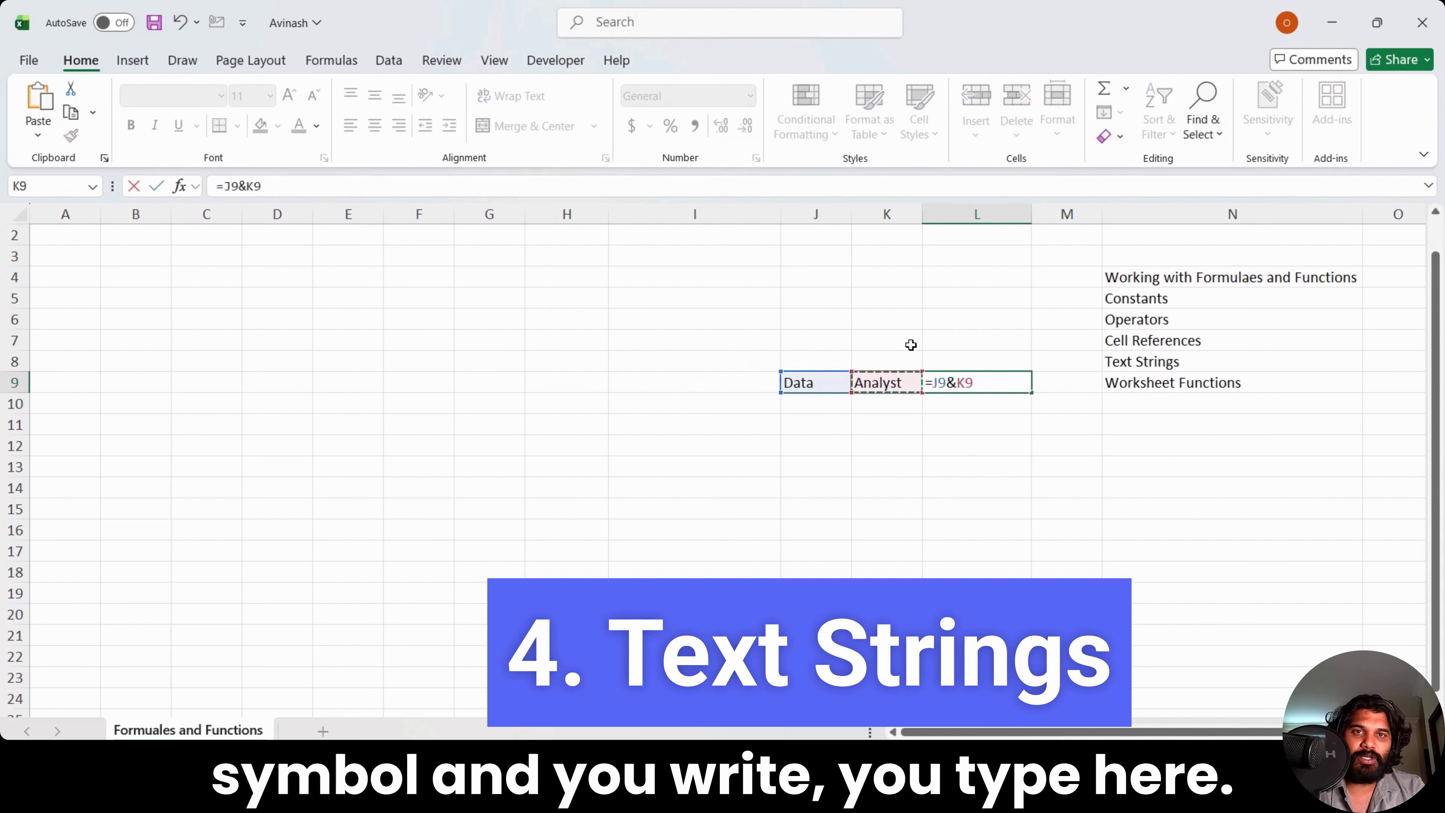
{"action": "key", "text": "Return"}
{"action": "key", "text": "Up"}
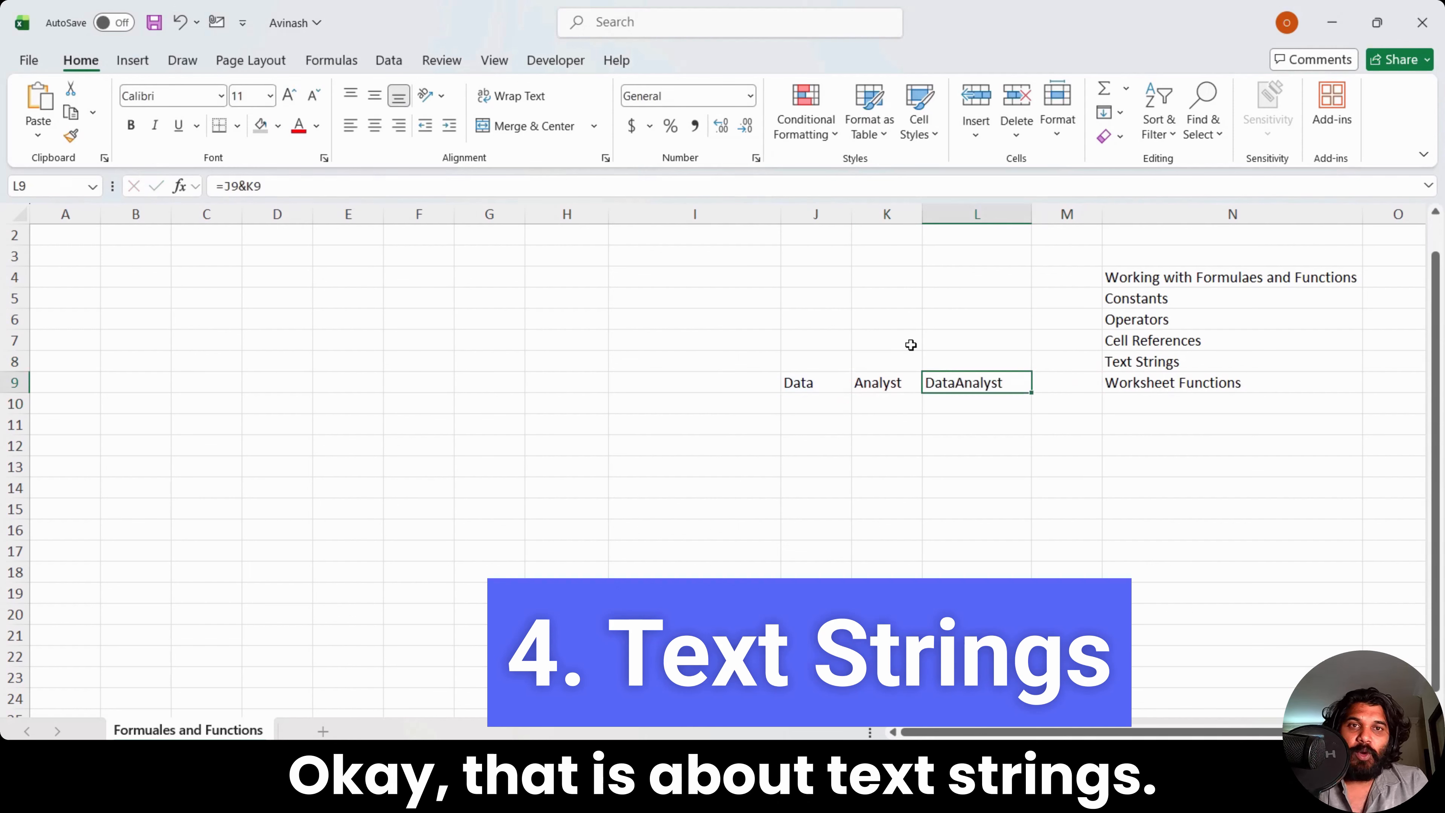
Step: Clear the two texts and the joining formula from J9:L9
{"action": "key", "text": "Left"}
{"action": "key", "text": "Left"}
{"action": "key", "text": "shift+Right"}
{"action": "key", "text": "shift+Right"}
{"action": "key", "text": "Delete"}
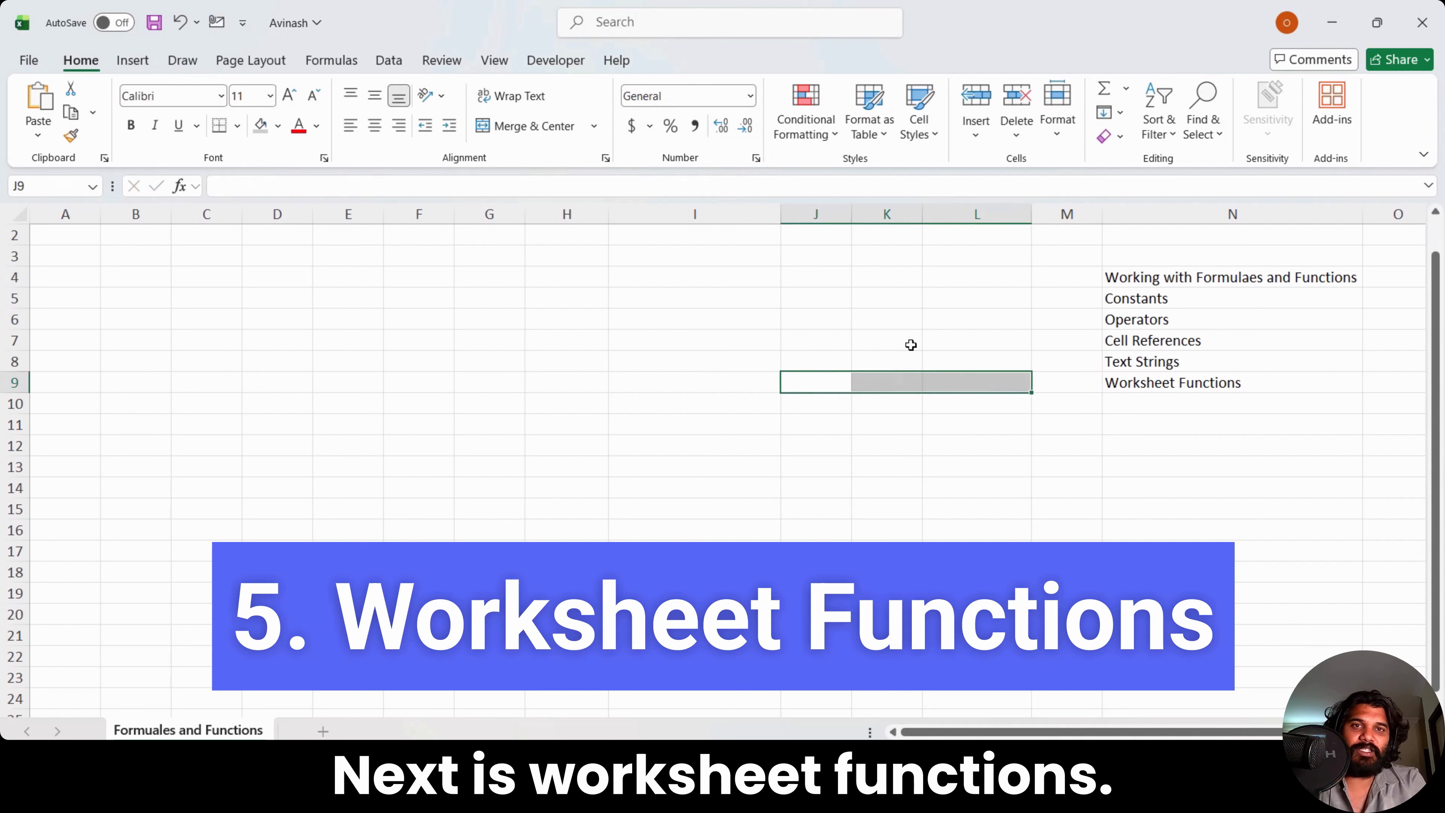
Step: Look through the functions suggested for =sum in cell J10, including SUMIF and SUMIFS, and discard the entry
{"action": "key", "text": "Down"}
{"action": "type", "text": "="}
{"action": "key", "text": "BackSpace"}
{"action": "type", "text": "=s"}
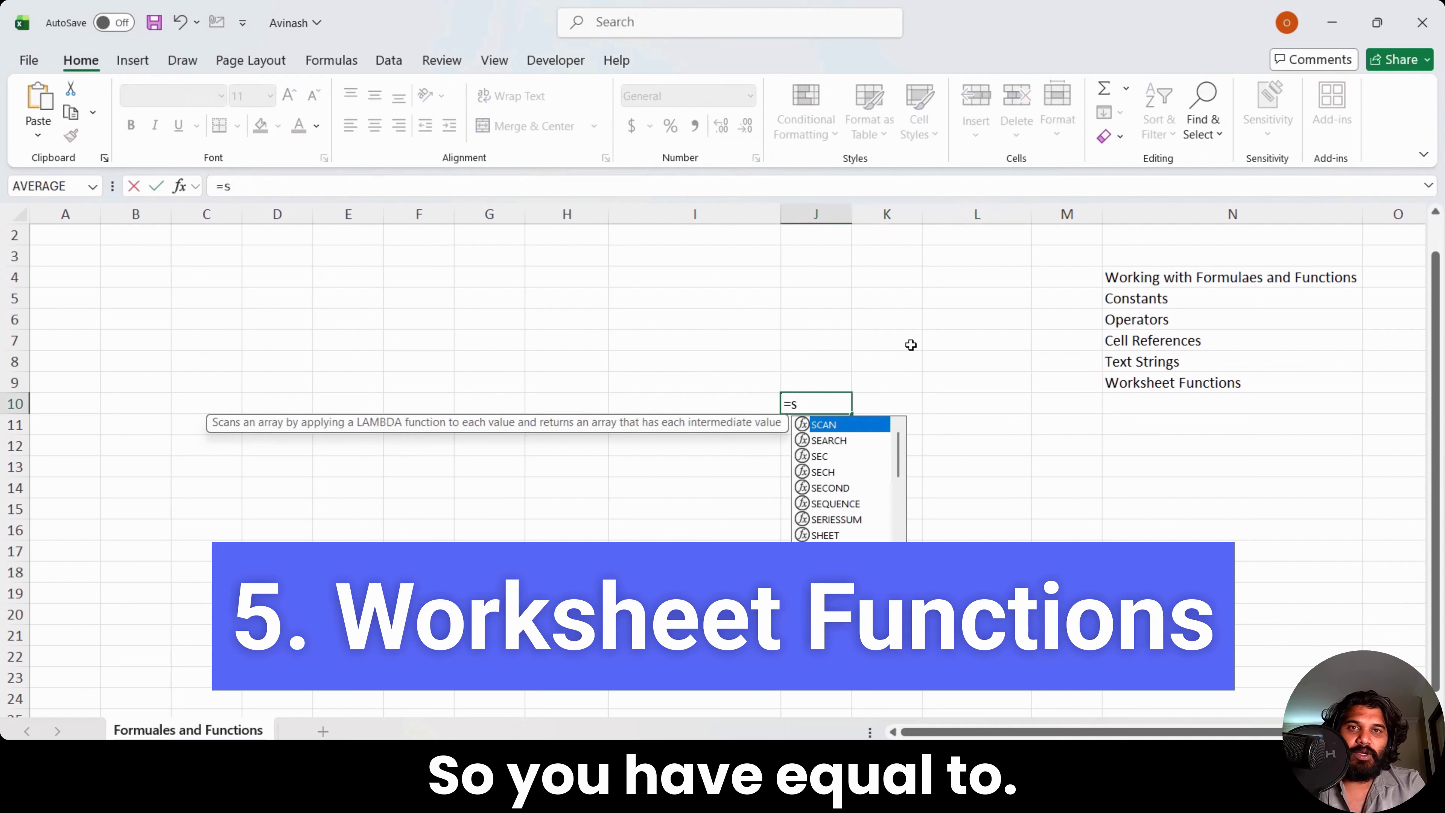
{"action": "type", "text": "um"}
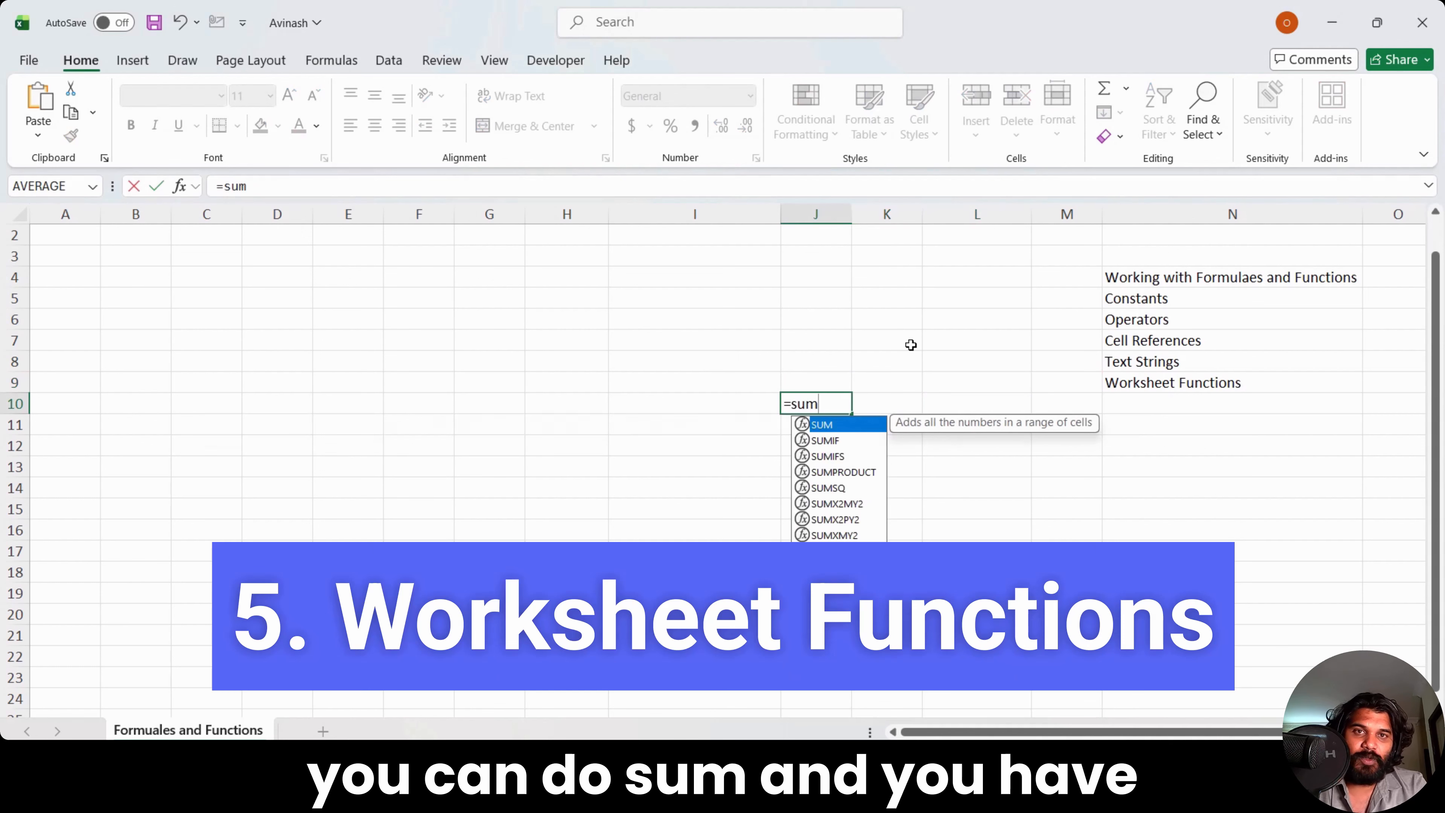
{"action": "key", "text": "Down"}
{"action": "key", "text": "Down"}
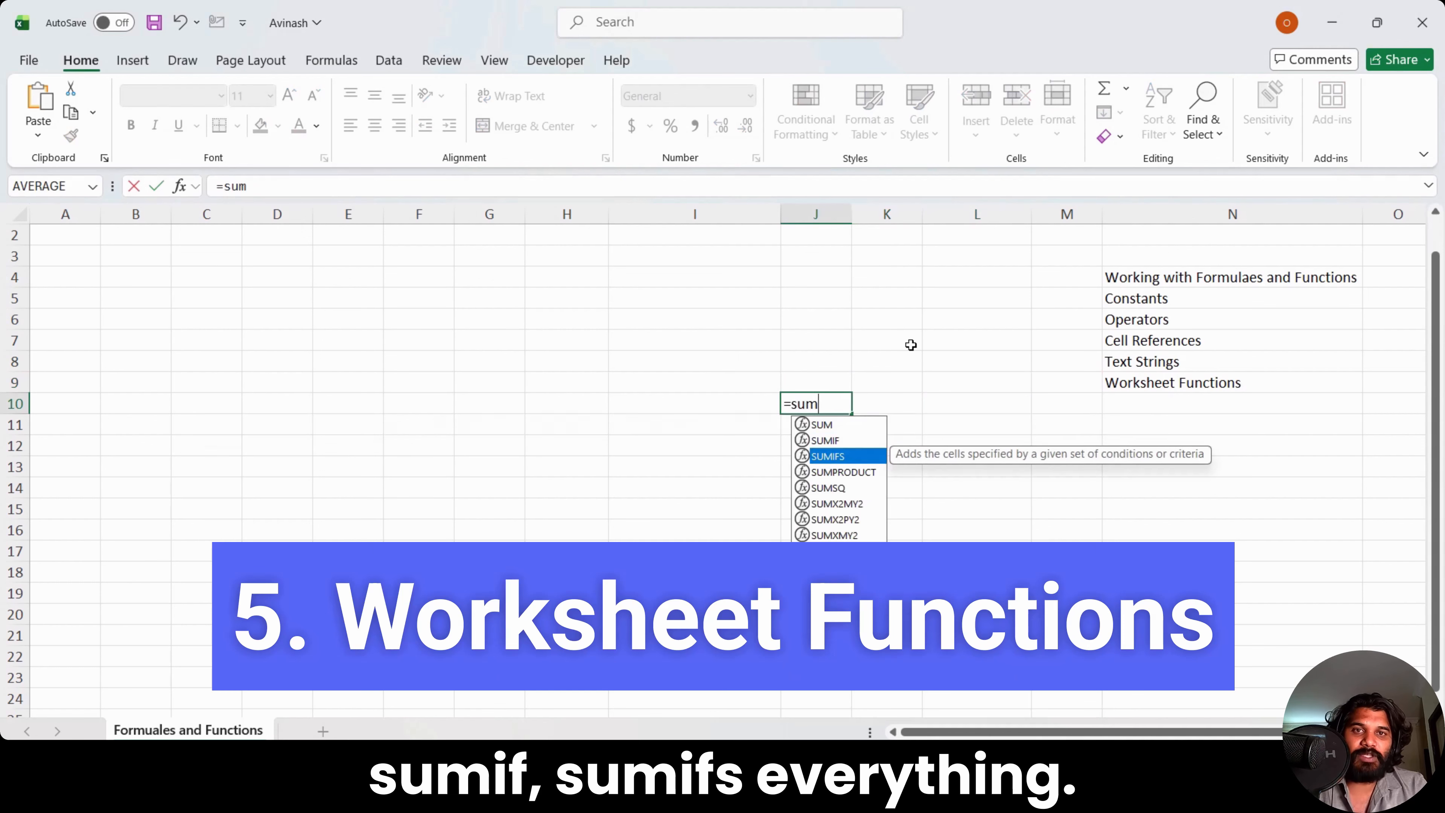
{"action": "key", "text": "Escape"}
{"action": "key", "text": "ctrl+Return"}
{"action": "key", "text": "Delete"}
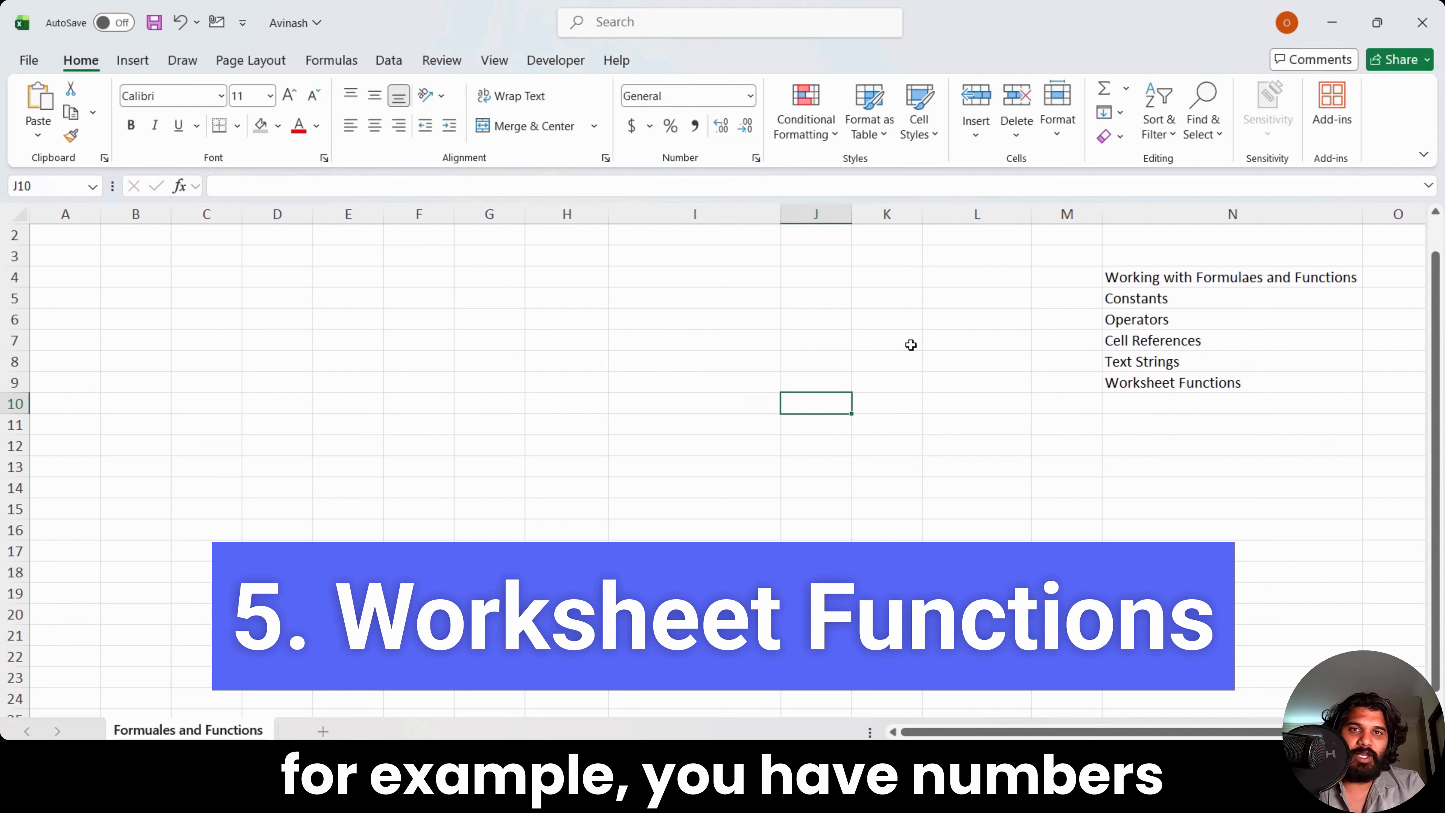
Step: Enter the numbers 10, 12, 13 and 15 in cells J10 to J13
{"action": "type", "text": "1"}
{"action": "key", "text": "Return"}
{"action": "key", "text": "Up"}
{"action": "type", "text": "10"}
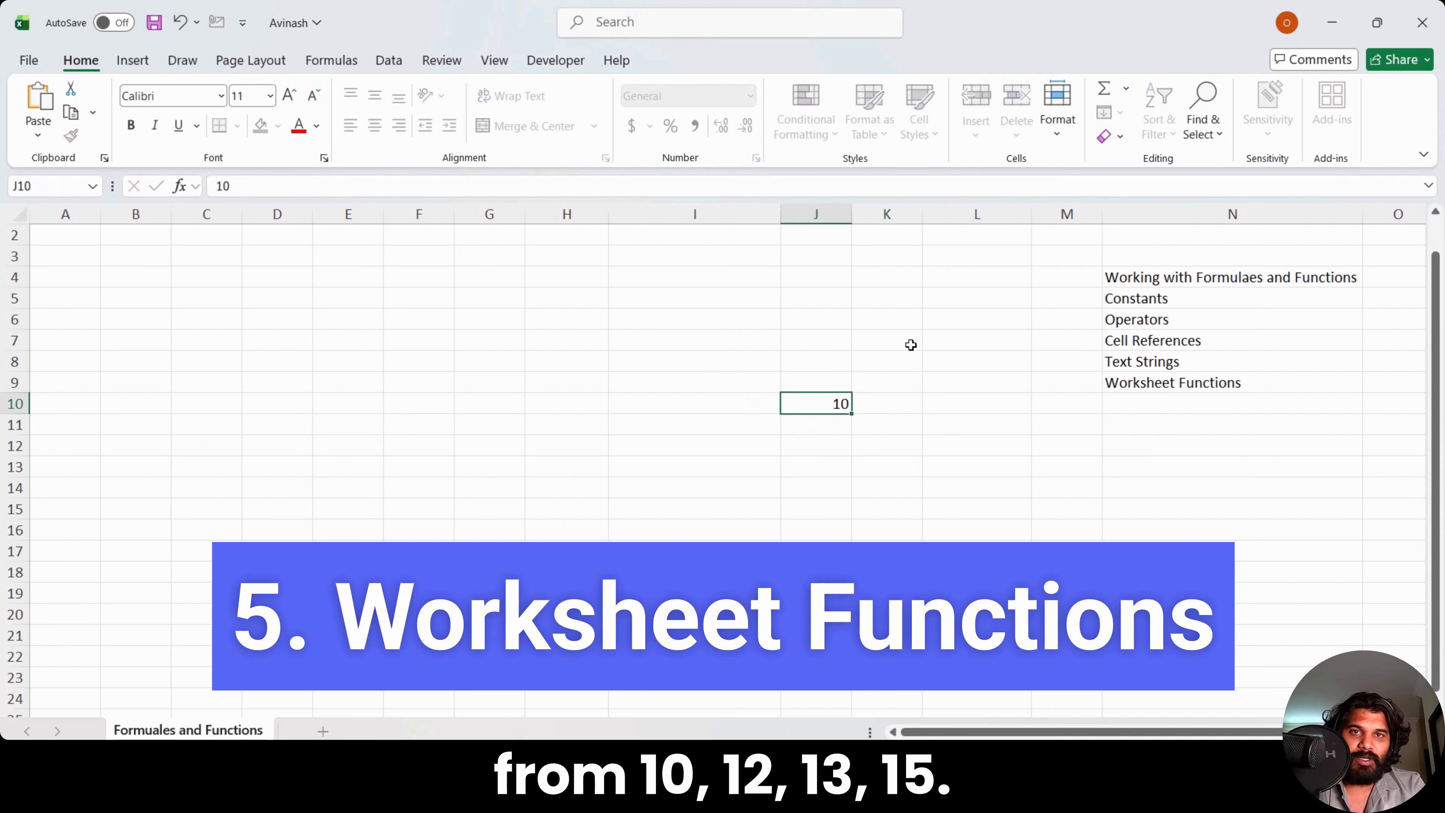
{"action": "key", "text": "Return"}
{"action": "type", "text": "12"}
{"action": "key", "text": "Return"}
{"action": "type", "text": "13"}
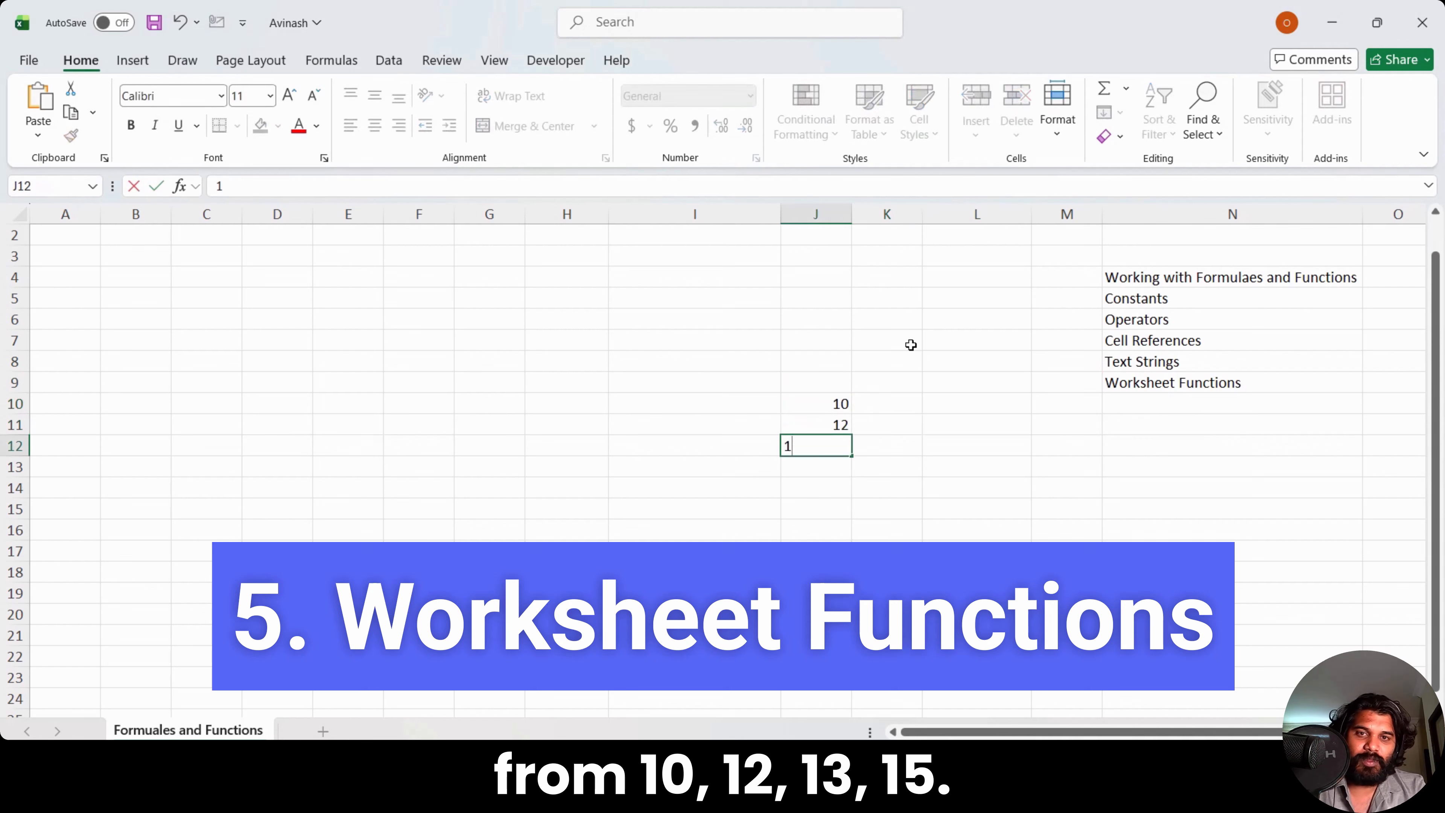
{"action": "key", "text": "Return"}
{"action": "type", "text": "15"}
{"action": "key", "text": "Return"}
Step: Begin a formula in J14 with an opening parenthesis followed by a reference to J10
{"action": "type", "text": "="}
{"action": "key", "text": "Up"}
{"action": "key", "text": "Up"}
{"action": "key", "text": "Up"}
{"action": "key", "text": "Down"}
{"action": "key", "text": "Down"}
{"action": "key", "text": "Down"}
{"action": "key", "text": "Down"}
{"action": "key", "text": "Up"}
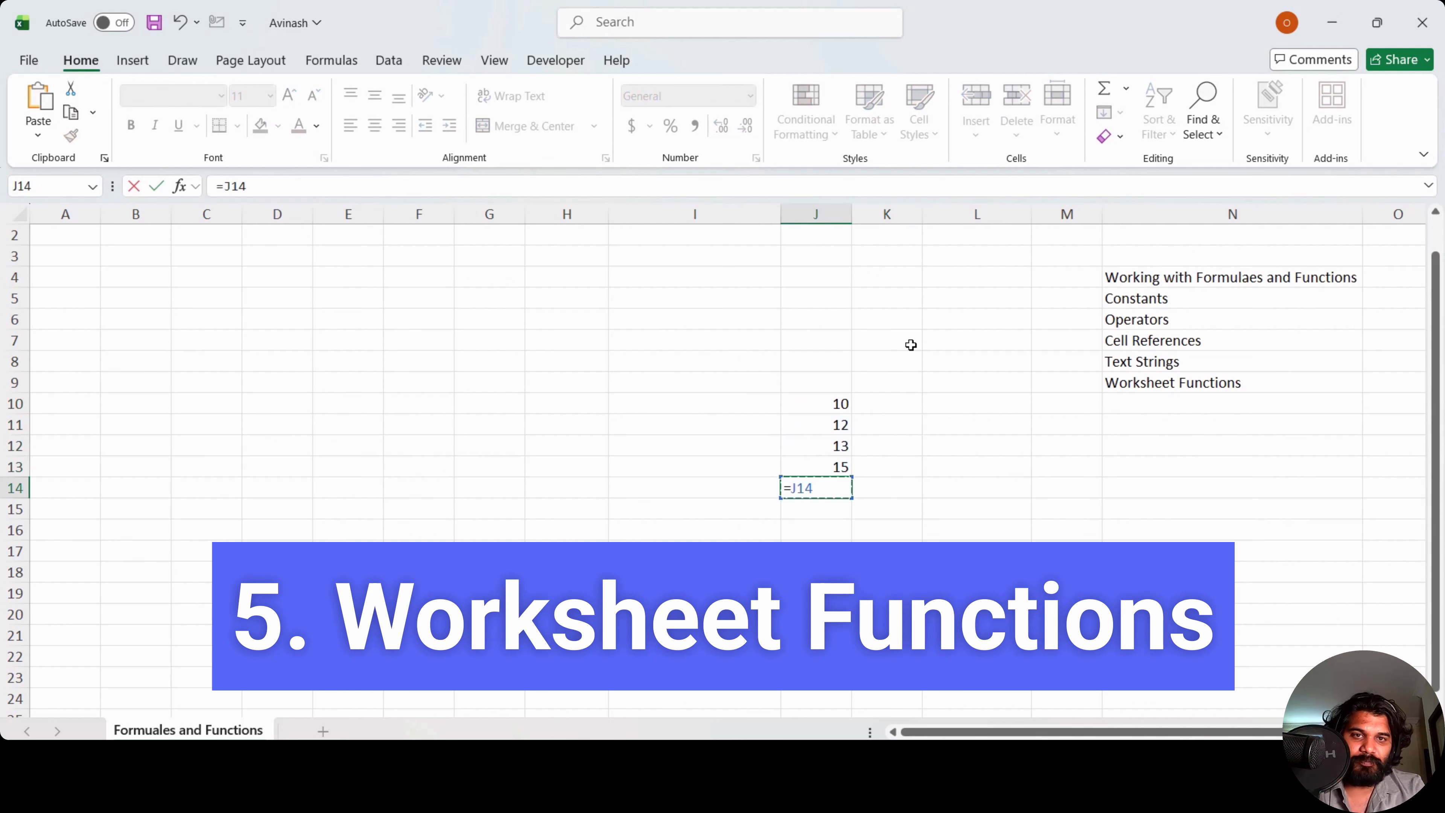
{"action": "key", "text": "BackSpace"}
{"action": "key", "text": "BackSpace"}
{"action": "key", "text": "BackSpace"}
{"action": "type", "text": "("}
{"action": "key", "text": "Up"}
{"action": "key", "text": "Up"}
{"action": "key", "text": "Up"}
{"action": "key", "text": "Up"}
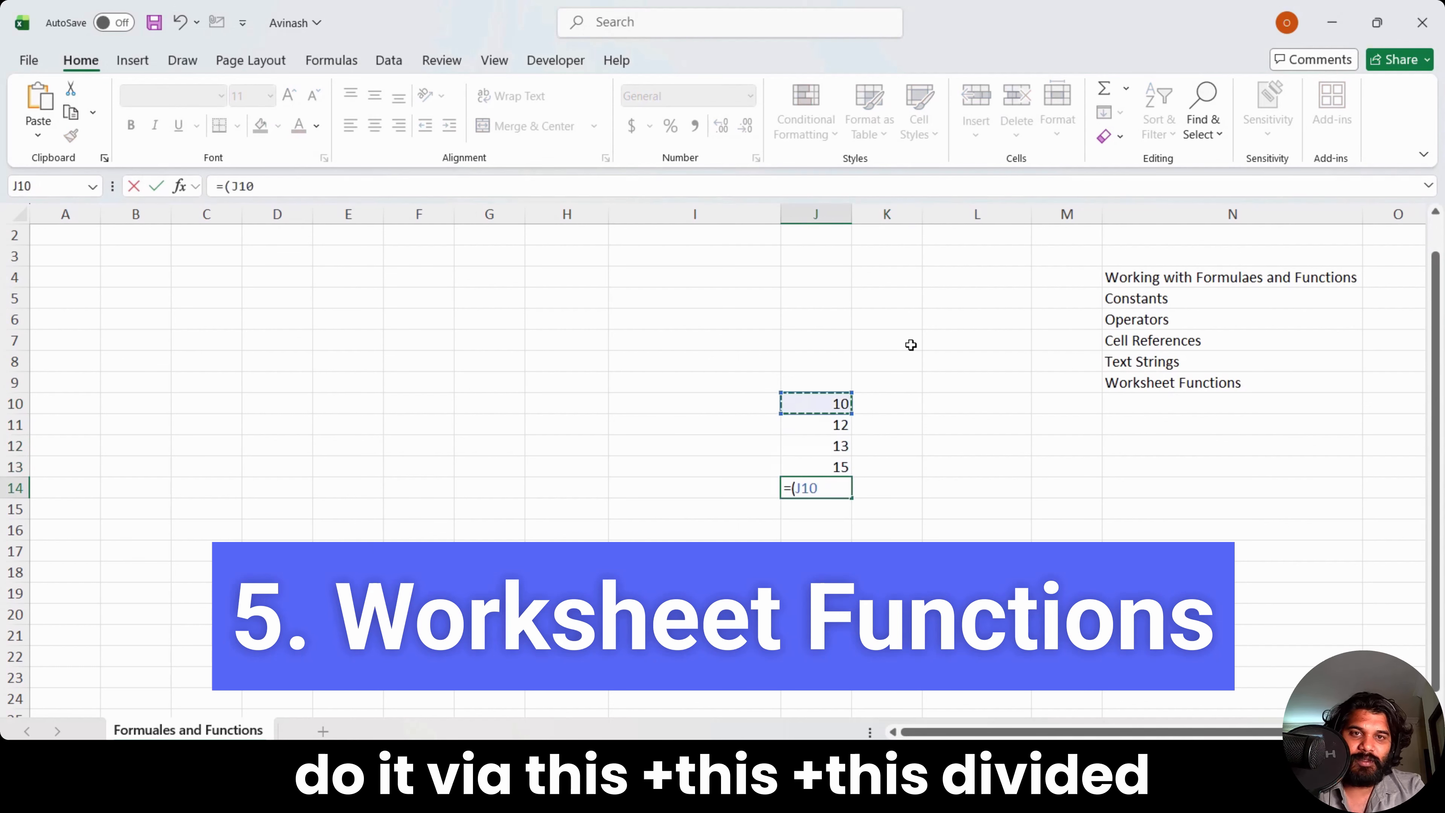
Step: Complete the manual average in J14 as =(J10+J11+J12+J13)/4
{"action": "type", "text": "+"}
{"action": "key", "text": "Down"}
{"action": "key", "text": "Up"}
{"action": "key", "text": "Up"}
{"action": "key", "text": "Up"}
{"action": "key", "text": "Up"}
{"action": "type", "text": "+"}
{"action": "key", "text": "Down"}
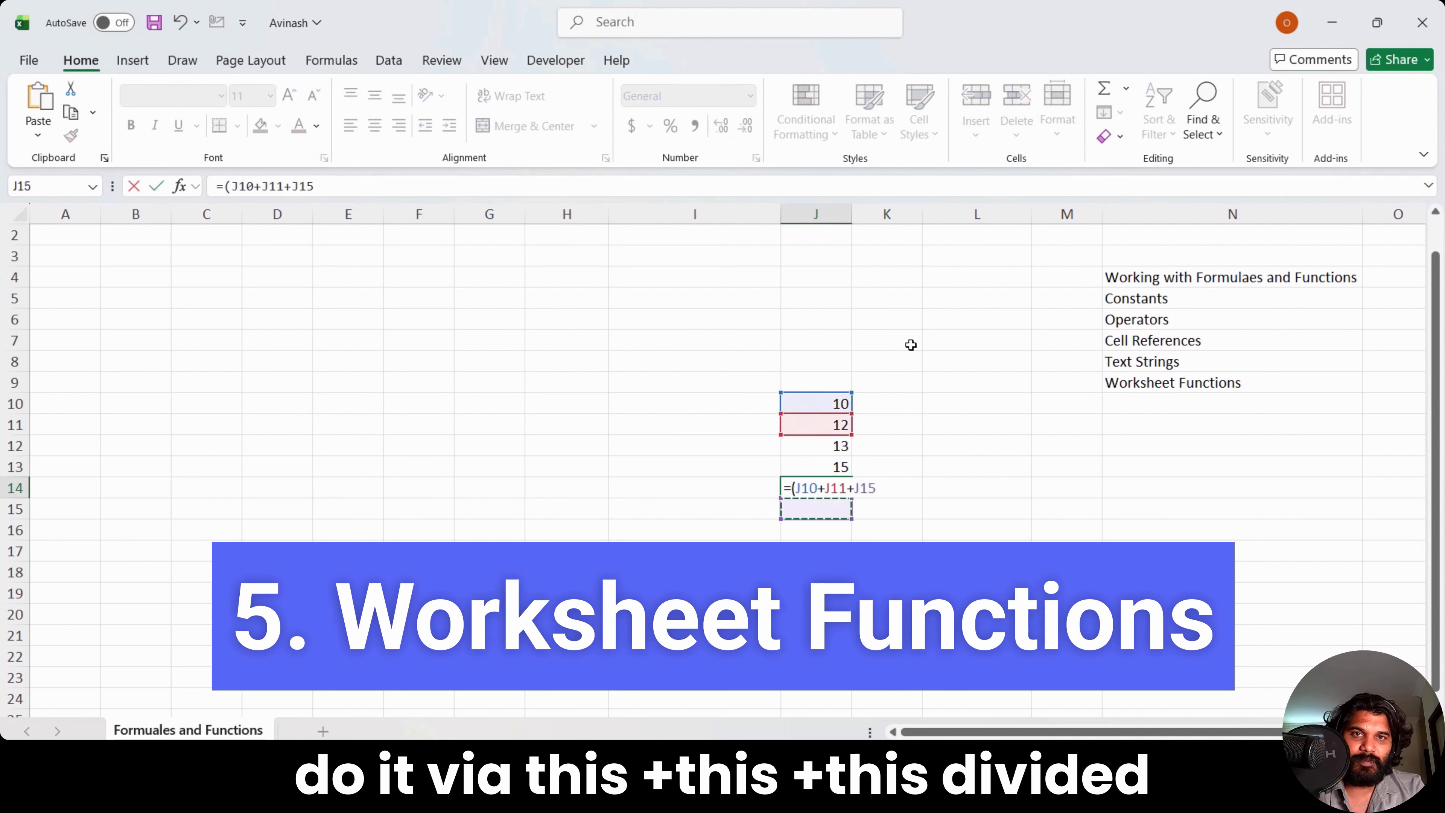
{"action": "key", "text": "Up"}
{"action": "key", "text": "Up"}
{"action": "key", "text": "Up"}
{"action": "type", "text": "+"}
{"action": "key", "text": "Down"}
{"action": "key", "text": "Down"}
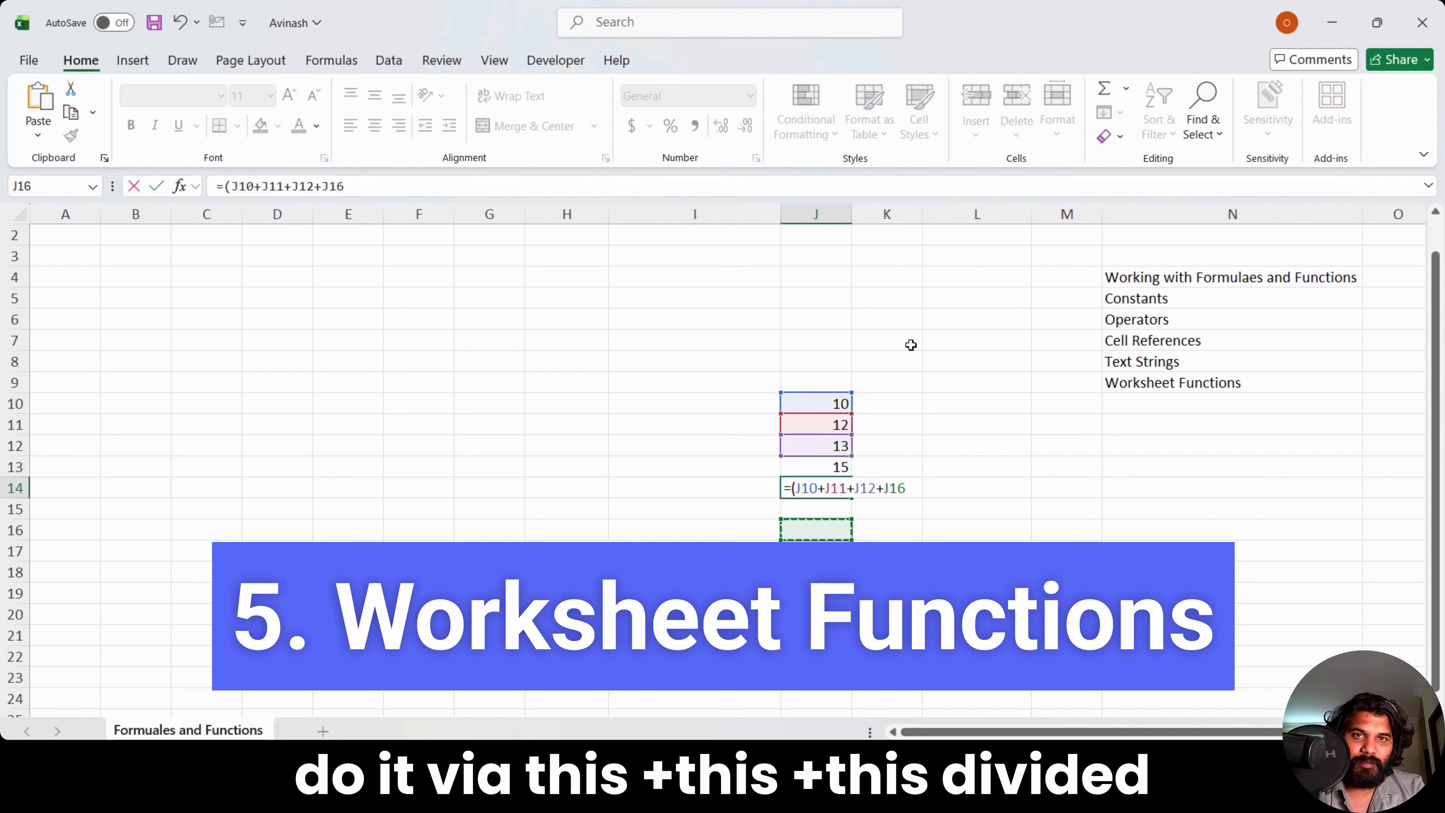
{"action": "key", "text": "Up"}
{"action": "key", "text": "Up"}
{"action": "key", "text": "Up"}
{"action": "type", "text": ")/"}
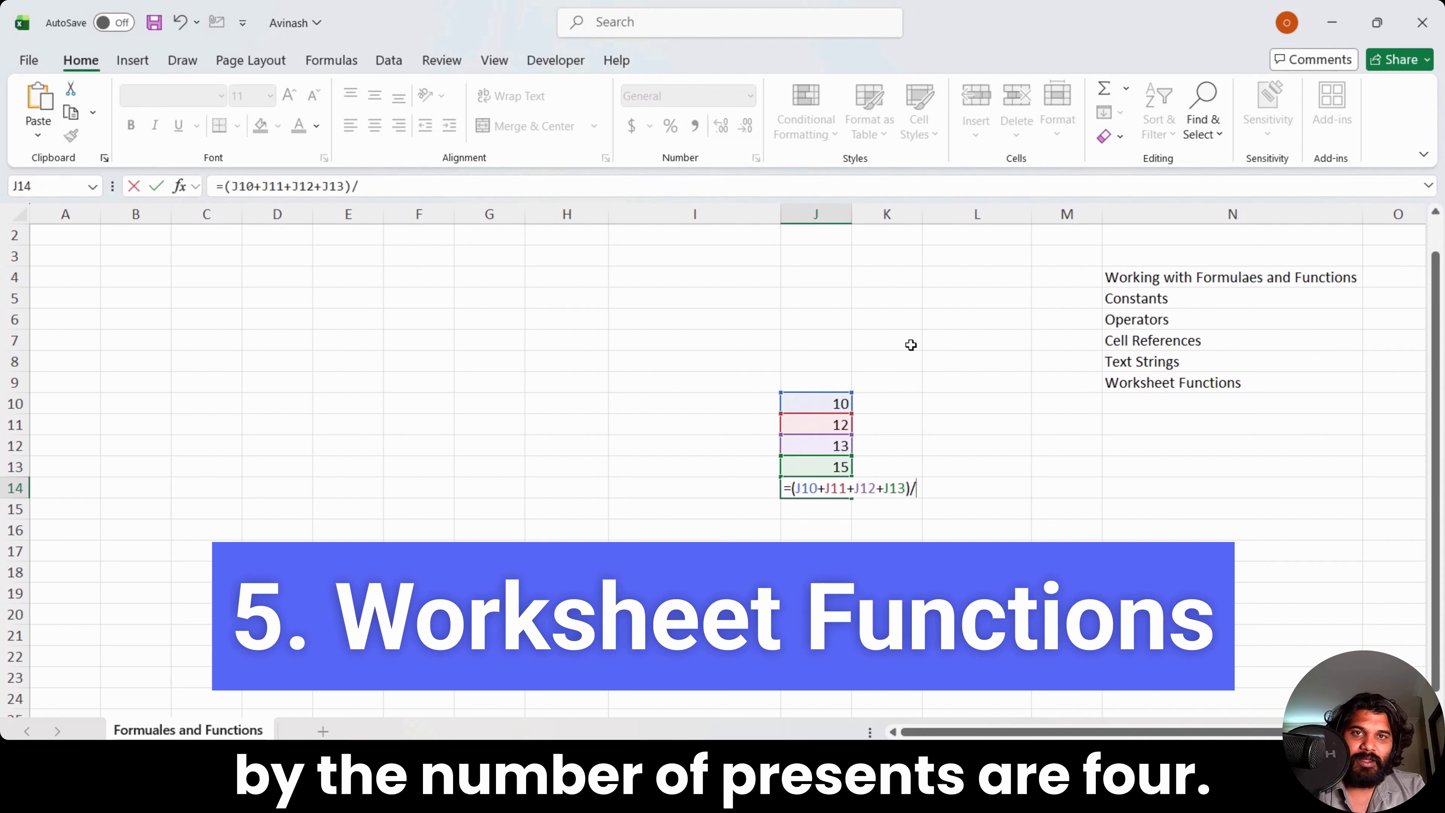
{"action": "type", "text": "4"}
{"action": "key", "text": "Return"}
{"action": "key", "text": "Up"}
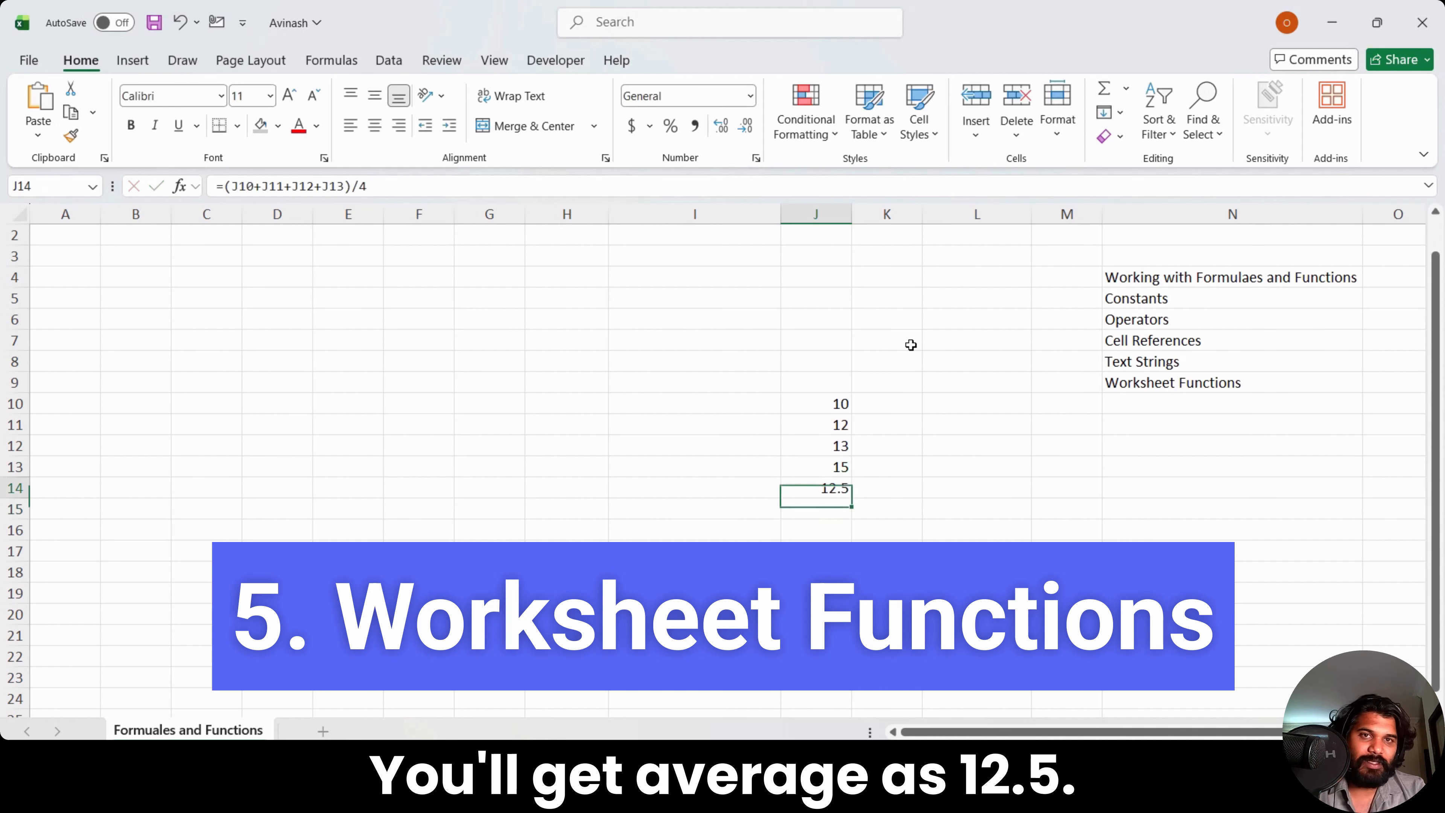
Step: Replace the manual average in J14 with the worksheet function =AVERAGE(J10:J13)
{"action": "type", "text": "=average"}
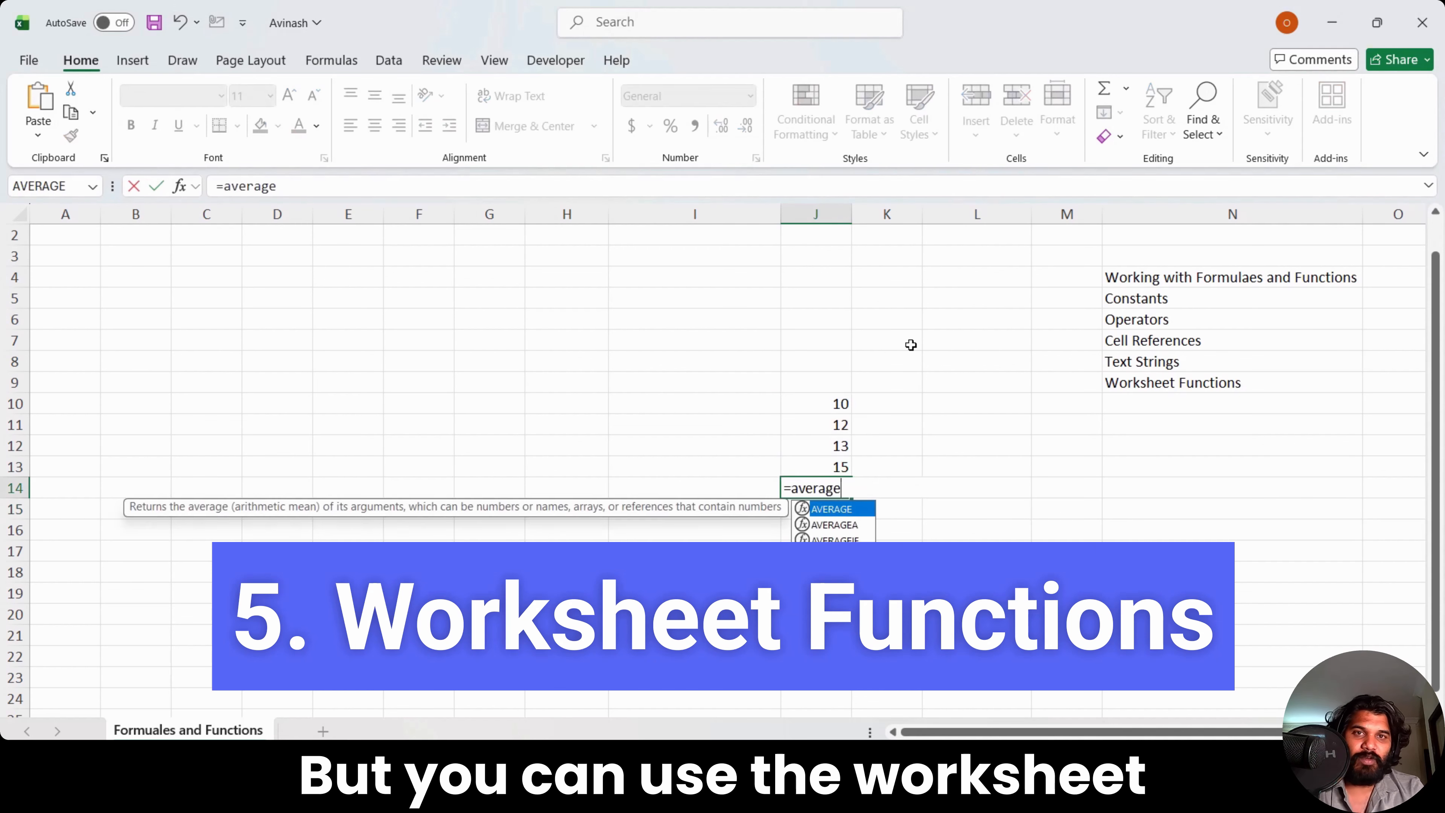
{"action": "key", "text": "Tab"}
{"action": "key", "text": "Up"}
{"action": "key", "text": "Up"}
{"action": "key", "text": "Up"}
{"action": "key", "text": "Up"}
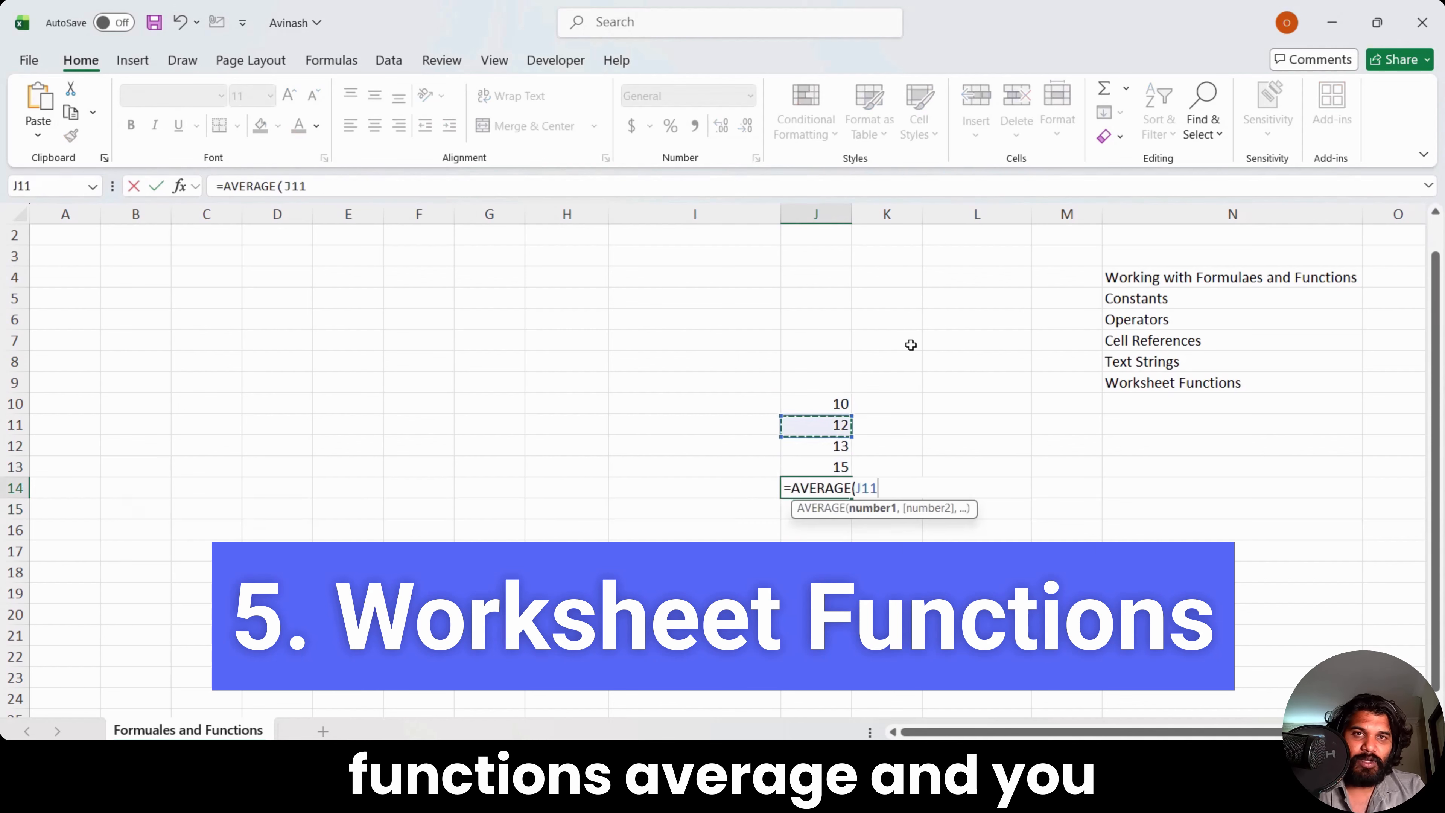
{"action": "key", "text": "shift+Down"}
{"action": "key", "text": "shift+Down"}
{"action": "key", "text": "shift+Down"}
{"action": "key", "text": "Return"}
{"action": "key", "text": "Up"}
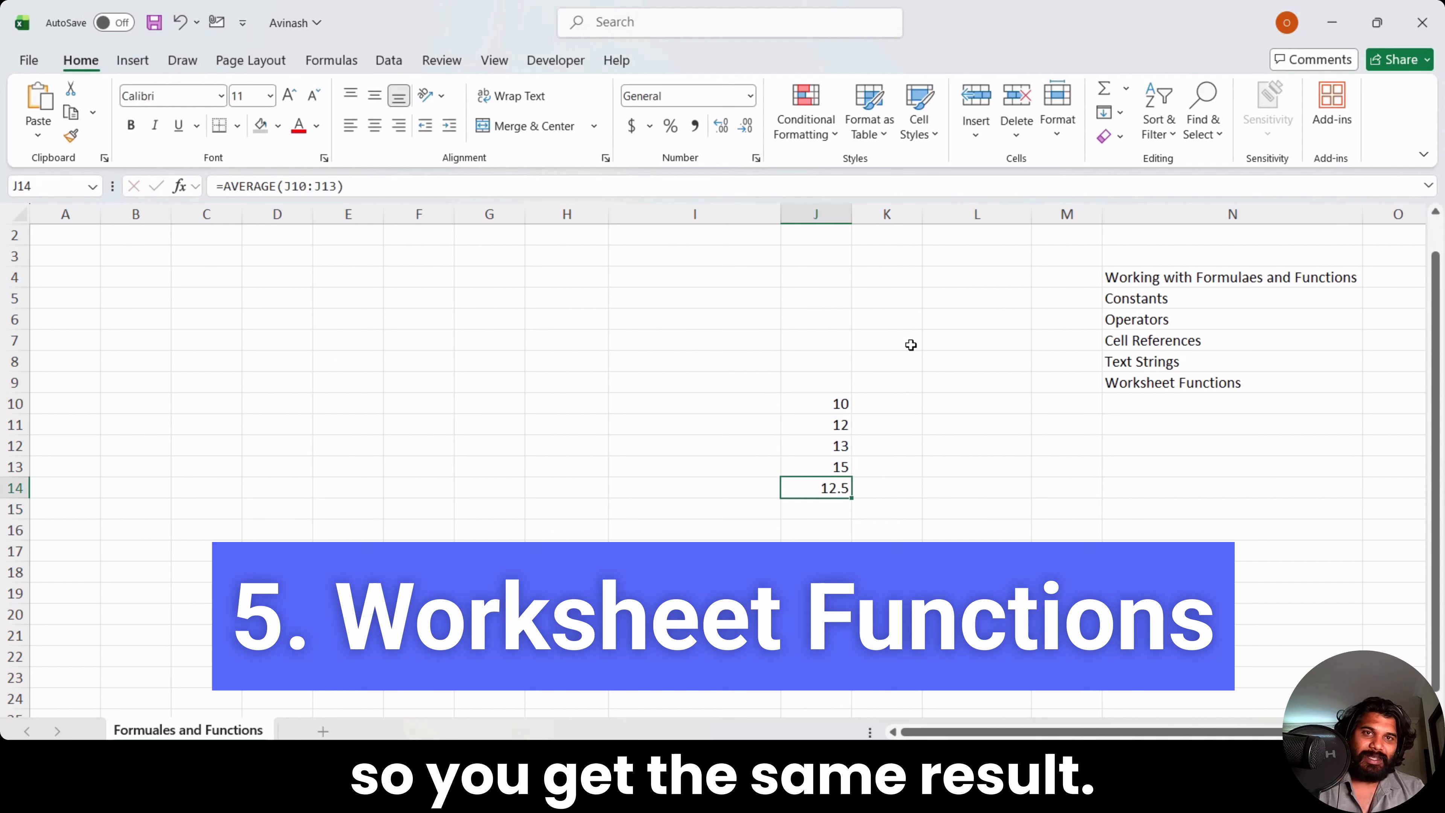
{"action": "key", "text": "Right"}
{"action": "key", "text": "Right"}
{"action": "key", "text": "Right"}
{"action": "key", "text": "Right"}
{"action": "key", "text": "Right"}
{"action": "key", "text": "Left"}
{"action": "key", "text": "Left"}
{"action": "key", "text": "Left"}
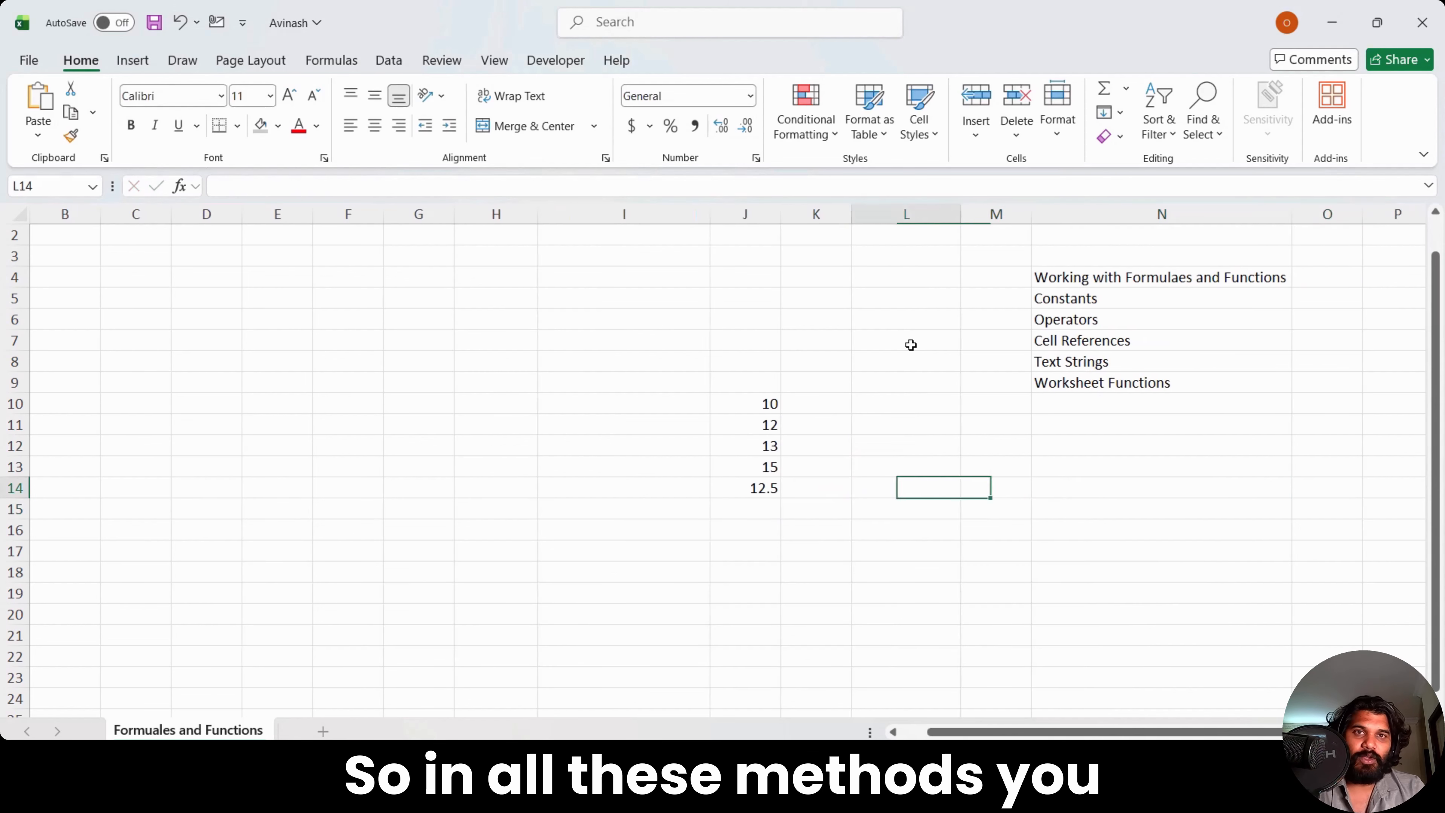
Step: Clear the four numbers and their average from J10:J14
{"action": "key", "text": "Left"}
{"action": "key", "text": "Left"}
{"action": "key", "text": "Up"}
{"action": "key", "text": "Up"}
{"action": "key", "text": "Up"}
{"action": "key", "text": "Up"}
{"action": "key", "text": "shift+Down"}
{"action": "key", "text": "shift+Down"}
{"action": "key", "text": "shift+Down"}
{"action": "key", "text": "shift+Down"}
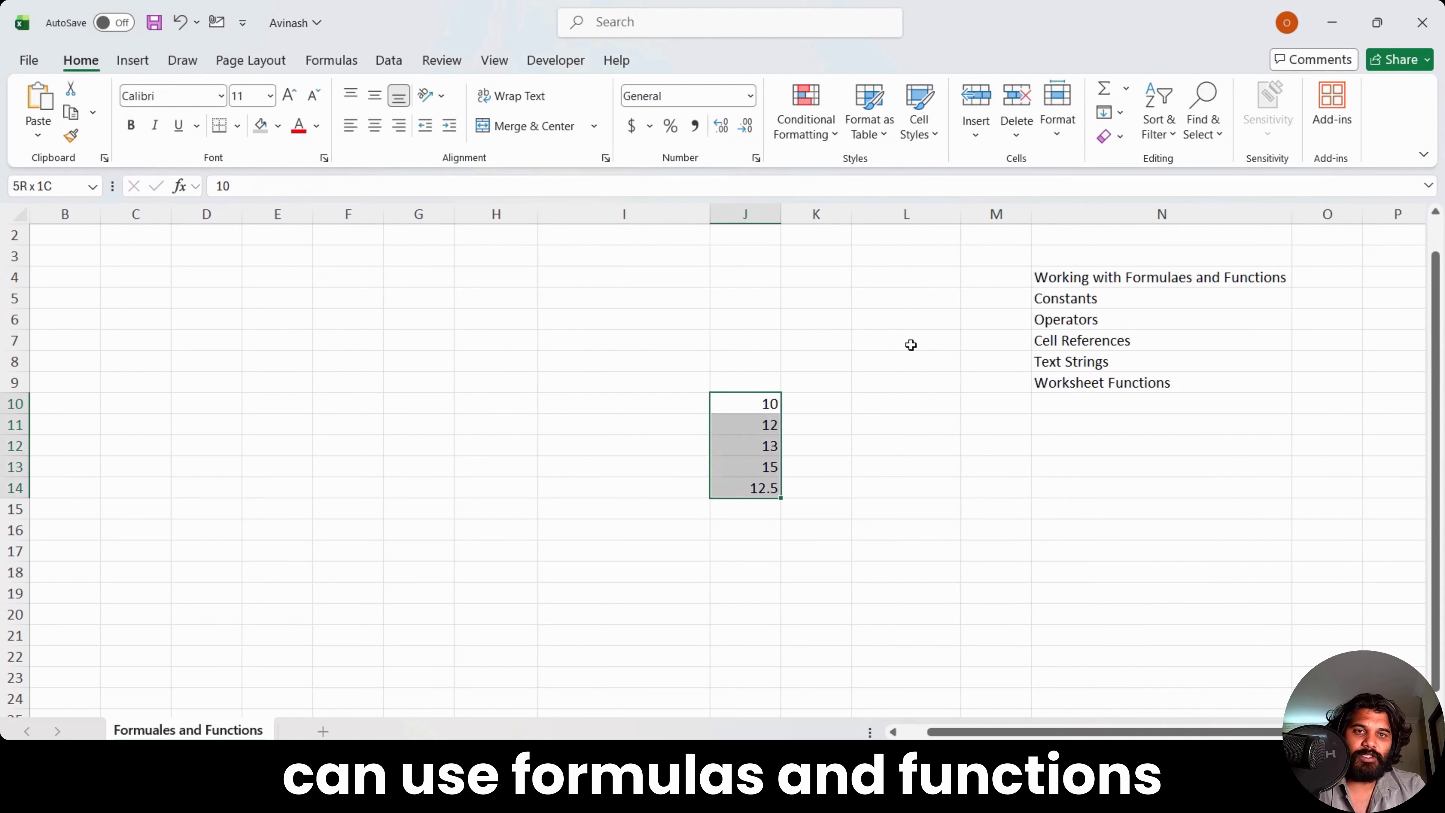
{"action": "key", "text": "Delete"}
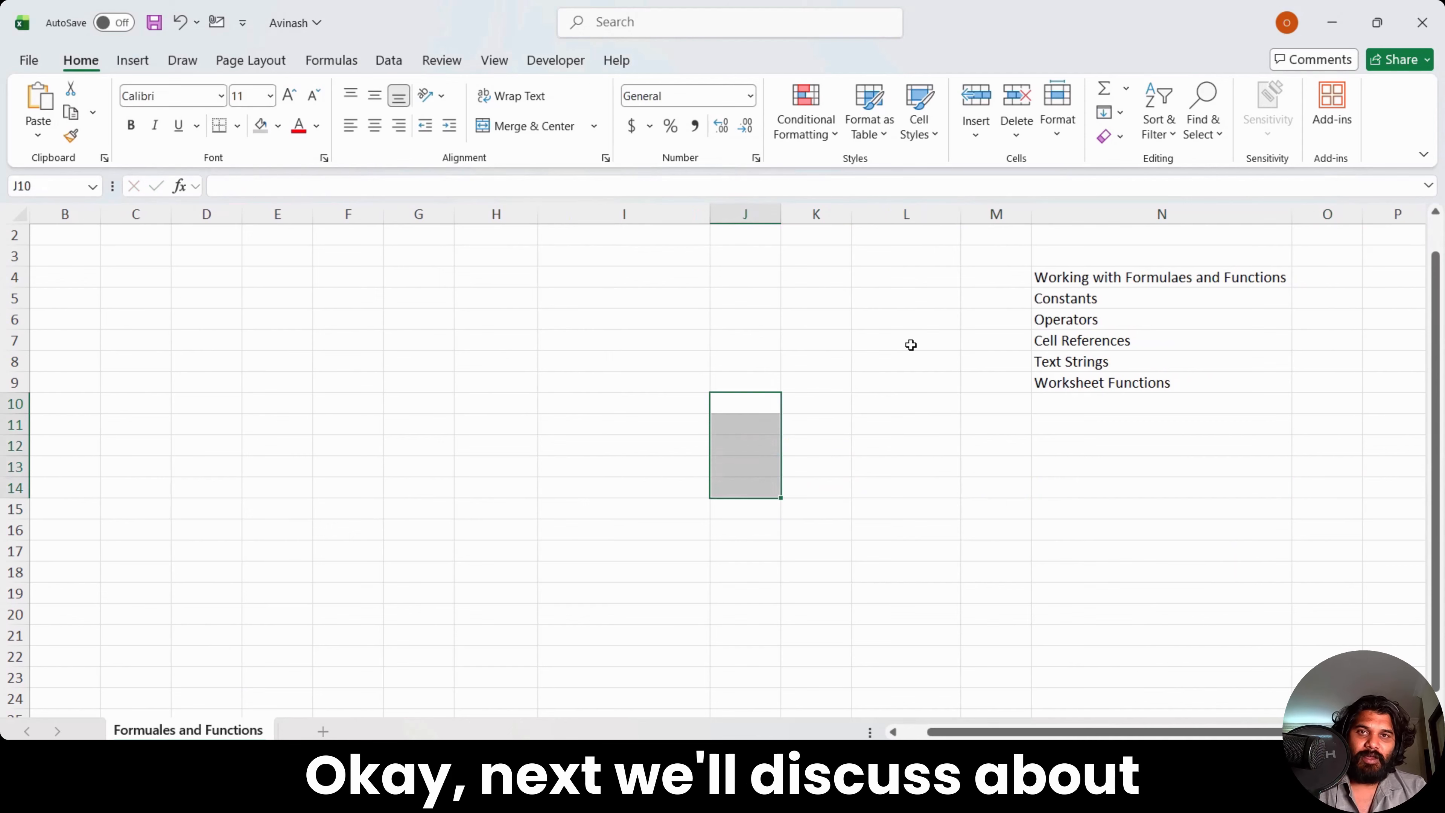
Step: Enter the heading "Undestanding Operator Precedence in Formulaes" in cell K10
{"action": "key", "text": "Right"}
{"action": "type", "text": "Undestanding Oper"}
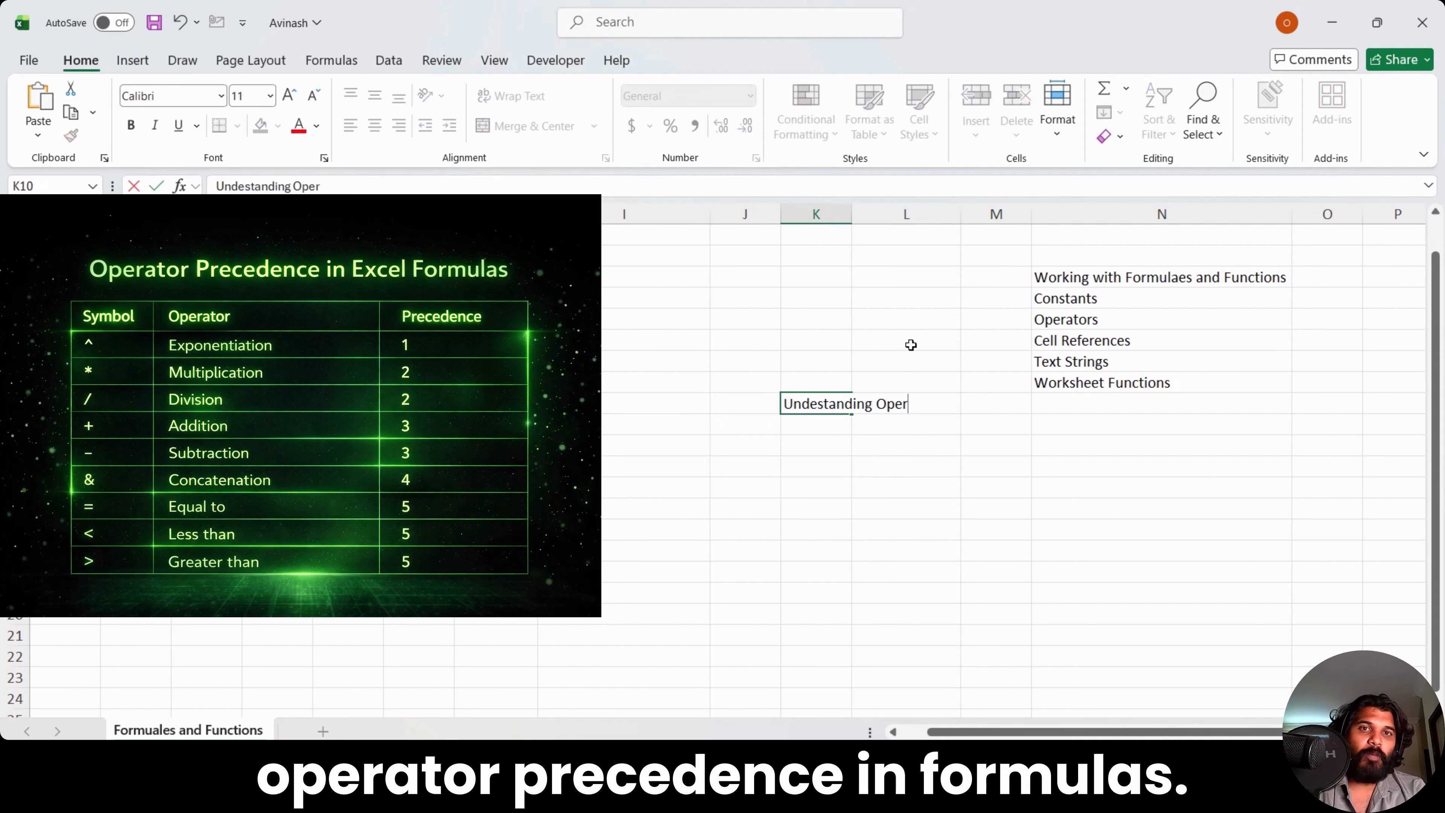
{"action": "type", "text": "atior Preced"}
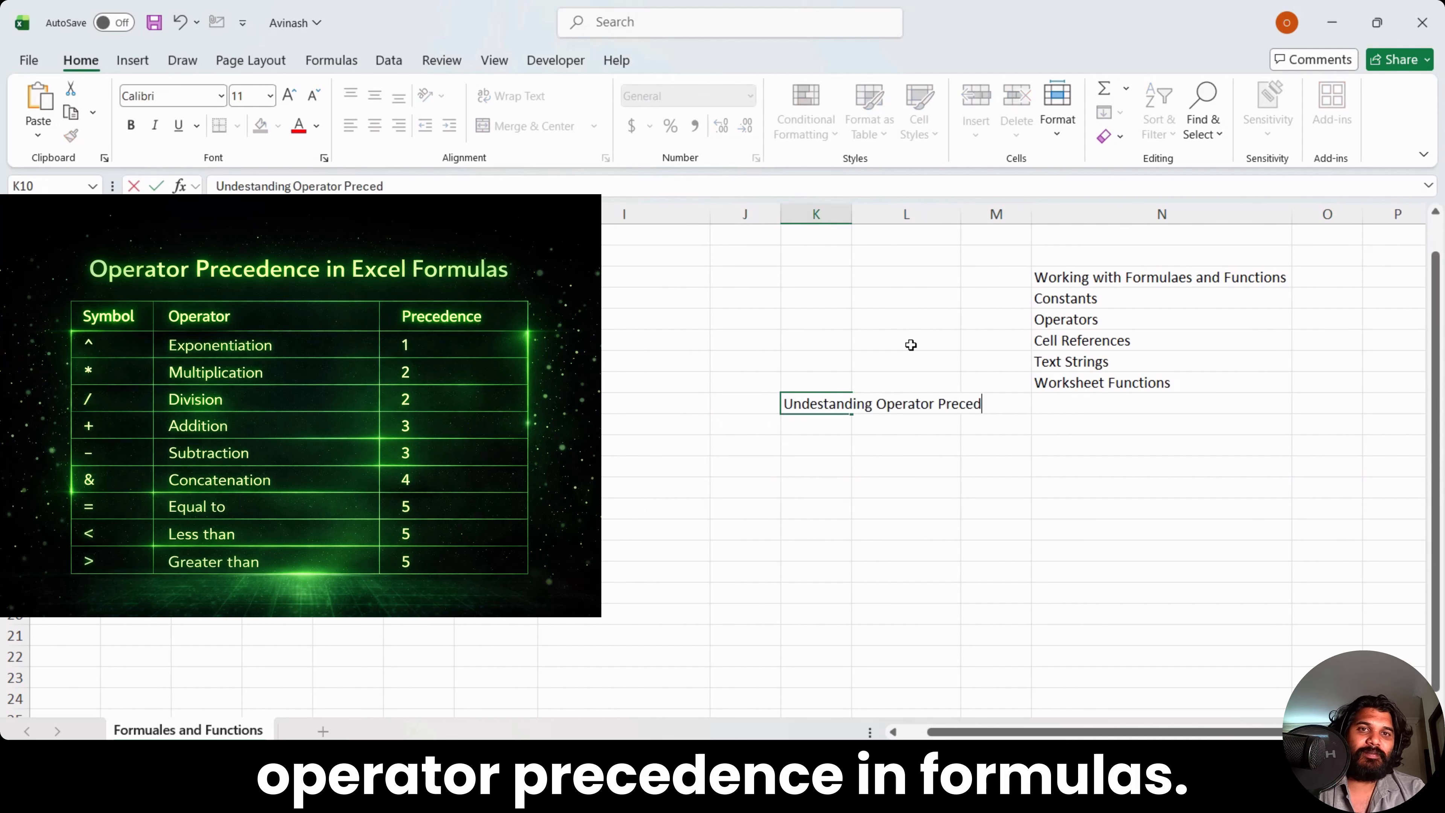
{"action": "type", "text": "ence in Formulaes"}
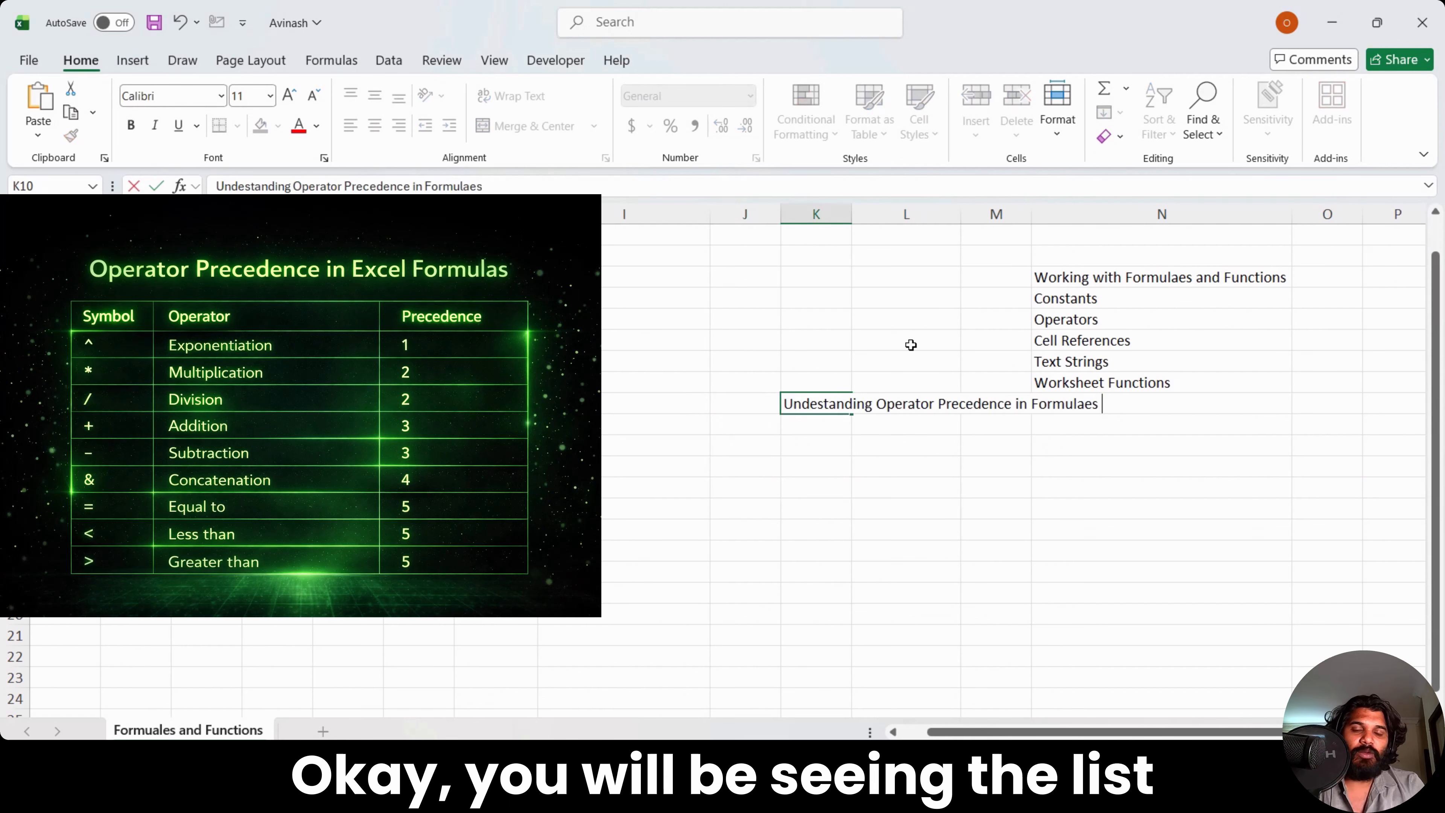
{"action": "key", "text": "Return"}
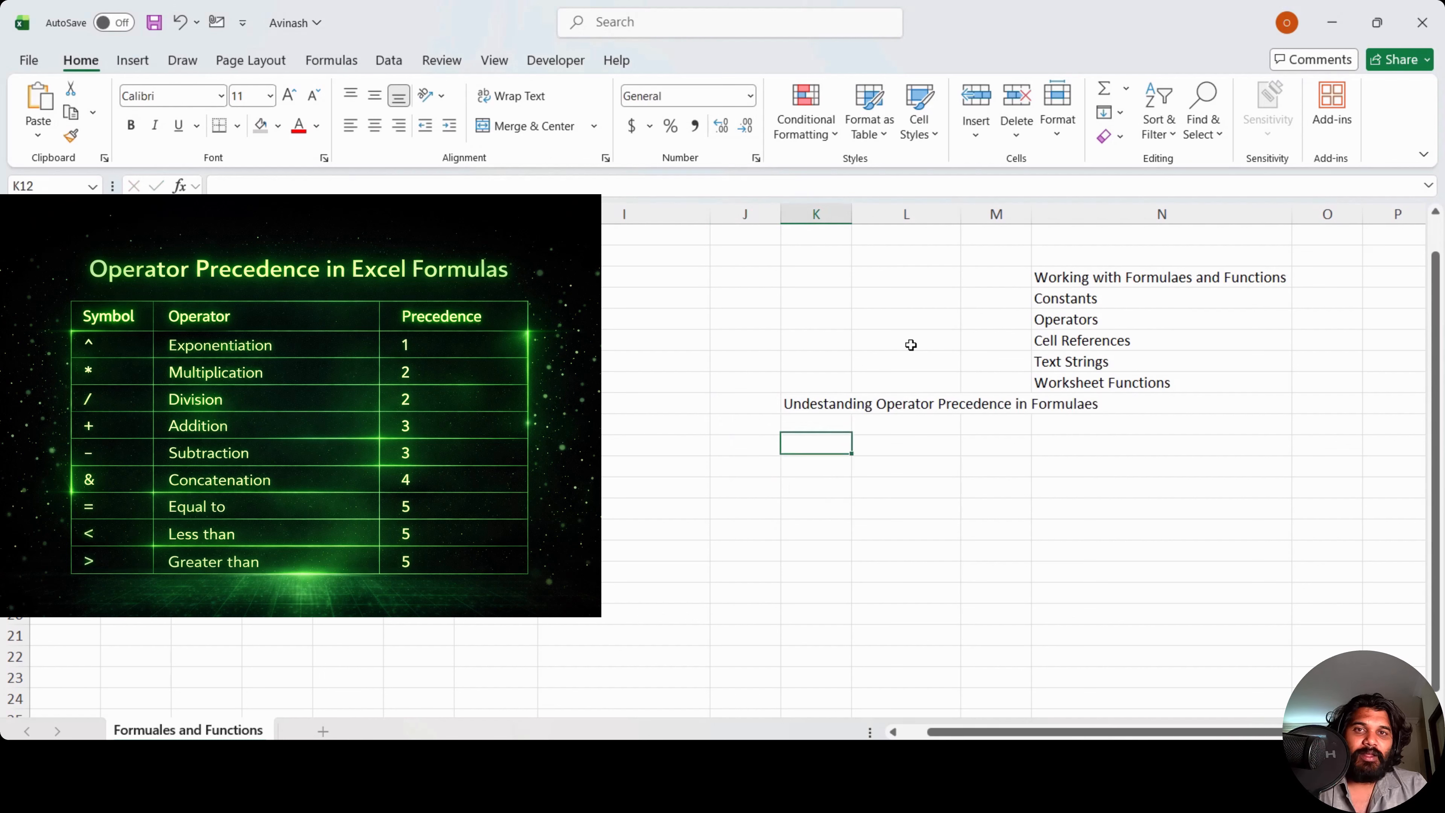
{"action": "key", "text": "Return"}
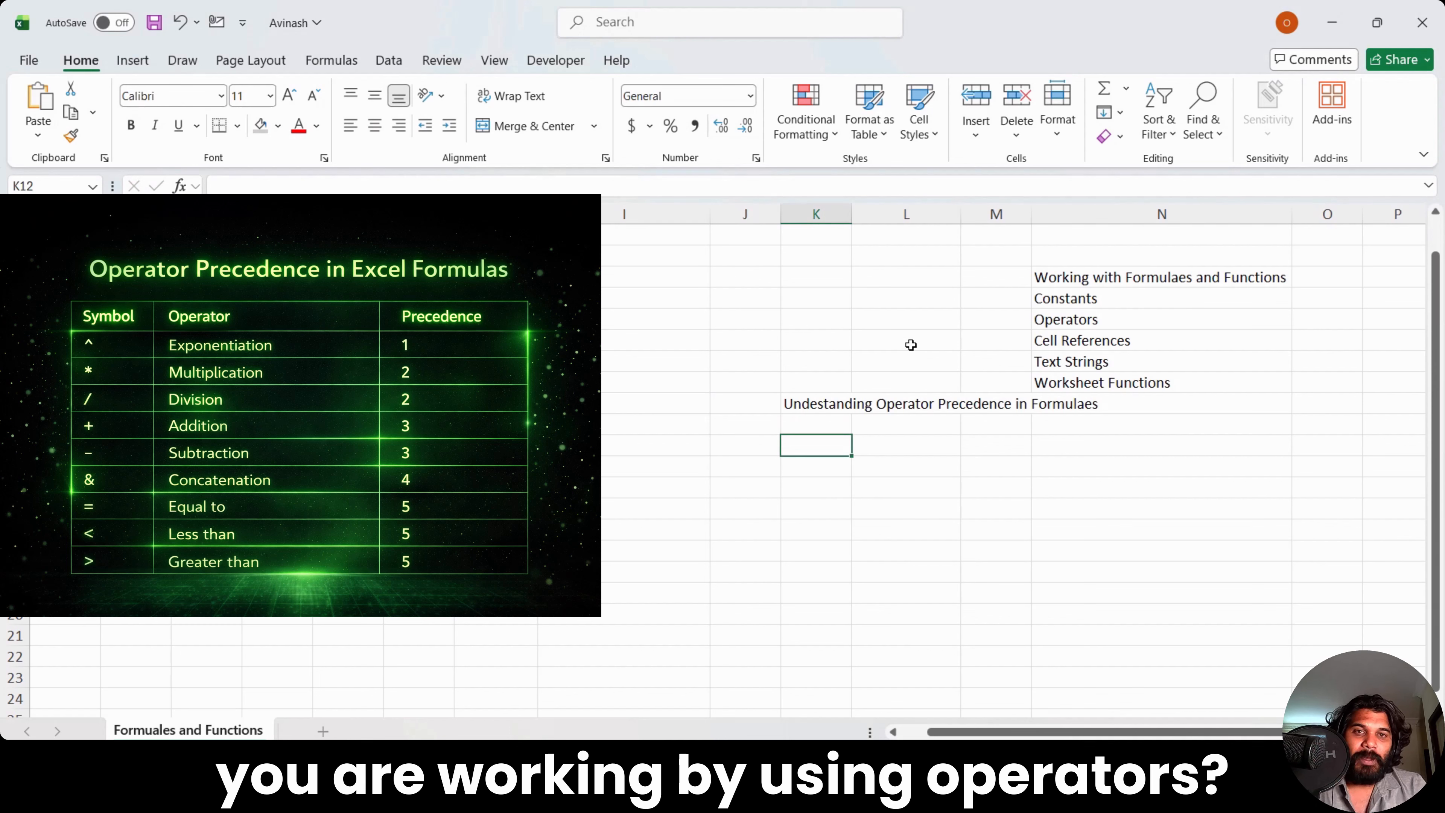
{"action": "type", "text": "="}
{"action": "key", "text": "BackSpace"}
{"action": "key", "text": "Return"}
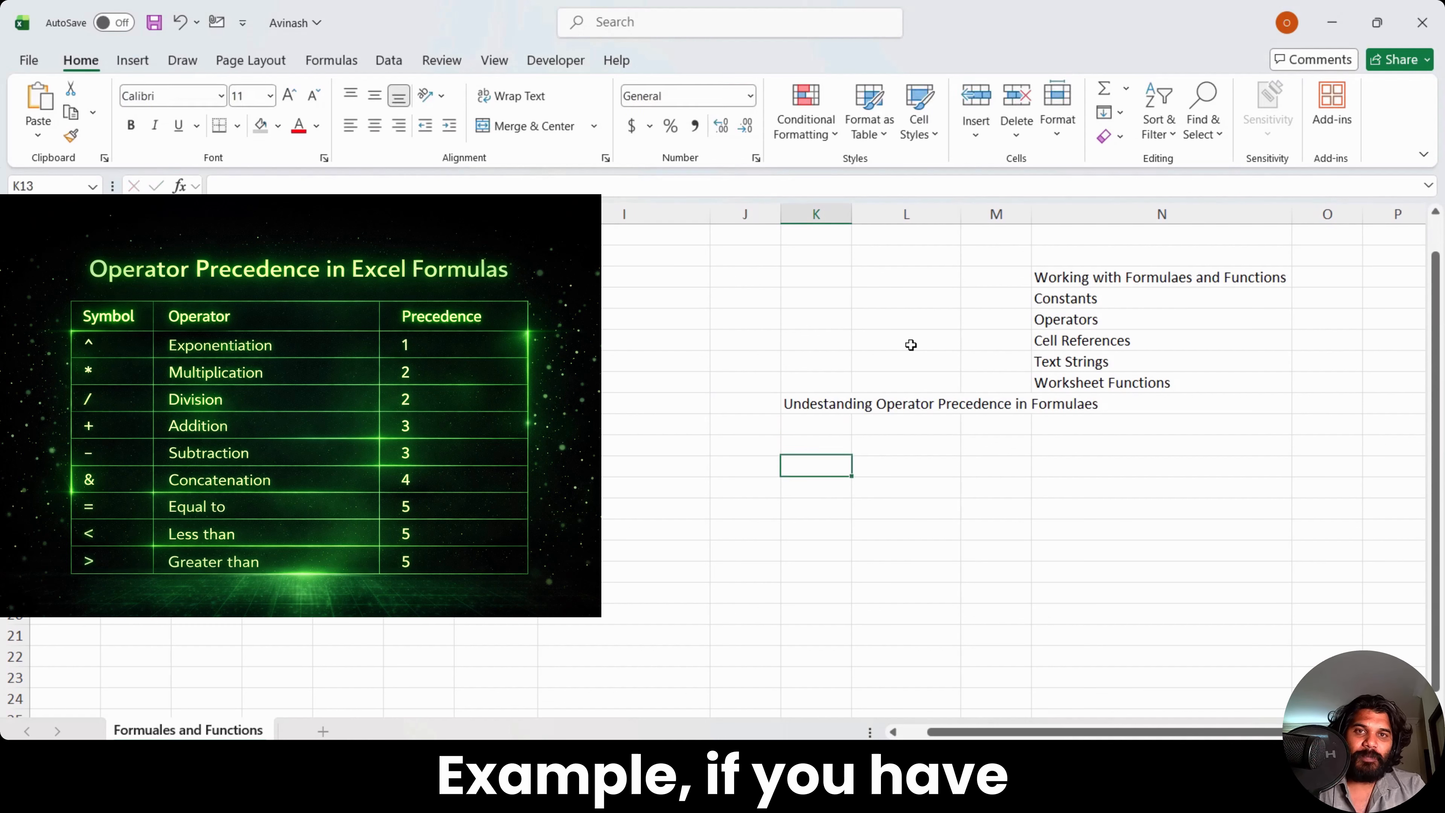
{"action": "key", "text": "Up"}
Step: Enter the numbers 10, 20 and 30 in cells J12, K12 and L12
{"action": "key", "text": "Left"}
{"action": "type", "text": "10"}
{"action": "key", "text": "Tab"}
{"action": "type", "text": "20"}
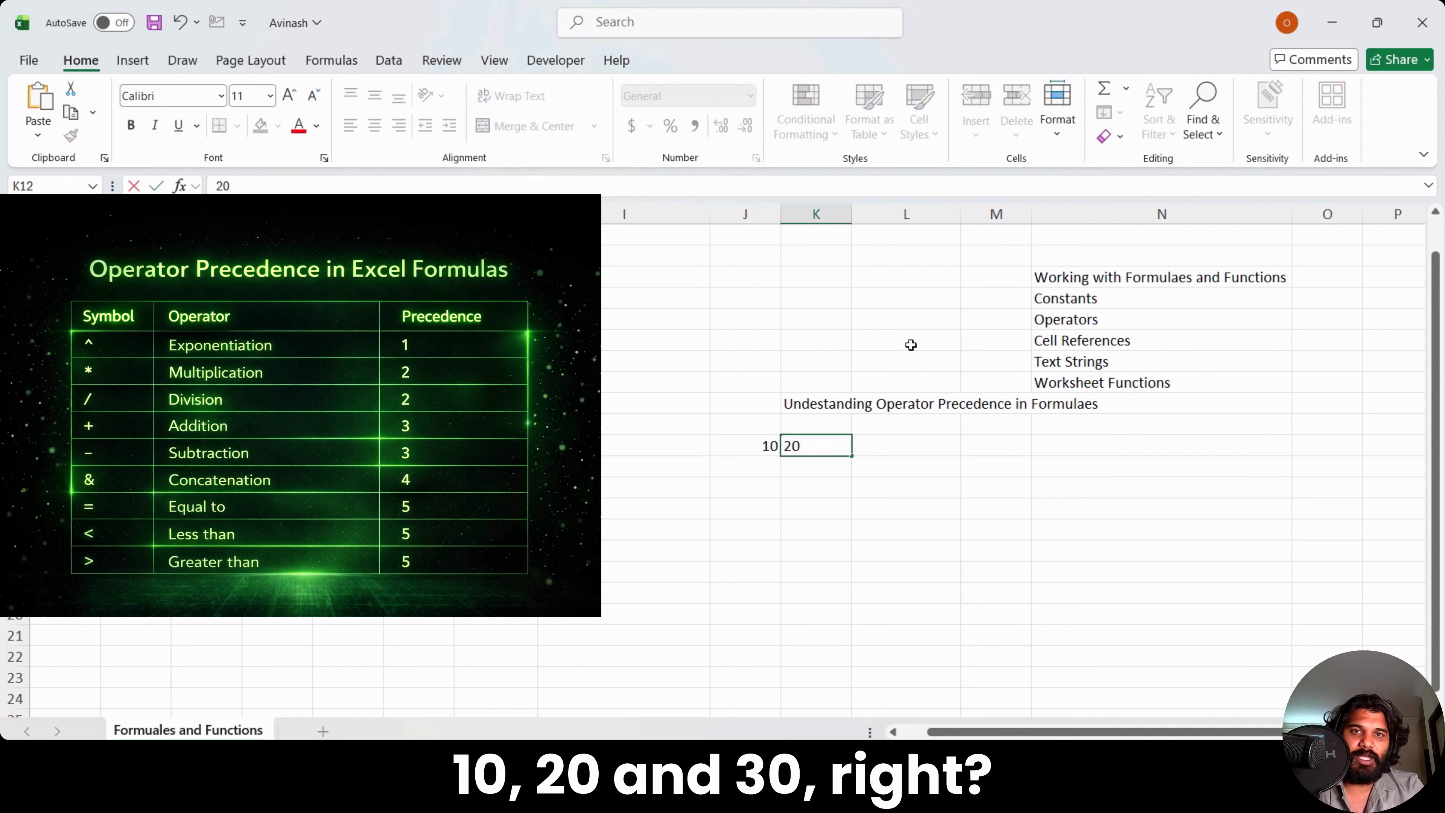
{"action": "key", "text": "Tab"}
{"action": "type", "text": "30"}
{"action": "key", "text": "Return"}
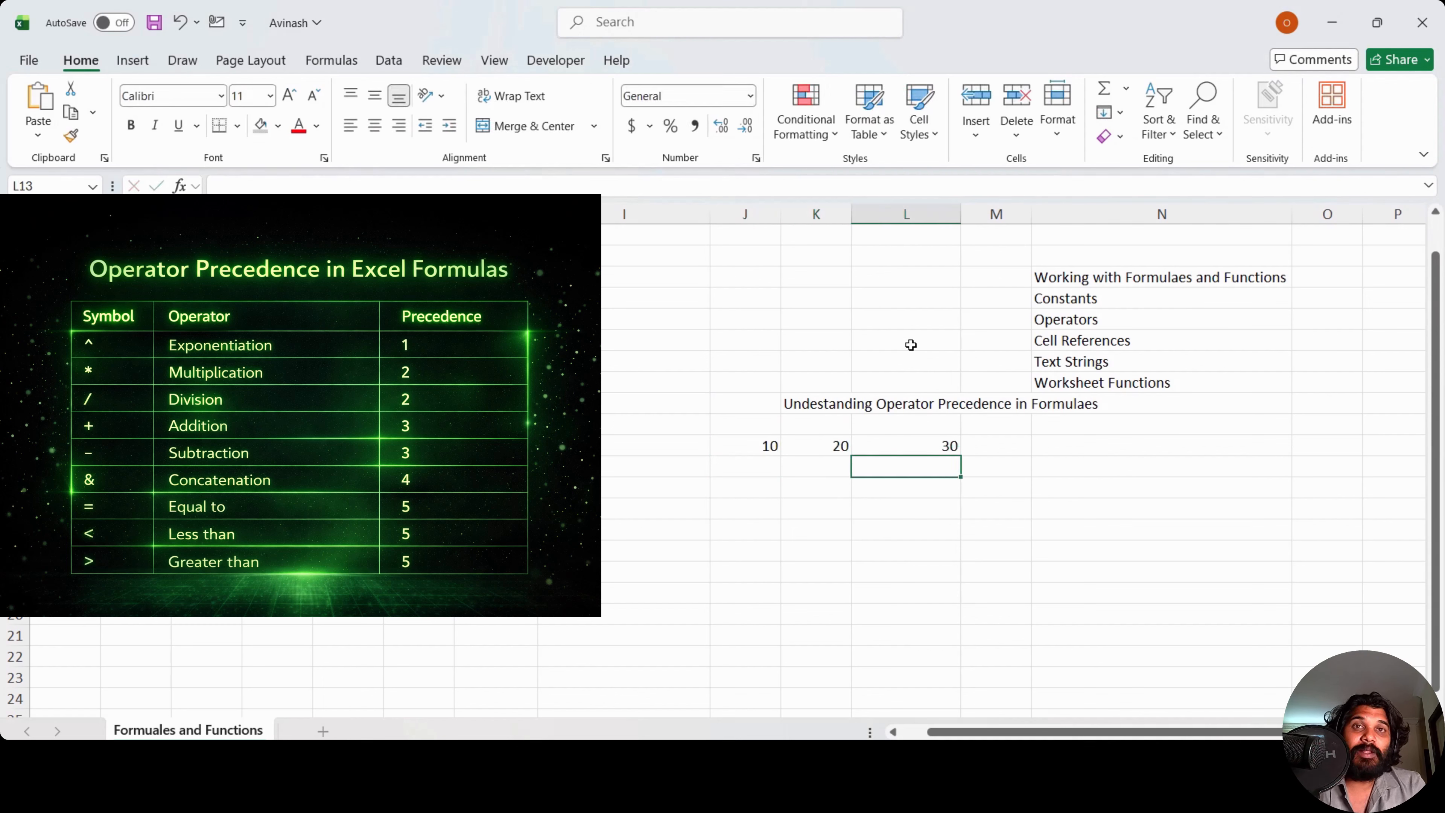
Step: Enter the formula =J12*K12^2 in cell K14 to combine multiplication with exponentiation
{"action": "key", "text": "Left"}
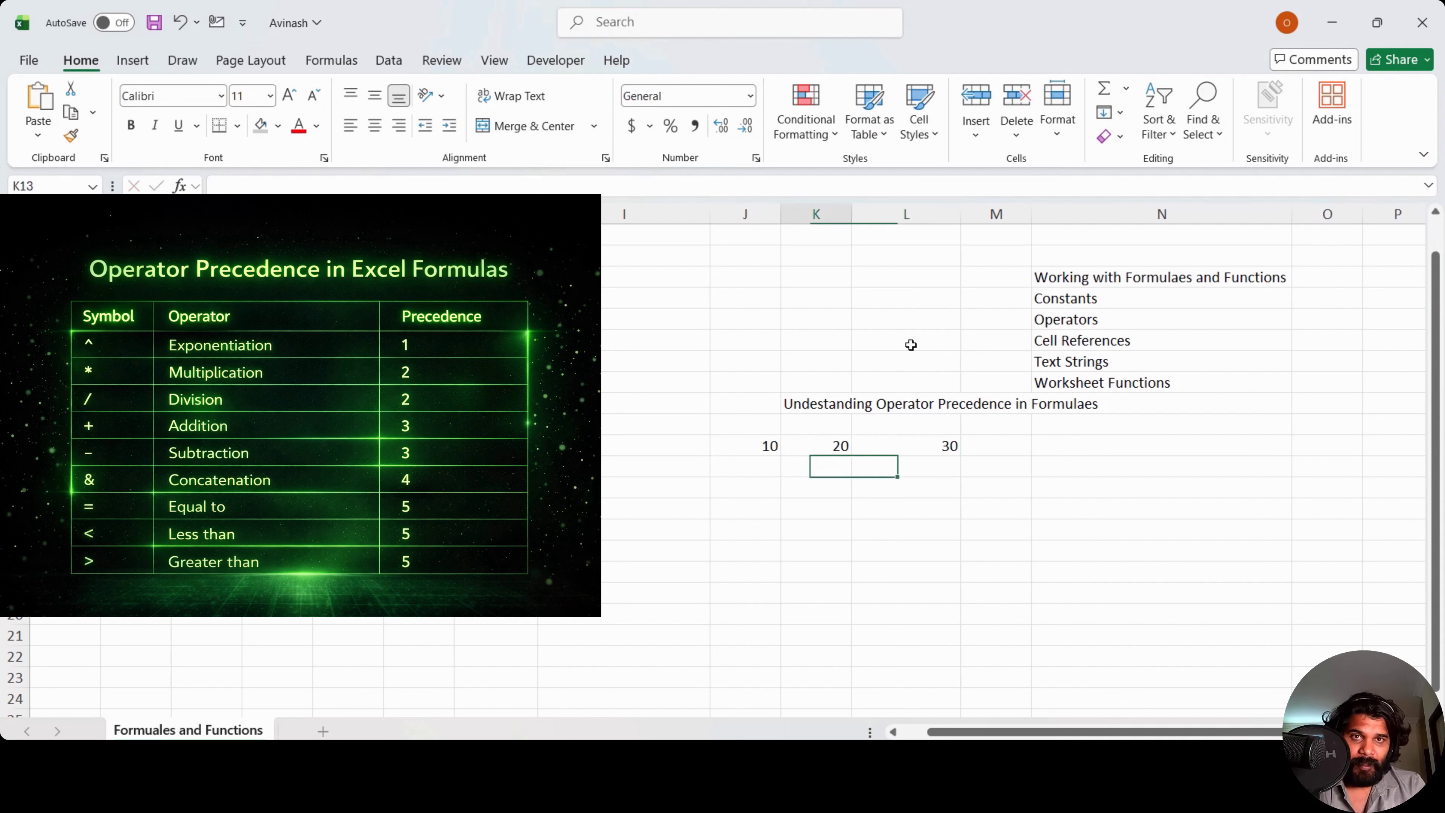
{"action": "key", "text": "Left"}
{"action": "key", "text": "Down"}
{"action": "key", "text": "Right"}
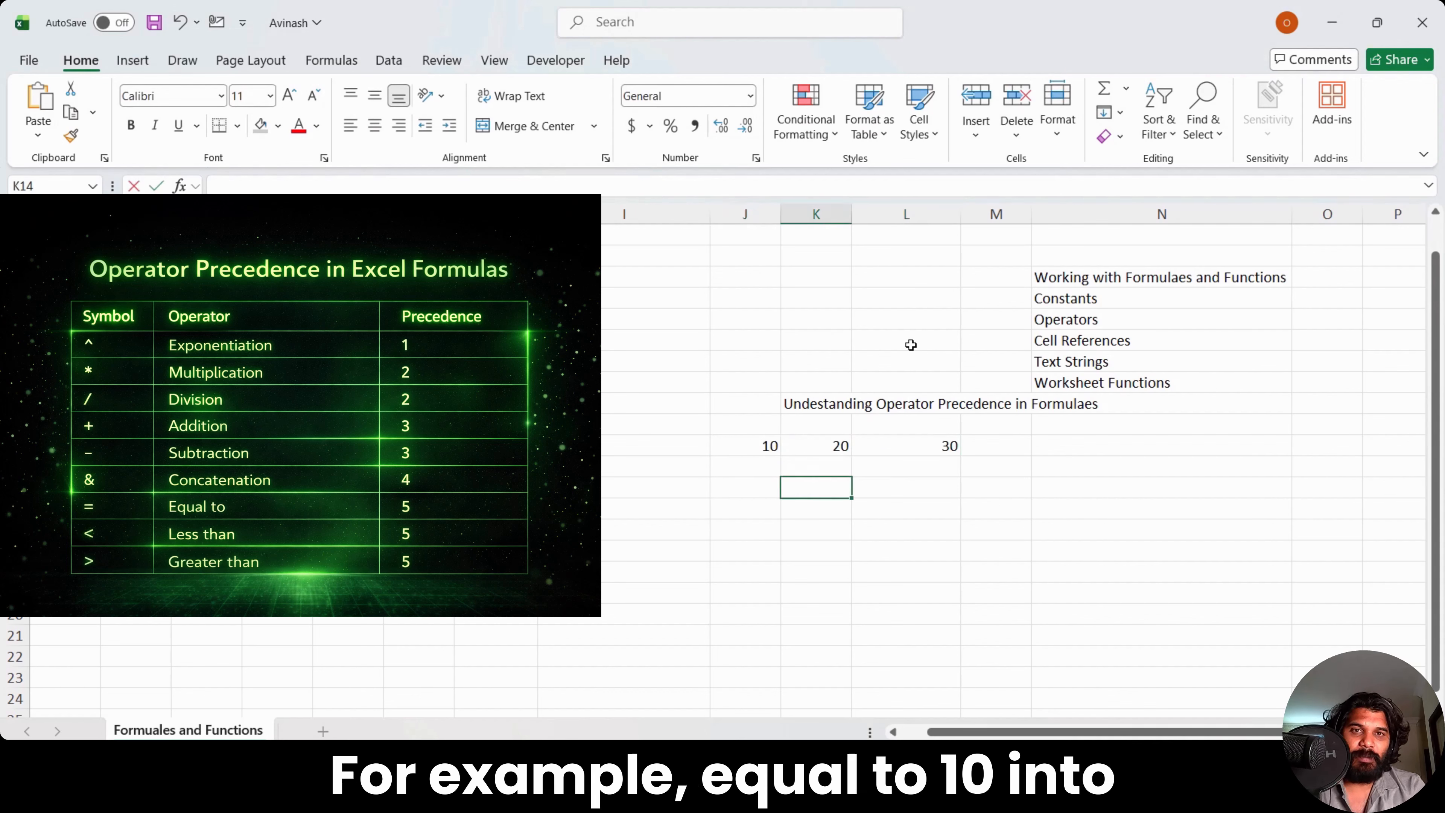
{"action": "type", "text": "="}
{"action": "key", "text": "Up"}
{"action": "key", "text": "Up"}
{"action": "key", "text": "Left"}
{"action": "type", "text": "*"}
{"action": "key", "text": "Right"}
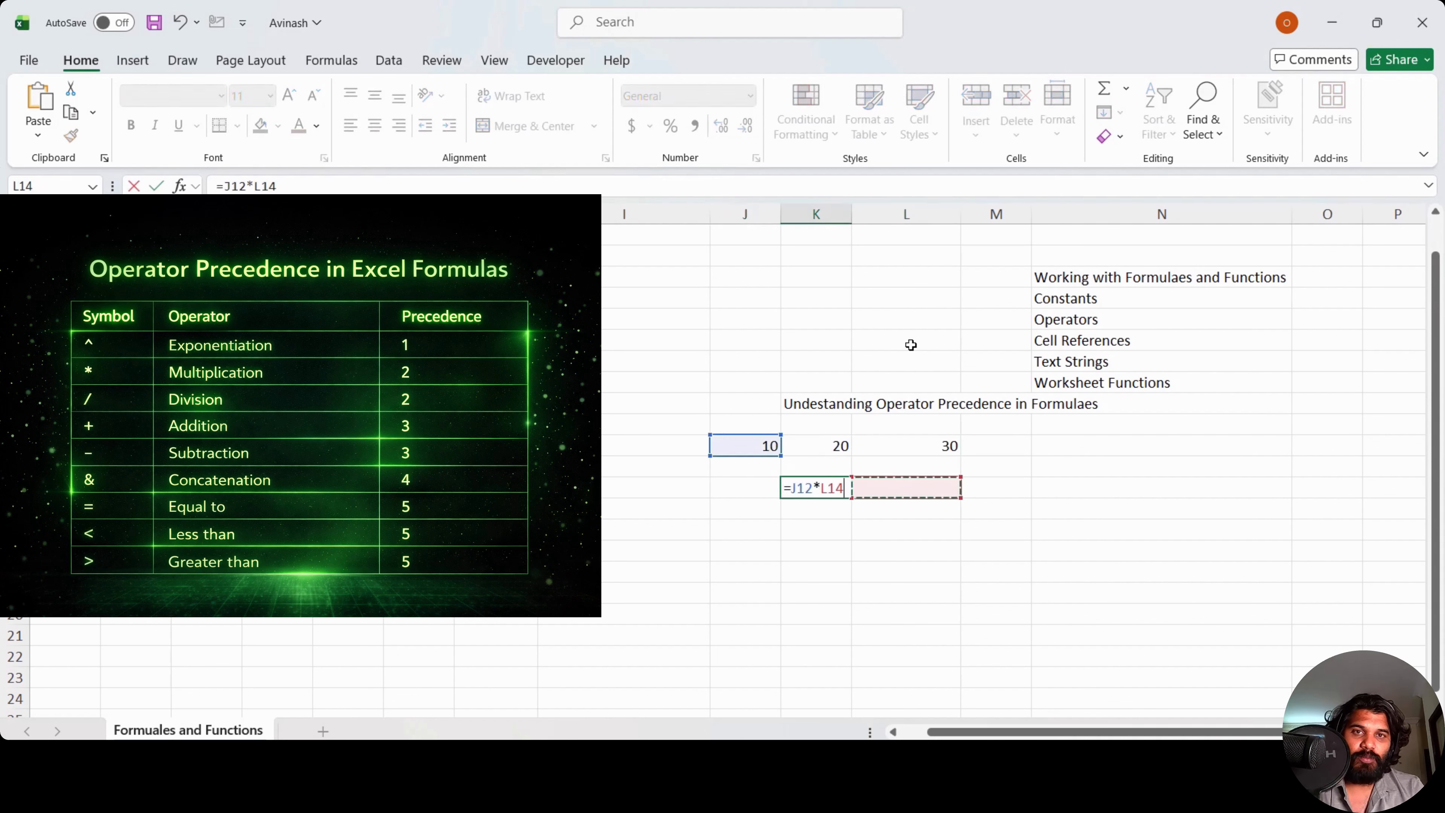
{"action": "key", "text": "Left"}
{"action": "key", "text": "Up"}
{"action": "key", "text": "Up"}
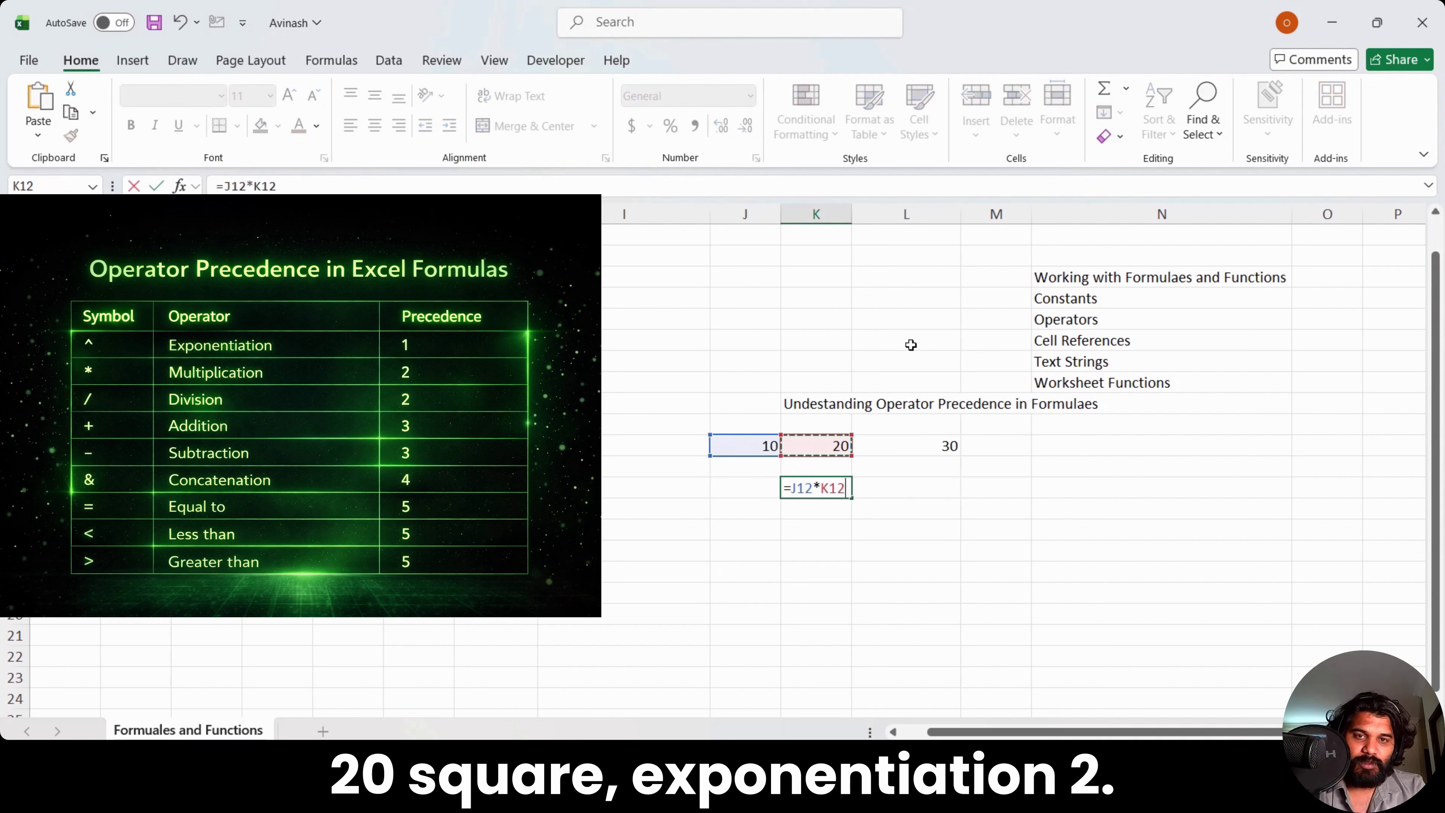
{"action": "type", "text": "^2"}
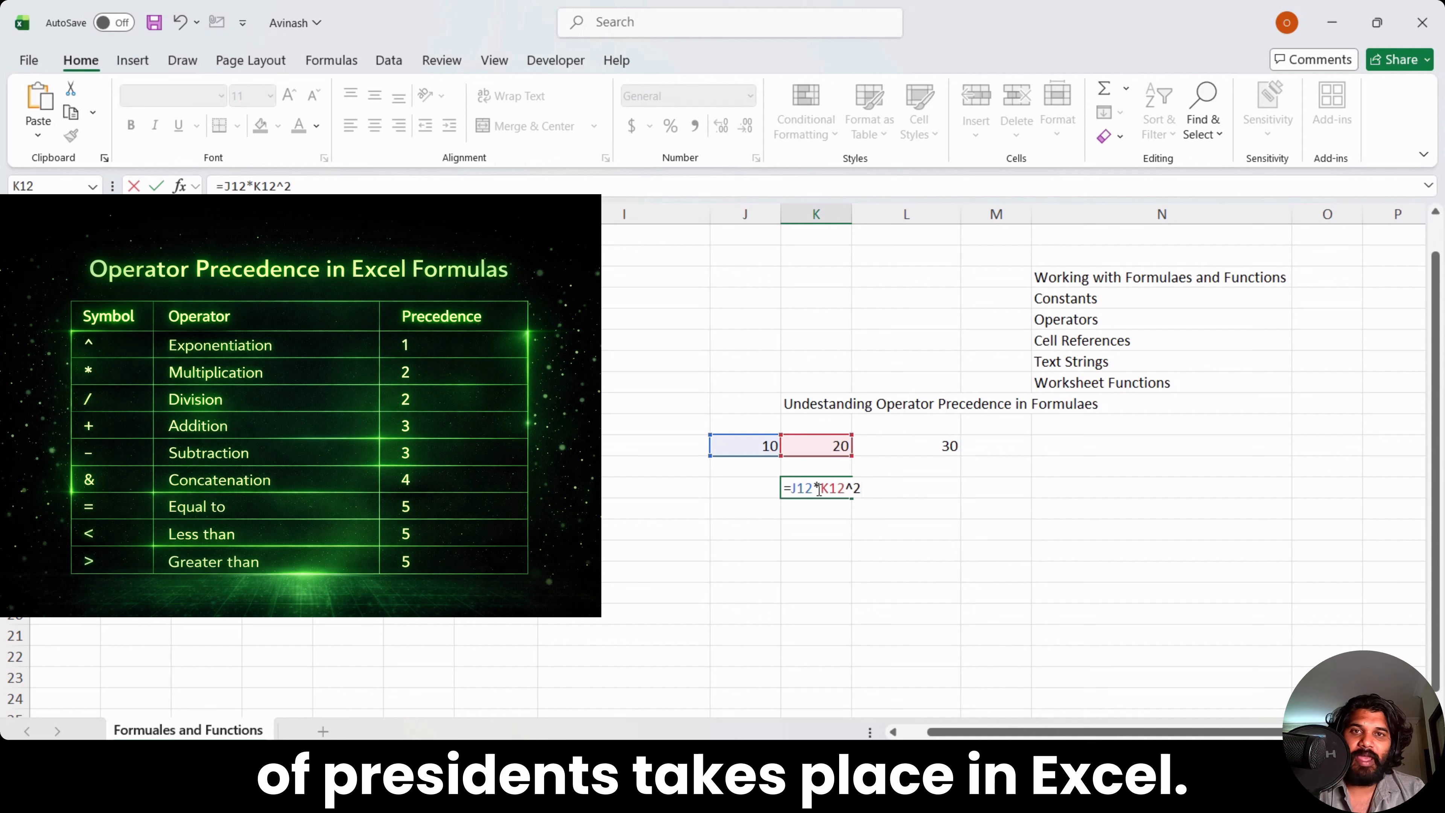
{"action": "key", "text": "Return"}
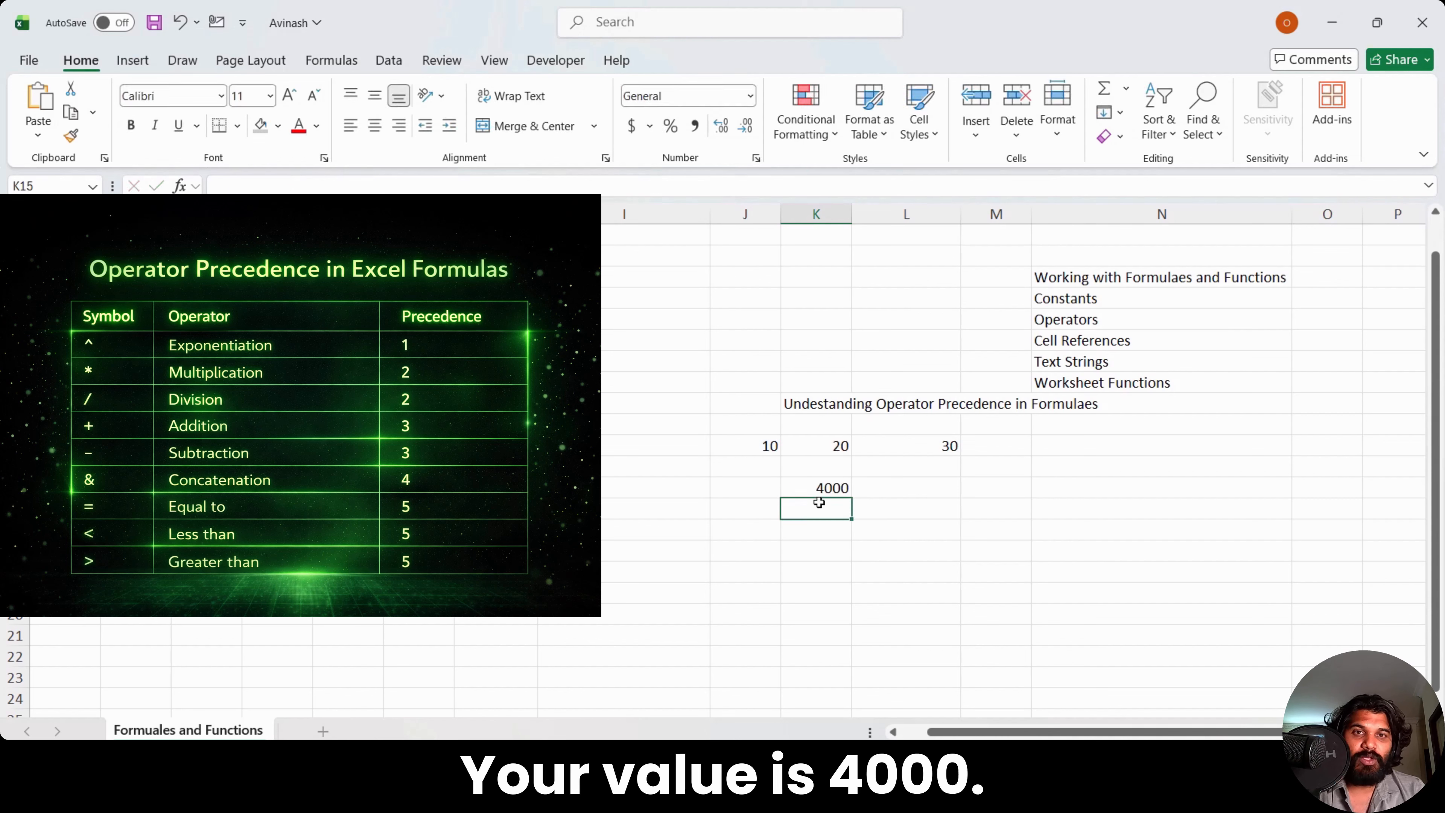
Step: Review the result in K14 against the source numbers in row 12
{"action": "key", "text": "Up"}
{"action": "key", "text": "Up"}
{"action": "key", "text": "Up"}
{"action": "key", "text": "Right"}
{"action": "key", "text": "Down"}
{"action": "key", "text": "Down"}
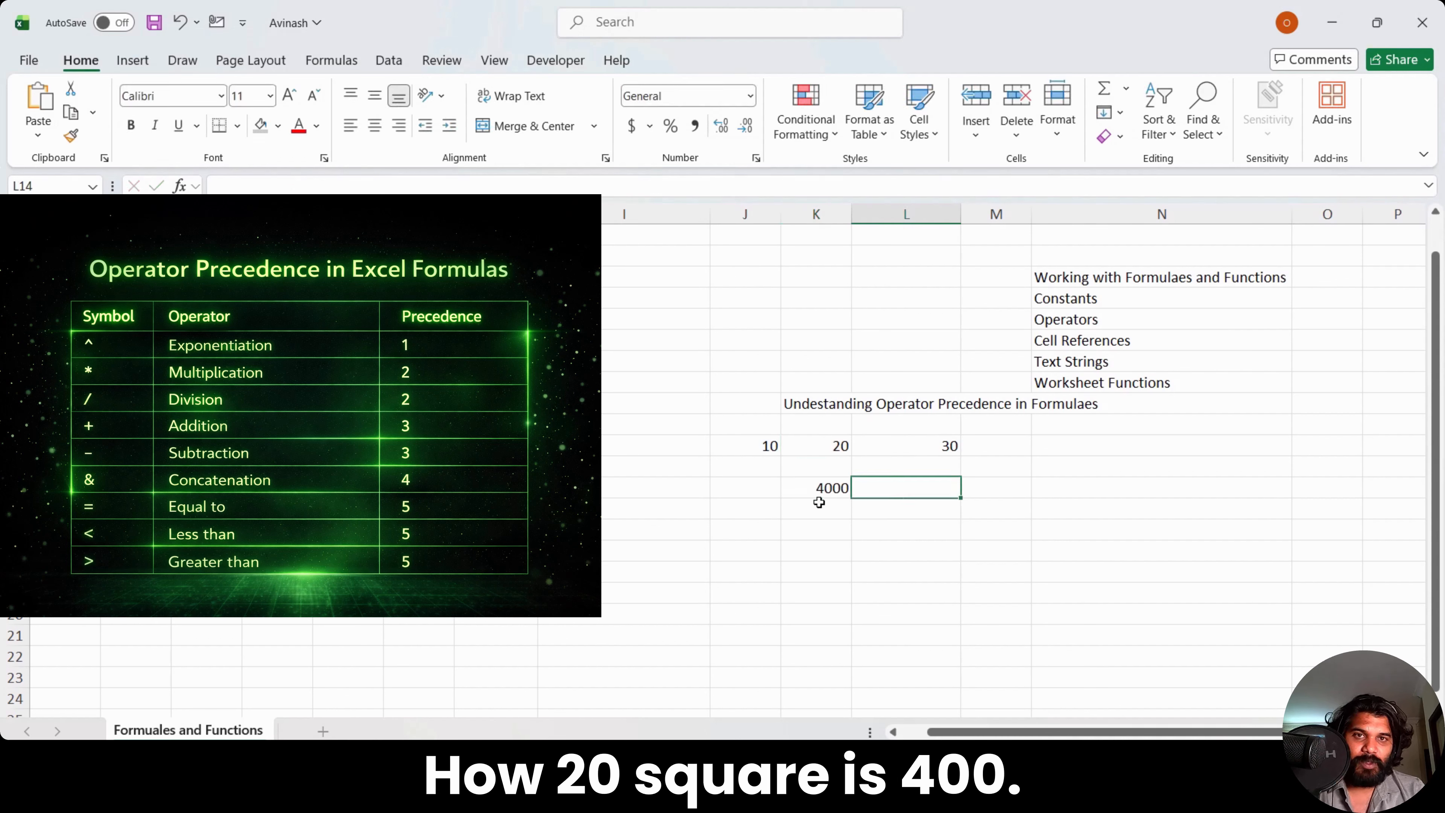
{"action": "key", "text": "Left"}
{"action": "key", "text": "Up"}
{"action": "key", "text": "Up"}
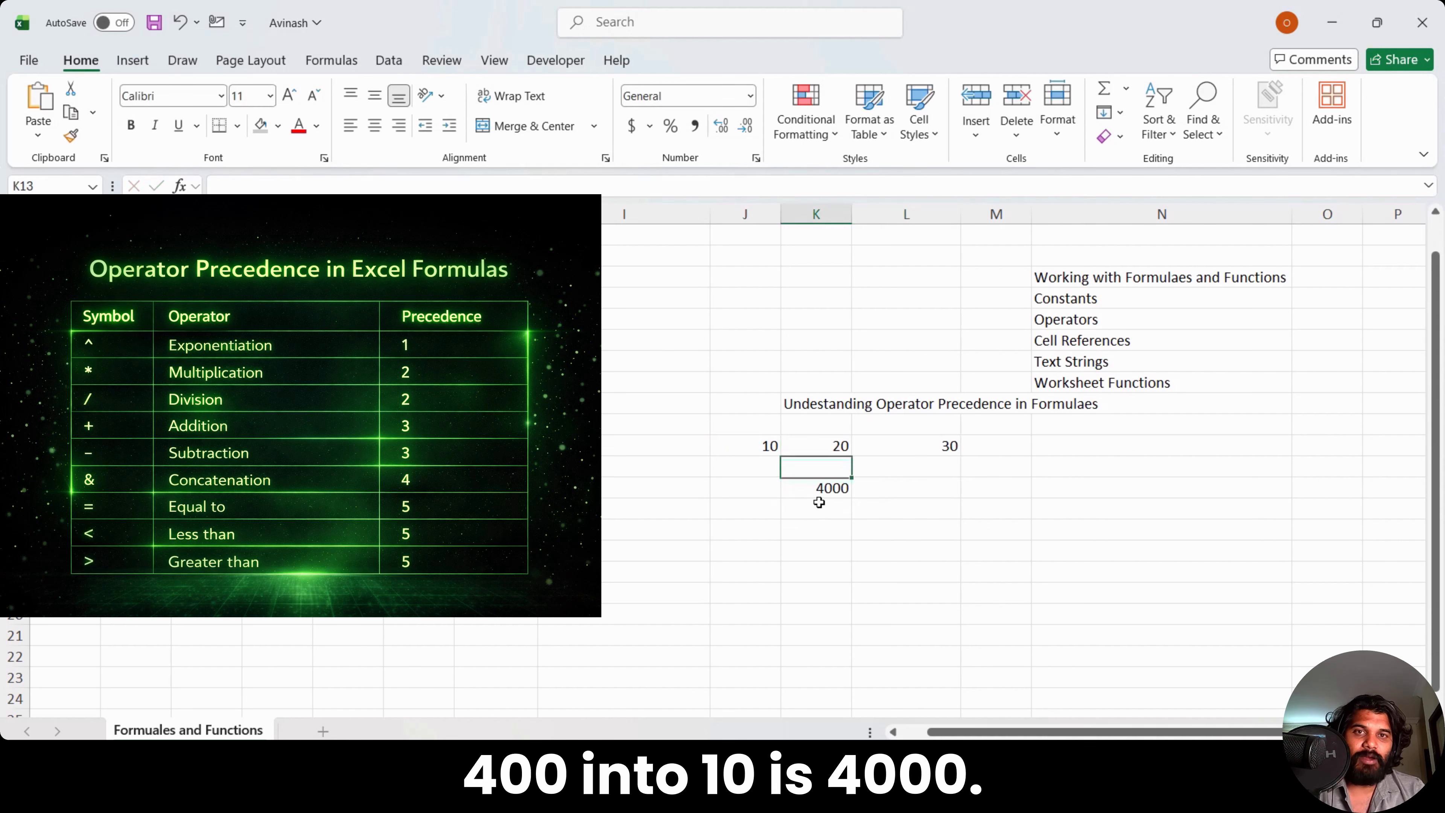
{"action": "key", "text": "Down"}
{"action": "key", "text": "Down"}
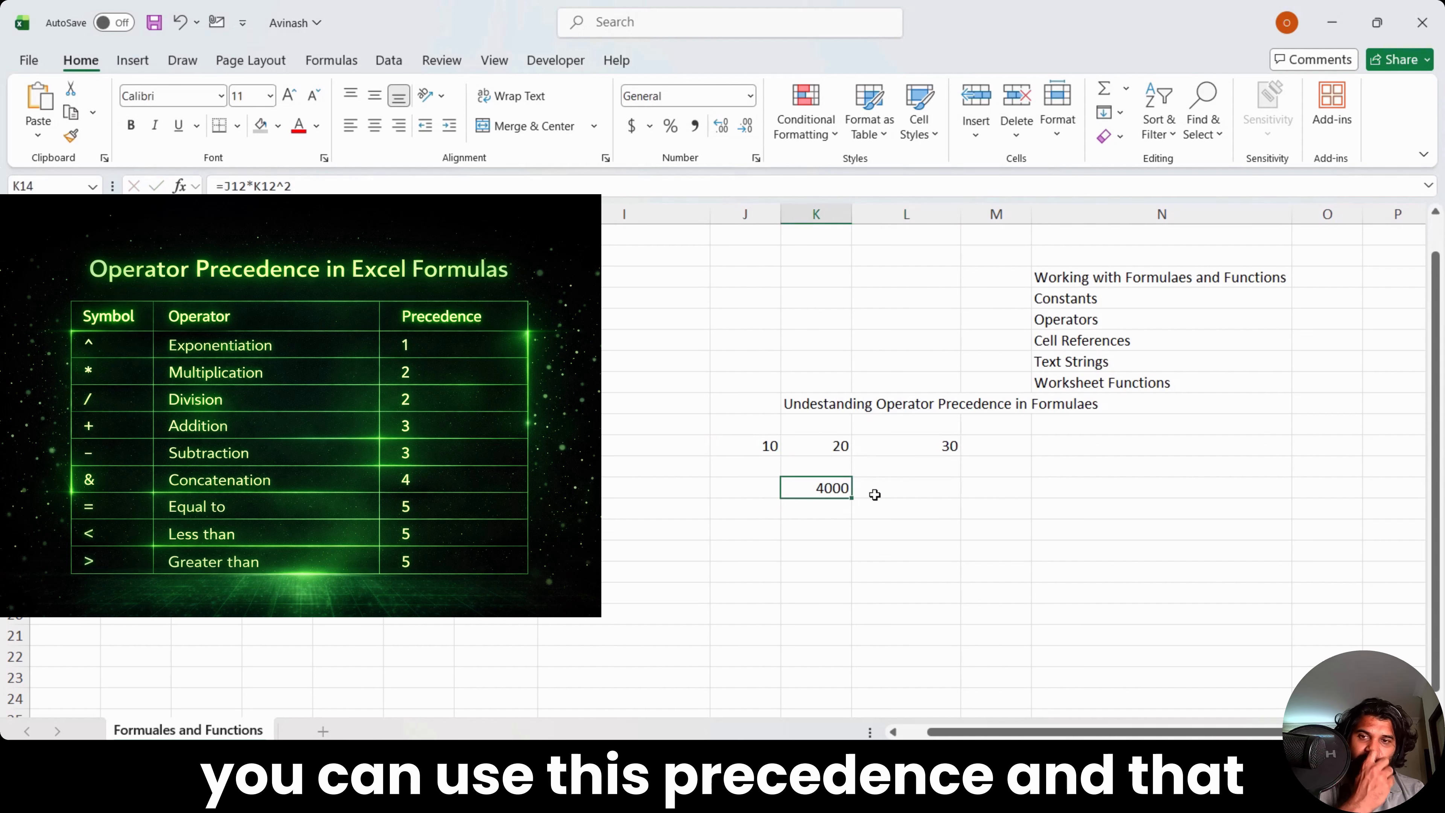
Step: Replace the formula in K14 with =(J12*20)^2 so the parentheses are evaluated before the exponent
{"action": "left_click_drag", "start_coordinate": [721, 378], "coordinate": [936, 509]}
{"action": "left_click", "coordinate": [731, 524]}
{"action": "left_click_drag", "start_coordinate": [734, 425], "coordinate": [1008, 509]}
{"action": "key", "text": "Down"}
{"action": "key", "text": "Down"}
{"action": "key", "text": "Down"}
{"action": "key", "text": "Right"}
{"action": "type", "text": "=("}
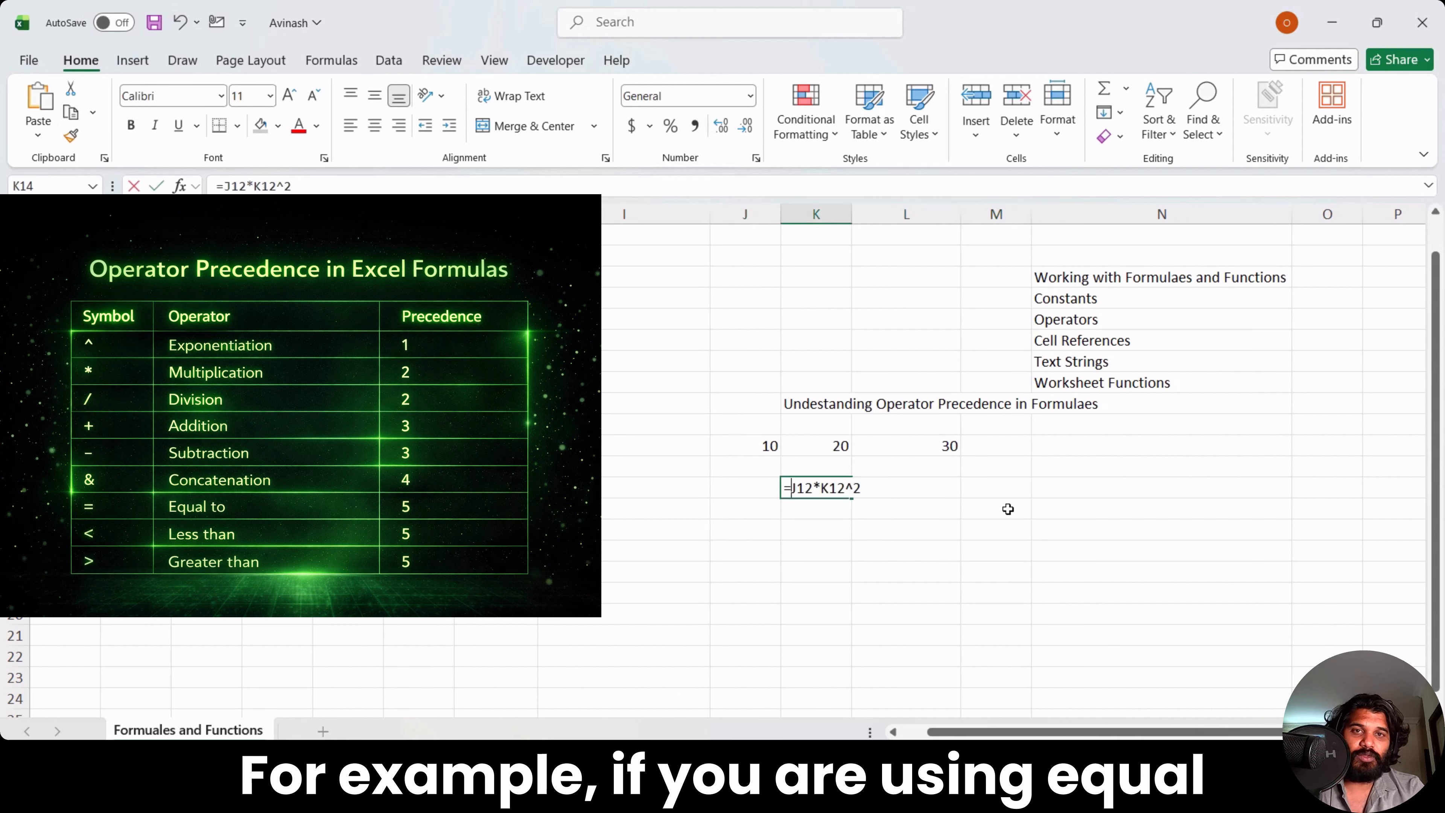
{"action": "key", "text": "Up"}
{"action": "key", "text": "Up"}
{"action": "key", "text": "Left"}
{"action": "type", "text": "*20)"}
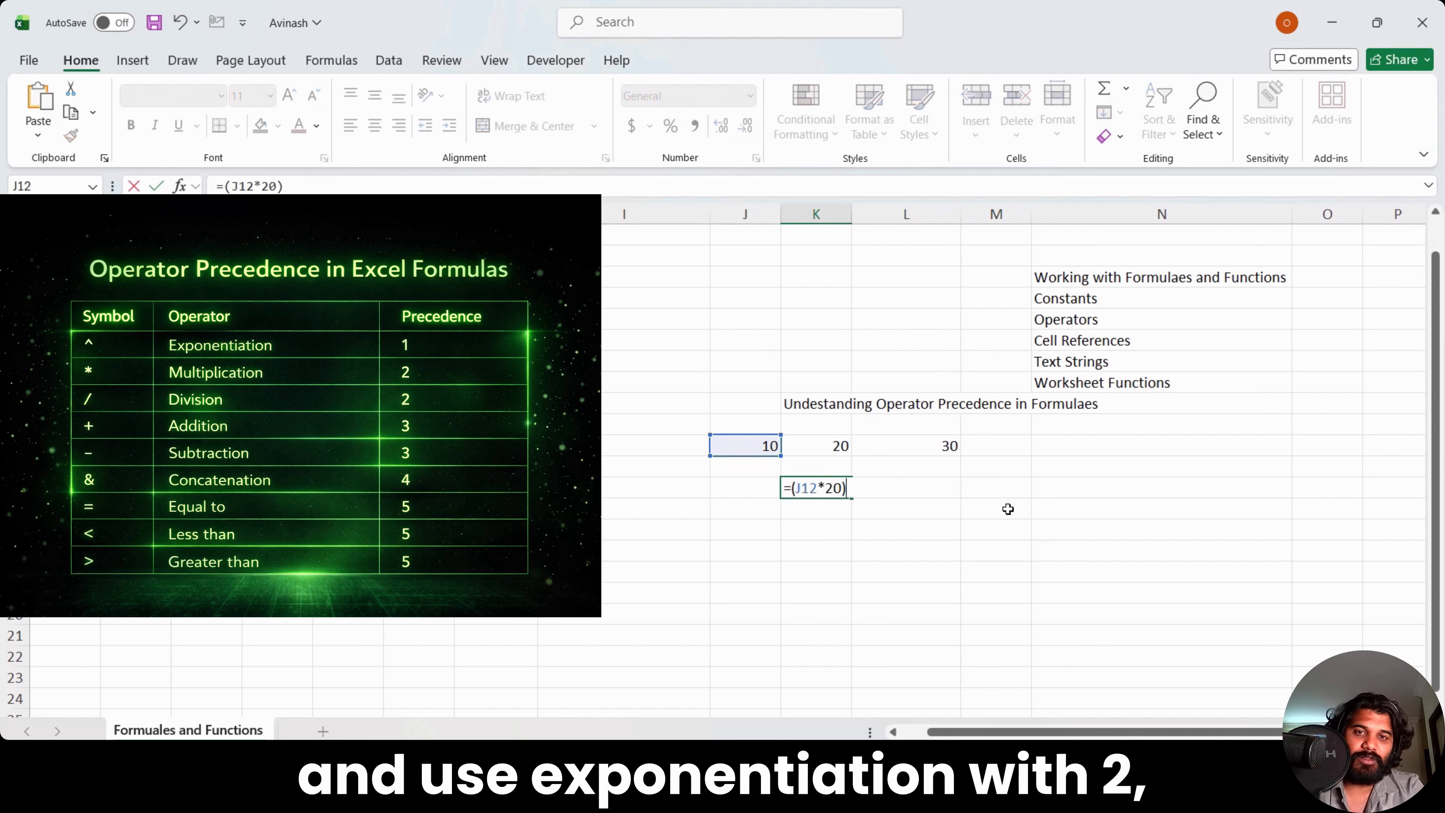
{"action": "key", "text": "Return"}
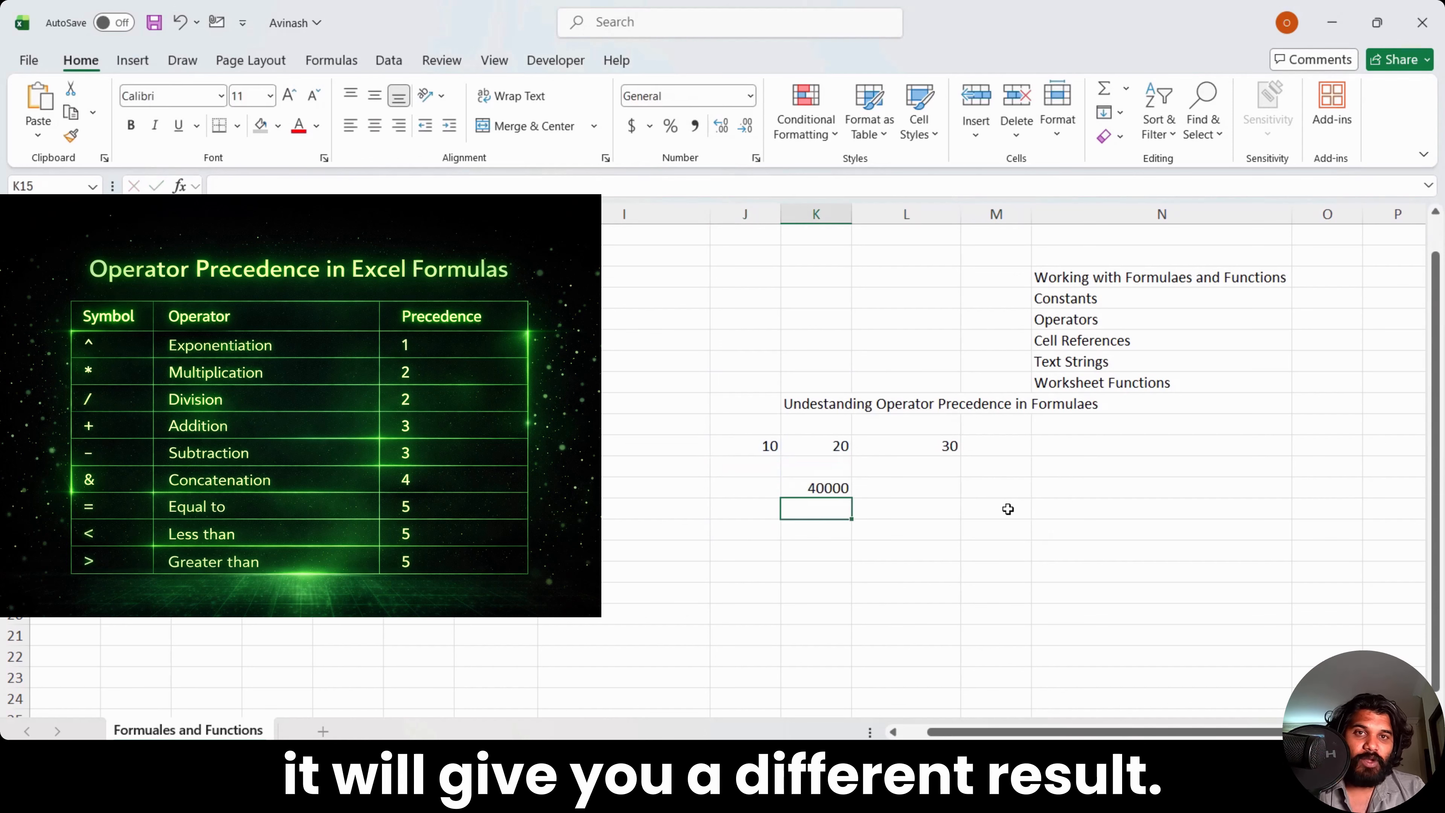
Step: Compare the parenthesised formula's result in K14 with the numbers in J12, K12 and L12
{"action": "key", "text": "Up"}
{"action": "key", "text": "Up"}
{"action": "key", "text": "Up"}
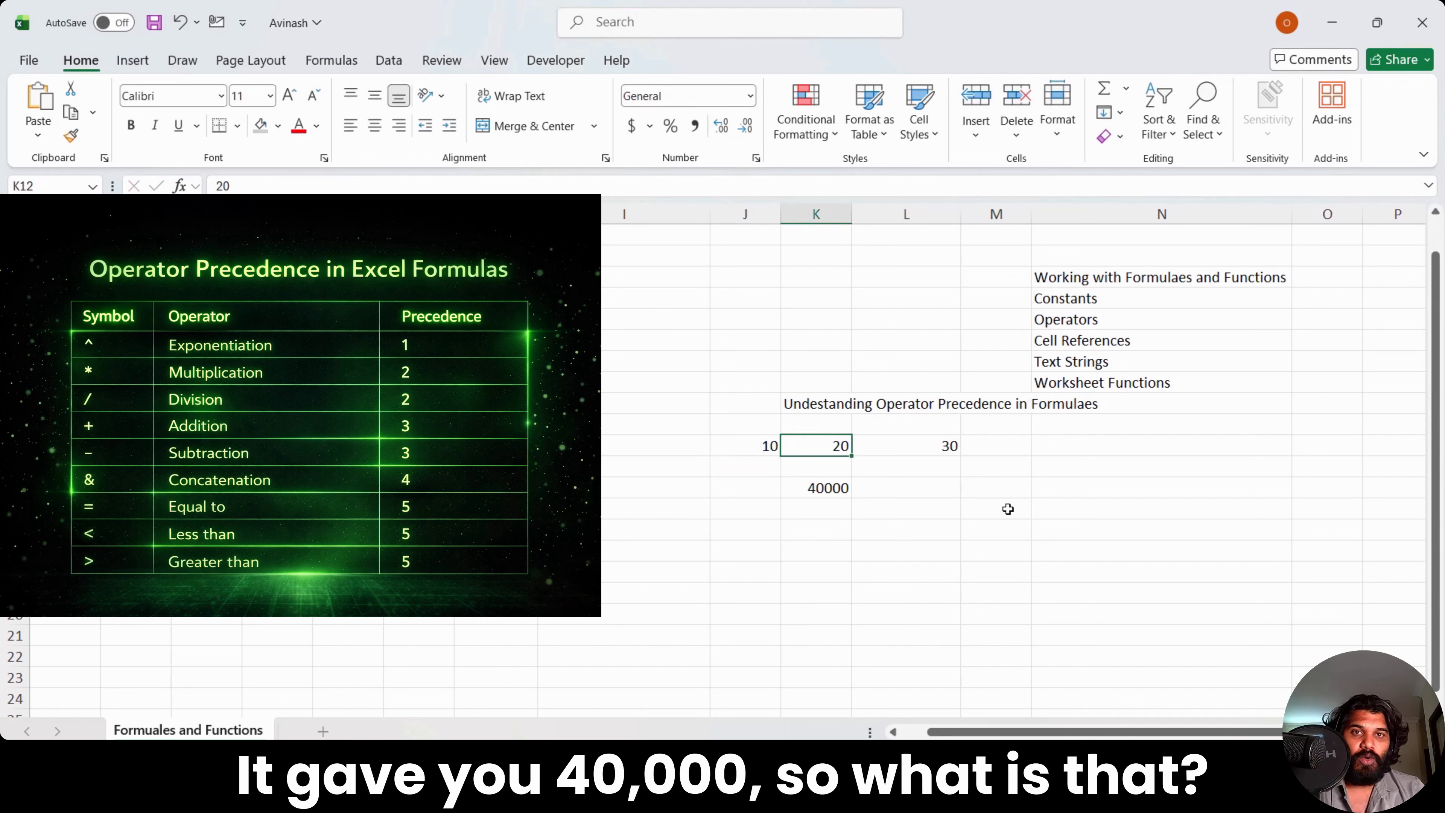
{"action": "key", "text": "Down"}
{"action": "key", "text": "Down"}
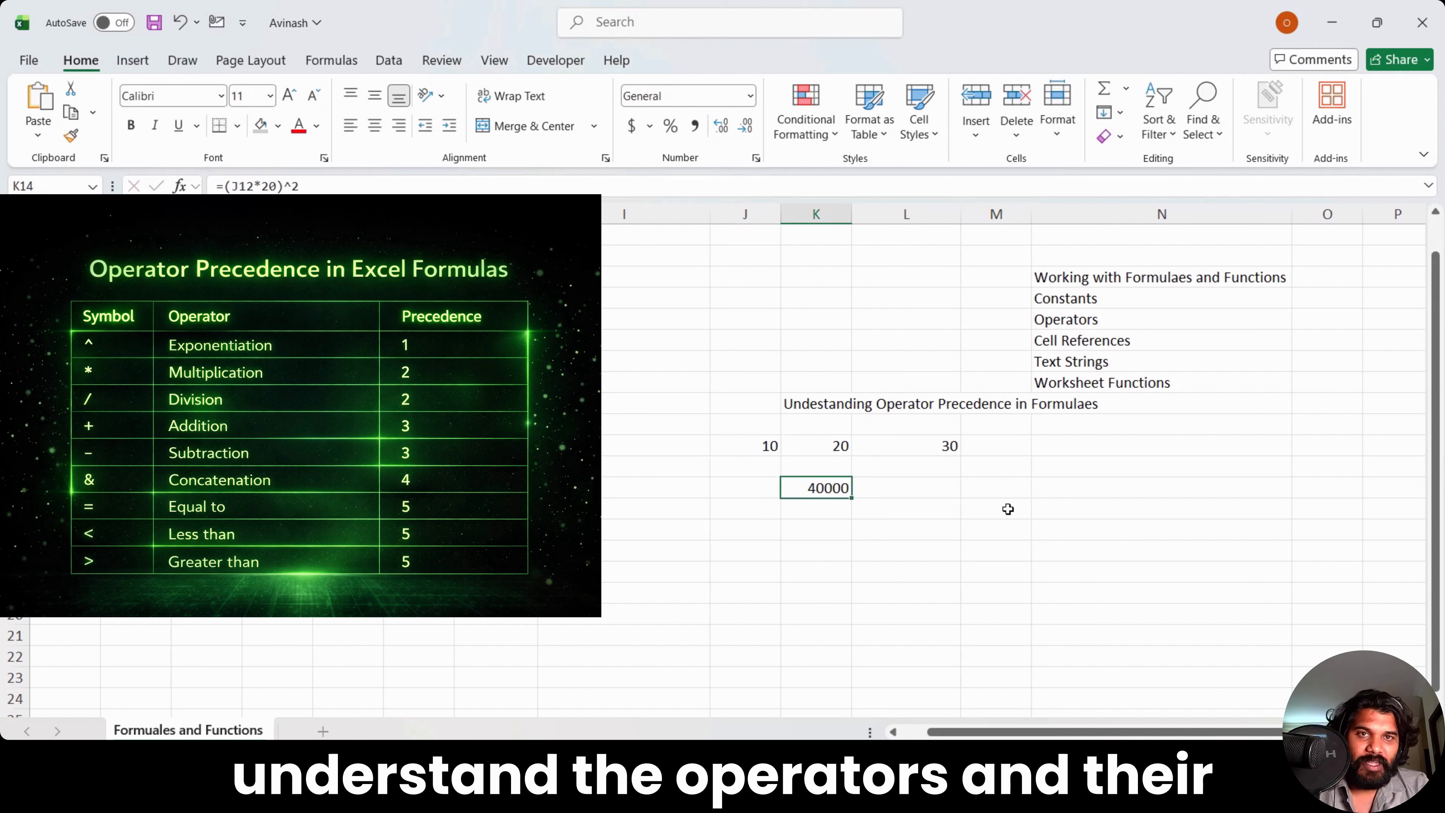
{"action": "key", "text": "Down"}
{"action": "key", "text": "Up"}
{"action": "key", "text": "Up"}
{"action": "key", "text": "Up"}
{"action": "key", "text": "Left"}
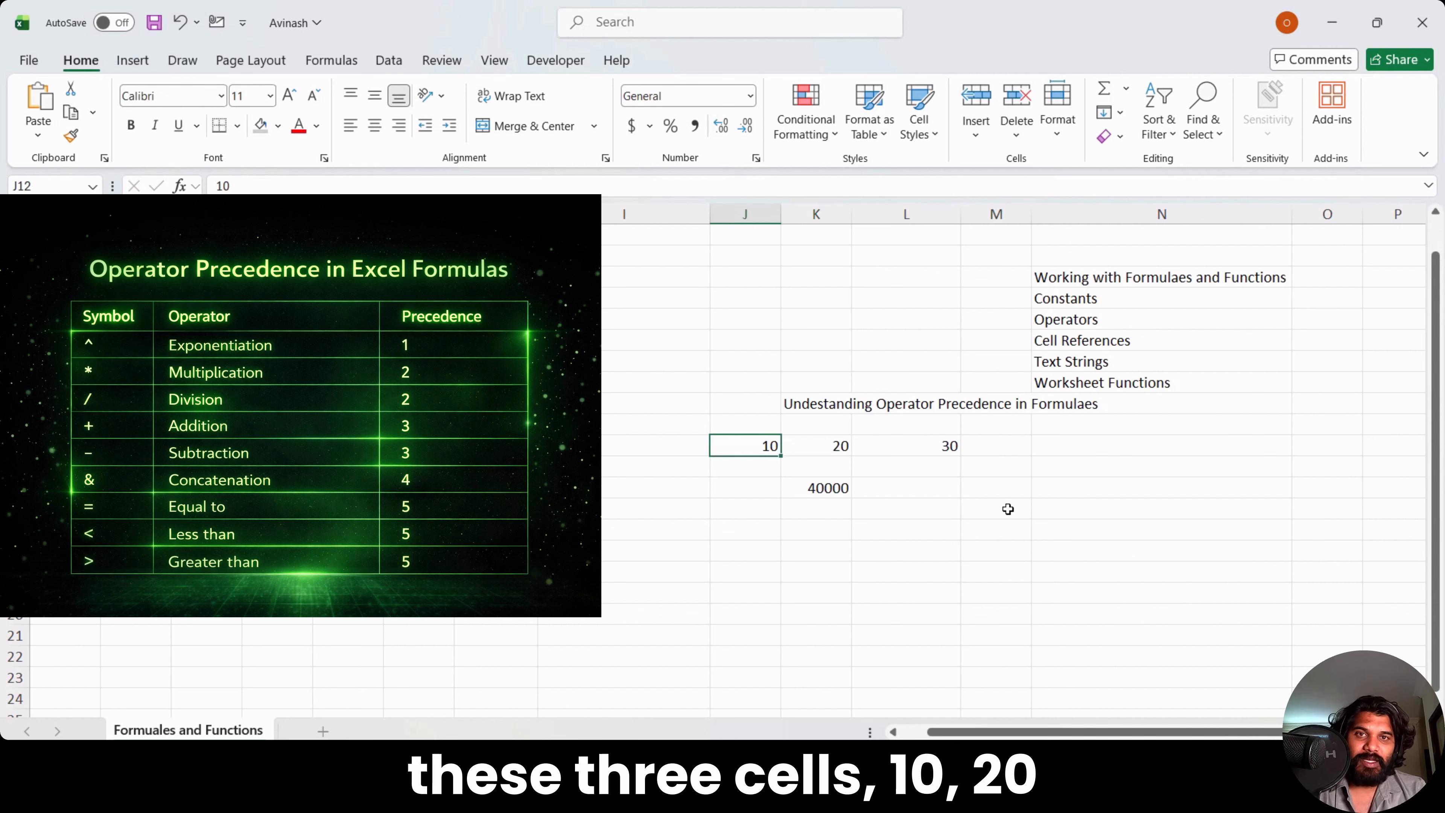
{"action": "key", "text": "Right"}
{"action": "key", "text": "Left"}
{"action": "key", "text": "Right"}
{"action": "key", "text": "Down"}
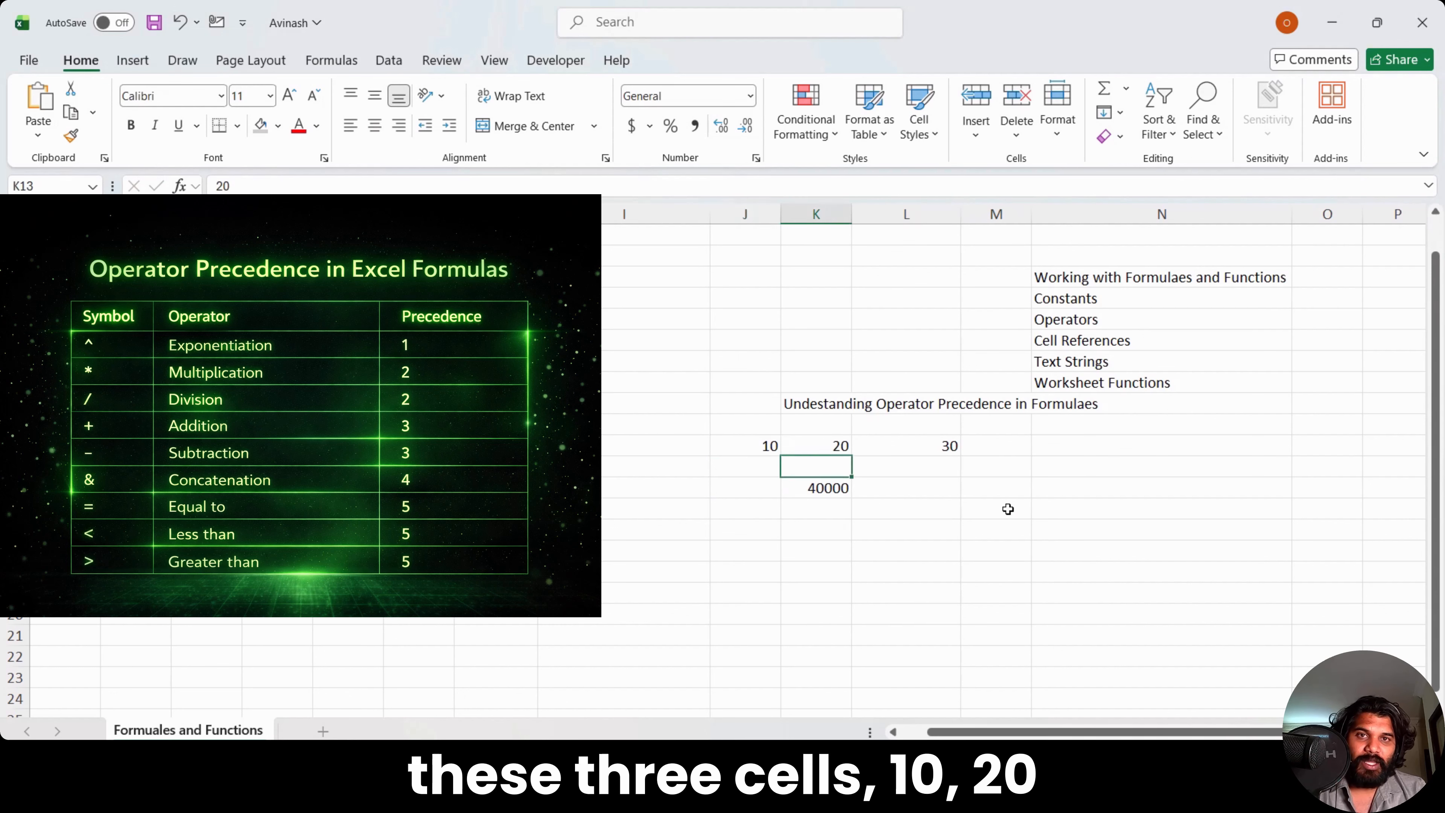
{"action": "key", "text": "Right"}
{"action": "key", "text": "Right"}
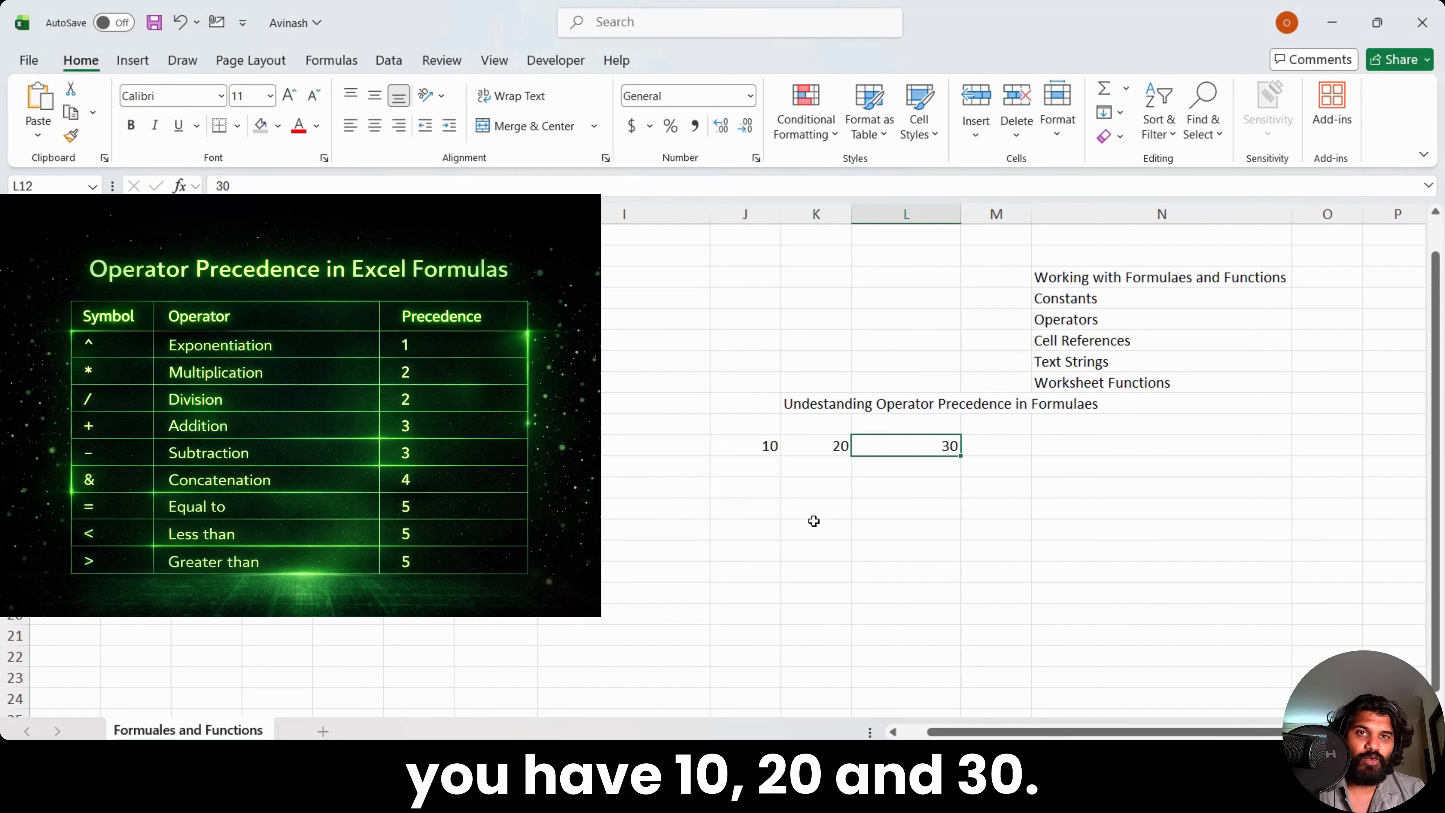
Step: Try to enter the malformed formula =J12-=K12 in K14 and dismiss the suggested correction
{"action": "key", "text": "Down"}
{"action": "key", "text": "Down"}
{"action": "key", "text": "Left"}
{"action": "type", "text": "="}
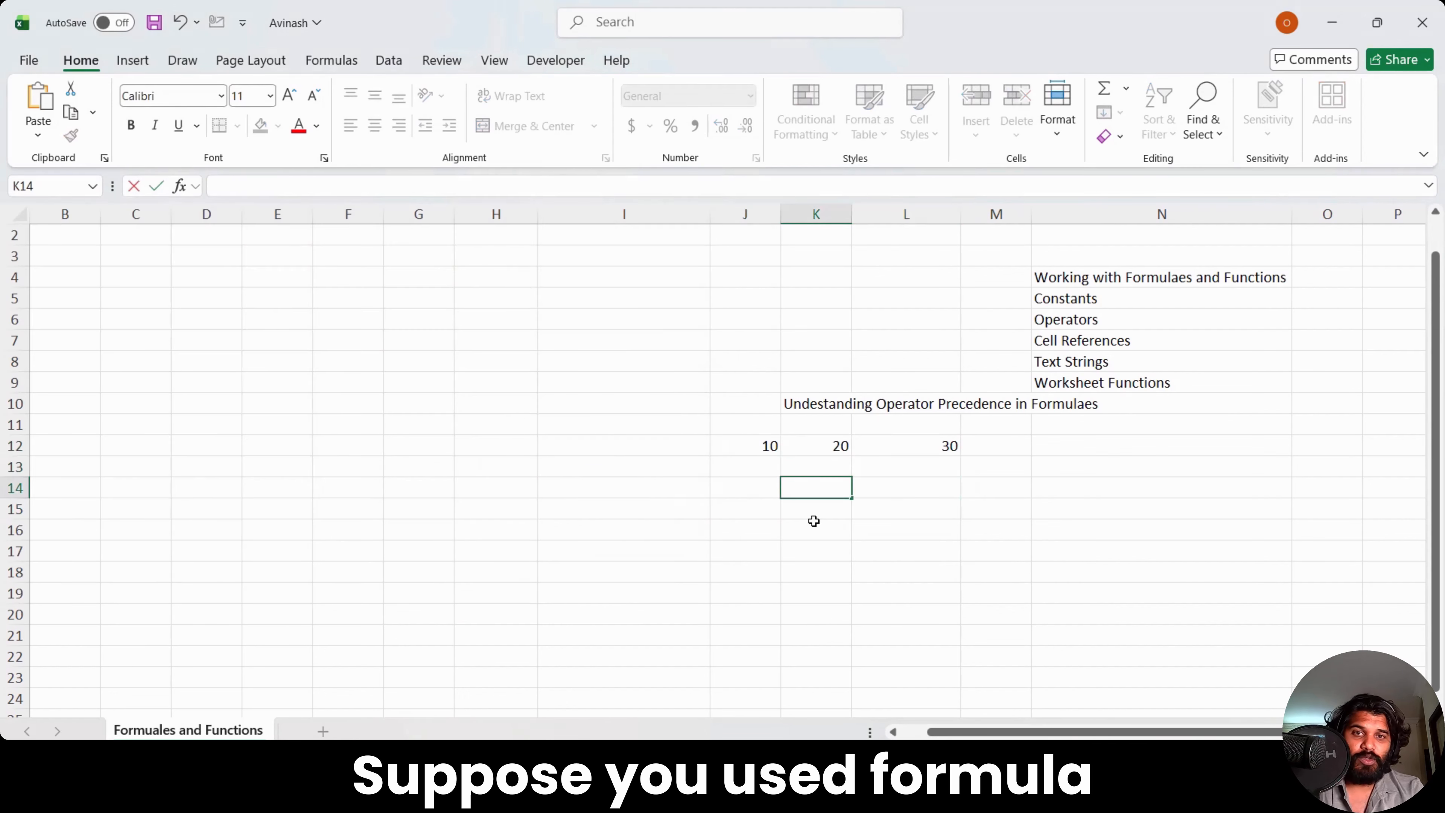
{"action": "key", "text": "Up"}
{"action": "key", "text": "Up"}
{"action": "key", "text": "Left"}
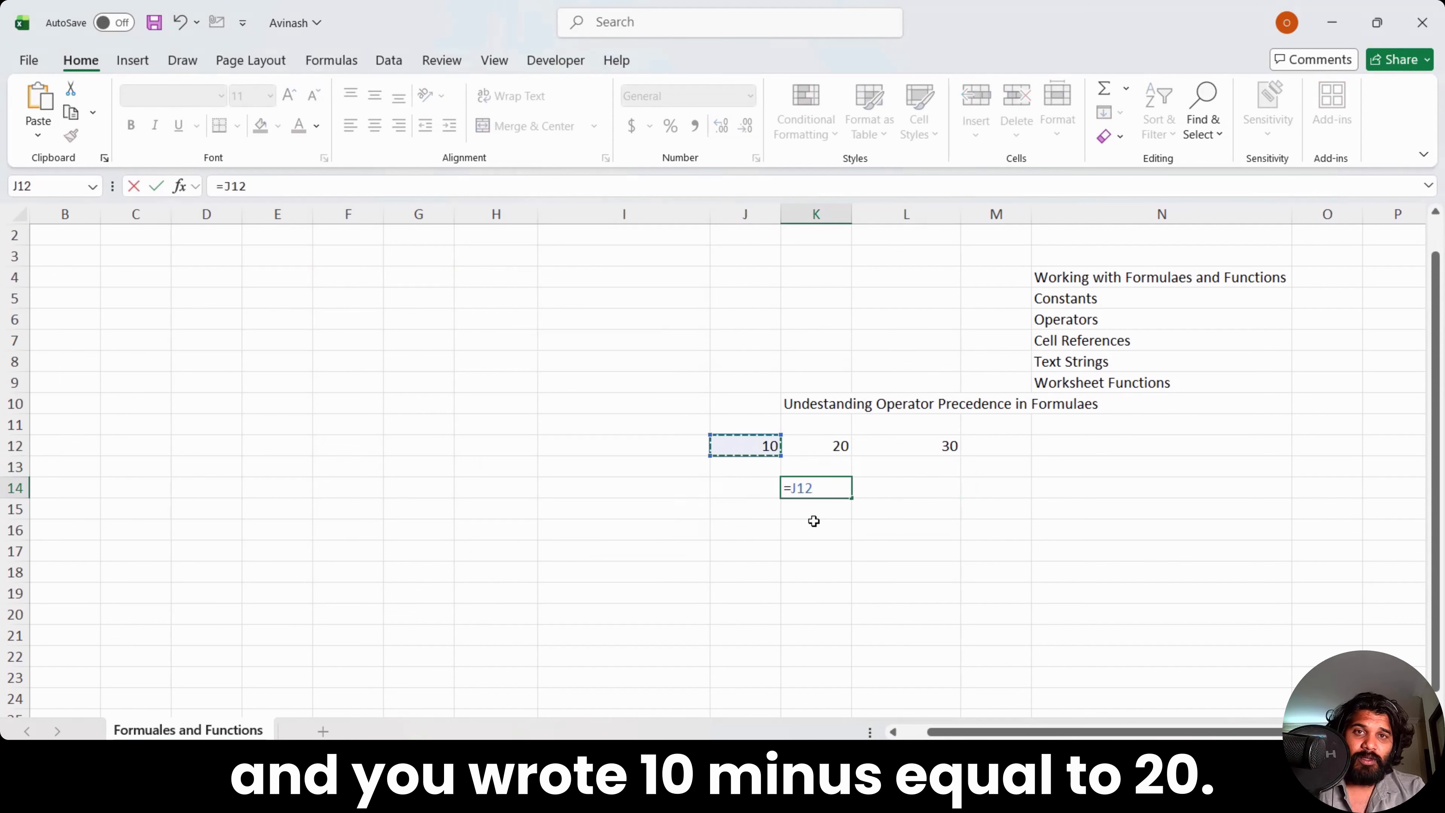
{"action": "type", "text": "-="}
{"action": "key", "text": "Up"}
{"action": "key", "text": "Up"}
{"action": "key", "text": "Return"}
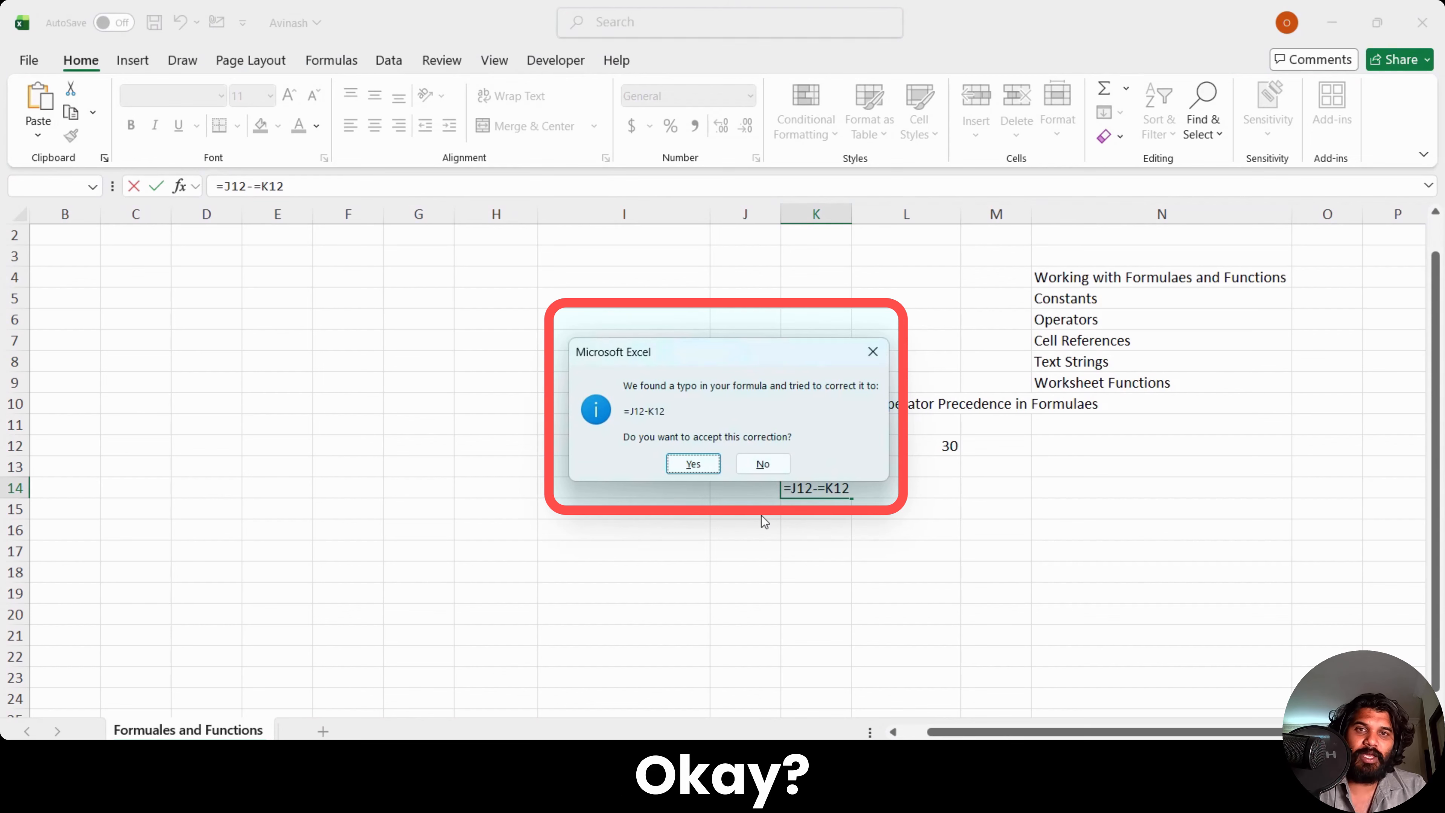
{"action": "left_click", "coordinate": [874, 352]}
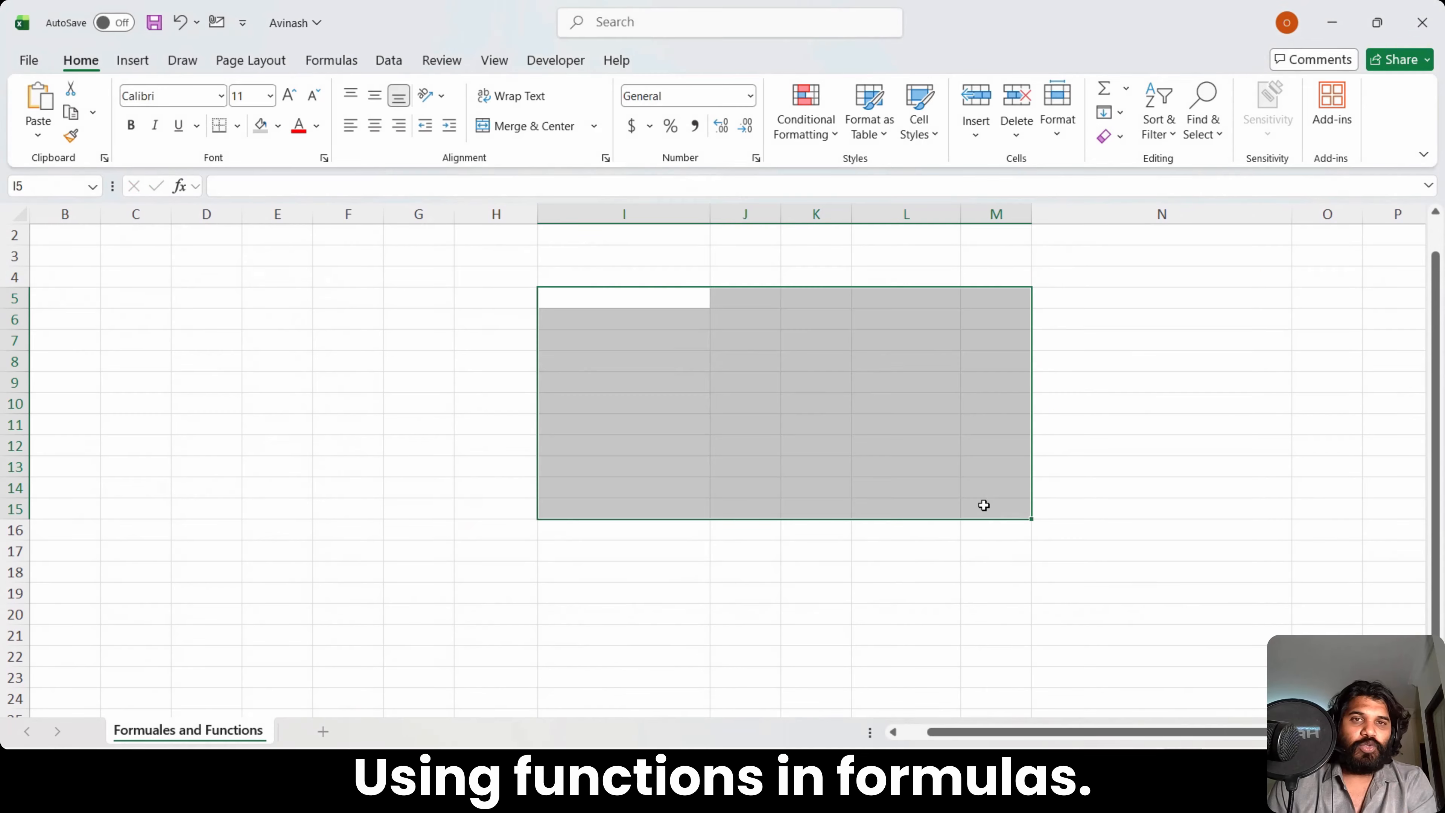
Step: Enter the heading "Functions Makes fomulas simpler" in cell K4
{"action": "left_click", "coordinate": [1098, 367]}
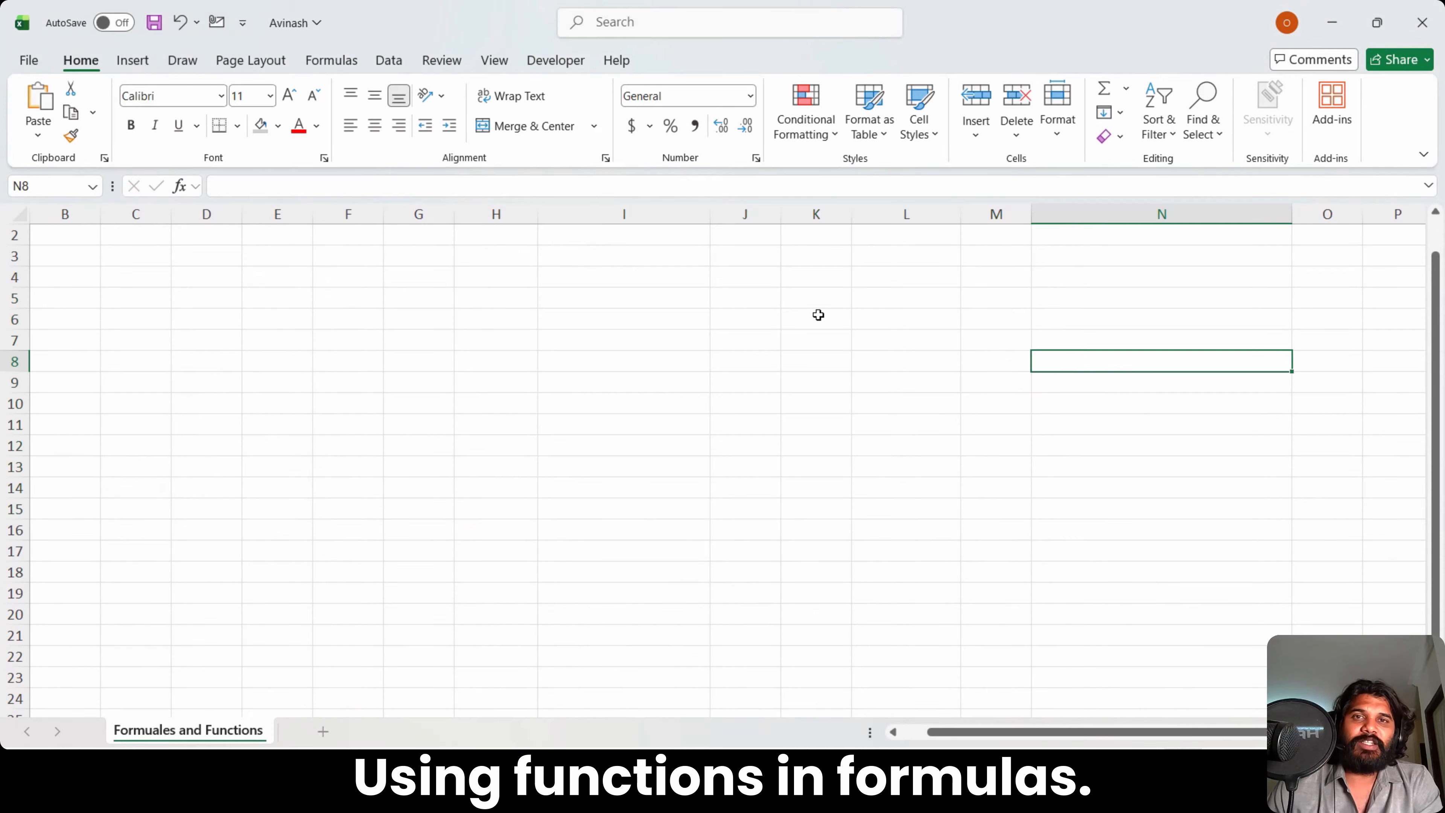
{"action": "left_click", "coordinate": [826, 274]}
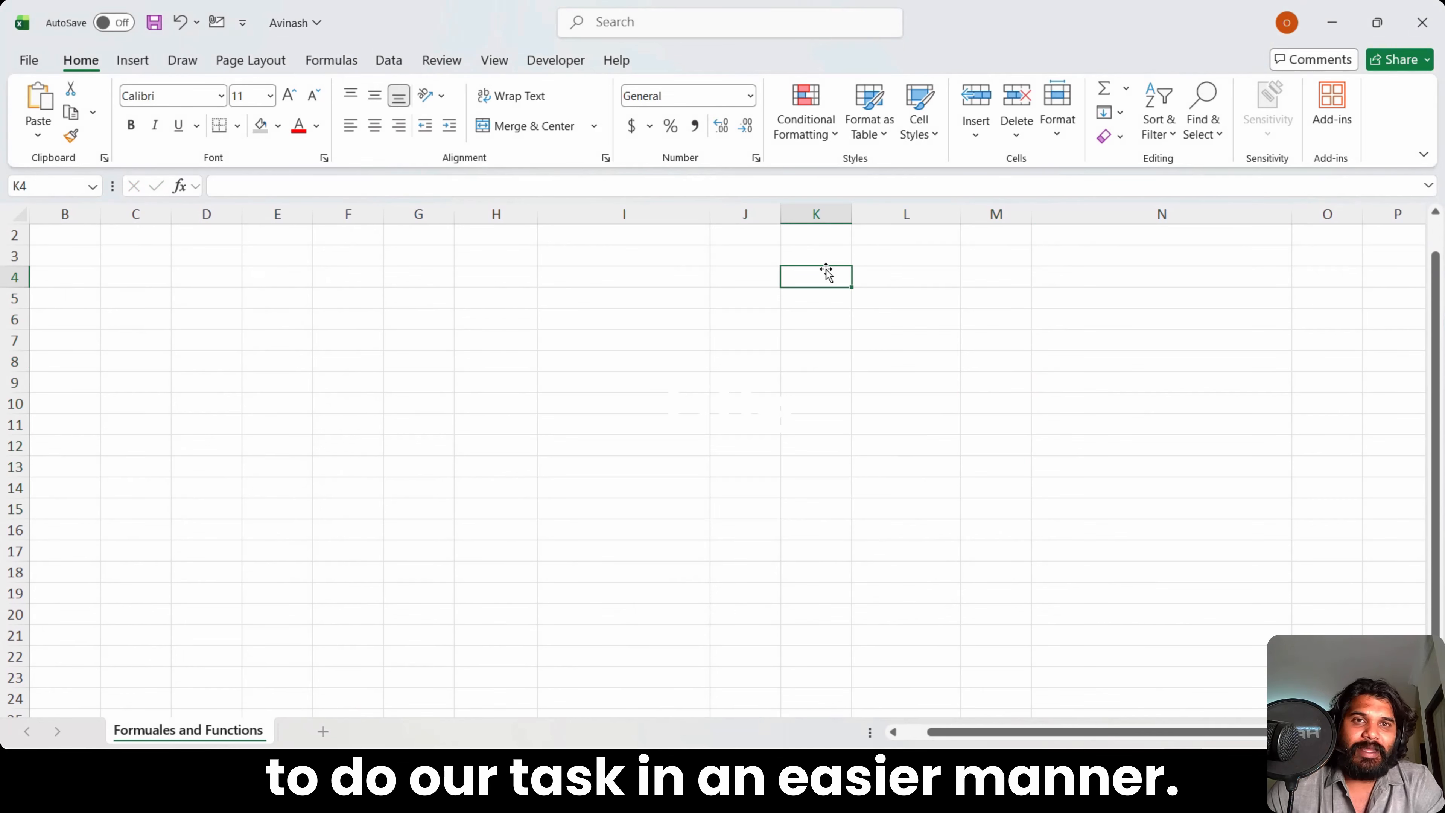
{"action": "type", "text": "Fun"}
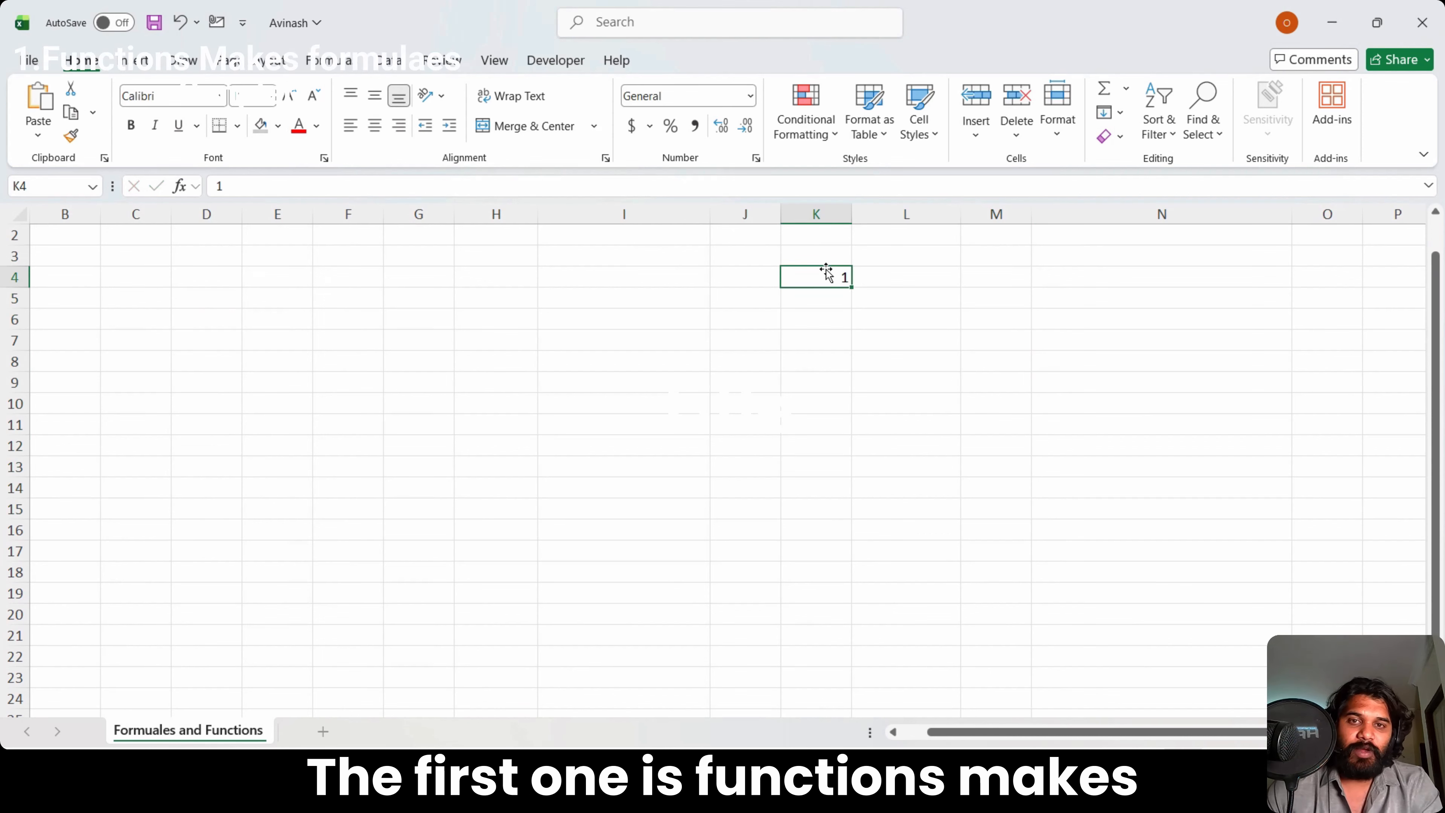
{"action": "type", "text": "ctions Makes foir"}
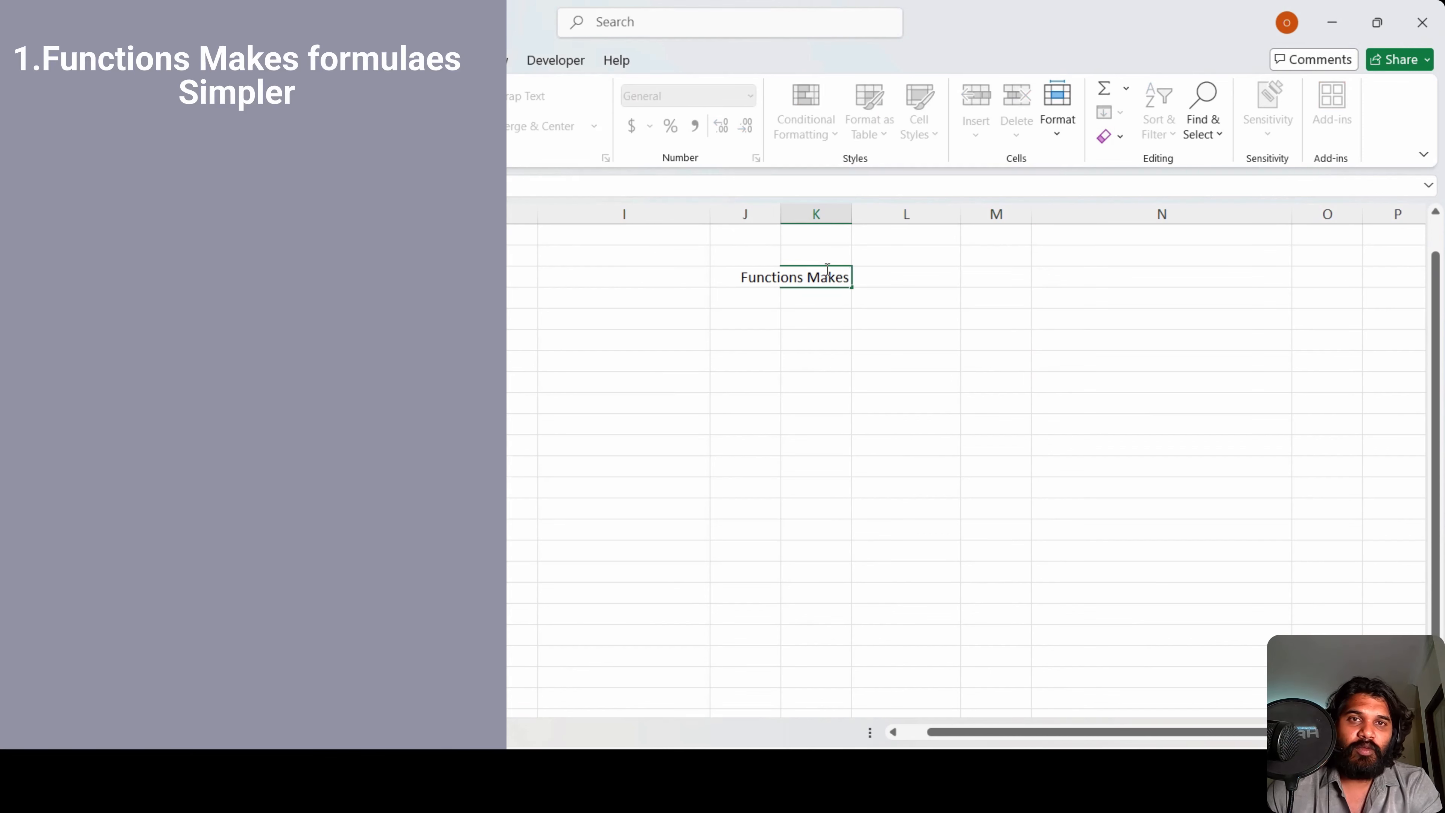
{"action": "key", "text": "BackSpace"}
{"action": "key", "text": "BackSpace"}
{"action": "type", "text": "mule"}
{"action": "key", "text": "BackSpace"}
{"action": "key", "text": "BackSpace"}
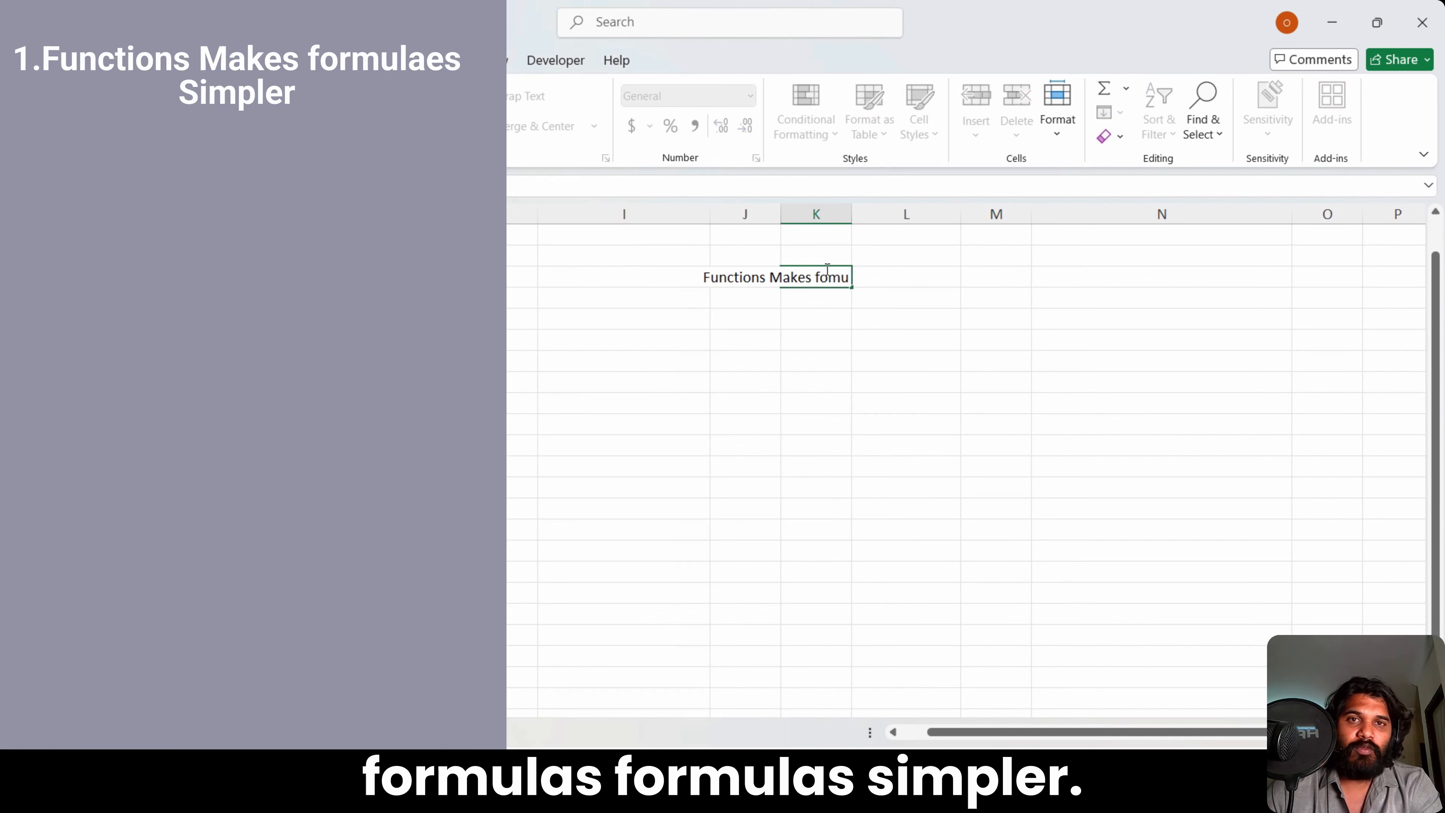
{"action": "type", "text": "las simpler"}
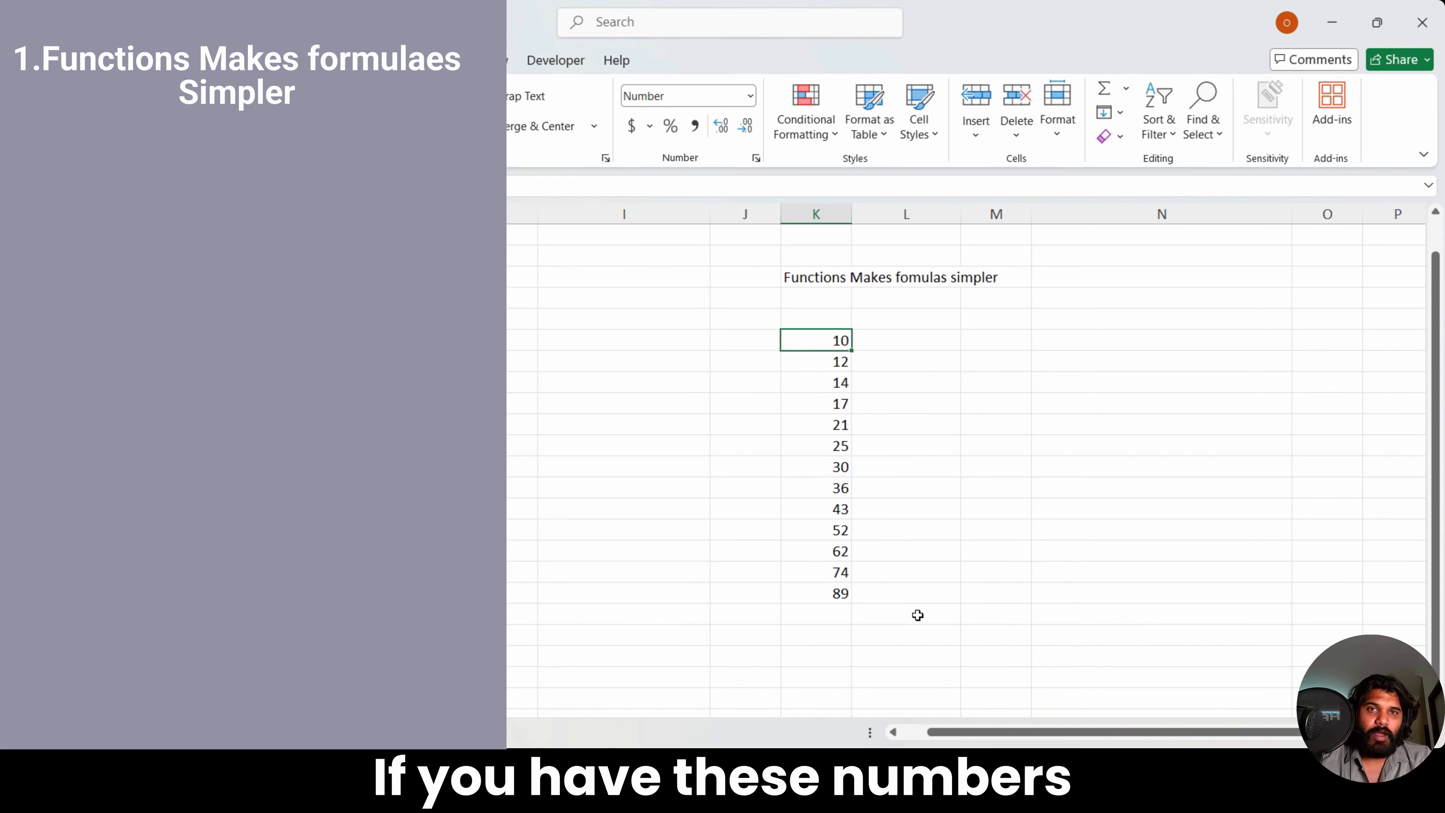
Step: Select the list of numbers in K7:K19 to look over the values
{"action": "key", "text": "shift+Down"}
{"action": "key", "text": "shift+Down"}
{"action": "key", "text": "shift+Down"}
{"action": "key", "text": "shift+Down"}
{"action": "key", "text": "shift+Down"}
{"action": "key", "text": "shift+Down"}
{"action": "key", "text": "shift+Down"}
{"action": "key", "text": "shift+Down"}
{"action": "key", "text": "shift+Down"}
{"action": "key", "text": "shift+Down"}
{"action": "key", "text": "shift+Down"}
{"action": "key", "text": "shift+Down"}
Step: Calculate the average of the first five numbers manually in L7 with =(K7+K8+K9+K10+K11)/5
{"action": "key", "text": "Right"}
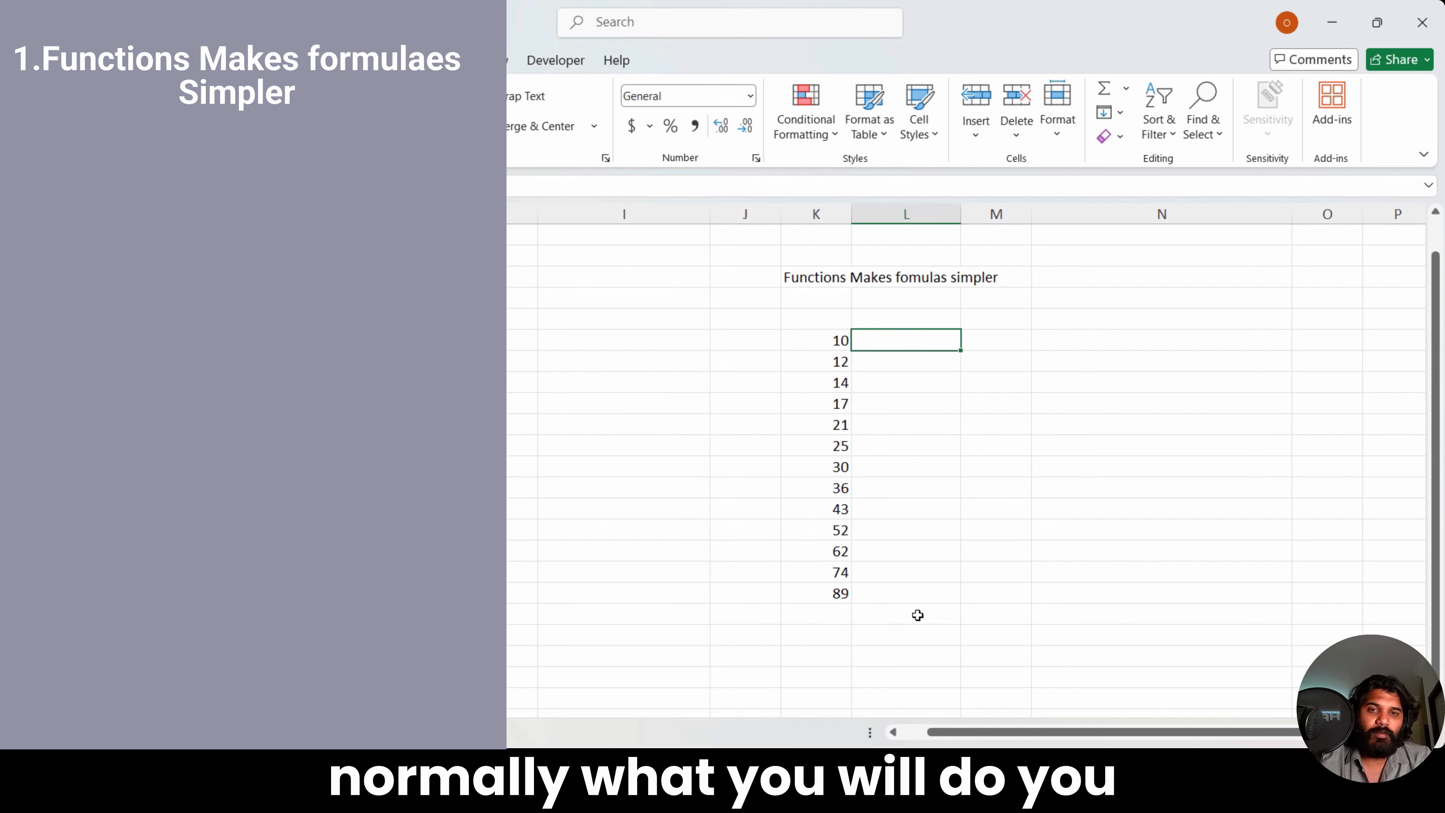
{"action": "type", "text": "=("}
{"action": "key", "text": "Left"}
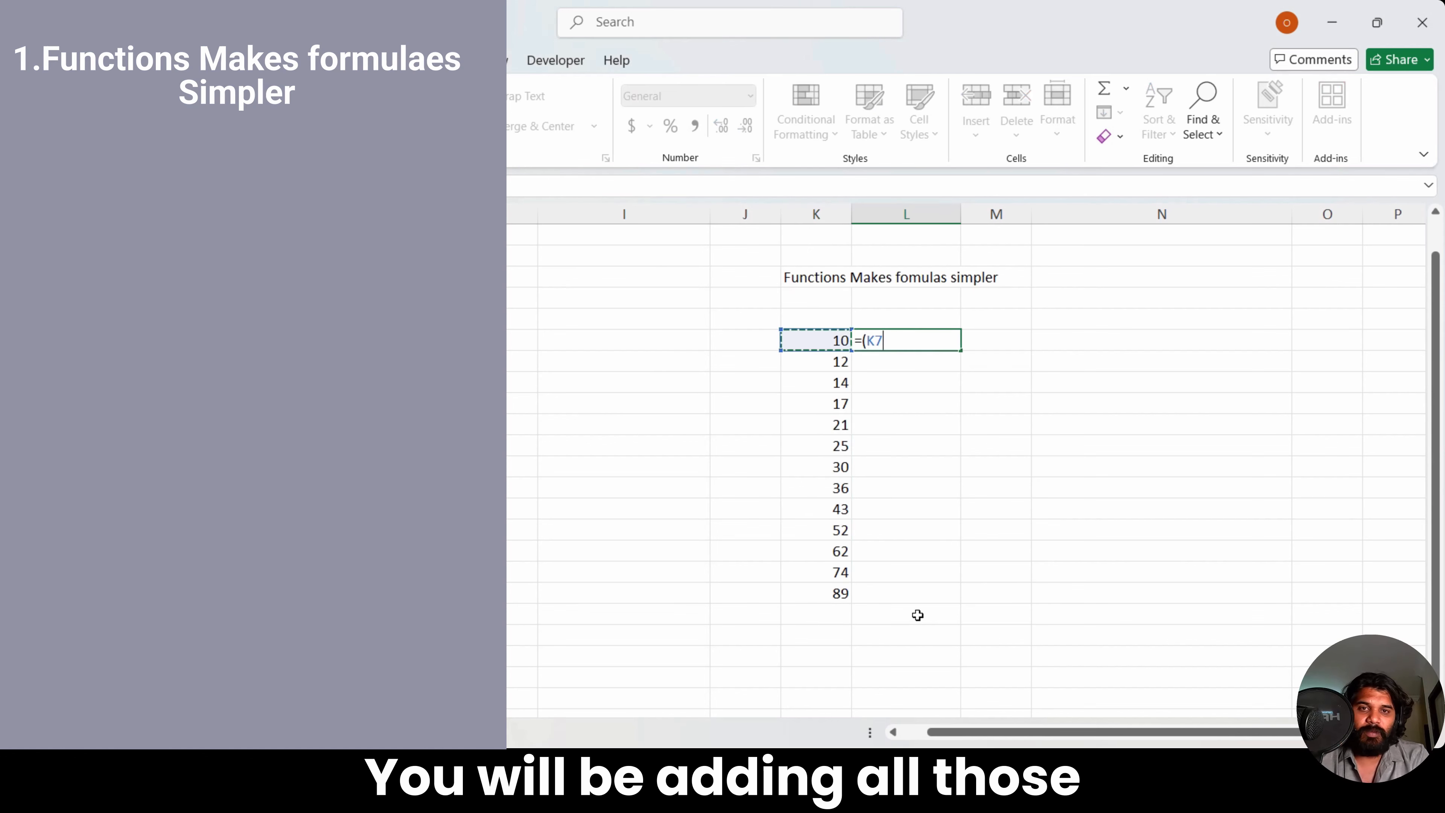
{"action": "type", "text": "+"}
{"action": "key", "text": "Down"}
{"action": "key", "text": "Left"}
{"action": "type", "text": "+"}
{"action": "key", "text": "Down"}
{"action": "key", "text": "Down"}
{"action": "key", "text": "Left"}
{"action": "type", "text": "+"}
{"action": "key", "text": "Down"}
{"action": "key", "text": "Down"}
{"action": "key", "text": "Down"}
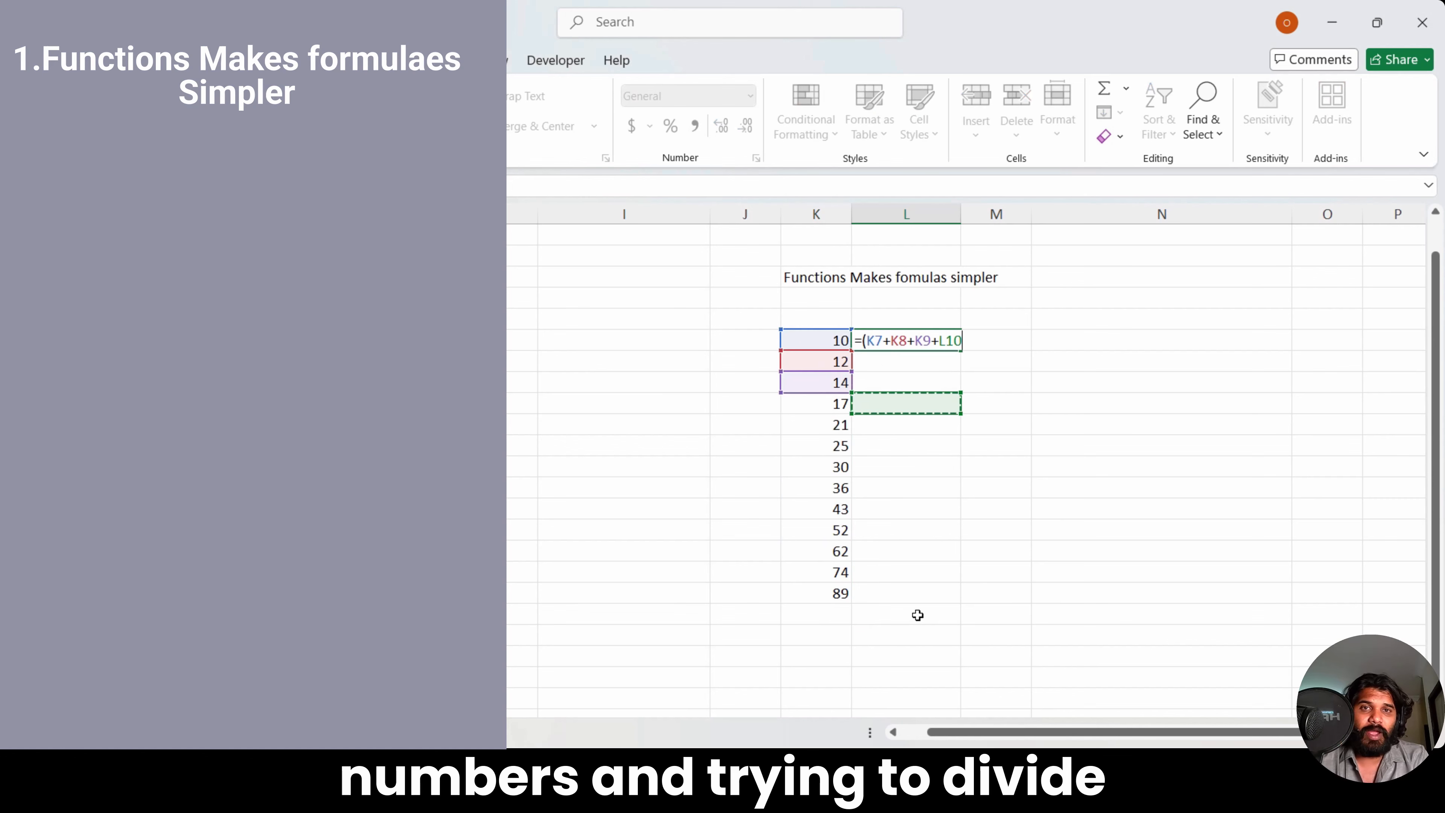
{"action": "key", "text": "Left"}
{"action": "type", "text": "+"}
{"action": "key", "text": "Down"}
{"action": "key", "text": "Down"}
{"action": "key", "text": "Down"}
{"action": "key", "text": "Down"}
{"action": "key", "text": "Left"}
{"action": "type", "text": "+"}
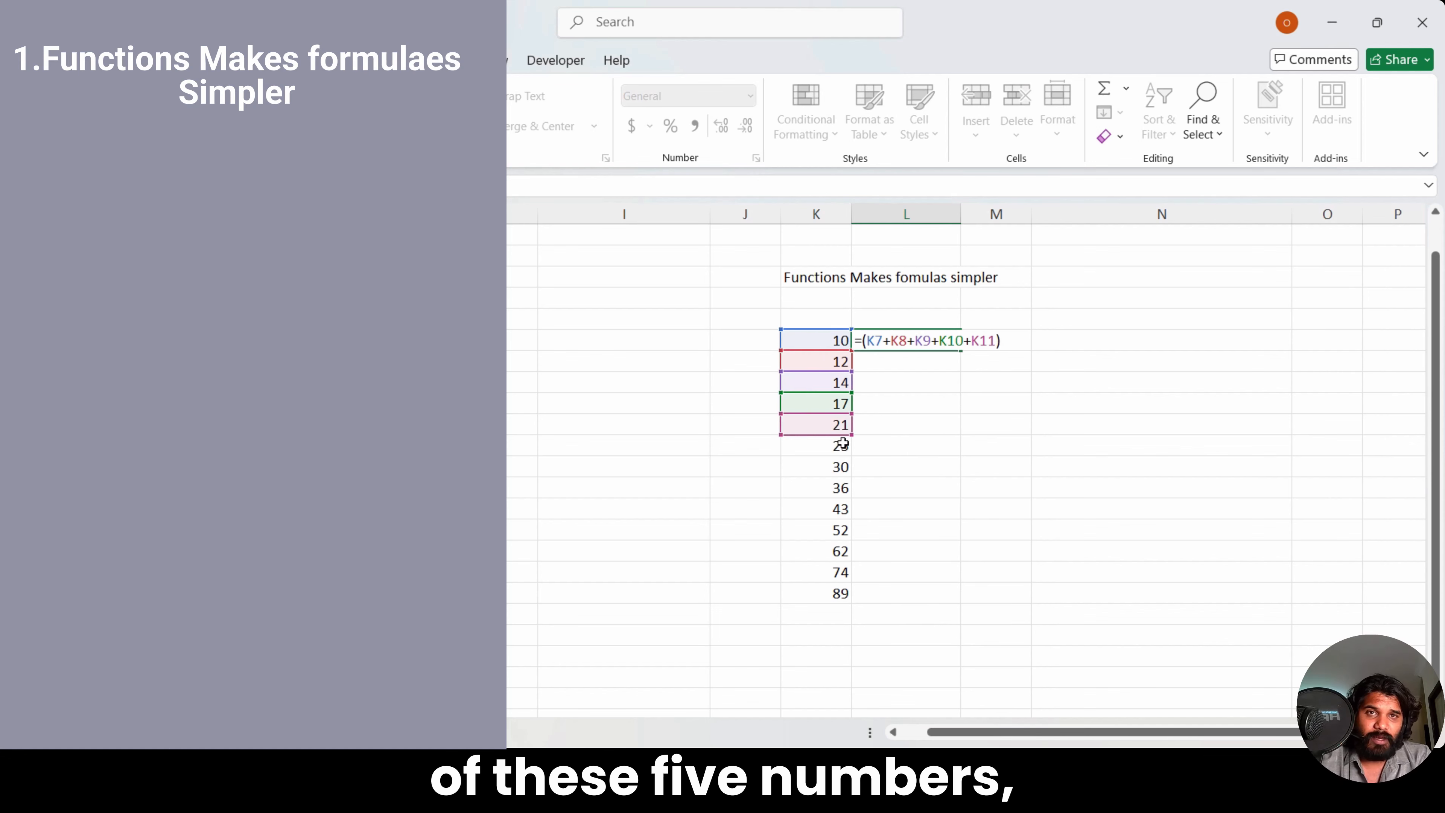
{"action": "type", "text": "/5"}
{"action": "key", "text": "Return"}
{"action": "key", "text": "Up"}
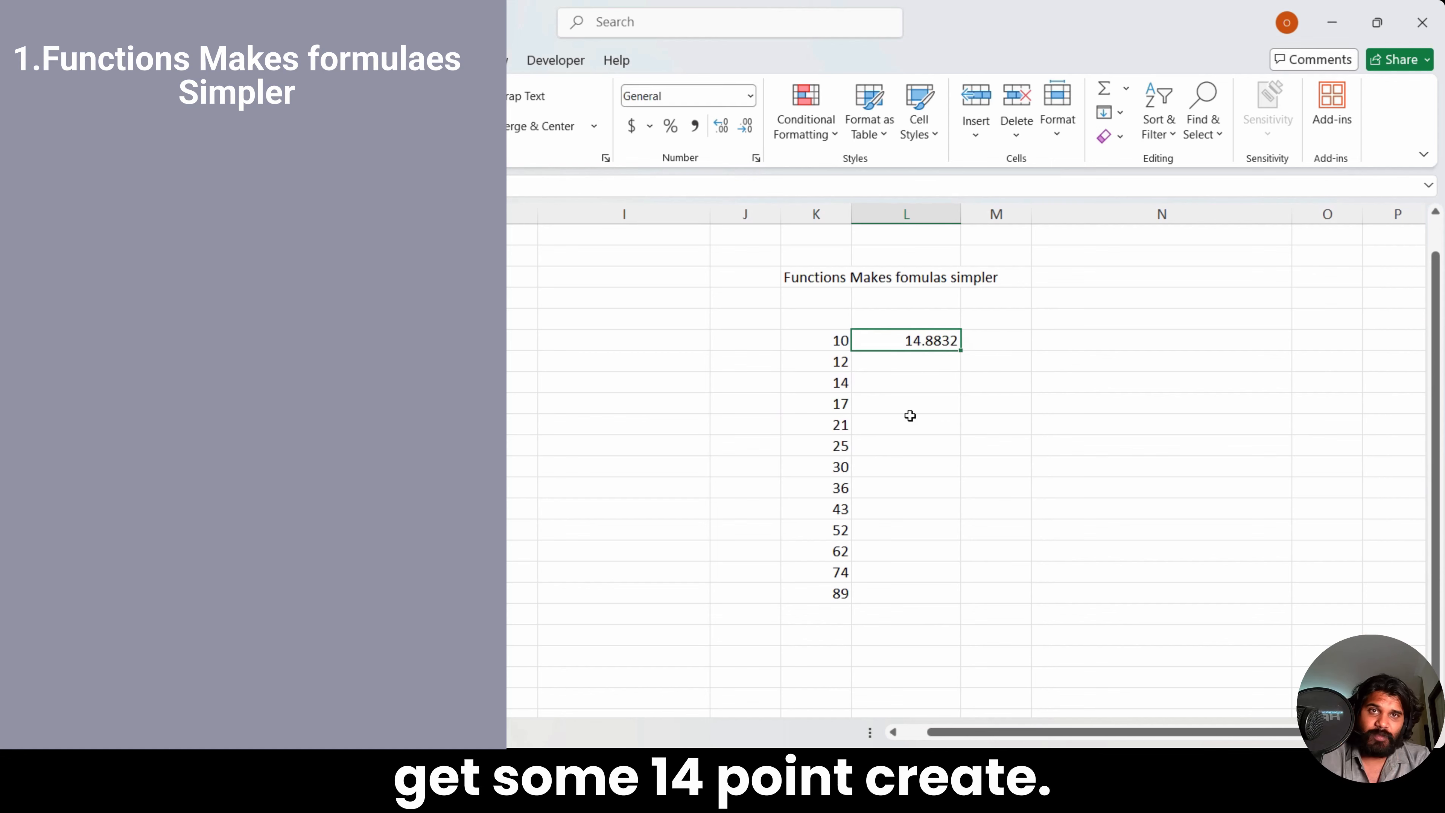
Step: Calculate the same average in L8 with the function =AVERAGE(K7:K11)
{"action": "key", "text": "Down"}
{"action": "type", "text": "=a"}
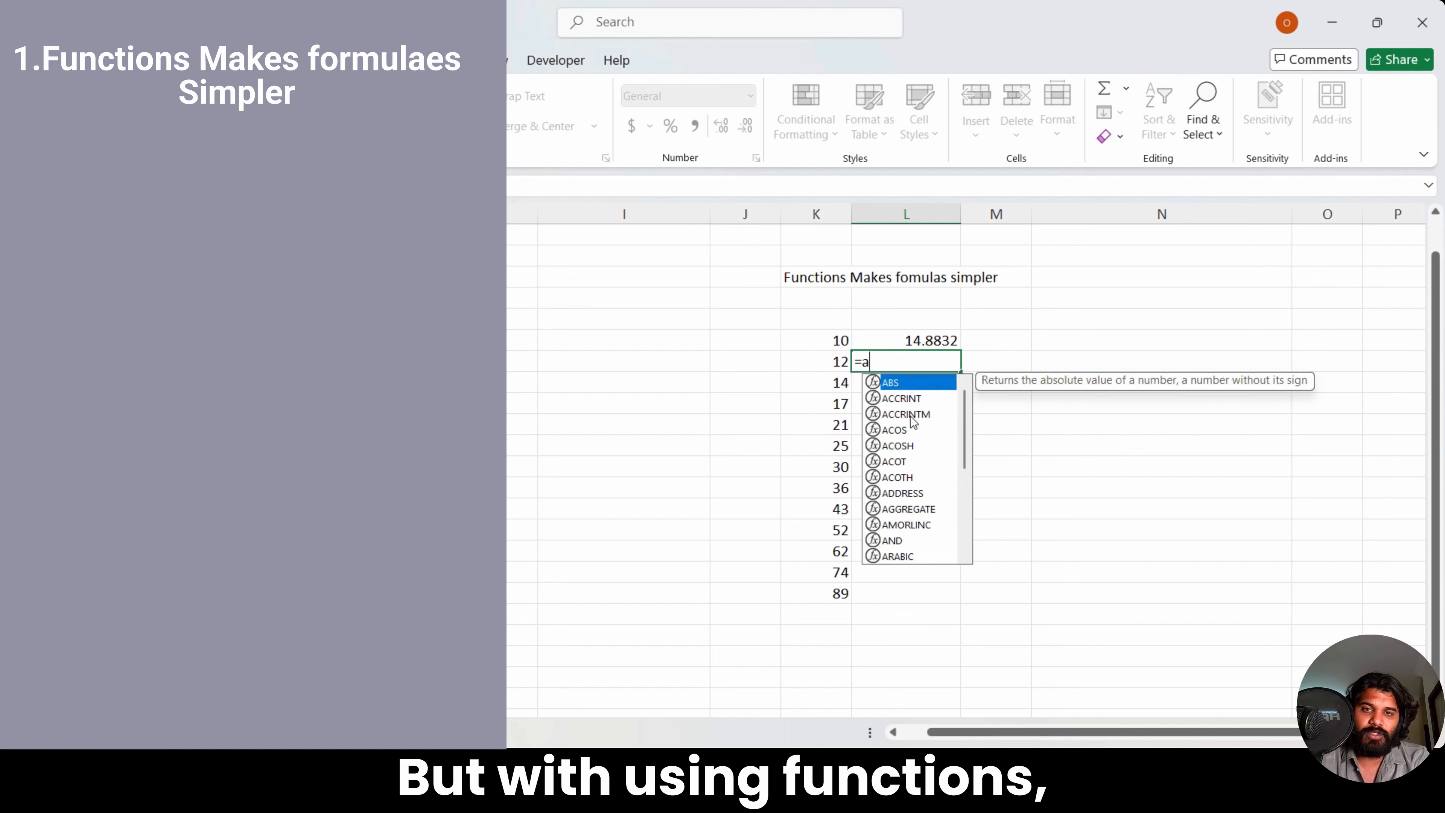
{"action": "type", "text": "verage("}
{"action": "key", "text": "Left"}
{"action": "key", "text": "Up"}
{"action": "key", "text": "shift+Down"}
{"action": "key", "text": "shift+Down"}
{"action": "key", "text": "shift+Down"}
{"action": "key", "text": "shift+Down"}
{"action": "key", "text": "Return"}
{"action": "key", "text": "Up"}
{"action": "key", "text": "Up"}
{"action": "key", "text": "Down"}
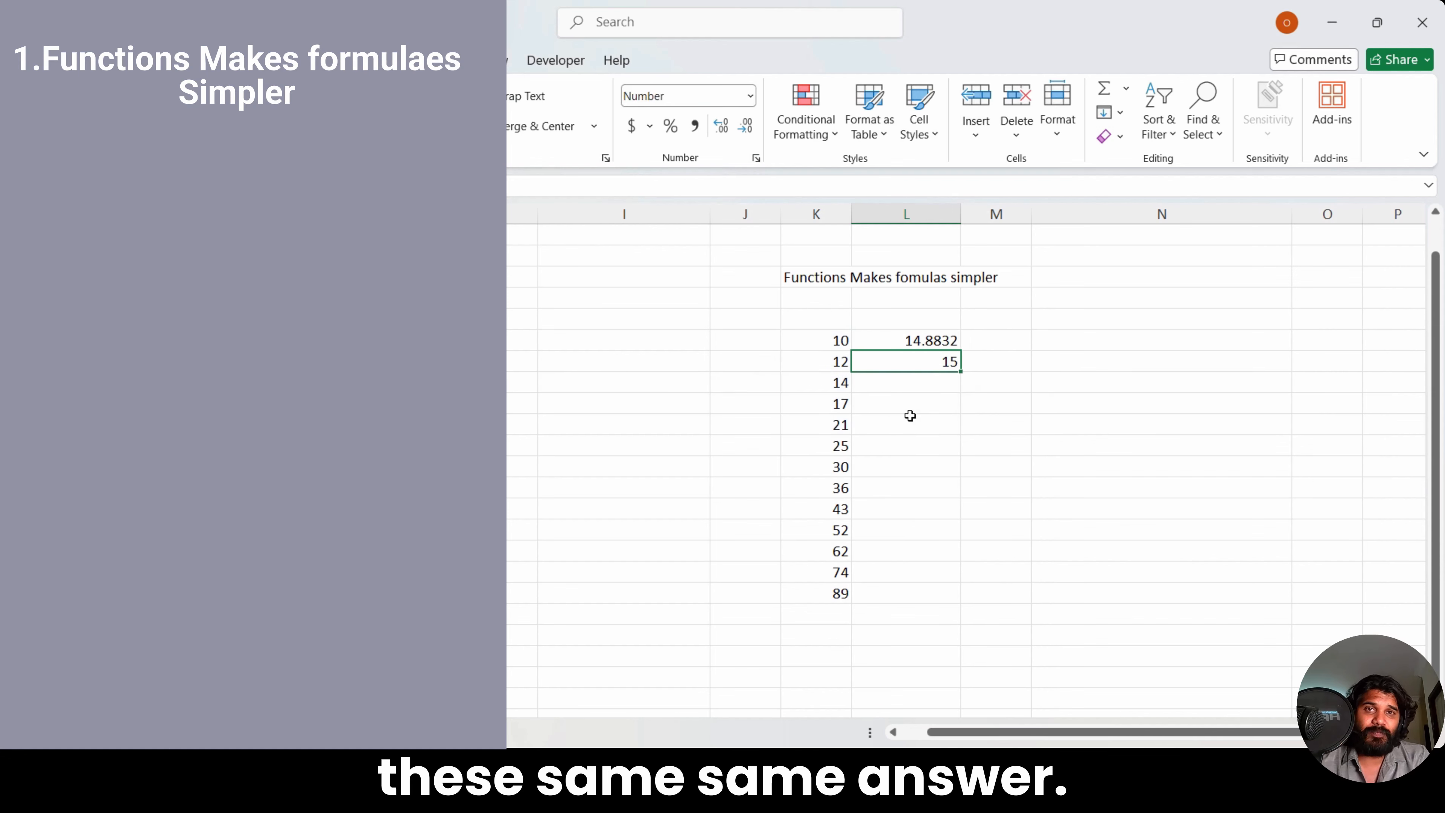
Step: Increase the decimals displayed in L8 to five places
{"action": "left_click", "coordinate": [721, 126]}
{"action": "left_click", "coordinate": [721, 126]}
{"action": "left_click", "coordinate": [720, 125]}
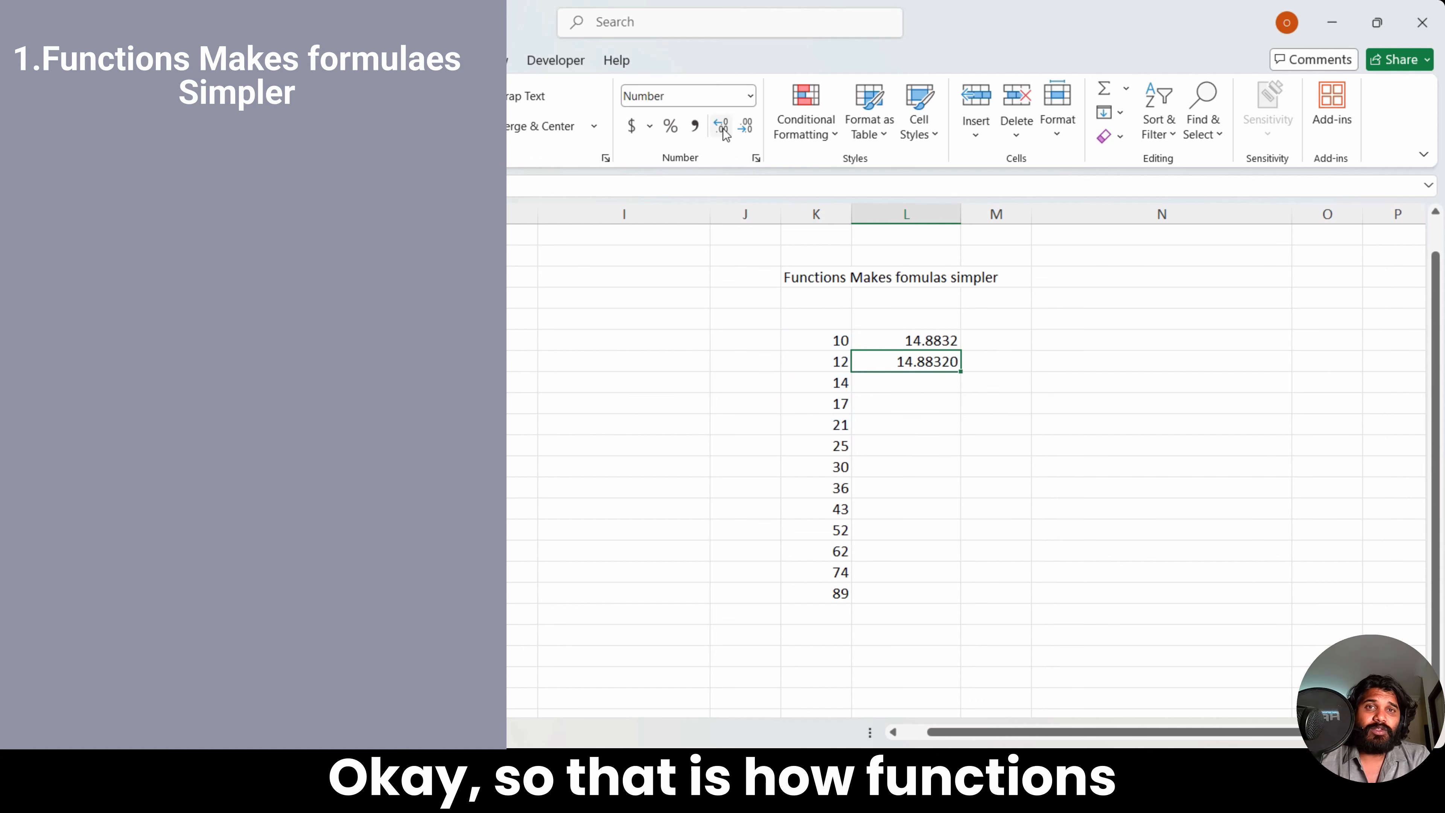
Step: Reduce L8 to four decimal places and clear both average calculations from L7:L8
{"action": "left_click", "coordinate": [745, 127]}
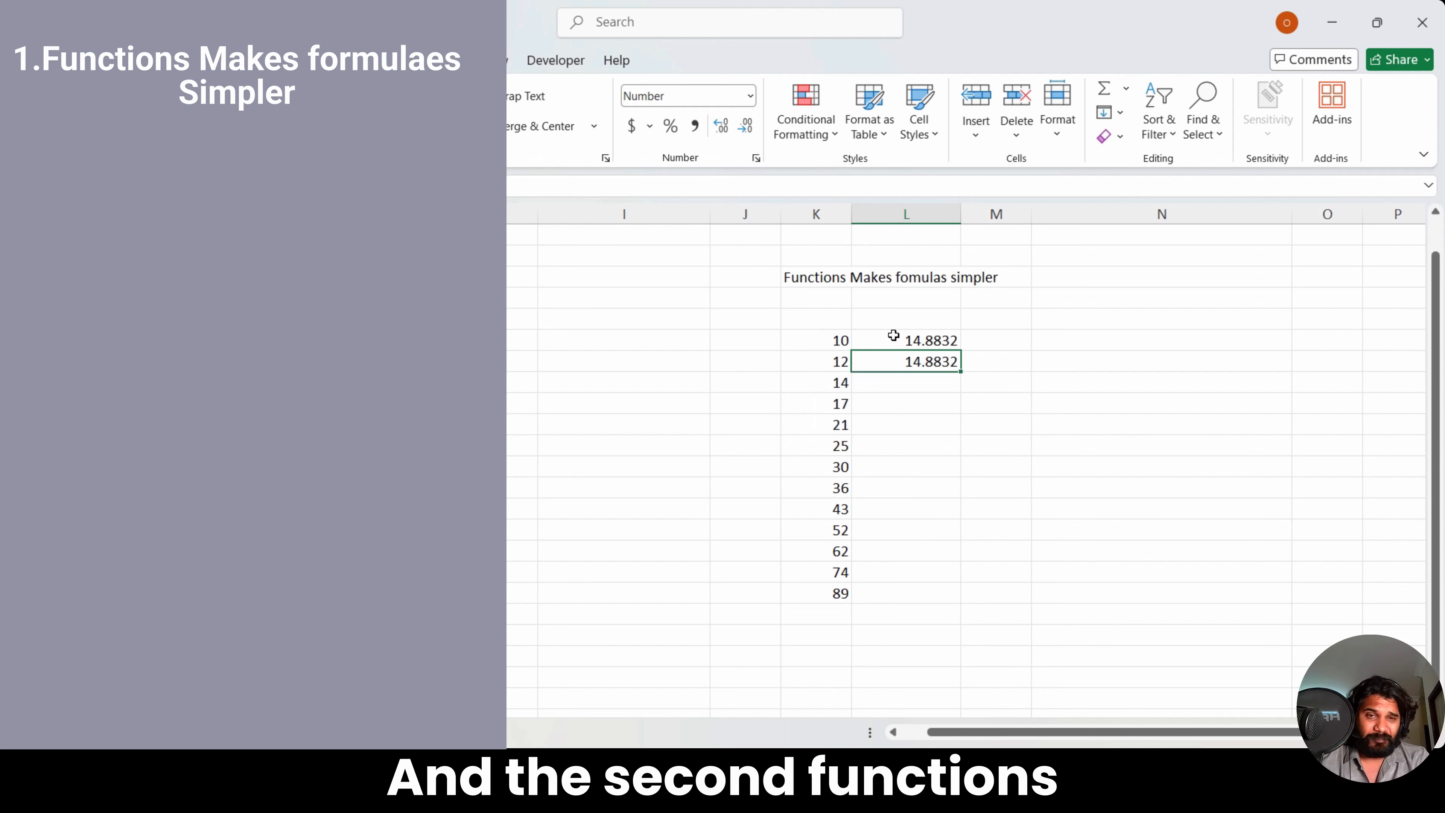
{"action": "left_click_drag", "start_coordinate": [893, 336], "coordinate": [932, 381]}
{"action": "key", "text": "Delete"}
Step: Enter the heading "Functions Performs Complex calculations" in K5, under the first heading
{"action": "key", "text": "Up"}
{"action": "key", "text": "Left"}
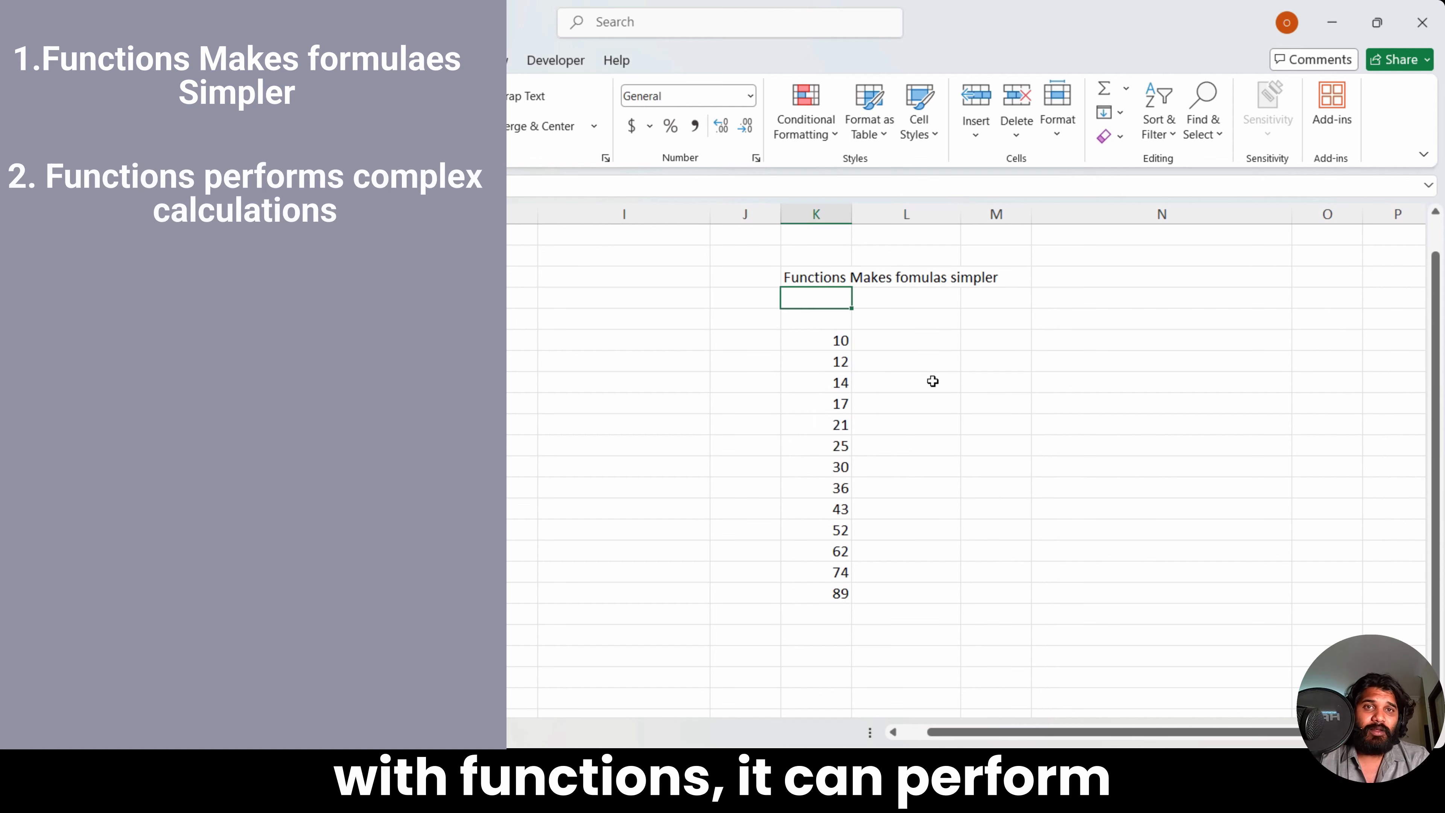
{"action": "type", "text": "Functions Per"}
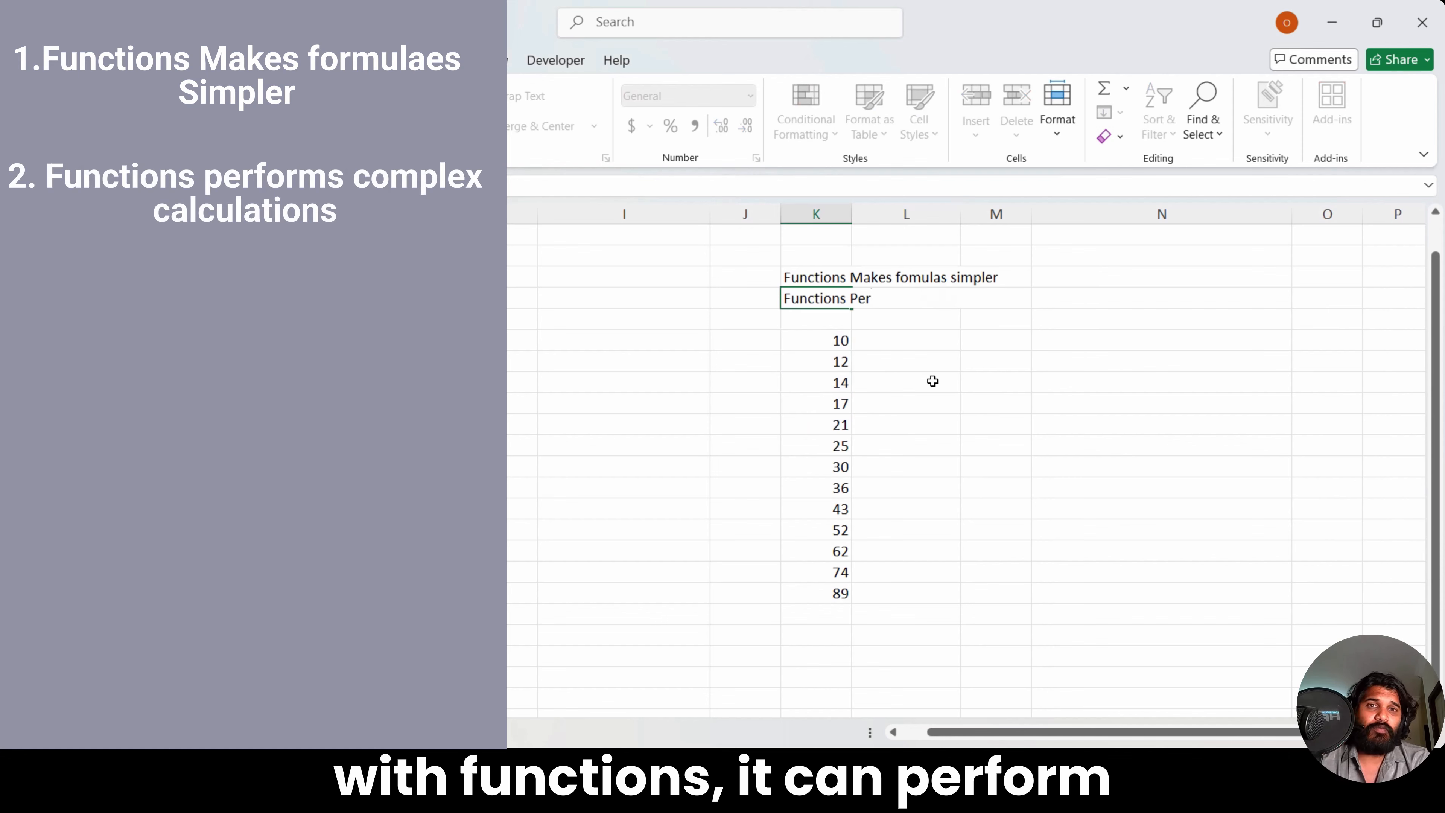
{"action": "type", "text": "forms Complex calculations"}
{"action": "key", "text": "Return"}
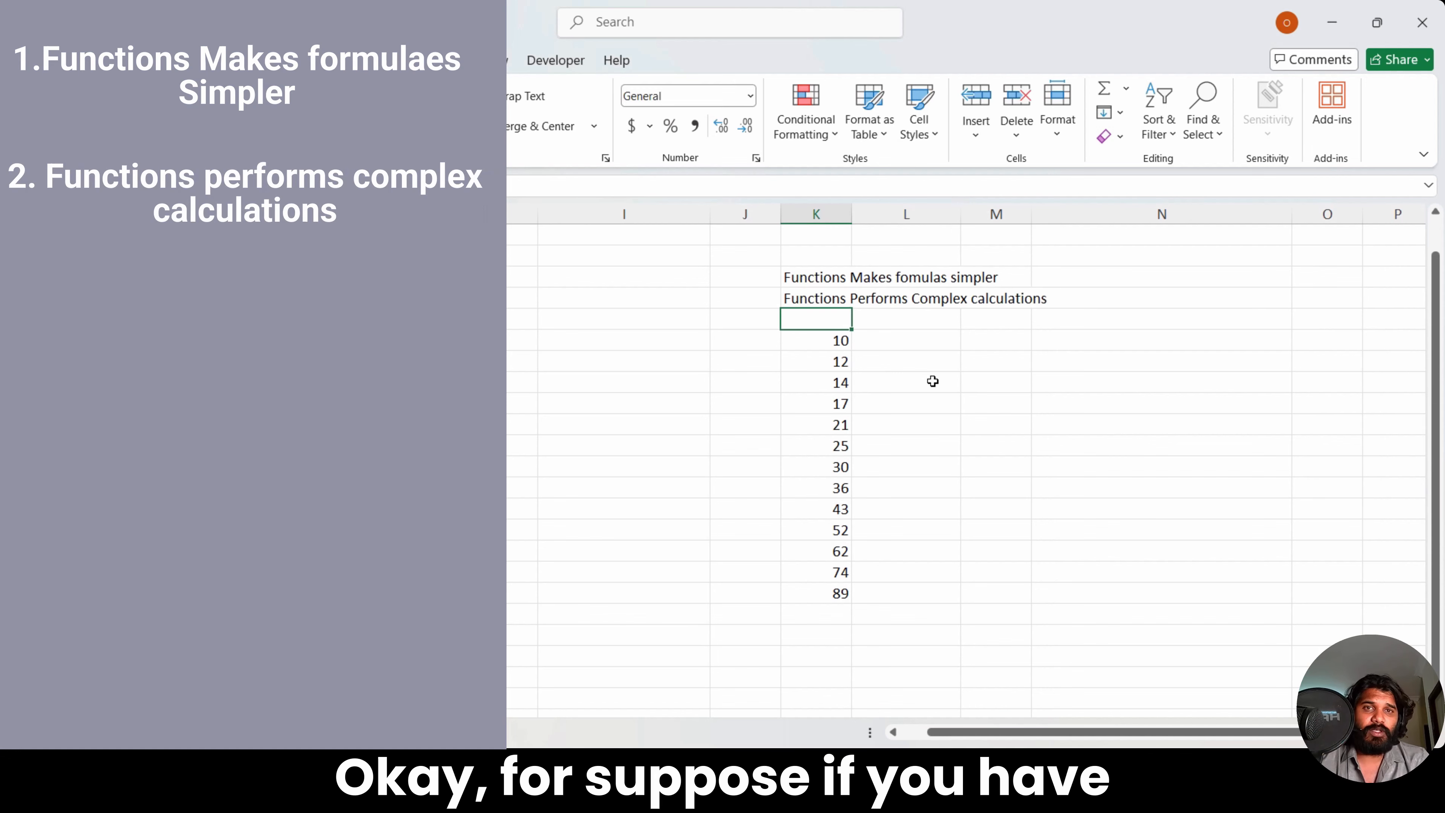
Step: Find the highest number in the list by entering =MAX(K7:K19) in K20
{"action": "key", "text": "Down"}
{"action": "key", "text": "Down"}
{"action": "key", "text": "Down"}
{"action": "key", "text": "Down"}
{"action": "key", "text": "Down"}
{"action": "key", "text": "Down"}
{"action": "key", "text": "Down"}
{"action": "key", "text": "Down"}
{"action": "key", "text": "Down"}
{"action": "key", "text": "Down"}
{"action": "key", "text": "Down"}
{"action": "key", "text": "Down"}
{"action": "key", "text": "Down"}
{"action": "key", "text": "Down"}
{"action": "key", "text": "Down"}
{"action": "key", "text": "Up"}
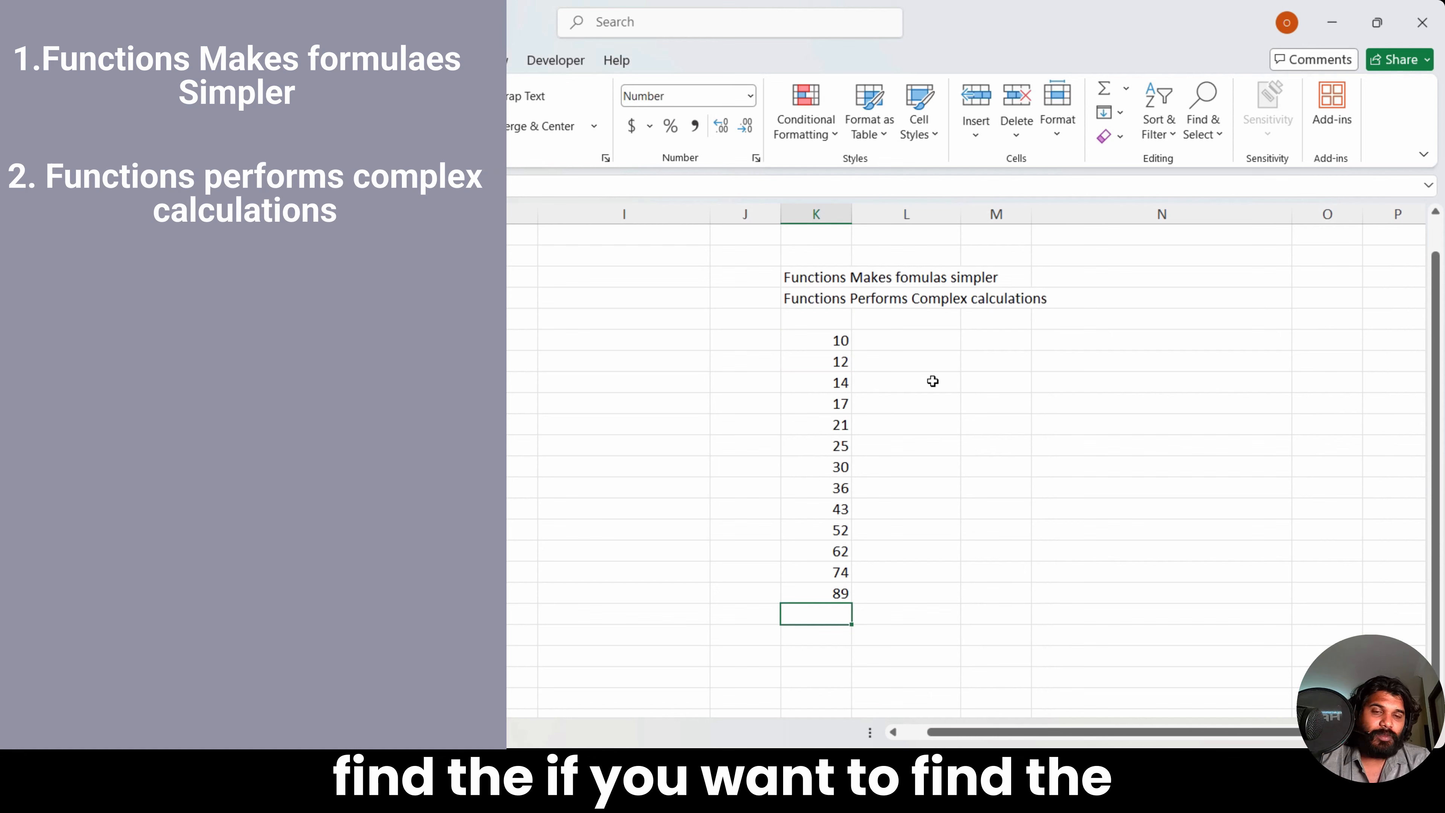
{"action": "type", "text": "=max"}
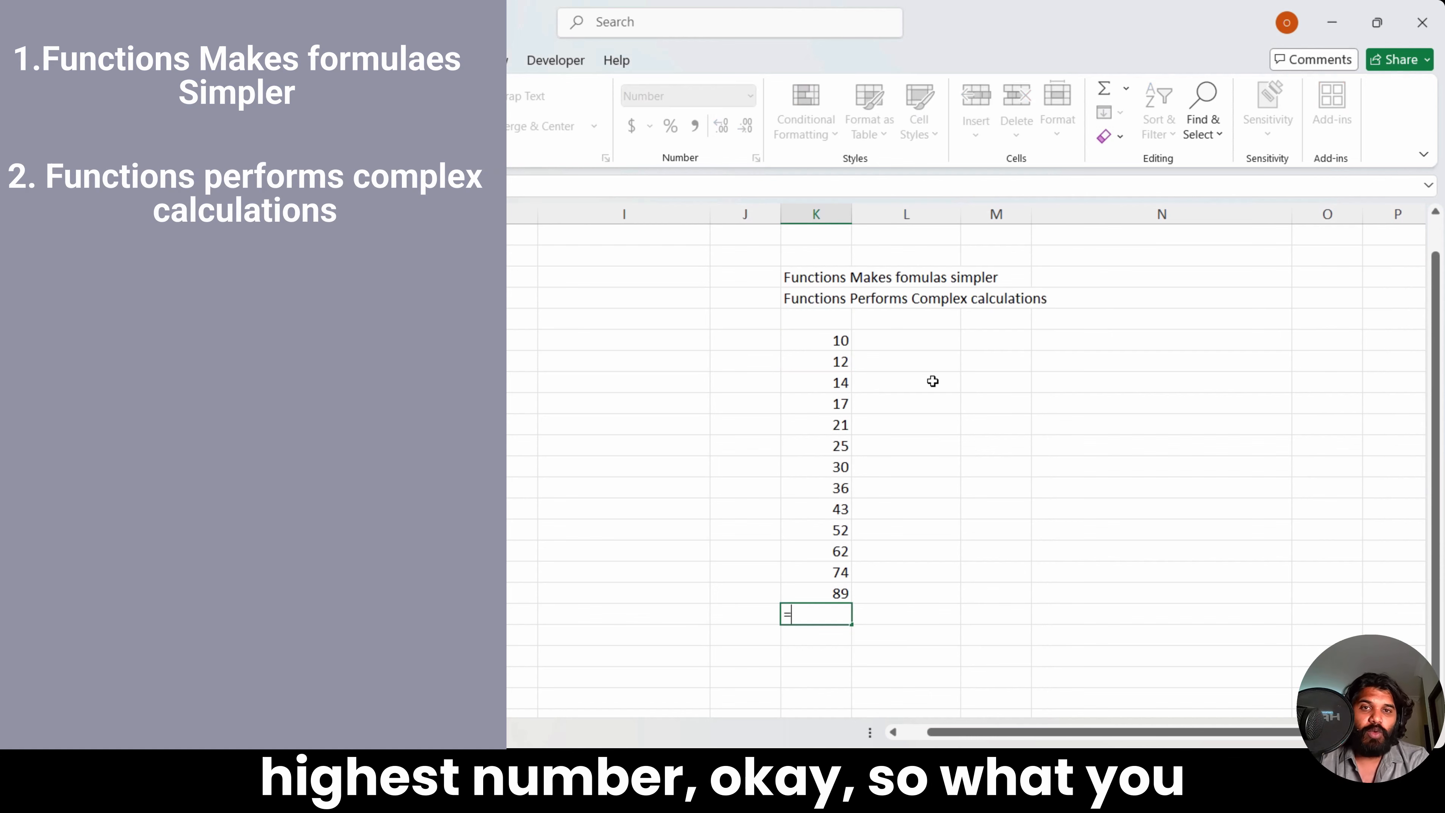
{"action": "key", "text": "Tab"}
{"action": "key", "text": "Up"}
{"action": "key", "text": "shift+Up"}
{"action": "key", "text": "shift+Up"}
{"action": "key", "text": "shift+Up"}
{"action": "key", "text": "shift+Up"}
{"action": "key", "text": "shift+Up"}
{"action": "key", "text": "shift+Up"}
{"action": "key", "text": "shift+Up"}
{"action": "key", "text": "shift+Up"}
{"action": "key", "text": "shift+Up"}
{"action": "key", "text": "shift+Up"}
{"action": "key", "text": "shift+Up"}
{"action": "key", "text": "shift+Up"}
{"action": "type", "text": ")"}
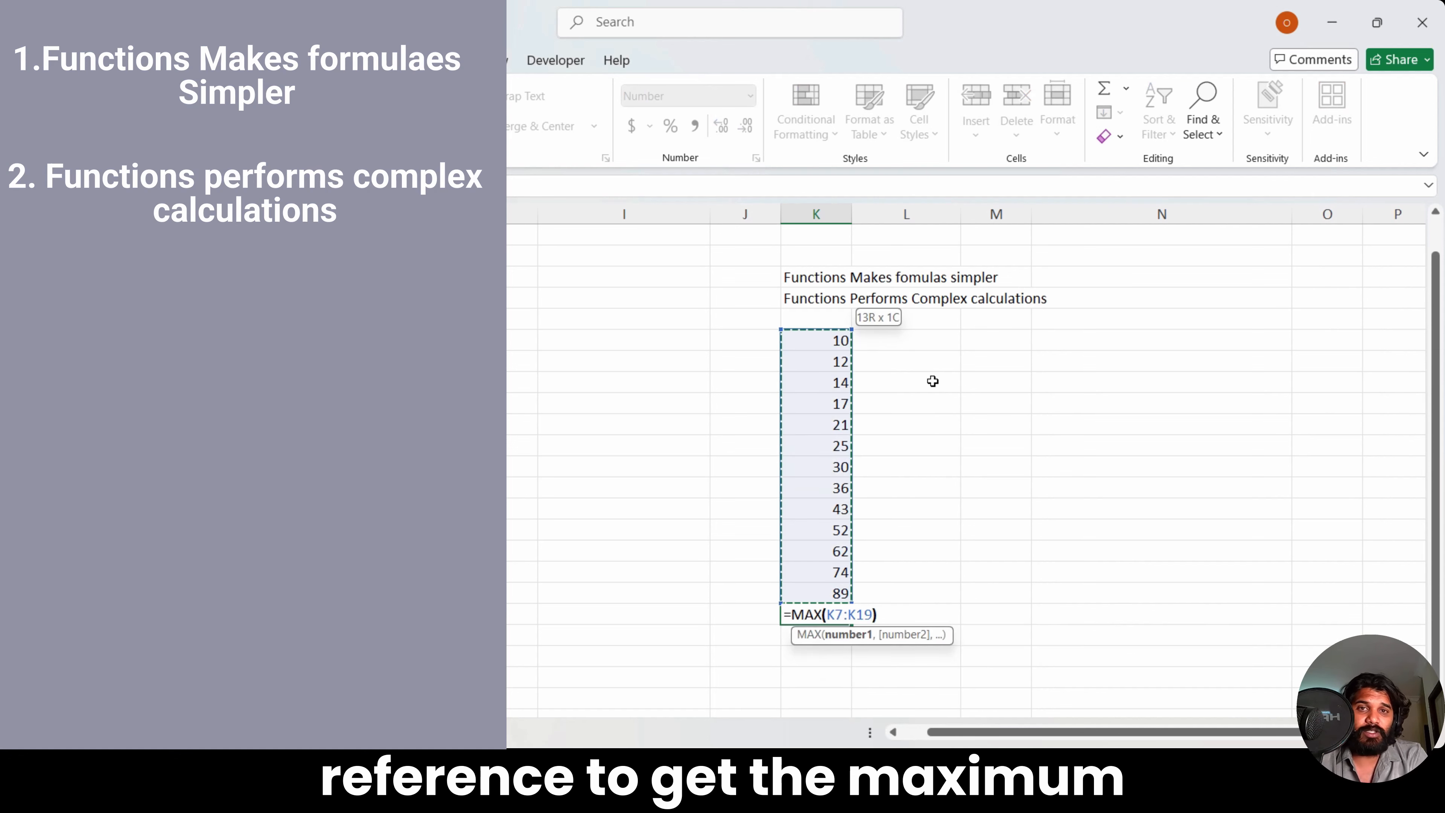
{"action": "key", "text": "Return"}
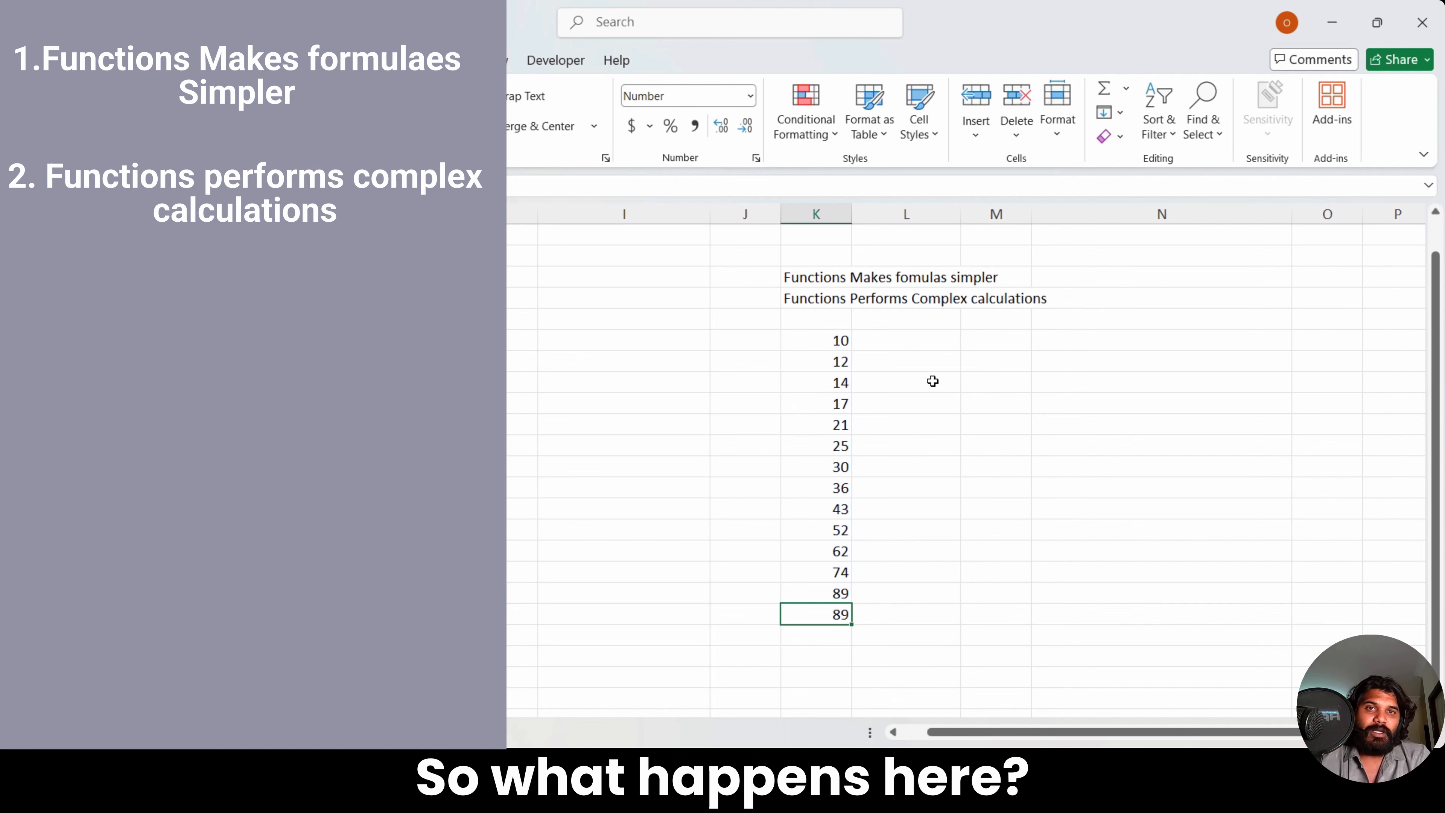
Step: Select K7:K19 to review the range of numbers that the MAX formula covers
{"action": "key", "text": "Up"}
{"action": "key", "text": "Up"}
{"action": "key", "text": "Up"}
{"action": "key", "text": "Up"}
{"action": "key", "text": "Up"}
{"action": "key", "text": "Up"}
{"action": "key", "text": "Up"}
{"action": "key", "text": "Up"}
{"action": "key", "text": "Up"}
{"action": "key", "text": "Up"}
{"action": "key", "text": "Up"}
{"action": "key", "text": "Up"}
{"action": "key", "text": "Up"}
{"action": "key", "text": "Up"}
{"action": "key", "text": "Up"}
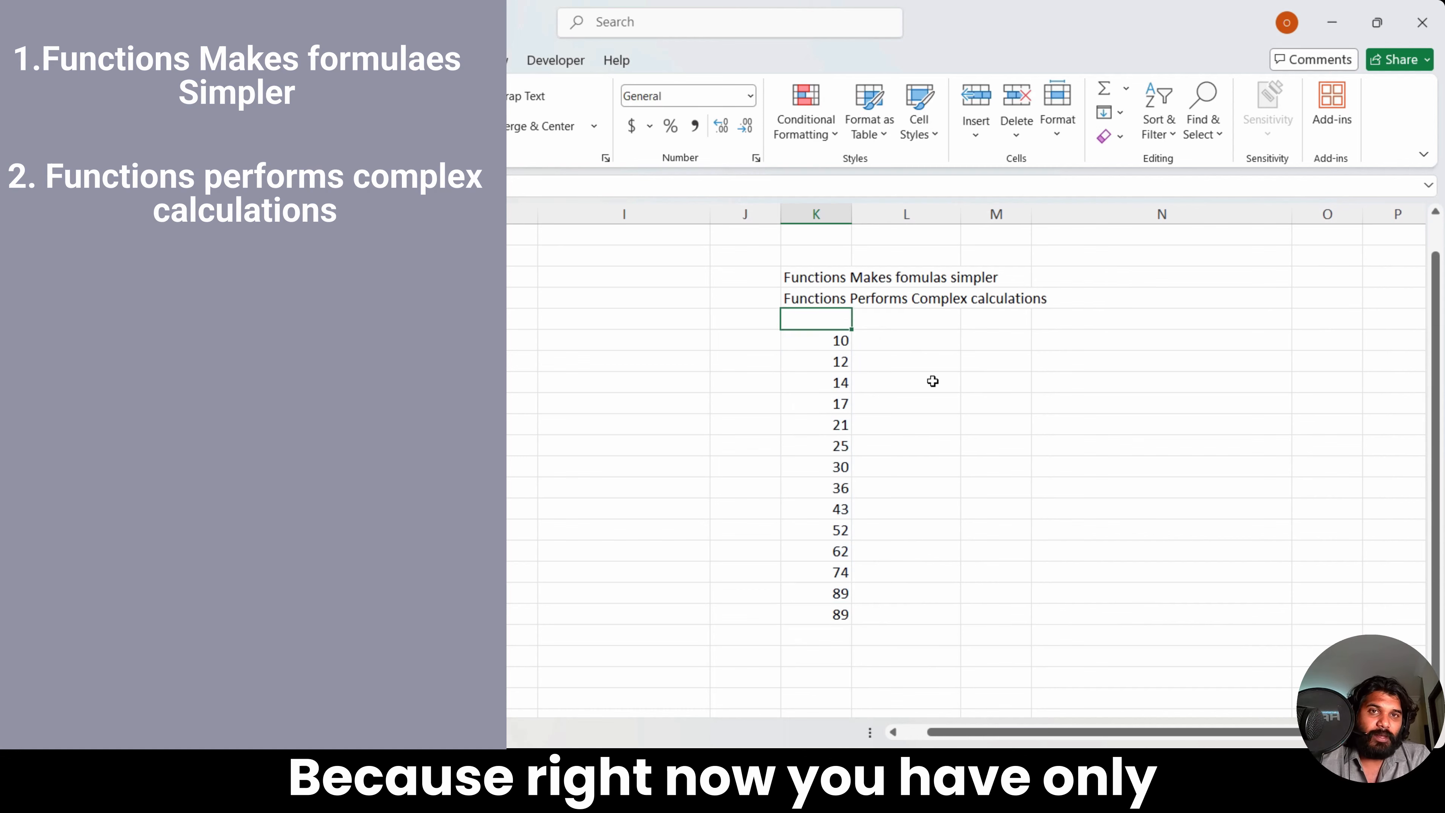
{"action": "key", "text": "Down"}
{"action": "key", "text": "shift+Down"}
{"action": "key", "text": "shift+Down"}
{"action": "key", "text": "shift+Down"}
{"action": "key", "text": "shift+Down"}
{"action": "key", "text": "shift+Down"}
{"action": "key", "text": "shift+Down"}
{"action": "key", "text": "shift+Down"}
{"action": "key", "text": "shift+Down"}
{"action": "key", "text": "shift+Down"}
{"action": "key", "text": "shift+Down"}
{"action": "key", "text": "shift+Down"}
{"action": "key", "text": "shift+Down"}
{"action": "key", "text": "shift+Down"}
{"action": "key", "text": "shift+Up"}
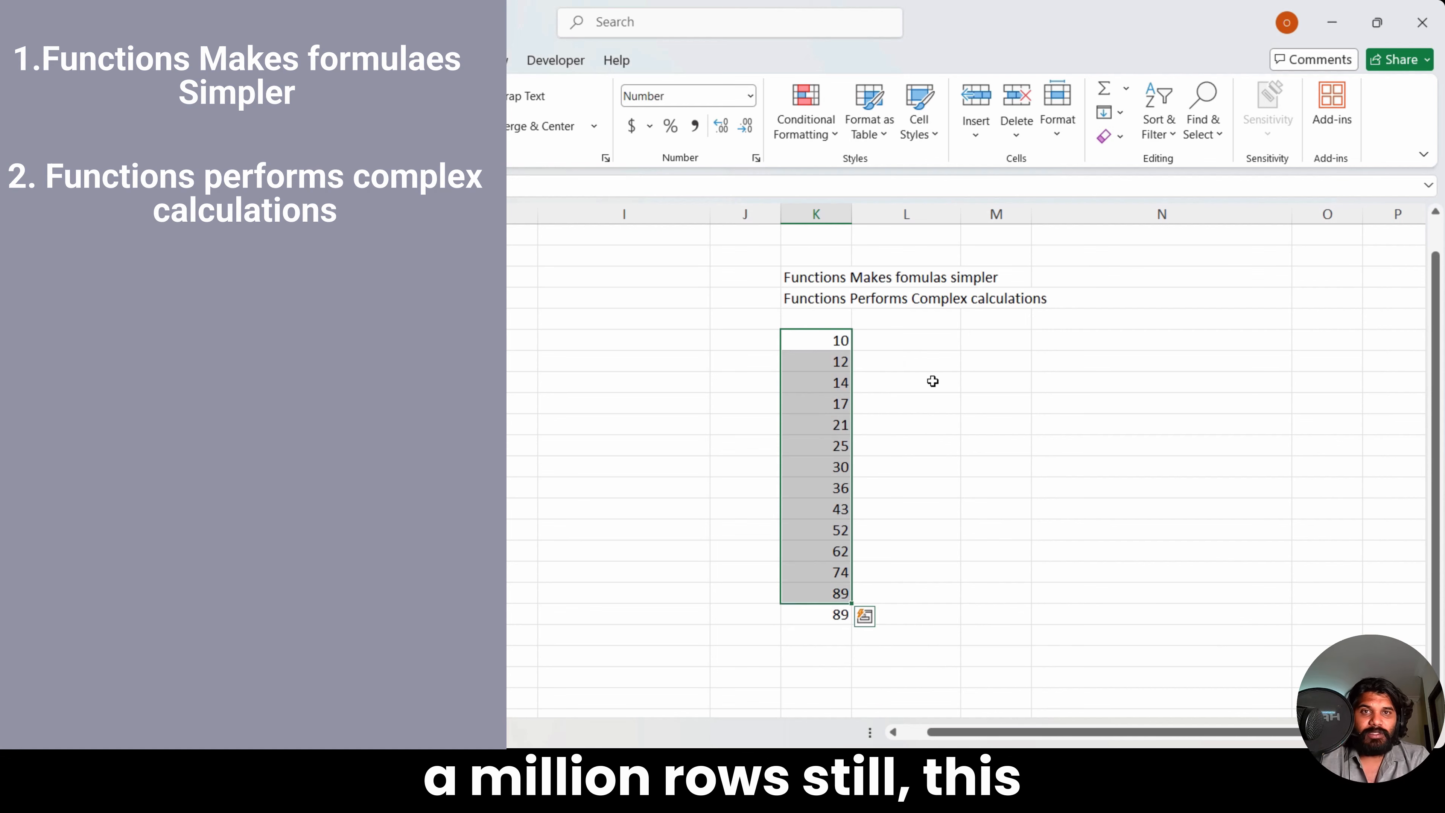
{"action": "key", "text": "Down"}
{"action": "key", "text": "Down"}
{"action": "key", "text": "Down"}
{"action": "key", "text": "Down"}
{"action": "key", "text": "Down"}
{"action": "key", "text": "Down"}
{"action": "key", "text": "Down"}
{"action": "key", "text": "Down"}
{"action": "key", "text": "Down"}
{"action": "key", "text": "Down"}
{"action": "key", "text": "Down"}
{"action": "key", "text": "Down"}
{"action": "key", "text": "Down"}
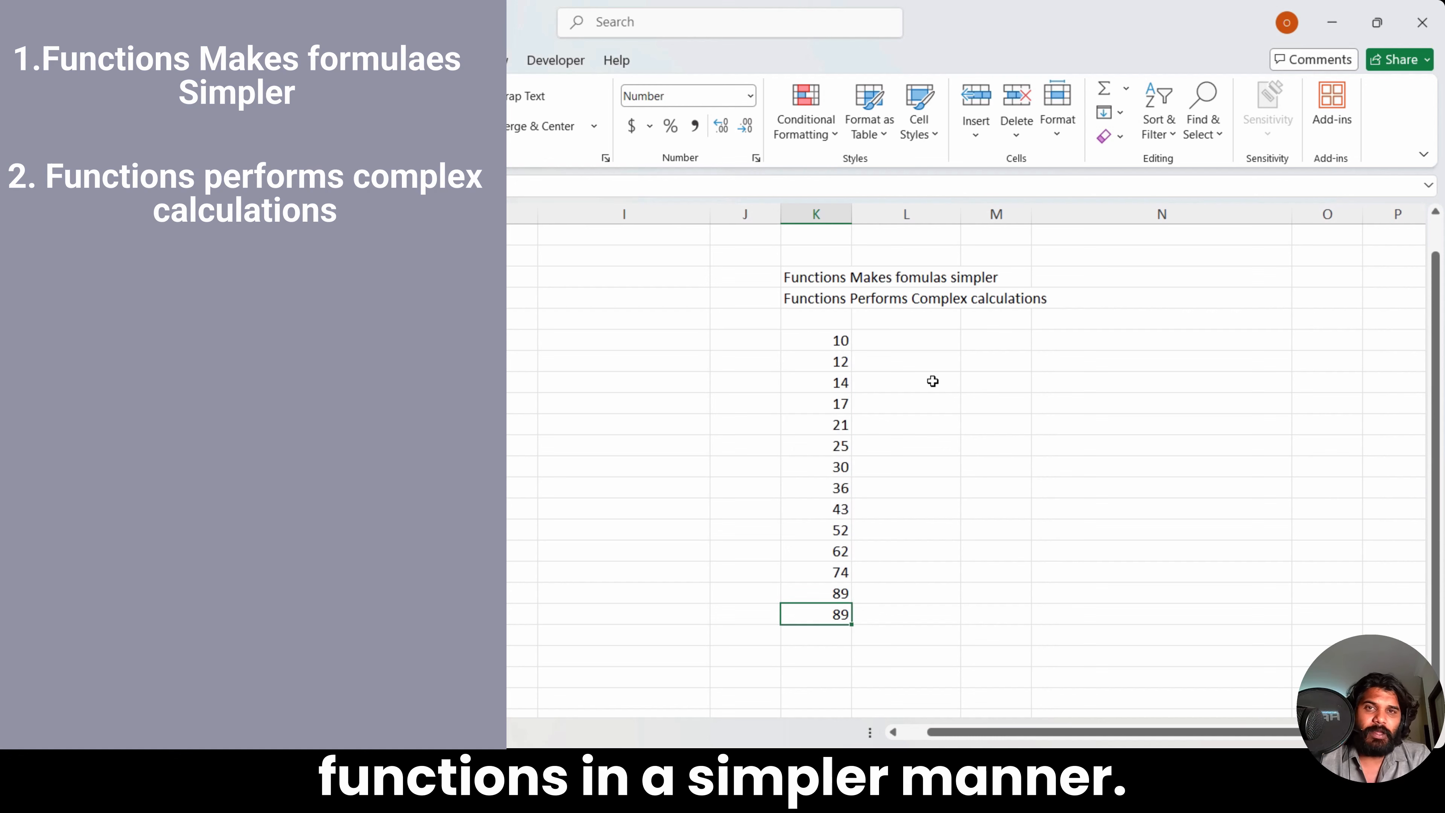
{"action": "key", "text": "Up"}
{"action": "key", "text": "Up"}
{"action": "key", "text": "Up"}
{"action": "key", "text": "Up"}
{"action": "key", "text": "Up"}
{"action": "key", "text": "Up"}
{"action": "key", "text": "Up"}
{"action": "key", "text": "Up"}
{"action": "key", "text": "Up"}
{"action": "key", "text": "Up"}
{"action": "key", "text": "Up"}
{"action": "key", "text": "Up"}
{"action": "key", "text": "Down"}
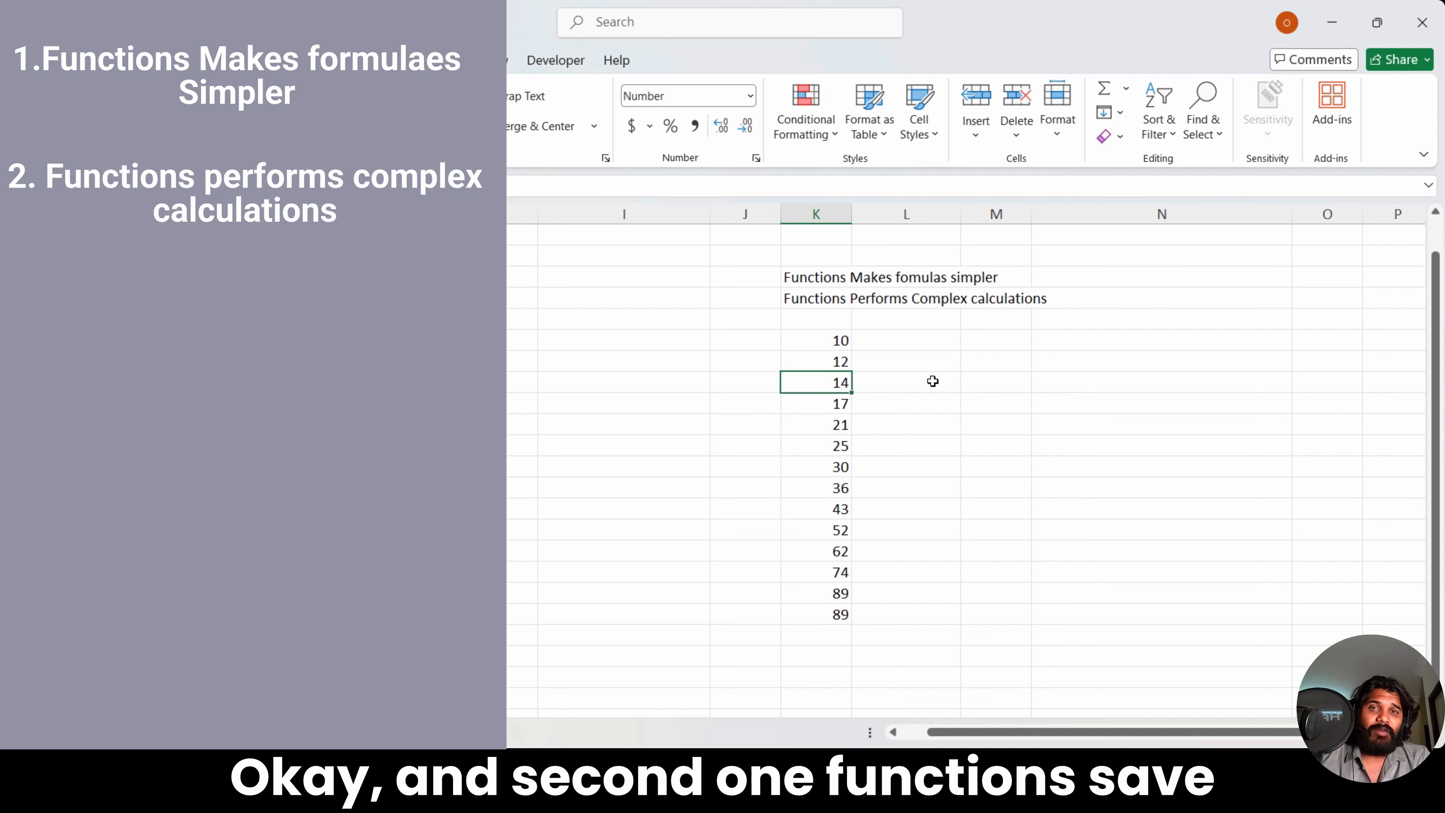
Step: Clear the MAX formula from K20 below the number list
{"action": "key", "text": "Down"}
{"action": "key", "text": "Down"}
{"action": "key", "text": "Down"}
{"action": "key", "text": "Down"}
{"action": "key", "text": "Down"}
{"action": "key", "text": "Down"}
{"action": "key", "text": "Down"}
{"action": "key", "text": "Down"}
{"action": "key", "text": "Down"}
{"action": "key", "text": "Down"}
{"action": "key", "text": "Down"}
{"action": "key", "text": "Delete"}
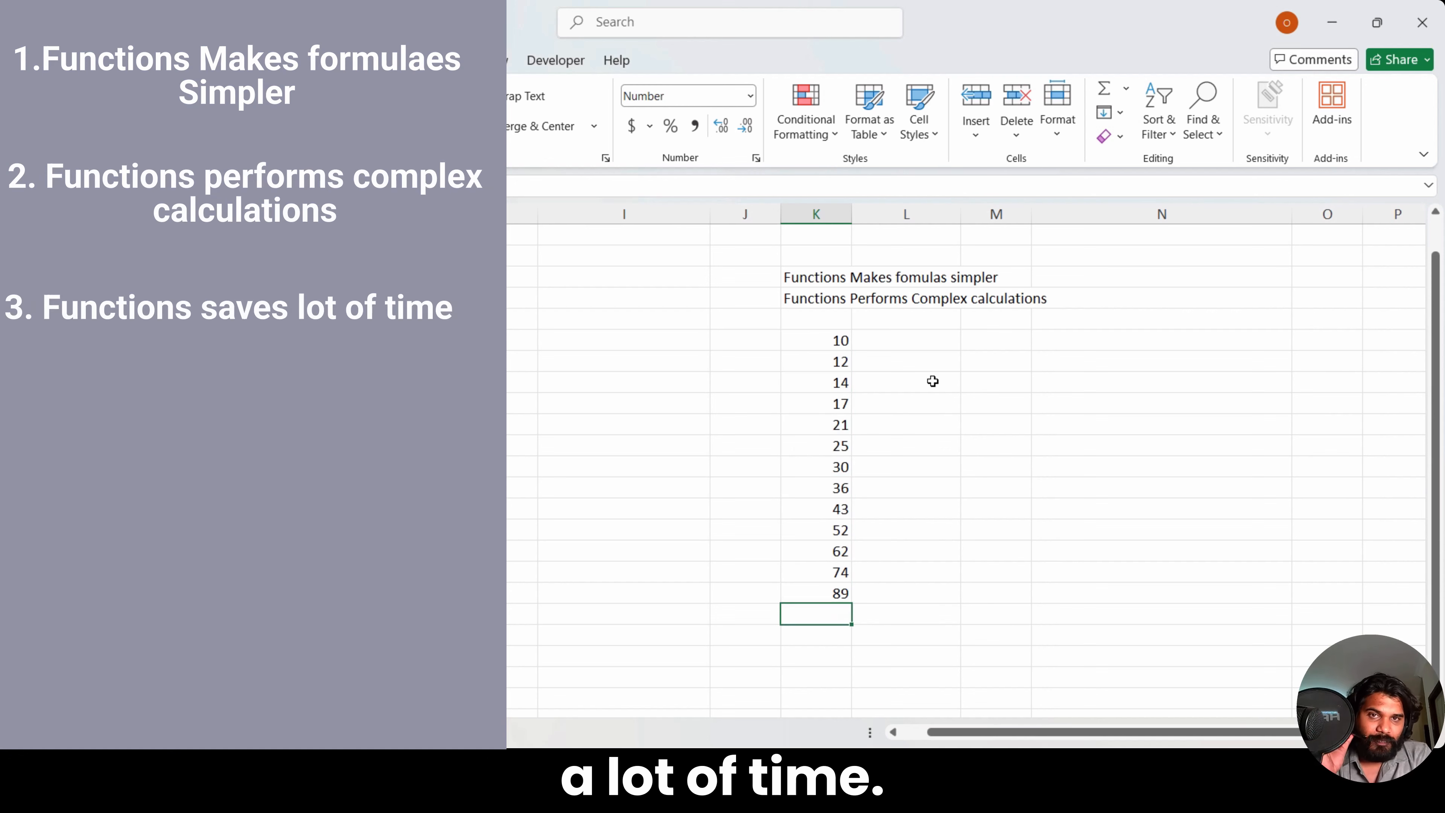
Step: Enter the inconsistently capitalized sample text "DaTa Analyst" in L7
{"action": "key", "text": "Up"}
{"action": "key", "text": "Up"}
{"action": "key", "text": "Up"}
{"action": "key", "text": "Up"}
{"action": "key", "text": "Up"}
{"action": "key", "text": "Up"}
{"action": "key", "text": "Up"}
{"action": "key", "text": "Right"}
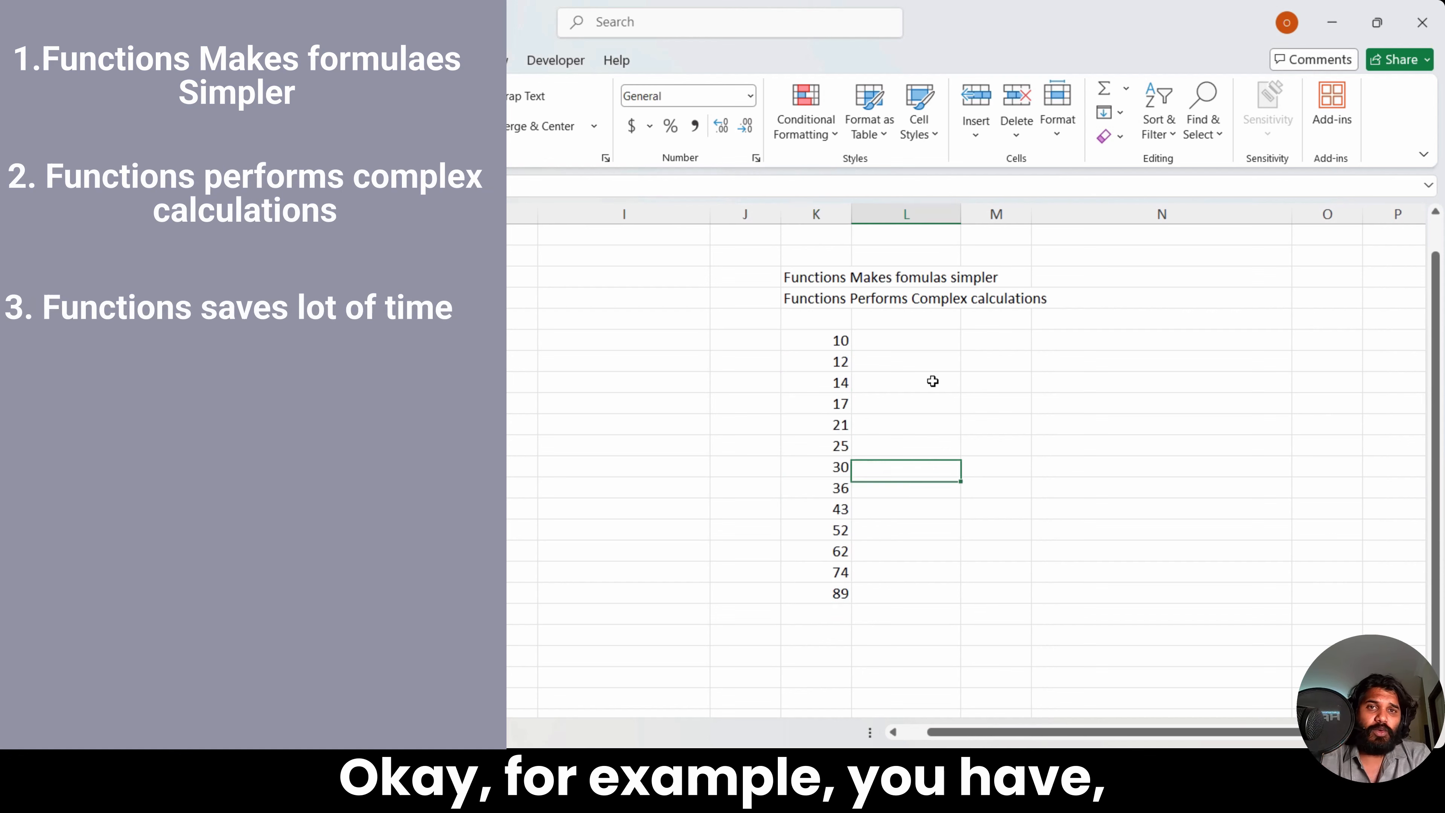
{"action": "key", "text": "Up"}
{"action": "key", "text": "Up"}
{"action": "key", "text": "Up"}
{"action": "key", "text": "Up"}
{"action": "key", "text": "Up"}
{"action": "key", "text": "Up"}
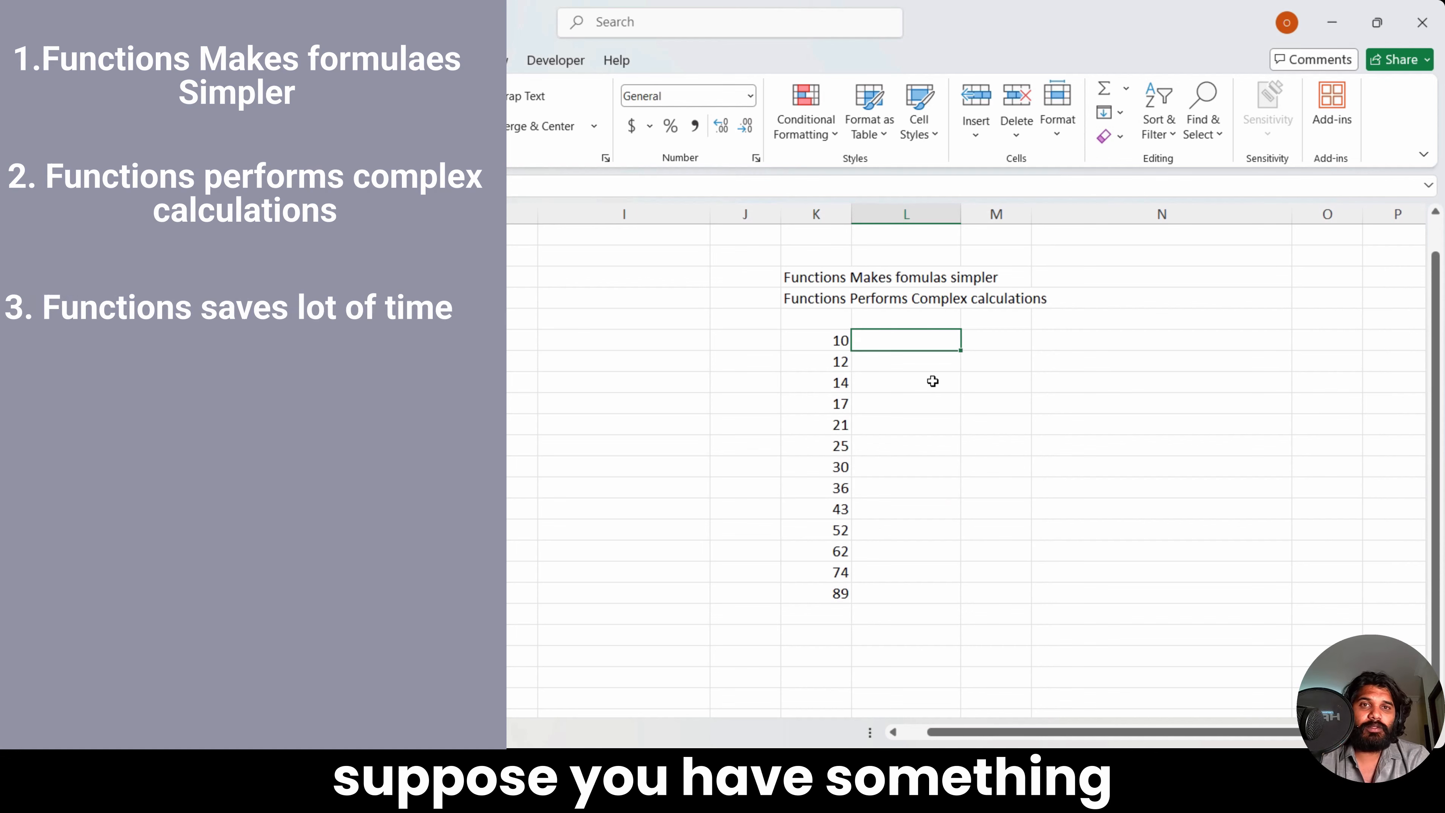
{"action": "type", "text": "DaTa Ana"}
{"action": "key", "text": "BackSpace"}
{"action": "key", "text": "BackSpace"}
{"action": "type", "text": "nalyst"}
{"action": "key", "text": "Return"}
{"action": "type", "text": "DATA anal"}
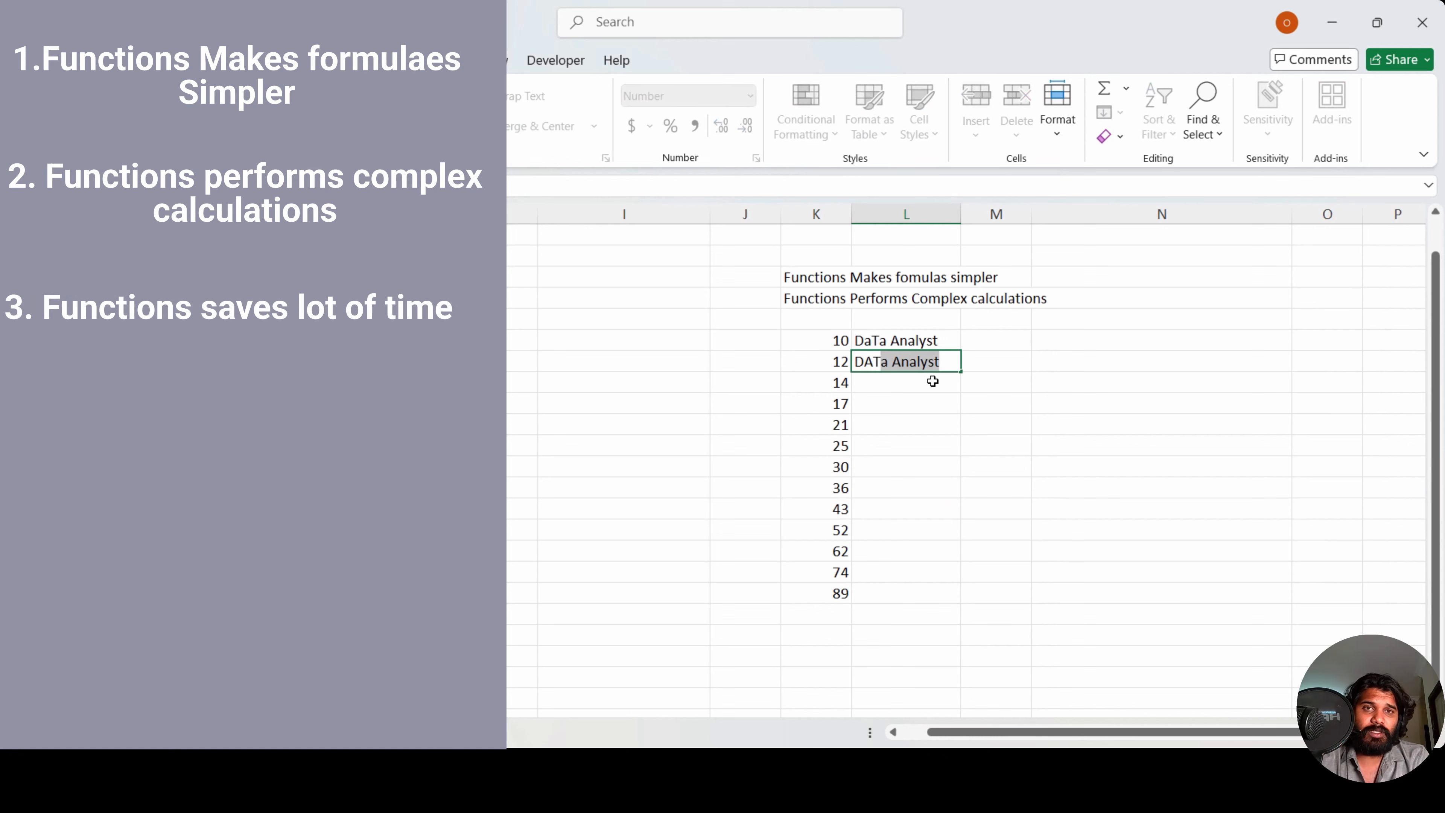
{"action": "type", "text": "lyst"}
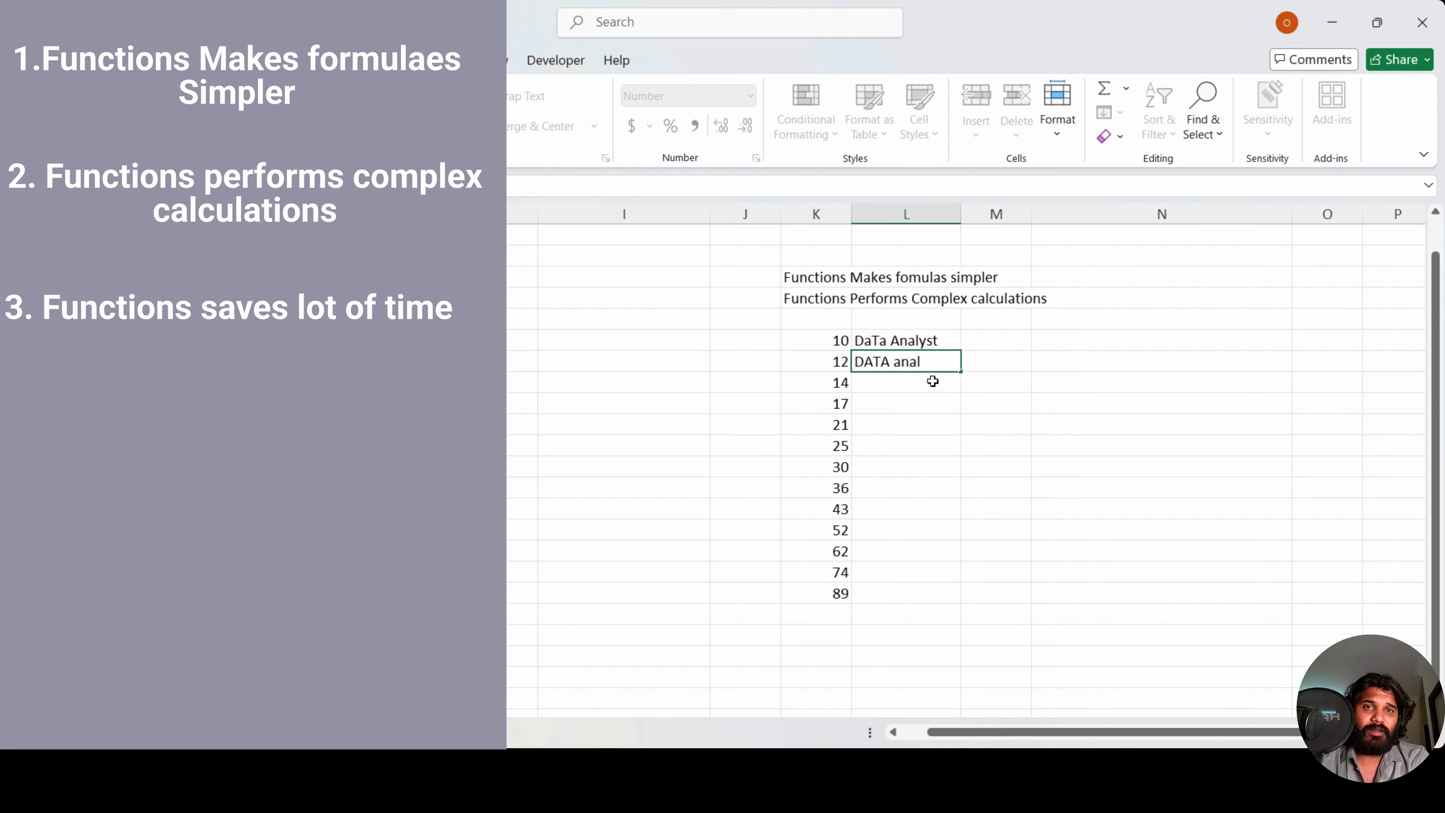
{"action": "key", "text": "BackSpace"}
{"action": "key", "text": "BackSpace"}
{"action": "key", "text": "BackSpace"}
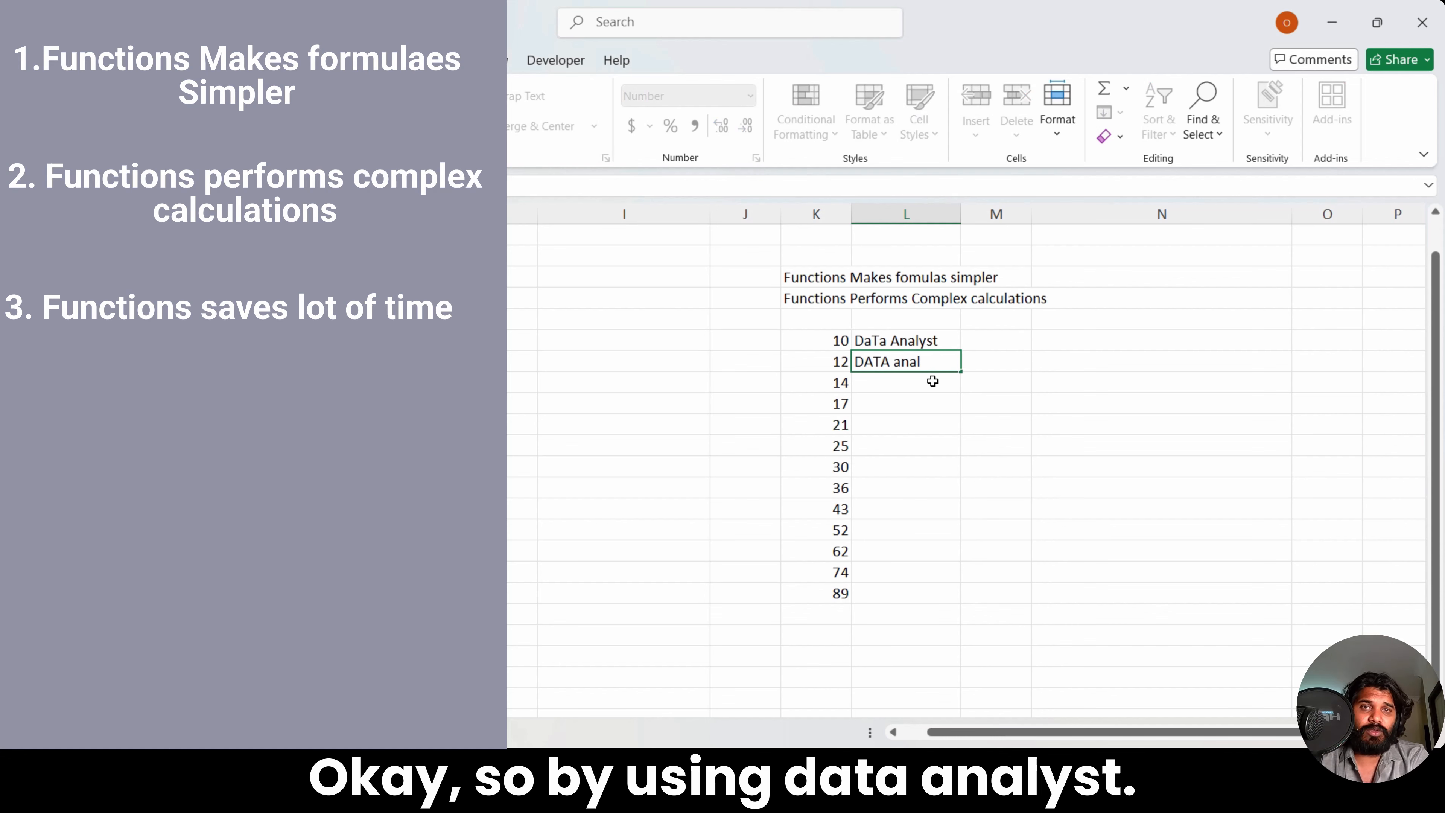
{"action": "key", "text": "ctrl+Return"}
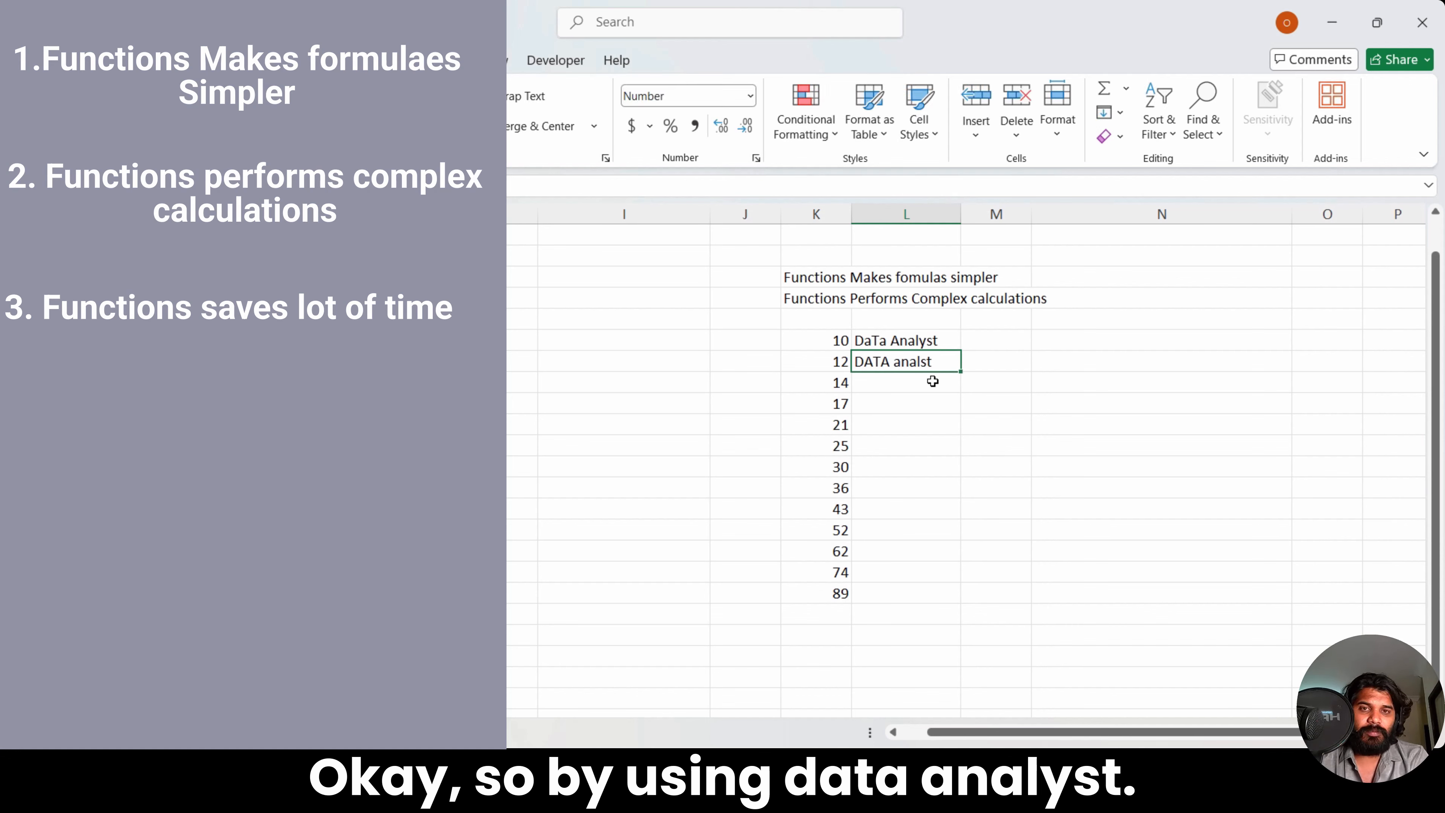
{"action": "key", "text": "F2"}
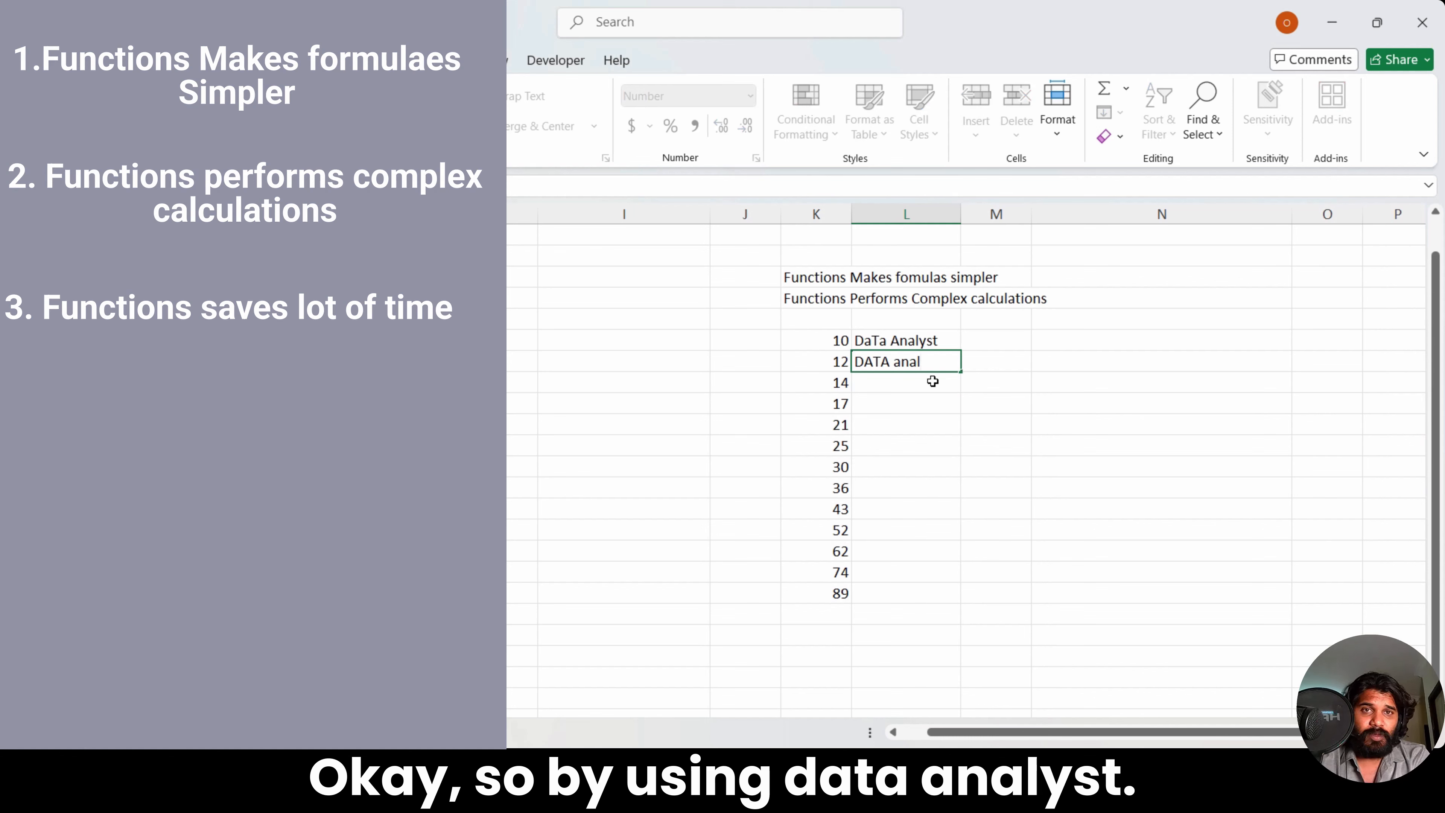
{"action": "key", "text": "Escape"}
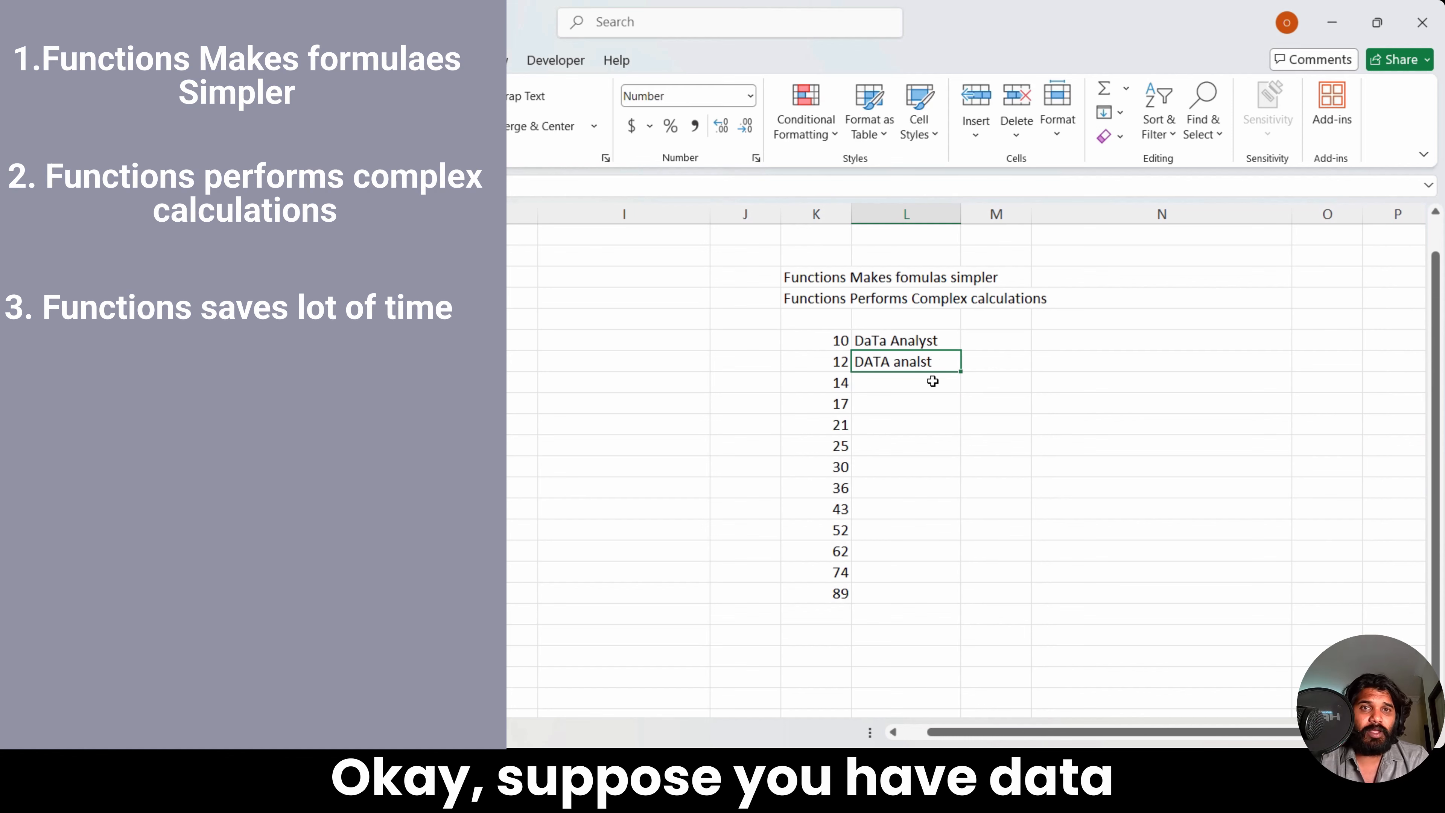
{"action": "key", "text": "Delete"}
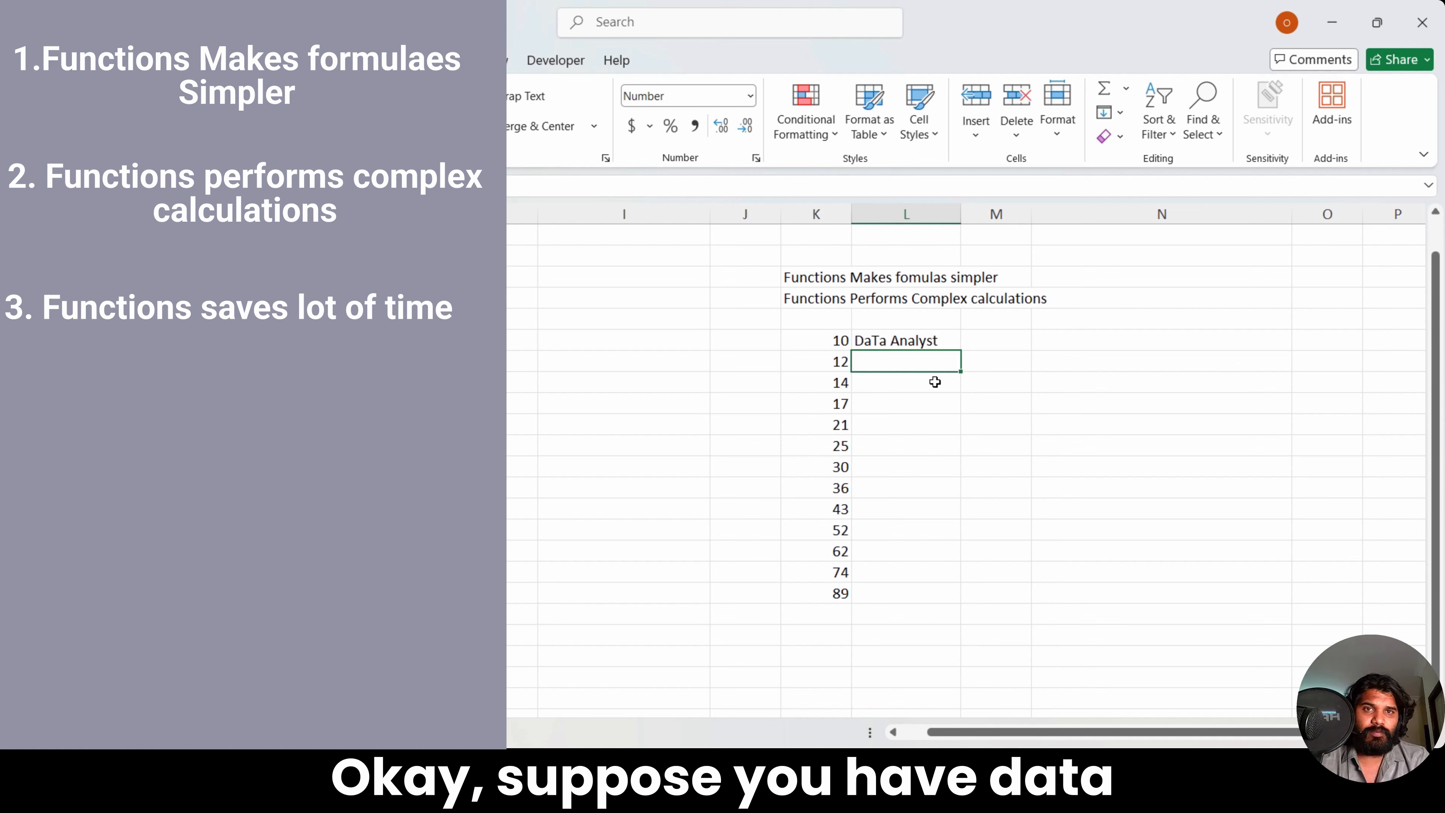
Step: Enter two more inconsistently capitalized samples: "Data ANalyst" in L8 and "DatA Analyst" in L9
{"action": "type", "text": "Data "}
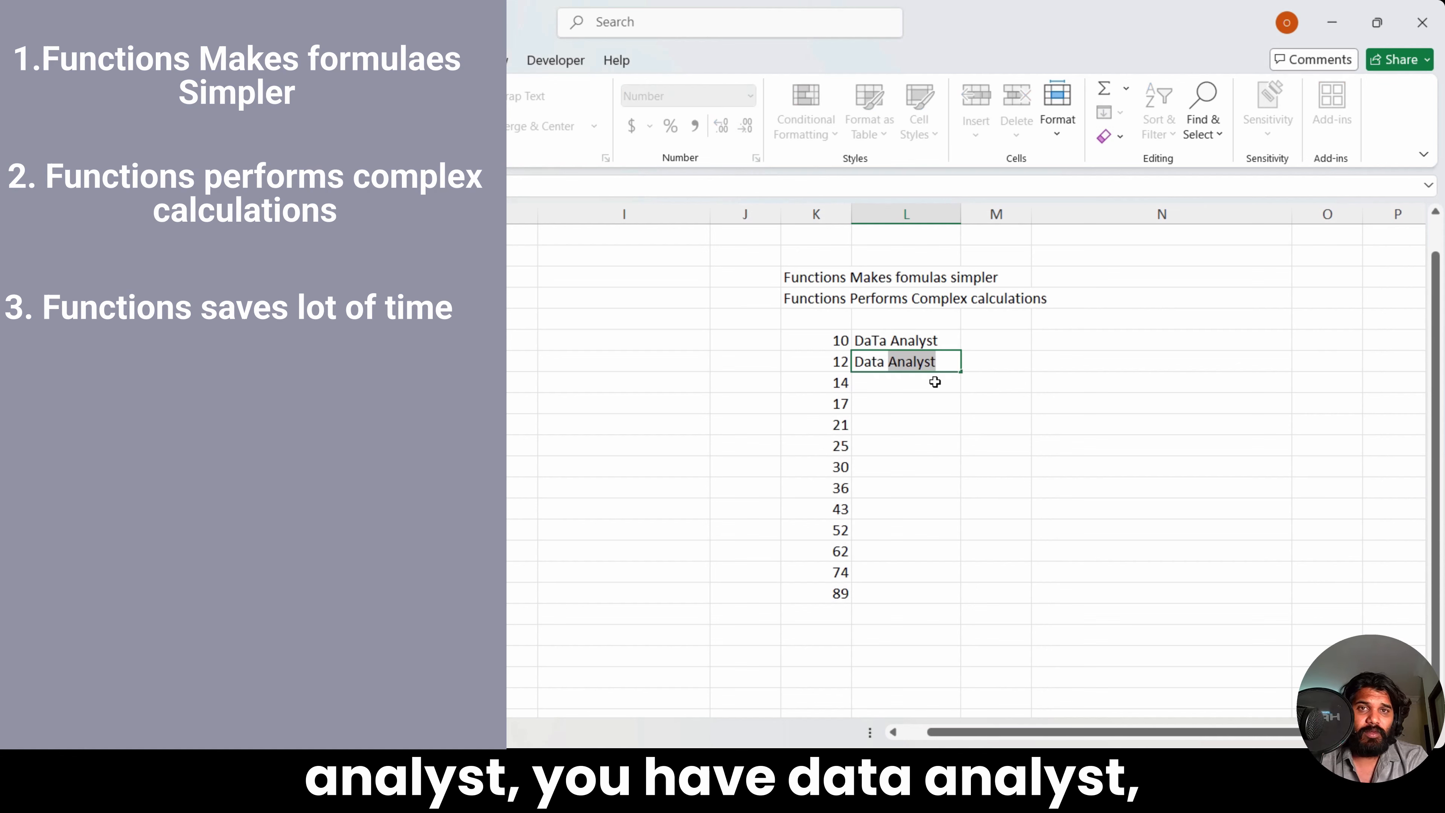
{"action": "type", "text": "ANalyst"}
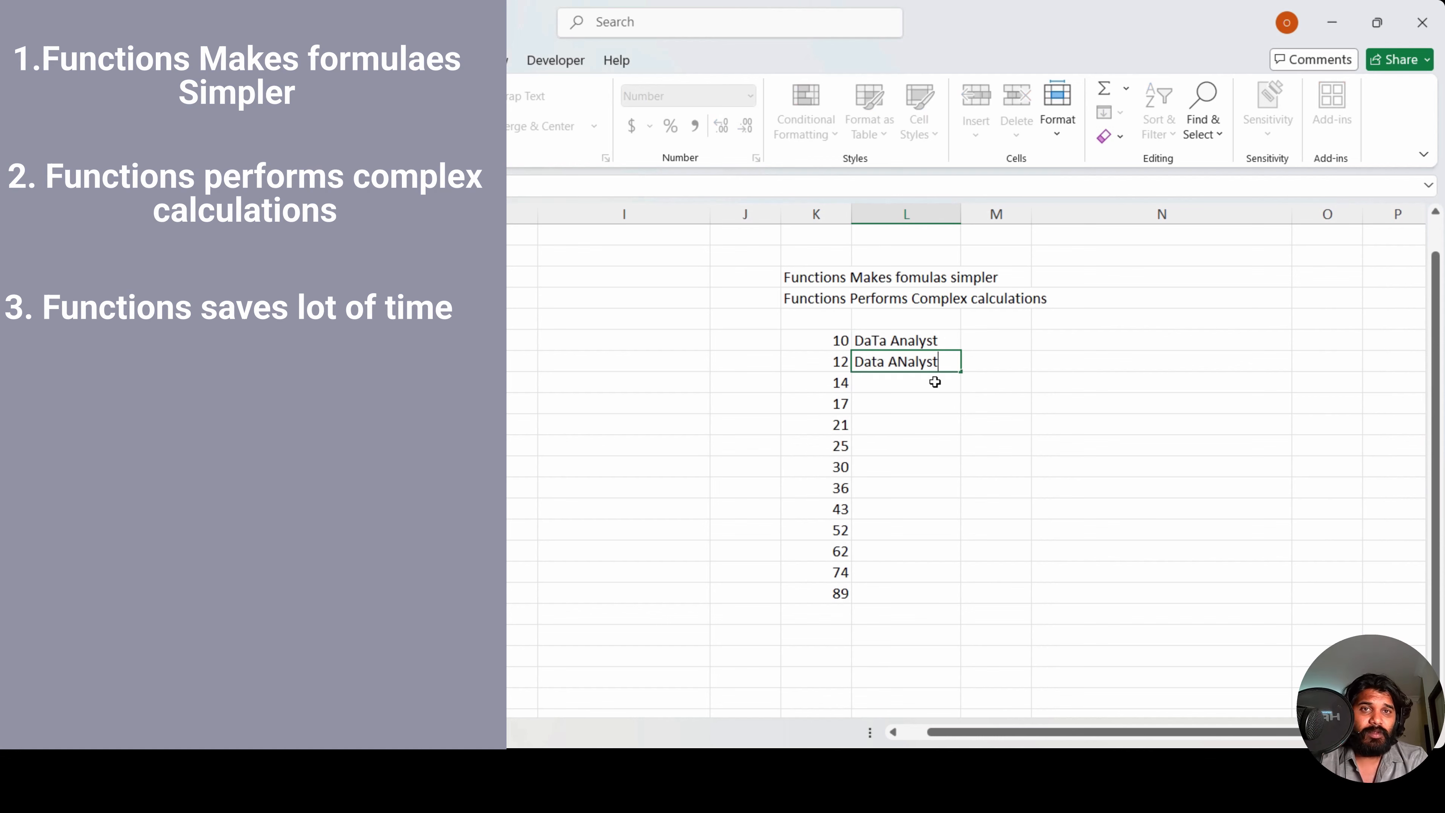
{"action": "key", "text": "Return"}
{"action": "type", "text": "DatA A"}
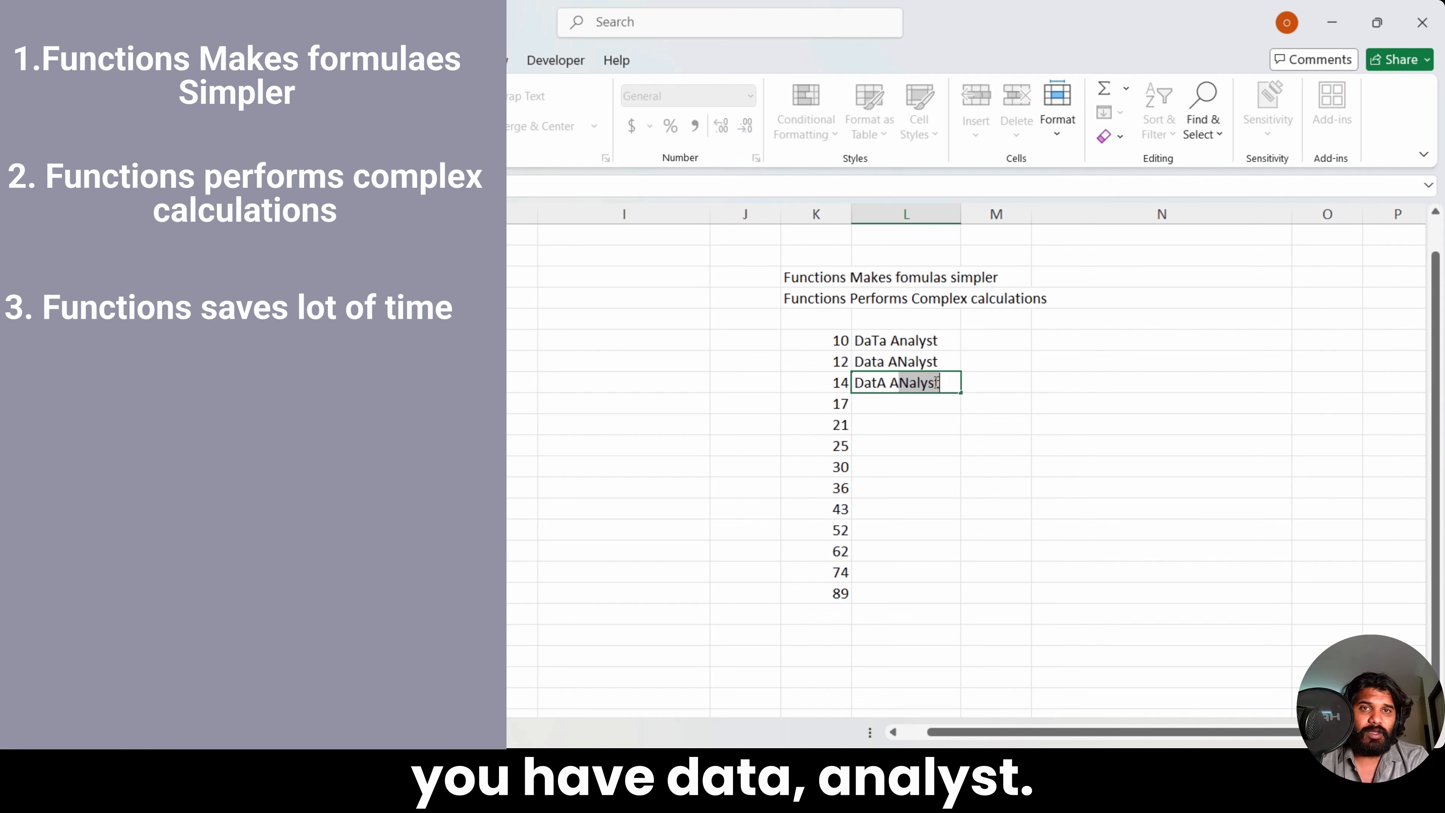
{"action": "type", "text": "anl"}
{"action": "key", "text": "BackSpace"}
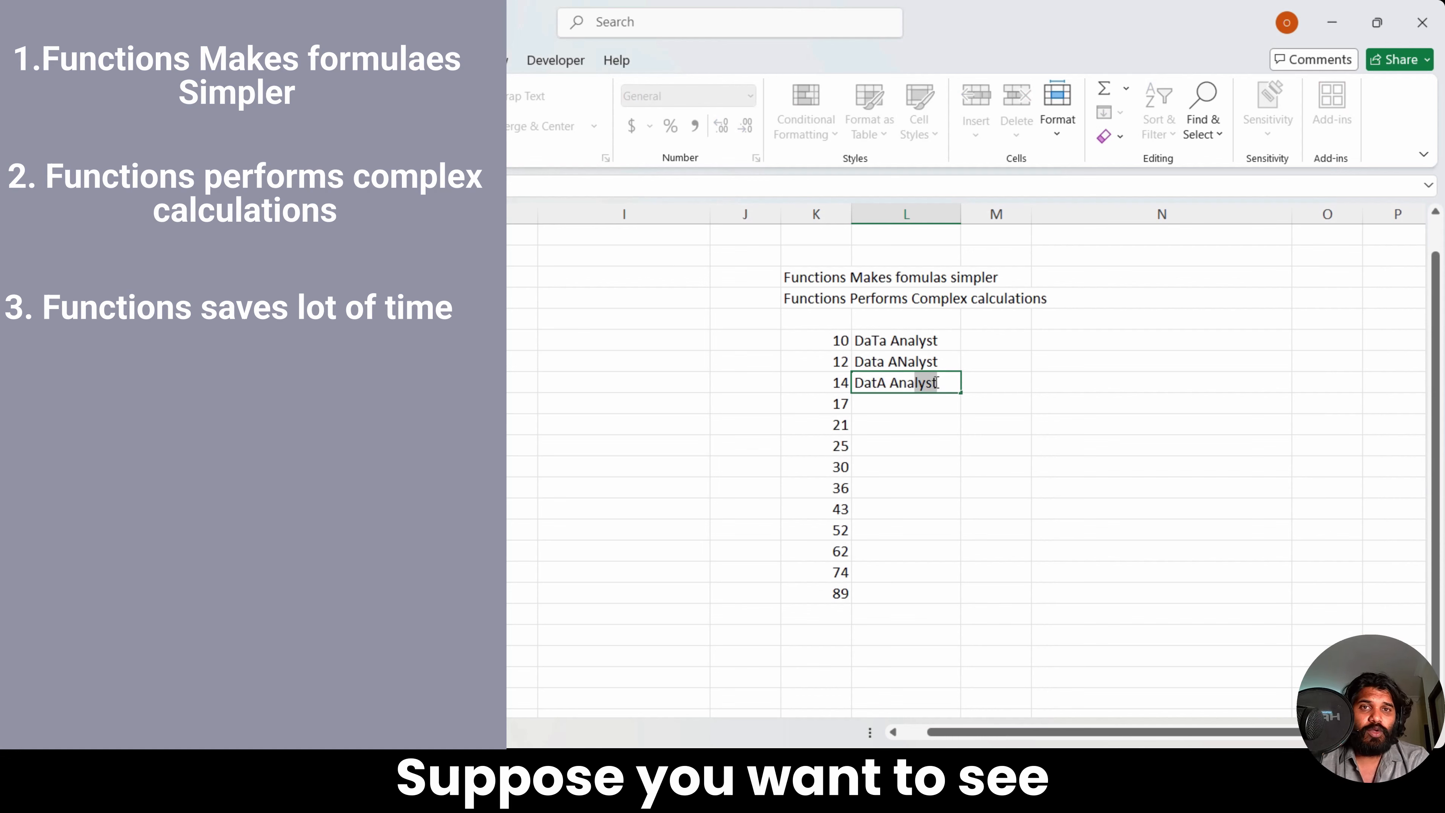
{"action": "key", "text": "Return"}
{"action": "key", "text": "Up"}
{"action": "key", "text": "Up"}
{"action": "key", "text": "Up"}
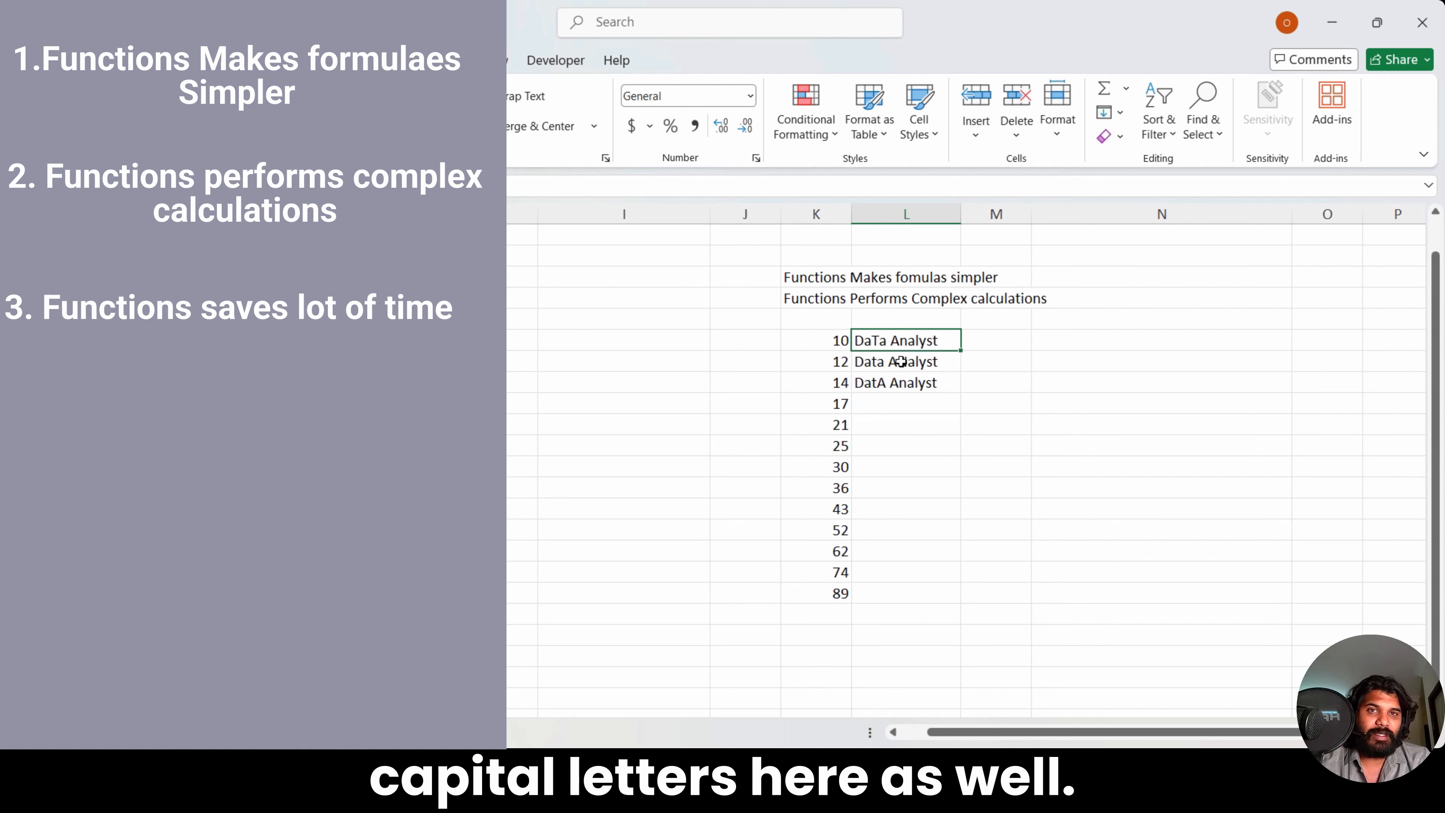
Step: Convert the text in L7 to proper case in M7 with =PROPER(L7)
{"action": "left_click", "coordinate": [987, 341]}
{"action": "type", "text": "="}
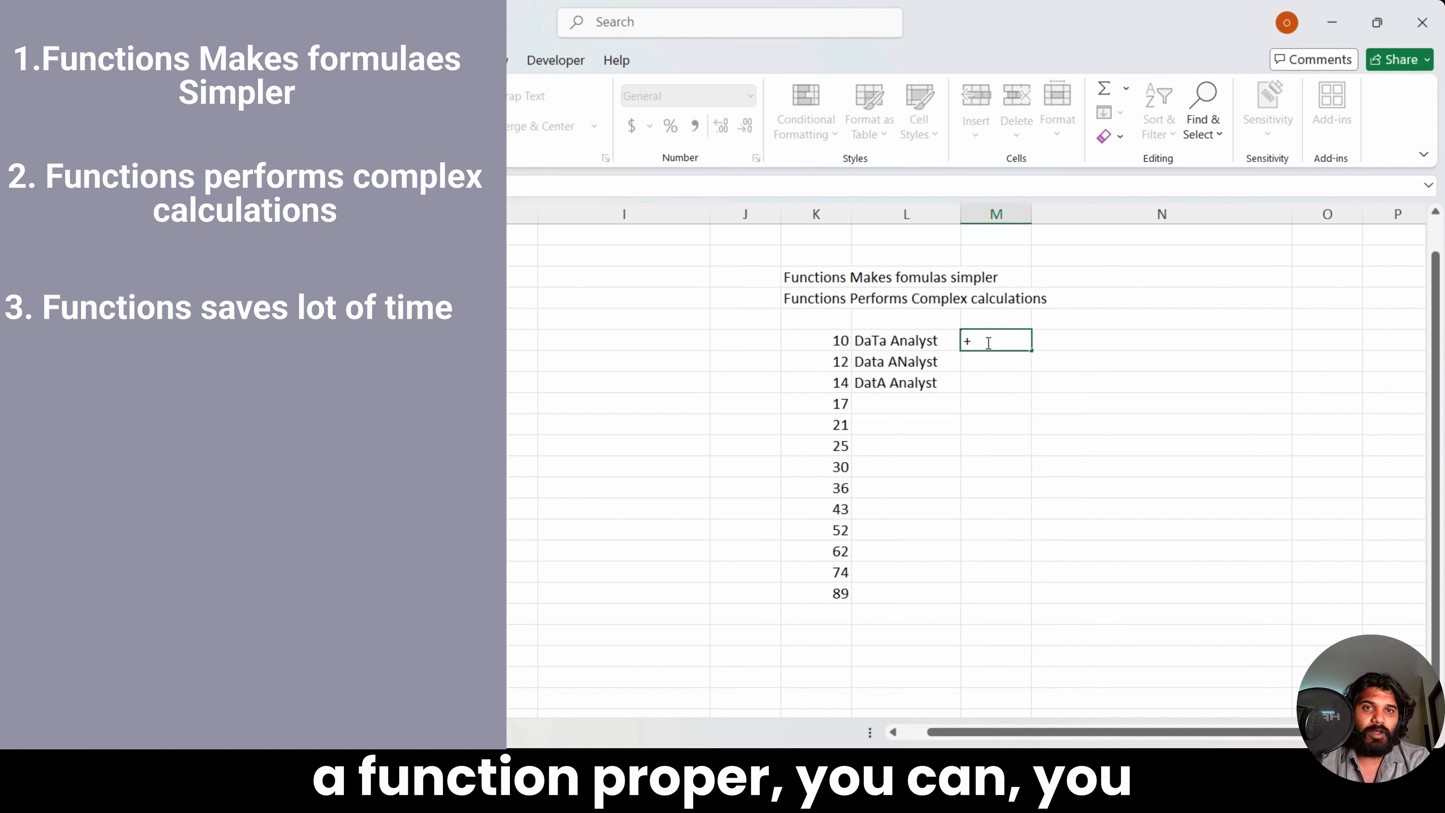
{"action": "type", "text": "PROPER("}
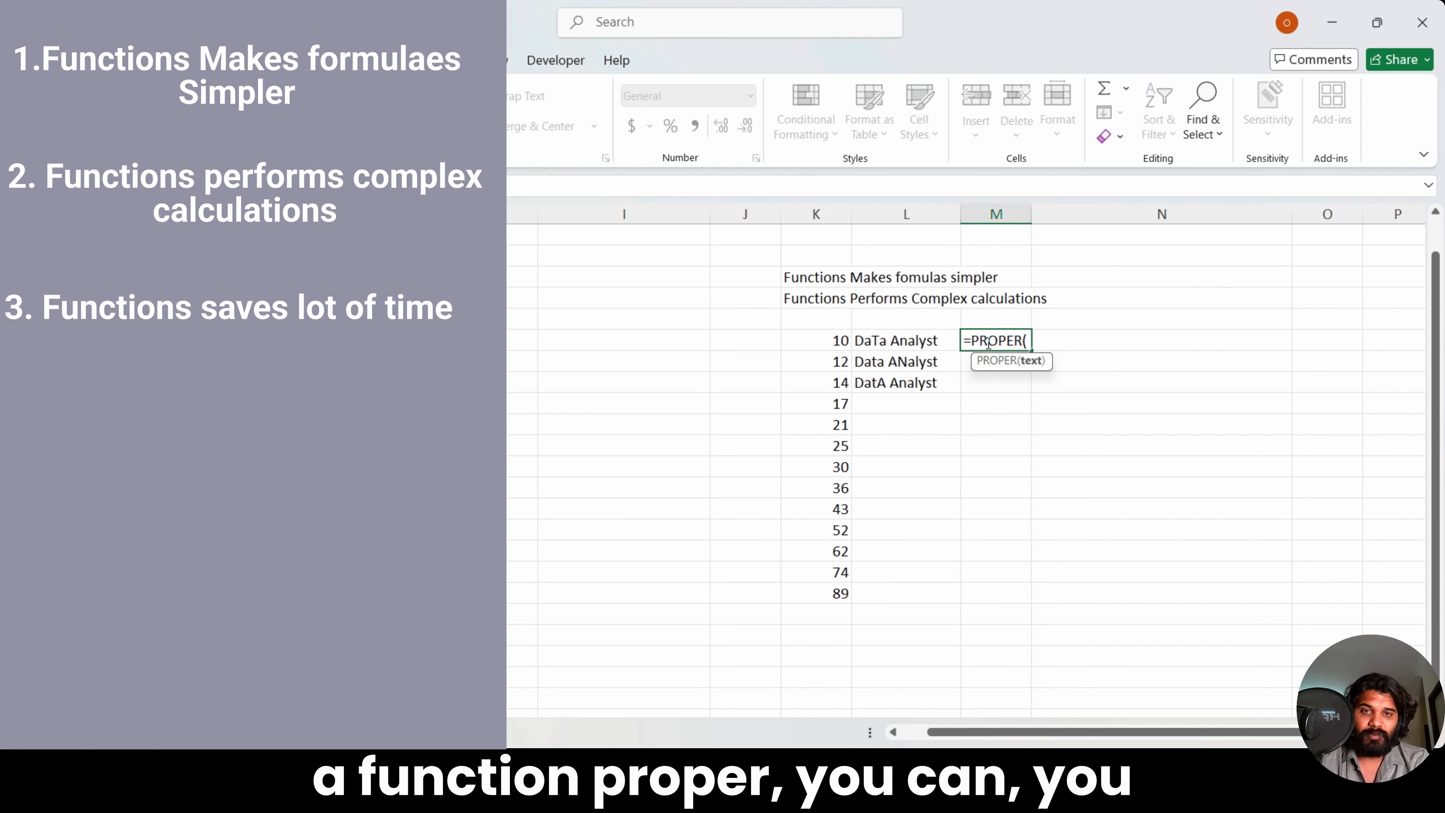
{"action": "key", "text": "Down"}
{"action": "key", "text": "Left"}
{"action": "key", "text": "Up"}
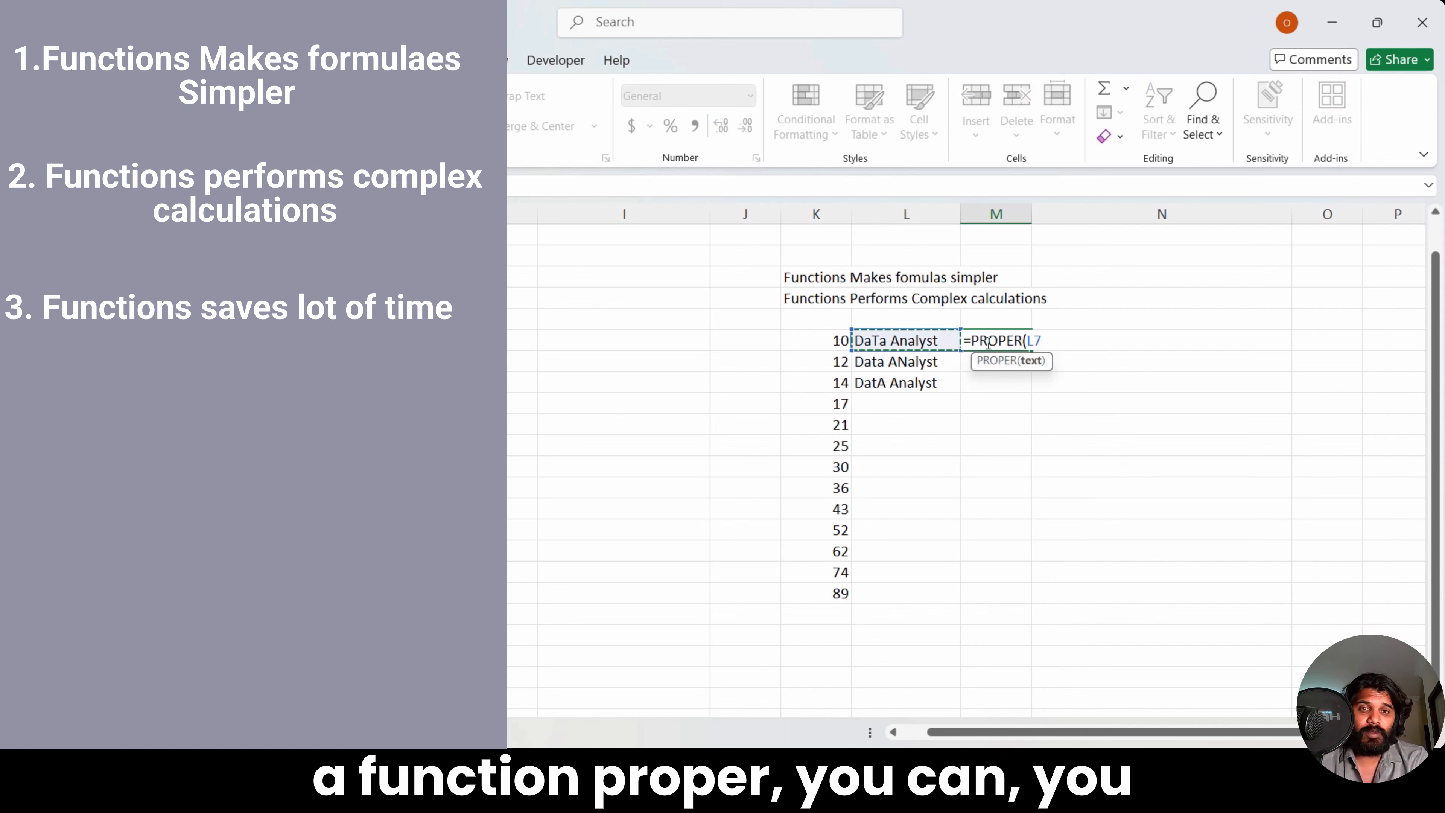
{"action": "type", "text": ")"}
{"action": "key", "text": "Return"}
{"action": "left_click", "coordinate": [988, 341]}
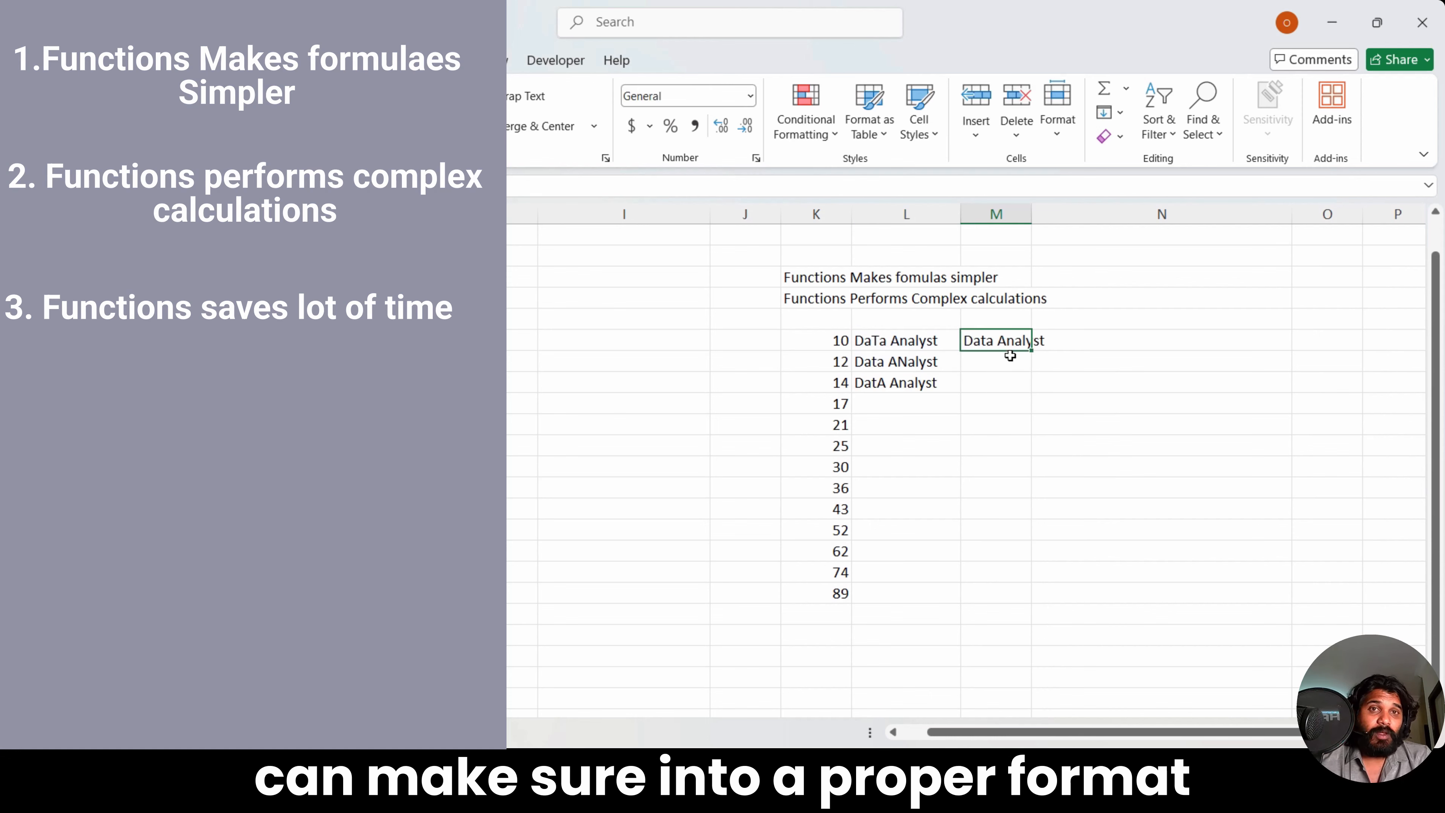
Step: Autofit column M to its text and fill the PROPER formula from M7 down to M9
{"action": "double_click", "coordinate": [1031, 210]}
{"action": "left_click_drag", "start_coordinate": [1049, 350], "coordinate": [1045, 394]}
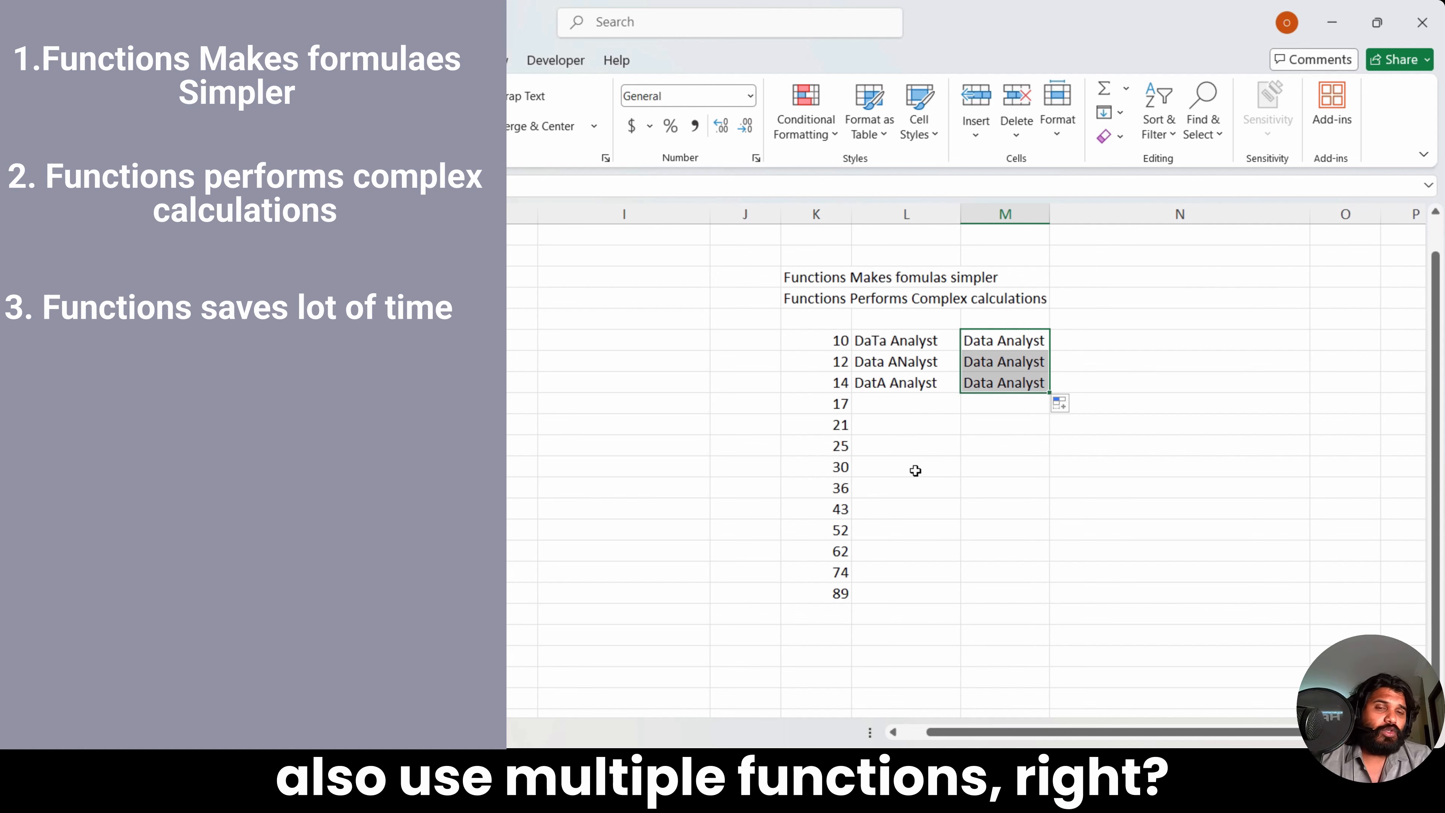
{"action": "left_click", "coordinate": [906, 441]}
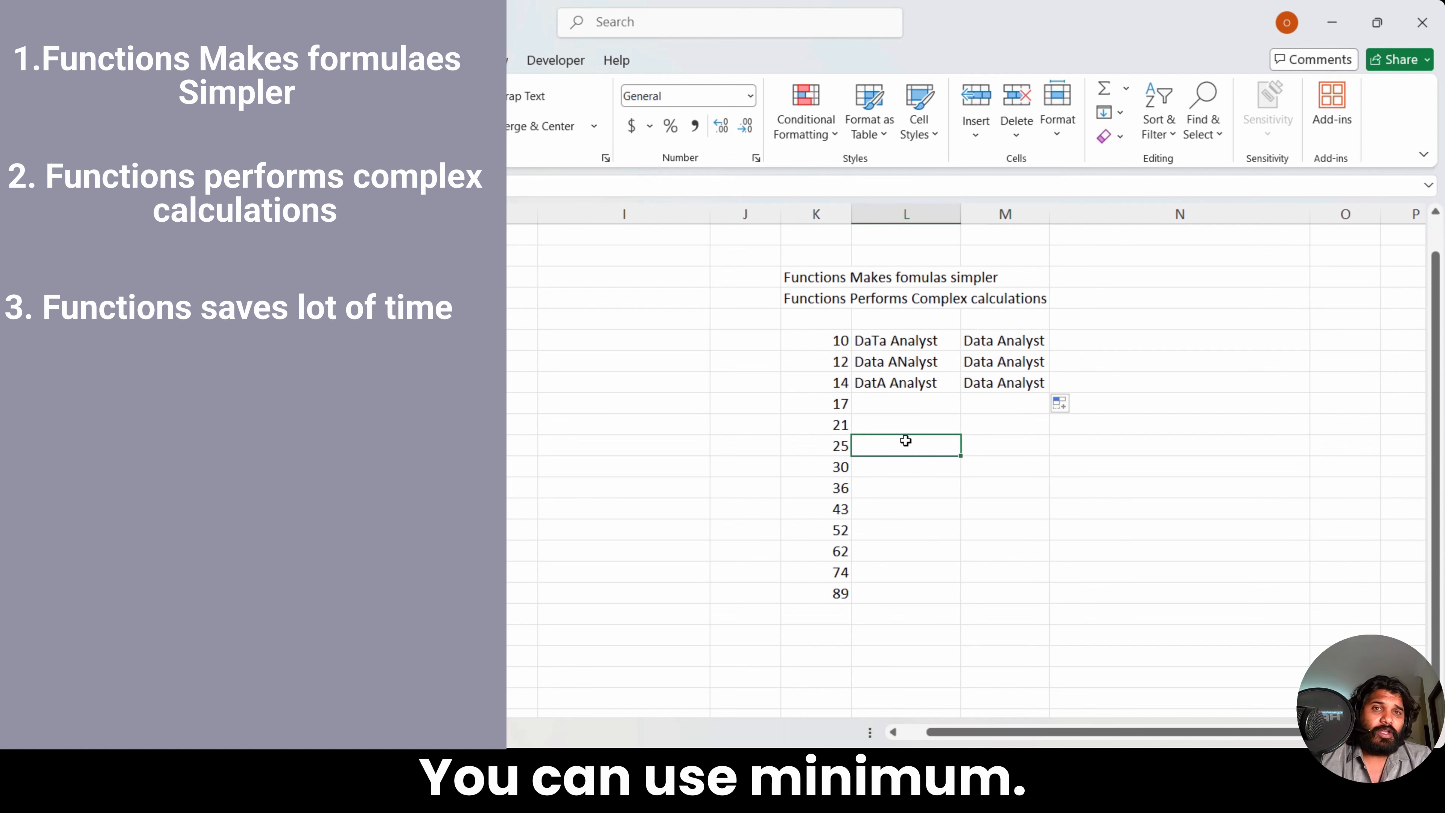
Step: Find the minimum of the number series in column K with a MIN formula in K20
{"action": "key", "text": "Right"}
{"action": "key", "text": "Down"}
{"action": "key", "text": "Down"}
{"action": "key", "text": "Down"}
{"action": "key", "text": "Down"}
{"action": "key", "text": "Down"}
{"action": "key", "text": "Down"}
{"action": "key", "text": "Down"}
{"action": "key", "text": "Down"}
{"action": "key", "text": "Left"}
{"action": "key", "text": "Left"}
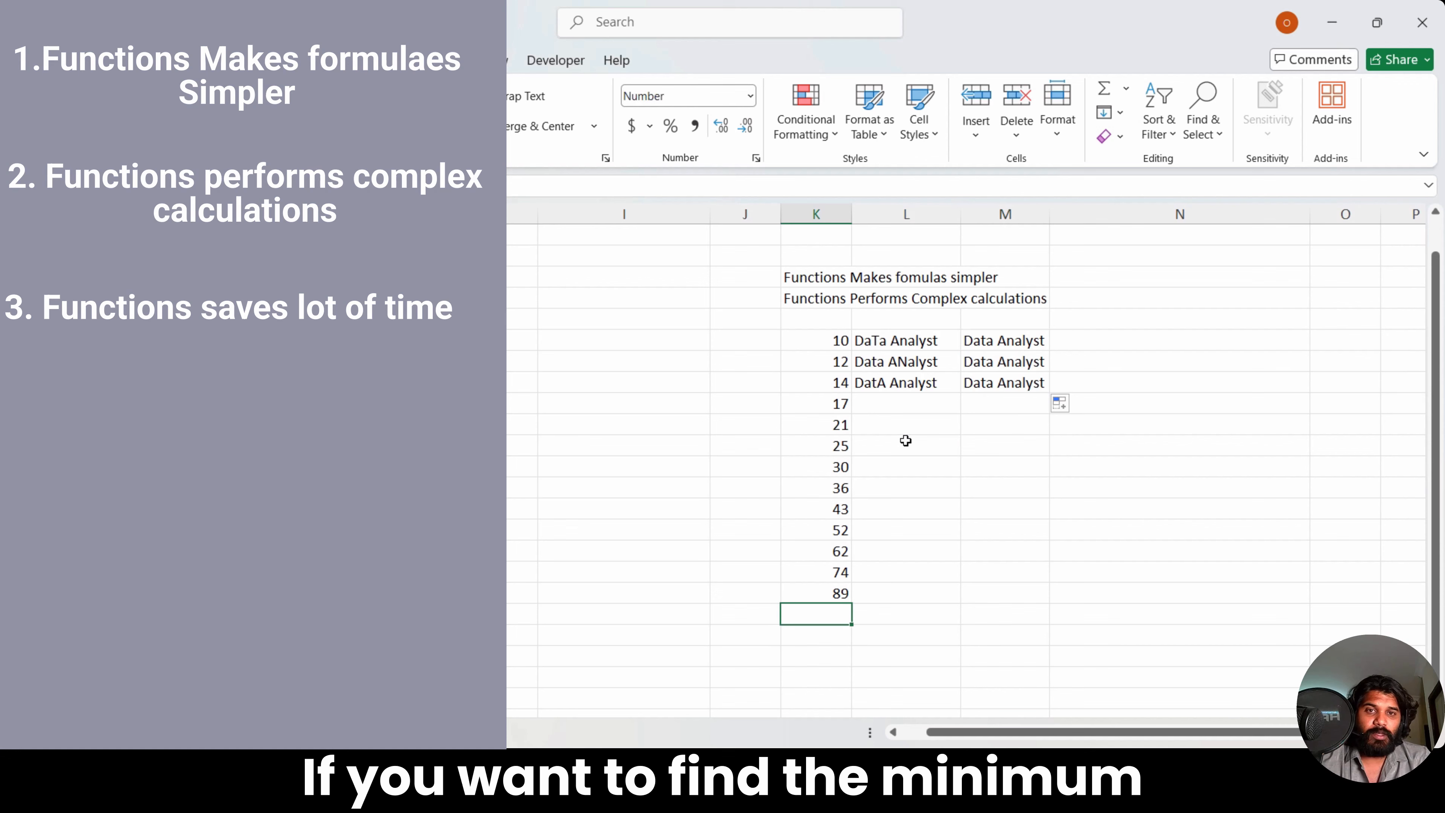
{"action": "type", "text": "=min("}
{"action": "key", "text": "Up"}
{"action": "key", "text": "Up"}
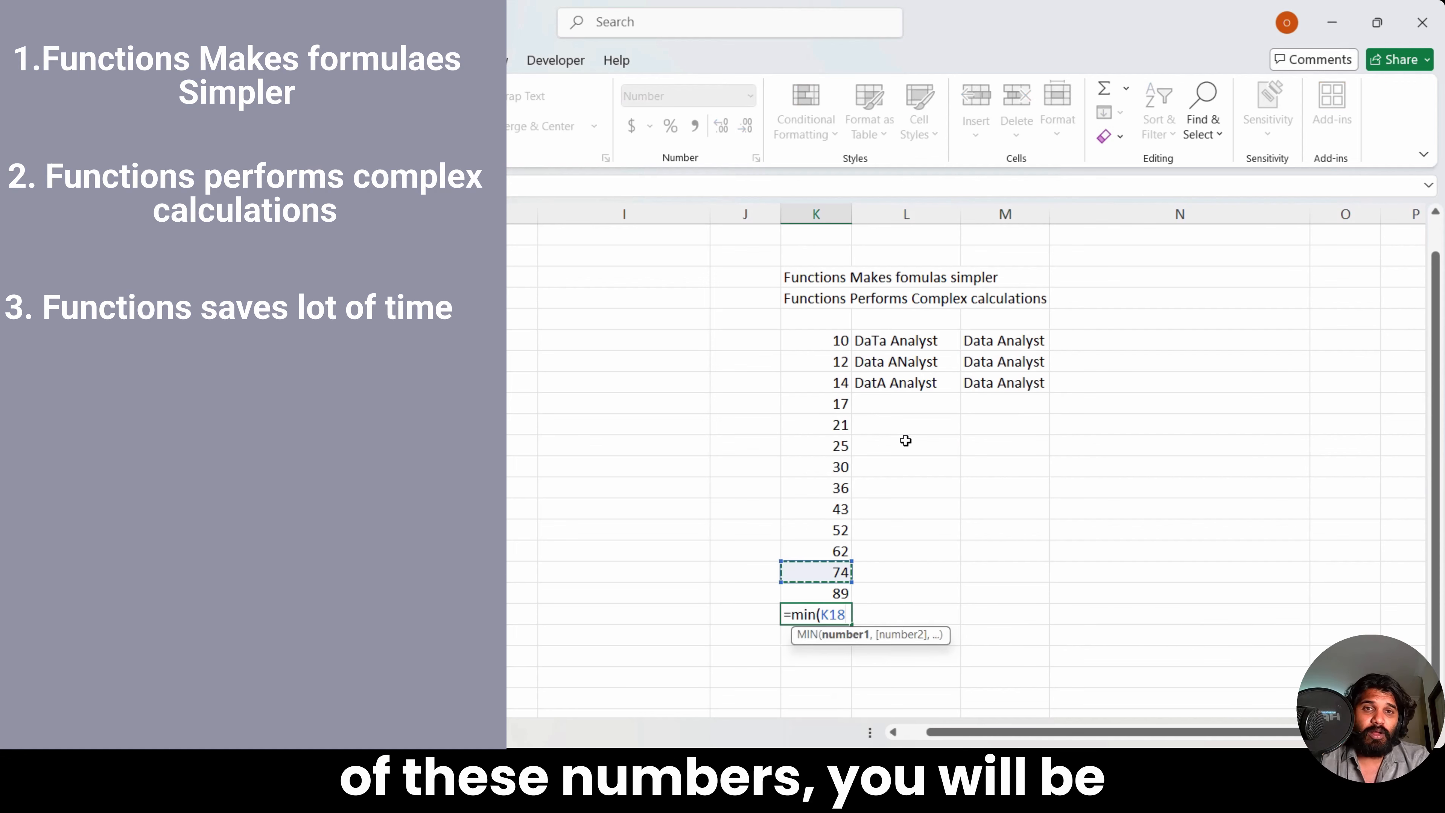
{"action": "key", "text": "shift+Down"}
{"action": "key", "text": "shift+Up"}
{"action": "key", "text": "shift+Up"}
{"action": "key", "text": "shift+Up"}
{"action": "key", "text": "shift+Up"}
{"action": "key", "text": "shift+Up"}
{"action": "key", "text": "shift+Up"}
{"action": "key", "text": "shift+Up"}
{"action": "key", "text": "shift+Up"}
{"action": "key", "text": "shift+Up"}
{"action": "key", "text": "shift+Up"}
{"action": "key", "text": "shift+Up"}
{"action": "key", "text": "Return"}
{"action": "key", "text": "Up"}
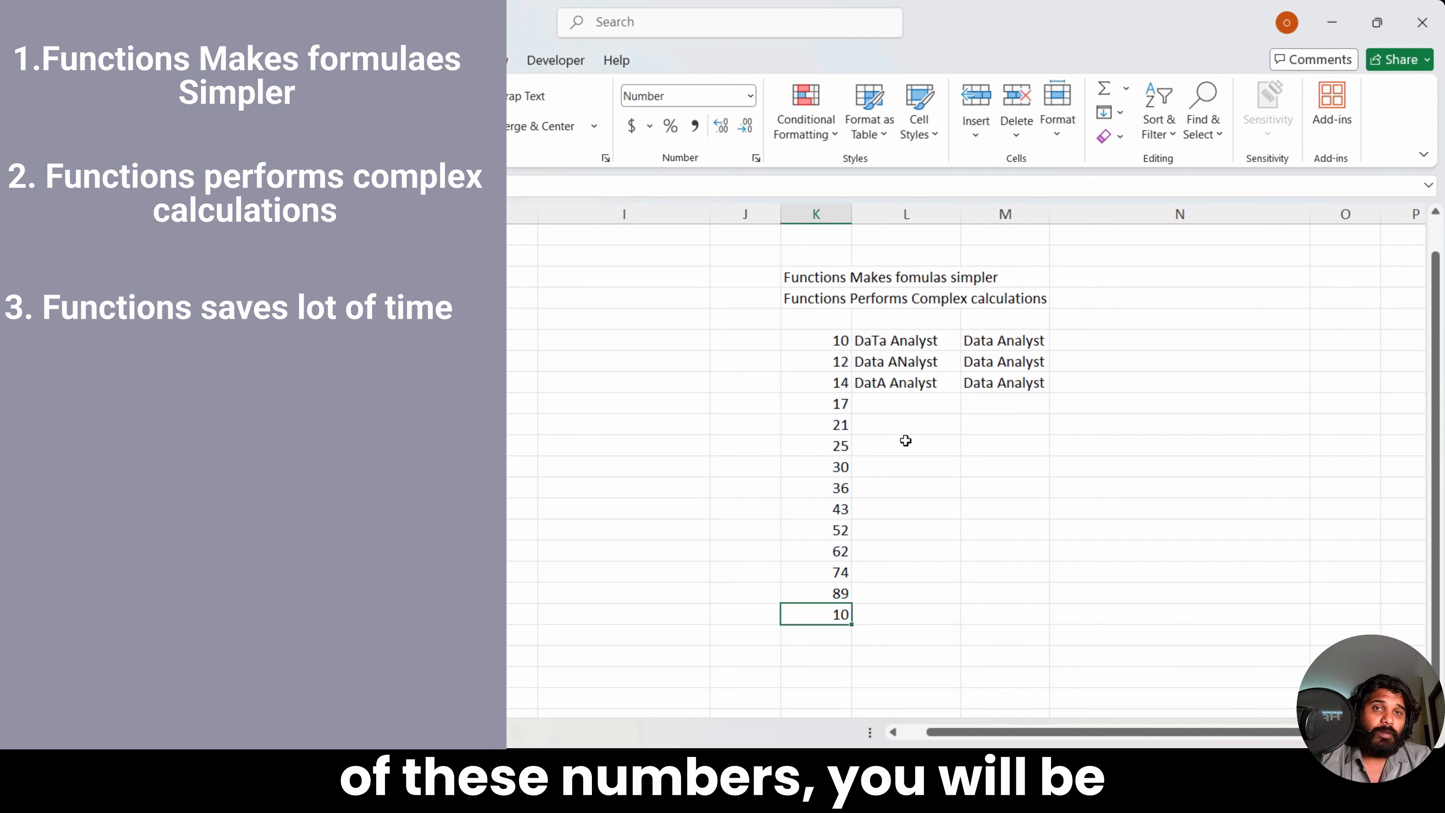
Step: Clear all the function examples from K4:M21
{"action": "key", "text": "Up"}
{"action": "key", "text": "Up"}
{"action": "key", "text": "Up"}
{"action": "key", "text": "Up"}
{"action": "key", "text": "Up"}
{"action": "key", "text": "Up"}
{"action": "key", "text": "Up"}
{"action": "key", "text": "Up"}
{"action": "key", "text": "Up"}
{"action": "key", "text": "Up"}
{"action": "key", "text": "Up"}
{"action": "key", "text": "Up"}
{"action": "key", "text": "Up"}
{"action": "key", "text": "Up"}
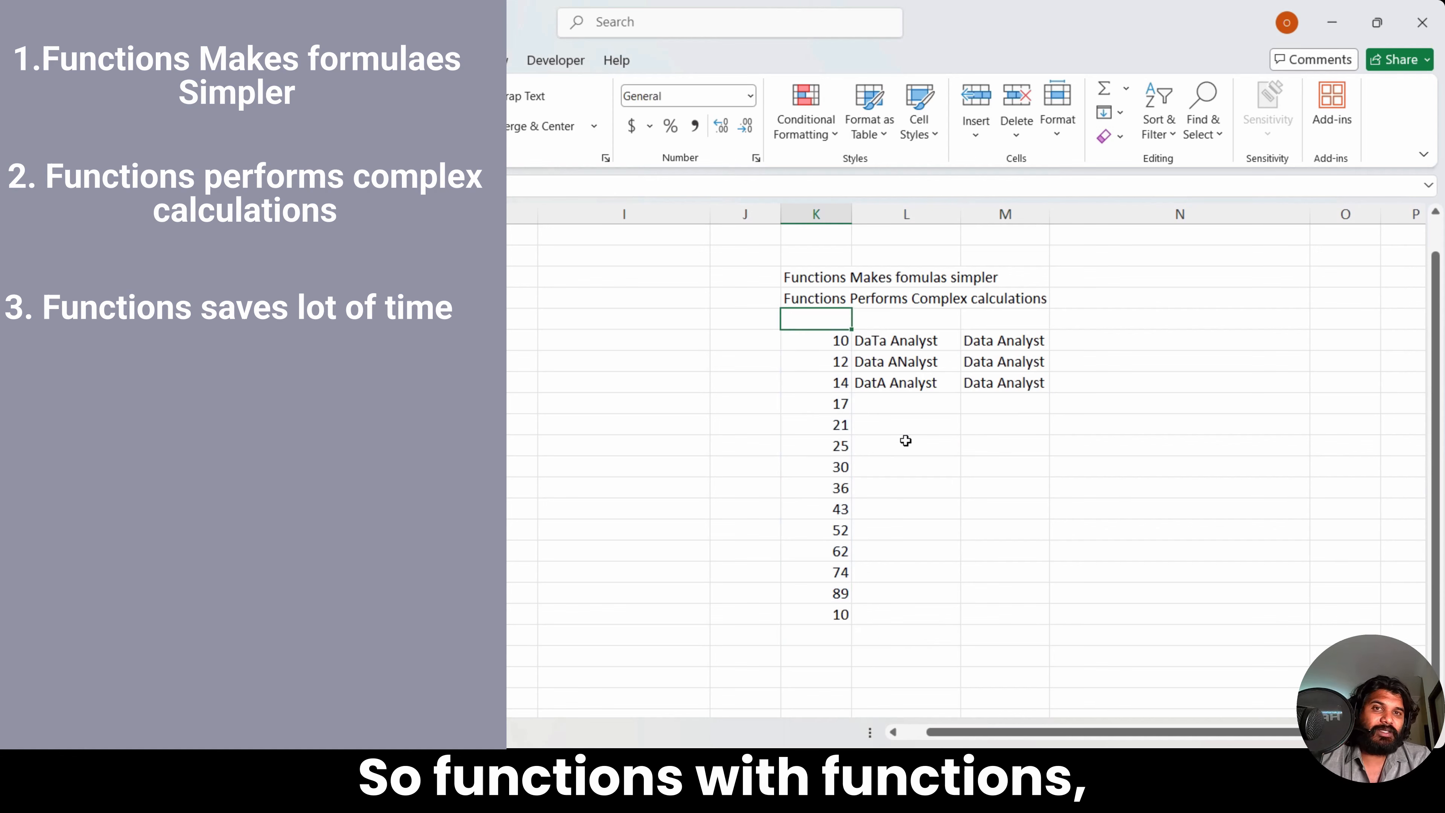
{"action": "key", "text": "Down"}
{"action": "key", "text": "Up"}
{"action": "key", "text": "Up"}
{"action": "key", "text": "Up"}
{"action": "key", "text": "shift+Right"}
{"action": "key", "text": "shift+Right"}
{"action": "key", "text": "shift+Down"}
{"action": "key", "text": "shift+Down"}
{"action": "key", "text": "shift+Down"}
{"action": "key", "text": "shift+Down"}
{"action": "key", "text": "shift+Down"}
{"action": "key", "text": "shift+Down"}
{"action": "key", "text": "shift+Down"}
{"action": "key", "text": "shift+Down"}
{"action": "key", "text": "shift+Down"}
{"action": "key", "text": "shift+Down"}
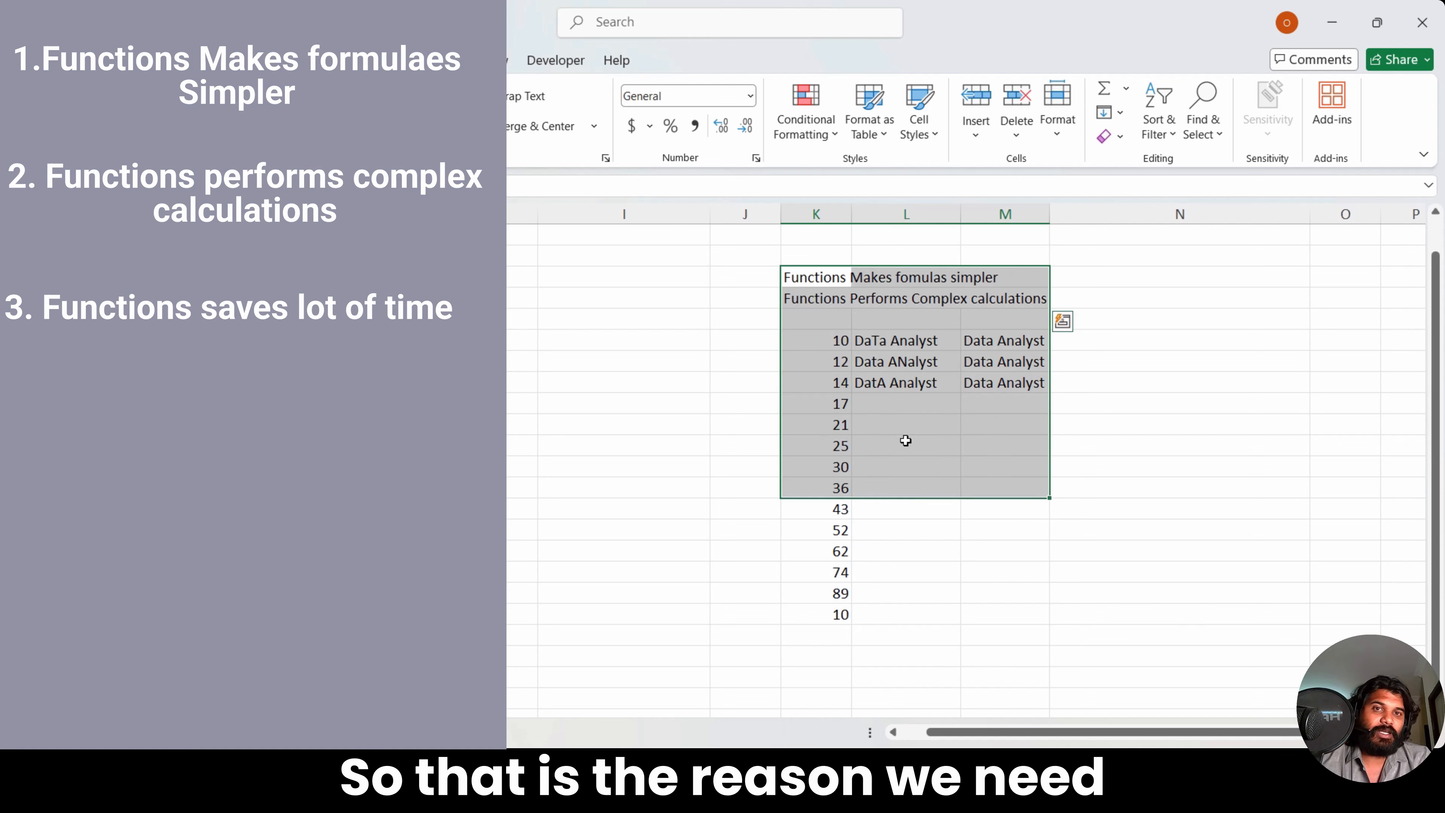
{"action": "key", "text": "shift+Down"}
{"action": "key", "text": "shift+Down"}
{"action": "key", "text": "shift+Down"}
{"action": "key", "text": "shift+Down"}
{"action": "key", "text": "shift+Down"}
{"action": "key", "text": "shift+Down"}
{"action": "key", "text": "shift+Down"}
{"action": "key", "text": "Delete"}
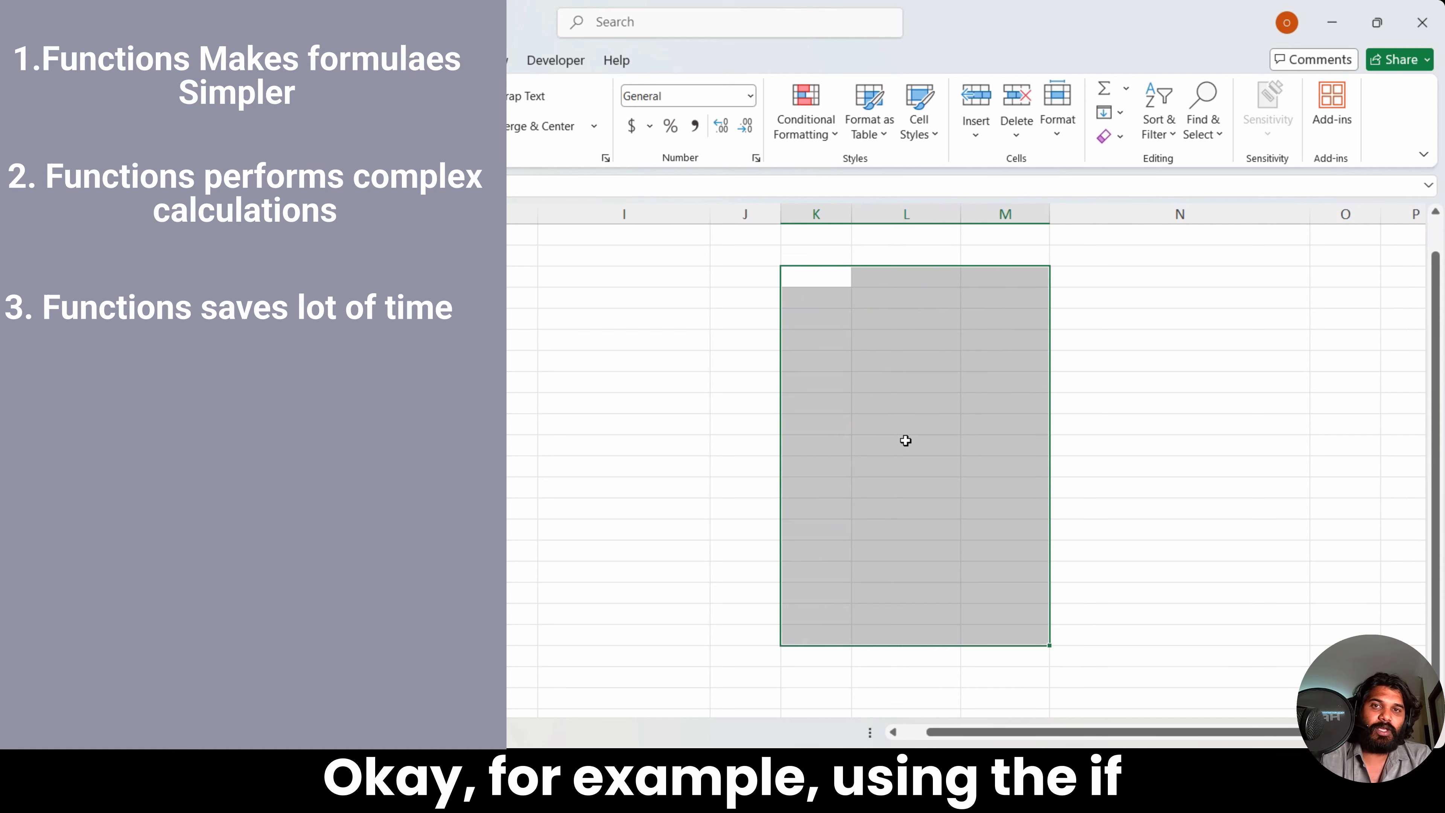
Step: Enter the heading "IF Function" in K5
{"action": "key", "text": "Down"}
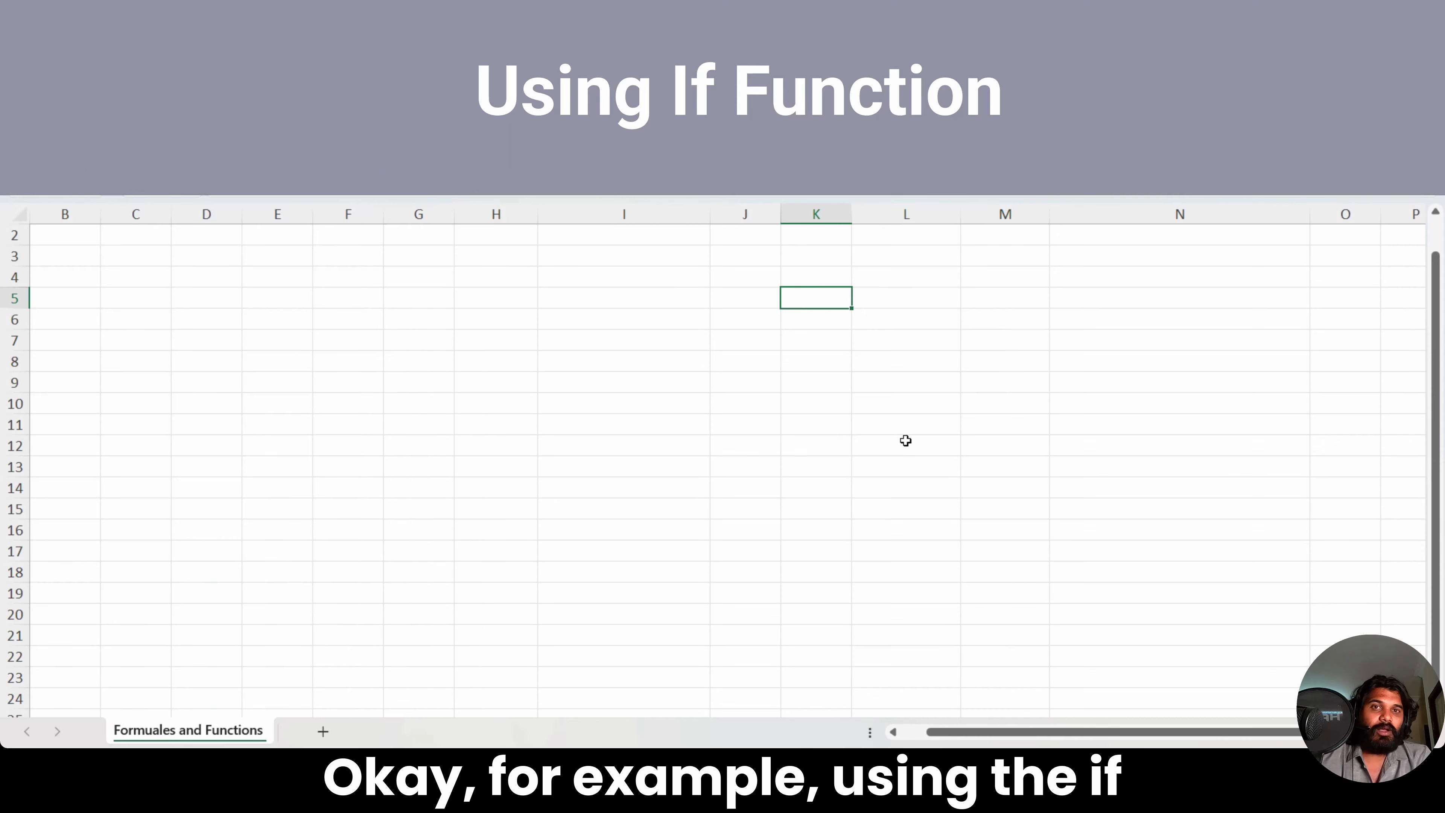
{"action": "type", "text": "IF Fybc"}
{"action": "key", "text": "BackSpace"}
{"action": "key", "text": "BackSpace"}
{"action": "key", "text": "BackSpace"}
{"action": "type", "text": "uy"}
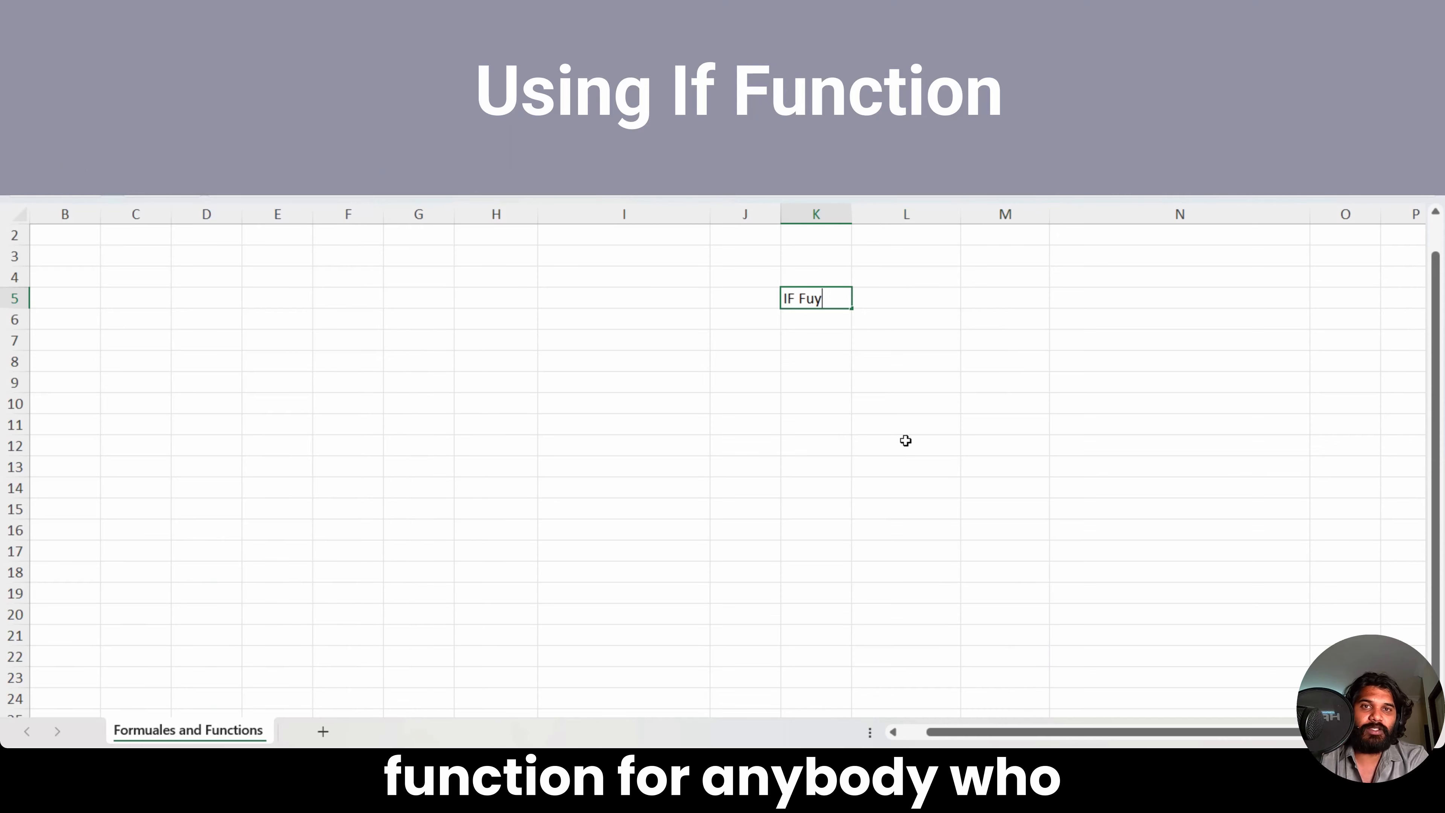
{"action": "type", "text": "b"}
{"action": "type", "text": "ction"}
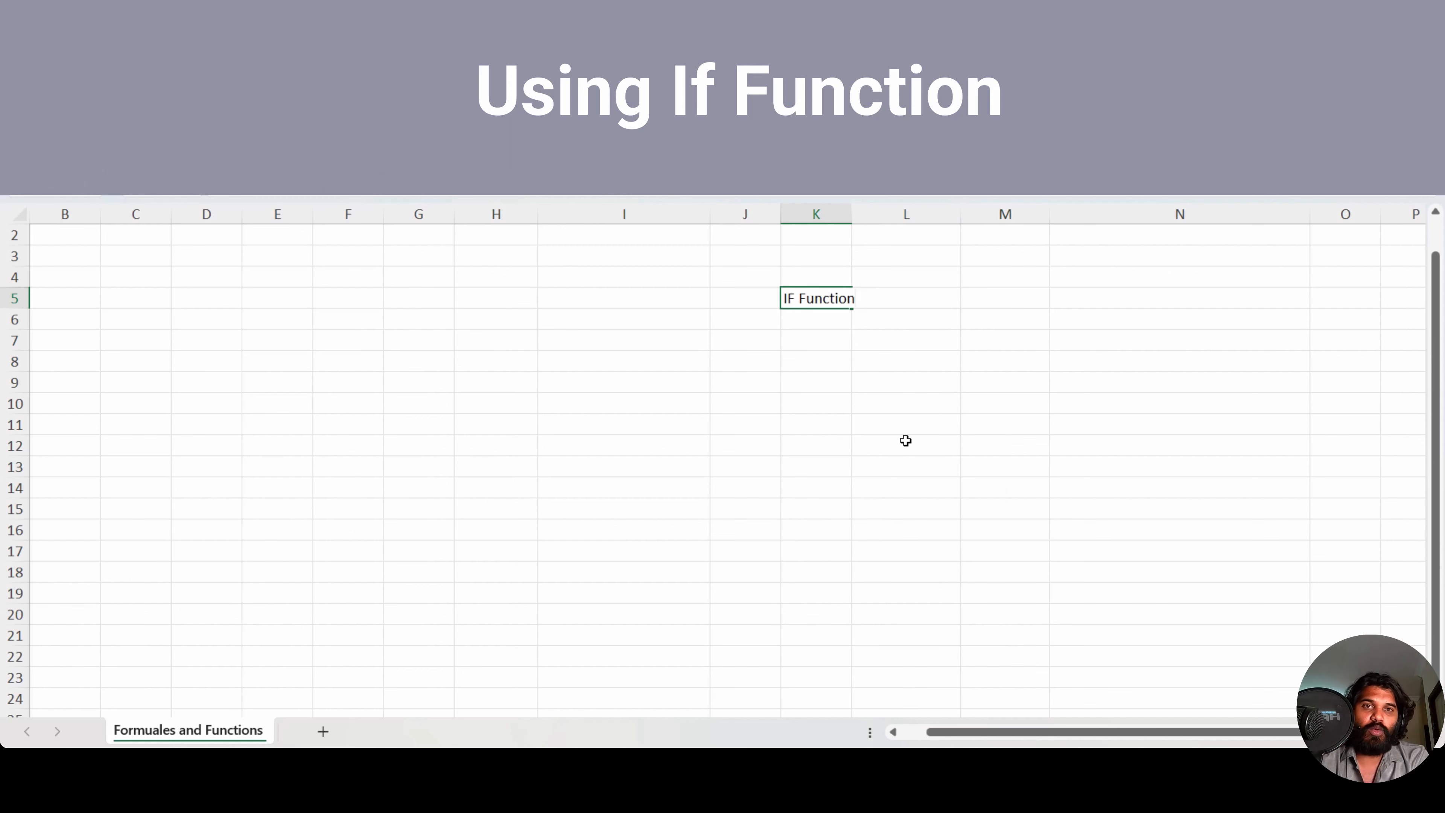
Step: Enter the sales threshold 10000 in K7 and label it "Sales" in K6
{"action": "left_click", "coordinate": [818, 339]}
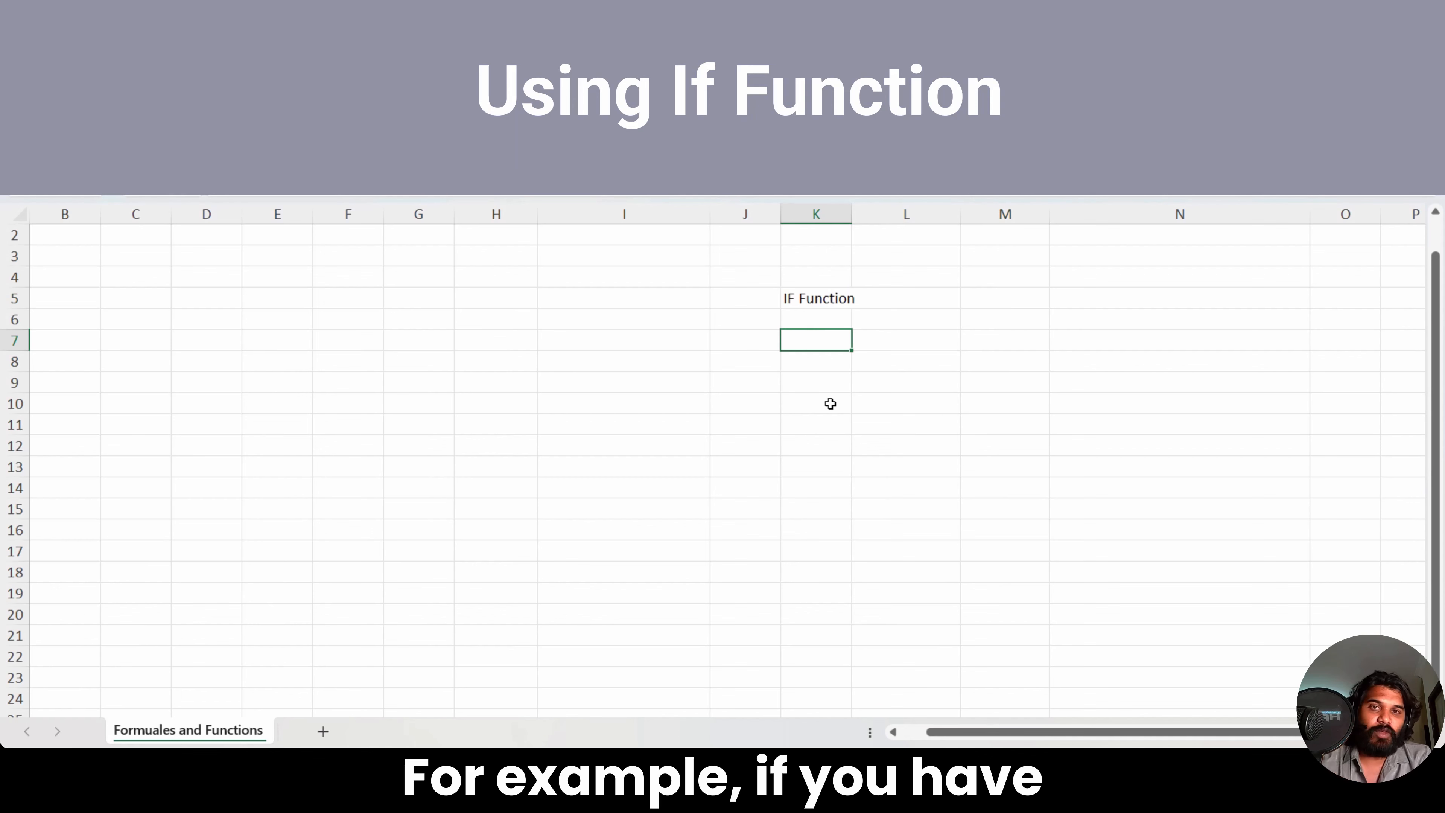
{"action": "type", "text": "0000"}
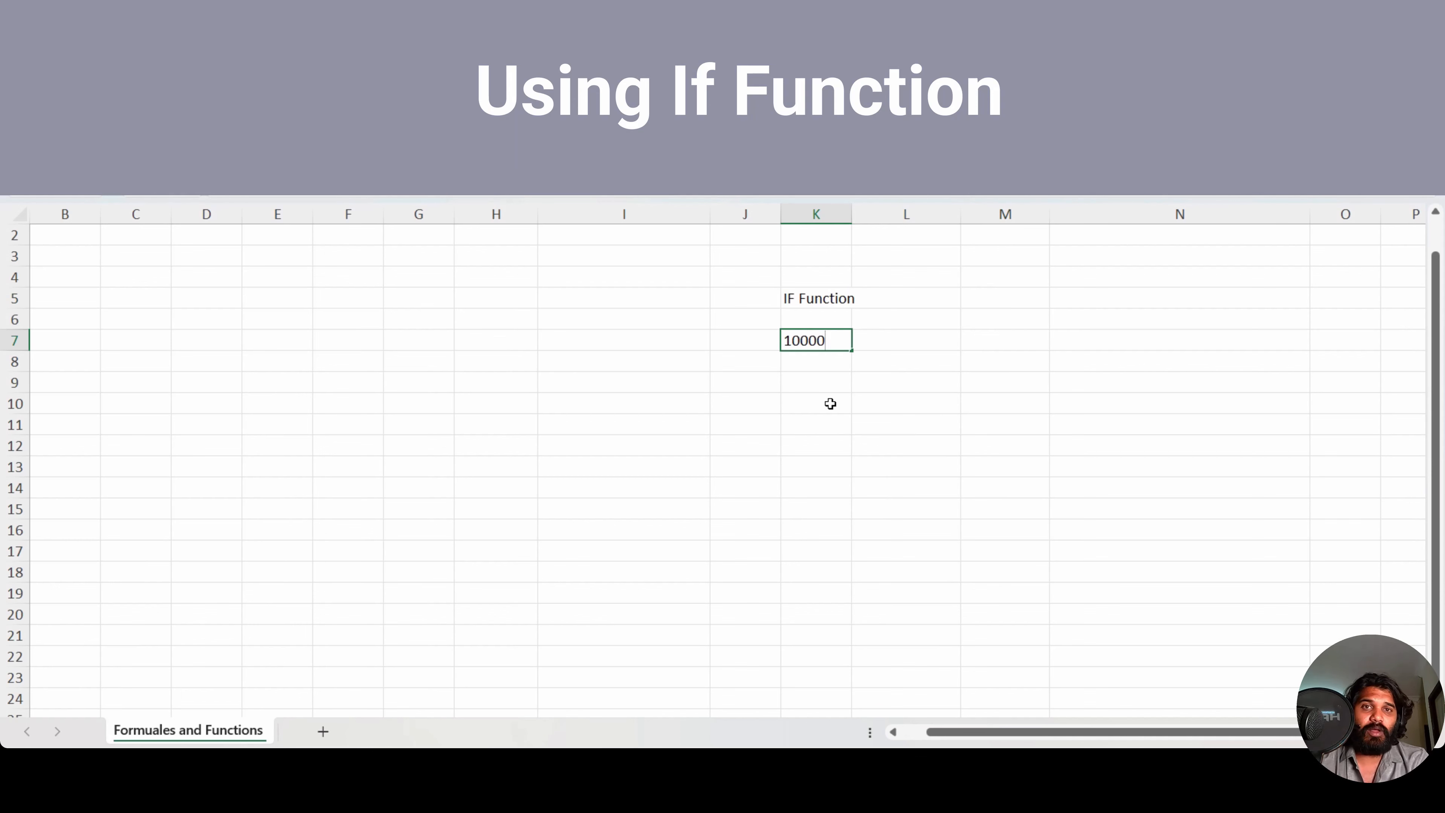
{"action": "key", "text": "Return"}
{"action": "key", "text": "Up"}
{"action": "key", "text": "Up"}
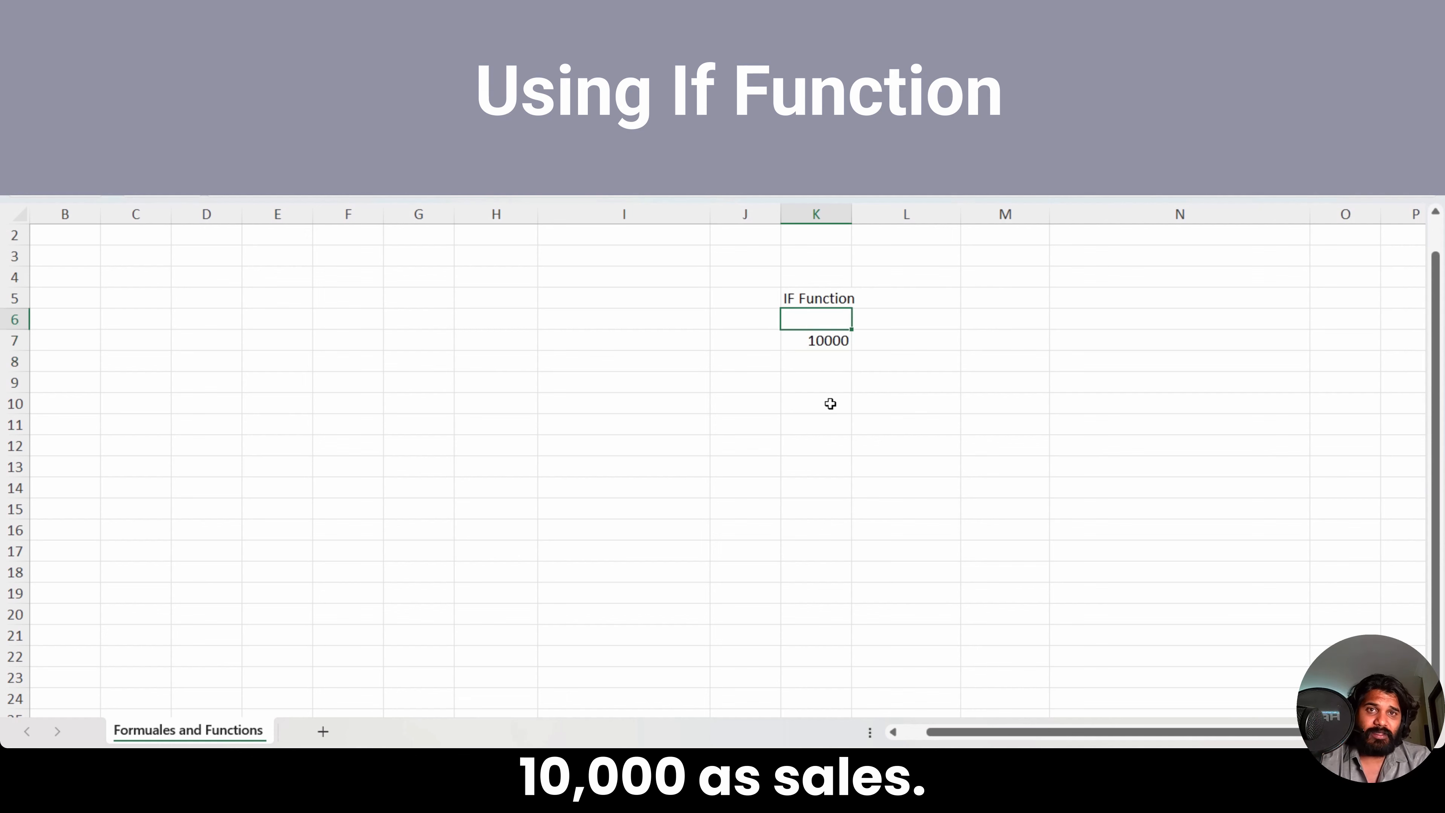
{"action": "type", "text": "Sales"}
{"action": "key", "text": "Return"}
{"action": "key", "text": "Up"}
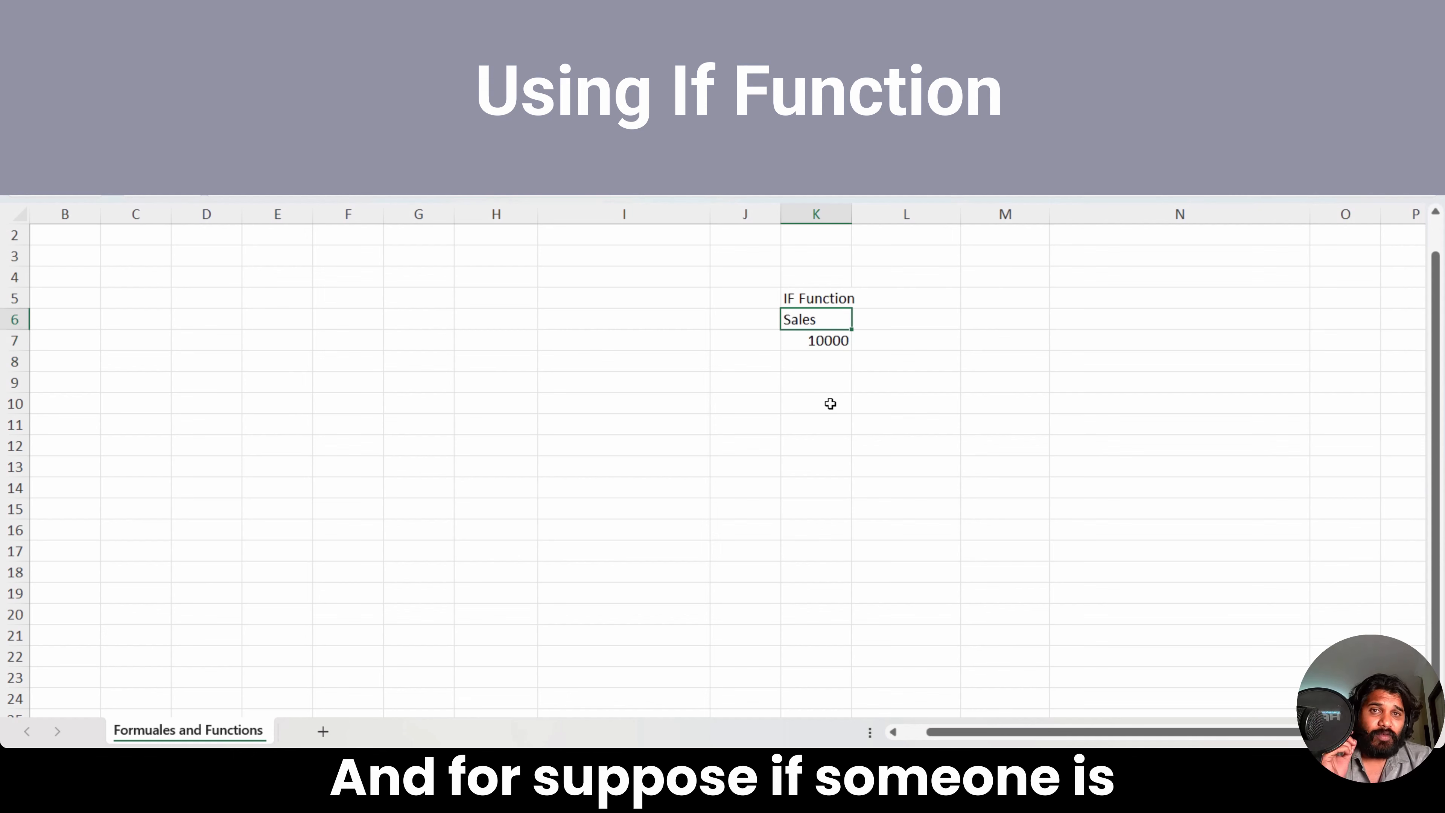
Step: Add the header "Commission" in L6 with a rate of 5% in L7
{"action": "key", "text": "Down"}
{"action": "key", "text": "Right"}
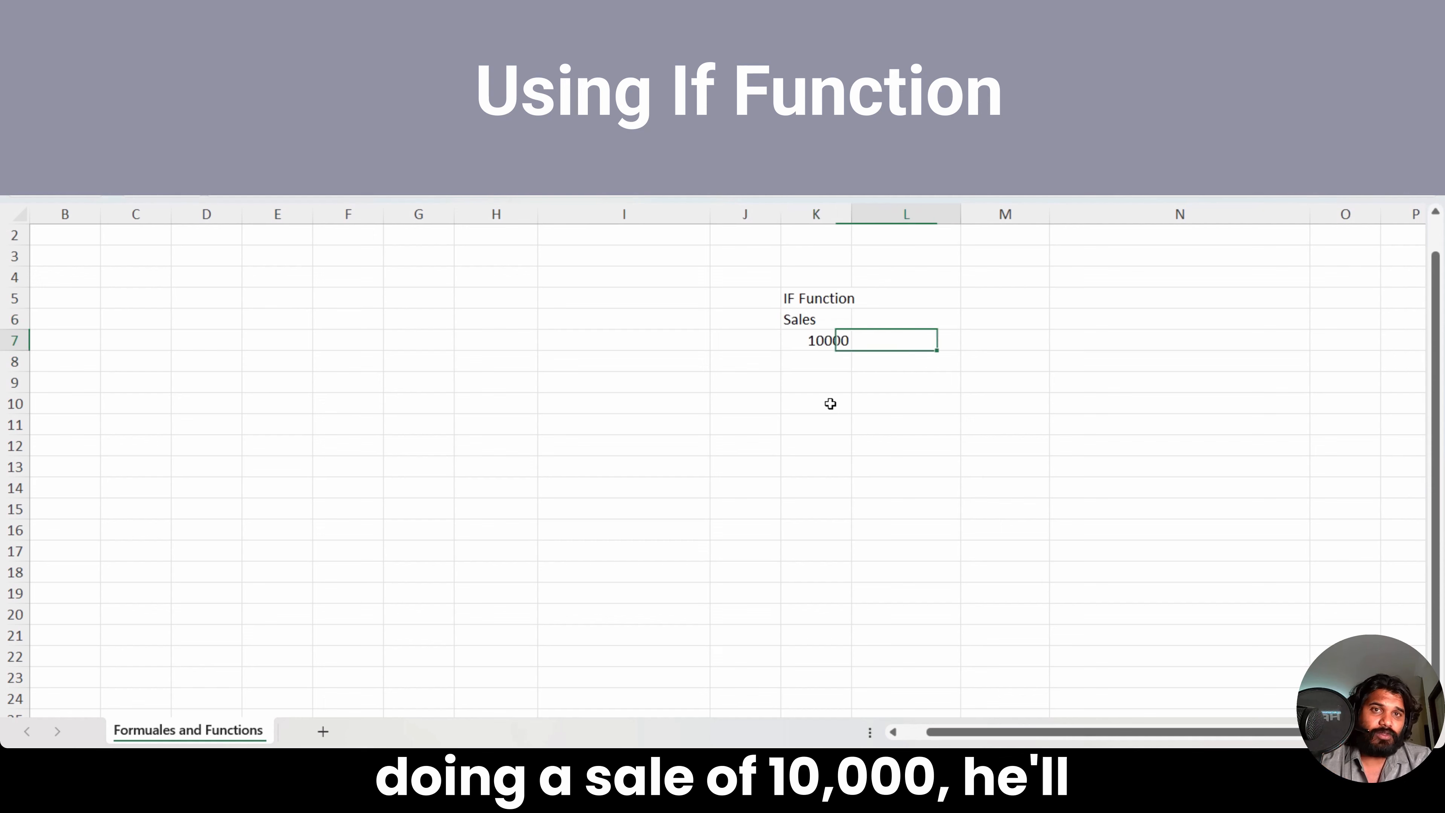
{"action": "type", "text": "5"}
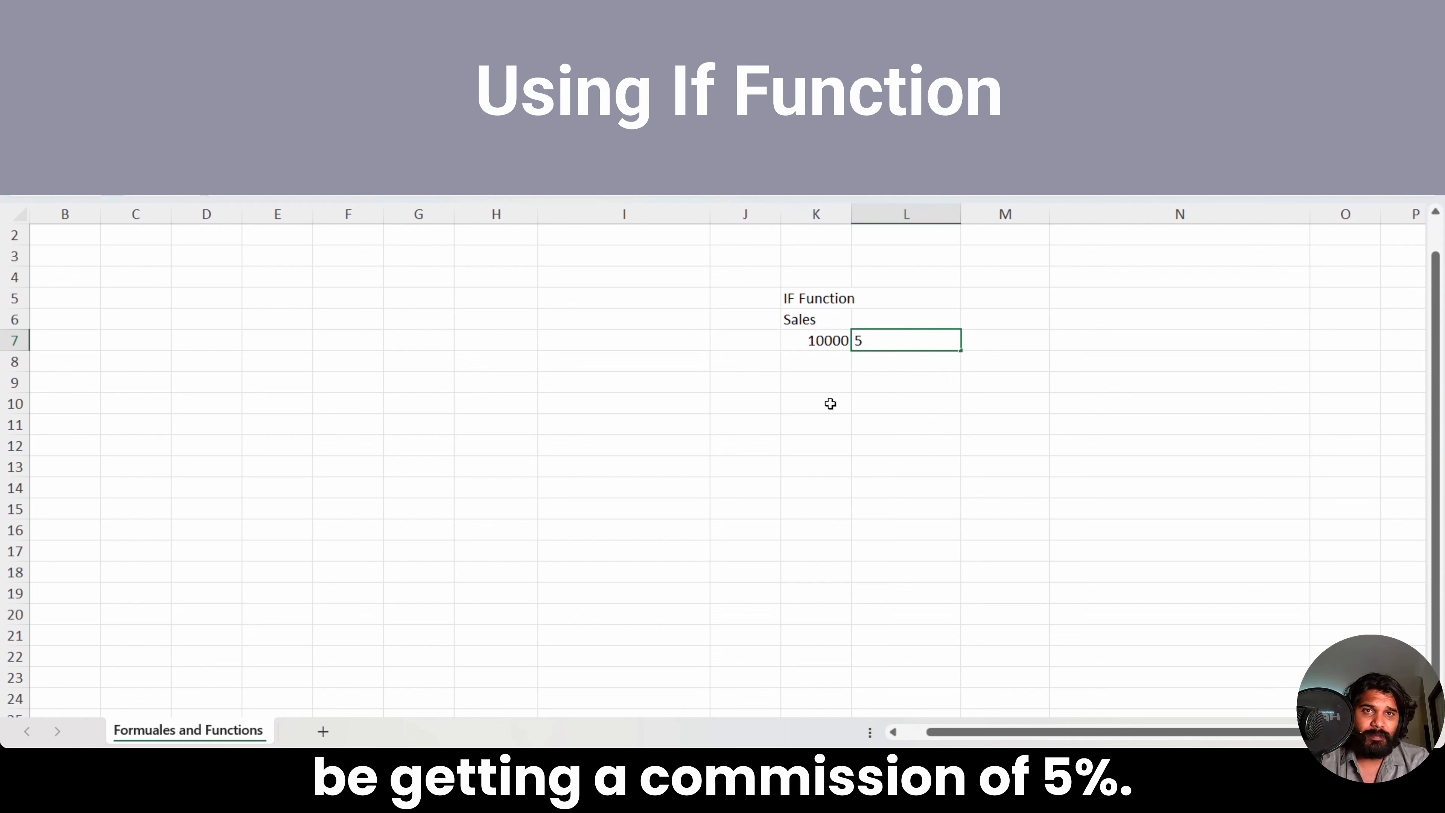
{"action": "key", "text": "Up"}
{"action": "type", "text": "Commission"}
{"action": "key", "text": "Return"}
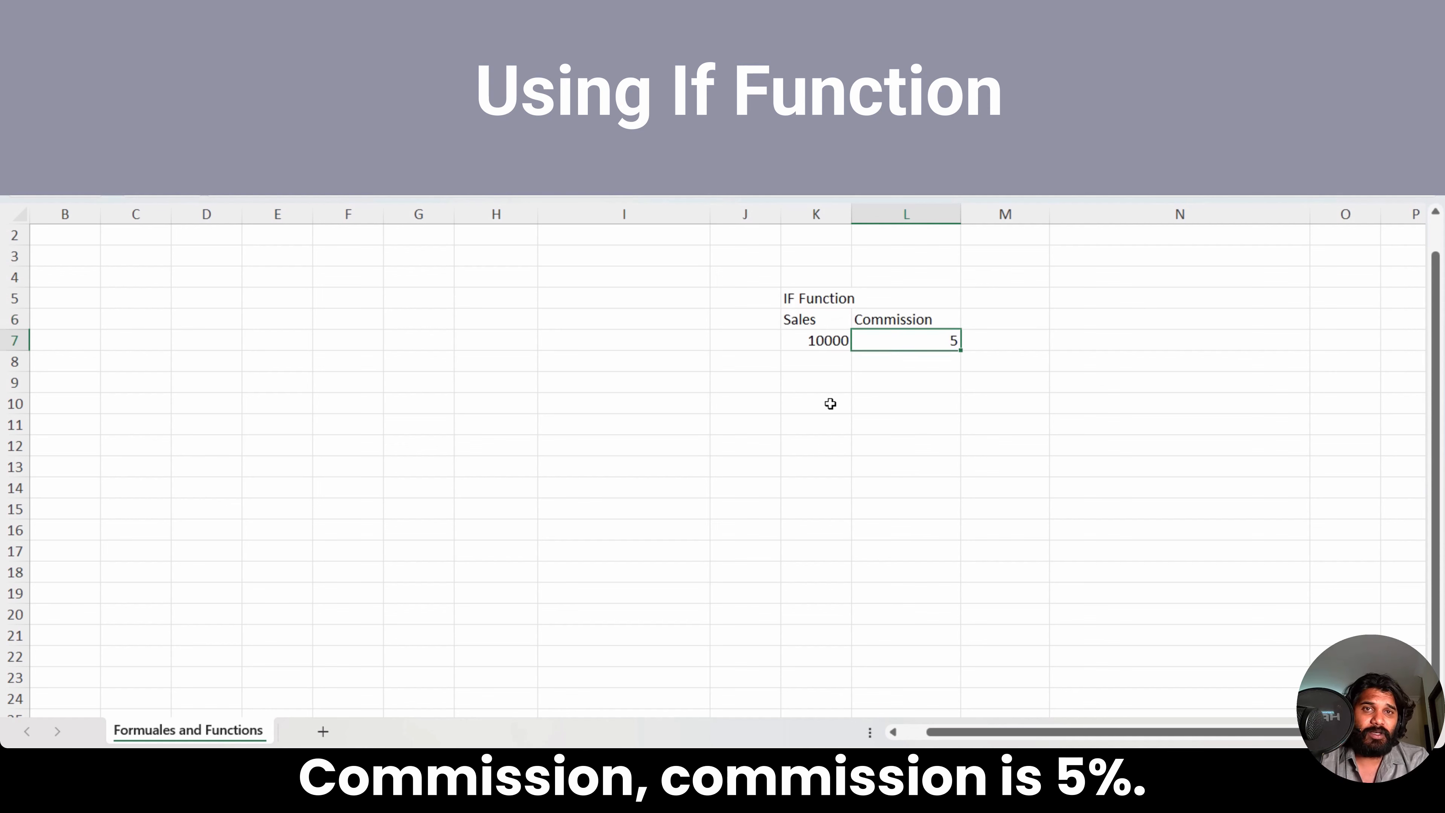
{"action": "key", "text": "Up"}
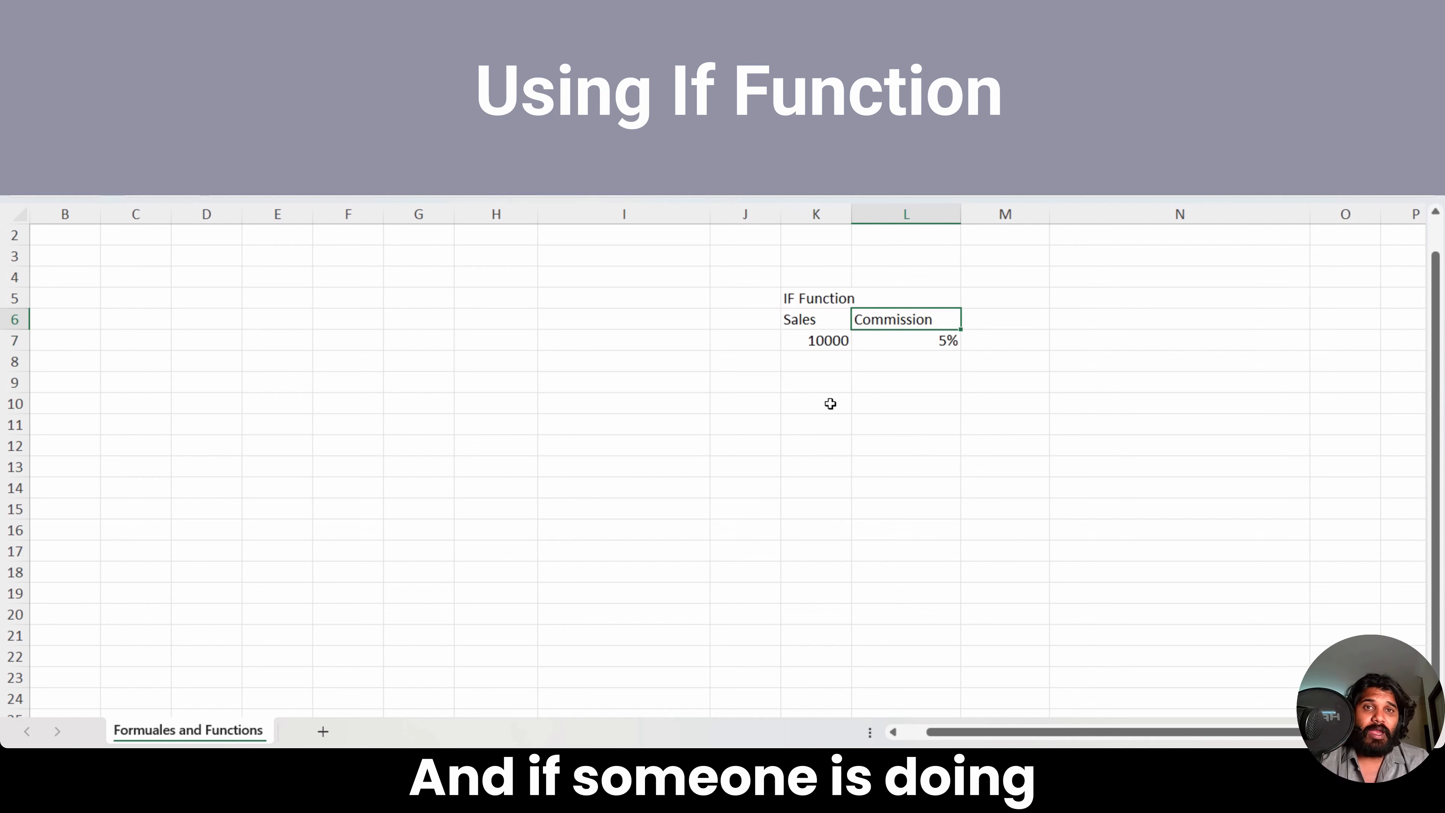
{"action": "key", "text": "Down"}
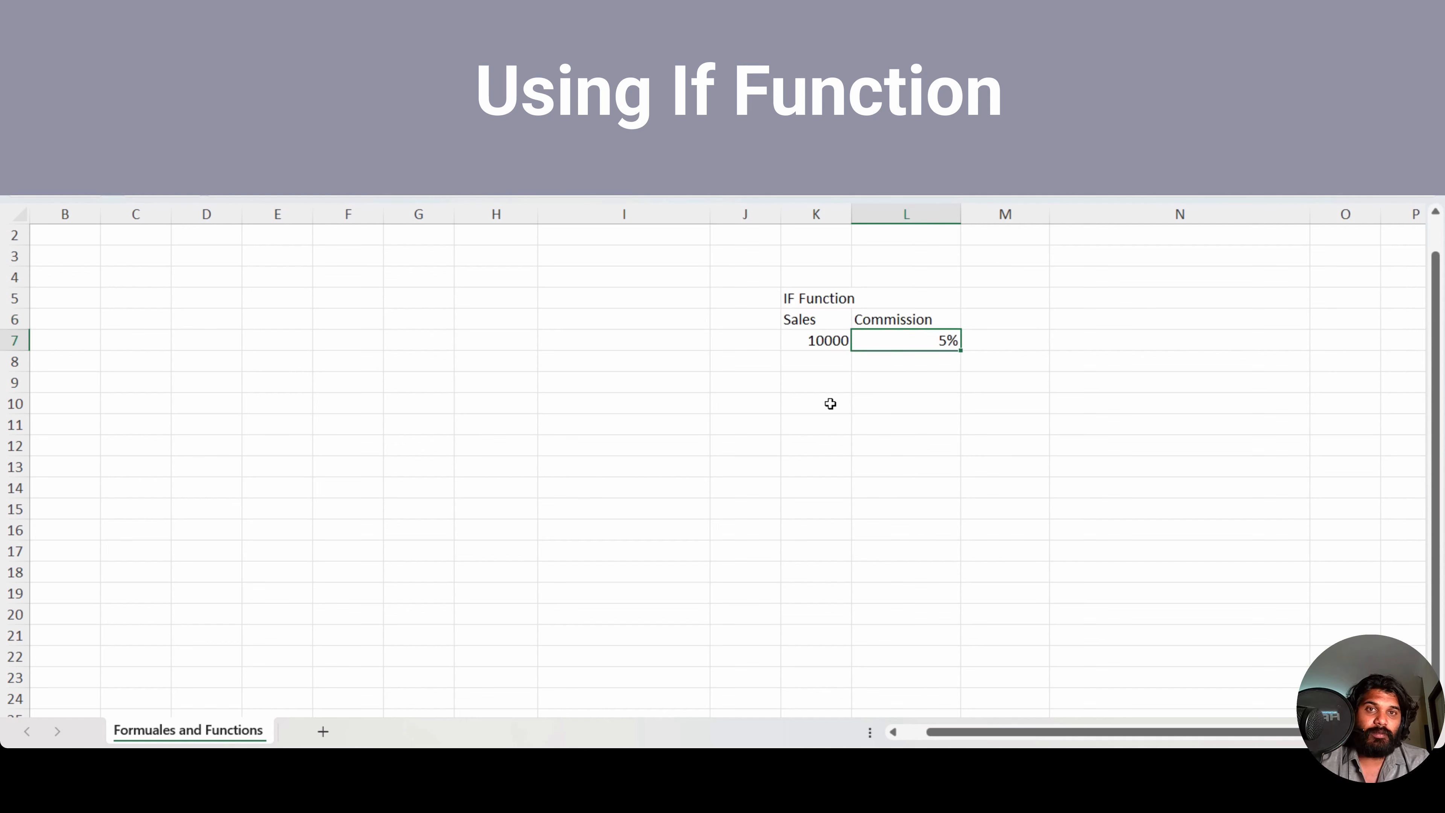
Step: Copy the Commission header from L6 to M6 and enter 10% in M7
{"action": "key", "text": "Up"}
{"action": "key", "text": "ctrl+c"}
{"action": "key", "text": "Right"}
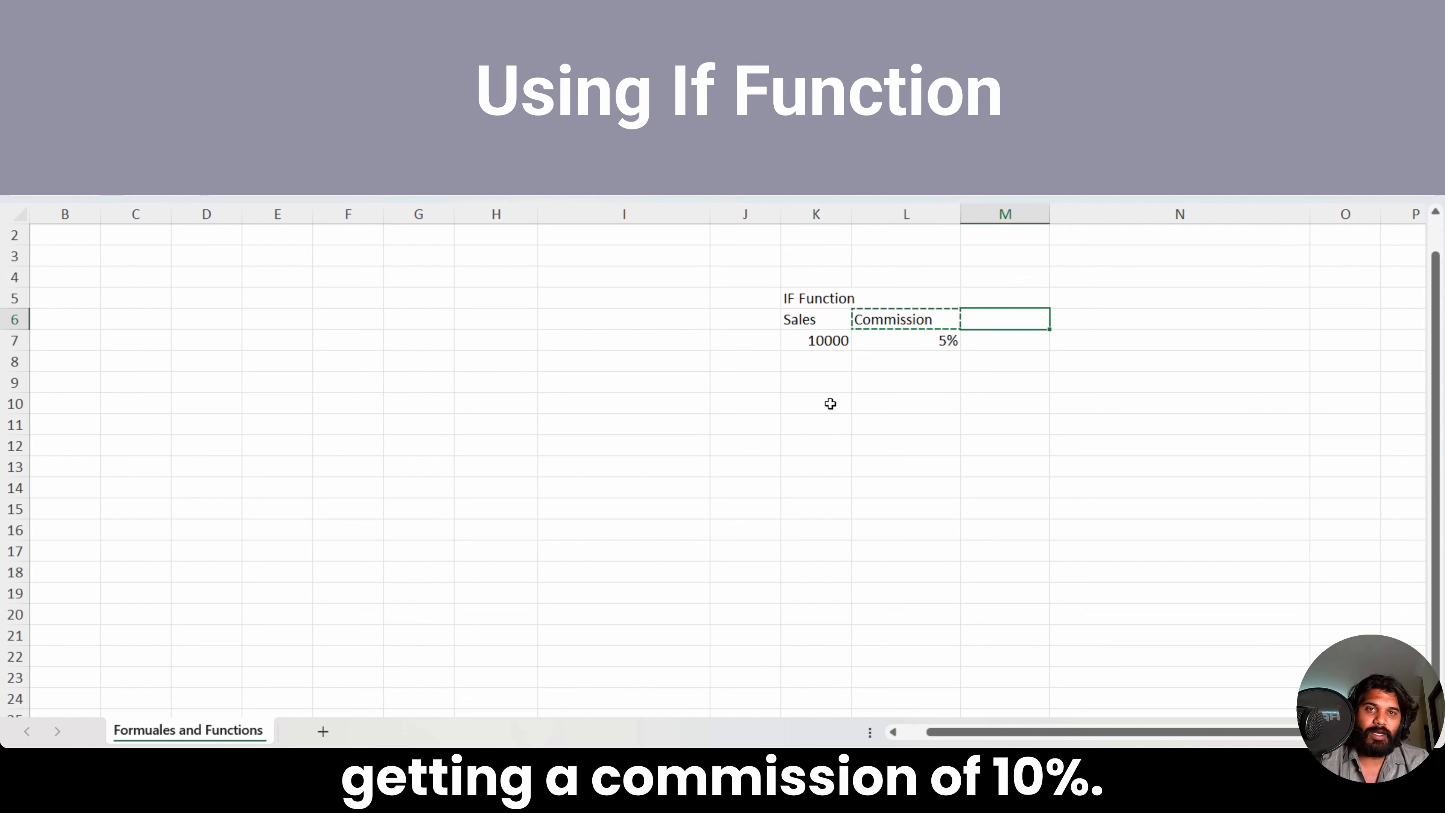
{"action": "key", "text": "ctrl+v"}
{"action": "key", "text": "Down"}
{"action": "type", "text": "10%"}
{"action": "key", "text": "Return"}
Step: Enter 8000 as the sample sales figure in K9
{"action": "key", "text": "Down"}
{"action": "key", "text": "Left"}
{"action": "key", "text": "Left"}
{"action": "key", "text": "Left"}
{"action": "key", "text": "Right"}
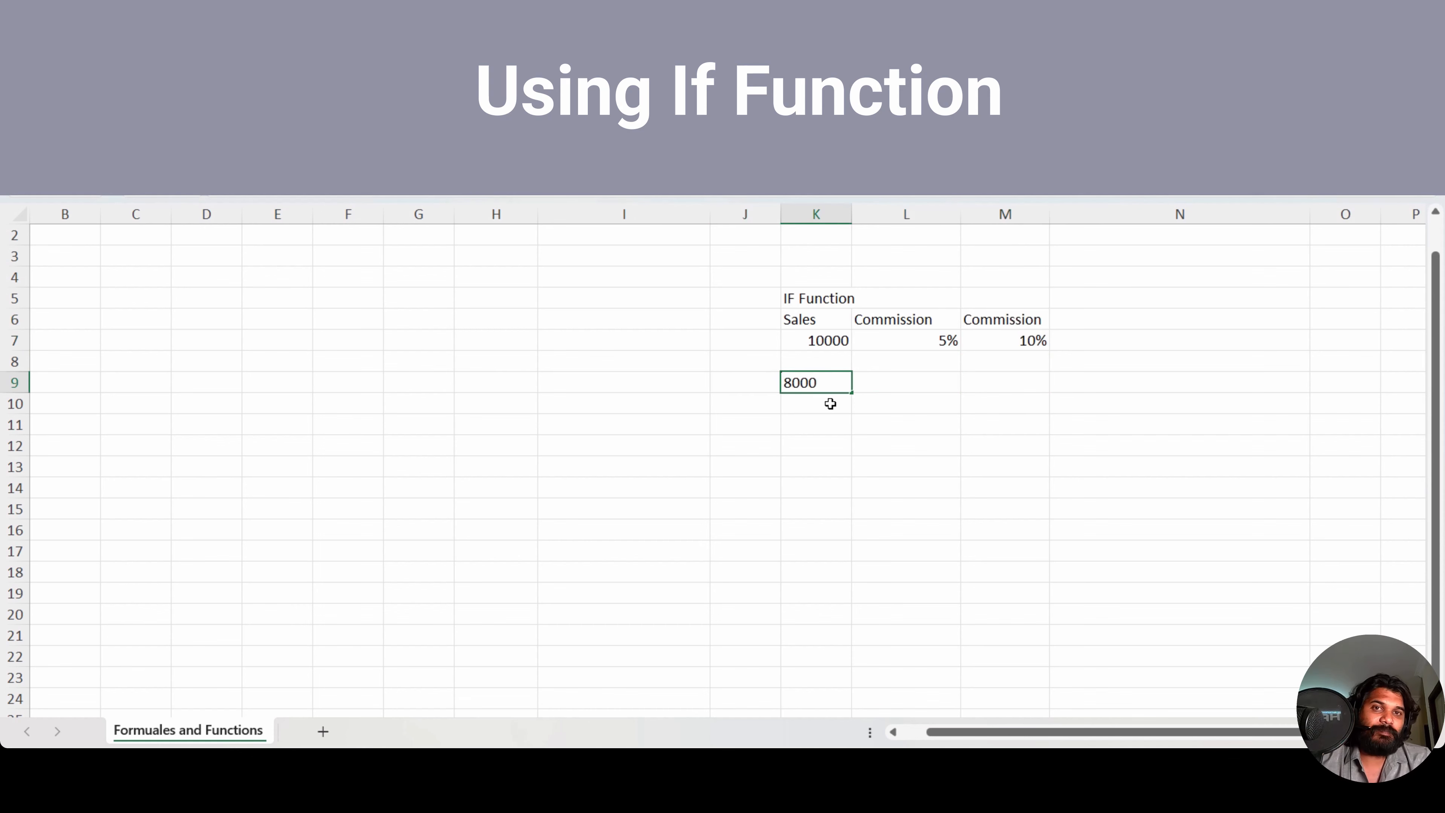
{"action": "key", "text": "Return"}
Step: Change the sales threshold in K7 to the condition "<10000"
{"action": "key", "text": "Up"}
{"action": "key", "text": "Up"}
{"action": "key", "text": "Up"}
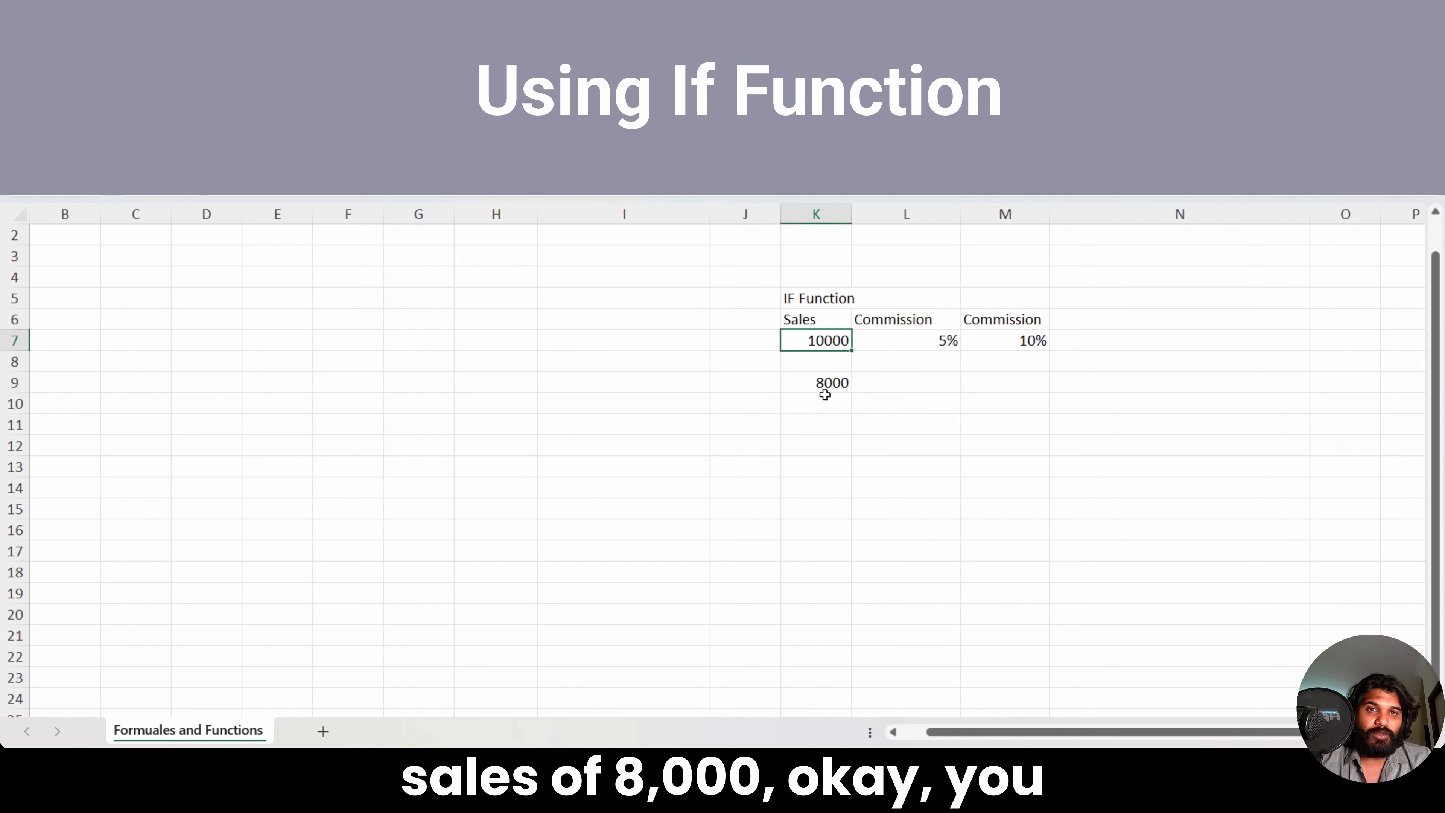
{"action": "left_click", "coordinate": [828, 425]}
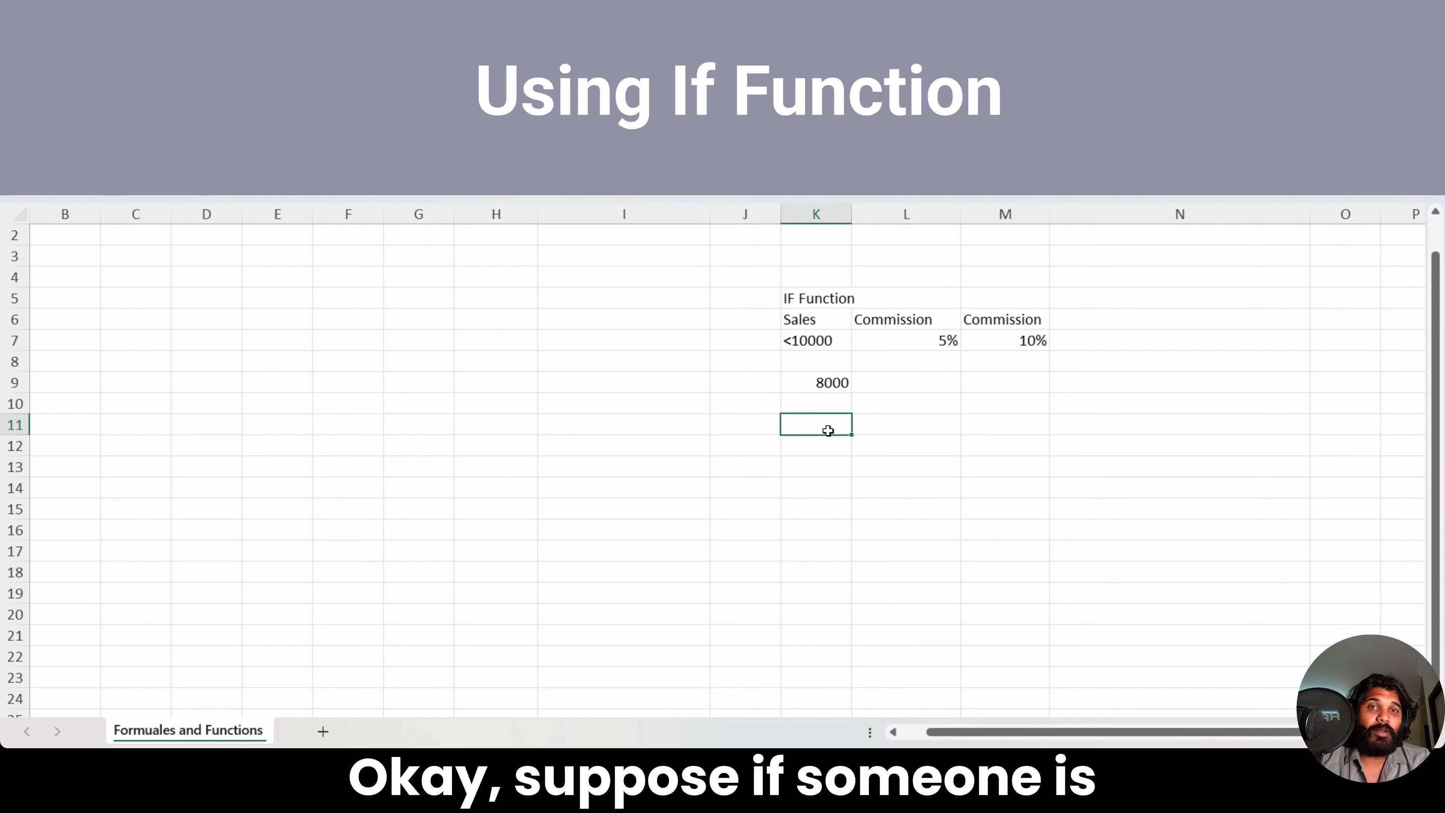
{"action": "left_click", "coordinate": [830, 383]}
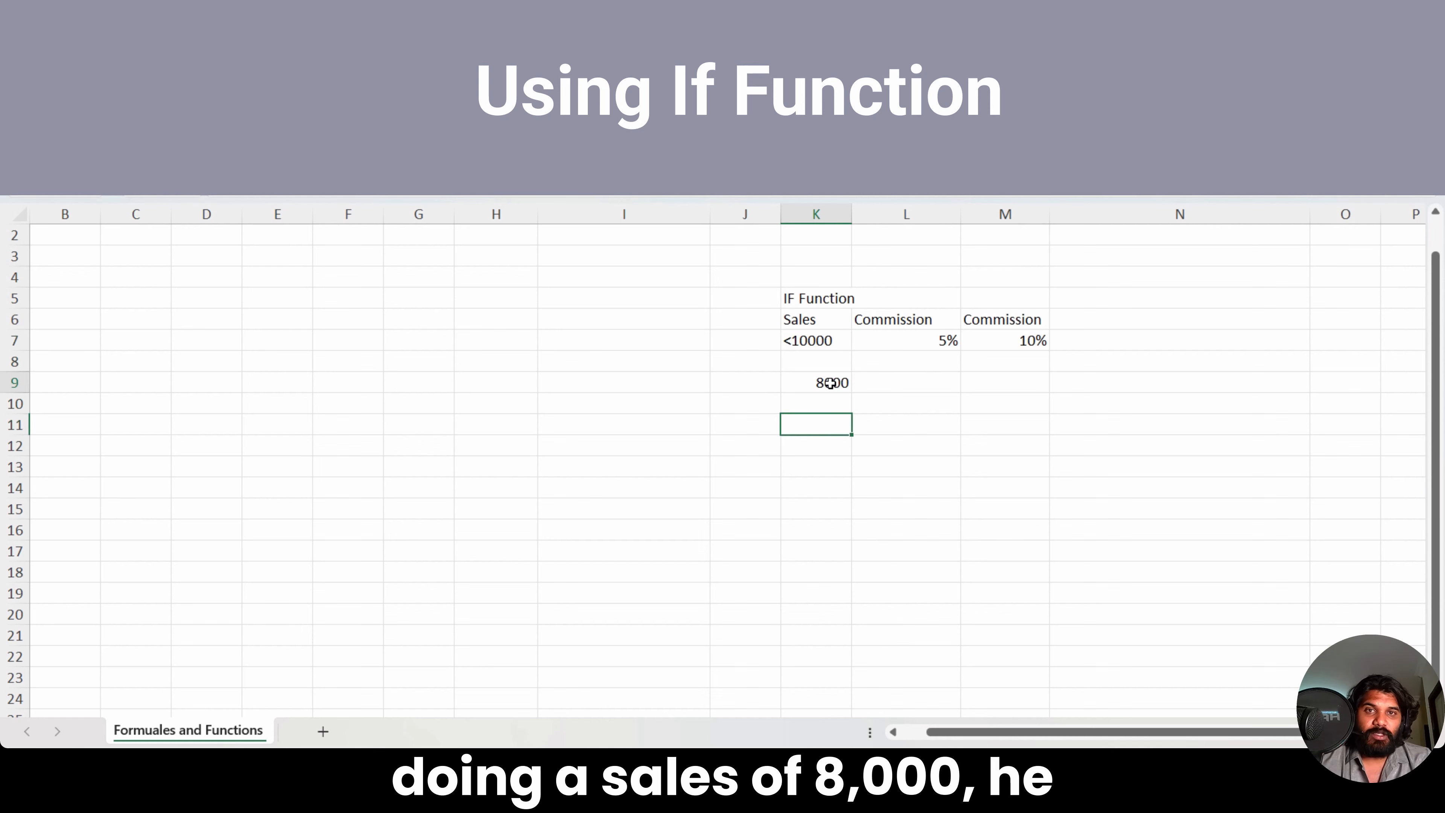
{"action": "left_click", "coordinate": [941, 342]}
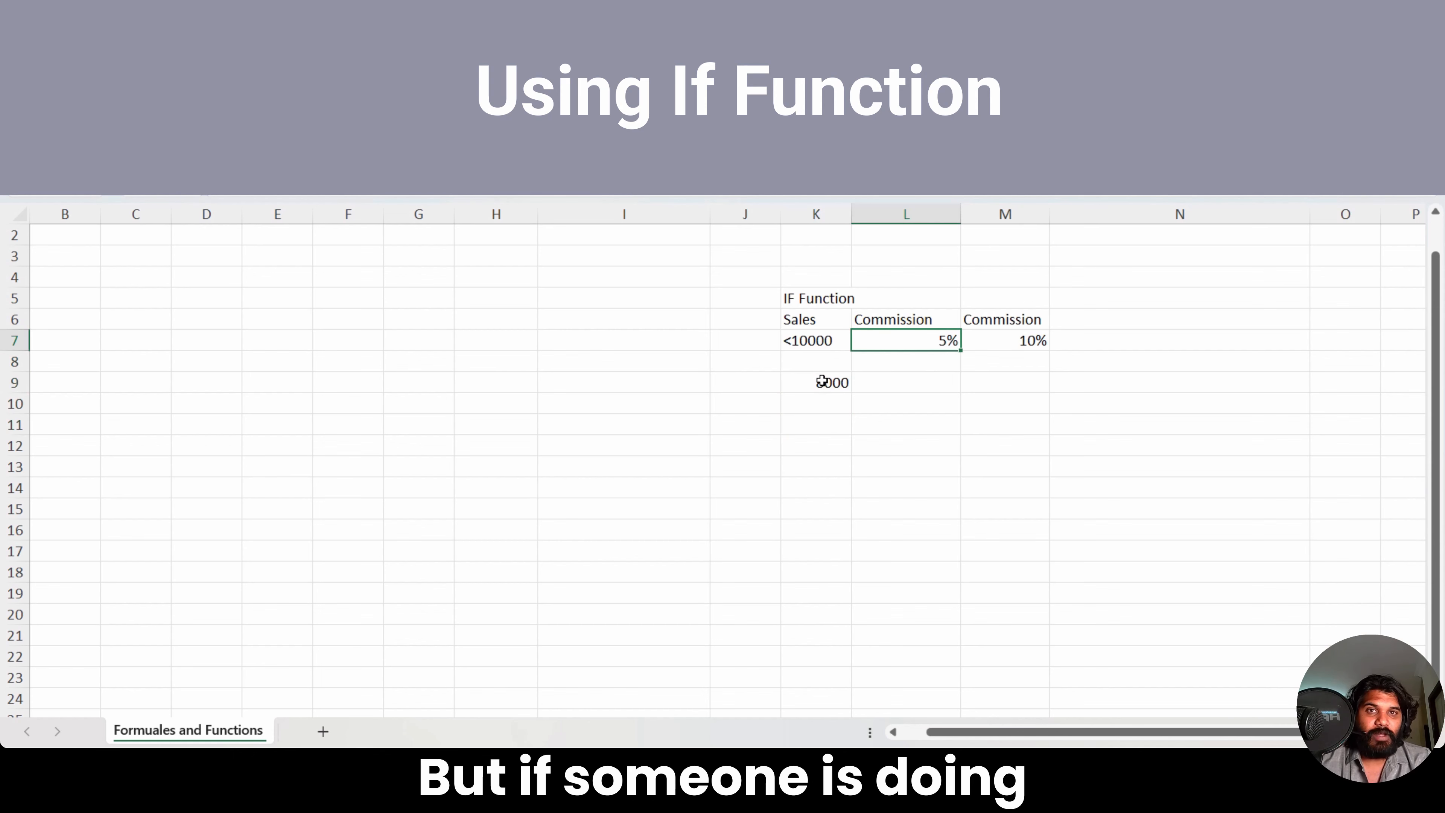
{"action": "left_click", "coordinate": [1018, 339]}
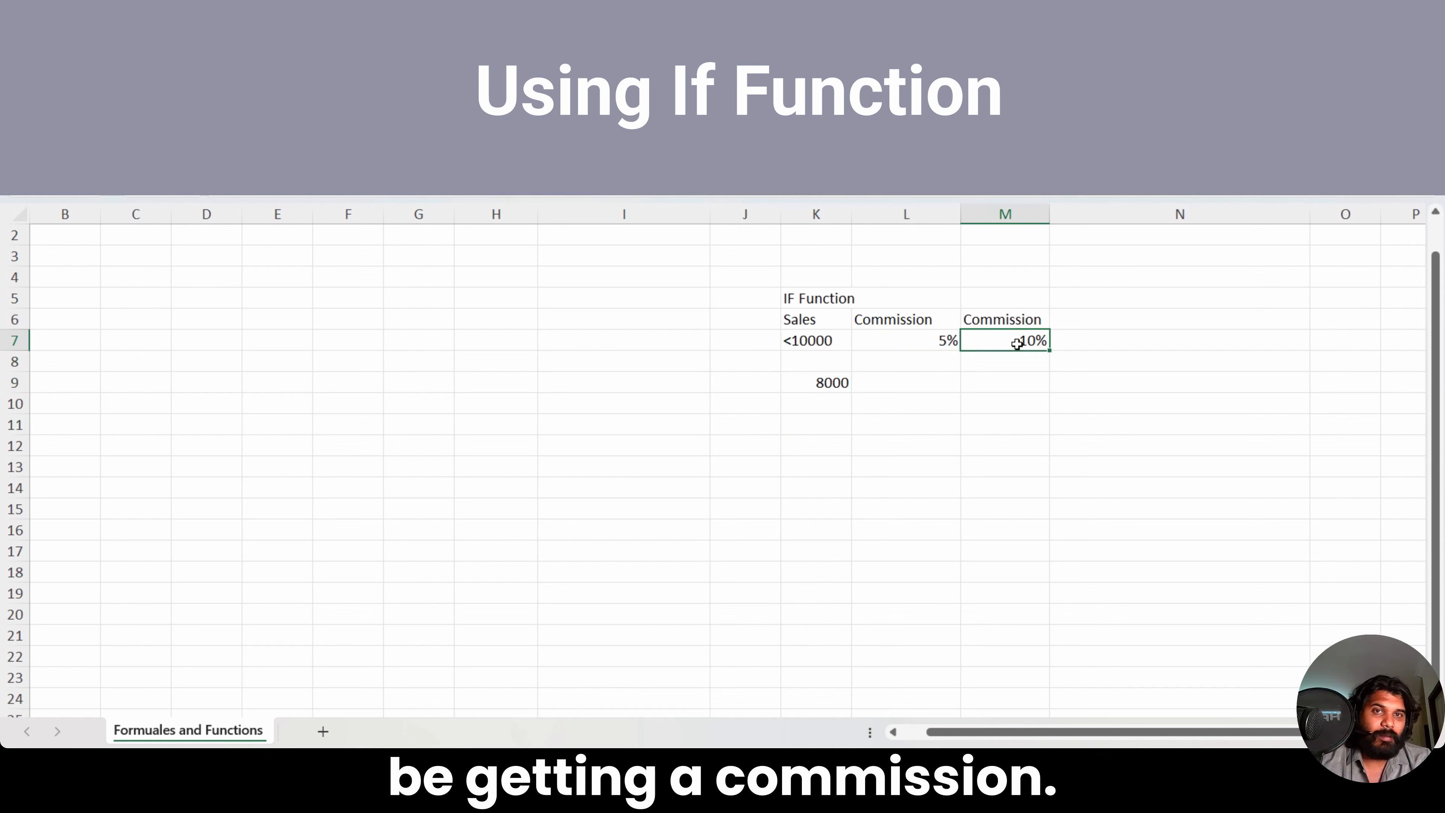
Step: Calculate the commission in L9 with =IF(K9<10000,K9*5%,K9*10%)
{"action": "left_click", "coordinate": [916, 381]}
{"action": "type", "text": "=if"}
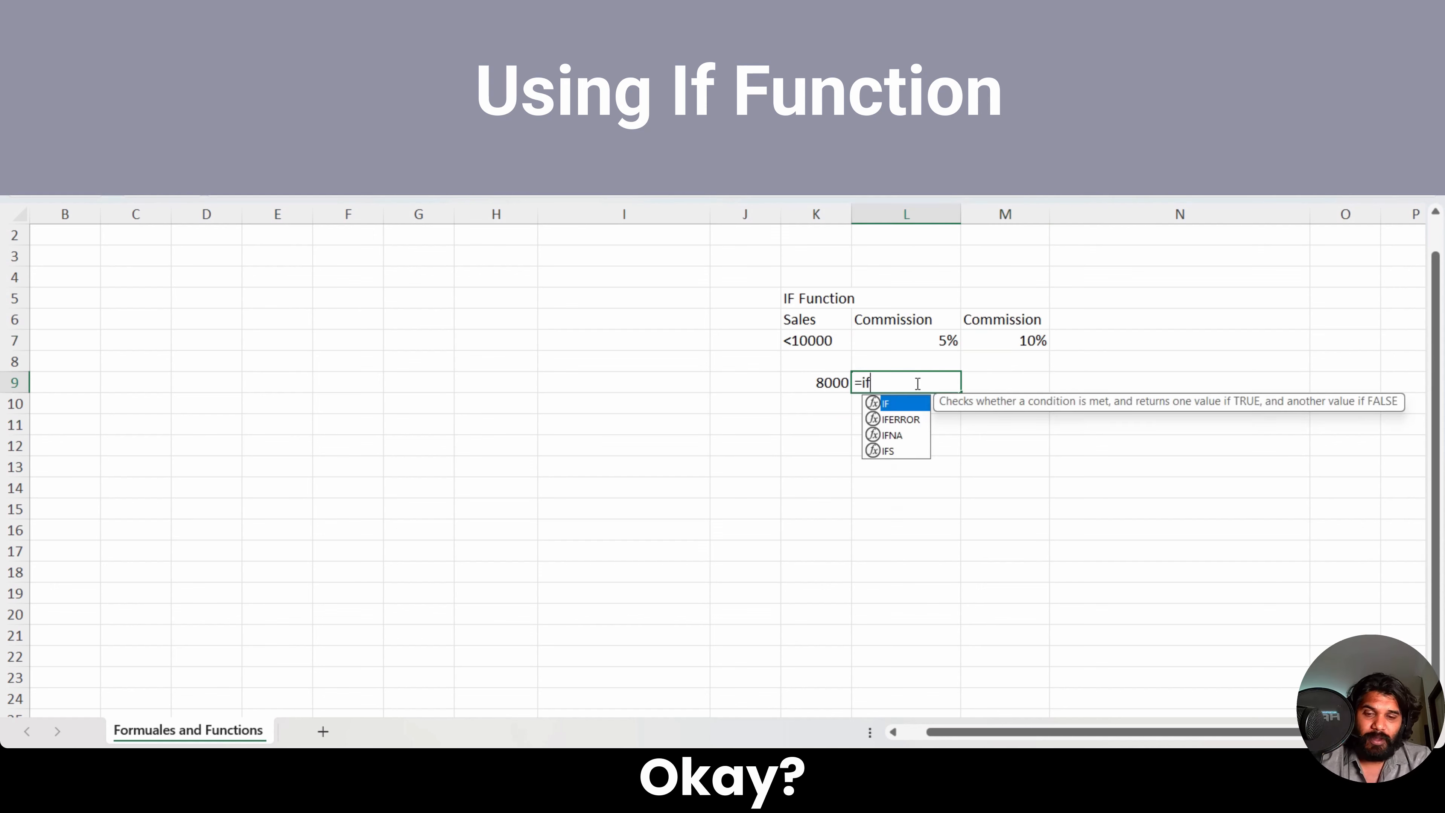
{"action": "key", "text": "Tab"}
{"action": "key", "text": "Left"}
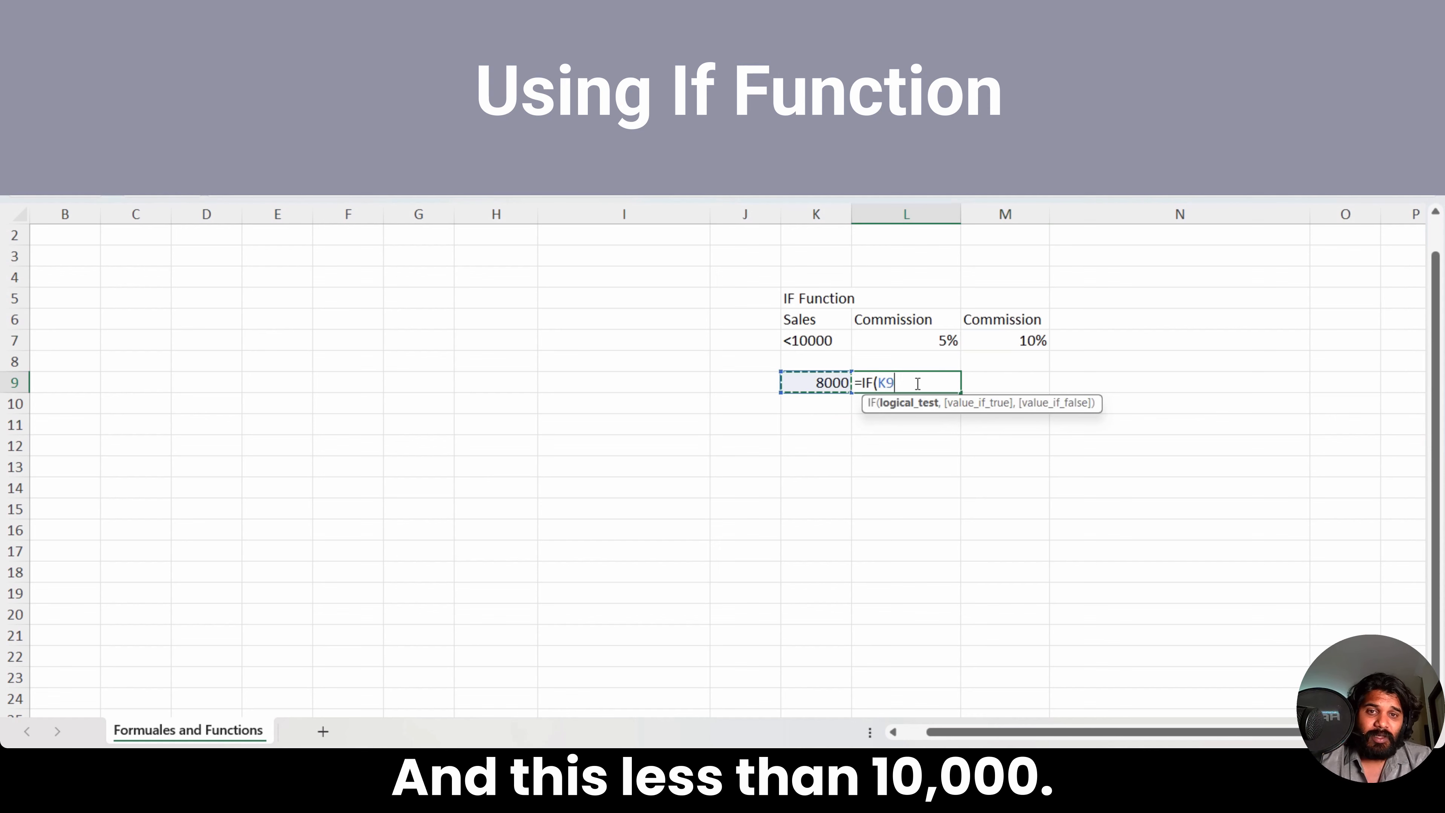
{"action": "type", "text": "<1000"}
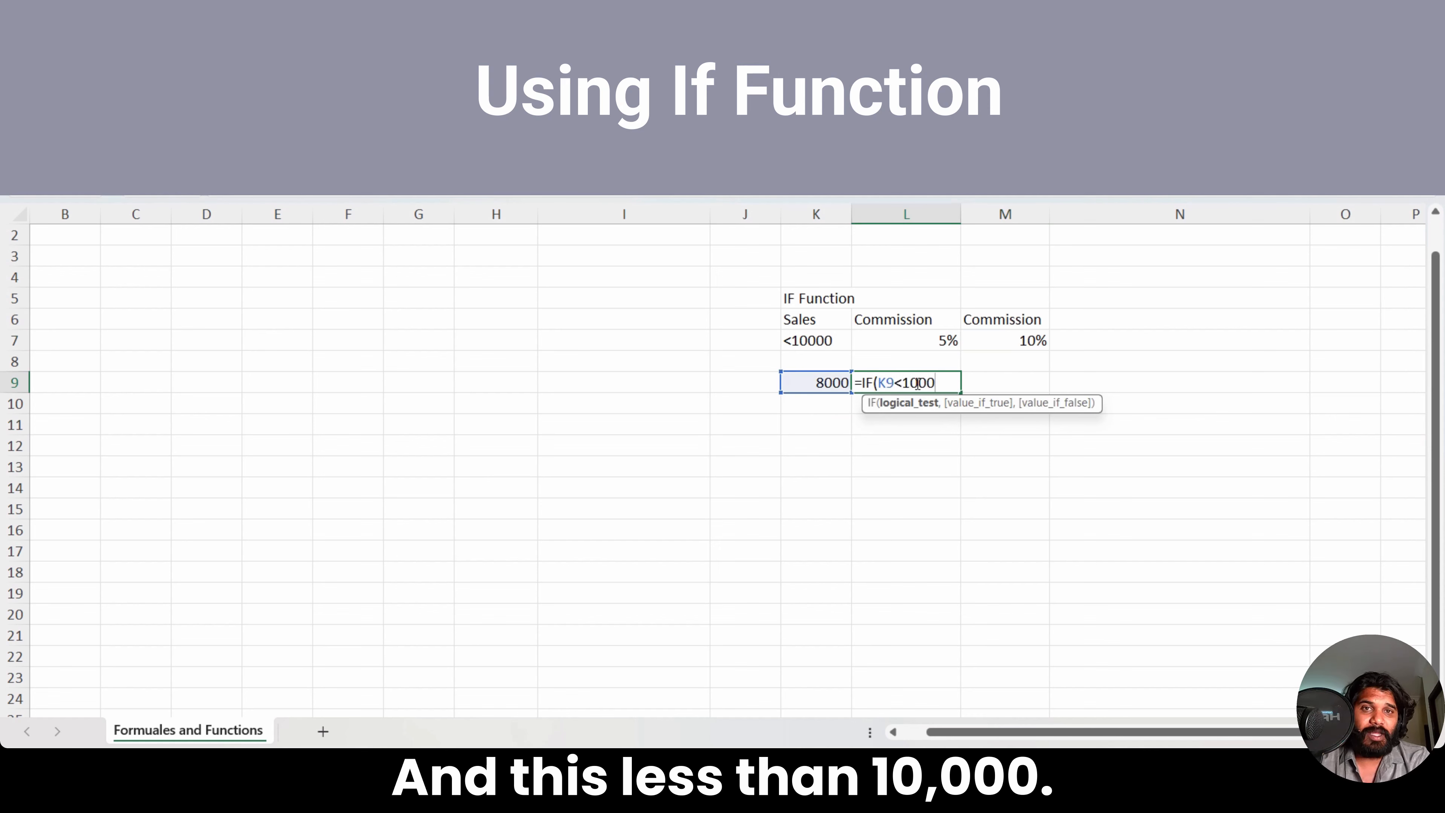
{"action": "type", "text": "0"}
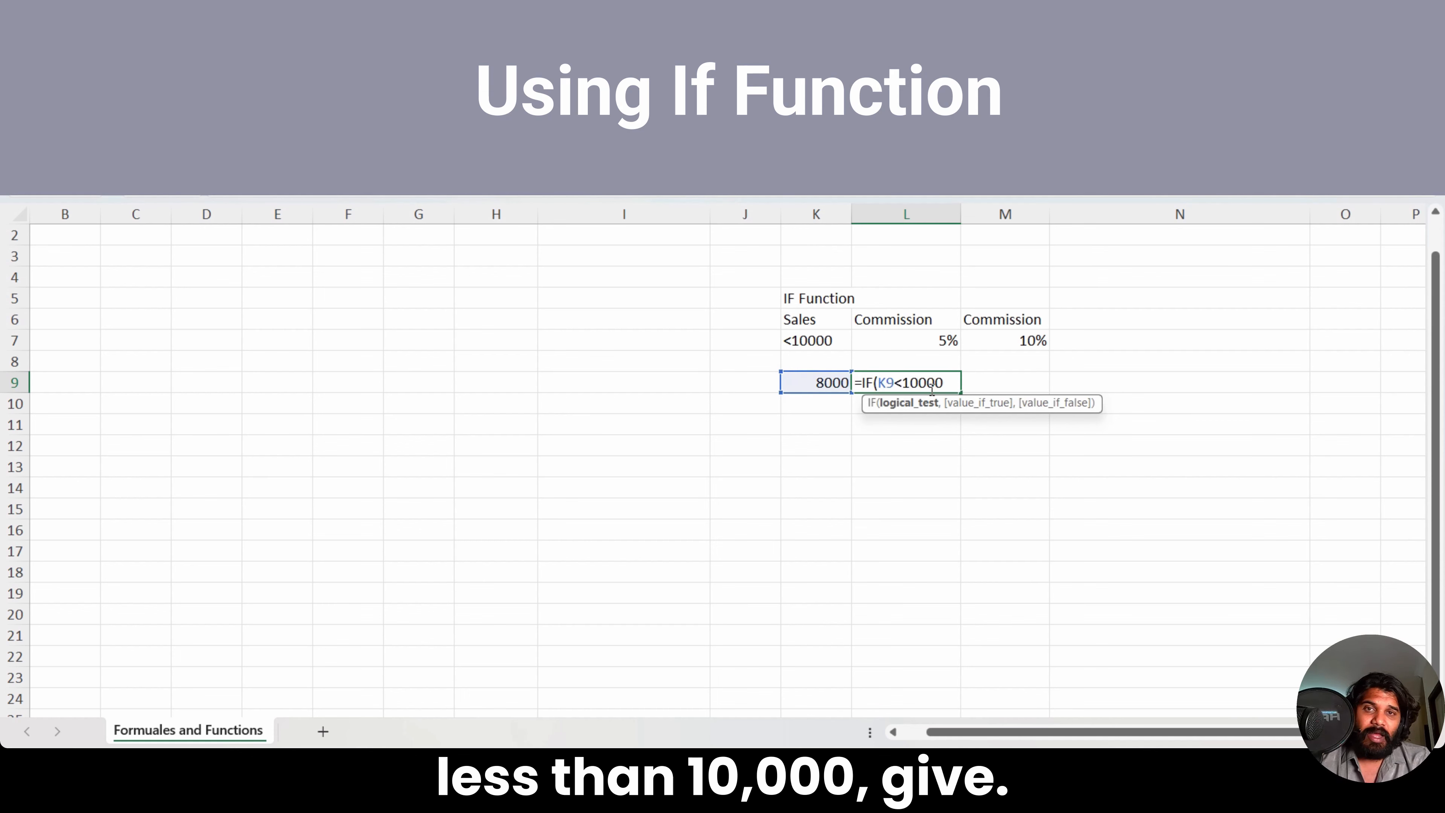
{"action": "type", "text": ","}
{"action": "key", "text": "BackSpace"}
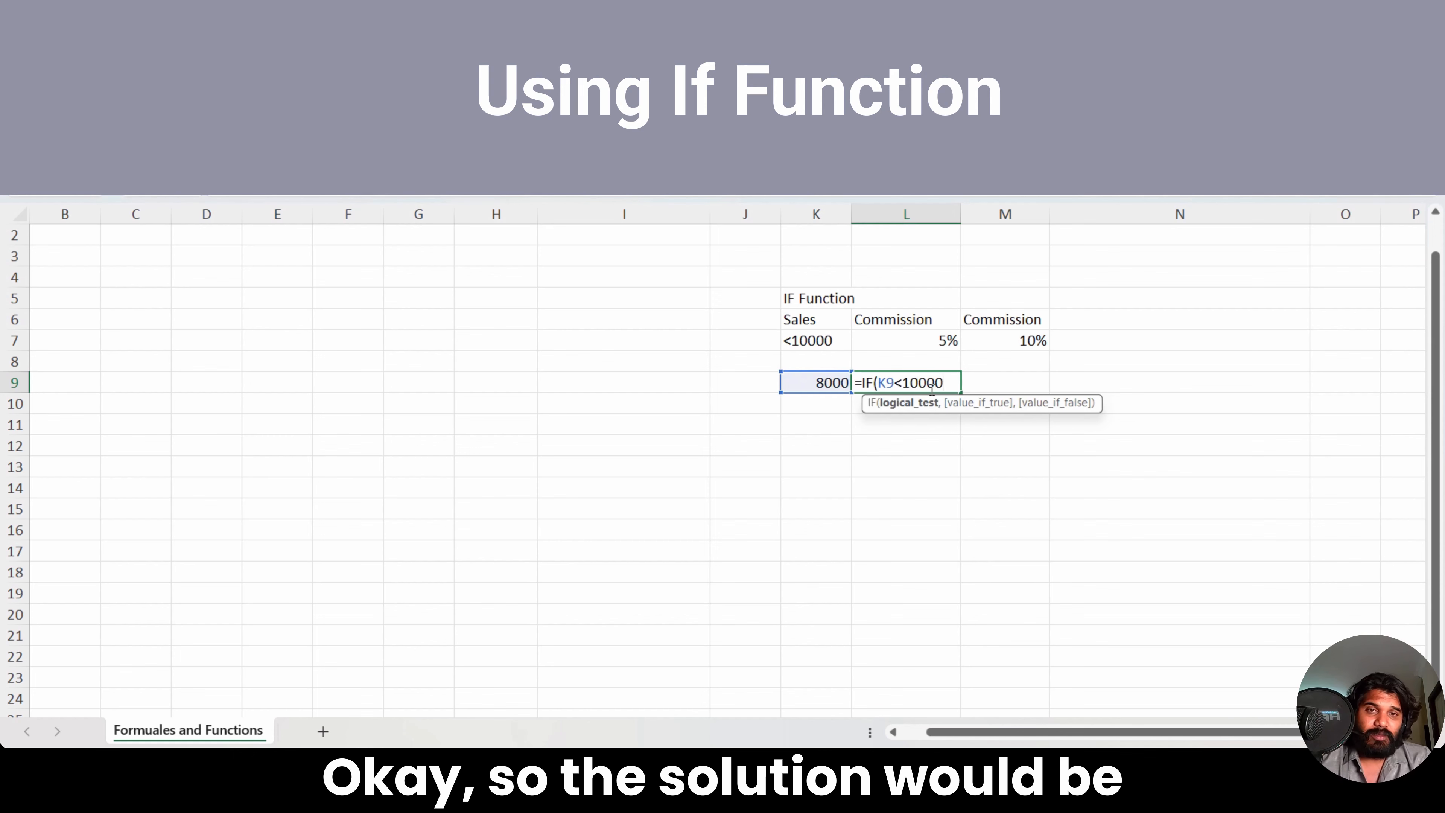
{"action": "type", "text": ","}
{"action": "key", "text": "Left"}
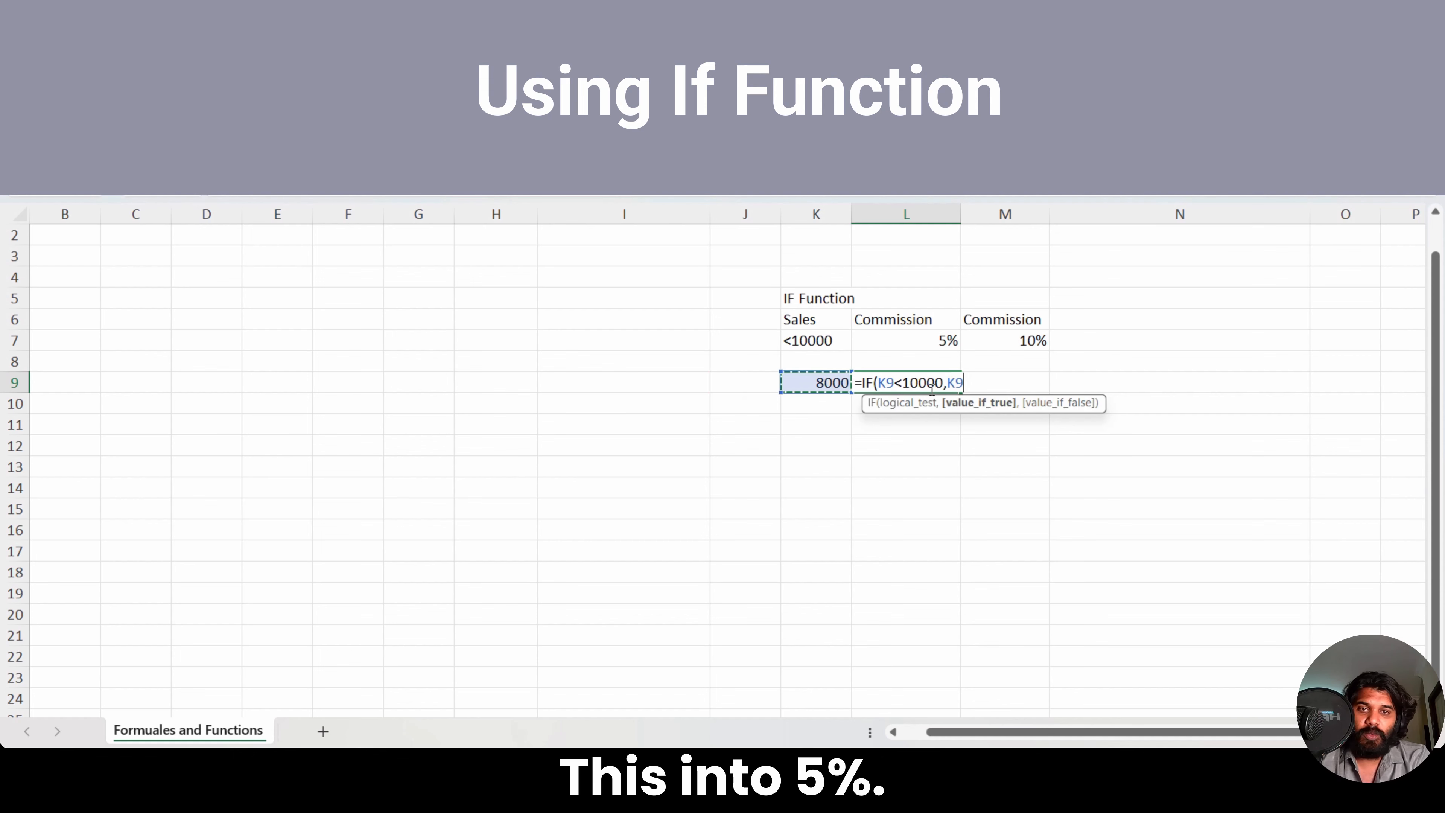
{"action": "type", "text": "*5%,"}
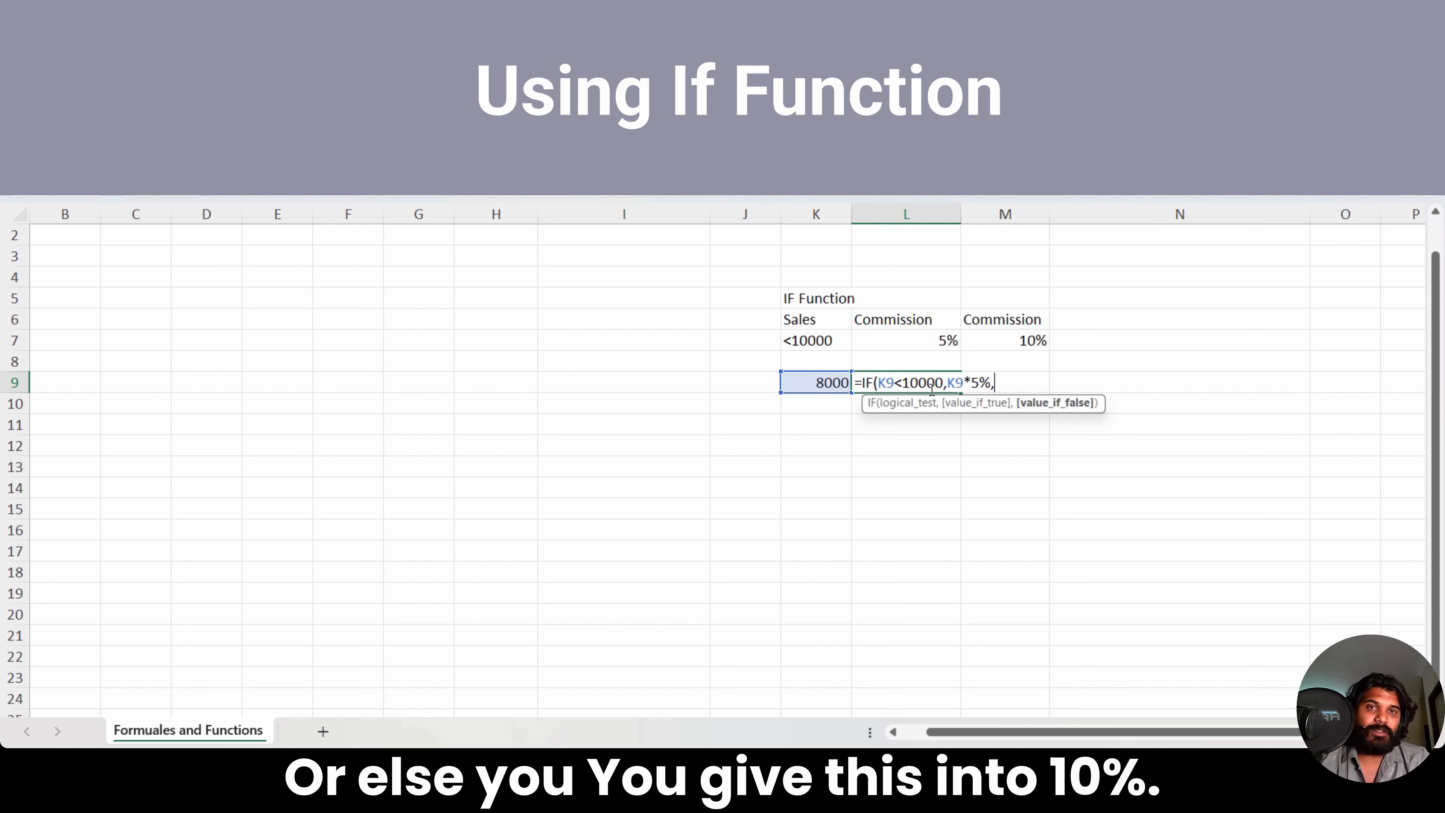
{"action": "key", "text": "Left"}
{"action": "type", "text": "*10%)"}
{"action": "key", "text": "Return"}
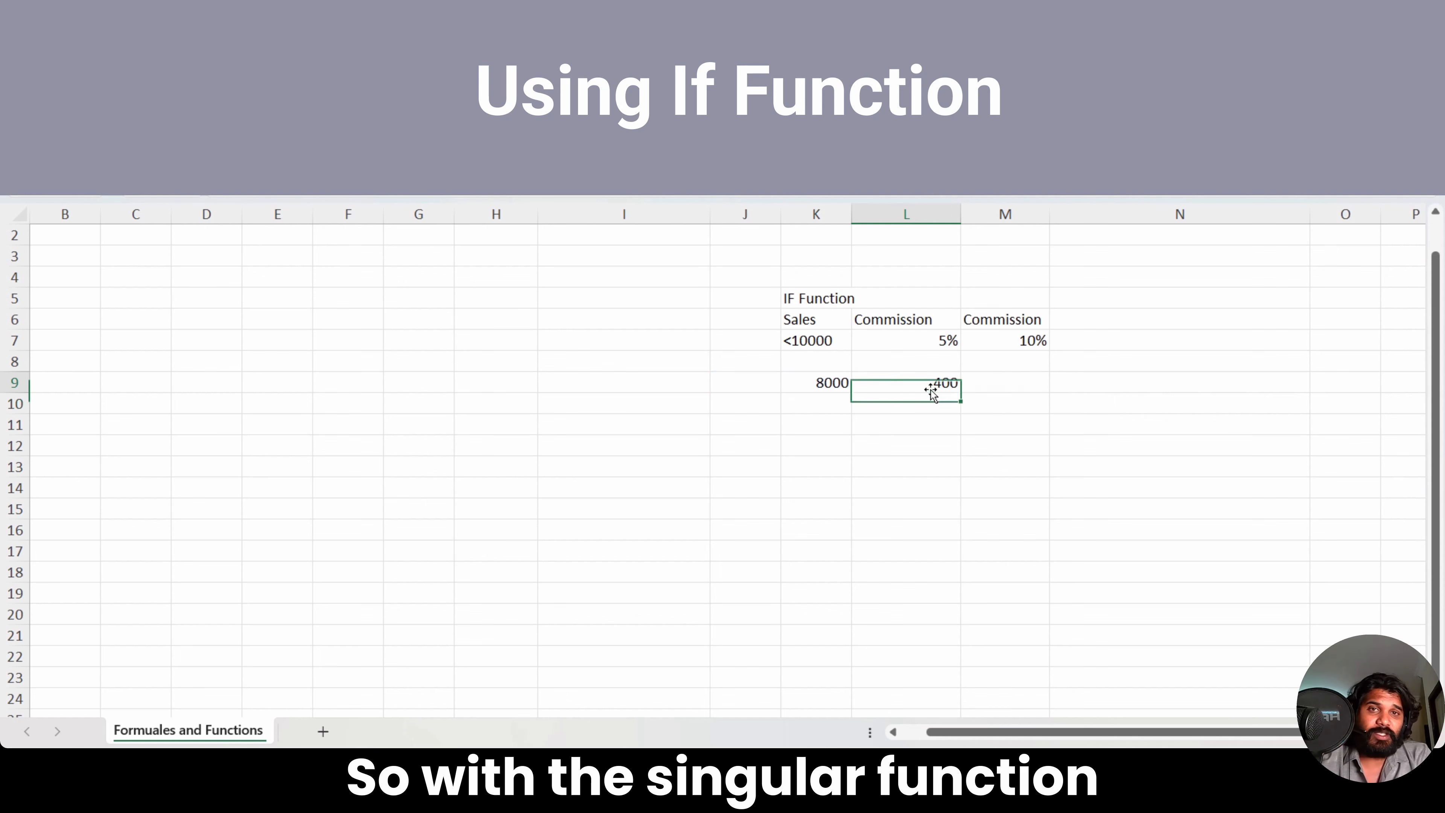
{"action": "left_click", "coordinate": [932, 391]}
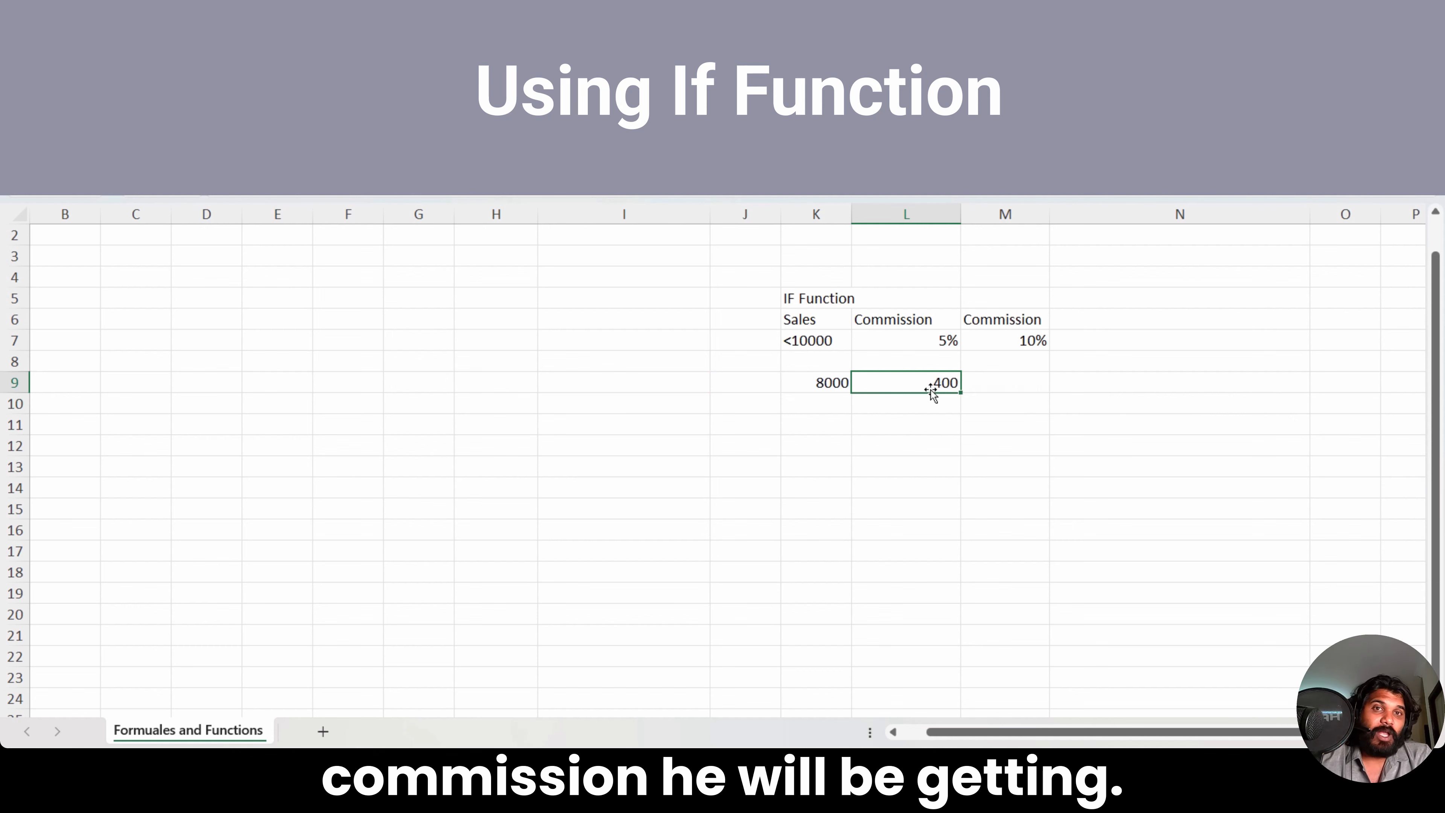
Step: Calculate the next sales figure in K10 with =K9*1.25 and fill the formula down to K21
{"action": "key", "text": "Left"}
{"action": "key", "text": "ctrl+c"}
{"action": "key", "text": "Down"}
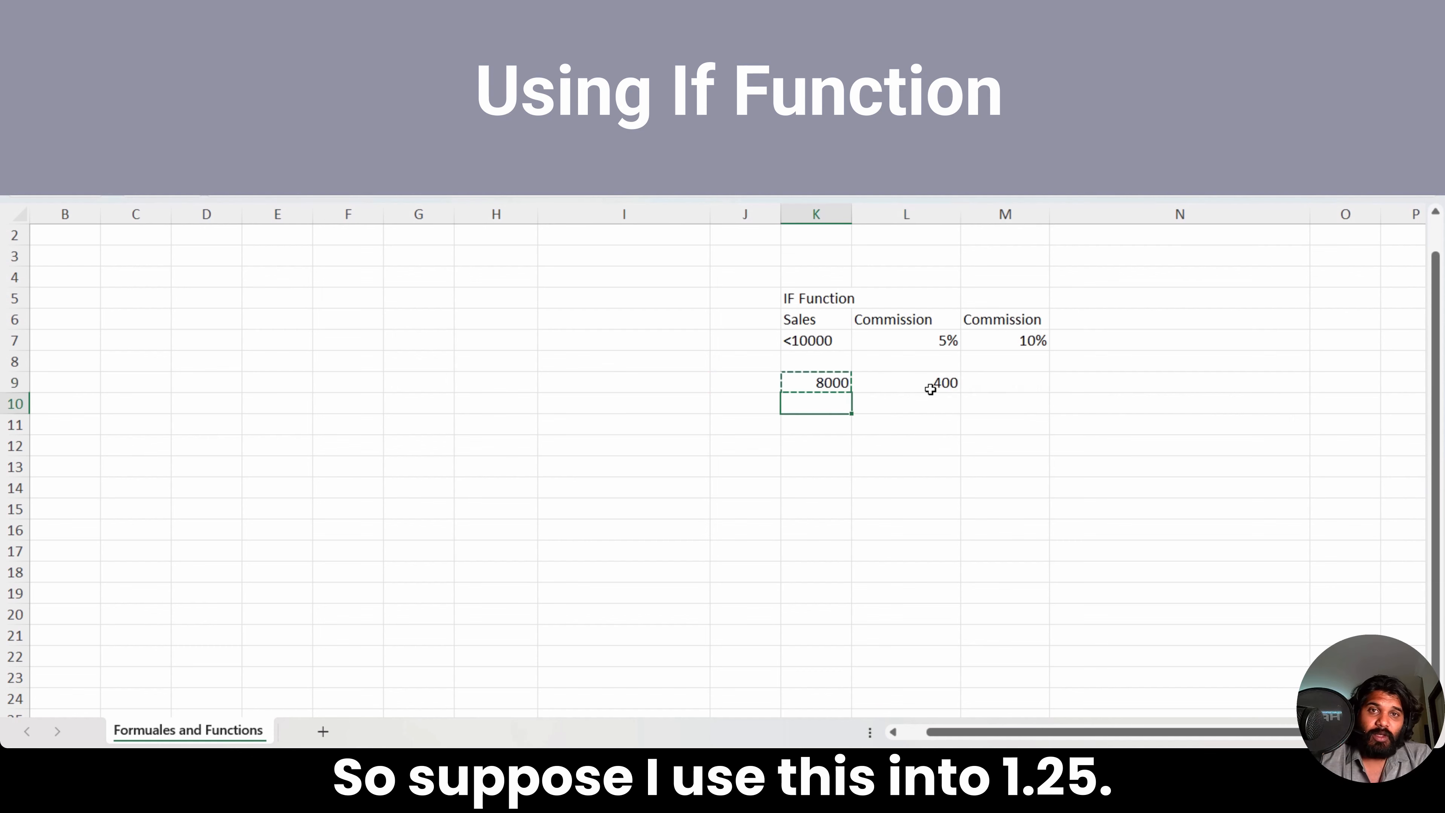
{"action": "type", "text": "="}
{"action": "key", "text": "Up"}
{"action": "type", "text": "*"}
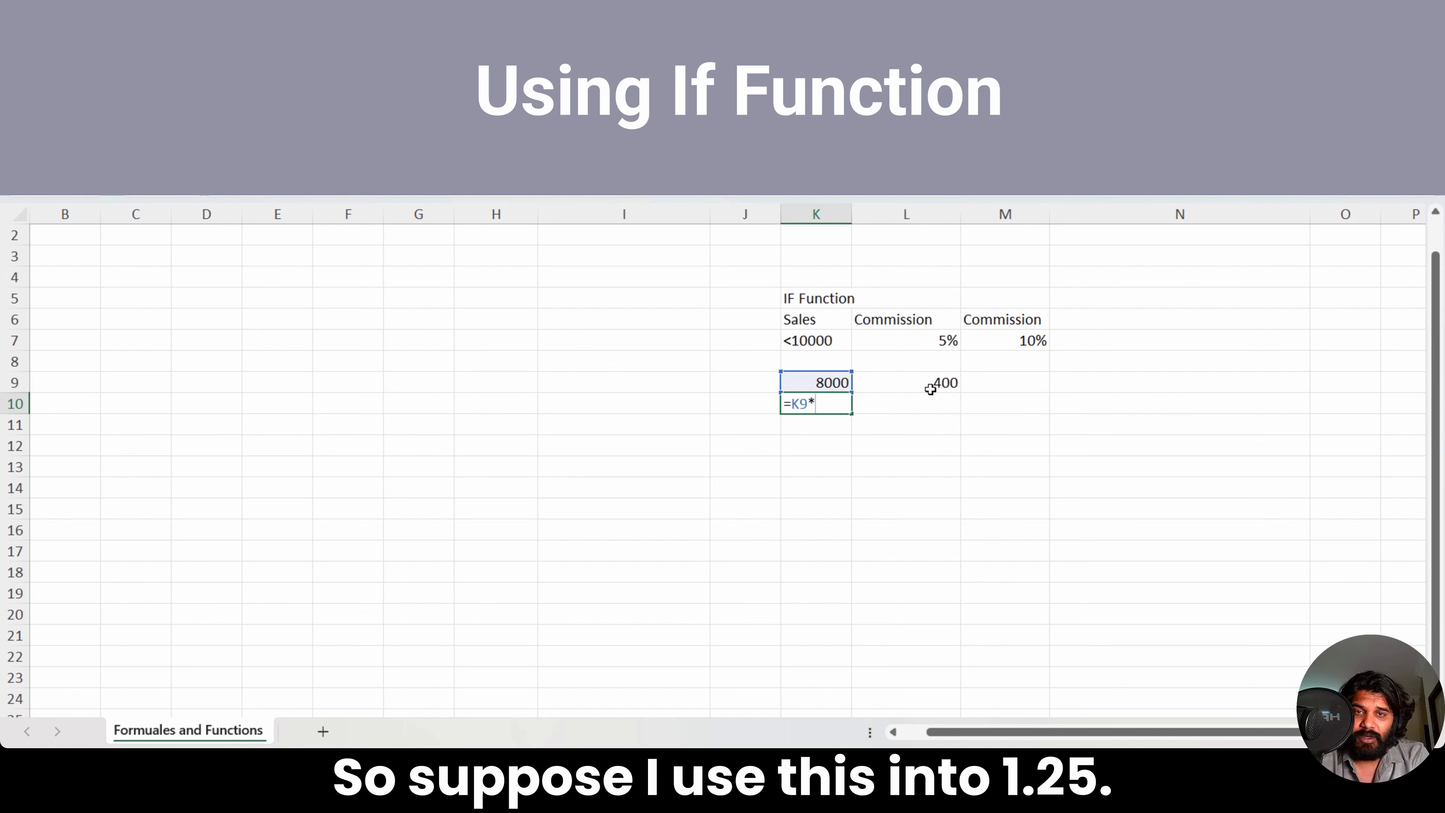
{"action": "key", "text": "Return"}
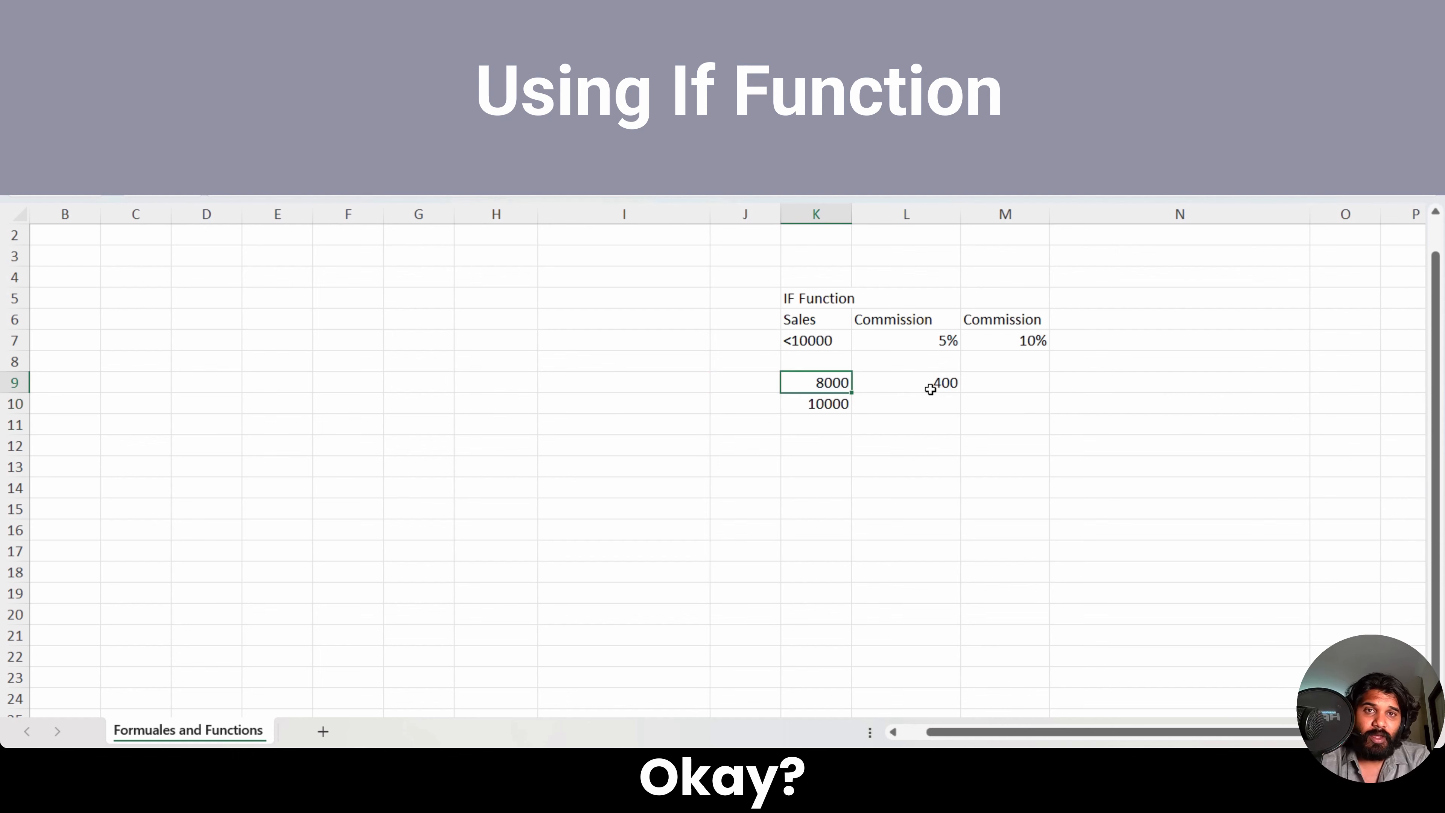
{"action": "left_click", "coordinate": [841, 405]}
{"action": "left_click_drag", "start_coordinate": [852, 414], "coordinate": [850, 651]}
Step: Copy the IF commission formula from L9 to L10:L21
{"action": "left_click", "coordinate": [929, 411]}
{"action": "key", "text": "shift+Down"}
{"action": "key", "text": "Up"}
{"action": "key", "text": "ctrl+c"}
{"action": "key", "text": "Down"}
{"action": "key", "text": "shift+Down"}
{"action": "key", "text": "shift+Down"}
{"action": "key", "text": "shift+Down"}
{"action": "key", "text": "shift+Down"}
{"action": "key", "text": "shift+Down"}
{"action": "key", "text": "shift+Down"}
{"action": "key", "text": "shift+Down"}
{"action": "key", "text": "shift+Down"}
{"action": "key", "text": "shift+Down"}
{"action": "key", "text": "shift+Down"}
{"action": "key", "text": "shift+Down"}
{"action": "key", "text": "ctrl+v"}
{"action": "key", "text": "Down"}
{"action": "key", "text": "Up"}
{"action": "key", "text": "Escape"}
Step: Reduce the commissions in L12:L21 to zero decimal places
{"action": "key", "text": "Down"}
{"action": "key", "text": "Down"}
{"action": "key", "text": "shift+Down"}
{"action": "key", "text": "shift+Down"}
{"action": "key", "text": "shift+Down"}
{"action": "key", "text": "shift+Down"}
{"action": "key", "text": "shift+Down"}
{"action": "key", "text": "shift+Down"}
{"action": "key", "text": "shift+Down"}
{"action": "key", "text": "shift+Down"}
{"action": "key", "text": "shift+Down"}
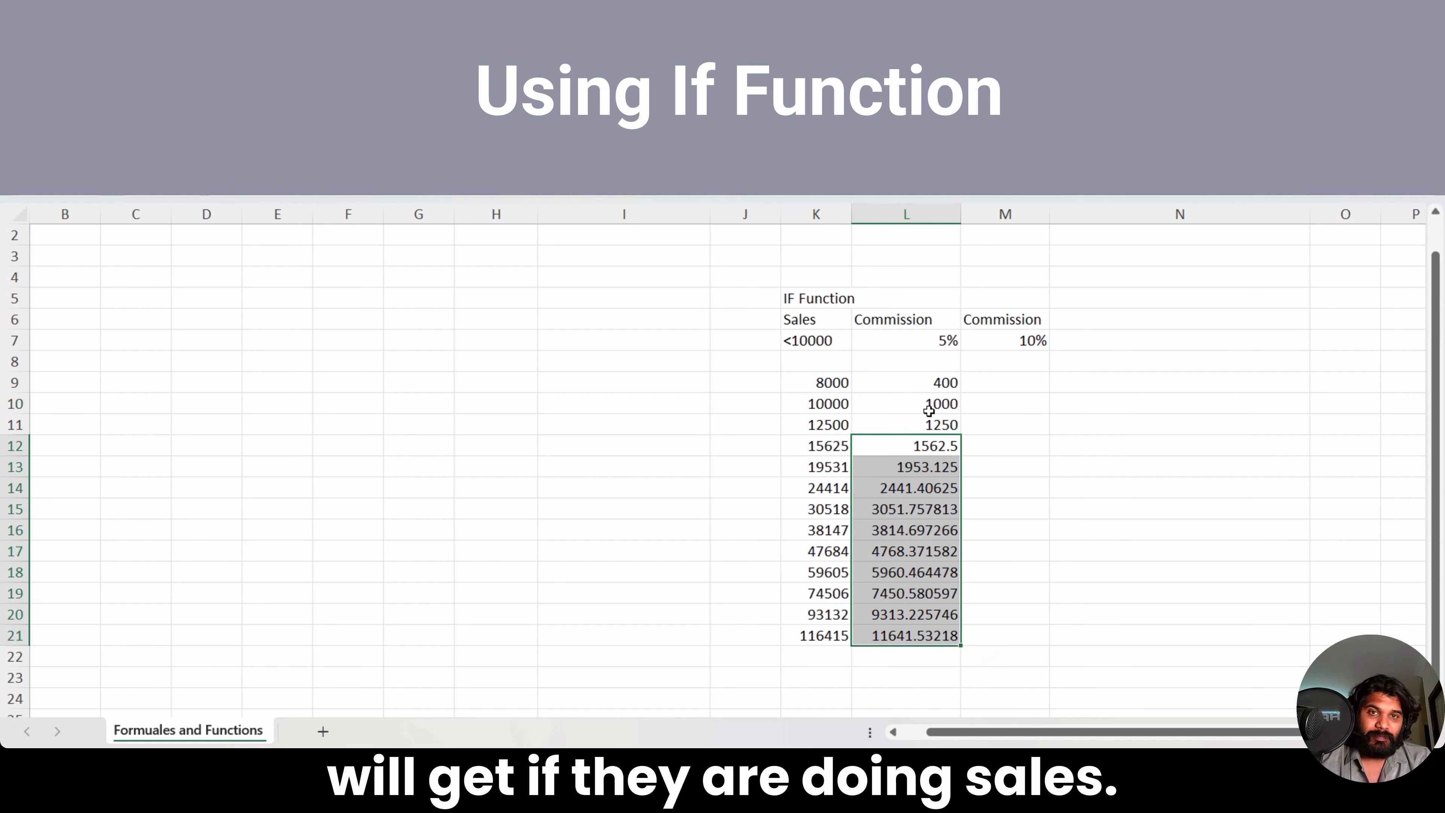
{"action": "key", "text": "alt+h"}
{"action": "key", "text": "9"}
{"action": "key", "text": "alt+h"}
{"action": "key", "text": "9"}
{"action": "key", "text": "alt+h"}
{"action": "key", "text": "9"}
{"action": "key", "text": "alt+h"}
{"action": "key", "text": "9"}
{"action": "key", "text": "alt+h"}
{"action": "key", "text": "9"}
{"action": "key", "text": "alt+h"}
{"action": "key", "text": "9"}
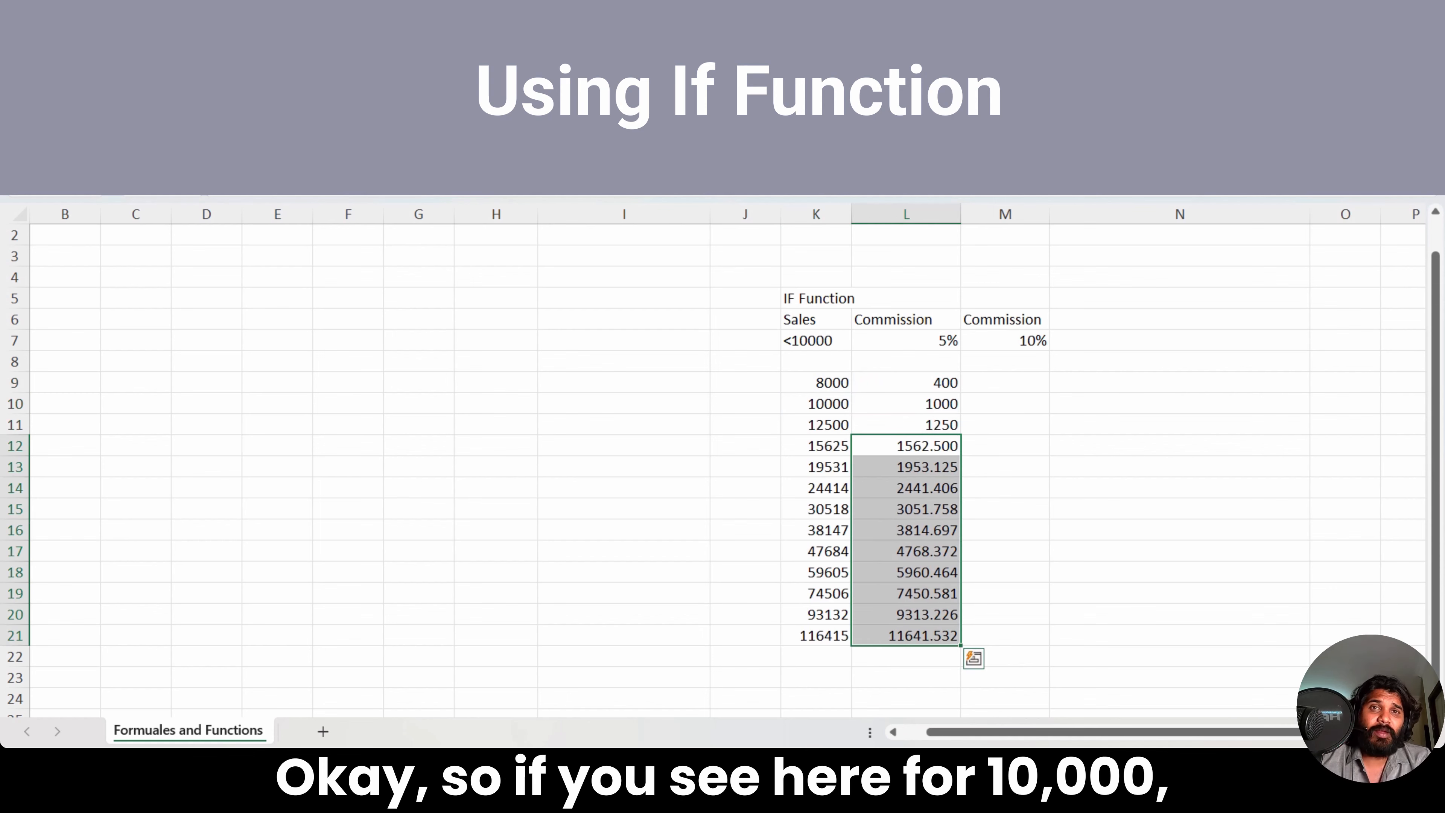
Step: Compare the commissions in L10 and L11 with their sales figures and the rate in M7
{"action": "left_click", "coordinate": [835, 406]}
{"action": "left_click", "coordinate": [1026, 341]}
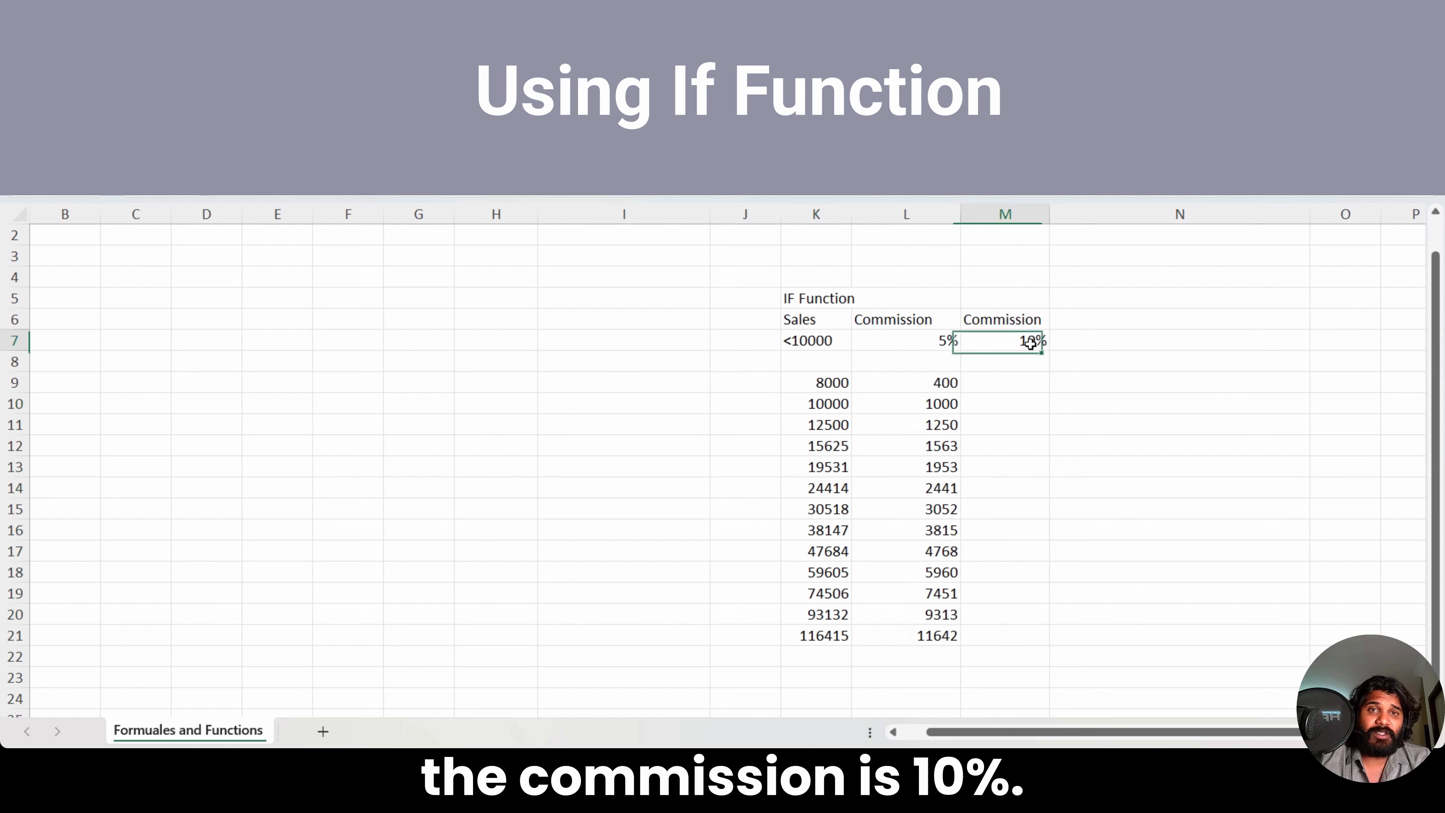
{"action": "left_click", "coordinate": [945, 405]}
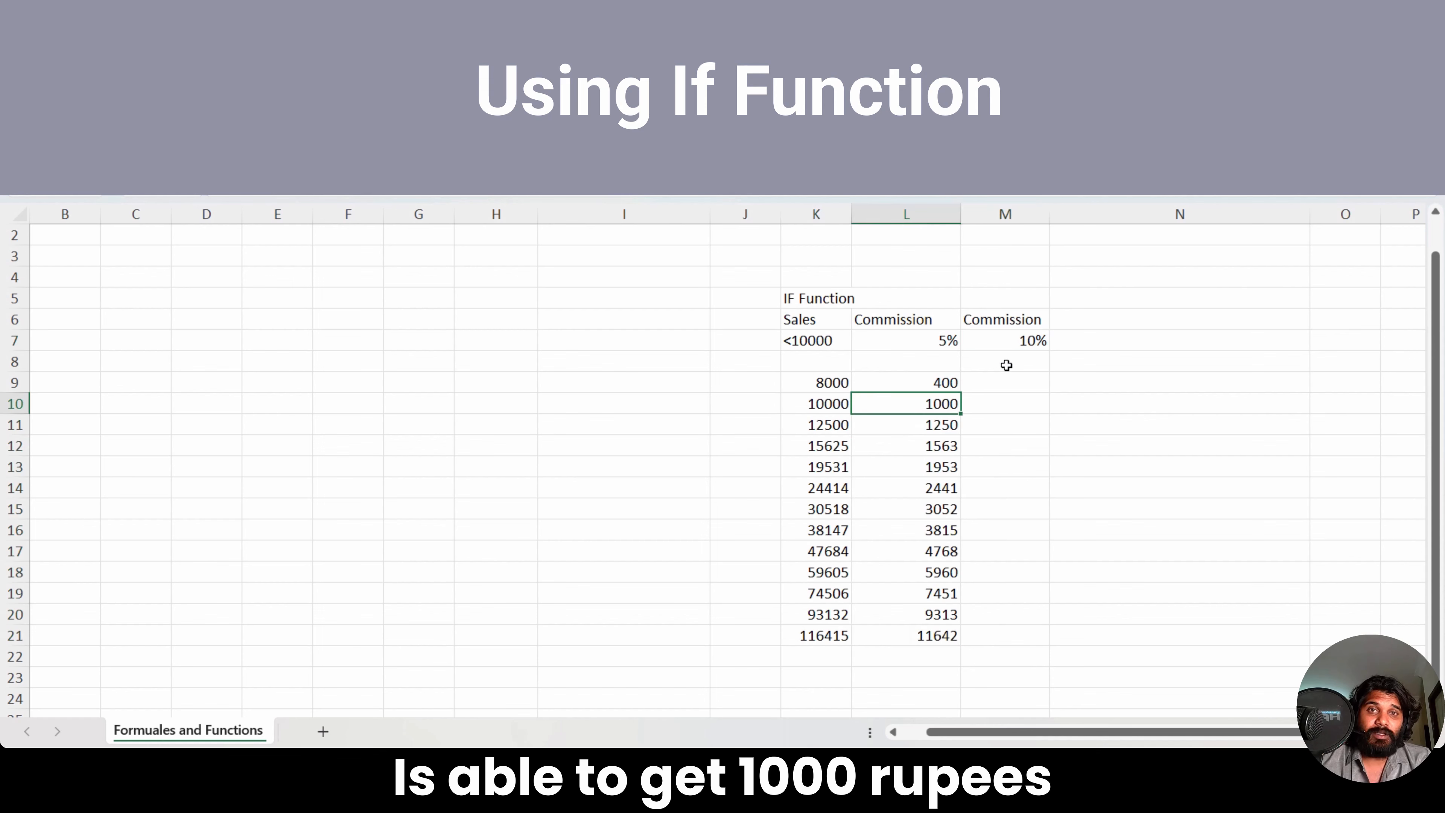
{"action": "left_click", "coordinate": [826, 427]}
{"action": "left_click", "coordinate": [1032, 341]}
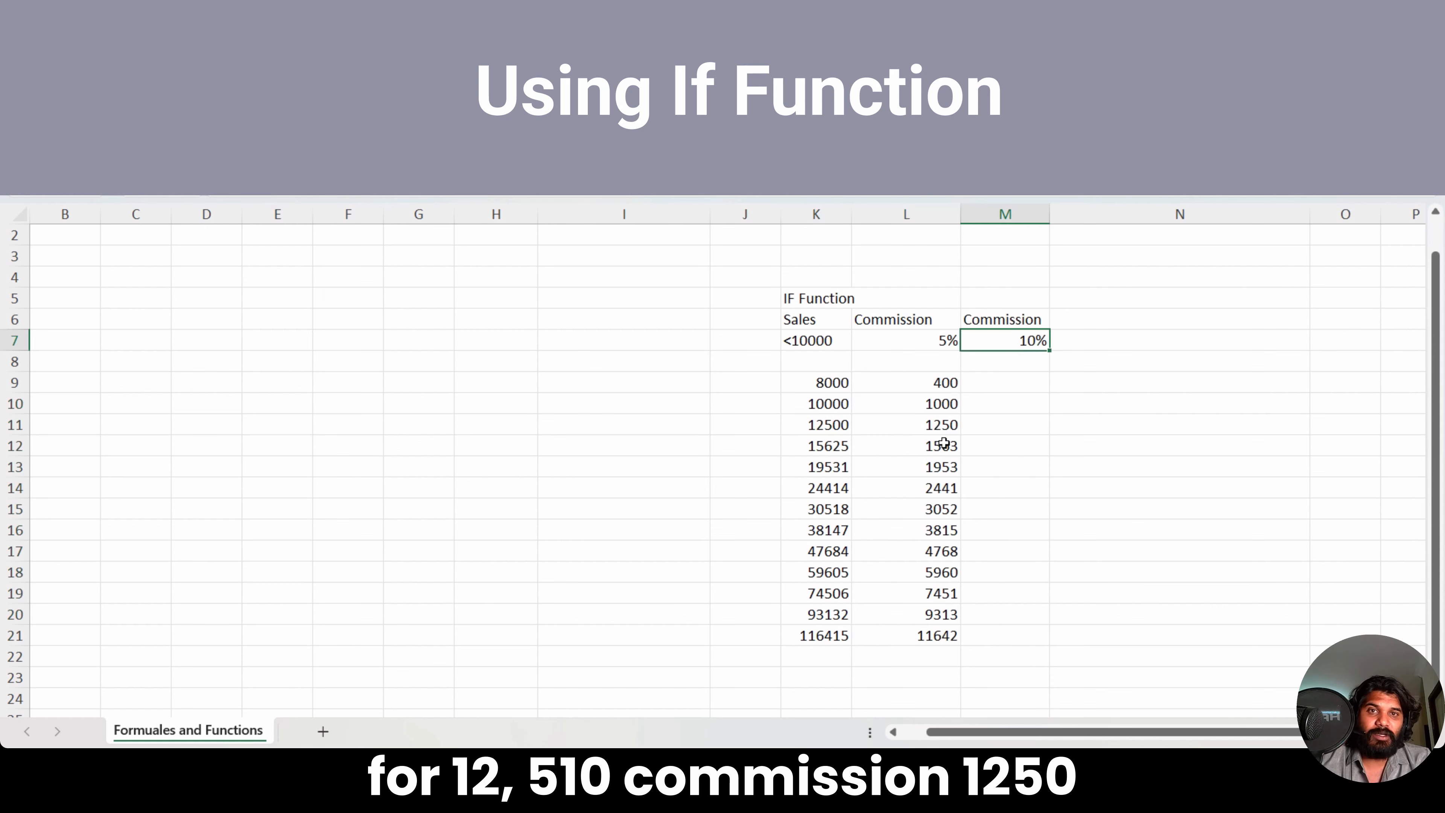
{"action": "left_click", "coordinate": [941, 425]}
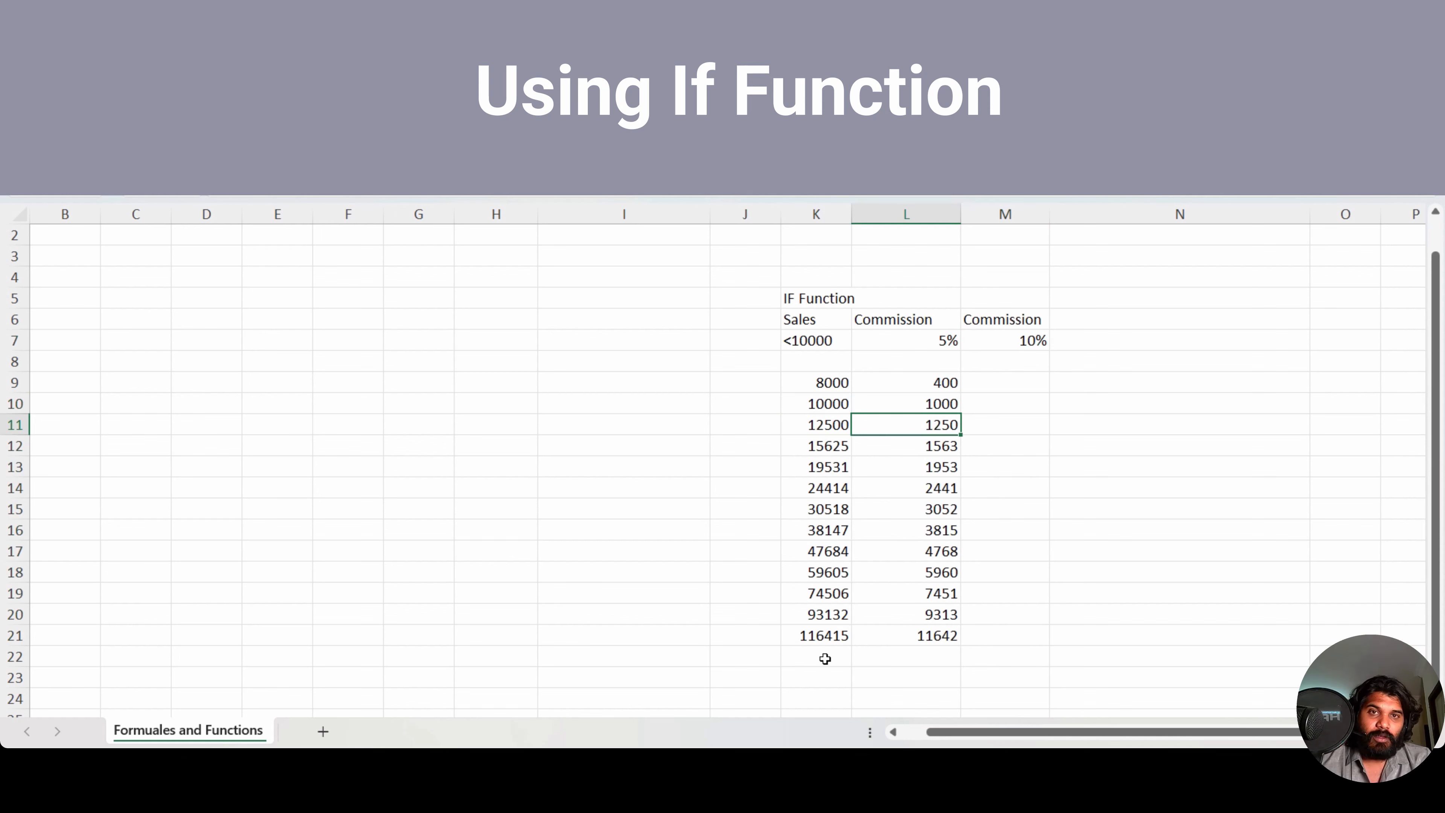
{"action": "left_click_drag", "start_coordinate": [835, 381], "coordinate": [826, 636]}
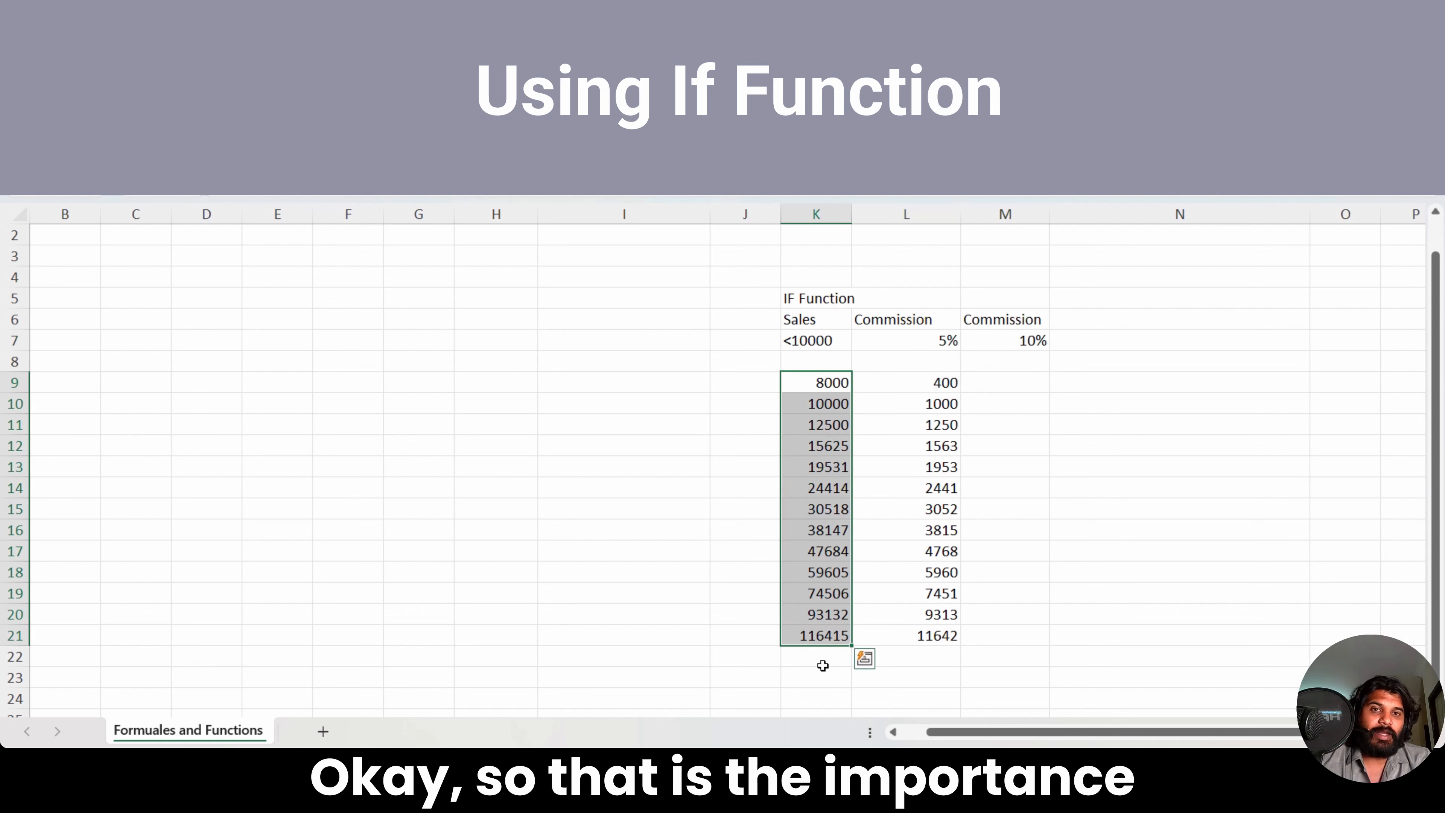
{"action": "left_click", "coordinate": [823, 665]}
{"action": "key", "text": "Up"}
{"action": "key", "text": "Up"}
{"action": "key", "text": "Up"}
{"action": "key", "text": "Up"}
{"action": "key", "text": "Up"}
{"action": "key", "text": "Up"}
{"action": "key", "text": "Up"}
{"action": "key", "text": "Up"}
{"action": "key", "text": "Up"}
{"action": "key", "text": "Up"}
{"action": "key", "text": "Up"}
{"action": "key", "text": "Up"}
{"action": "key", "text": "Up"}
{"action": "key", "text": "Up"}
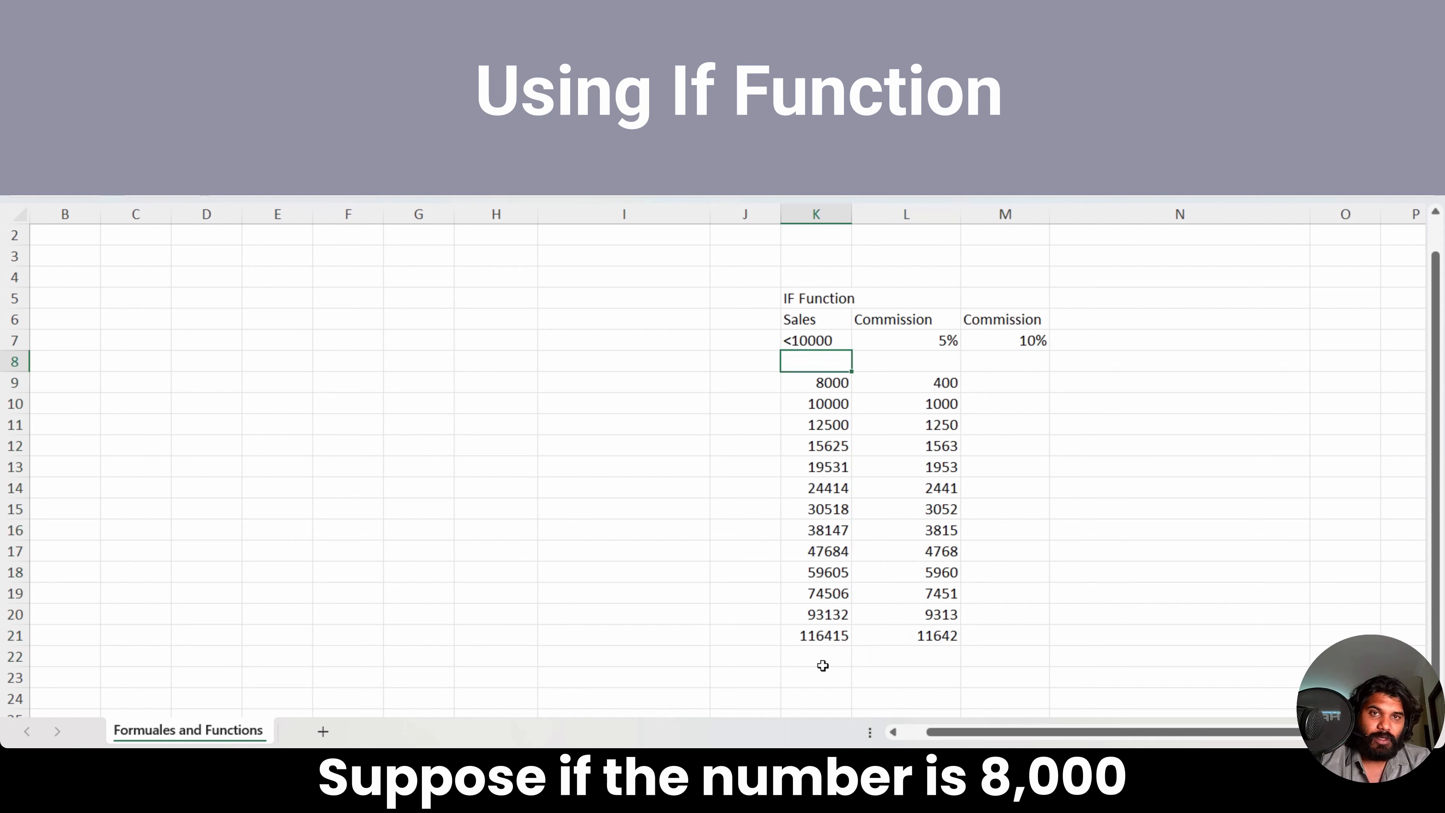
{"action": "key", "text": "Down"}
{"action": "key", "text": "Down"}
{"action": "key", "text": "Down"}
{"action": "key", "text": "Down"}
{"action": "key", "text": "Down"}
{"action": "key", "text": "Down"}
{"action": "key", "text": "Down"}
{"action": "key", "text": "Down"}
{"action": "key", "text": "Down"}
{"action": "key", "text": "Down"}
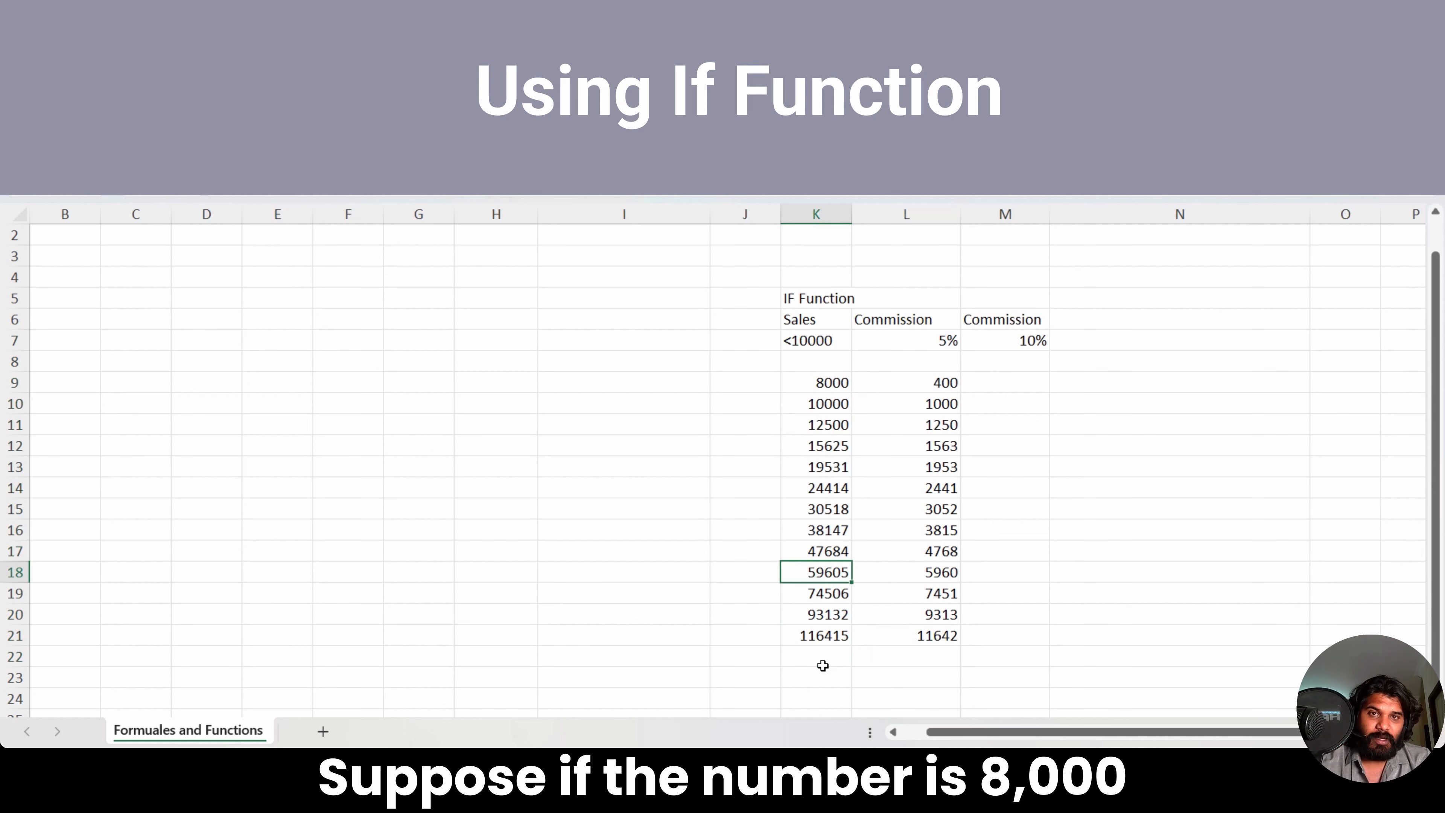
Step: Add another sales figure in K22 with the formula =K9*0.8
{"action": "left_click", "coordinate": [822, 665]}
{"action": "type", "text": "="}
{"action": "key", "text": "Up"}
{"action": "key", "text": "Up"}
{"action": "key", "text": "Up"}
{"action": "key", "text": "Up"}
{"action": "key", "text": "Up"}
{"action": "key", "text": "Up"}
{"action": "key", "text": "Up"}
{"action": "key", "text": "Up"}
{"action": "key", "text": "Up"}
{"action": "key", "text": "Up"}
{"action": "key", "text": "Up"}
{"action": "key", "text": "Up"}
{"action": "key", "text": "Up"}
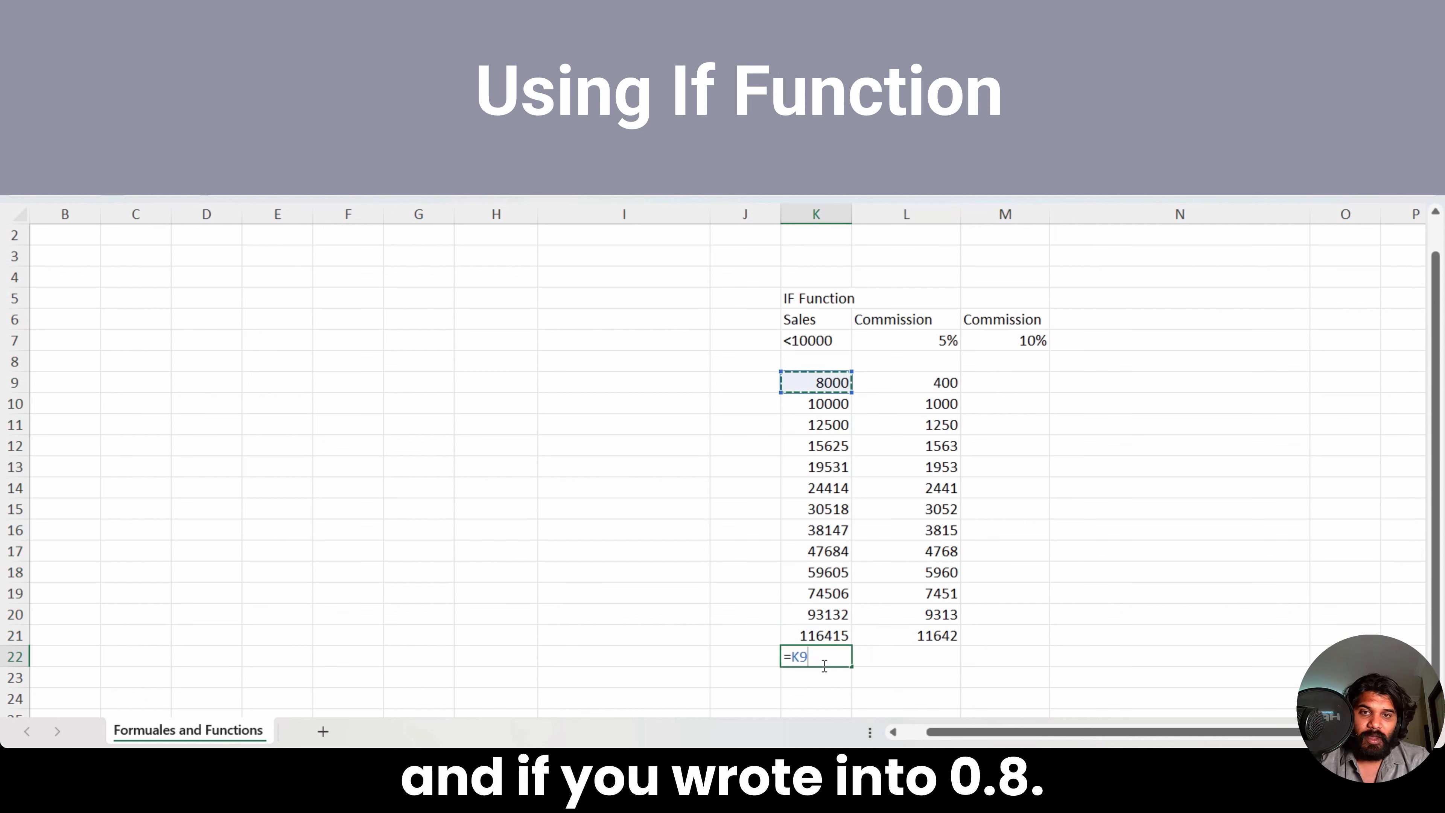
{"action": "type", "text": "*0.8"}
{"action": "key", "text": "Return"}
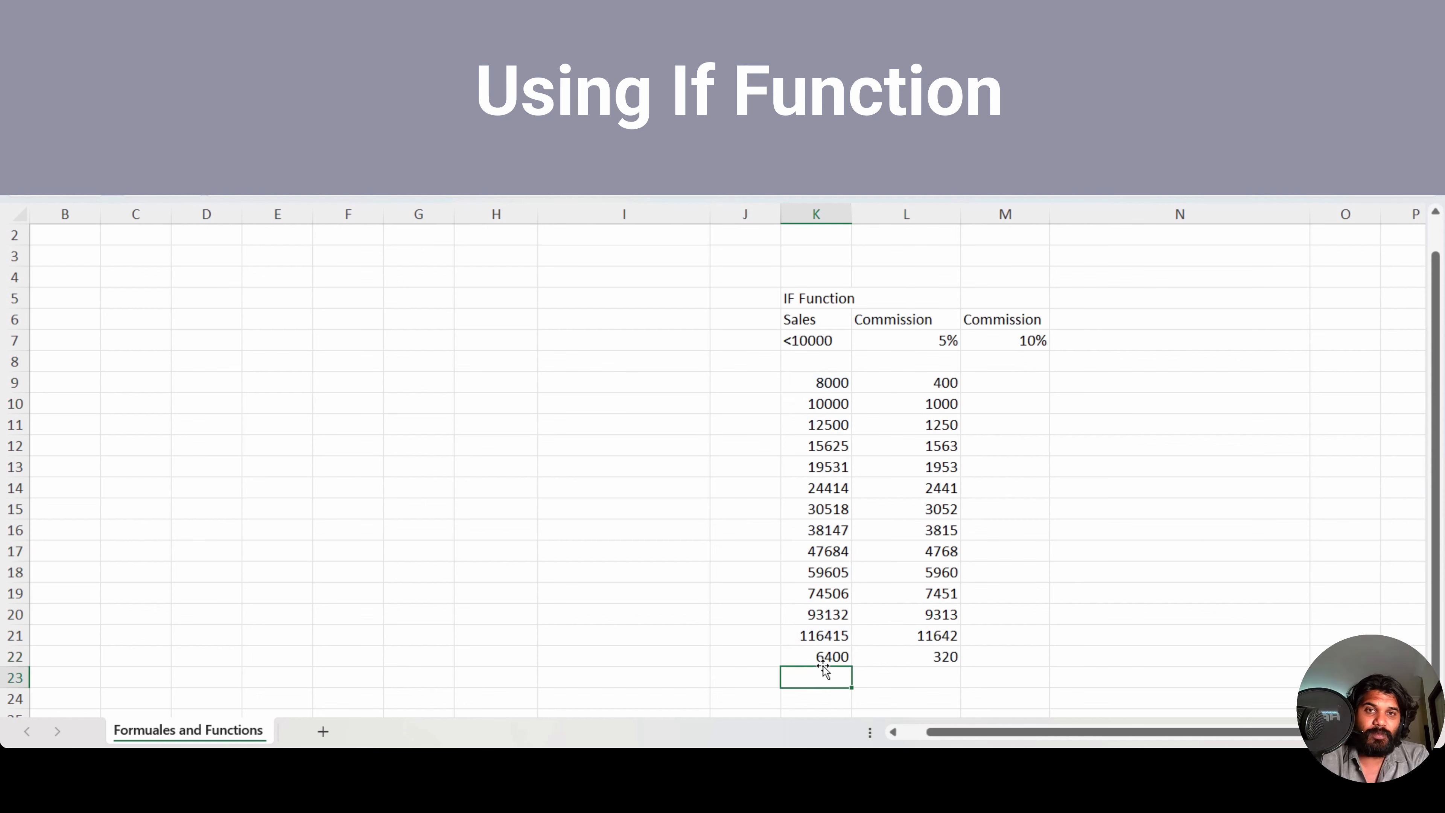
Step: Compare the commission in L22 with the sales figure in K22 and the rate in L7
{"action": "left_click", "coordinate": [828, 662]}
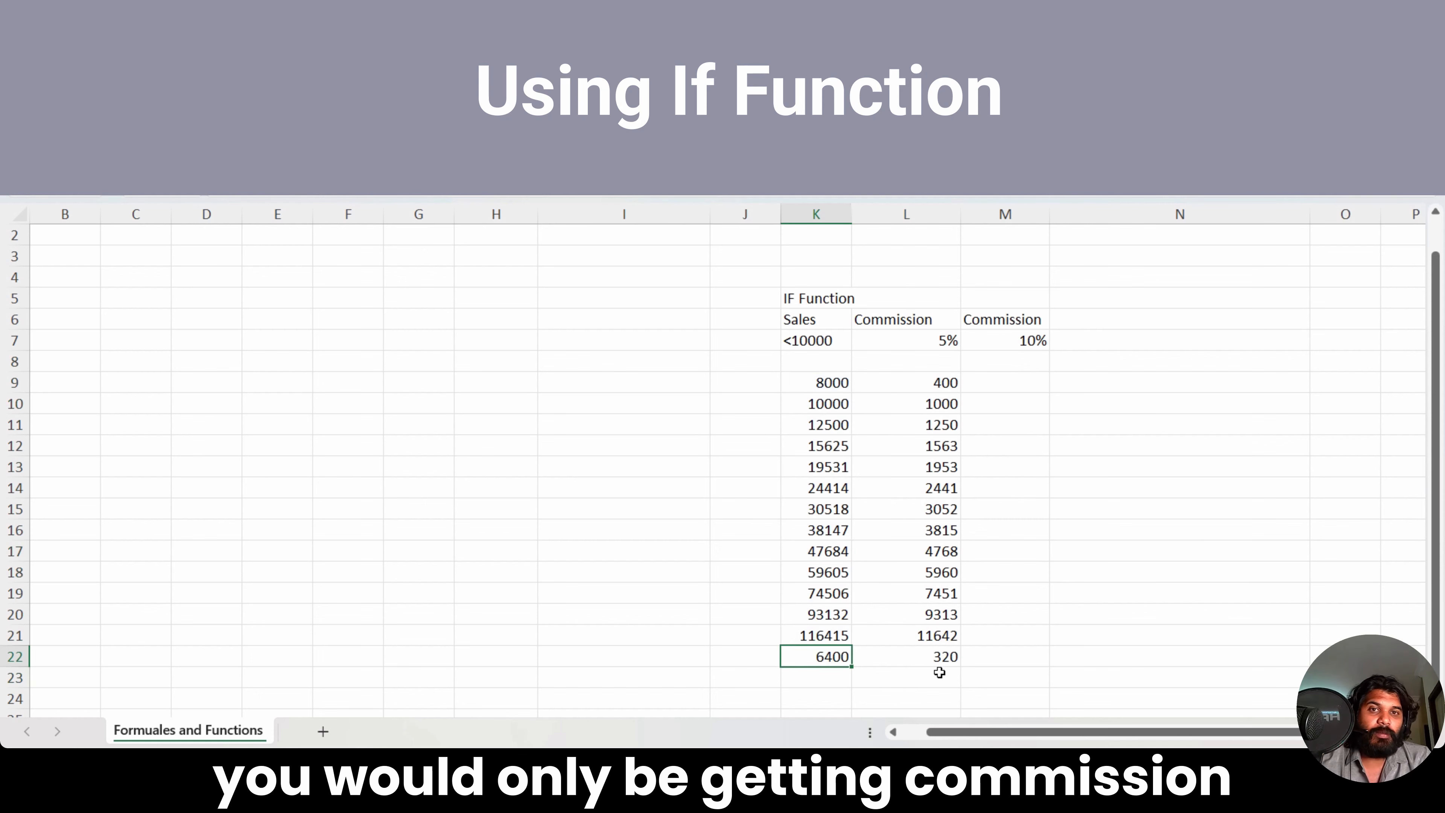
{"action": "left_click", "coordinate": [935, 655]}
{"action": "left_click", "coordinate": [826, 659]}
{"action": "left_click", "coordinate": [910, 405]}
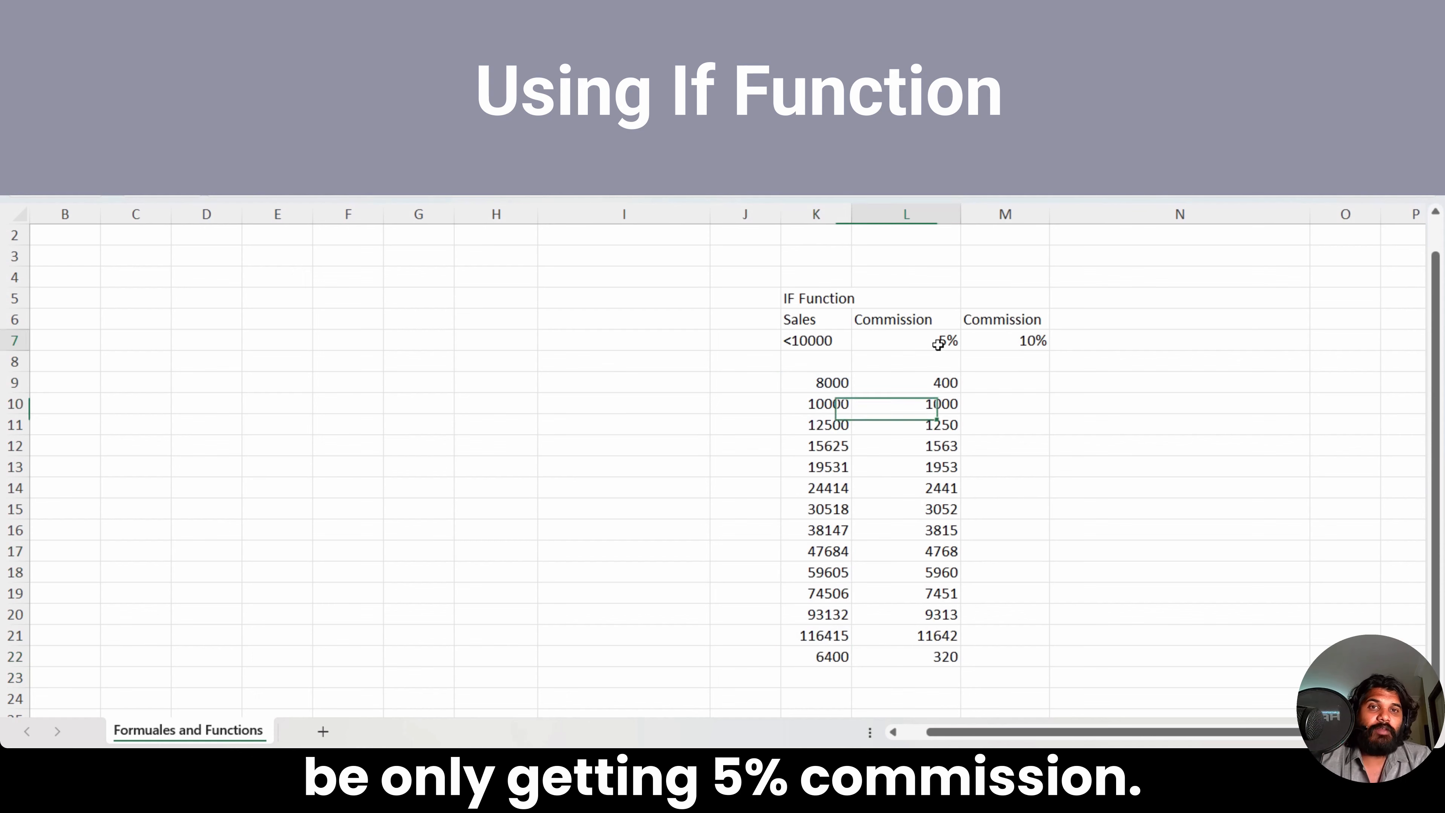
{"action": "left_click", "coordinate": [940, 342]}
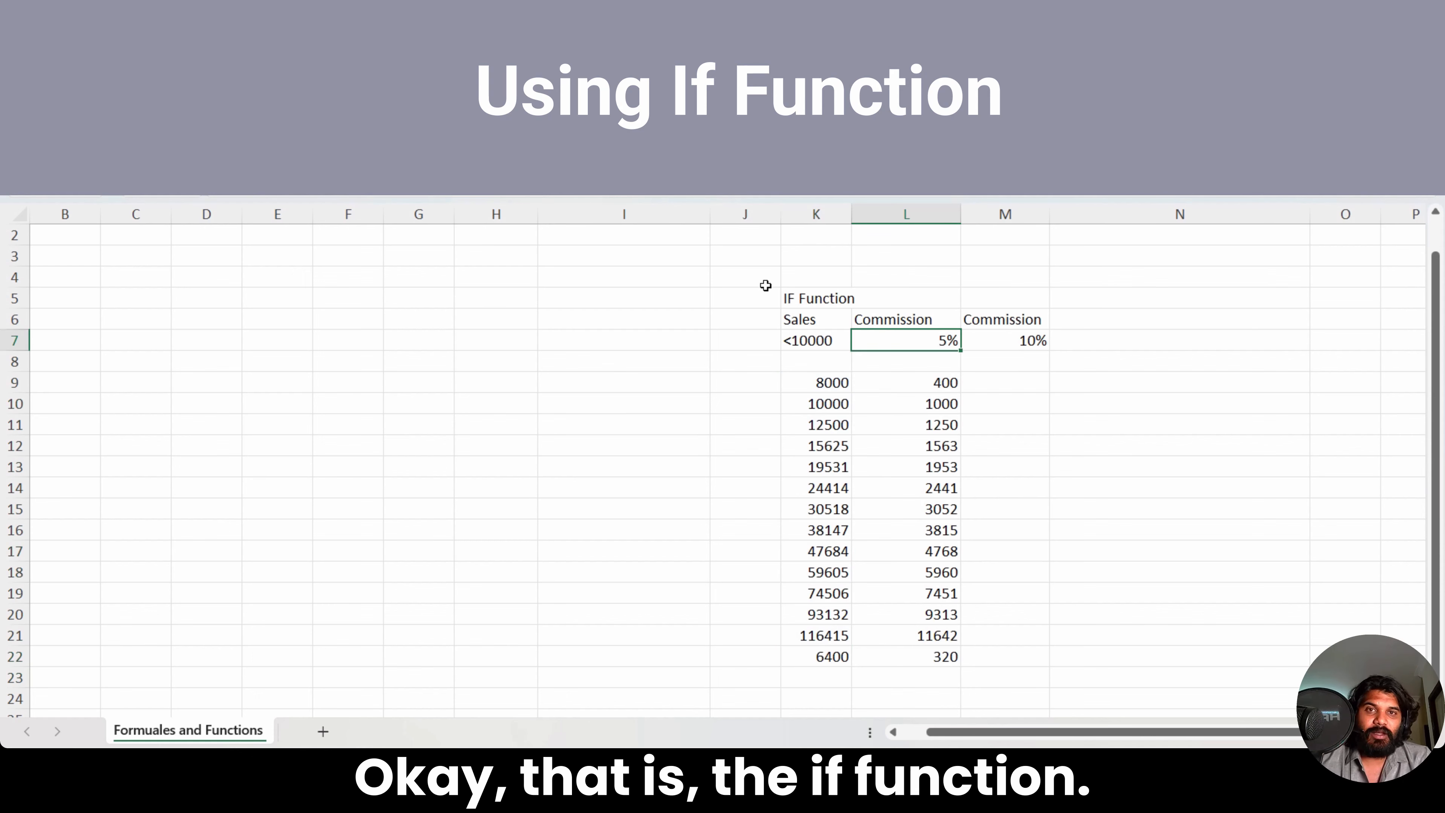
Step: Merge and center the IF Function heading across K5:M5 and give it a grey fill
{"action": "left_click", "coordinate": [783, 298]}
{"action": "key", "text": "shift+Right"}
{"action": "key", "text": "shift+Right"}
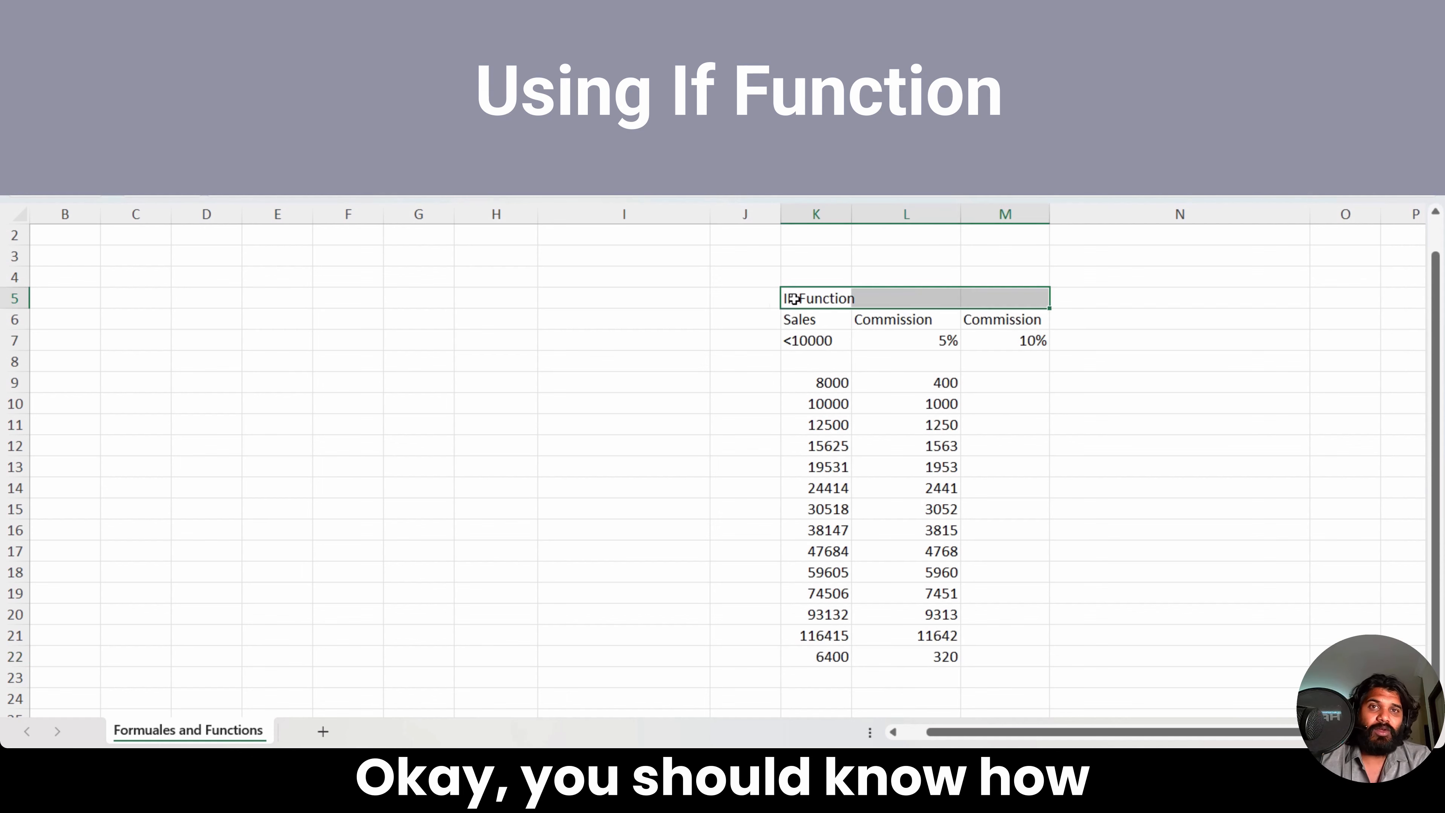
{"action": "key", "text": "alt+h"}
{"action": "key", "text": "m"}
{"action": "key", "text": "c"}
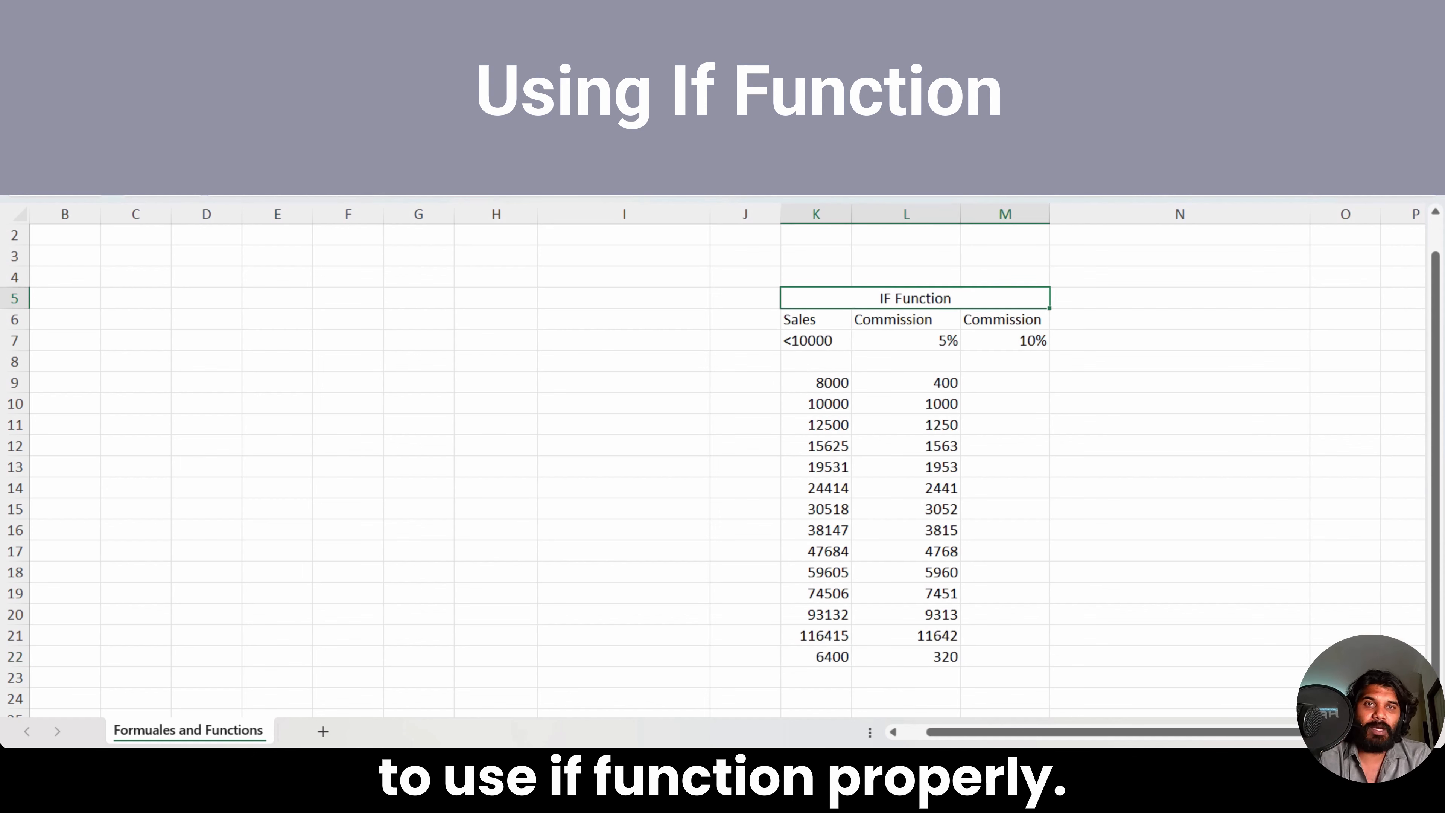
{"action": "key", "text": "alt+h"}
{"action": "key", "text": "h"}
{"action": "key", "text": "Return"}
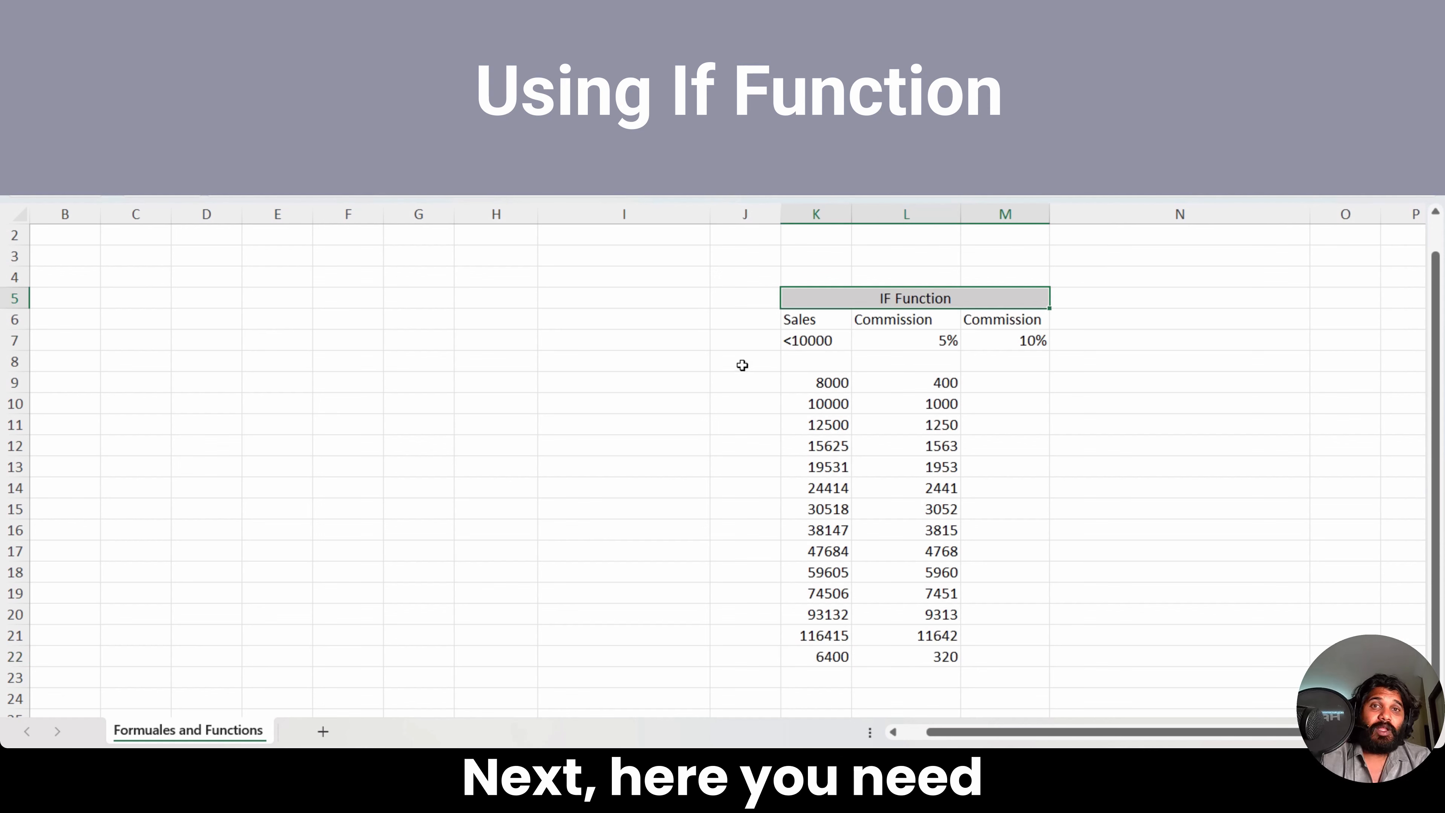
Step: Examine the logical test, true value and false value of the IF formula in L9, leaving the formula as it is
{"action": "left_click", "coordinate": [821, 384]}
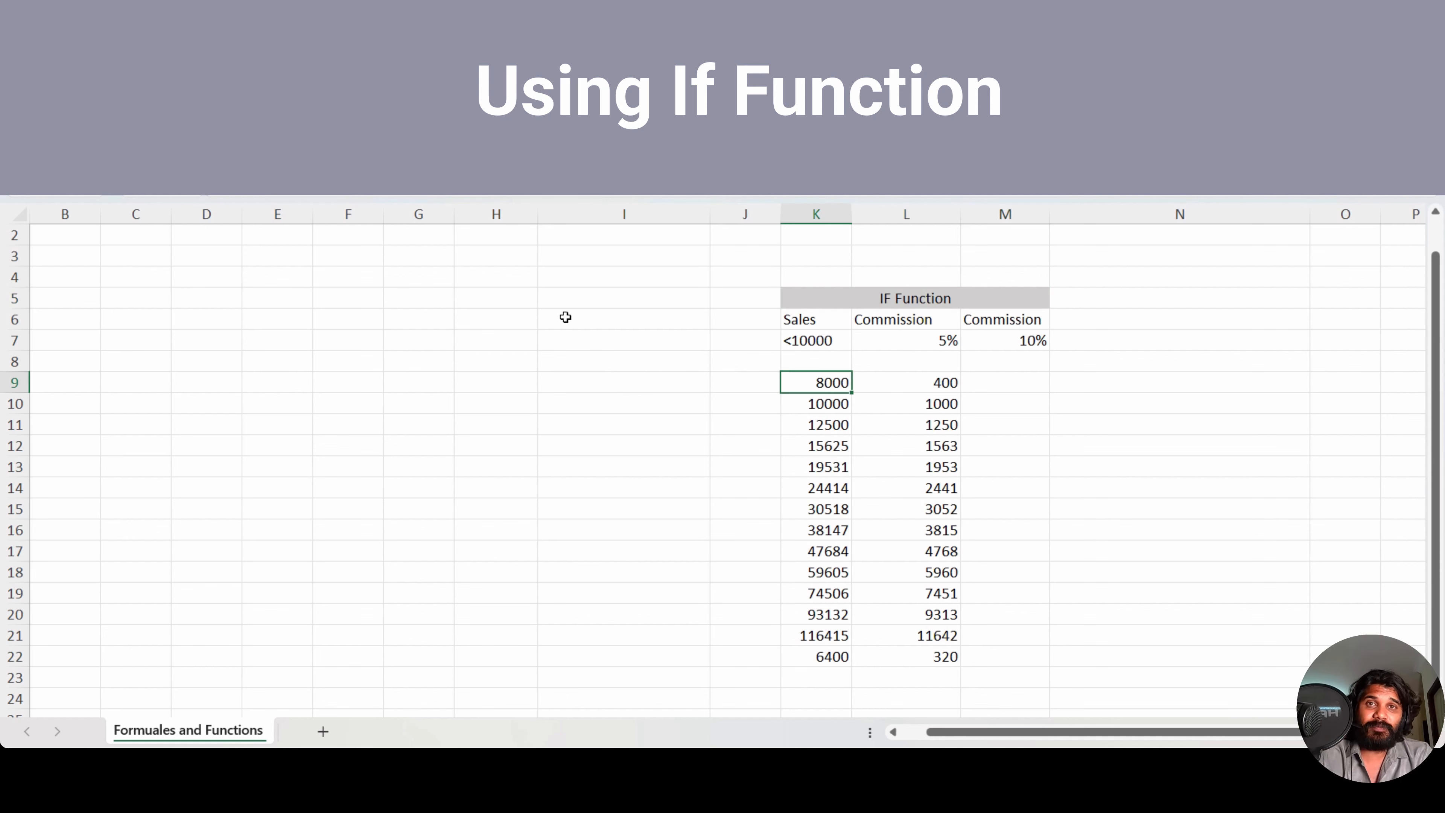
{"action": "left_click", "coordinate": [910, 386]}
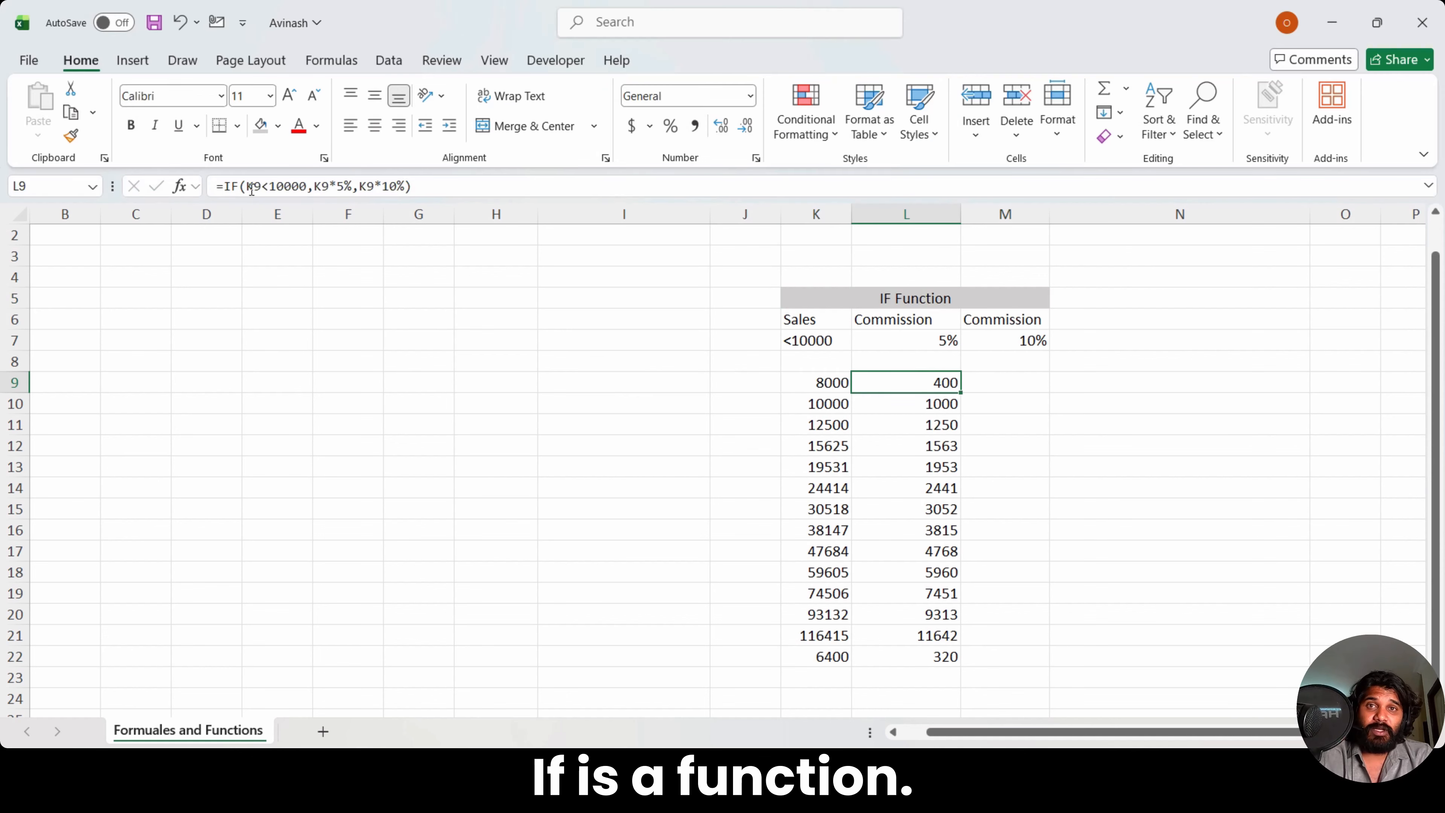
{"action": "left_click_drag", "start_coordinate": [244, 186], "coordinate": [397, 186]}
{"action": "left_click_drag", "start_coordinate": [309, 187], "coordinate": [242, 187]}
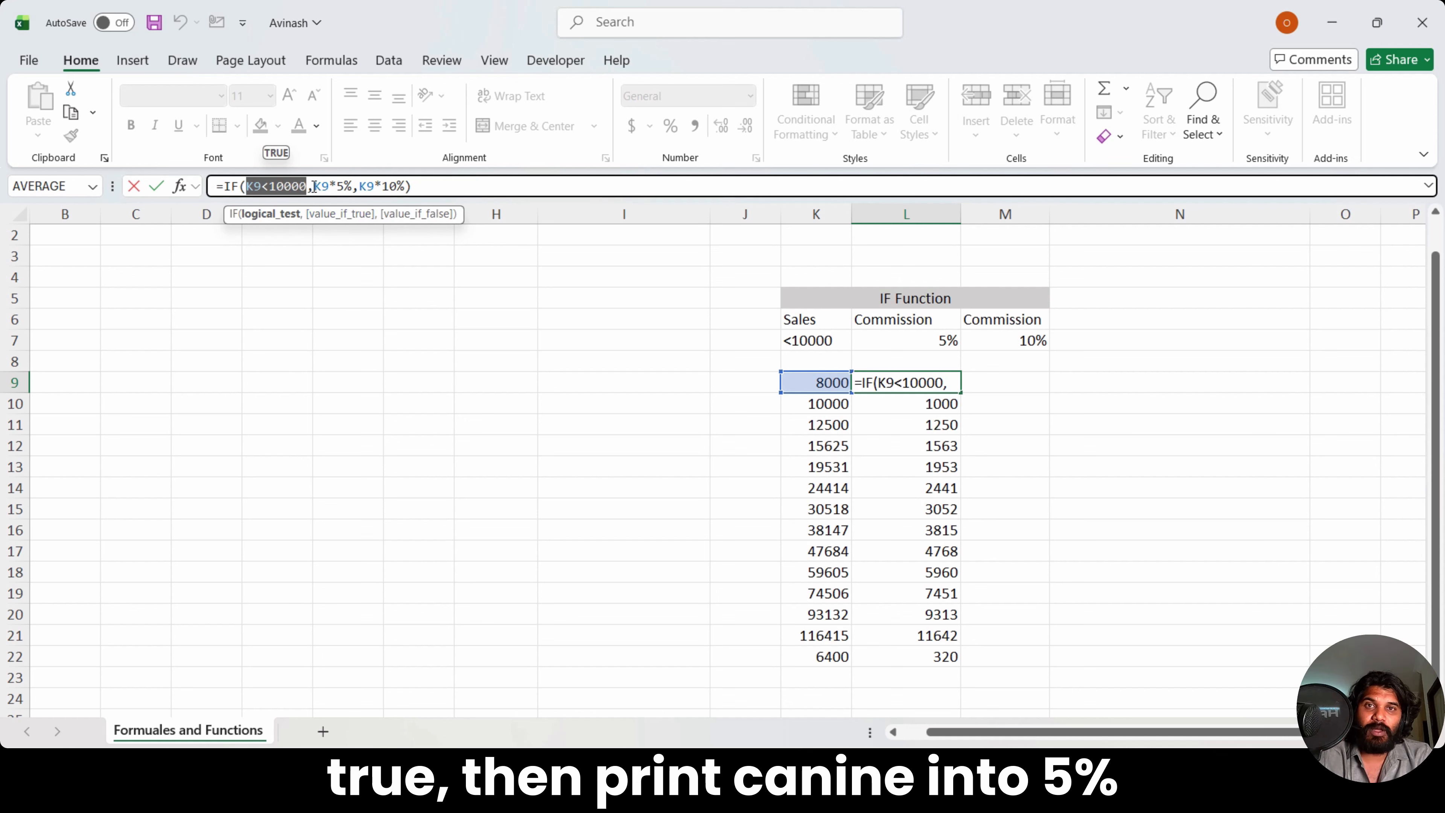
{"action": "left_click_drag", "start_coordinate": [315, 187], "coordinate": [397, 186]}
{"action": "left_click", "coordinate": [364, 188]}
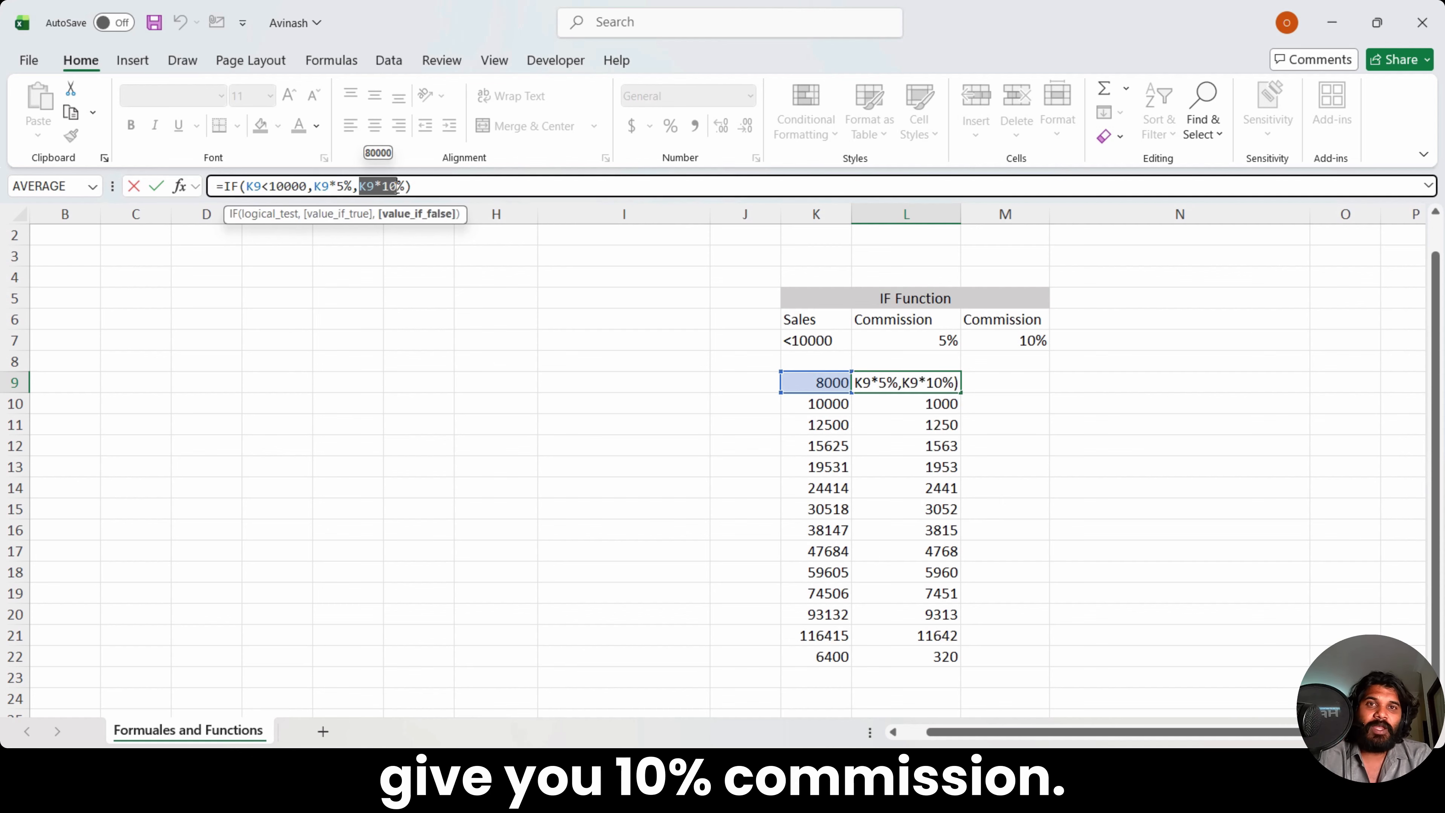
{"action": "left_click_drag", "start_coordinate": [740, 256], "coordinate": [993, 681]}
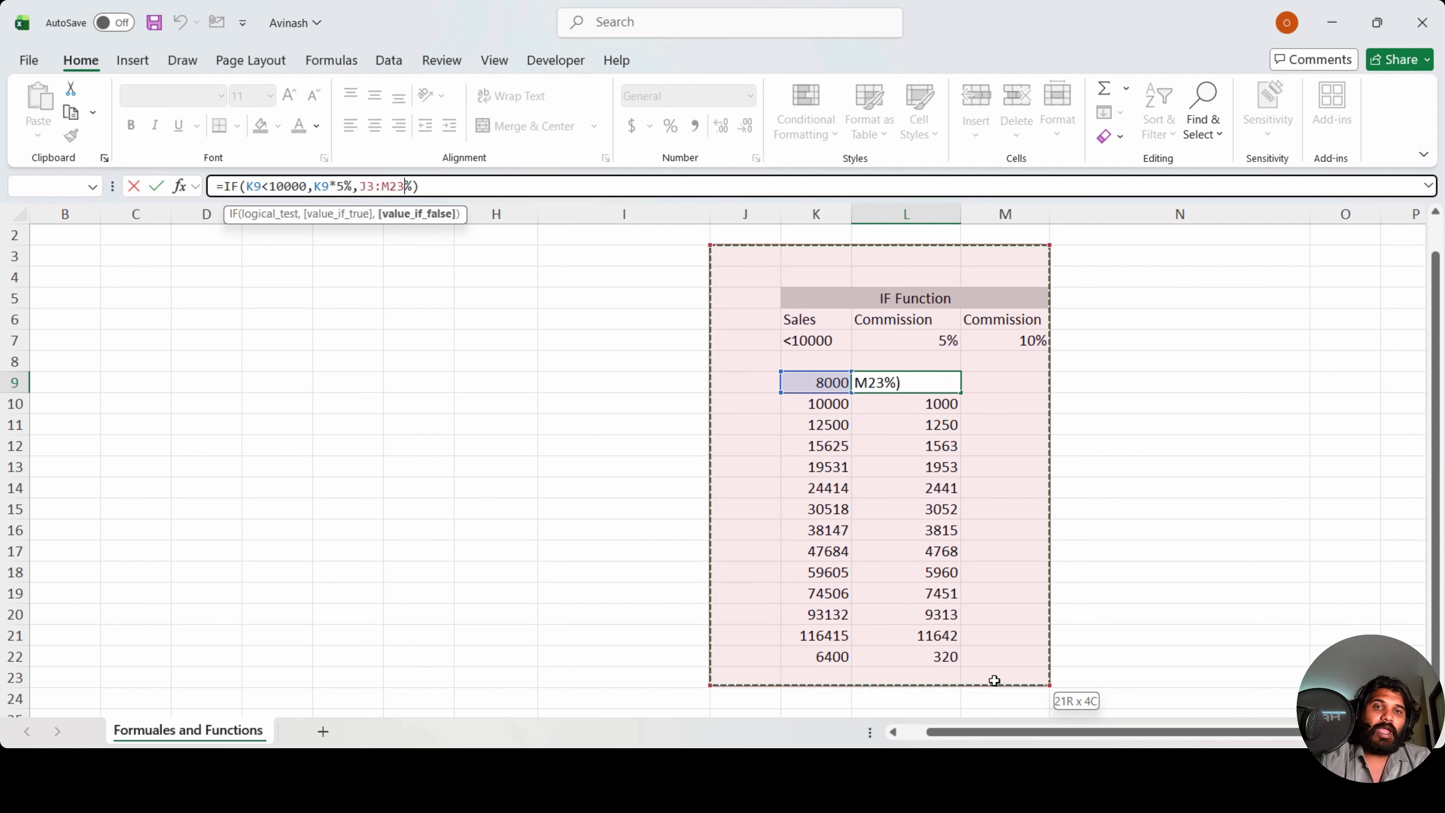
{"action": "key", "text": "Escape"}
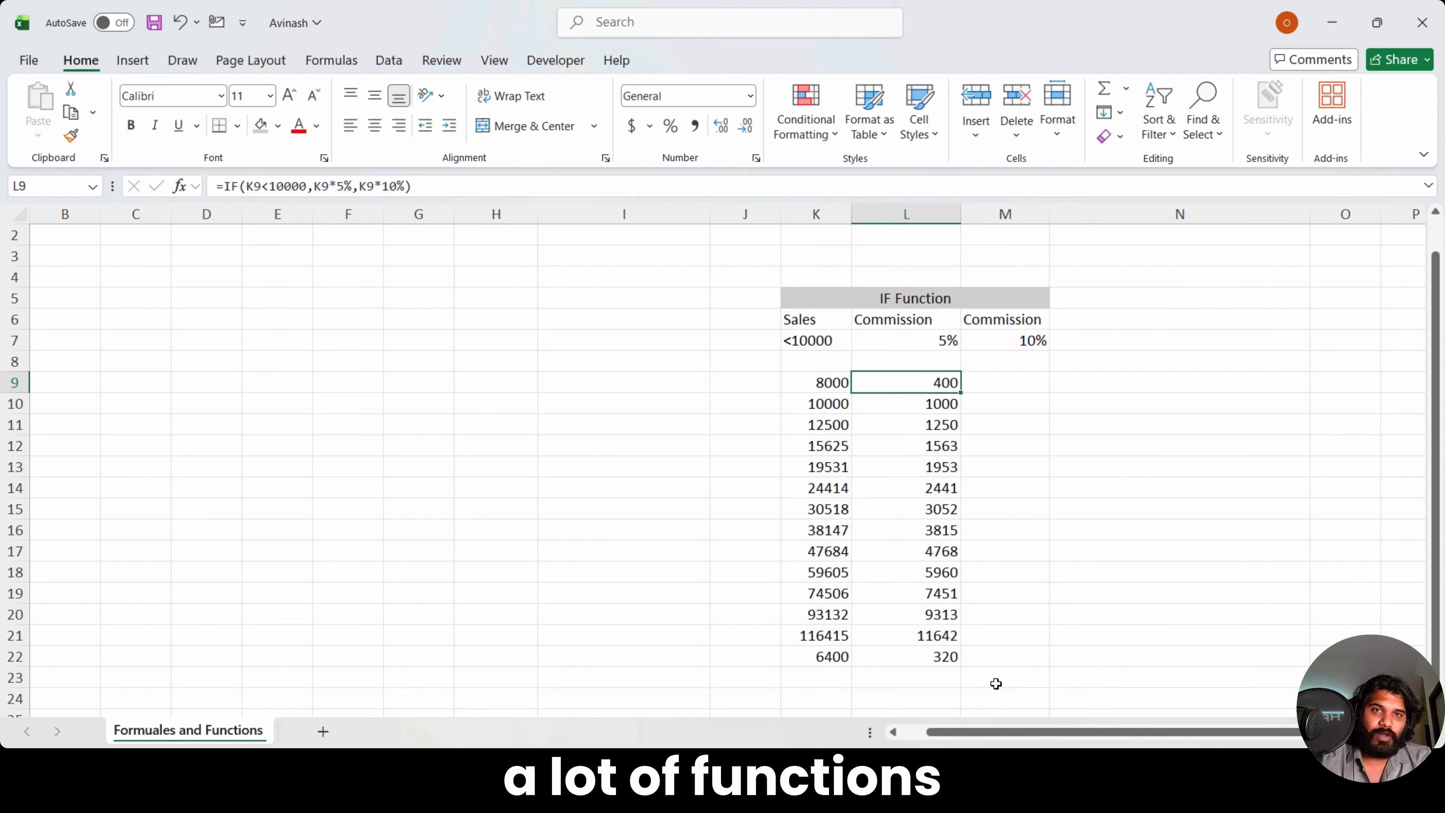
Step: Clear the sample sales figures and commissions in K9:L22
{"action": "left_click", "coordinate": [1034, 628]}
{"action": "left_click_drag", "start_coordinate": [814, 384], "coordinate": [951, 616]}
{"action": "key", "text": "Delete"}
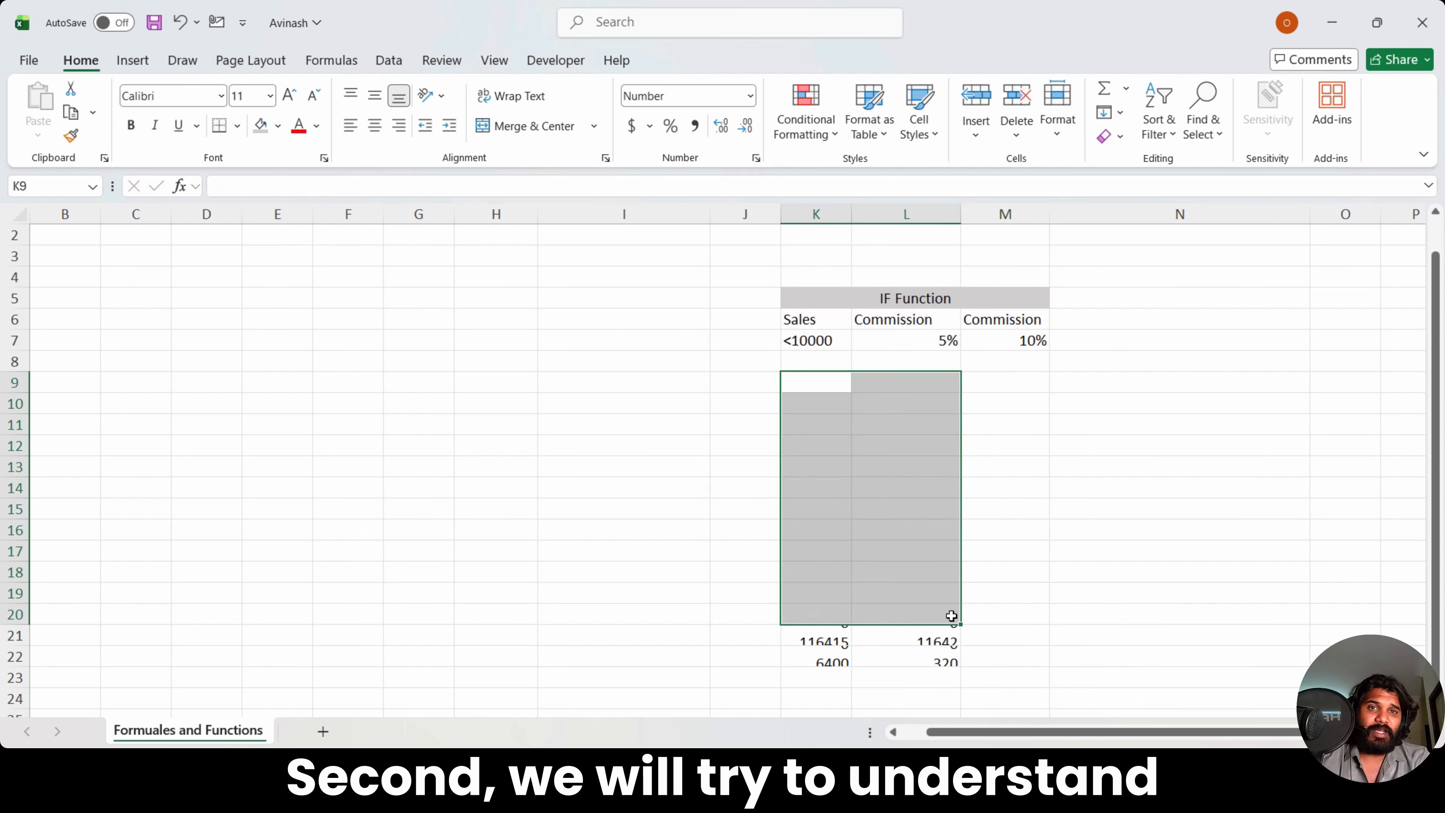
{"action": "key", "text": "Down"}
{"action": "key", "text": "Down"}
{"action": "key", "text": "Down"}
{"action": "key", "text": "Down"}
{"action": "key", "text": "Down"}
{"action": "key", "text": "Down"}
{"action": "key", "text": "Down"}
{"action": "key", "text": "Down"}
{"action": "key", "text": "Down"}
{"action": "key", "text": "Down"}
{"action": "key", "text": "Down"}
{"action": "key", "text": "shift+Right"}
{"action": "key", "text": "shift+Down"}
{"action": "key", "text": "Delete"}
{"action": "key", "text": "Up"}
{"action": "key", "text": "Up"}
{"action": "key", "text": "Up"}
{"action": "key", "text": "Up"}
{"action": "key", "text": "Up"}
{"action": "key", "text": "Up"}
{"action": "key", "text": "Up"}
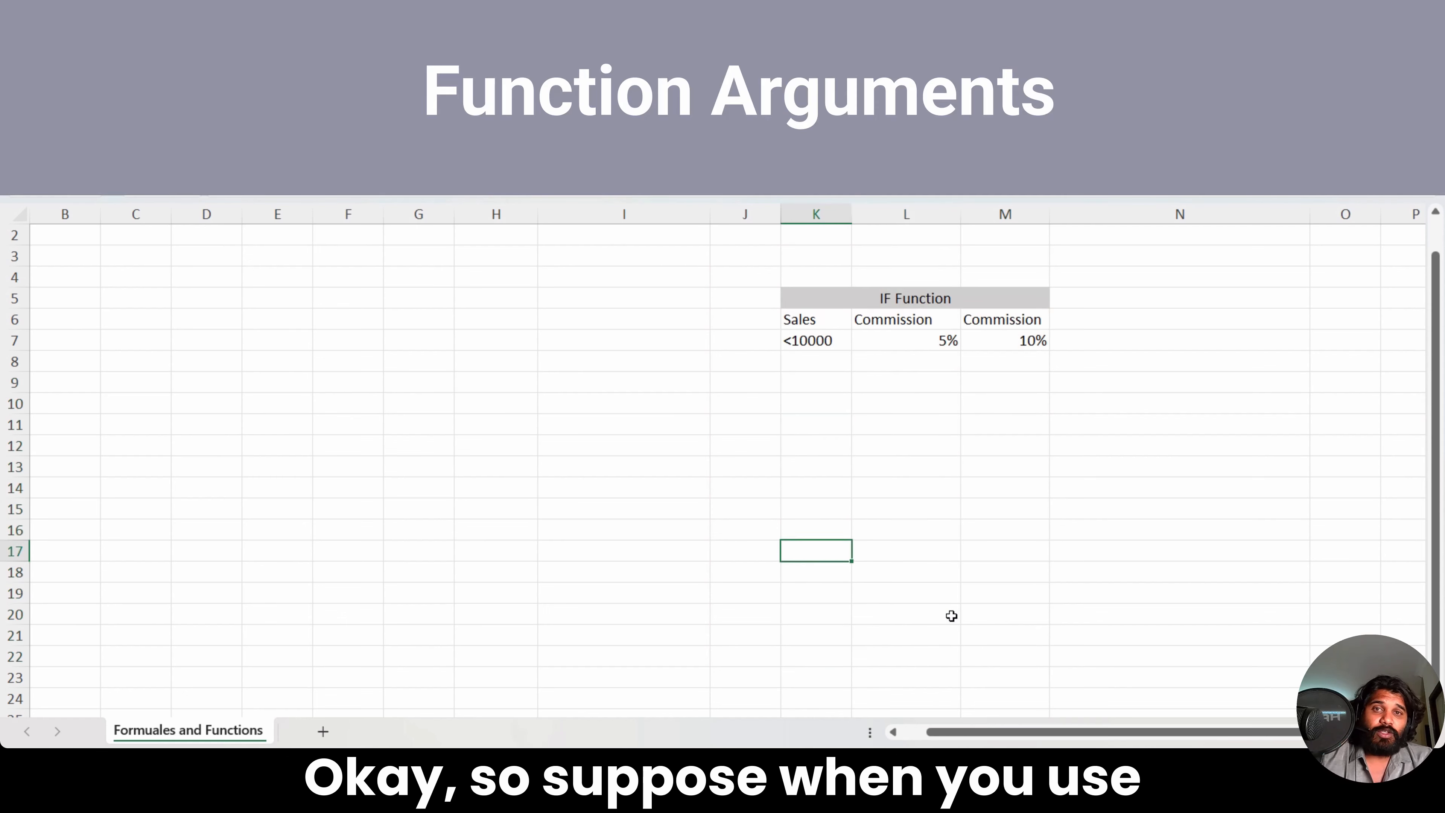
{"action": "key", "text": "Up"}
{"action": "key", "text": "Up"}
{"action": "key", "text": "Up"}
{"action": "key", "text": "Up"}
{"action": "key", "text": "Up"}
{"action": "key", "text": "Up"}
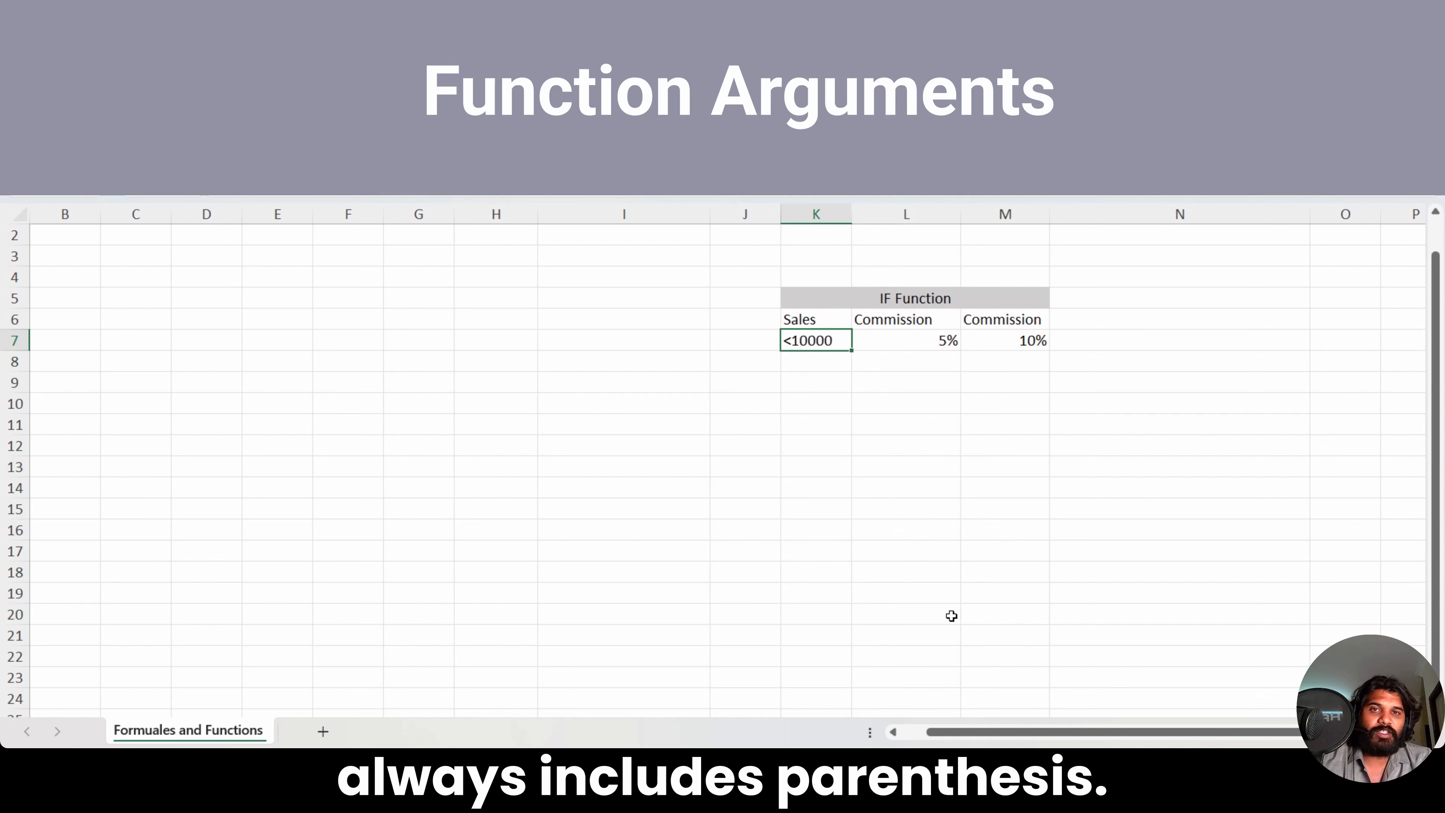
{"action": "type", "text": "="}
{"action": "key", "text": "Down"}
{"action": "key", "text": "Escape"}
{"action": "key", "text": "Down"}
{"action": "key", "text": "Down"}
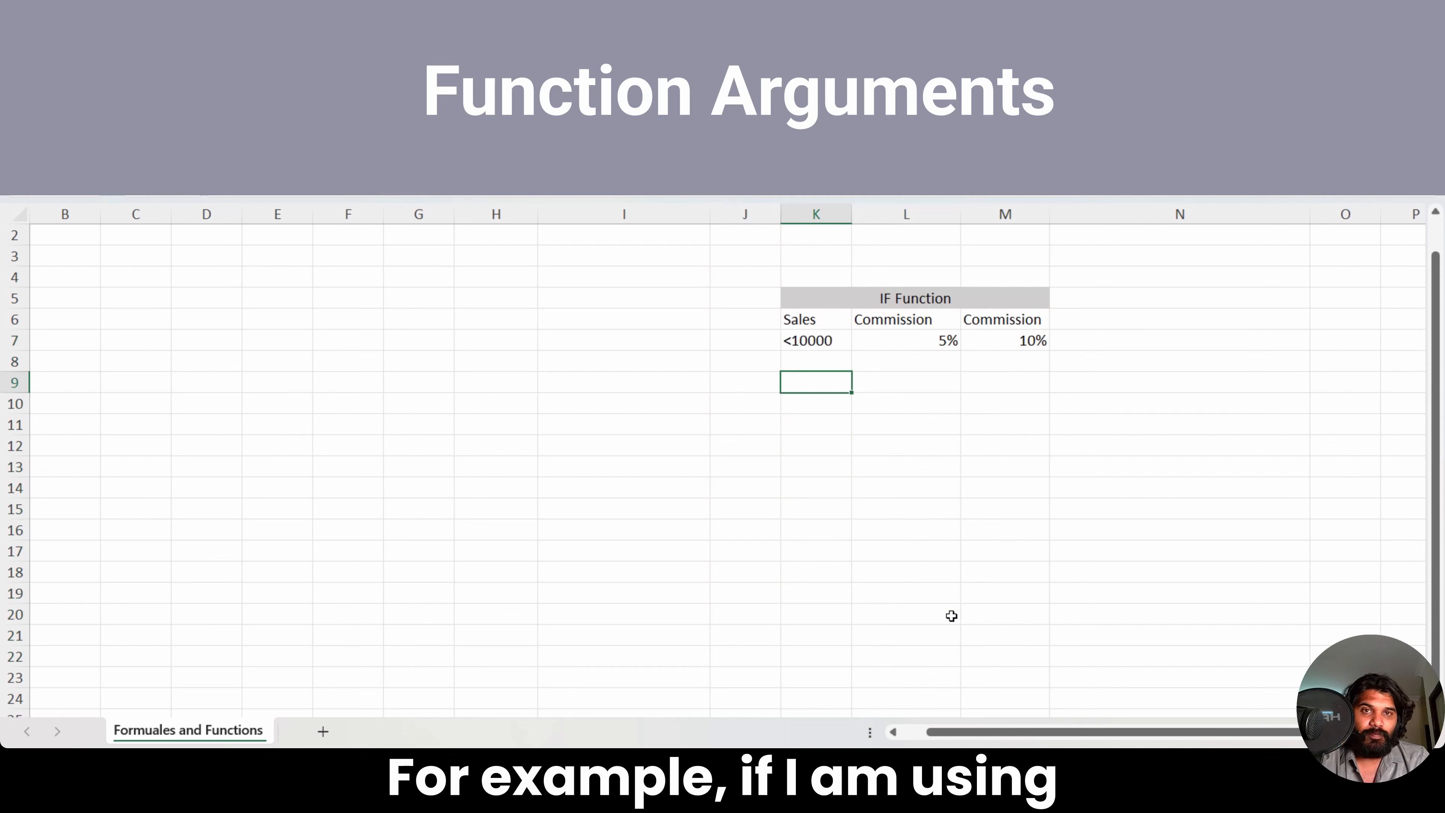
Step: Replace the sales condition in K7 with the plain number 10000
{"action": "key", "text": "Up"}
{"action": "key", "text": "Up"}
{"action": "type", "text": "10000"}
{"action": "key", "text": "Return"}
{"action": "key", "text": "Up"}
{"action": "key", "text": "Right"}
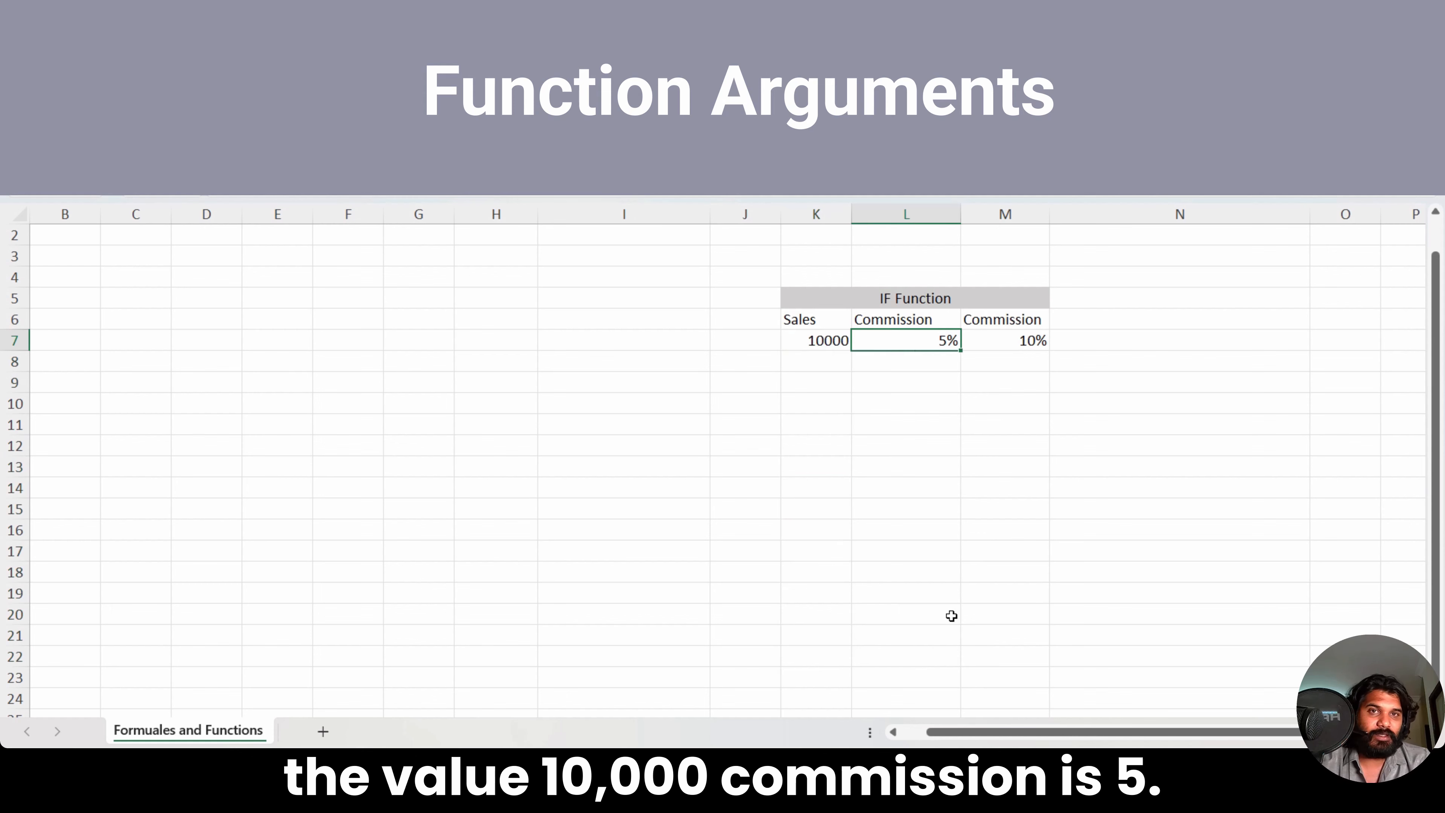
Step: Begin an IF formula in K8 with the logical test K7<20000
{"action": "key", "text": "Left"}
{"action": "key", "text": "Down"}
{"action": "type", "text": "=if("}
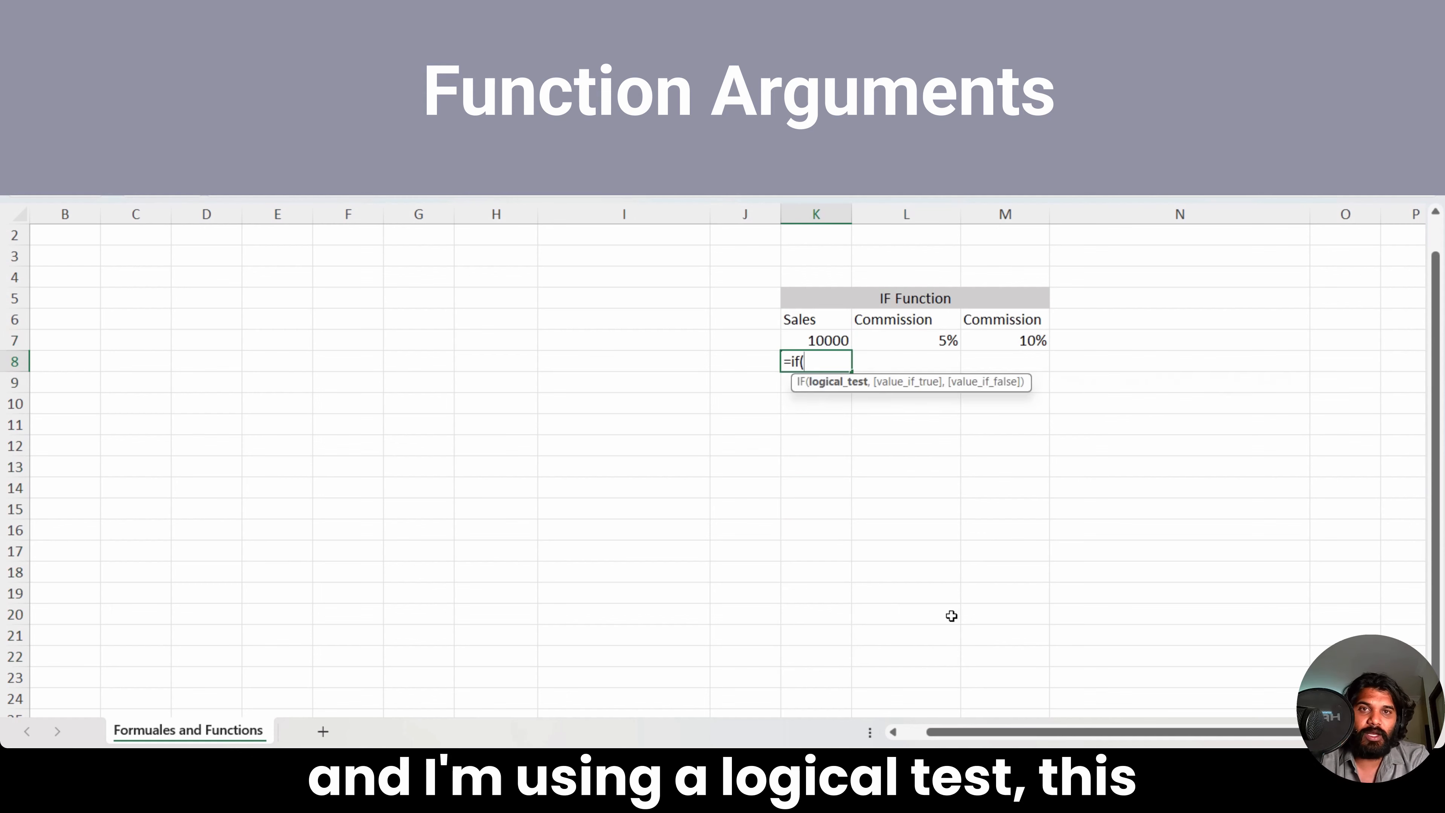
{"action": "key", "text": "Up"}
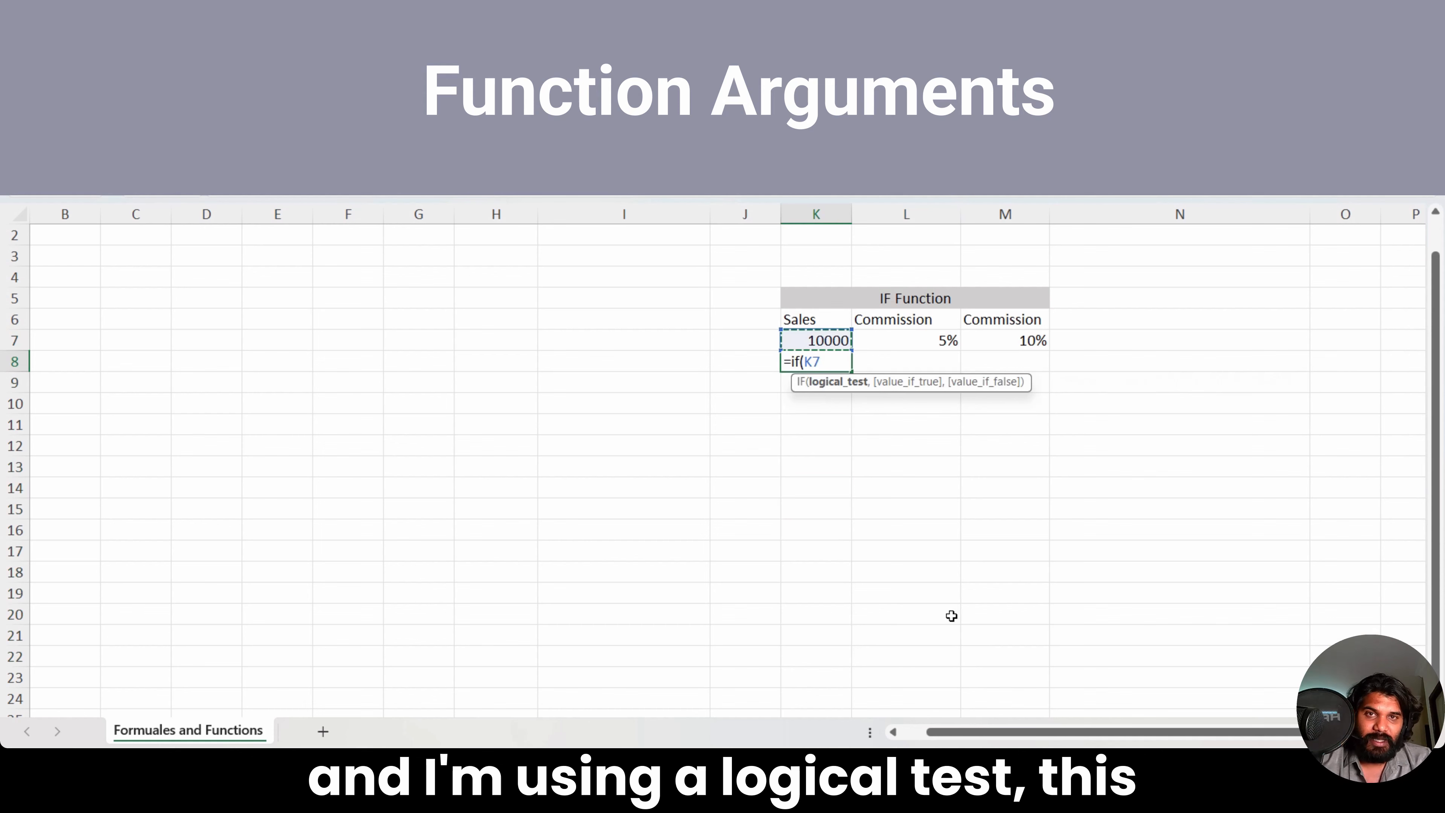
{"action": "type", "text": ","}
{"action": "key", "text": "BackSpace"}
{"action": "type", "text": "<"}
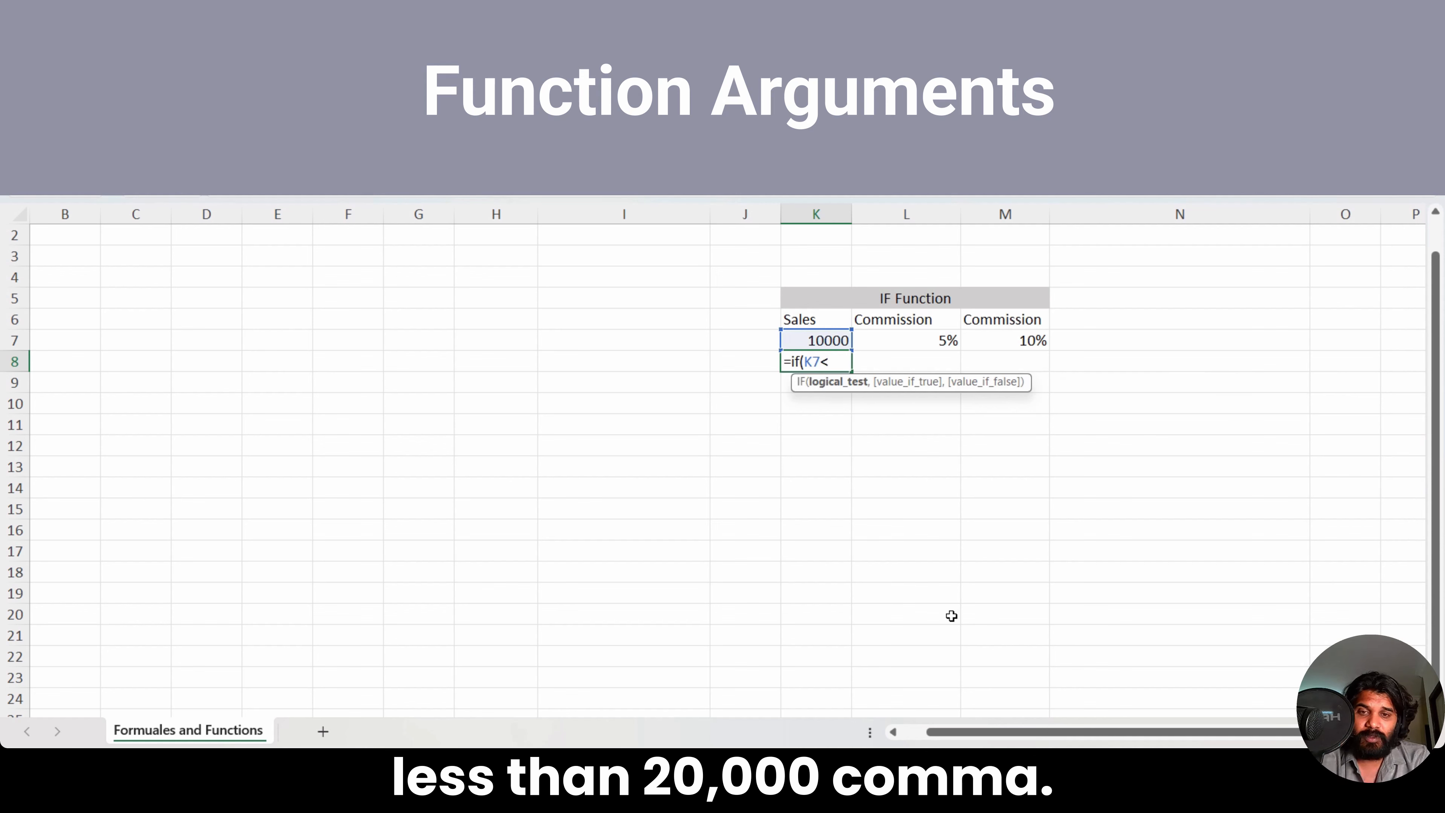
{"action": "type", "text": "20000,"}
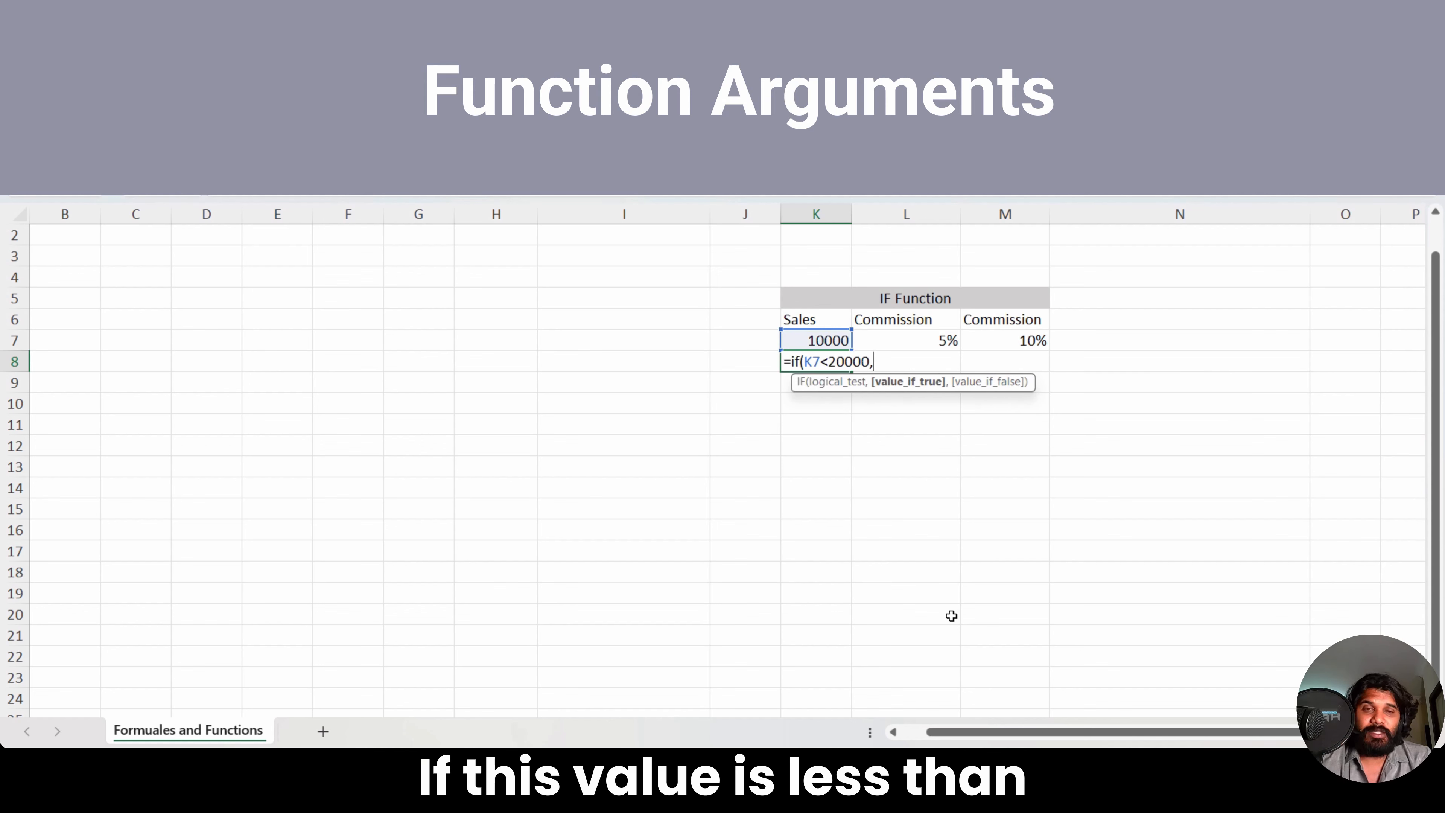
Step: Give the IF formula in K8 the true value K7*L7, the sales multiplied by the 5% commission
{"action": "key", "text": "Up"}
{"action": "type", "text": "*"}
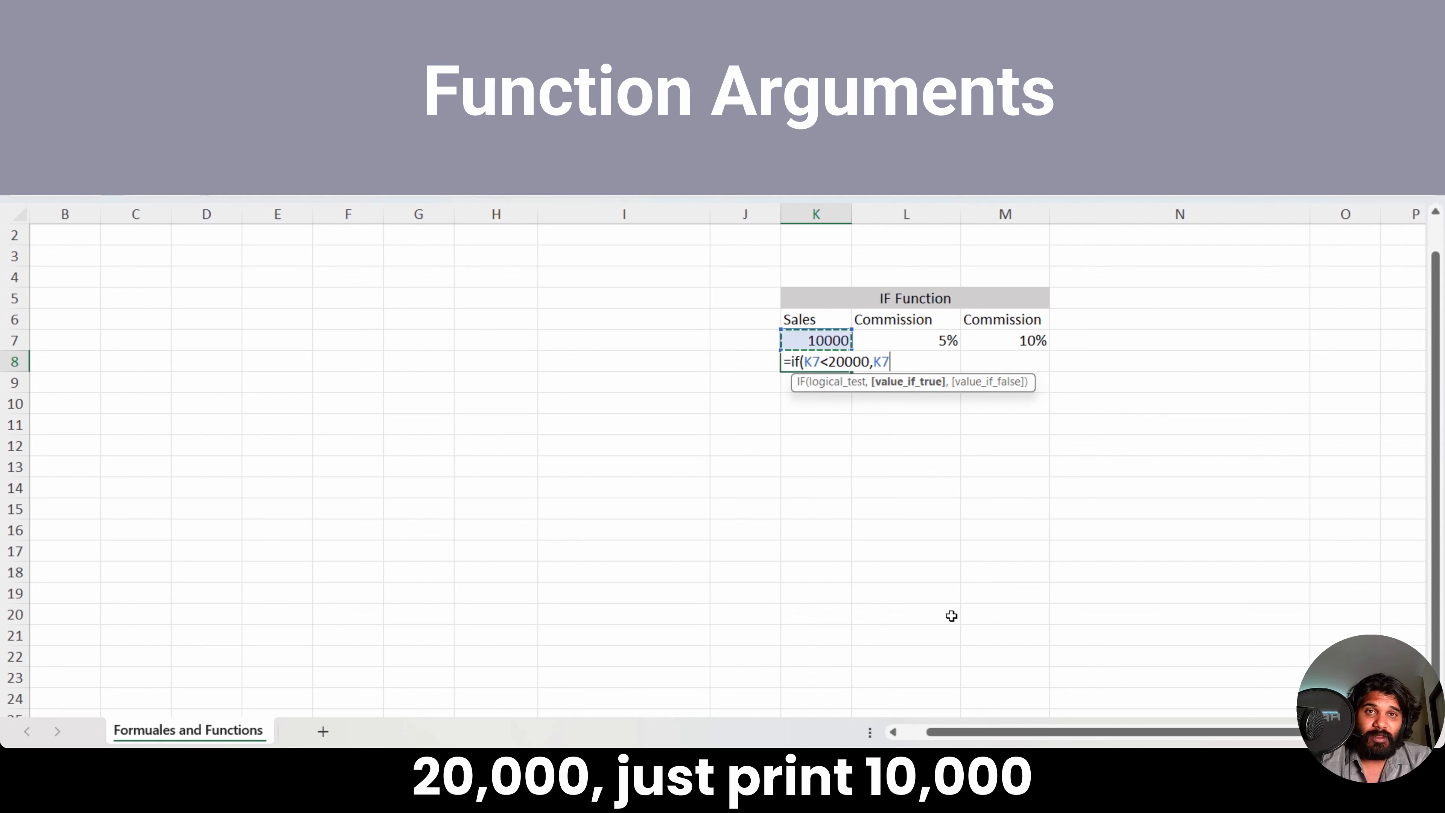
{"action": "key", "text": "Up"}
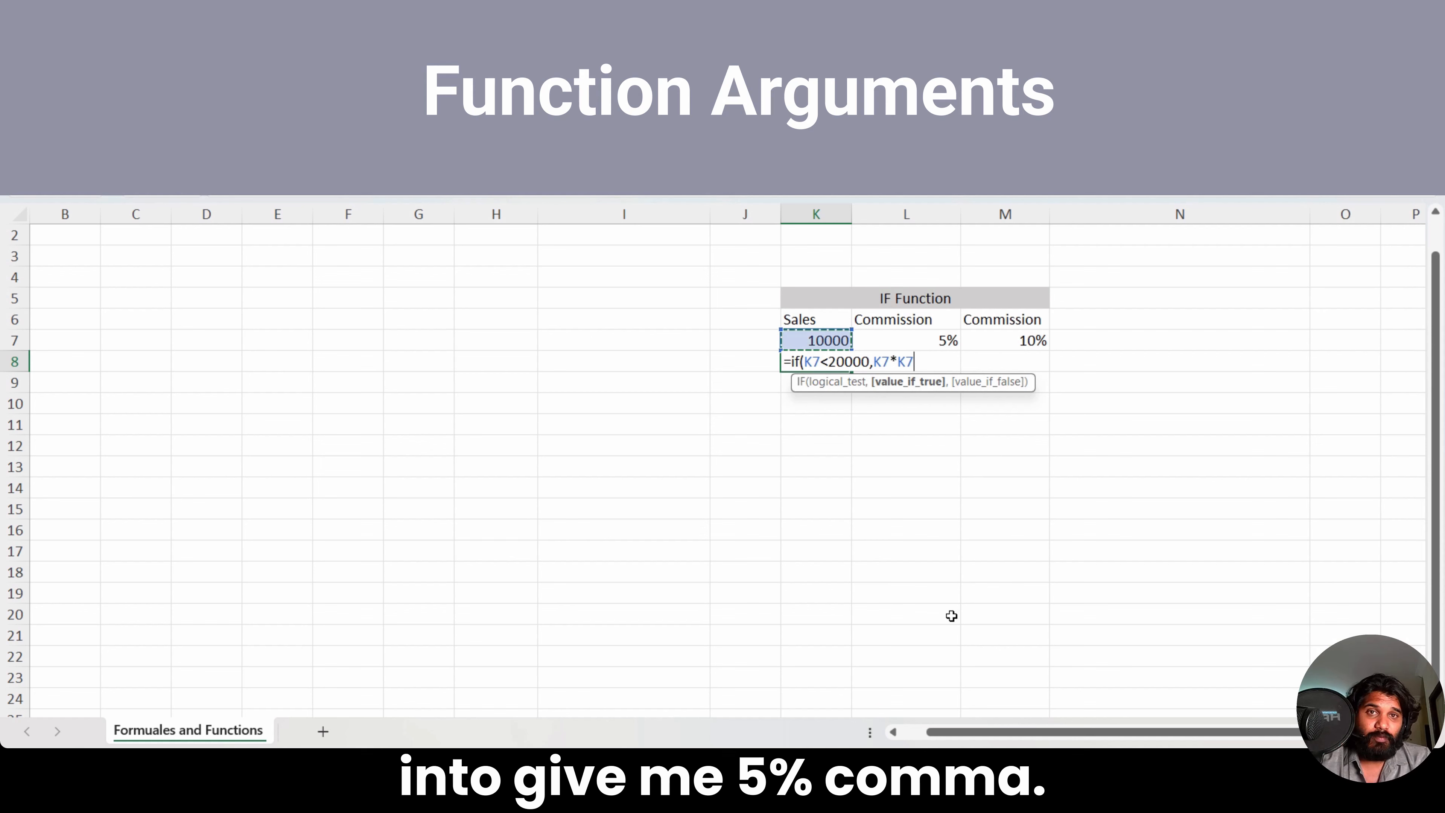
{"action": "key", "text": "Right"}
{"action": "type", "text": ","}
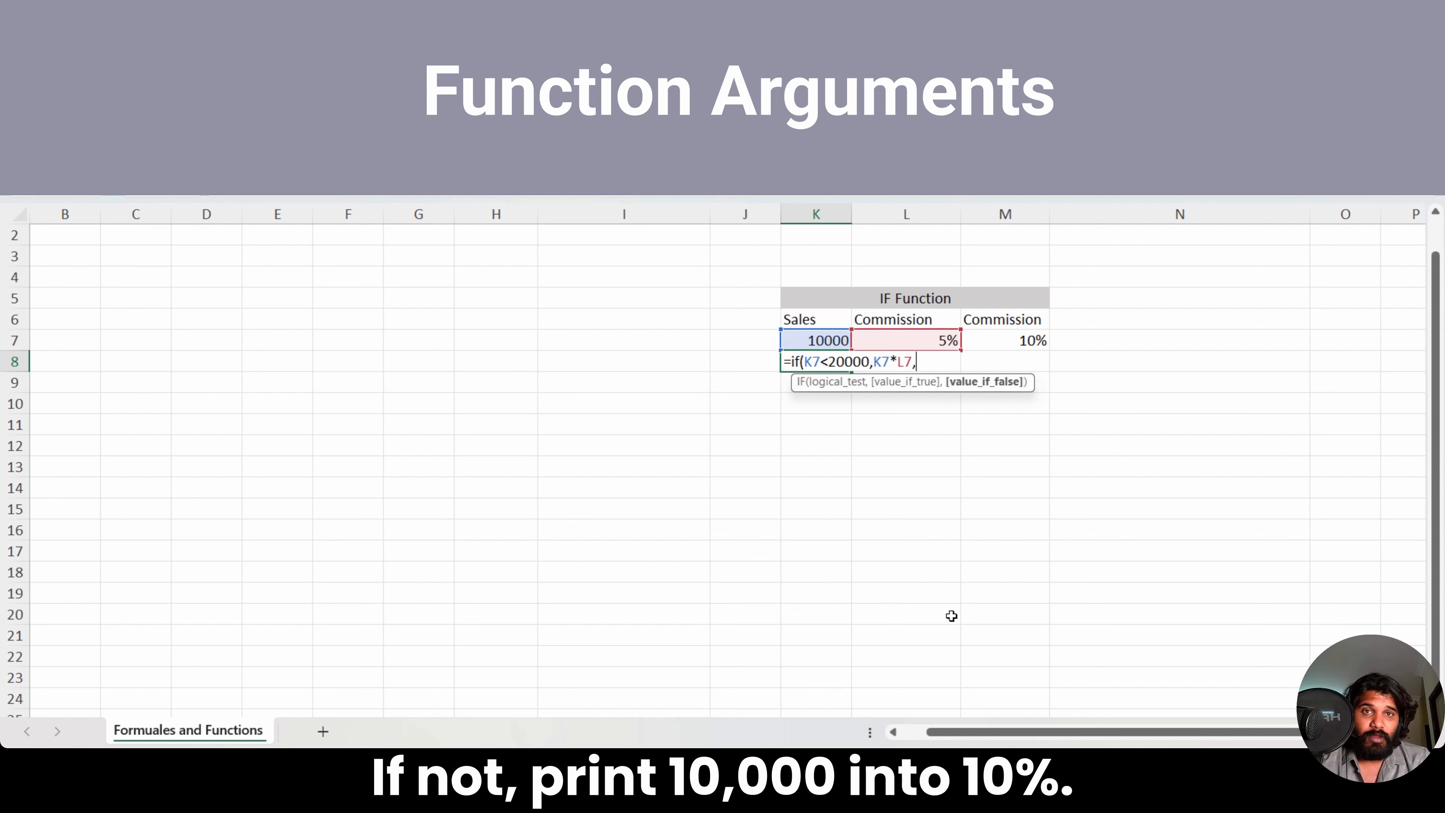
Step: Complete the IF formula in K8 with the false value K7*M7 and enter it
{"action": "key", "text": "Up"}
{"action": "type", "text": "*"}
{"action": "key", "text": "Up"}
{"action": "key", "text": "Right"}
{"action": "key", "text": "Right"}
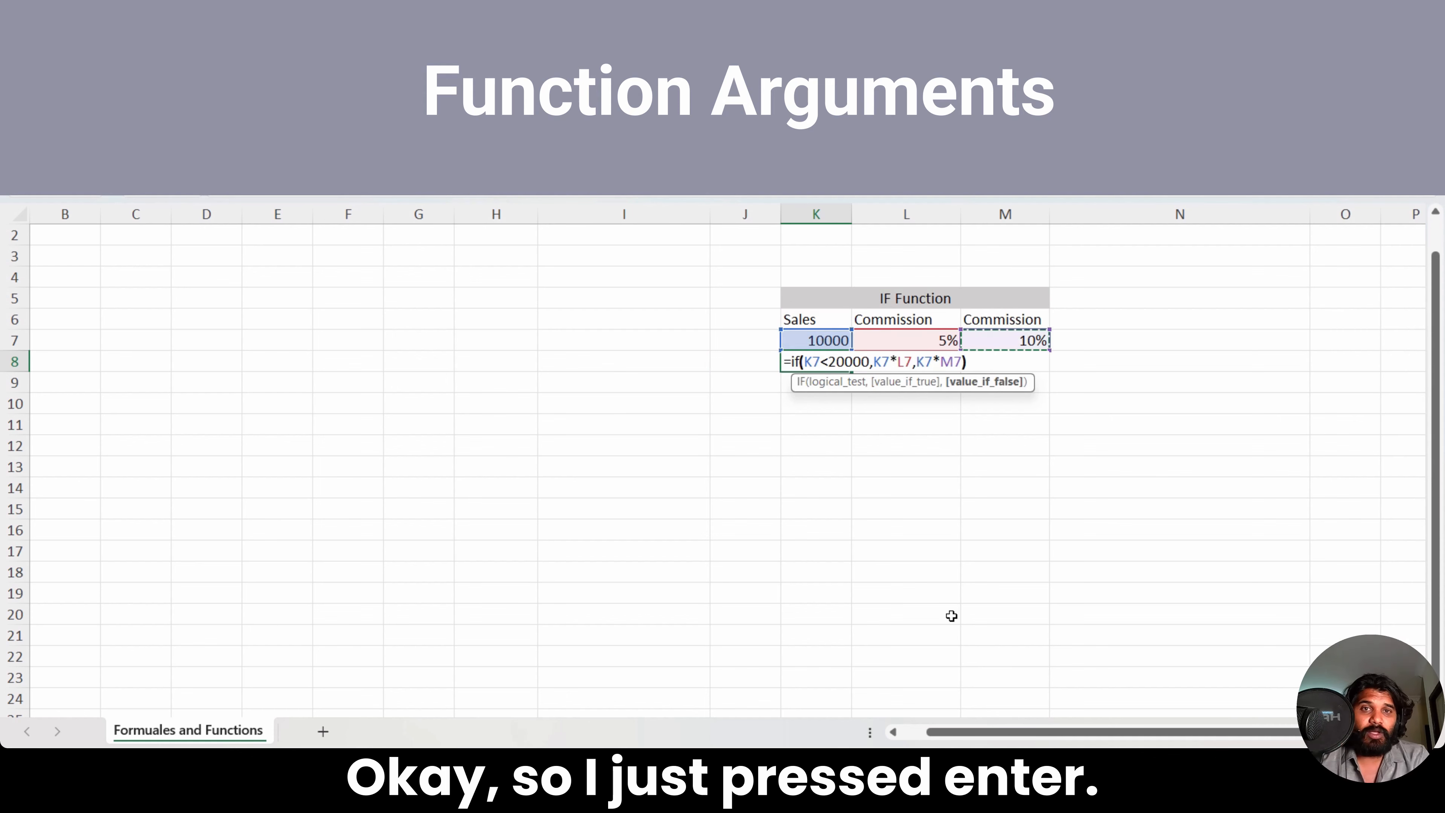
{"action": "key", "text": "Return"}
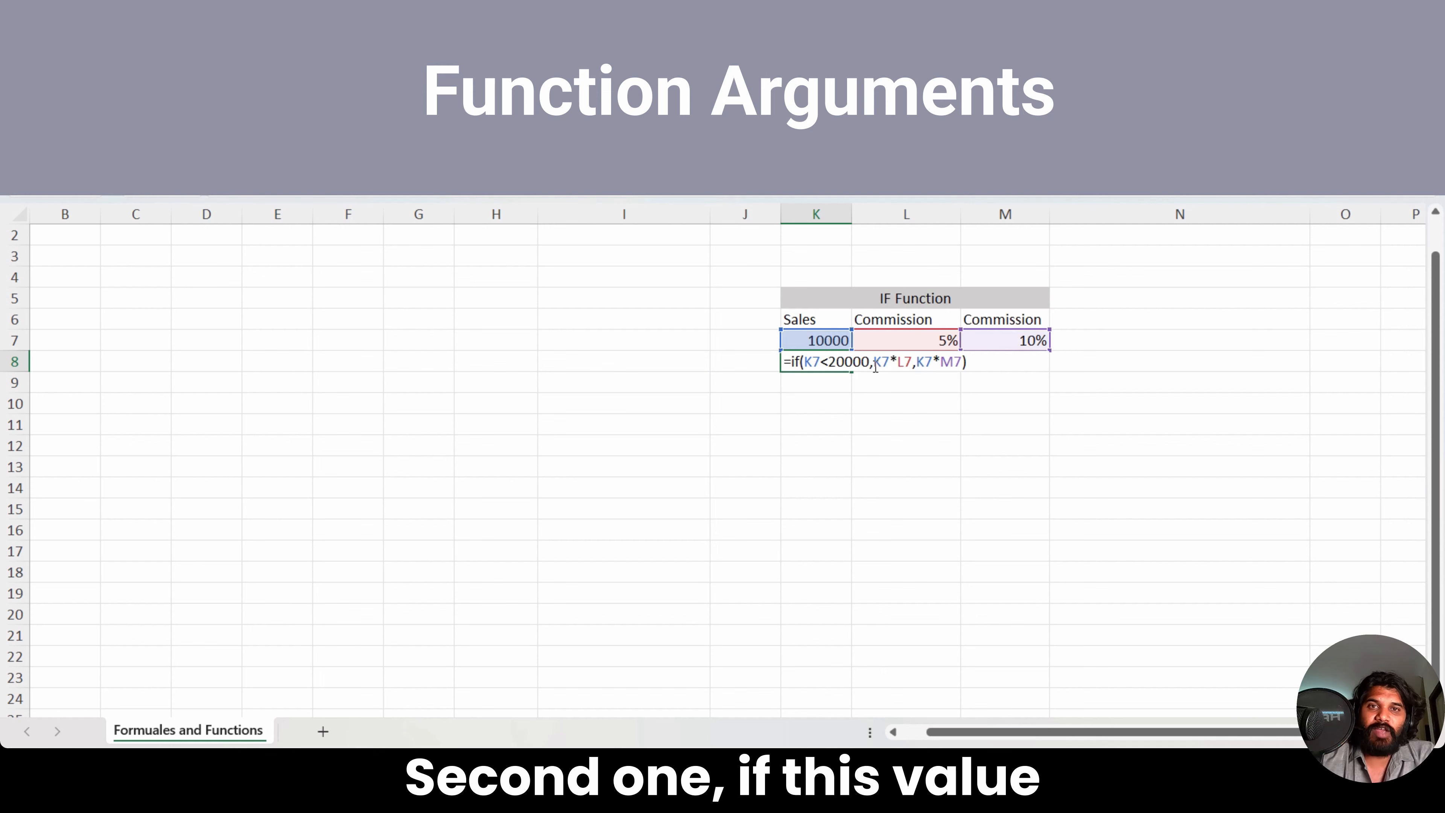
Step: Highlight the arguments inside the IF formula in K8 and commit it as =if(K7<20000,K7*L7,K7*M7)
{"action": "left_click_drag", "start_coordinate": [916, 362], "coordinate": [962, 362]}
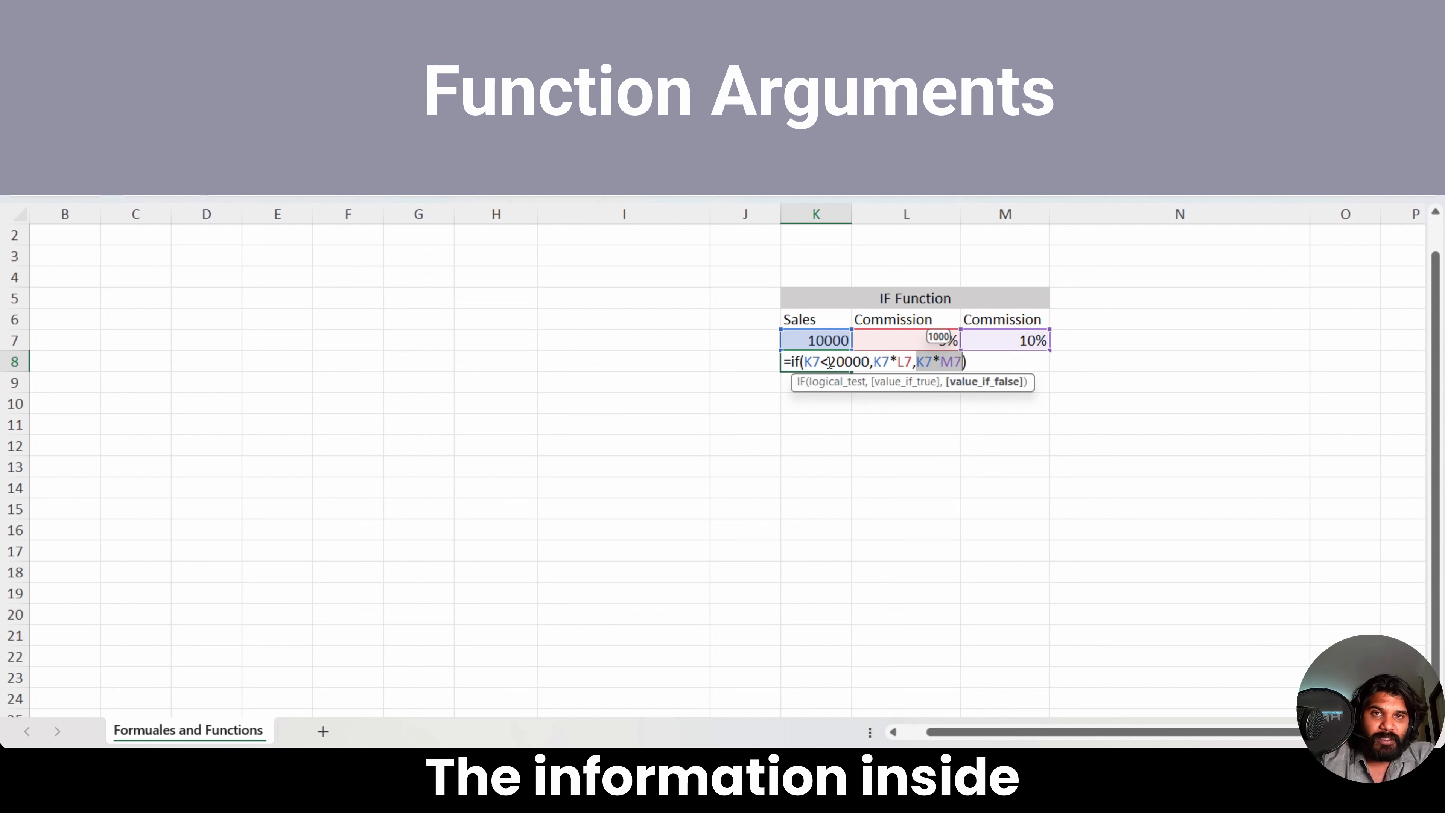
{"action": "left_click_drag", "start_coordinate": [804, 361], "coordinate": [962, 363]}
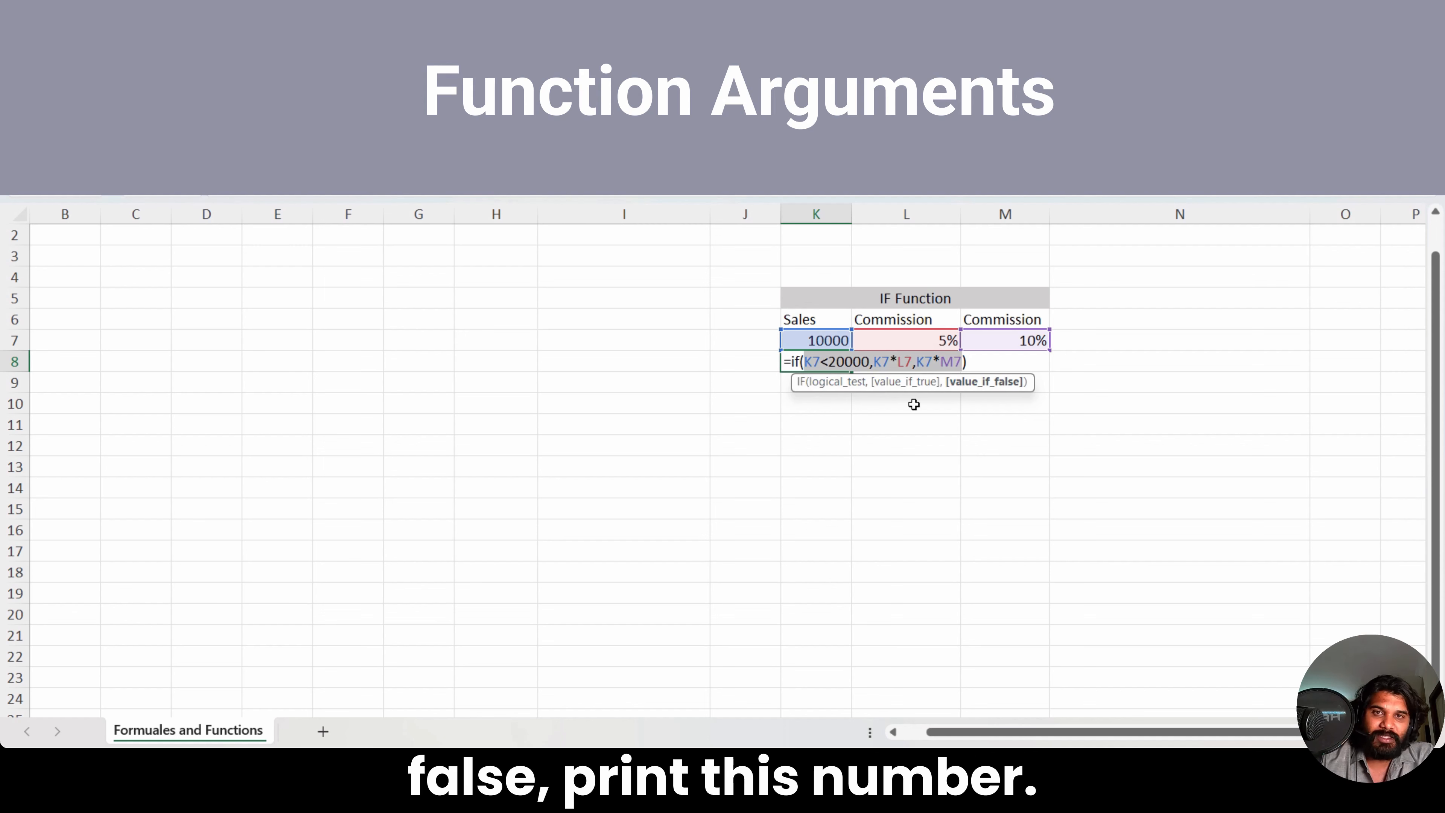
{"action": "key", "text": "Return"}
{"action": "key", "text": "Up"}
{"action": "key", "text": "Up"}
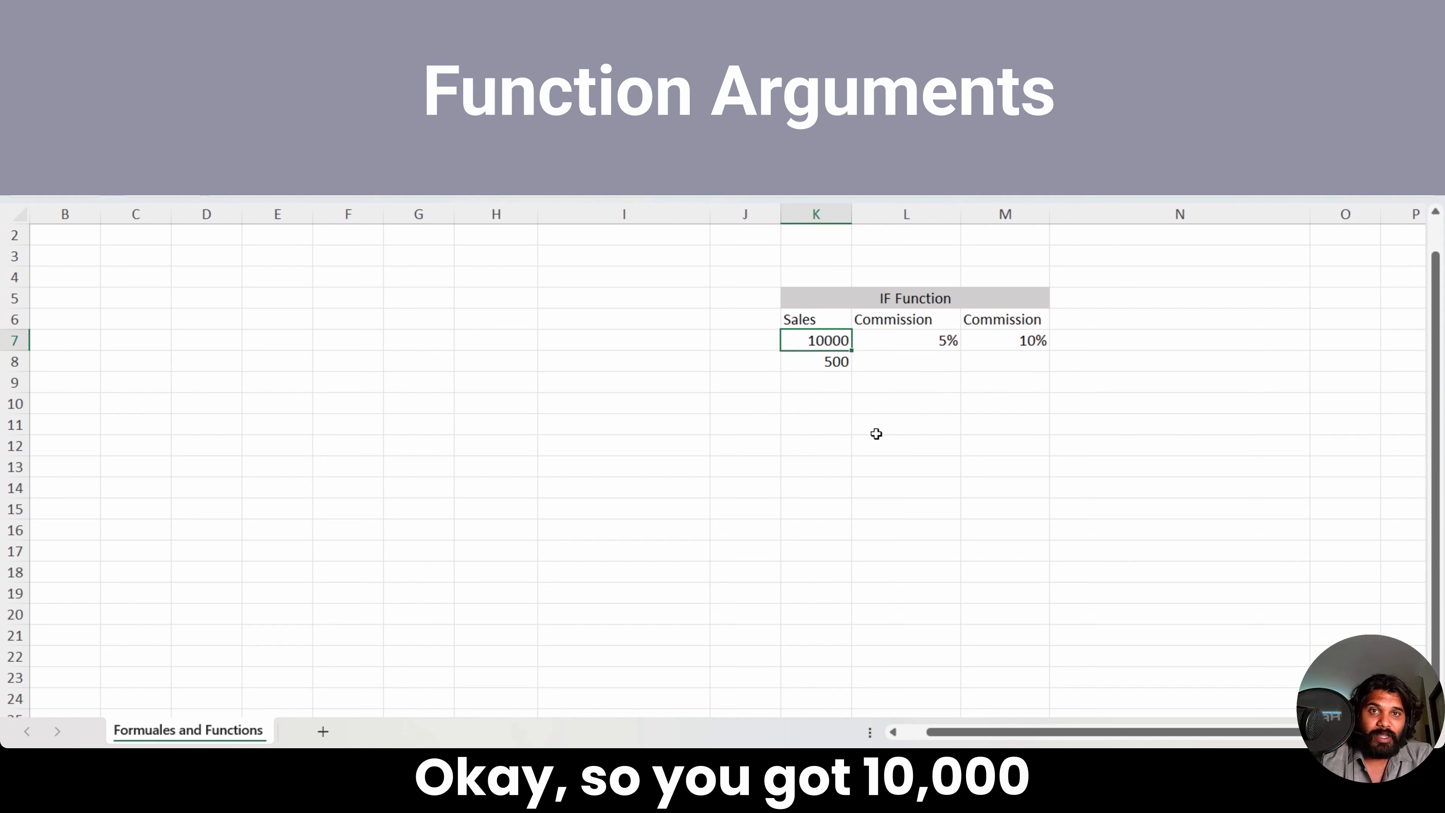
{"action": "key", "text": "Down"}
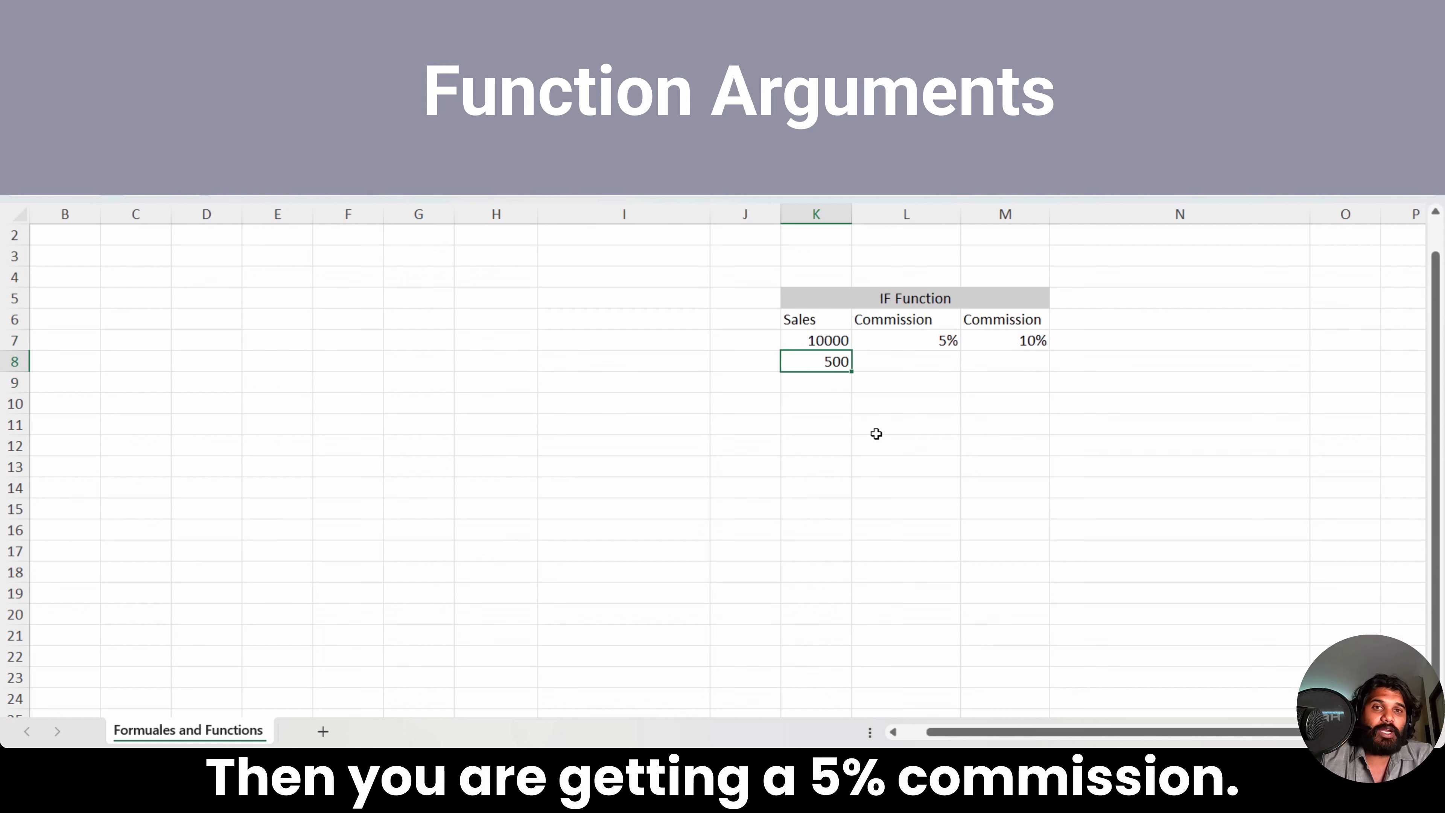
{"action": "key", "text": "Down"}
{"action": "key", "text": "Down"}
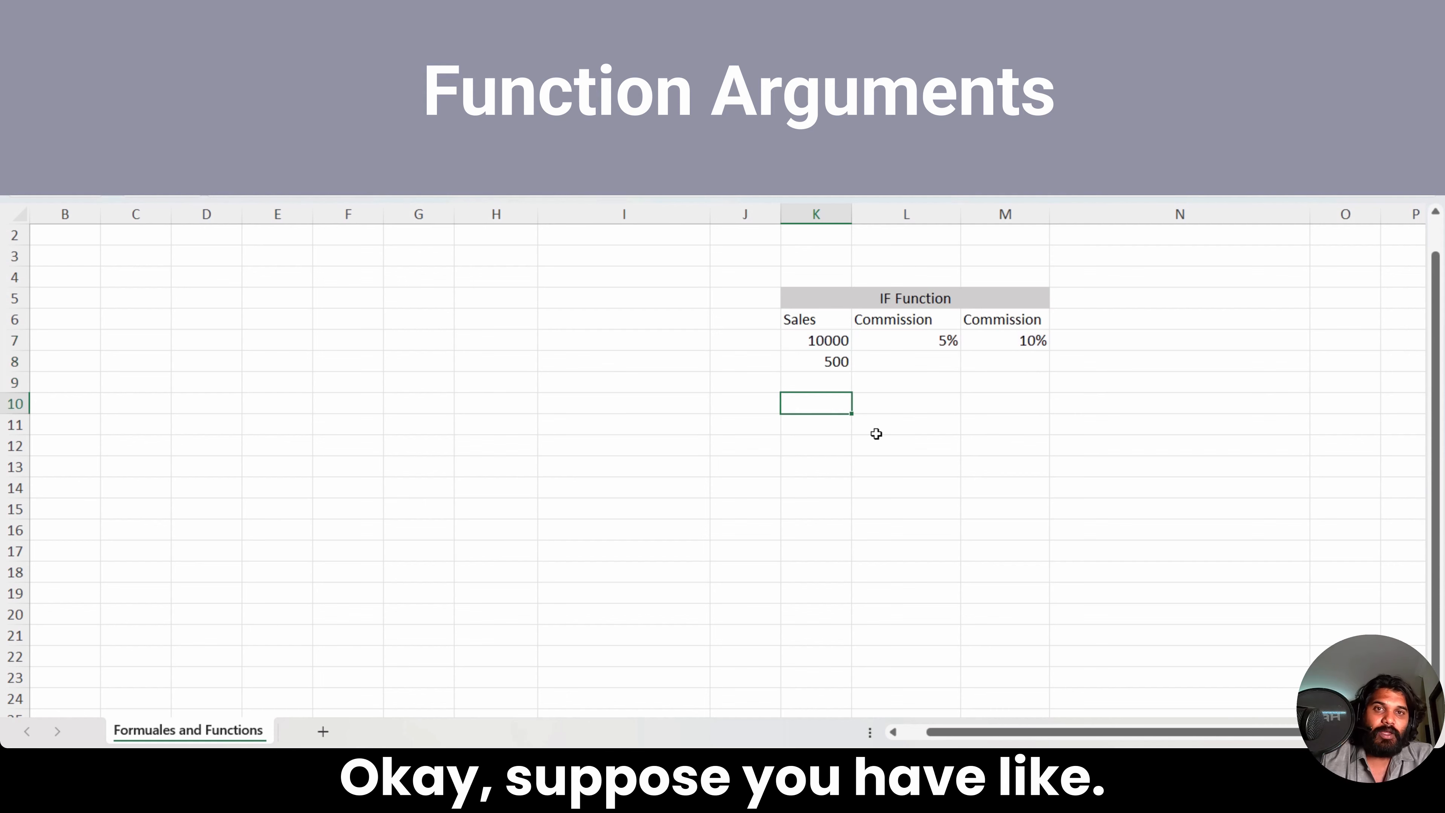
Step: Copy the commission formula from K8 into the cells K9:K18
{"action": "key", "text": "Up"}
{"action": "key", "text": "Up"}
{"action": "key", "text": "Up"}
{"action": "key", "text": "Down"}
{"action": "key", "text": "ctrl+c"}
{"action": "key", "text": "Down"}
{"action": "key", "text": "shift+Down"}
{"action": "key", "text": "shift+Down"}
{"action": "key", "text": "shift+Down"}
{"action": "key", "text": "shift+Down"}
{"action": "key", "text": "shift+Down"}
{"action": "key", "text": "shift+Down"}
{"action": "key", "text": "shift+Down"}
{"action": "key", "text": "shift+Down"}
{"action": "key", "text": "shift+Down"}
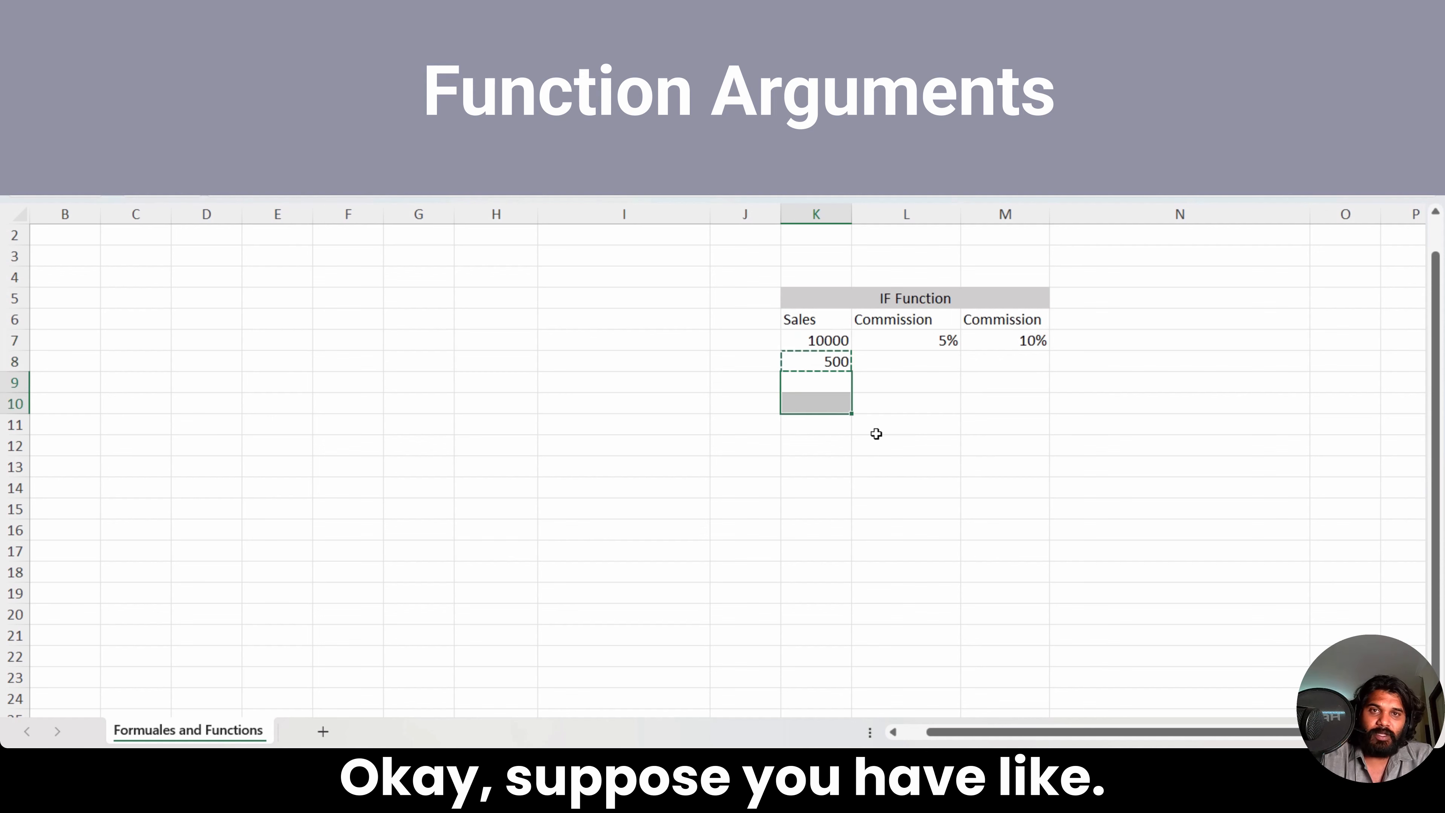
{"action": "key", "text": "ctrl+v"}
{"action": "key", "text": "shift+Down"}
{"action": "key", "text": "shift+Down"}
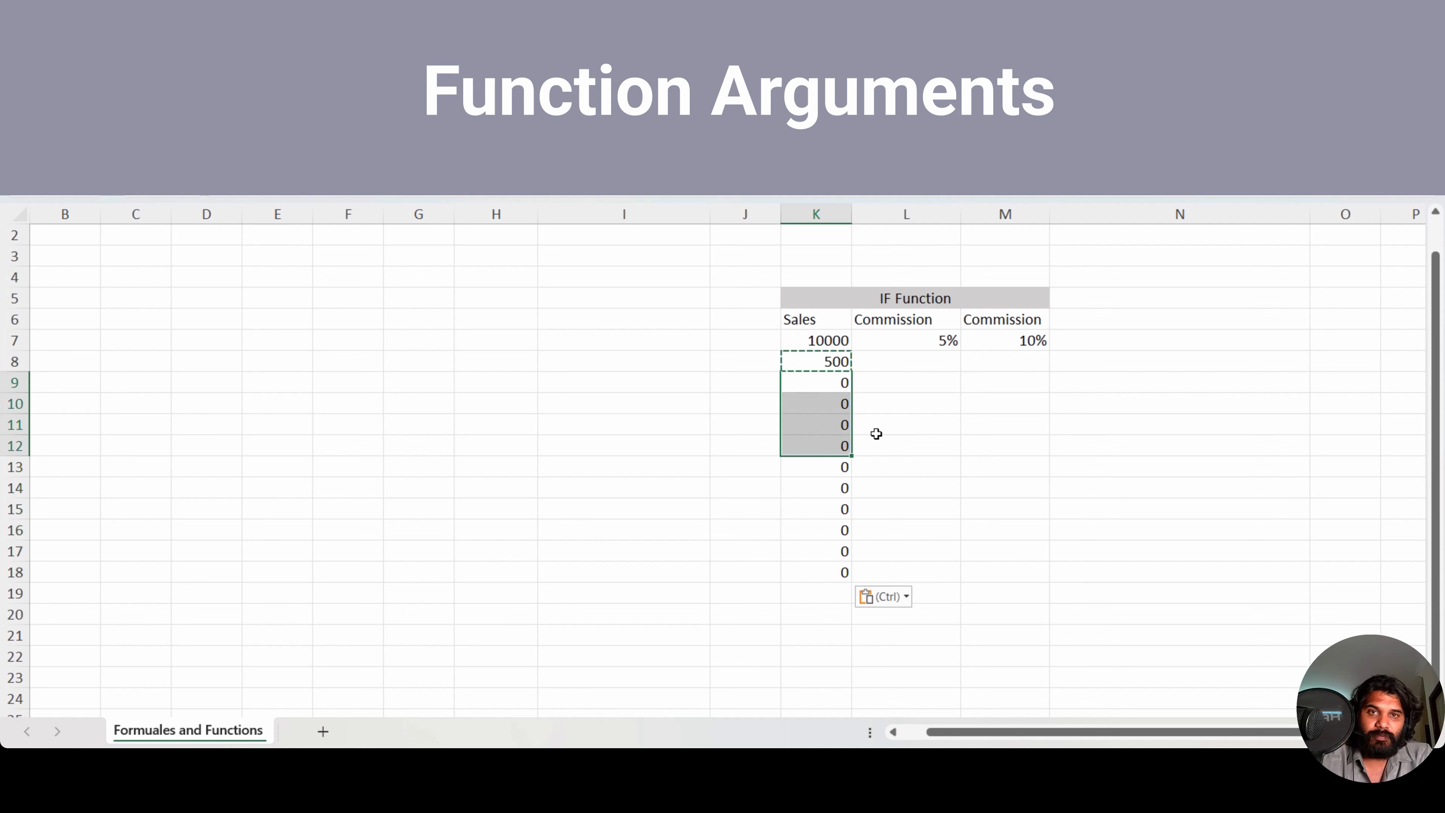
{"action": "key", "text": "shift+Down"}
{"action": "key", "text": "shift+Down"}
{"action": "key", "text": "shift+Down"}
{"action": "key", "text": "shift+Down"}
{"action": "key", "text": "shift+Down"}
{"action": "key", "text": "shift+Up"}
{"action": "key", "text": "Up"}
{"action": "key", "text": "Down"}
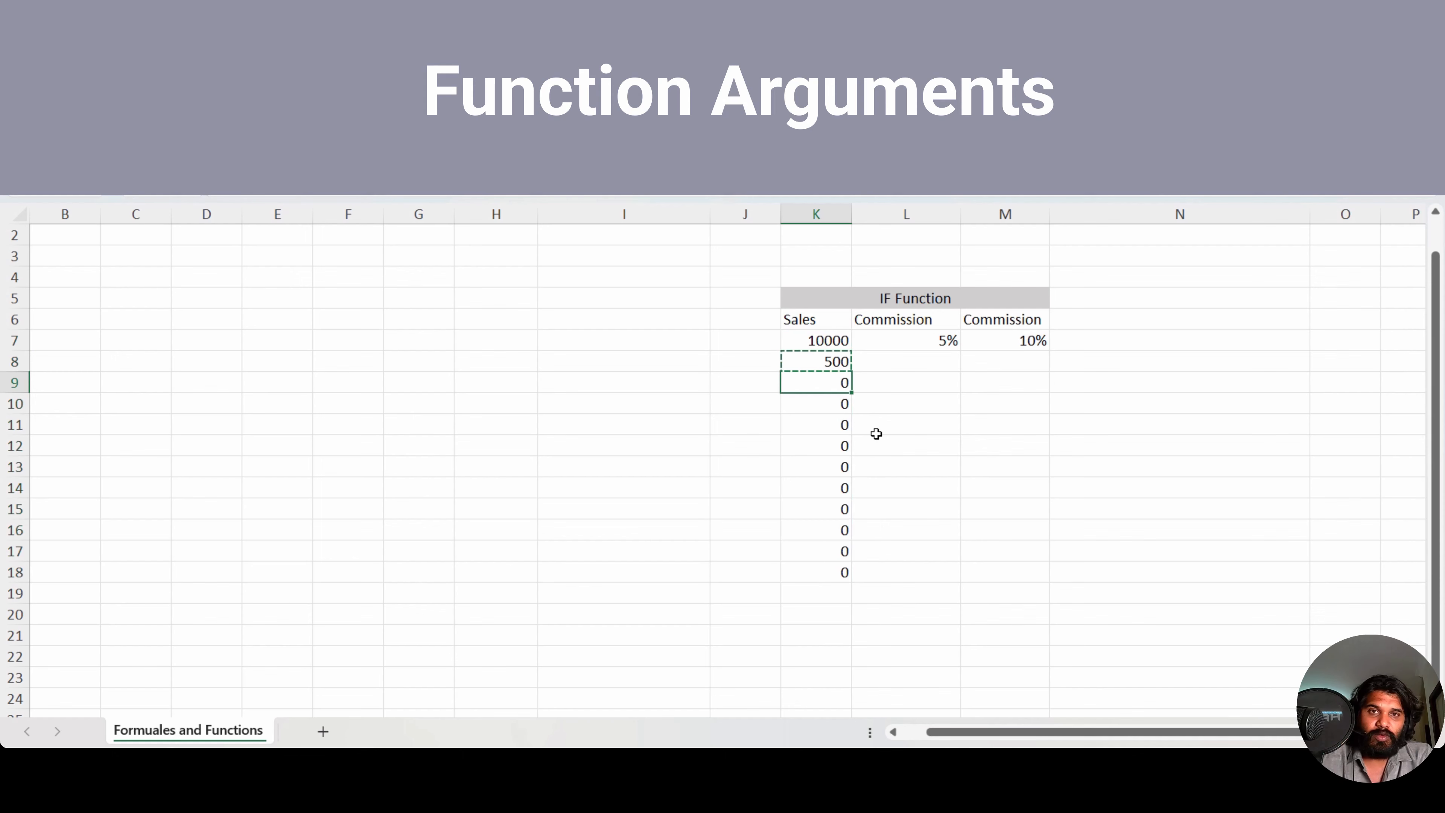
Step: Enter =K8*1.1 in K9 and fill the formula down through K18
{"action": "type", "text": "="}
{"action": "key", "text": "Up"}
{"action": "type", "text": "*1"}
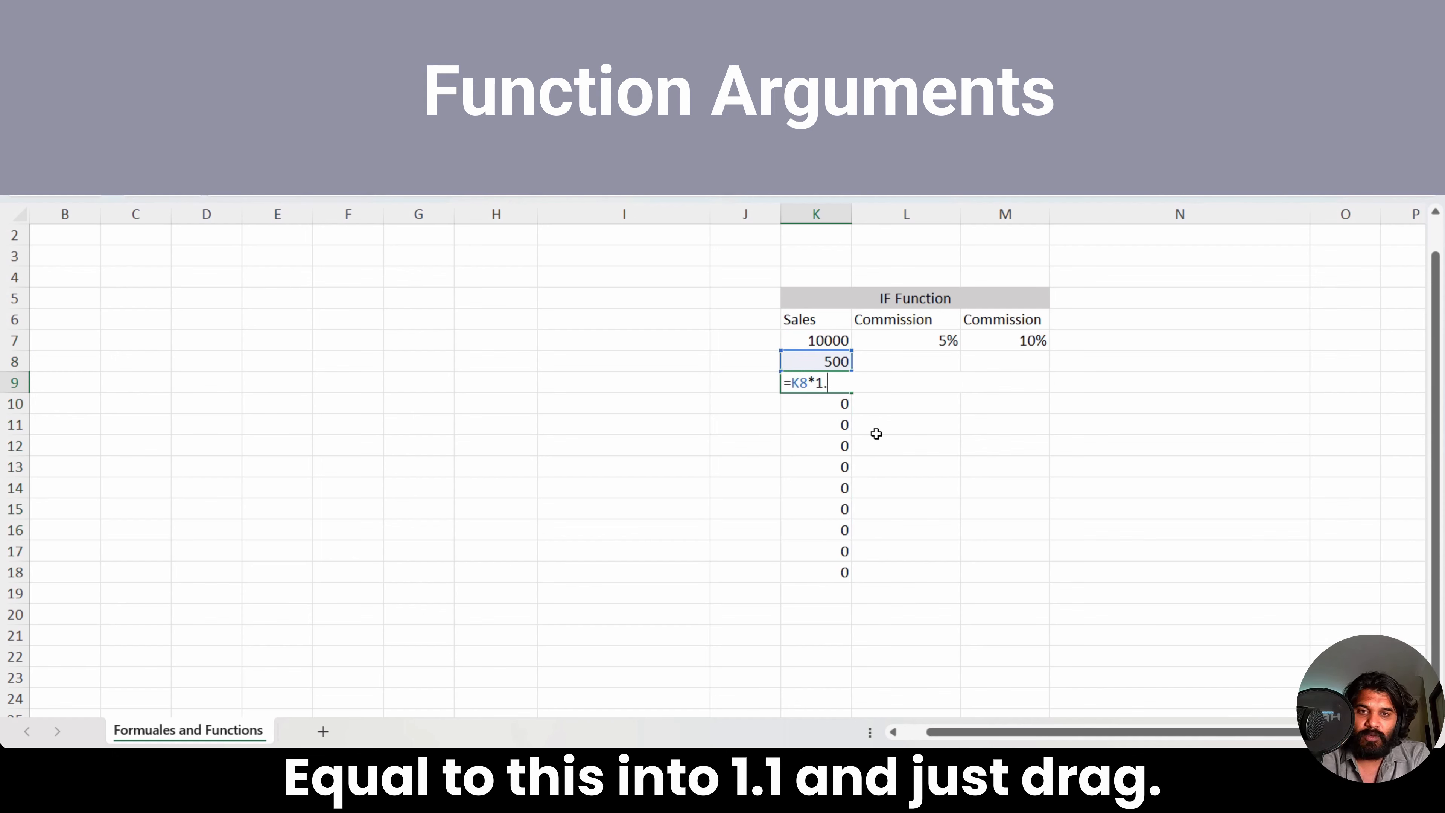
{"action": "type", "text": ".1"}
{"action": "key", "text": "Return"}
{"action": "key", "text": "Up"}
{"action": "left_click_drag", "start_coordinate": [852, 394], "coordinate": [859, 592]}
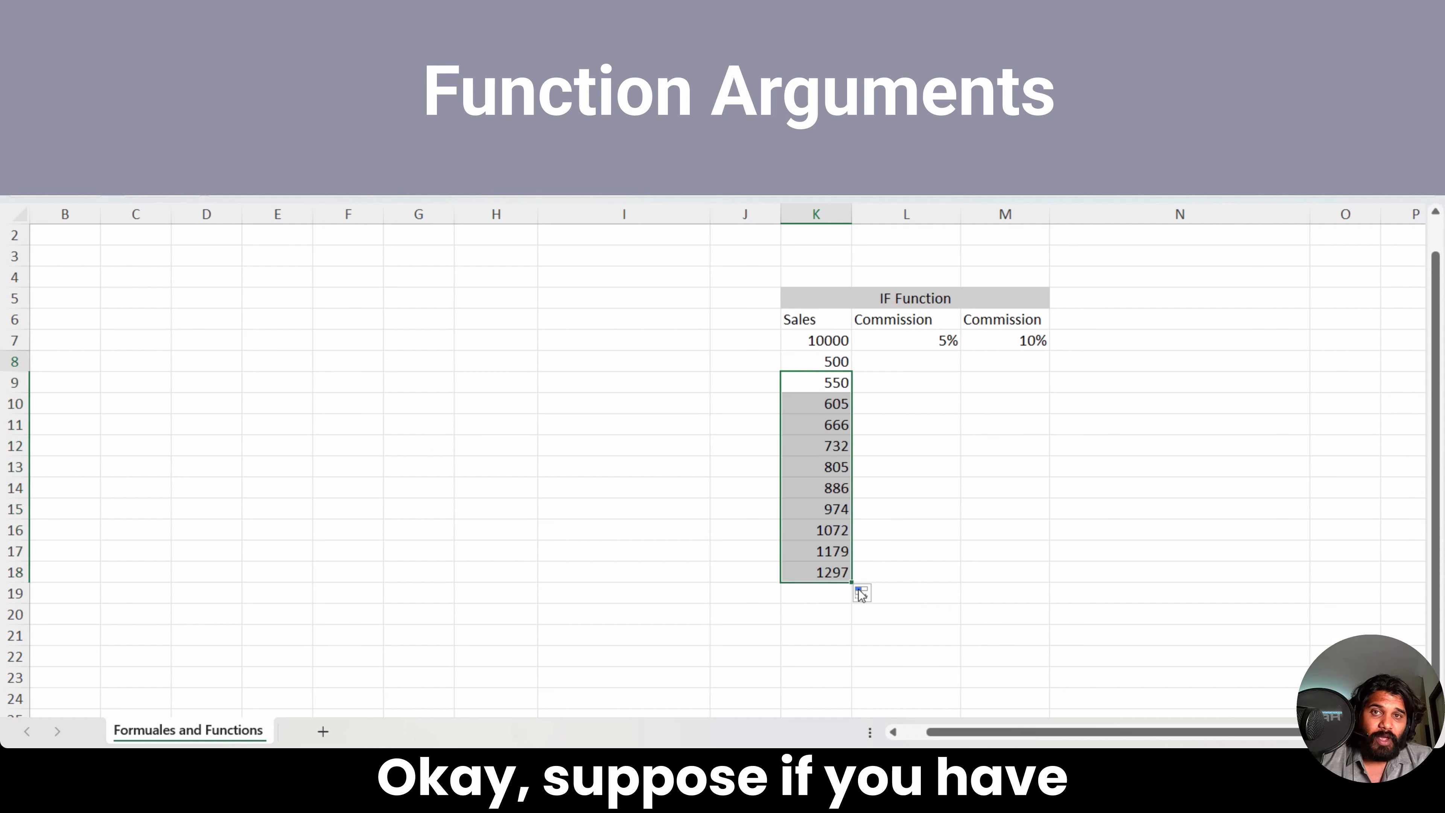
Step: Write the formula =sum(K8:K18) in K19, directly below the number series
{"action": "key", "text": "Up"}
{"action": "key", "text": "shift+Down"}
{"action": "key", "text": "shift+Down"}
{"action": "key", "text": "shift+Down"}
{"action": "key", "text": "shift+Down"}
{"action": "key", "text": "shift+Down"}
{"action": "key", "text": "shift+Down"}
{"action": "key", "text": "shift+Down"}
{"action": "key", "text": "shift+Down"}
{"action": "key", "text": "shift+Down"}
{"action": "key", "text": "shift+Down"}
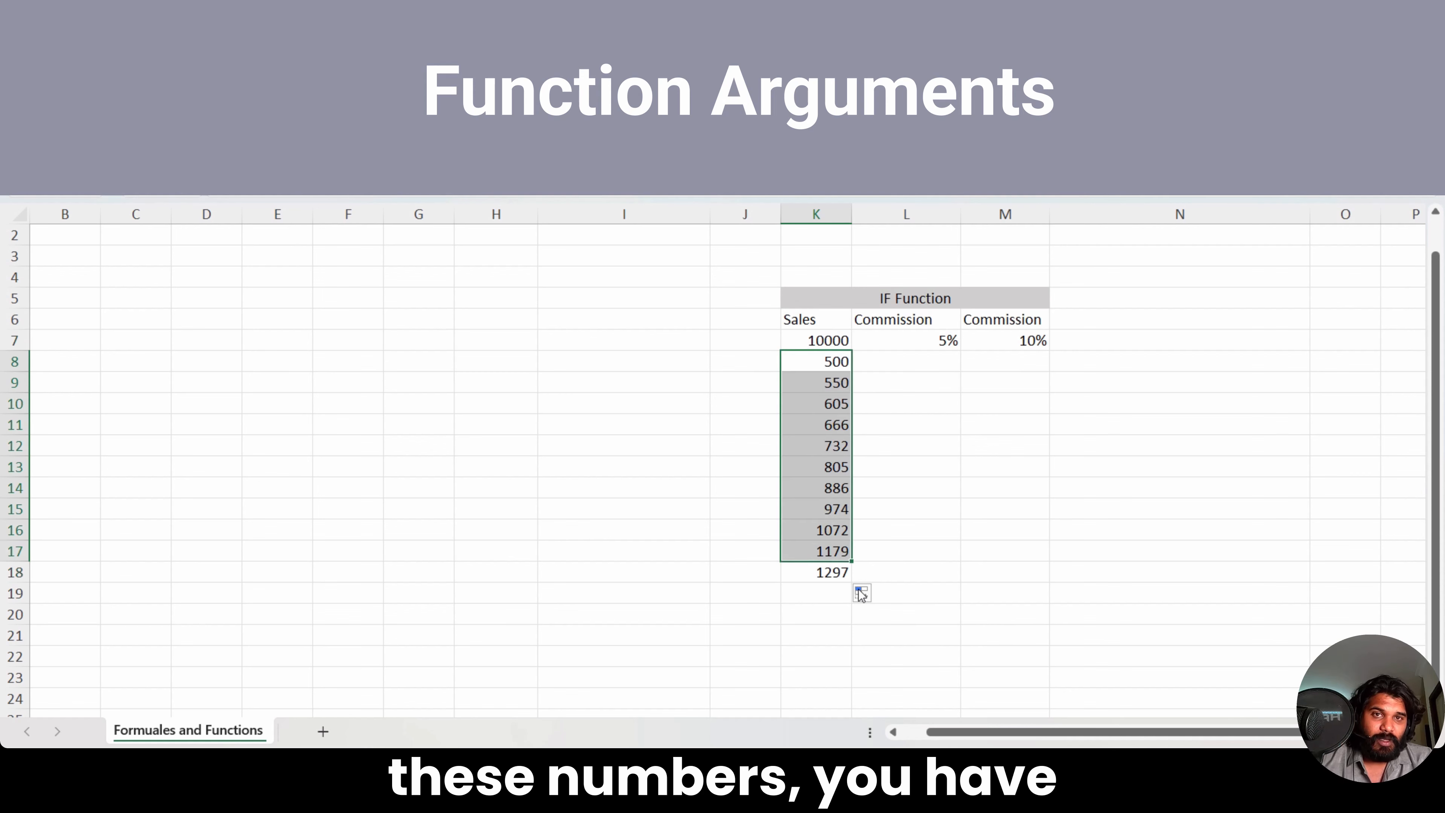
{"action": "key", "text": "Down"}
{"action": "key", "text": "Down"}
{"action": "key", "text": "Down"}
{"action": "key", "text": "Down"}
{"action": "key", "text": "Down"}
{"action": "key", "text": "Down"}
{"action": "key", "text": "Down"}
{"action": "key", "text": "Down"}
{"action": "key", "text": "Down"}
{"action": "key", "text": "Down"}
{"action": "key", "text": "Down"}
{"action": "type", "text": "=sum("}
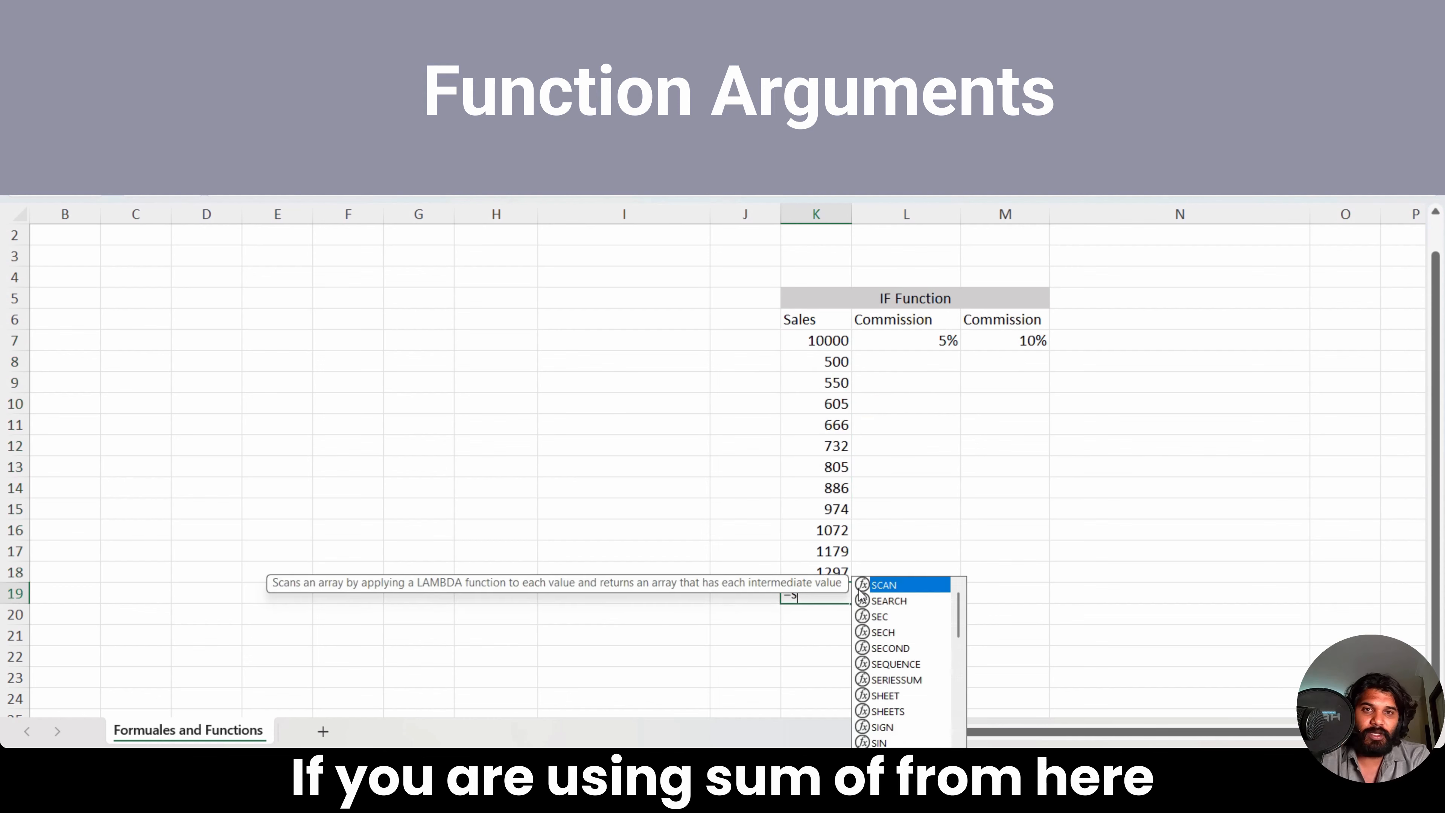
{"action": "key", "text": "Up"}
{"action": "key", "text": "shift+Up"}
{"action": "key", "text": "shift+Up"}
{"action": "key", "text": "shift+Up"}
{"action": "key", "text": "shift+Up"}
{"action": "key", "text": "shift+Up"}
{"action": "key", "text": "shift+Up"}
{"action": "key", "text": "shift+Up"}
{"action": "key", "text": "shift+Up"}
{"action": "key", "text": "shift+Up"}
{"action": "key", "text": "shift+Up"}
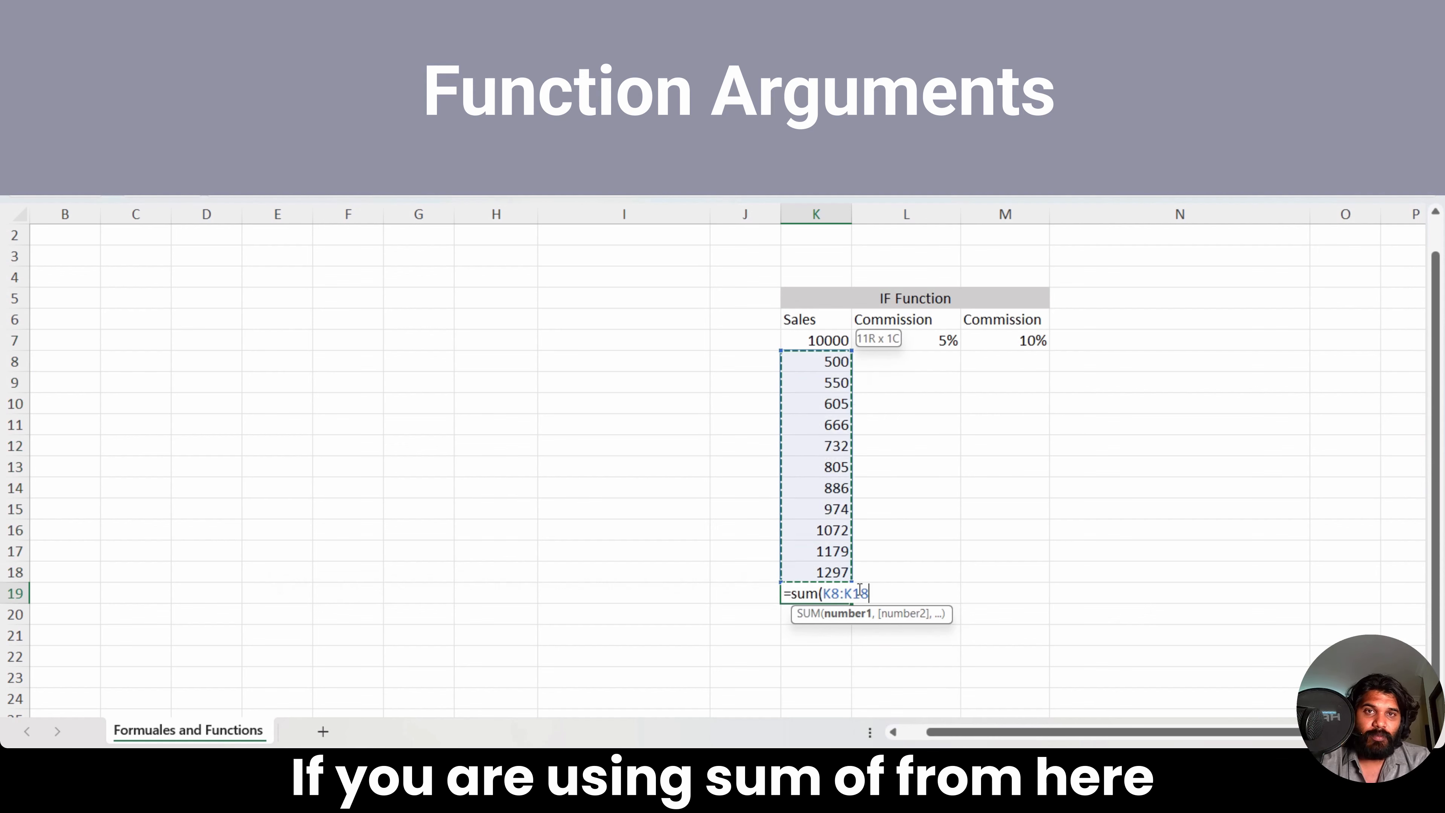
{"action": "type", "text": ")"}
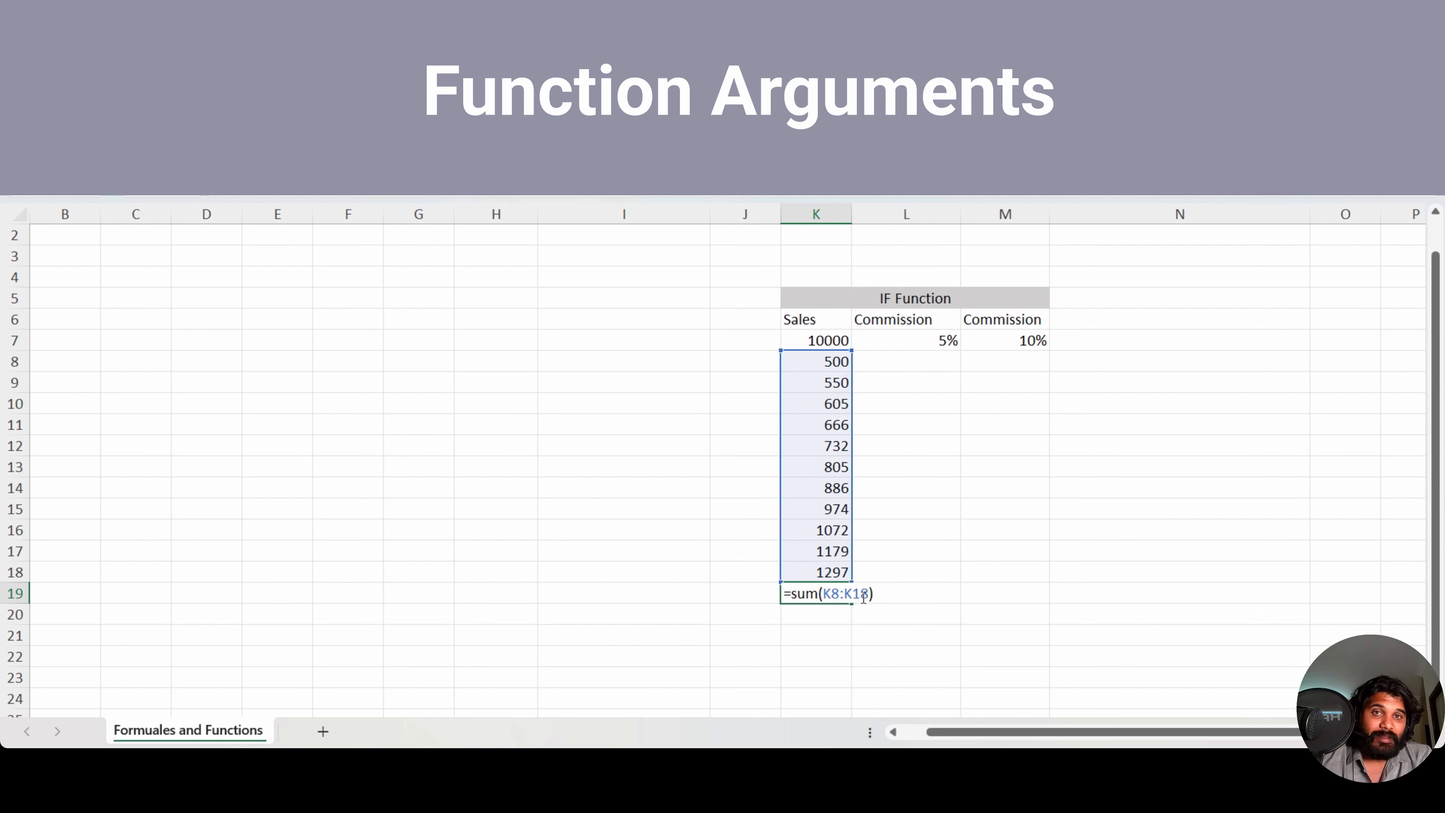
Step: Replace the SUM argument in K19 with a range spanning columns K to M from row 6 down, and commit it
{"action": "left_click_drag", "start_coordinate": [869, 594], "coordinate": [823, 594]}
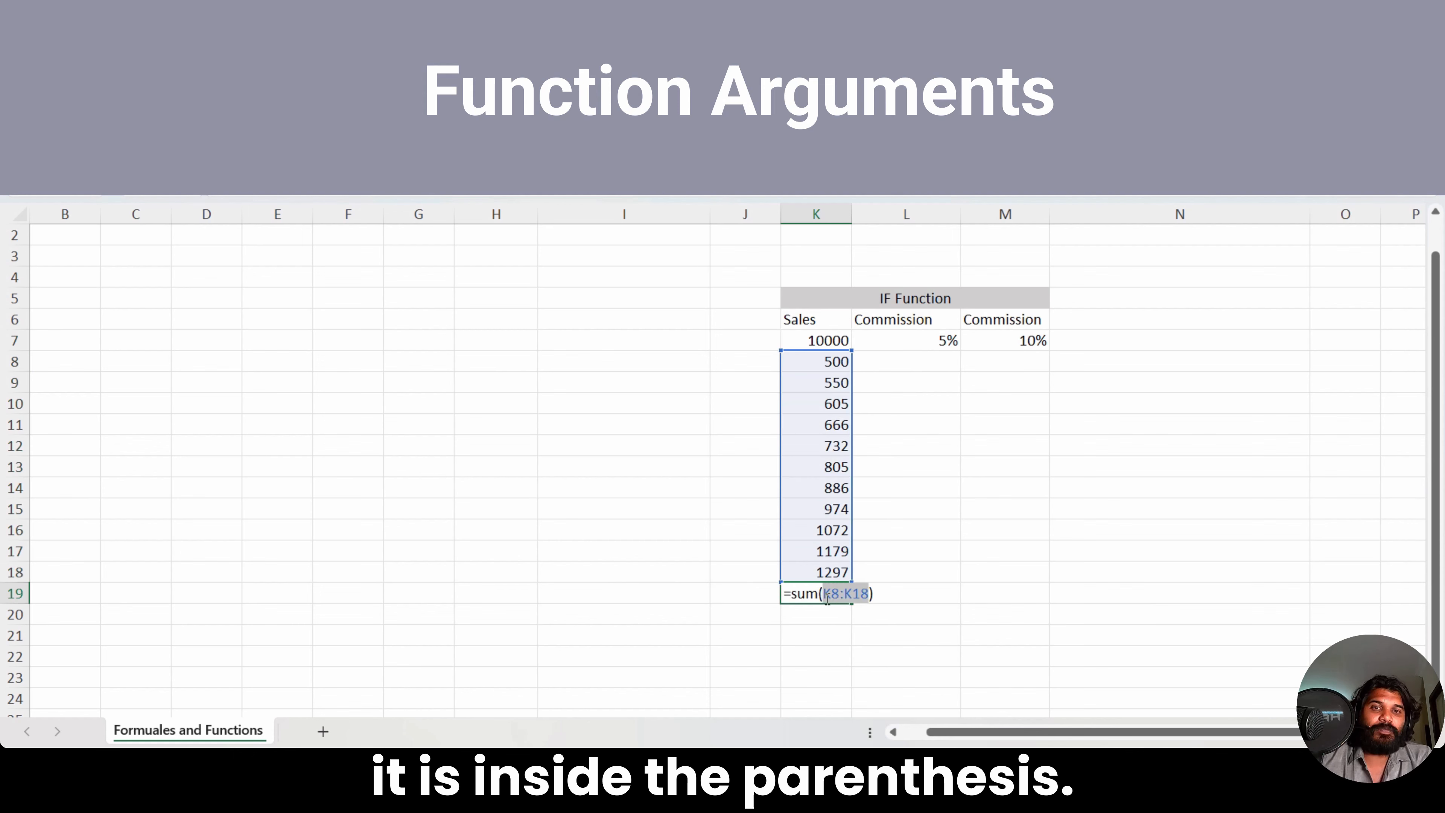
{"action": "left_click", "coordinate": [804, 635]}
{"action": "key", "text": "Up"}
{"action": "key", "text": "Up"}
{"action": "key", "text": "ctrl+Up"}
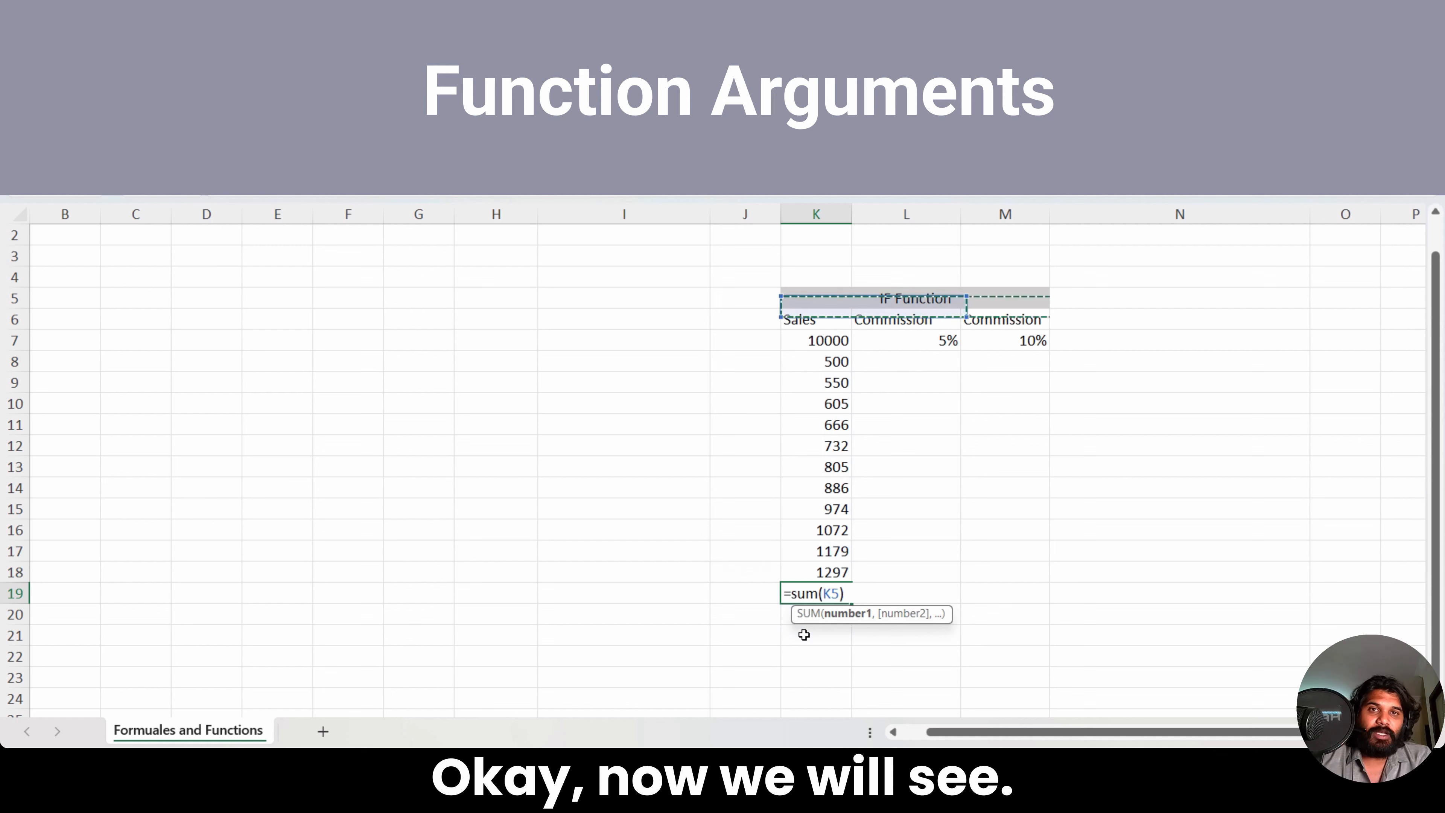
{"action": "key", "text": "shift+Down"}
{"action": "key", "text": "Down"}
{"action": "key", "text": "shift+Down"}
{"action": "key", "text": "shift+Right"}
{"action": "key", "text": "shift+Right"}
{"action": "key", "text": "shift+Down"}
{"action": "key", "text": "shift+Down"}
{"action": "key", "text": "shift+Down"}
{"action": "key", "text": "shift+Down"}
{"action": "key", "text": "shift+Down"}
{"action": "key", "text": "shift+Down"}
{"action": "key", "text": "shift+Down"}
{"action": "key", "text": "shift+Down"}
{"action": "key", "text": "shift+Down"}
{"action": "key", "text": "shift+Down"}
{"action": "key", "text": "shift+Down"}
{"action": "key", "text": "shift+Down"}
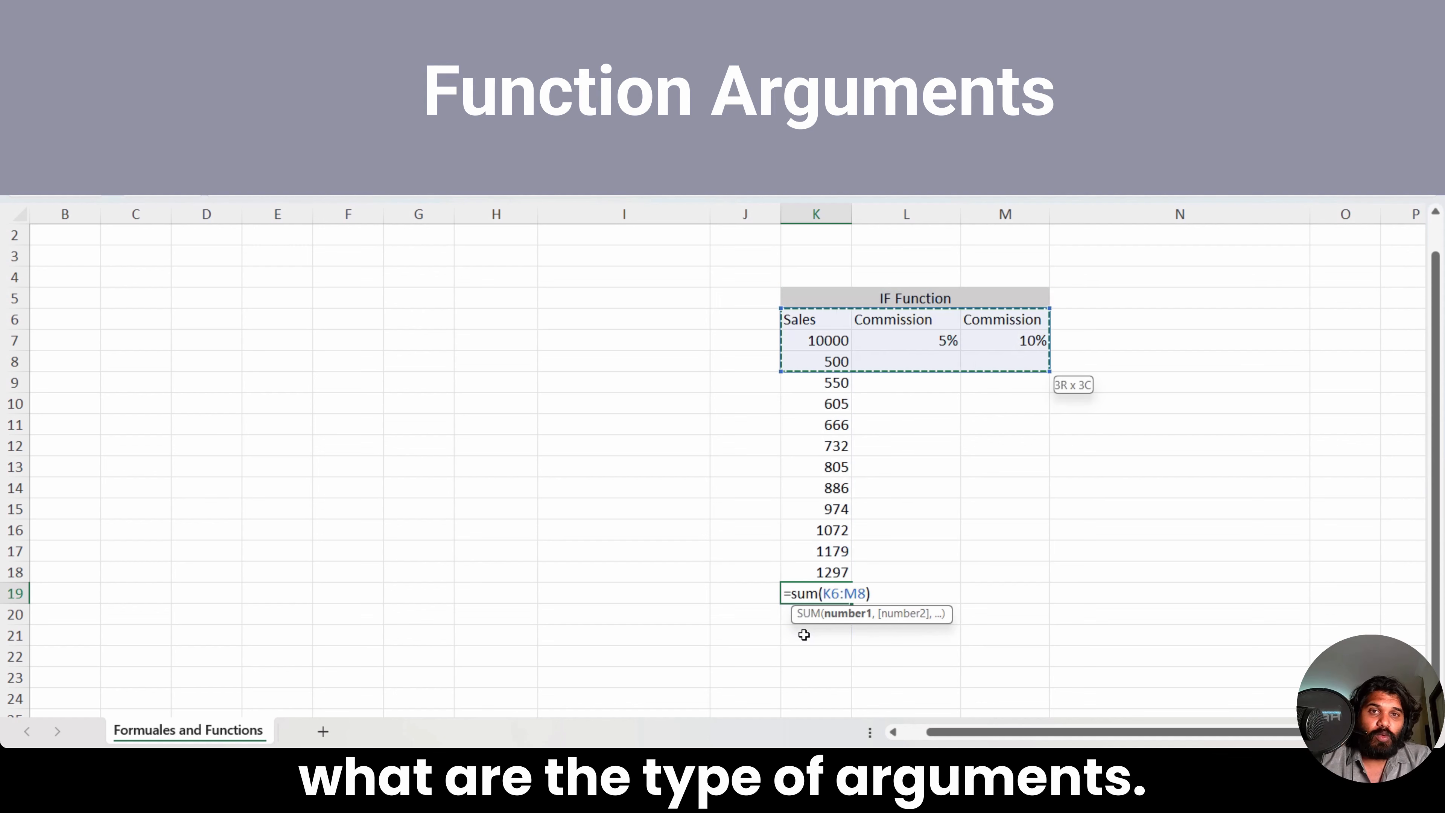
{"action": "key", "text": "Return"}
Step: Clear the contents of K6:M19 beneath the IF Function heading
{"action": "key", "text": "Up"}
{"action": "key", "text": "Up"}
{"action": "key", "text": "Up"}
{"action": "key", "text": "Up"}
{"action": "key", "text": "Up"}
{"action": "key", "text": "Up"}
{"action": "key", "text": "Up"}
{"action": "key", "text": "Up"}
{"action": "key", "text": "Up"}
{"action": "key", "text": "Up"}
{"action": "key", "text": "Up"}
{"action": "key", "text": "Up"}
{"action": "key", "text": "Up"}
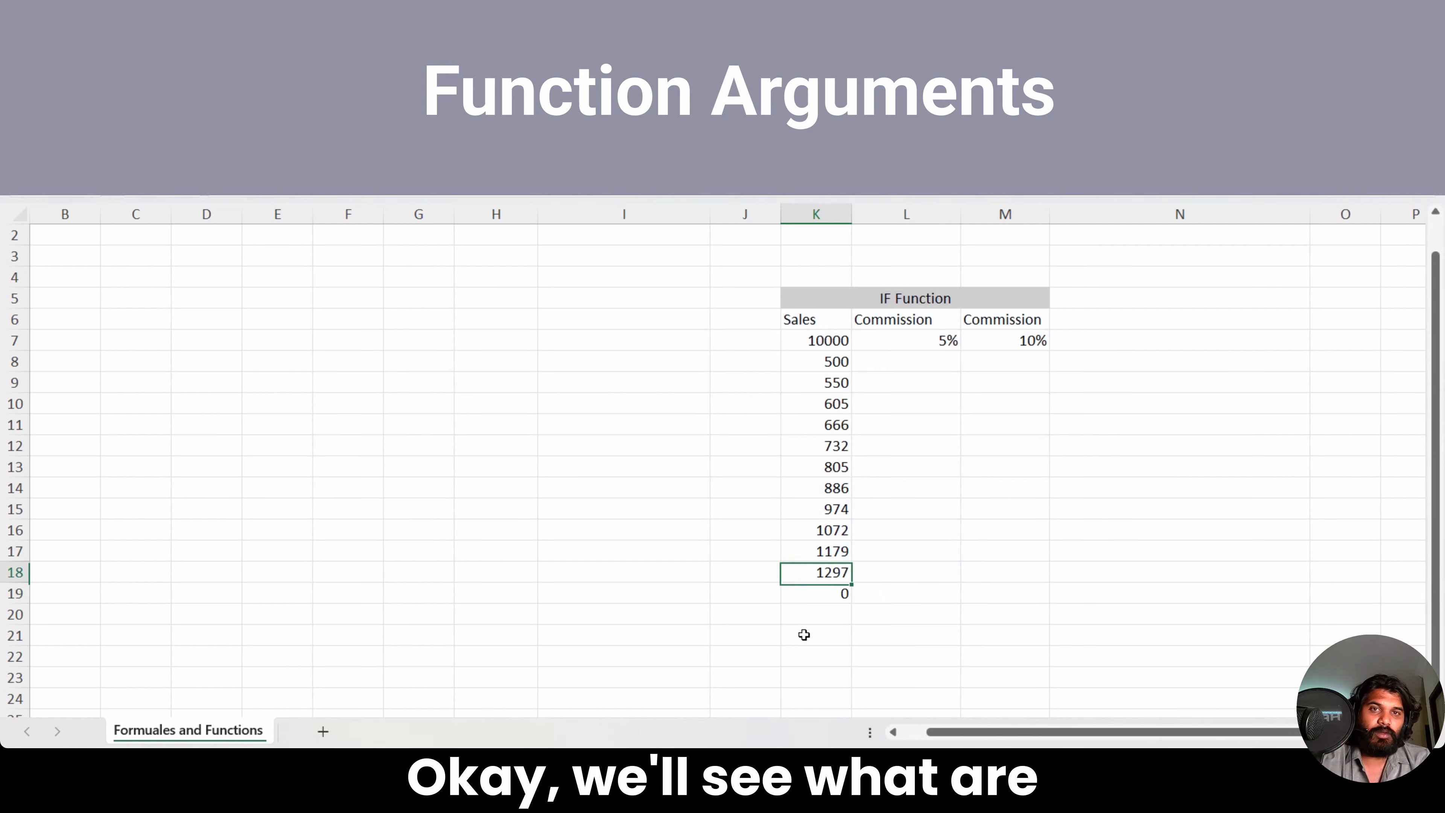
{"action": "key", "text": "Up"}
{"action": "key", "text": "shift+Right"}
{"action": "key", "text": "shift+Down"}
{"action": "key", "text": "shift+Down"}
{"action": "key", "text": "shift+Right"}
{"action": "key", "text": "shift+Down"}
{"action": "key", "text": "shift+Down"}
{"action": "key", "text": "shift+Down"}
{"action": "key", "text": "shift+Down"}
{"action": "key", "text": "shift+Down"}
{"action": "key", "text": "shift+Down"}
{"action": "key", "text": "shift+Down"}
{"action": "key", "text": "shift+Down"}
{"action": "key", "text": "shift+Down"}
{"action": "key", "text": "shift+Down"}
{"action": "key", "text": "shift+Down"}
{"action": "key", "text": "Delete"}
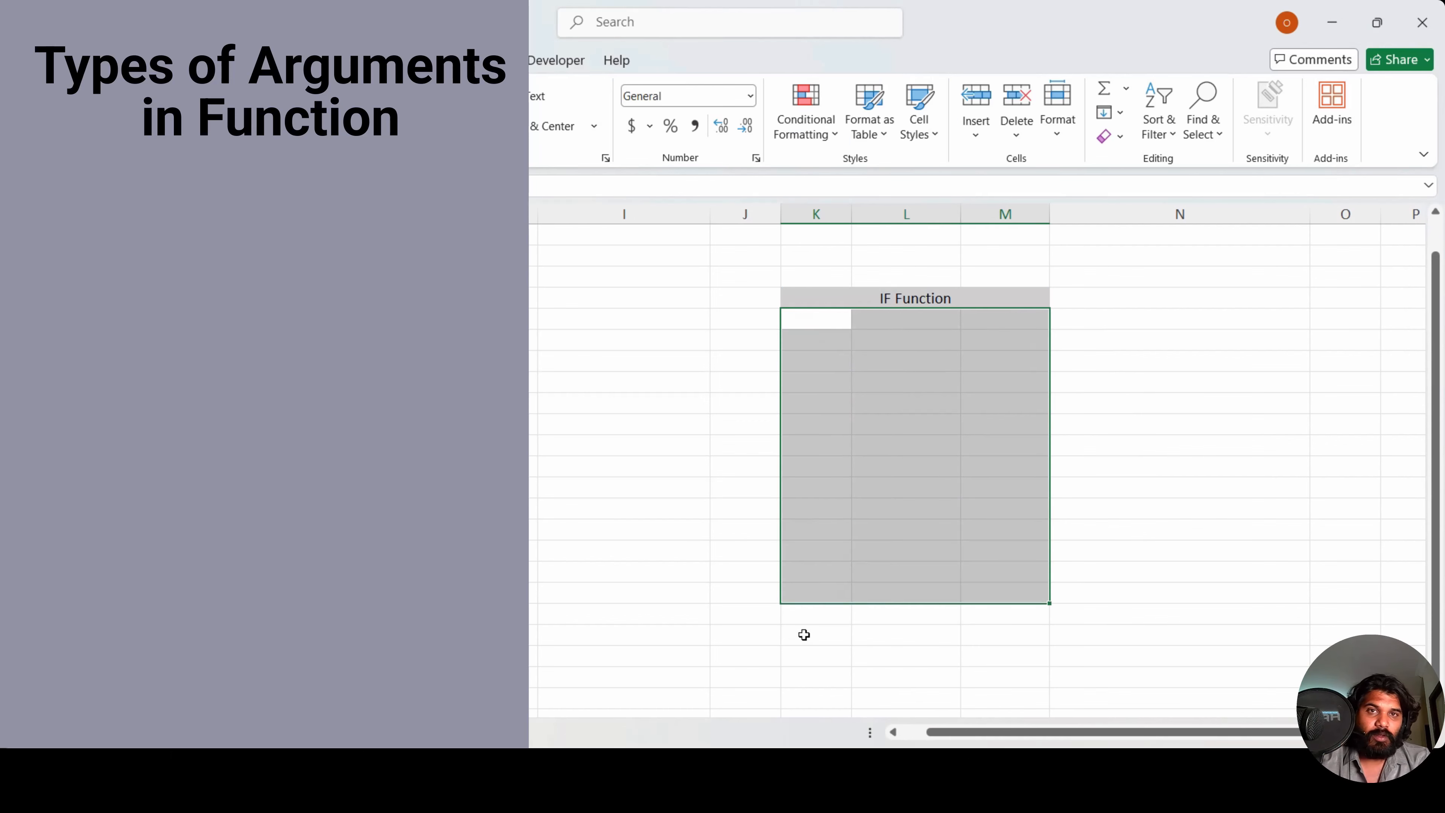
Step: Replace the text of the merged heading in row 5 with "Types of Arguments"
{"action": "key", "text": "Up"}
{"action": "double_click", "coordinate": [918, 299]}
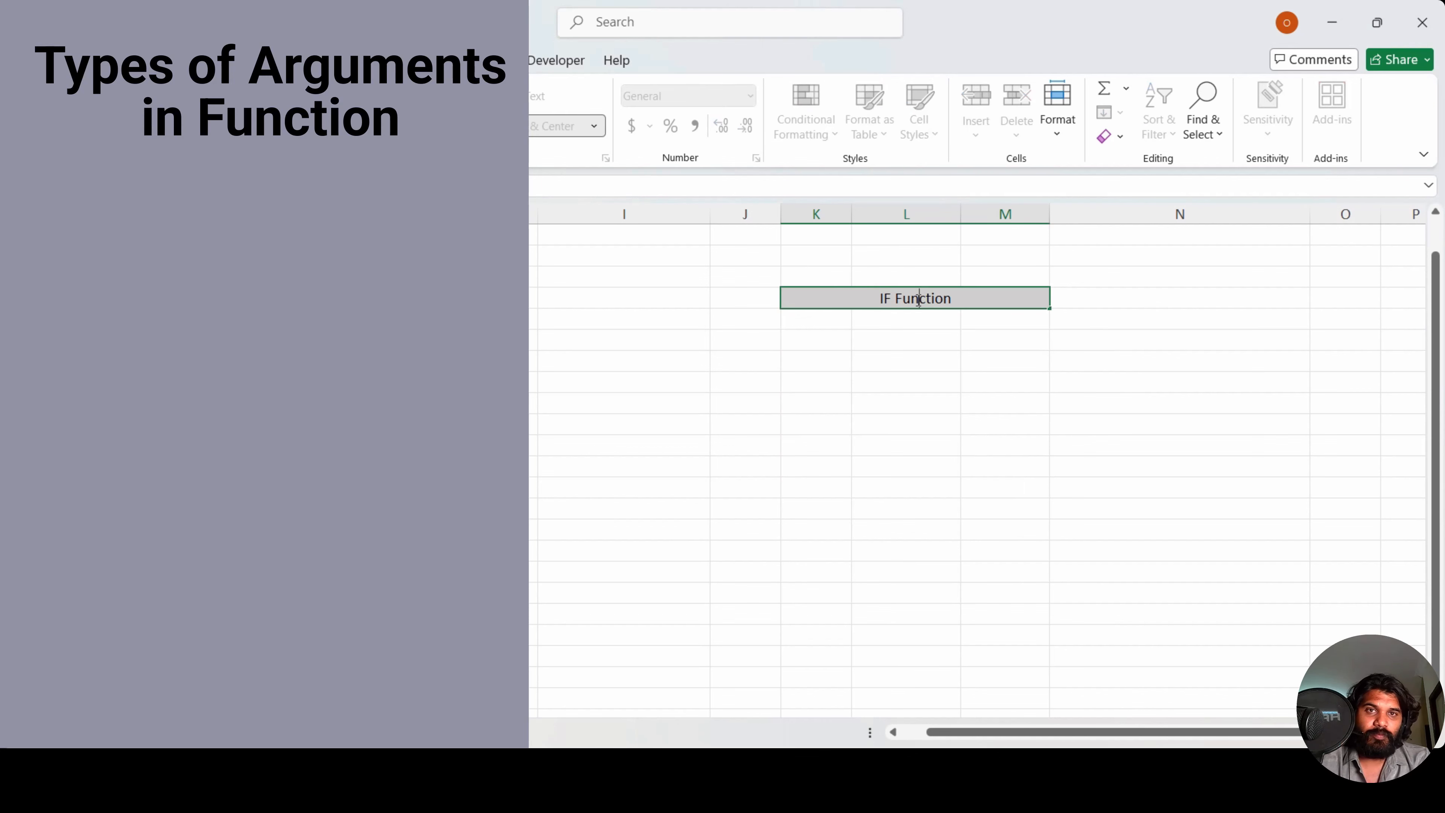
{"action": "key", "text": "ctrl+a"}
{"action": "type", "text": "Types of Arguments"}
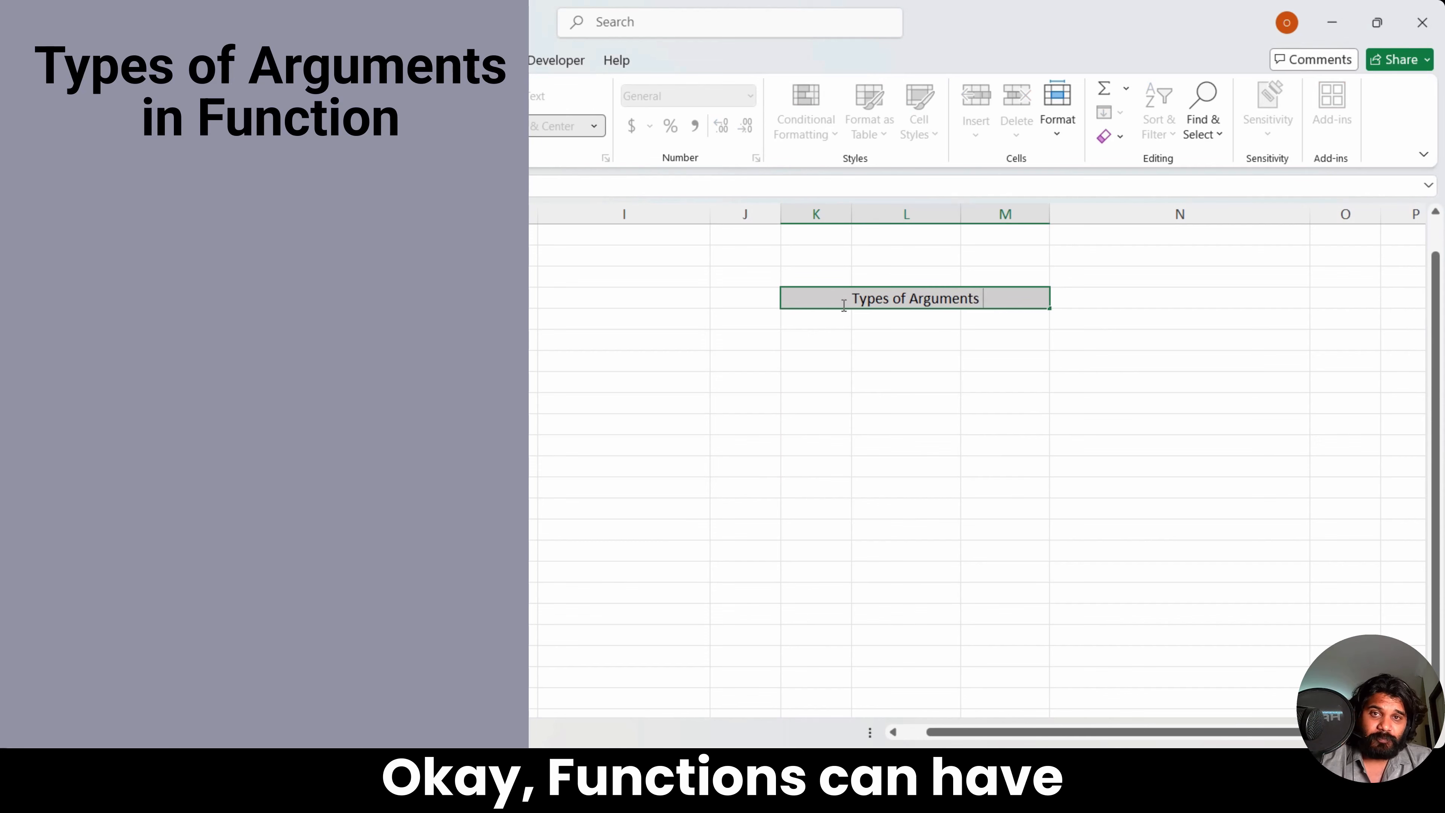
Step: Enter the label "1 No Argument" in K7
{"action": "left_click", "coordinate": [816, 340]}
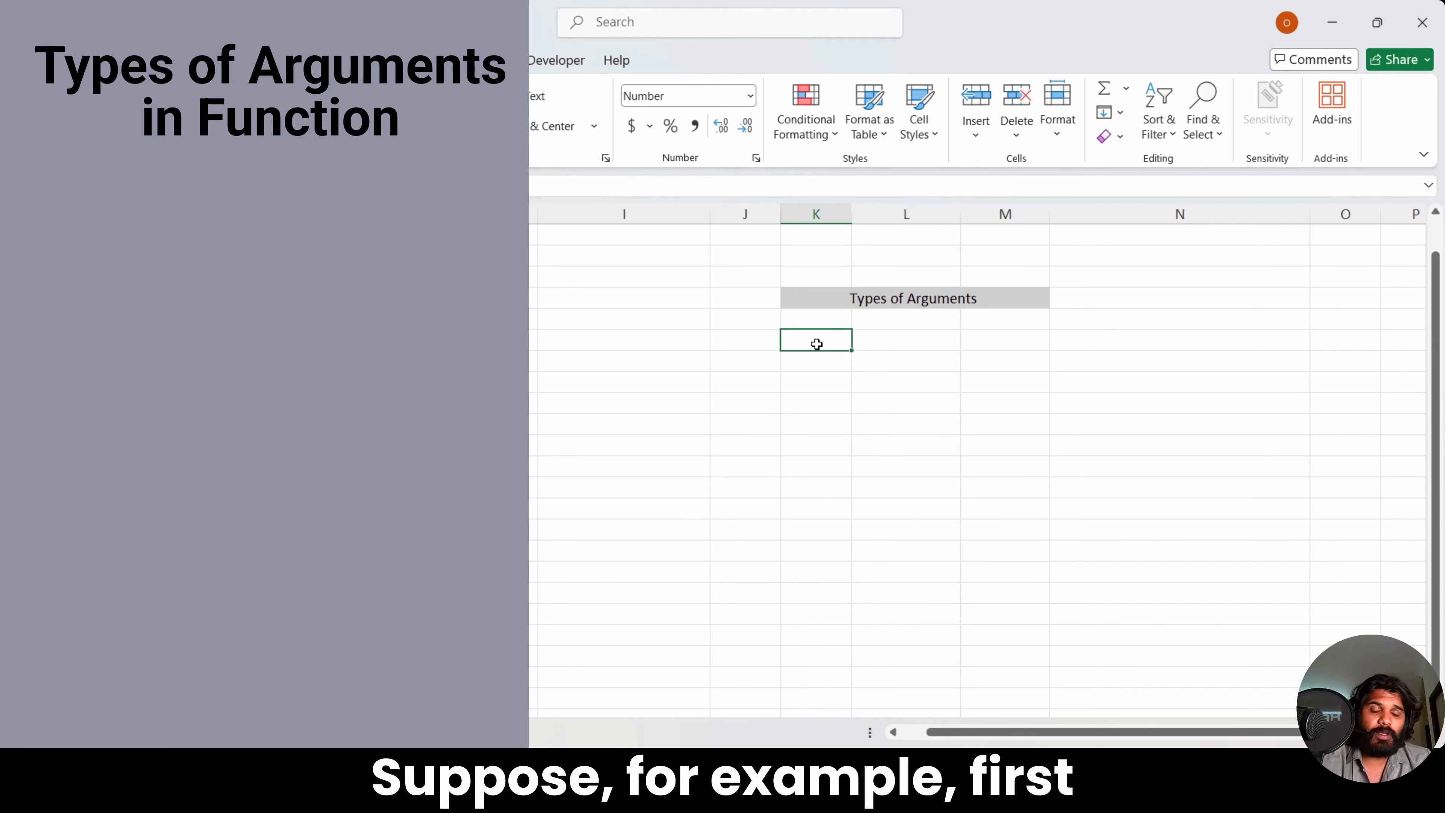
{"action": "type", "text": "1 No A"}
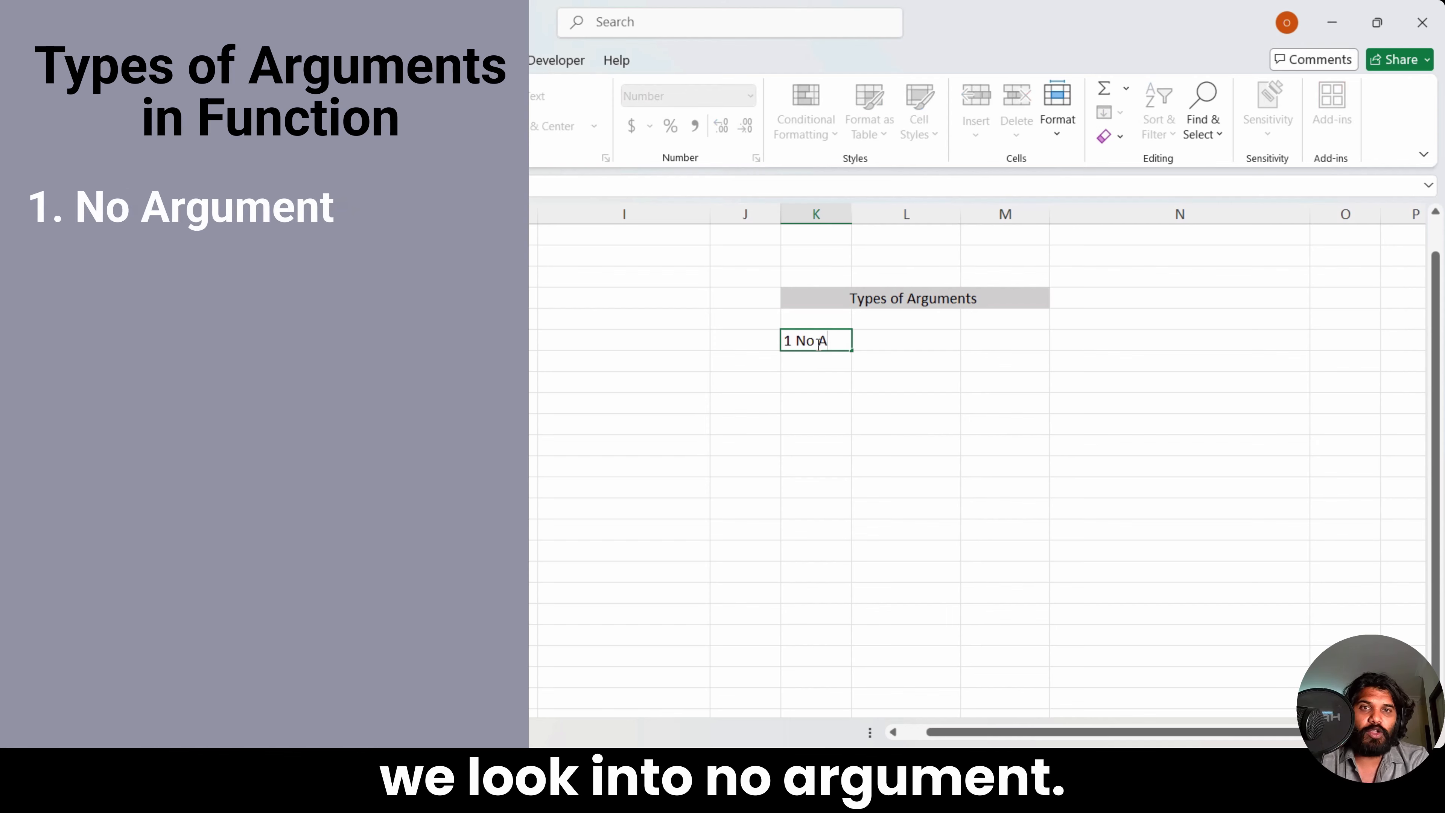
{"action": "type", "text": "rgument"}
{"action": "key", "text": "Return"}
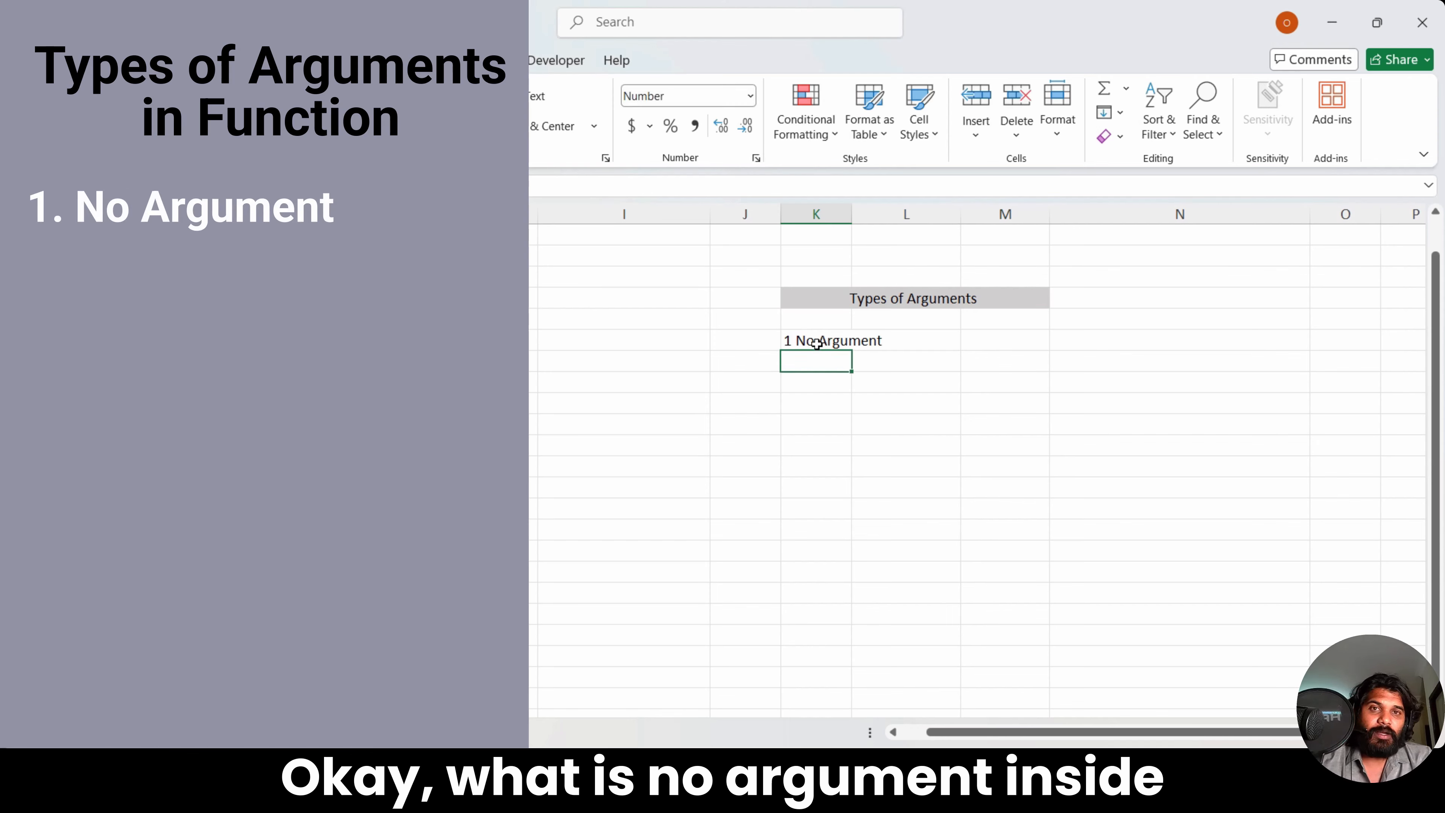
Step: Enter the formula =now() in K8 as an example of a function without arguments
{"action": "type", "text": "="}
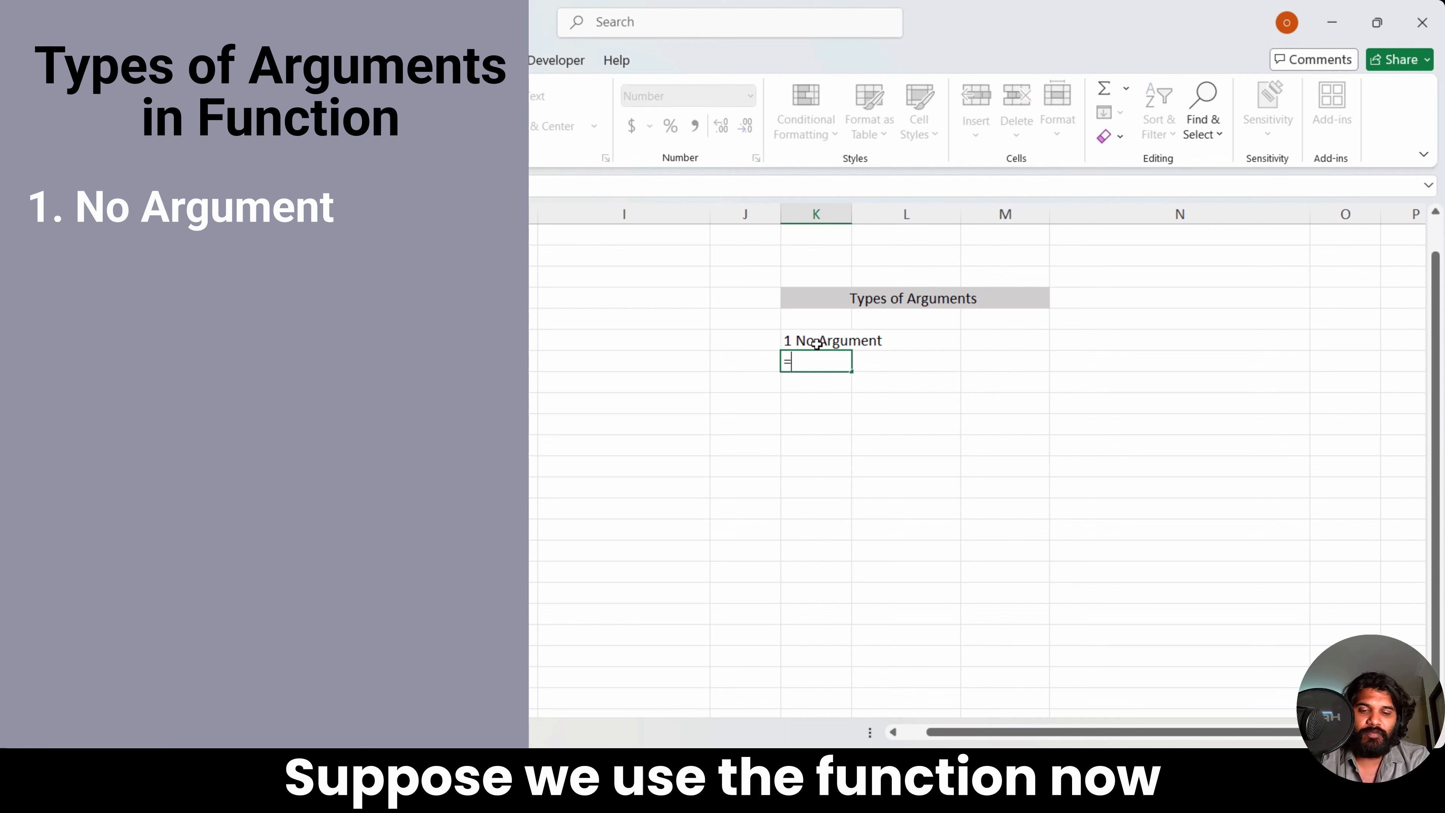
{"action": "type", "text": "now()"}
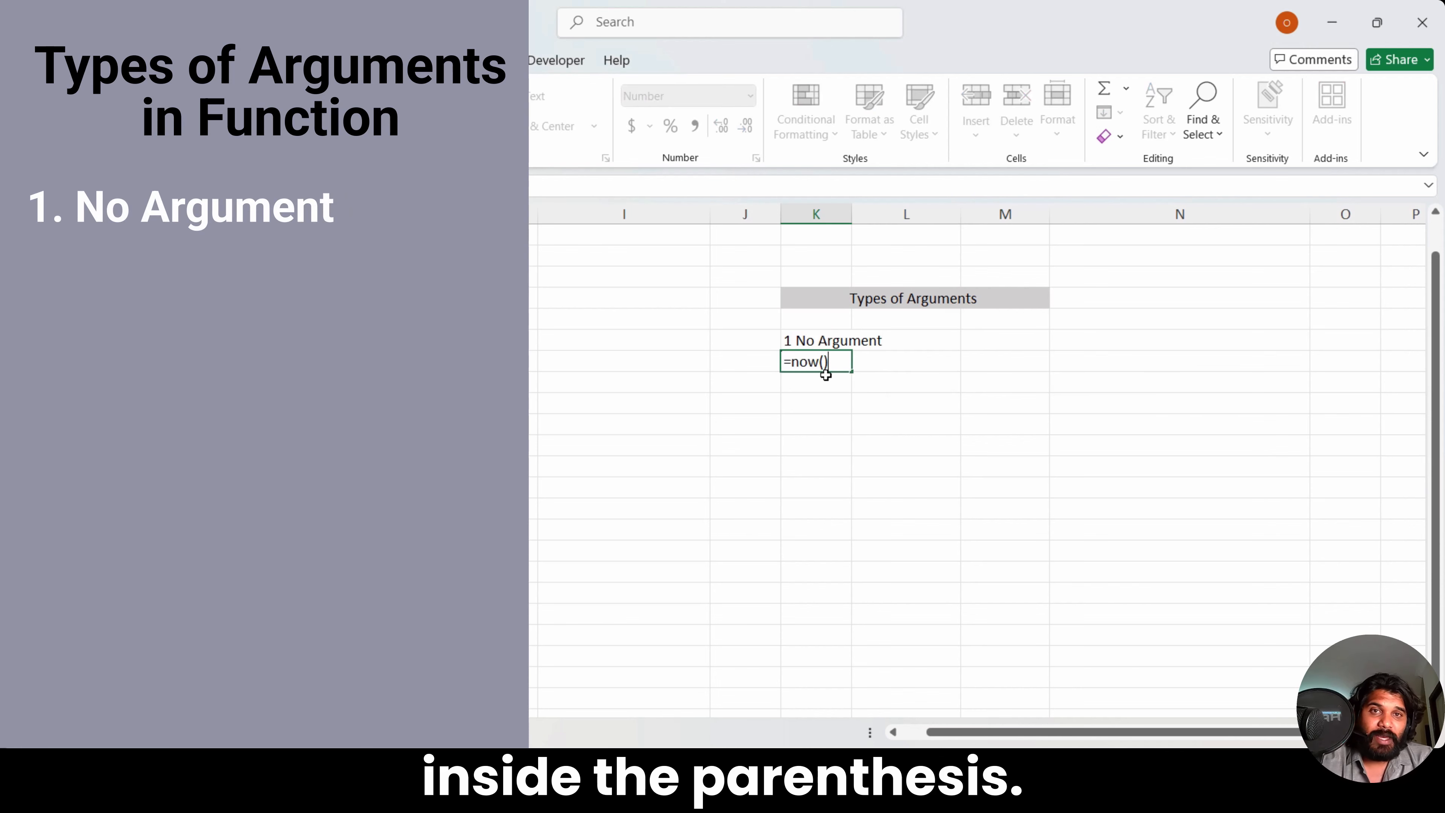
{"action": "key", "text": "Return"}
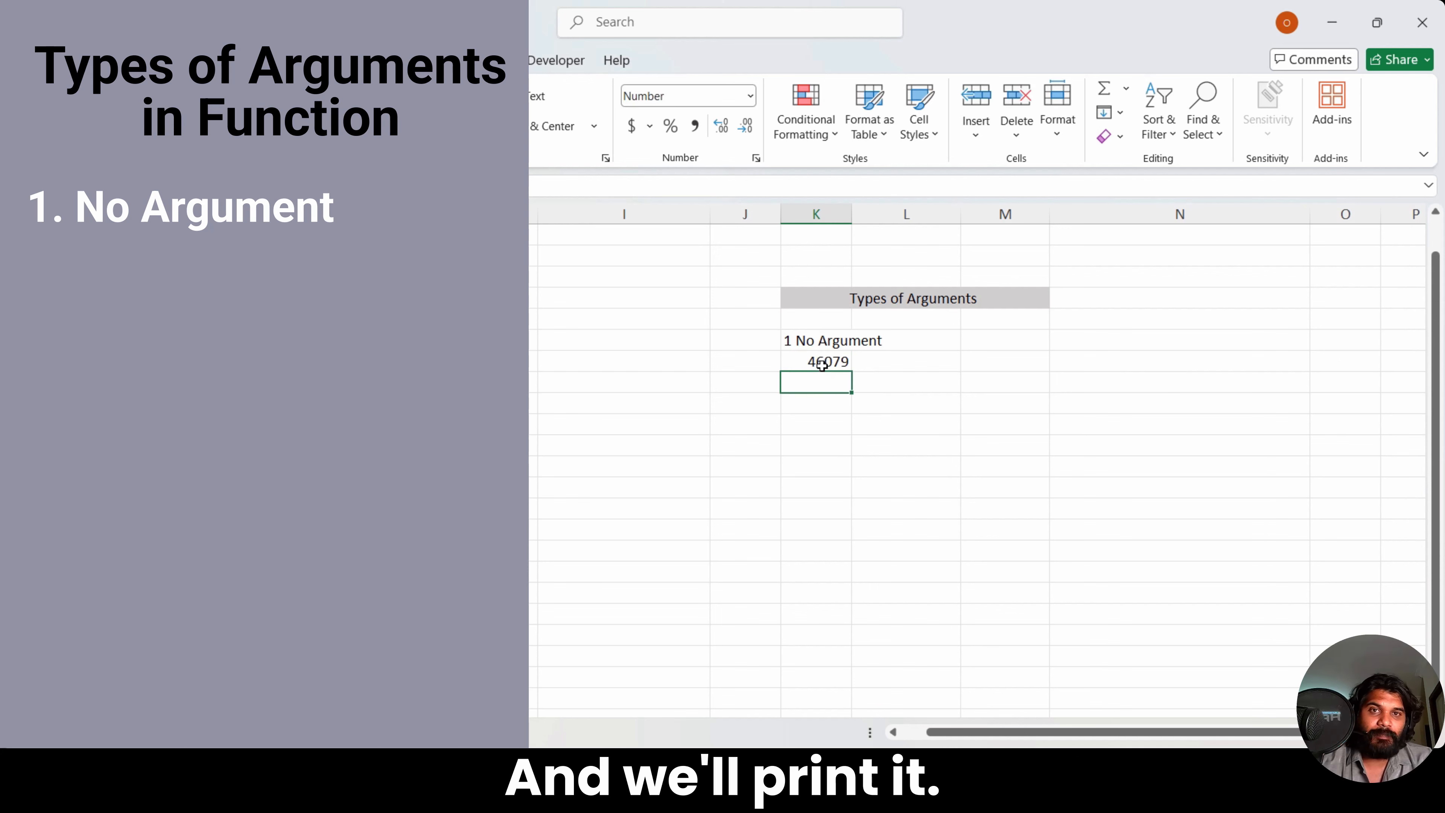
Step: Change the number format of K8 to Date
{"action": "left_click", "coordinate": [826, 361]}
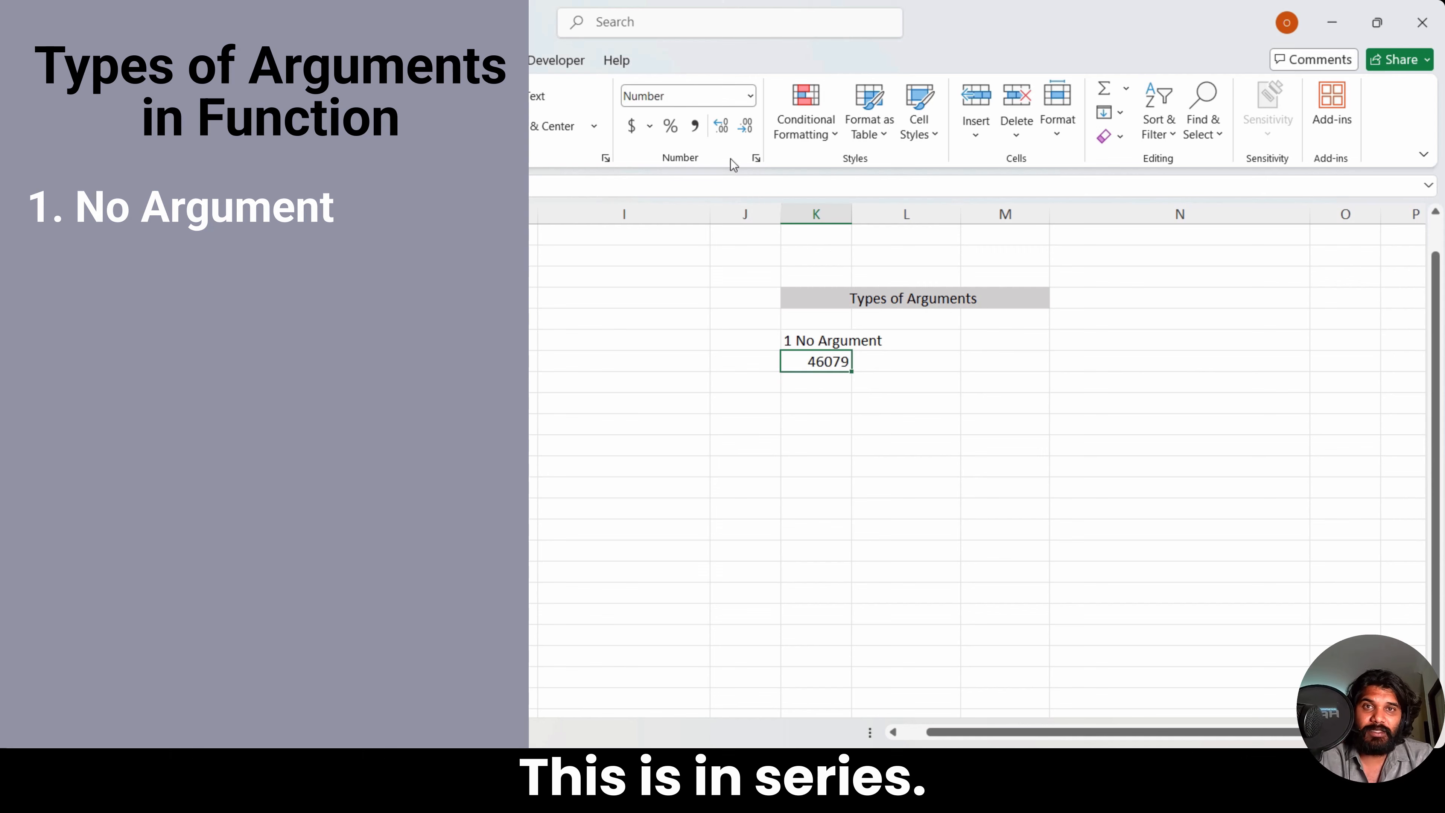
{"action": "left_click", "coordinate": [750, 96]}
{"action": "left_click", "coordinate": [728, 311]}
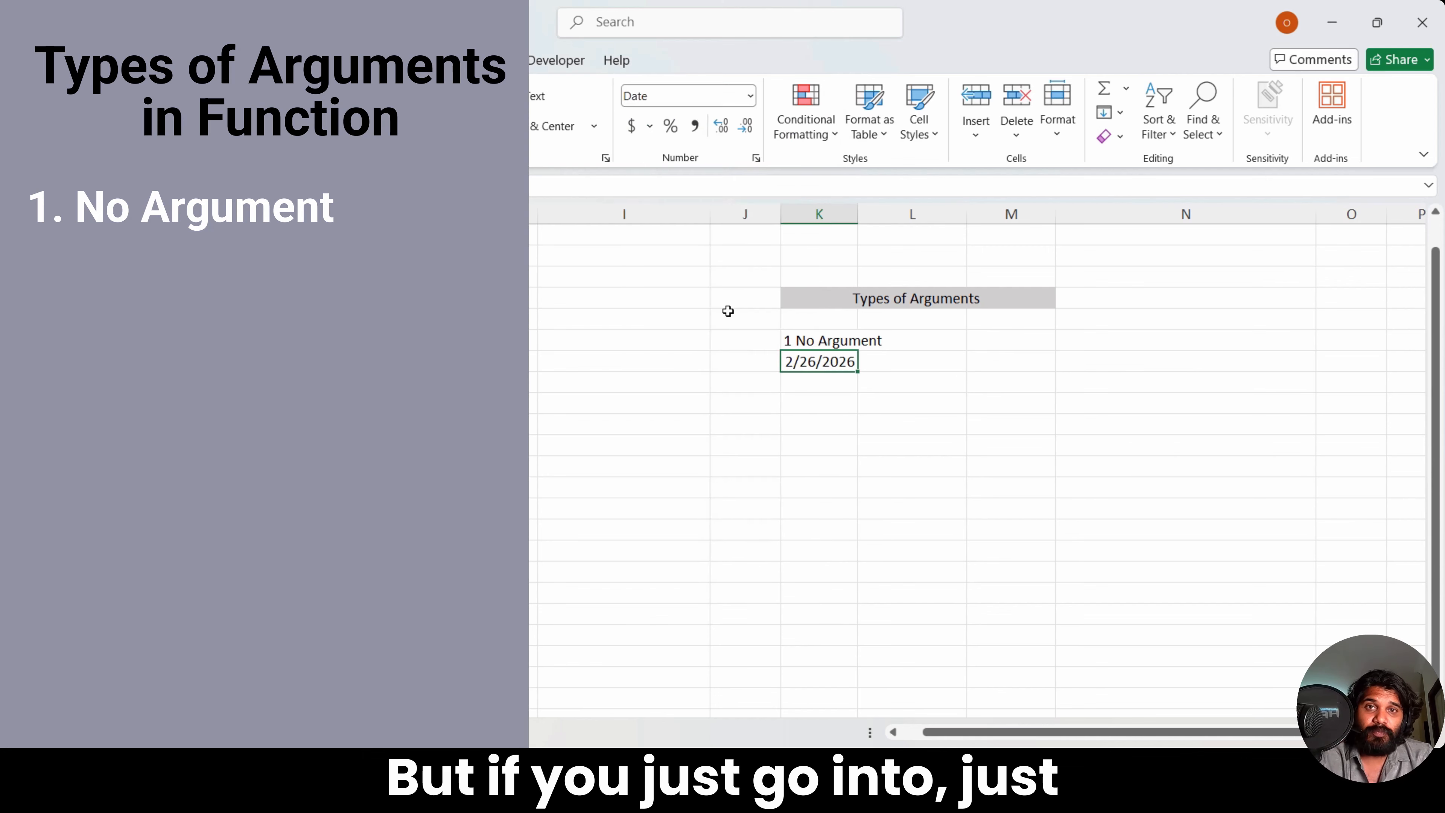
{"action": "left_click", "coordinate": [748, 101]}
{"action": "left_click", "coordinate": [874, 391]}
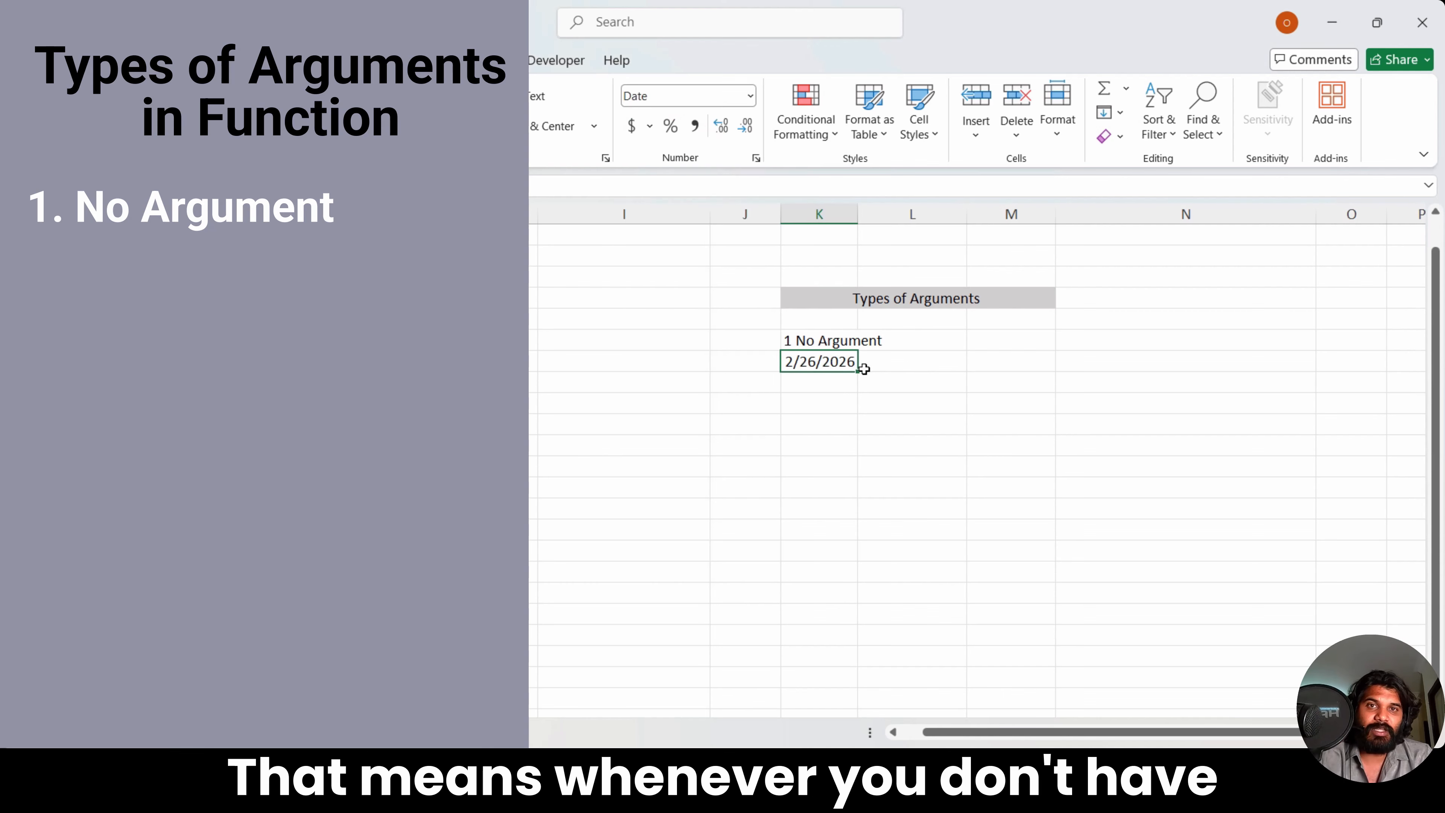
Step: Inspect the NOW formula in K8 with its empty parentheses, leaving it unedited
{"action": "left_click", "coordinate": [888, 365]}
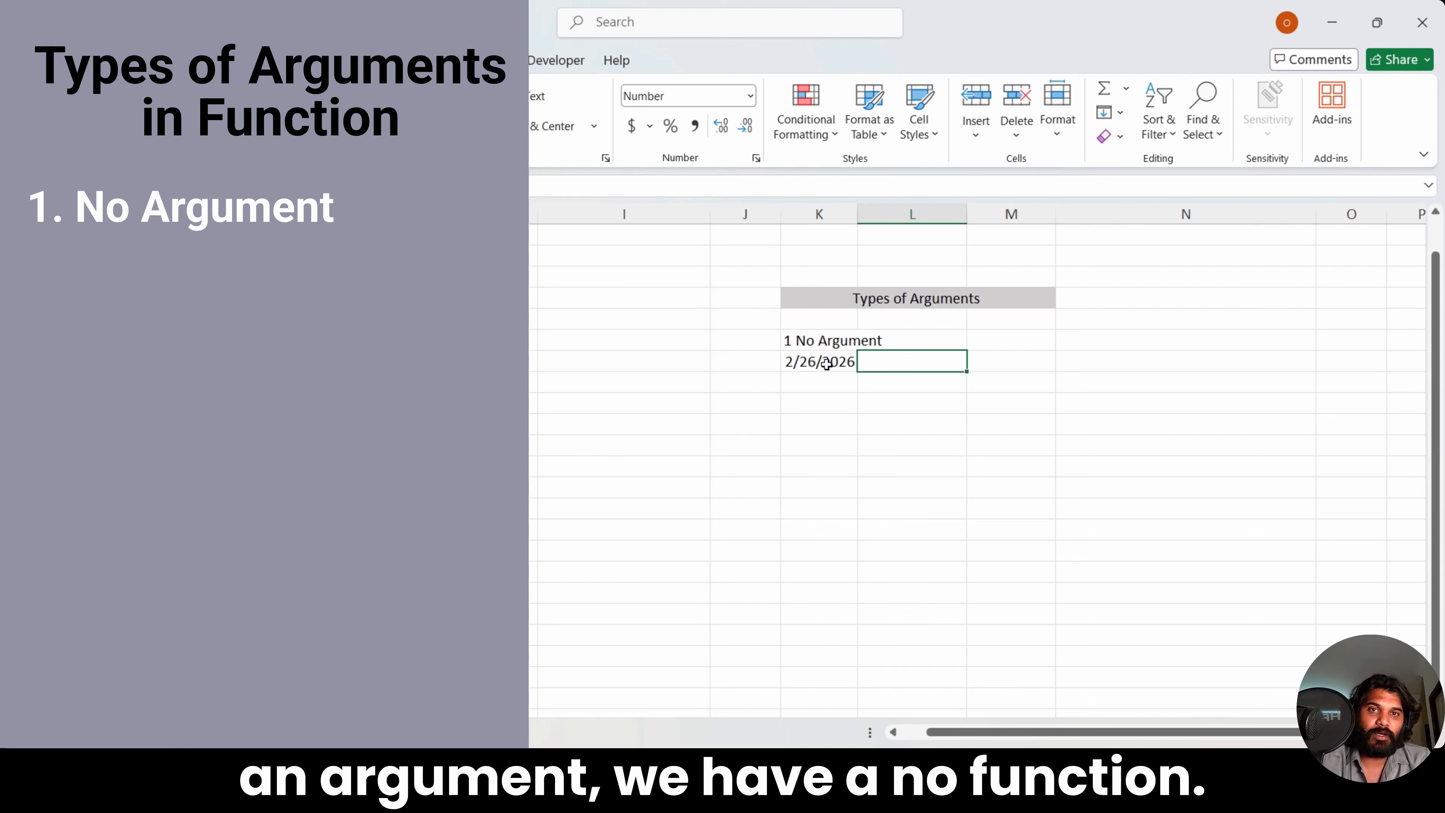
{"action": "left_click", "coordinate": [825, 363]}
{"action": "key", "text": "F2"}
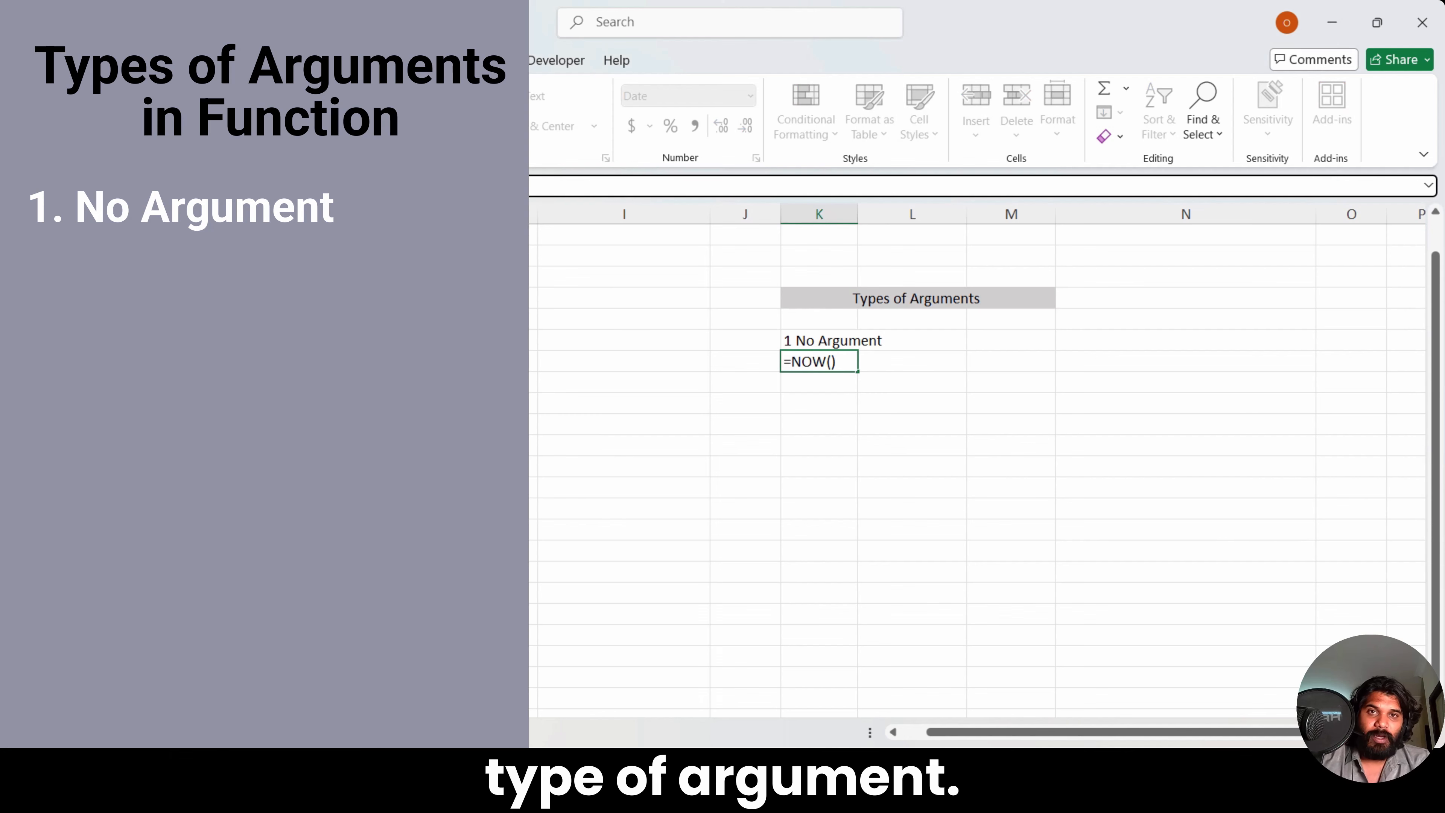
{"action": "left_click", "coordinate": [797, 397]}
{"action": "type", "text": "2"}
{"action": "key", "text": "Escape"}
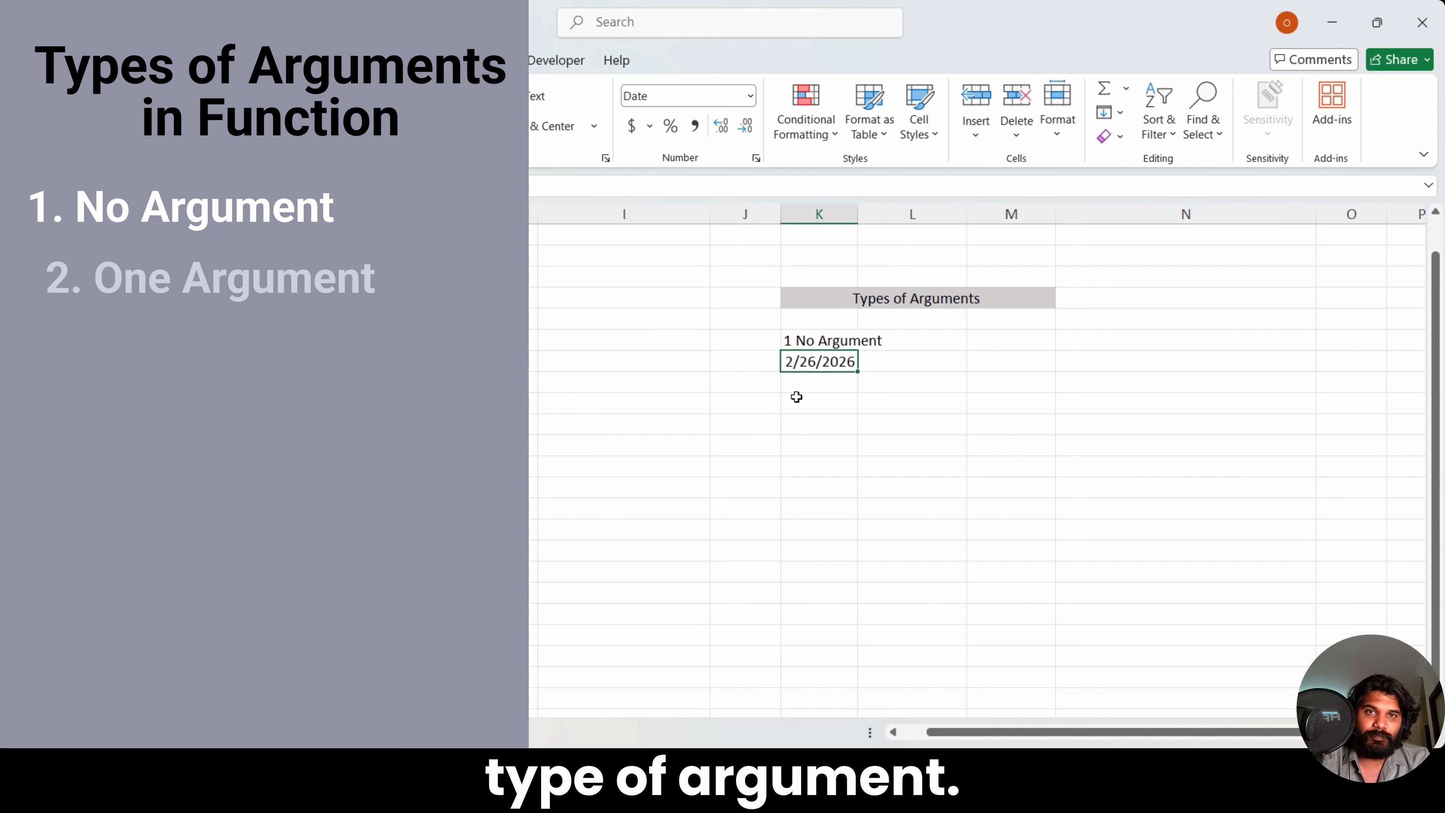
Step: Enter the label "2 One Argument" in K10
{"action": "left_click", "coordinate": [797, 398]}
{"action": "type", "text": "2 One Argume"}
{"action": "key", "text": "Return"}
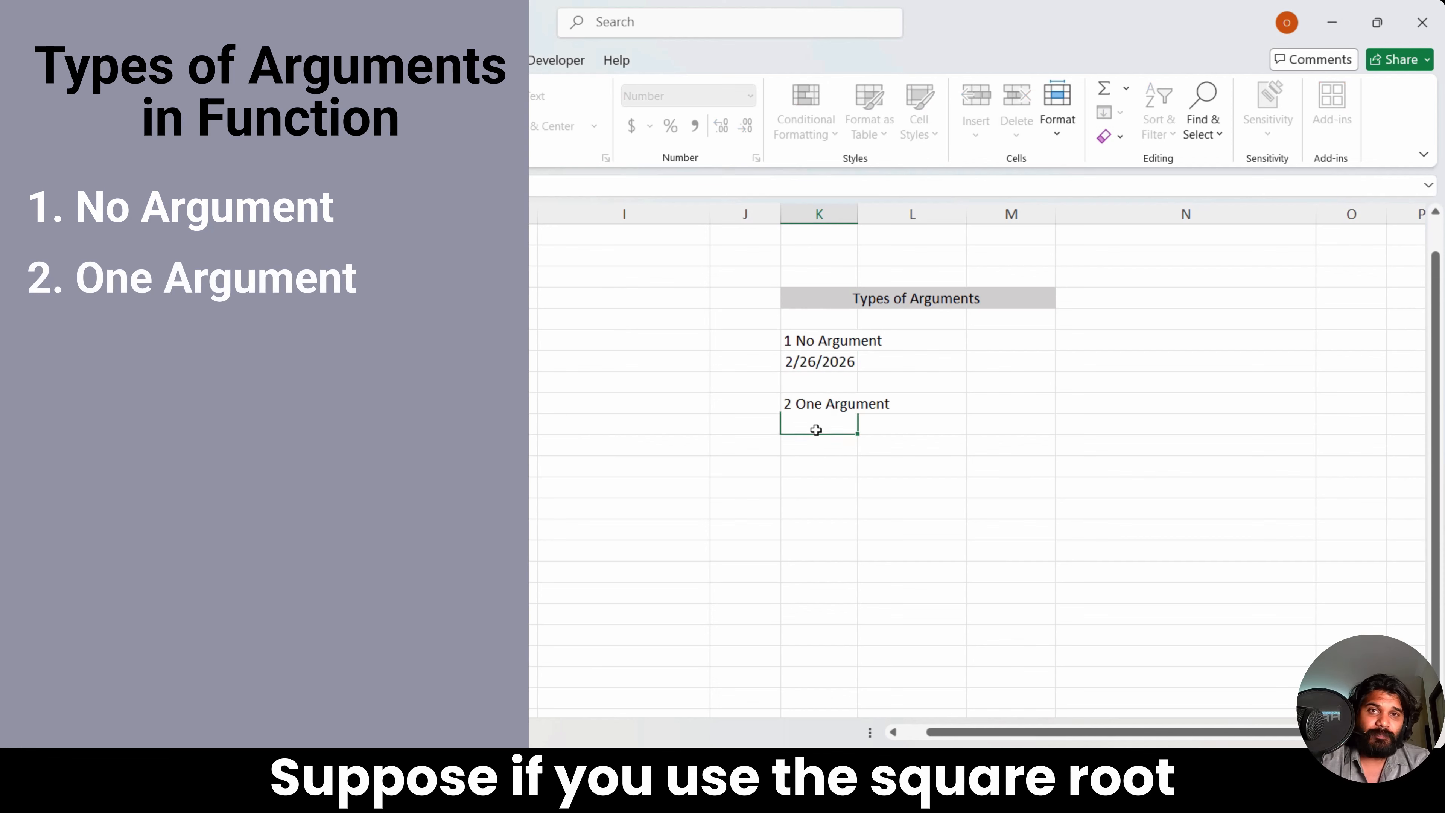
Step: Try the formula =SQRT(10) in K11 as a one-argument example
{"action": "type", "text": "=SQRT"}
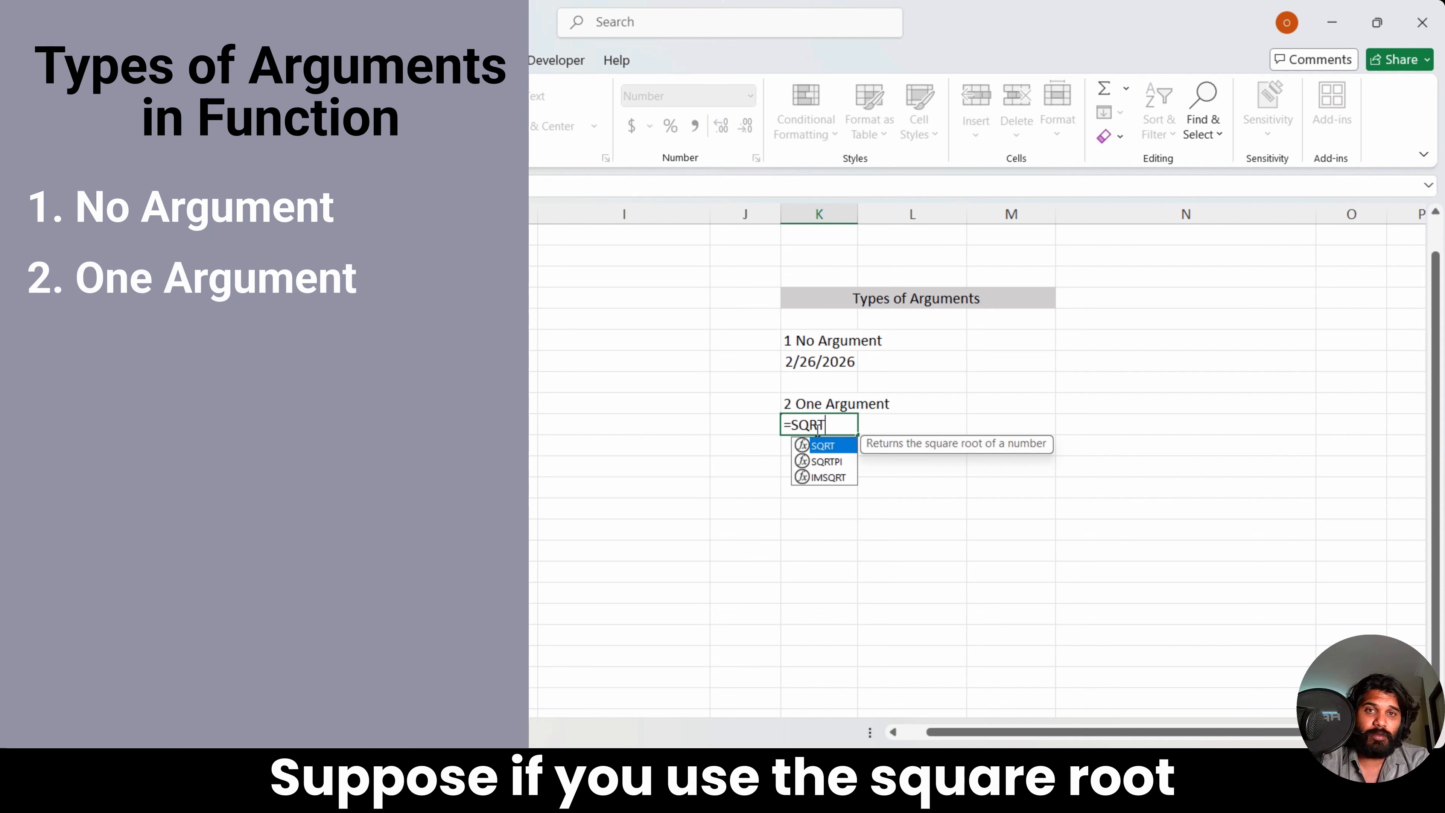
{"action": "type", "text": "(10)"}
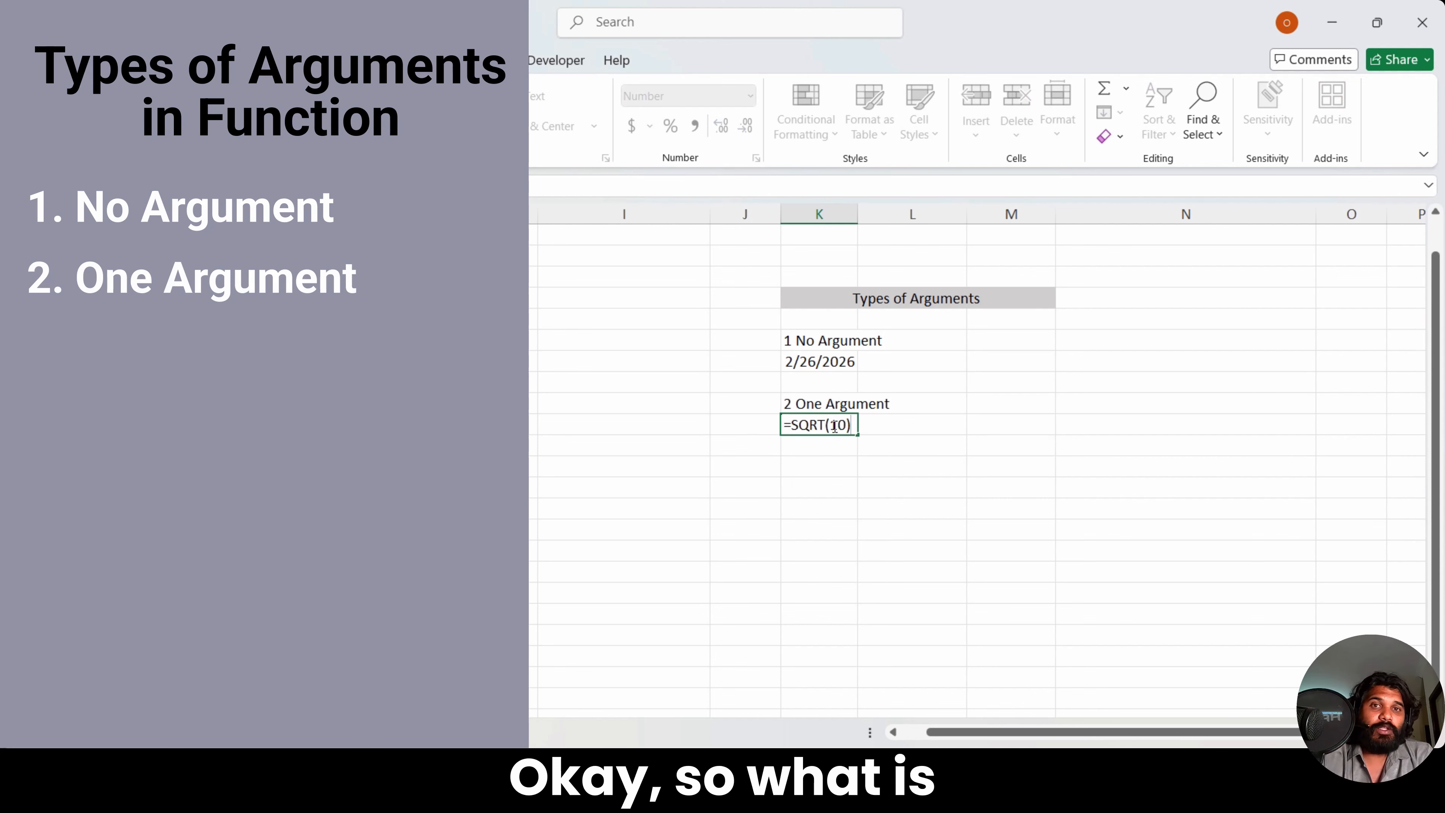
{"action": "key", "text": "Return"}
{"action": "left_click", "coordinate": [846, 433]}
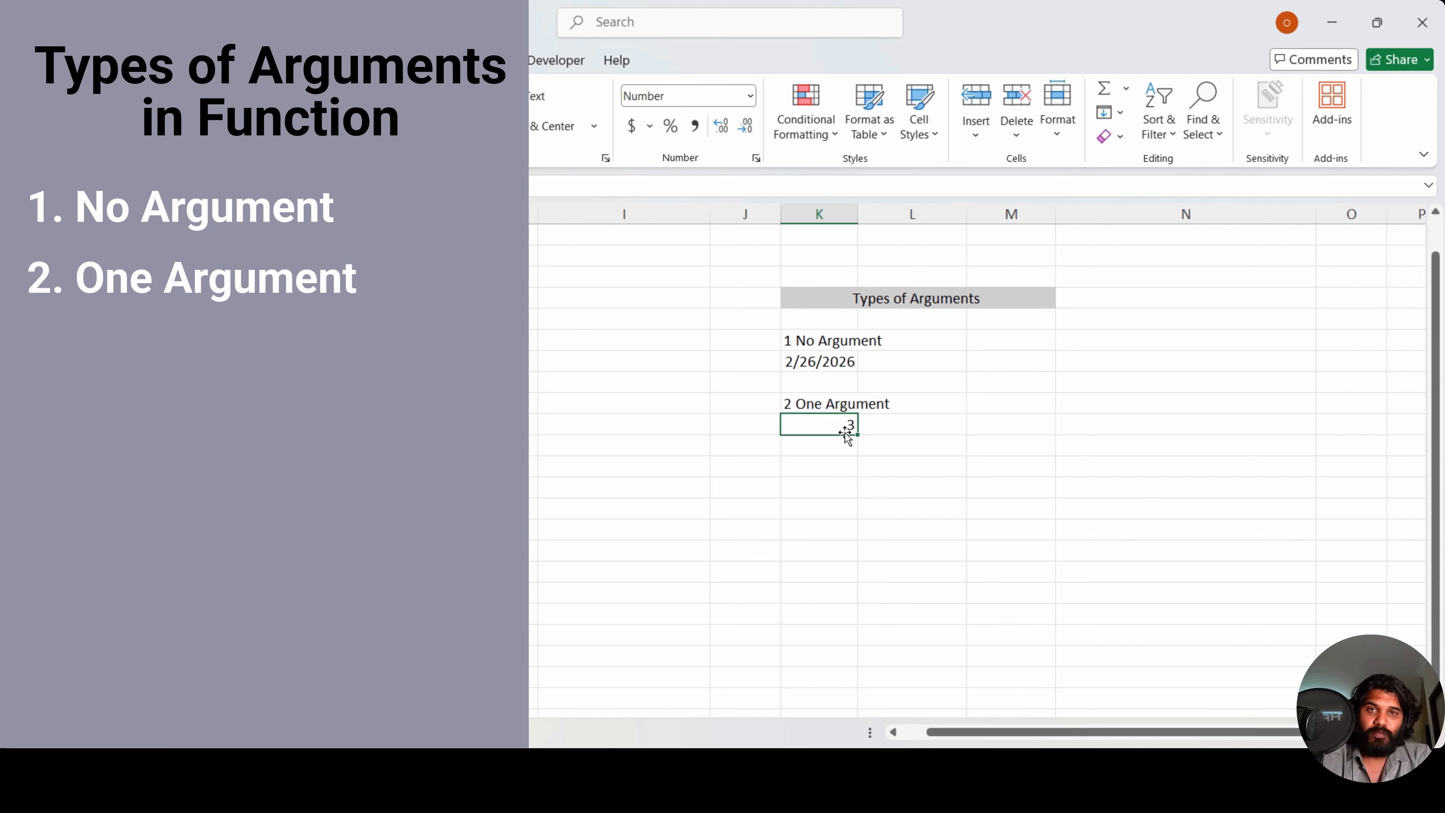
Step: Enter the formula =SQRT(81) in K12 as an example of a function with one argument
{"action": "key", "text": "Down"}
{"action": "key", "text": "Down"}
{"action": "key", "text": "Up"}
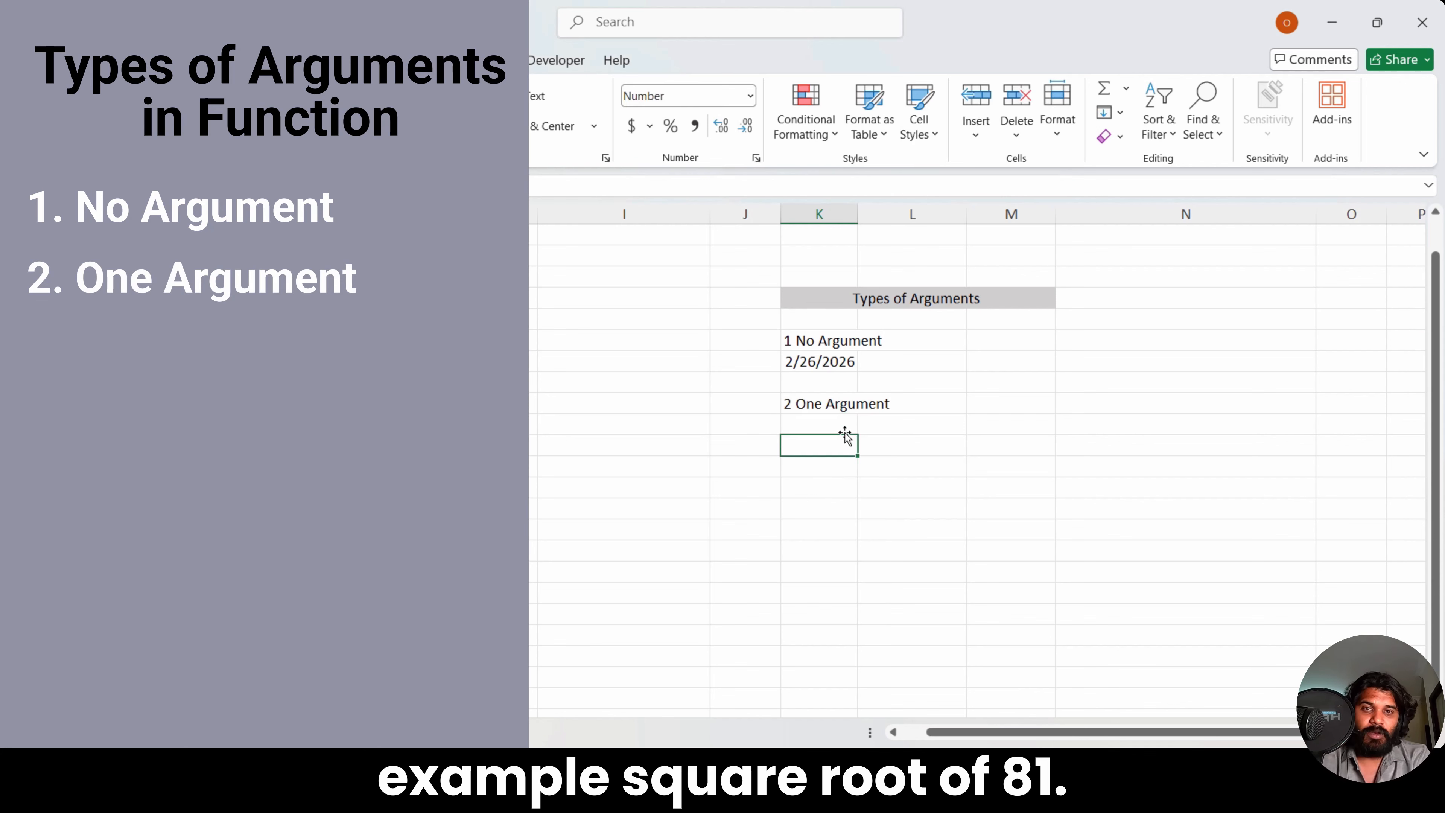
{"action": "type", "text": "=SQRT(81)"}
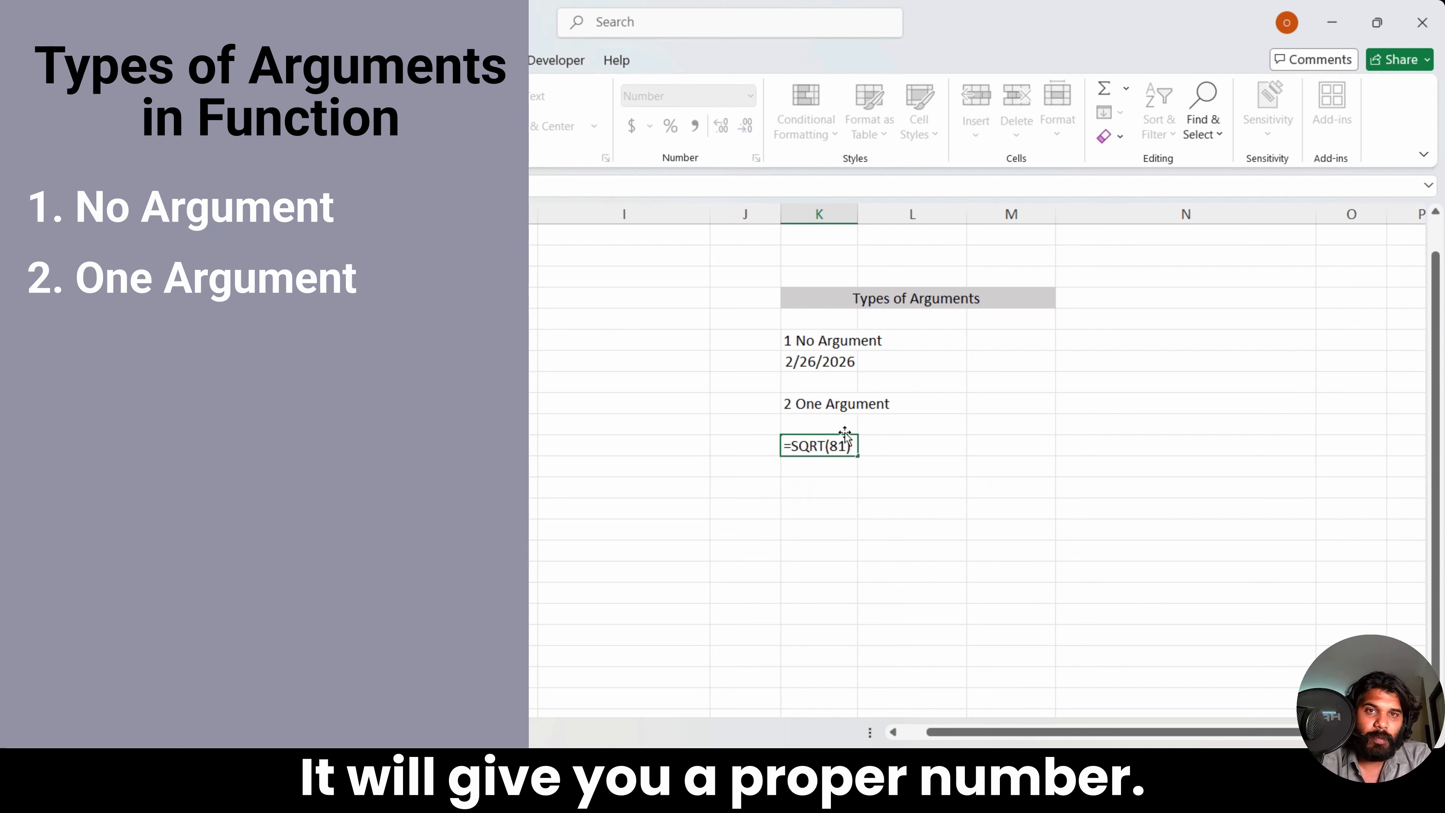
{"action": "key", "text": "Return"}
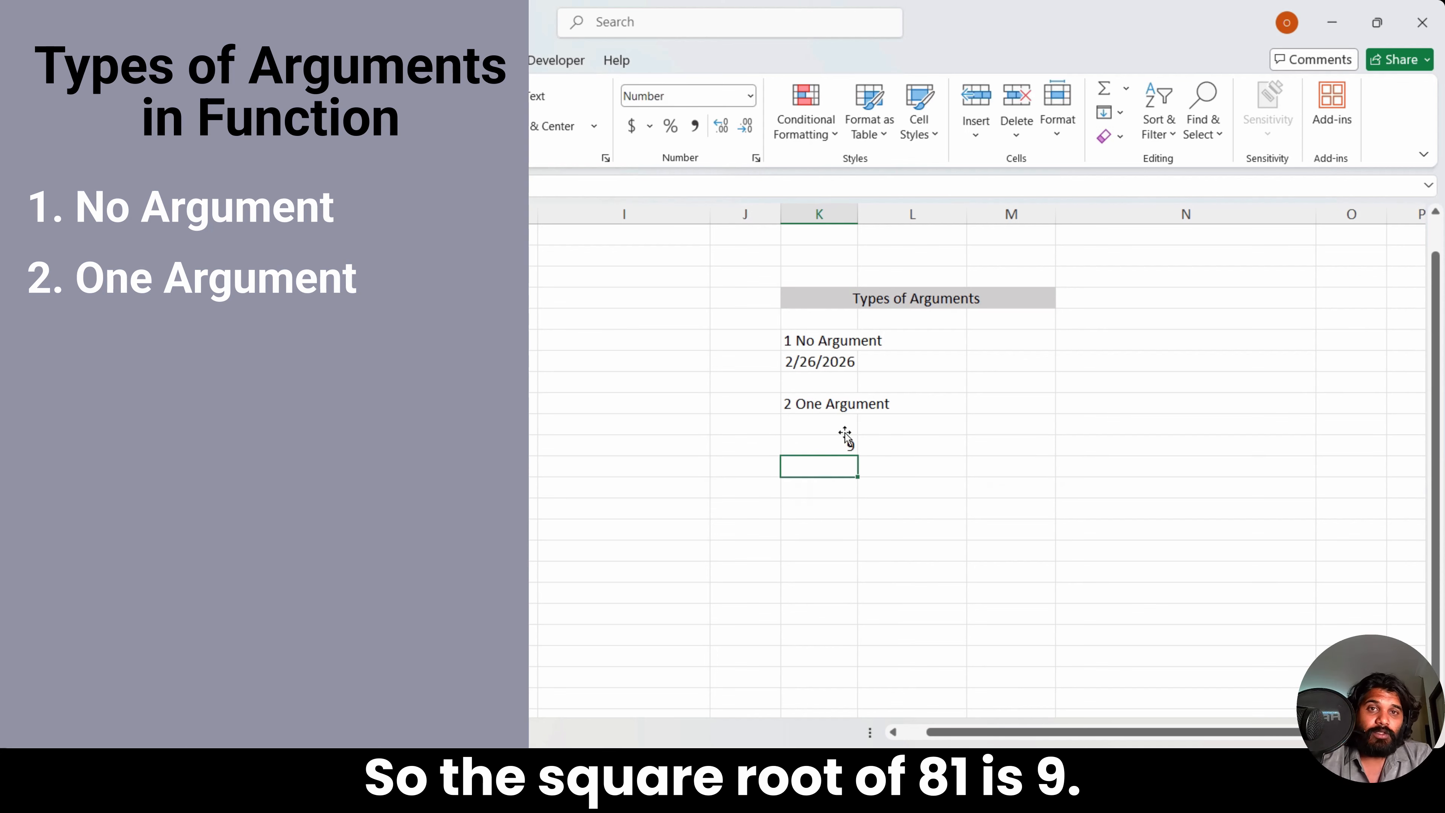
{"action": "left_click", "coordinate": [845, 436]}
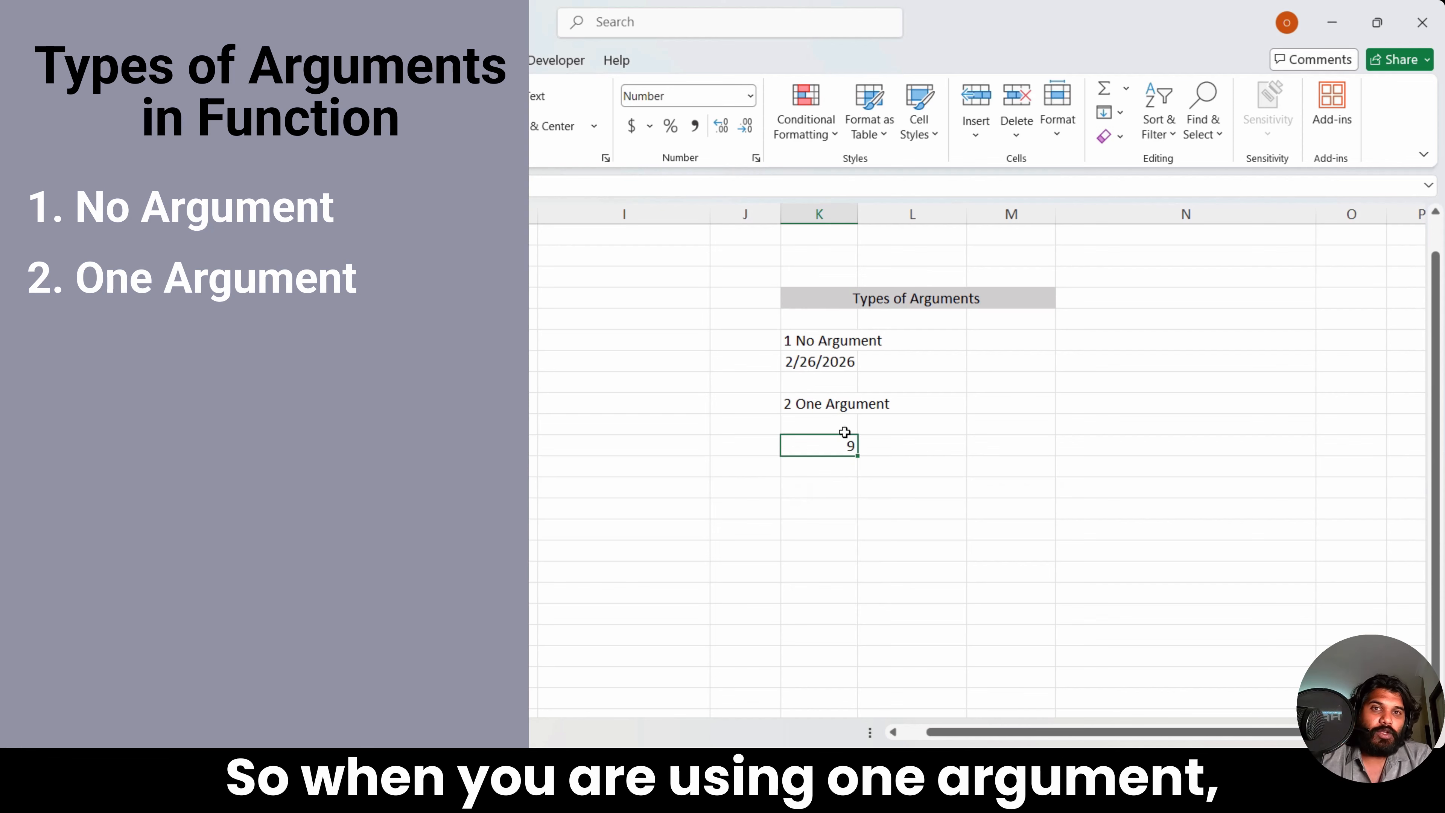
Step: Enter the formula =SQRT(100) in L12 as a second one-argument example
{"action": "key", "text": "Down"}
{"action": "key", "text": "Up"}
{"action": "key", "text": "Right"}
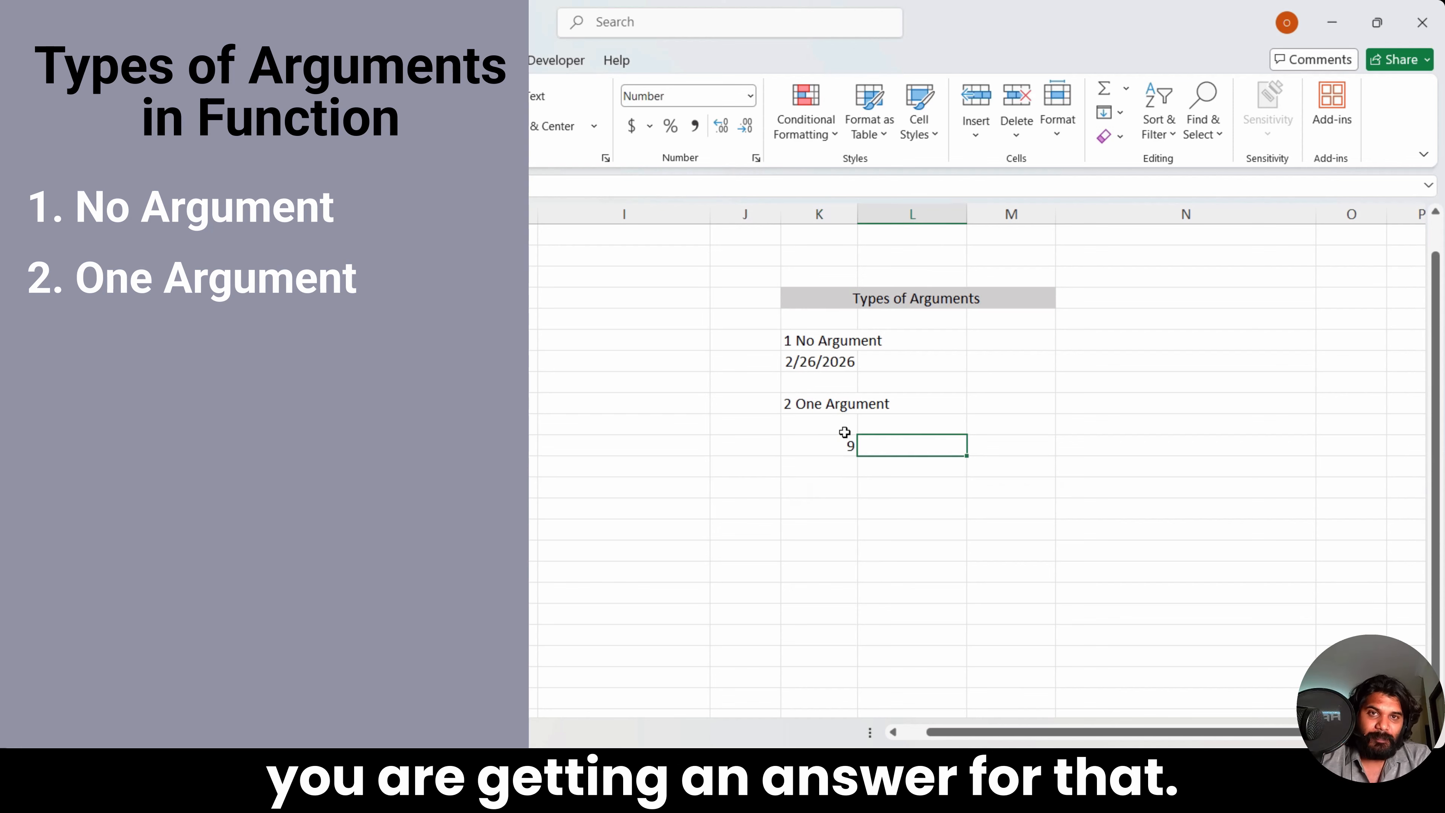
{"action": "type", "text": "SQRT"}
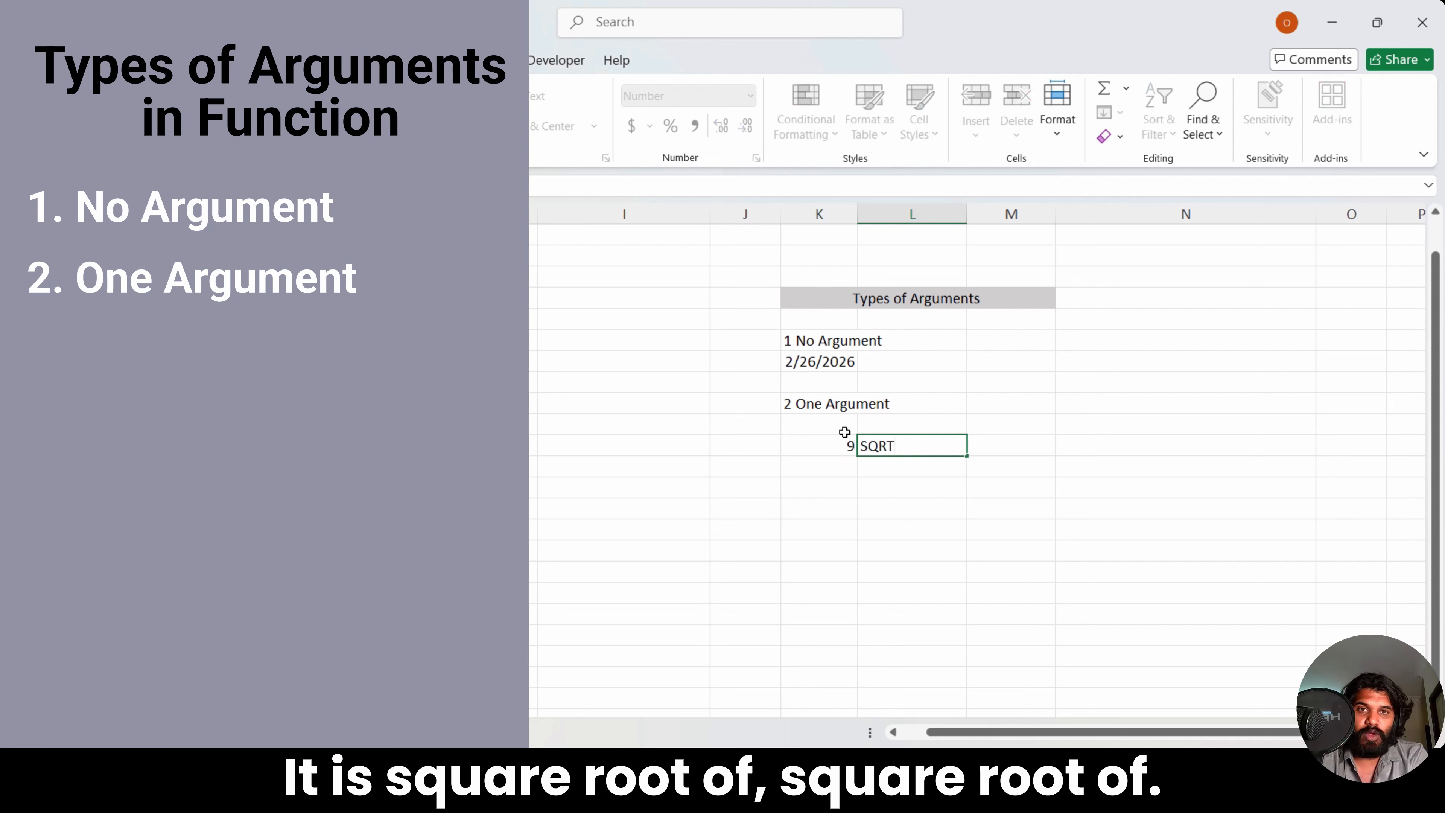
{"action": "key", "text": "Escape"}
{"action": "type", "text": "=SQRT"}
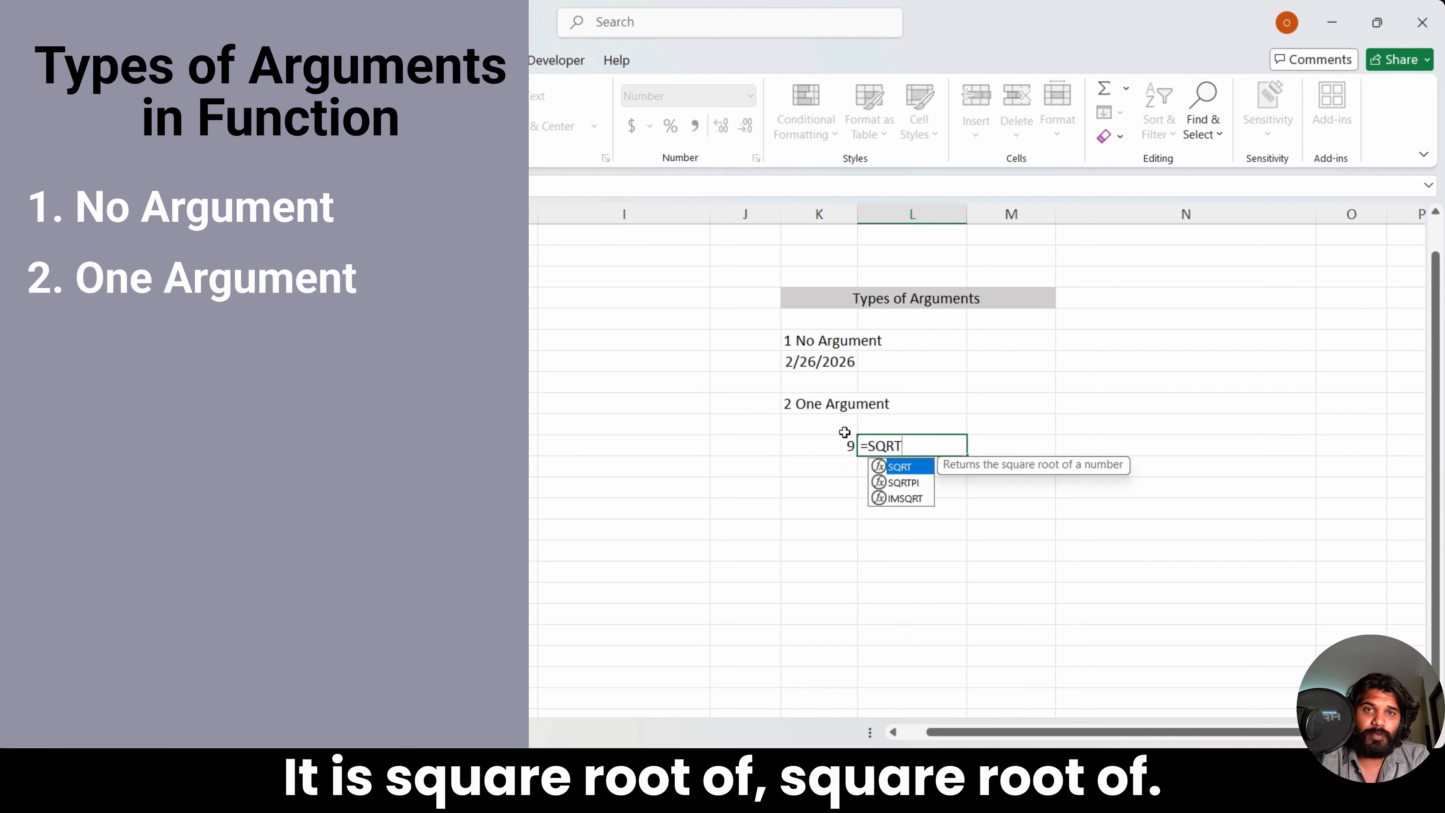
{"action": "type", "text": "(100"}
{"action": "key", "text": "Return"}
{"action": "key", "text": "Up"}
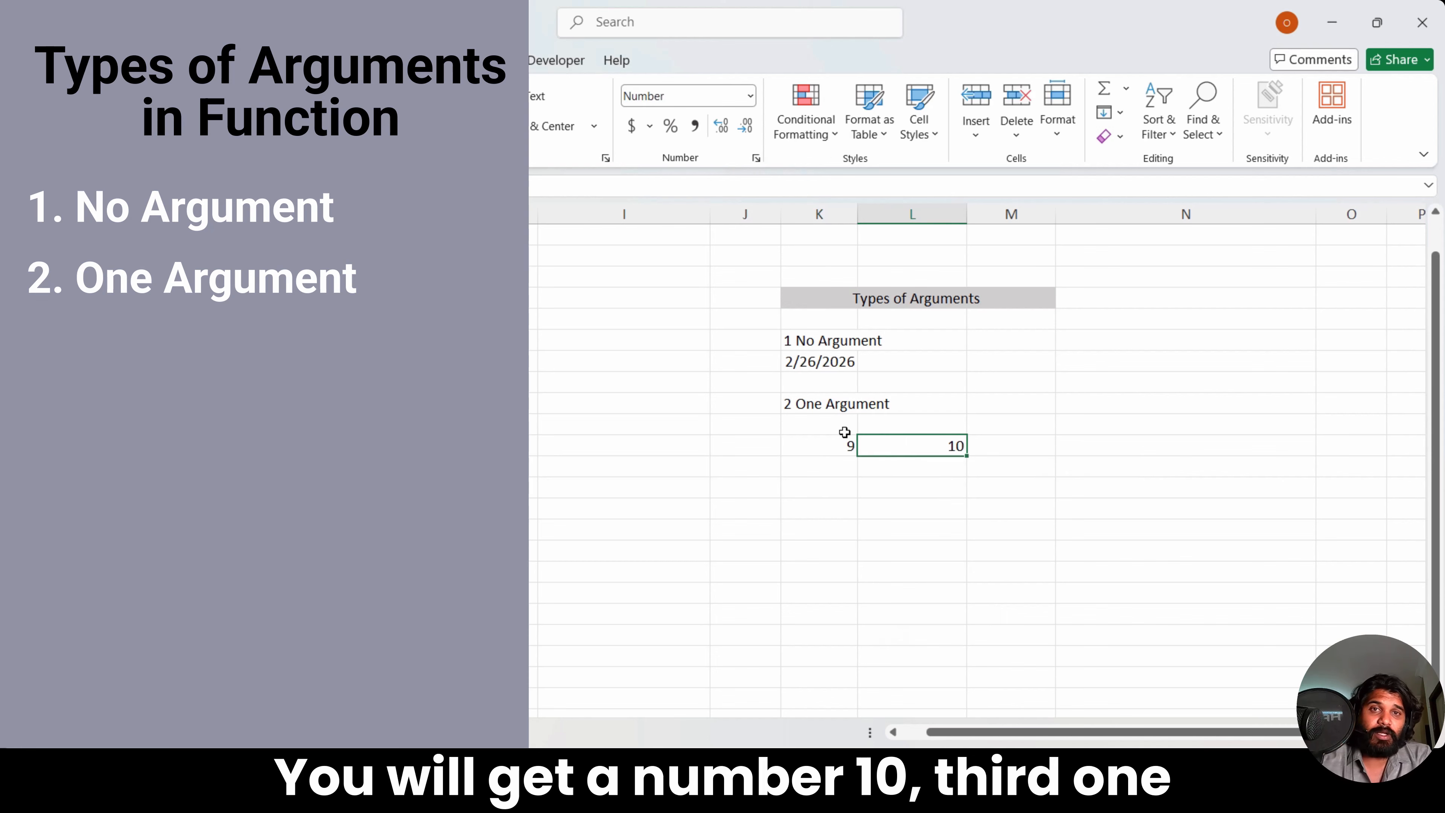
Step: Enter the label "3 Fixed No of Arguments" in K14
{"action": "key", "text": "Down"}
{"action": "key", "text": "Down"}
{"action": "key", "text": "Left"}
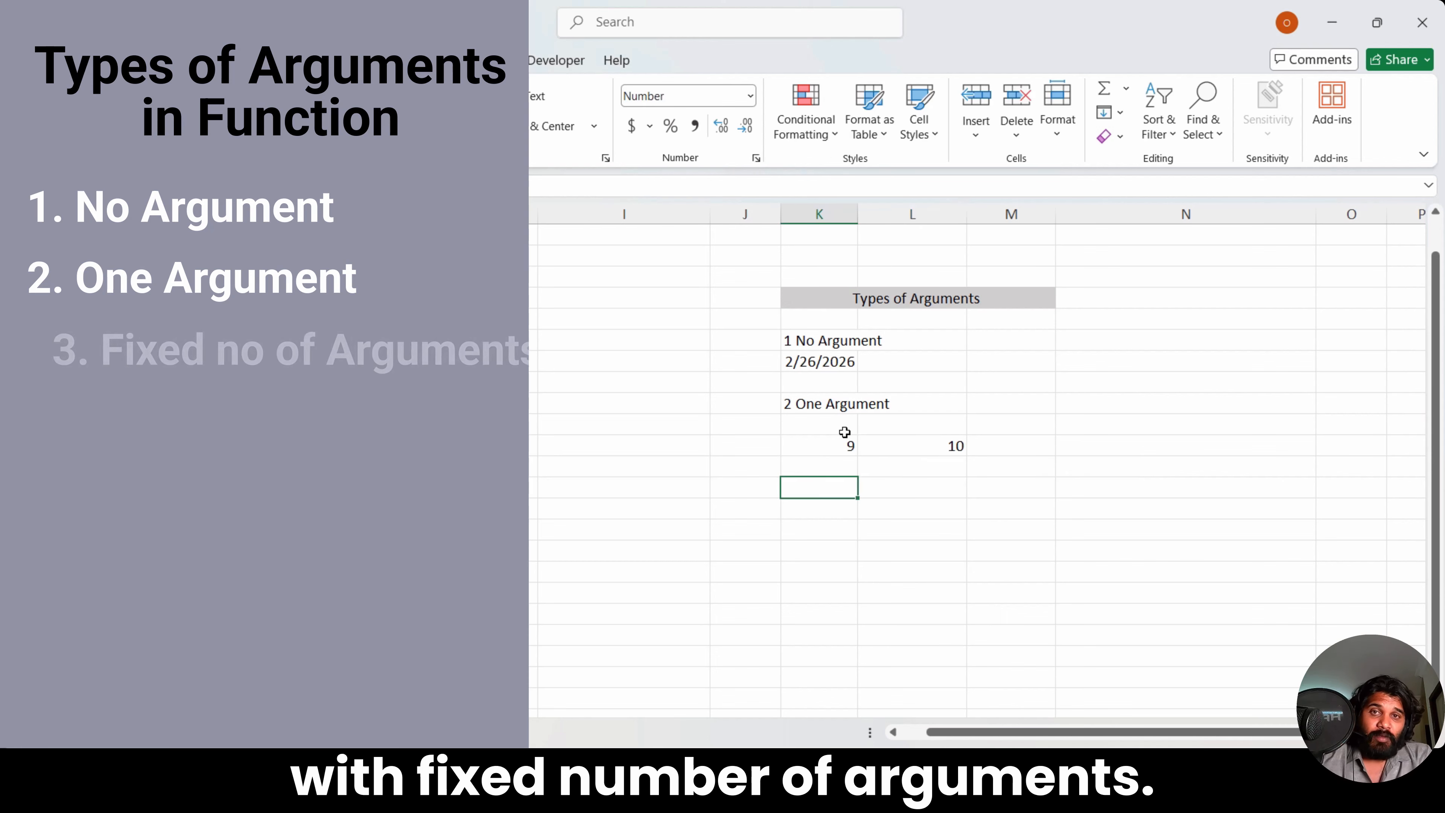
{"action": "type", "text": "3 Fix"}
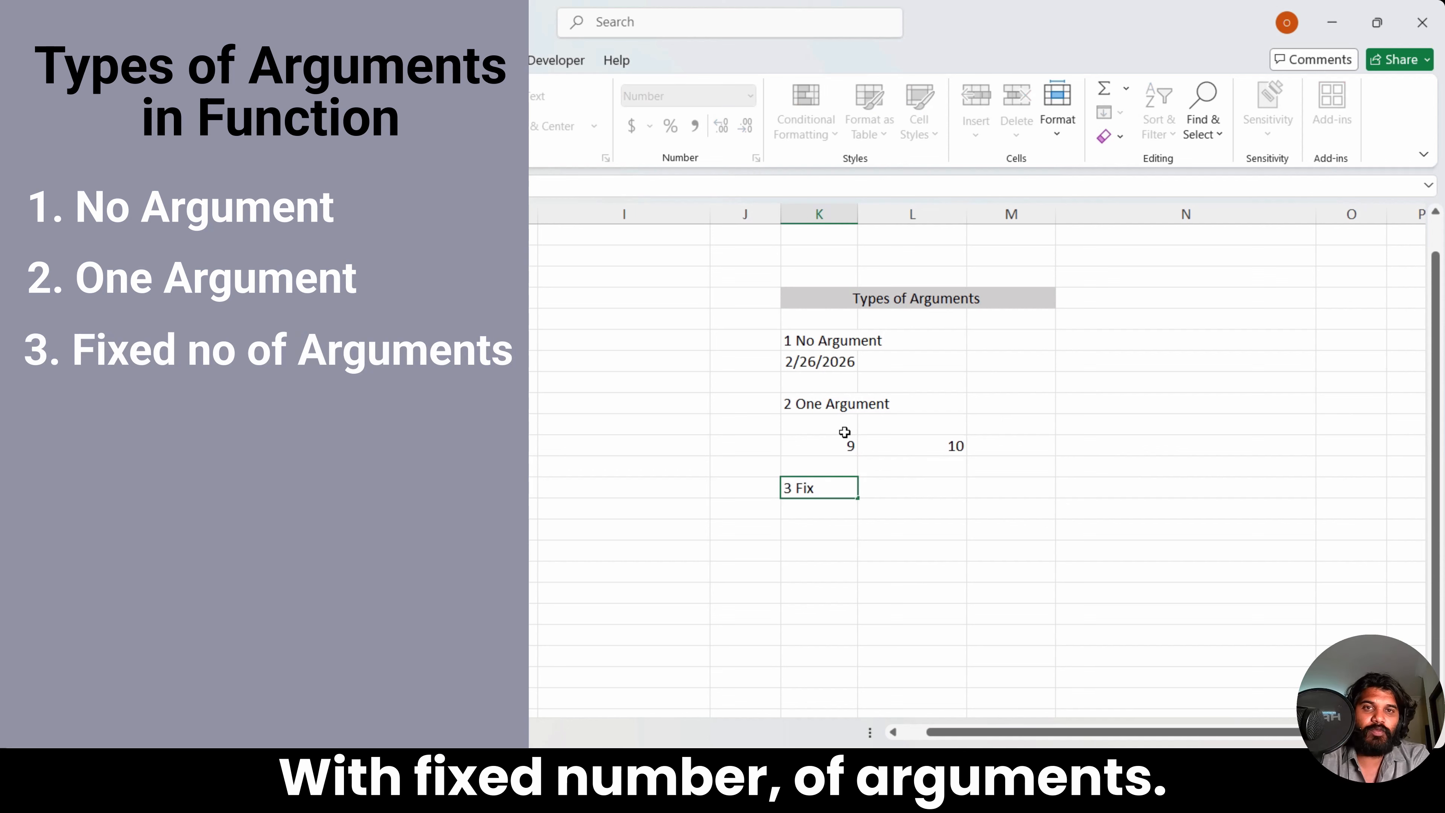
{"action": "type", "text": "ed No of ARg"}
{"action": "key", "text": "BackSpace"}
{"action": "key", "text": "BackSpace"}
{"action": "type", "text": "ar"}
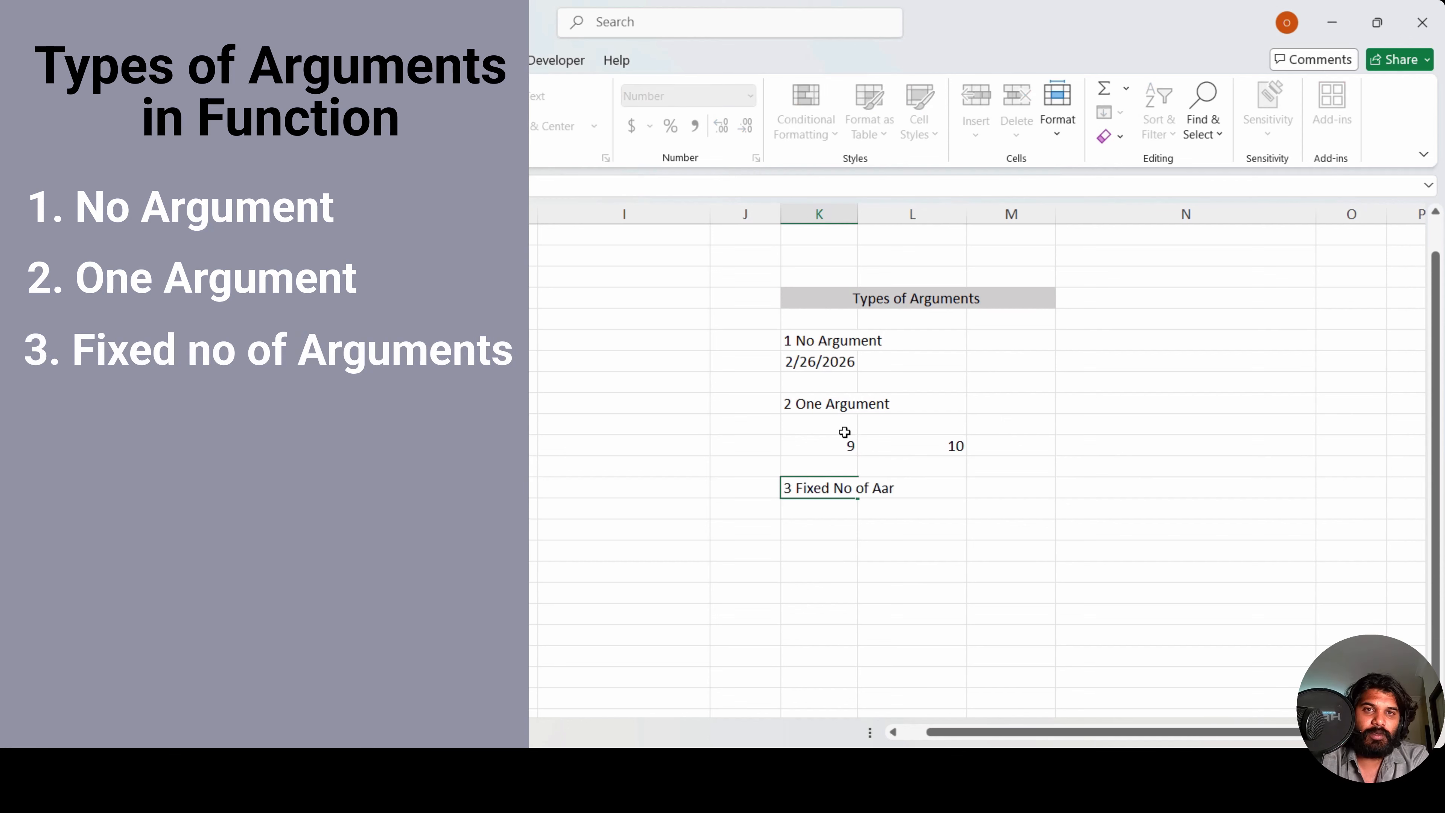
{"action": "key", "text": "BackSpace"}
{"action": "key", "text": "BackSpace"}
{"action": "type", "text": "rguments"}
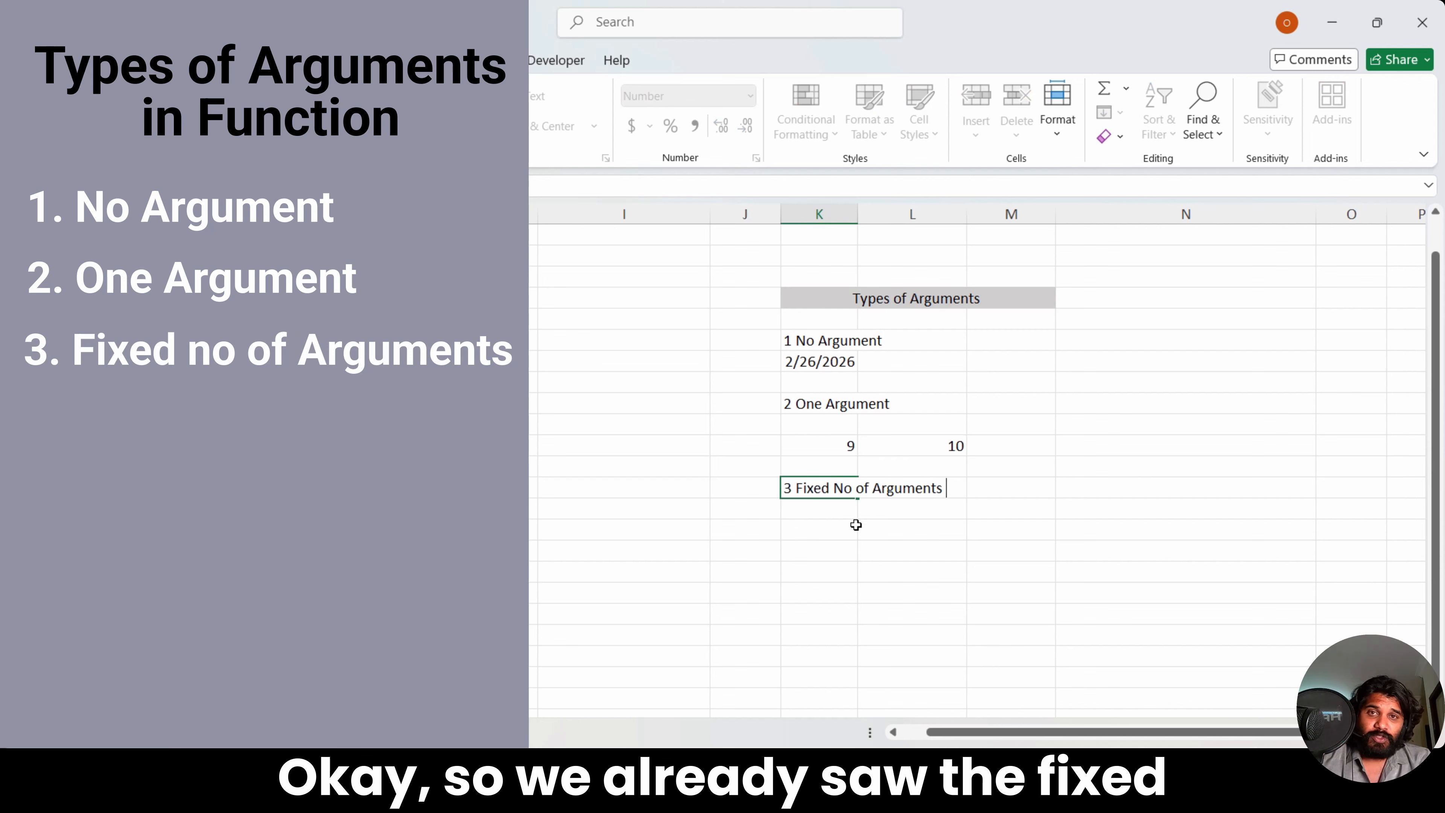
{"action": "key", "text": "Return"}
Step: Enter the formula =if(K12>12,True, False) in K16 as an example with a fixed number of arguments
{"action": "key", "text": "Down"}
{"action": "type", "text": "="}
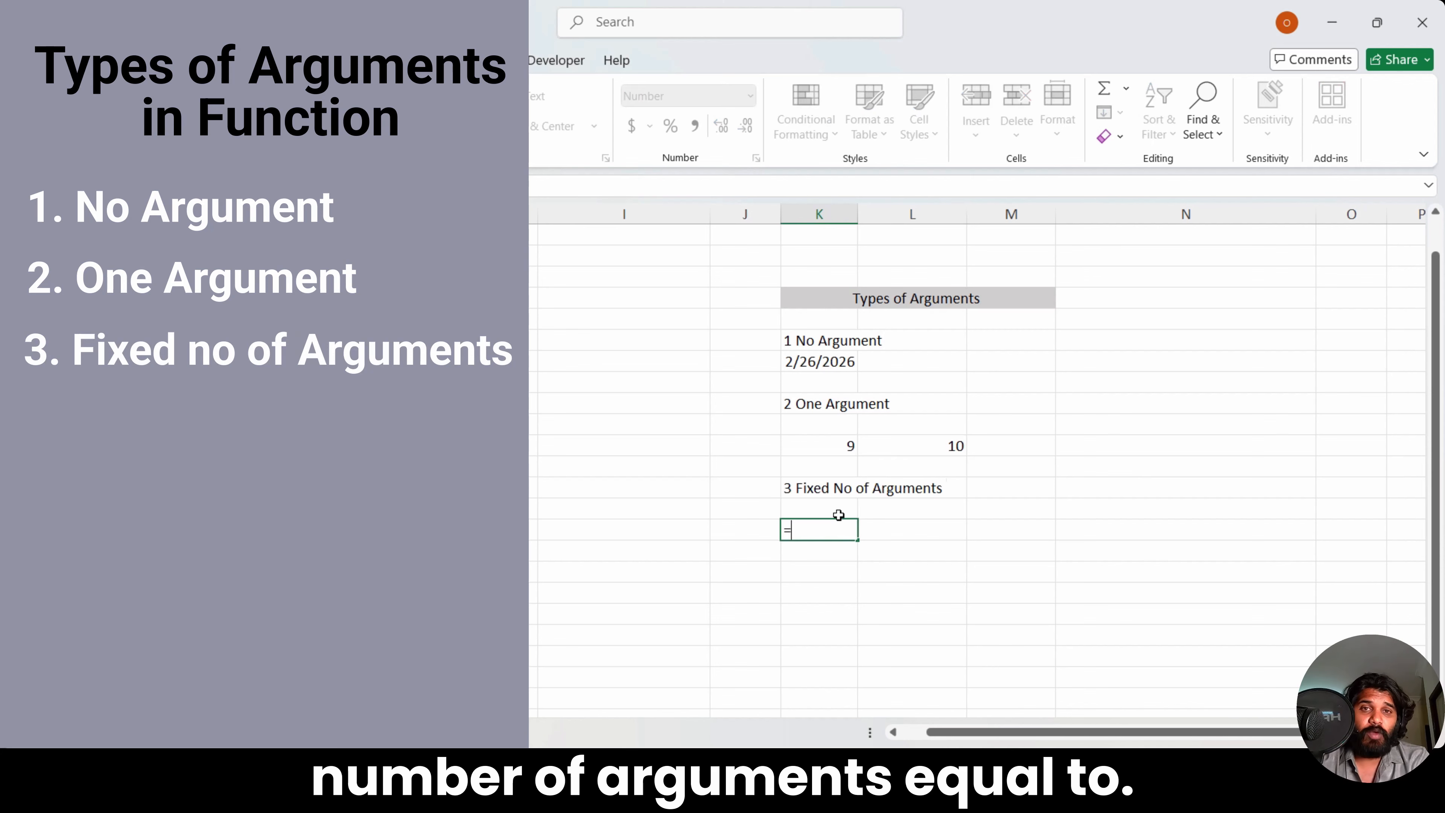
{"action": "type", "text": "if("}
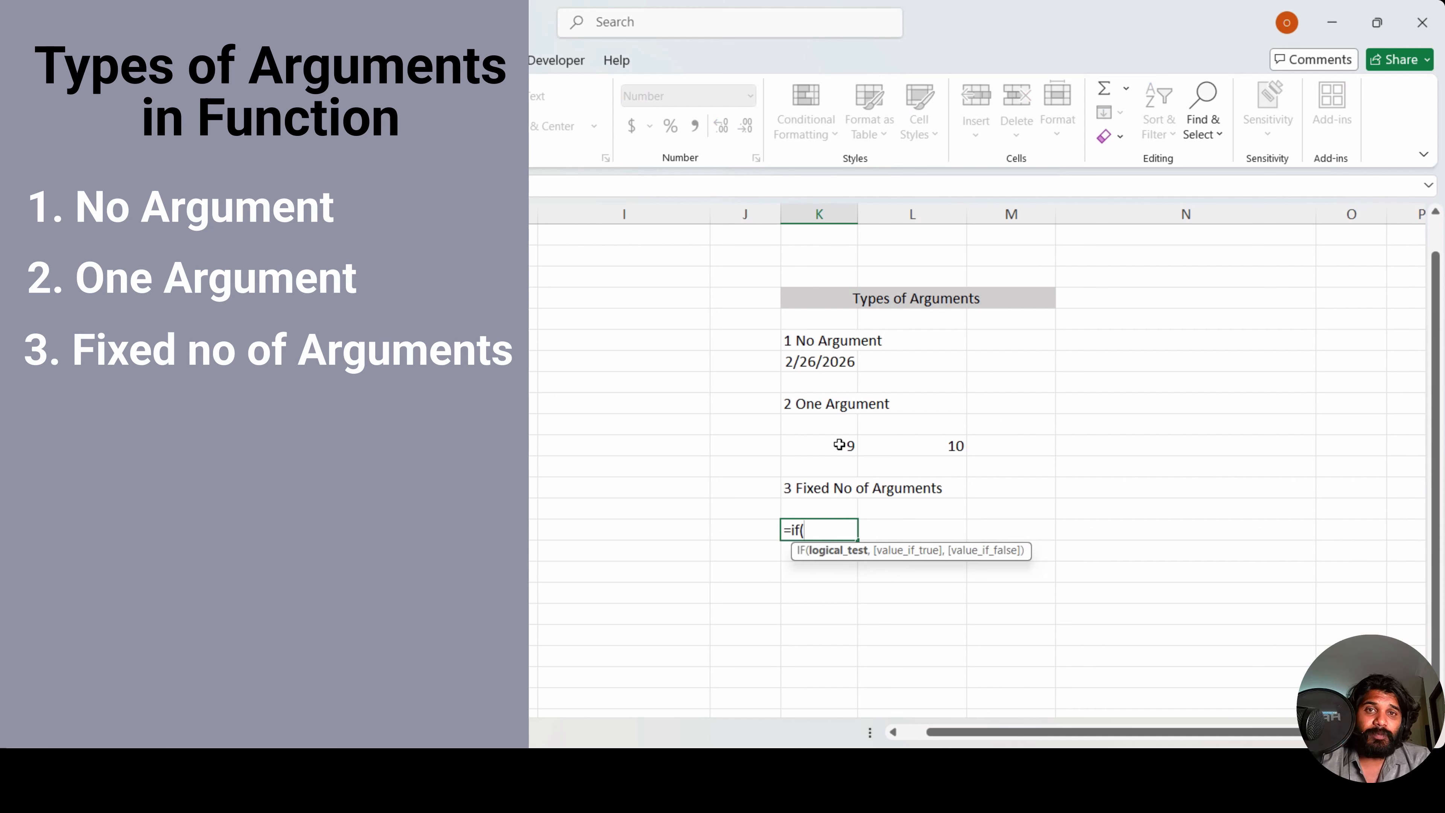
{"action": "left_click", "coordinate": [841, 445]}
{"action": "type", "text": ">12,"}
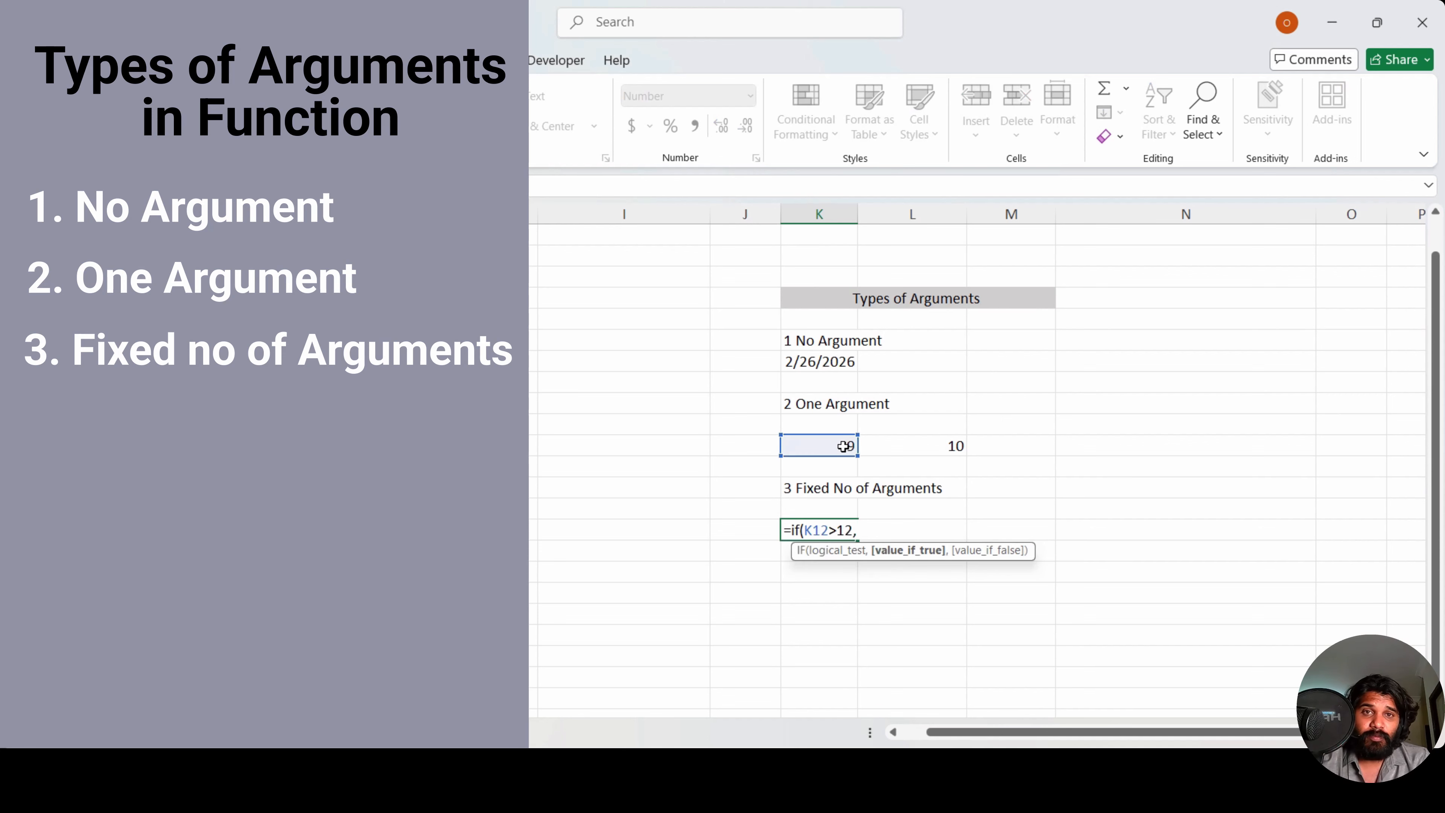
{"action": "type", "text": "True, False"}
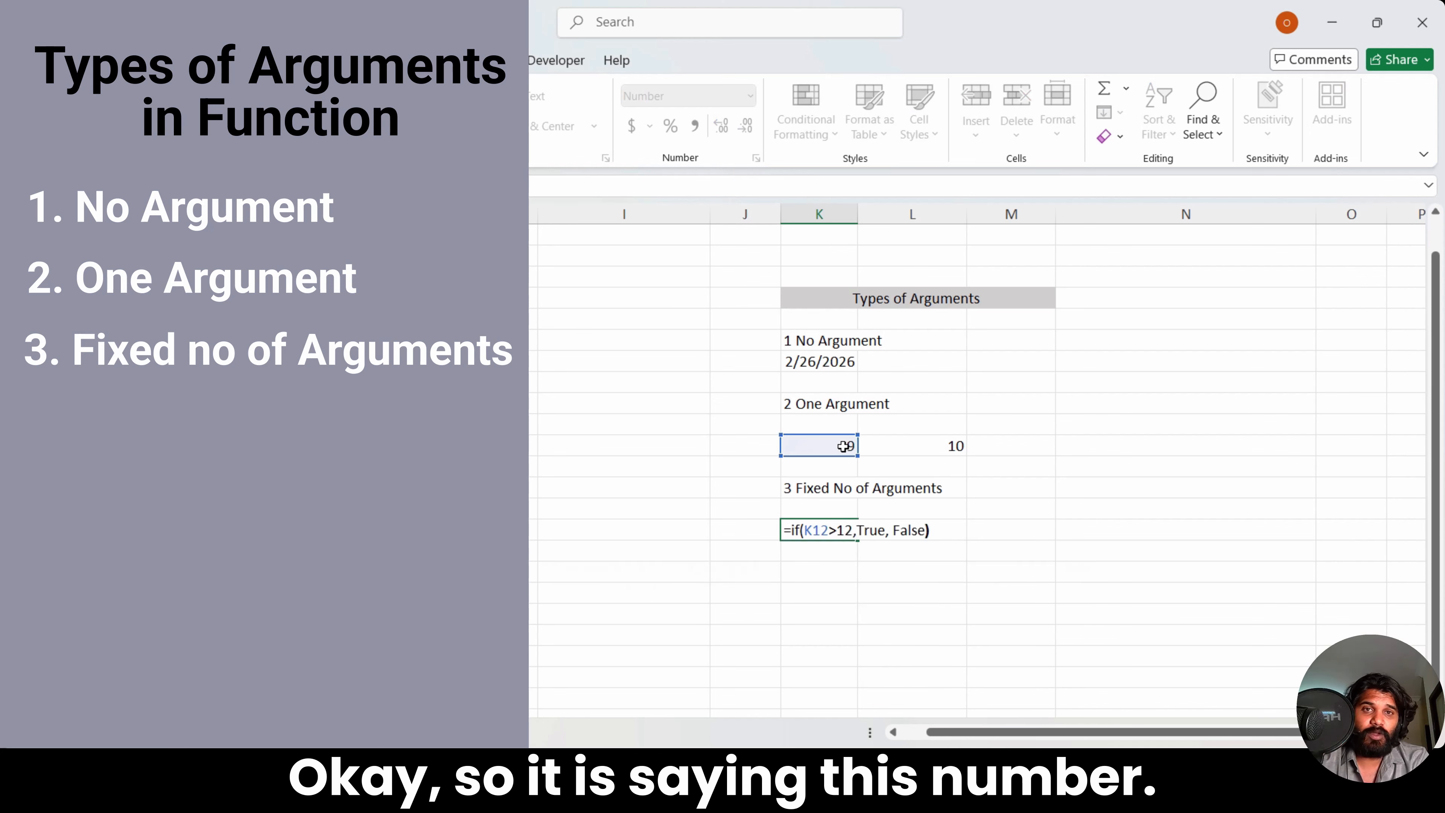
{"action": "key", "text": "Return"}
{"action": "key", "text": "Up"}
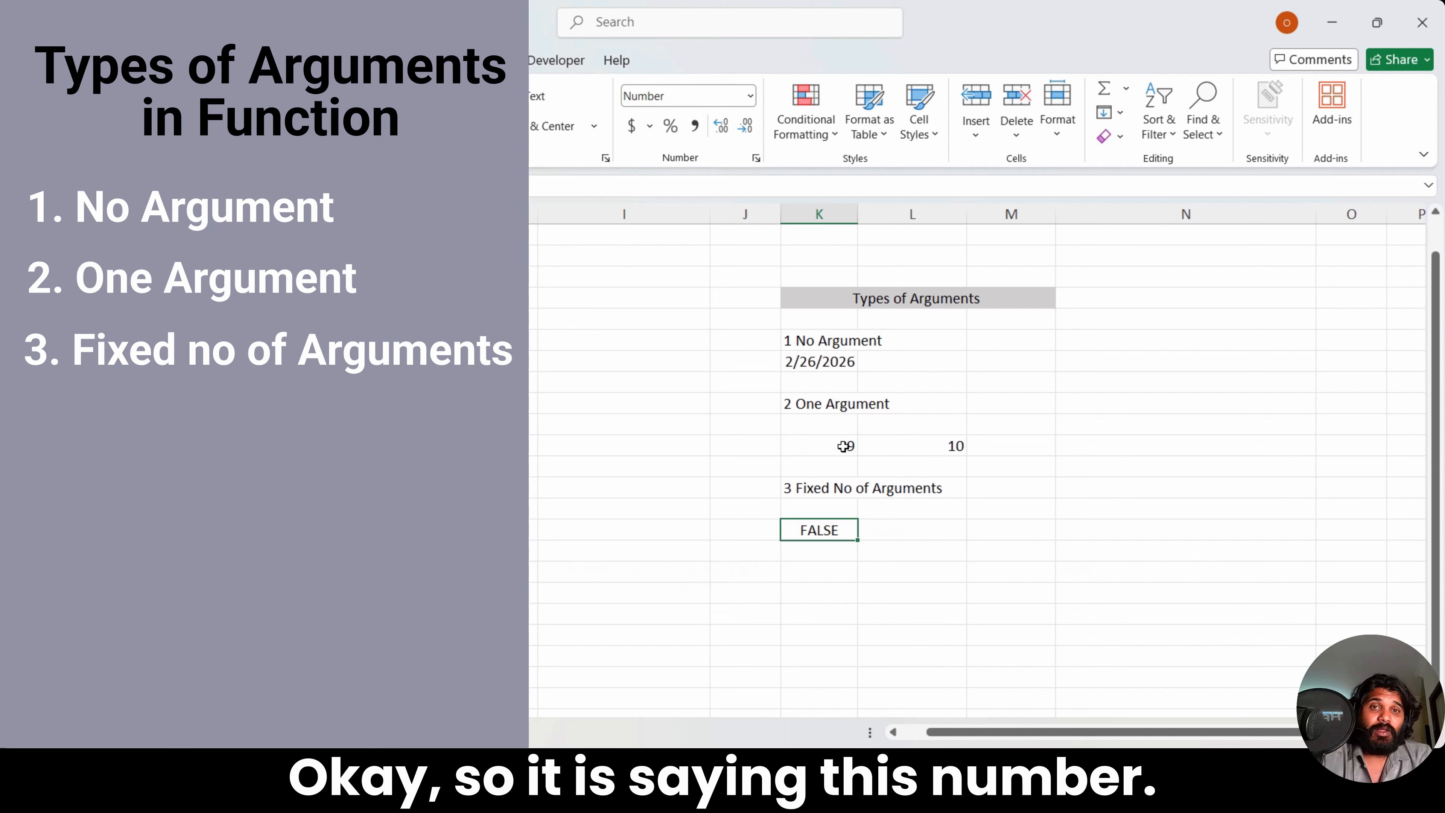
Step: Examine the three arguments of the IF formula in K16 one by one, leaving the formula unedited
{"action": "left_click", "coordinate": [845, 446]}
{"action": "left_click", "coordinate": [829, 540]}
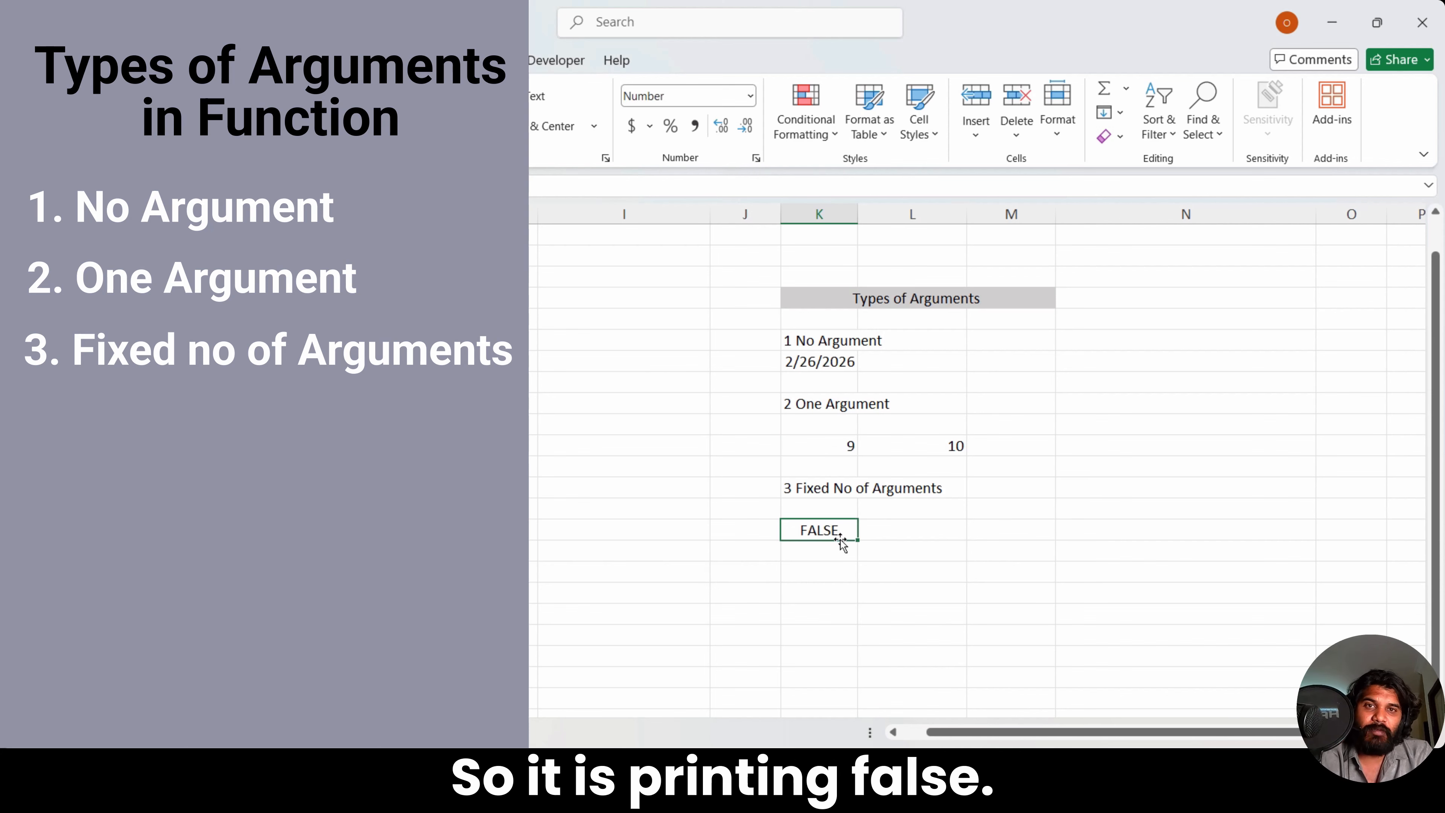
{"action": "key", "text": "F2"}
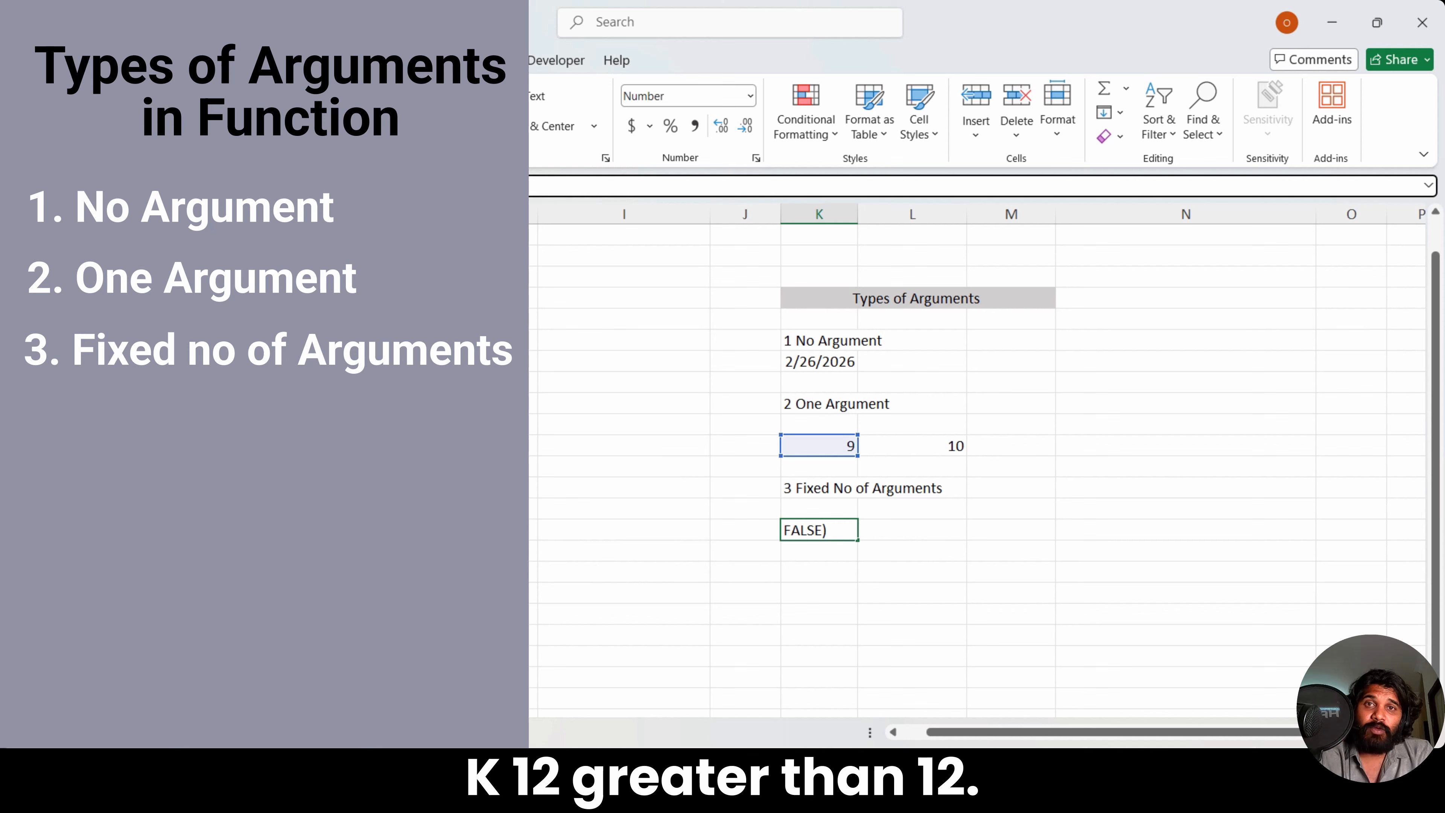
{"action": "left_click", "coordinate": [245, 186]}
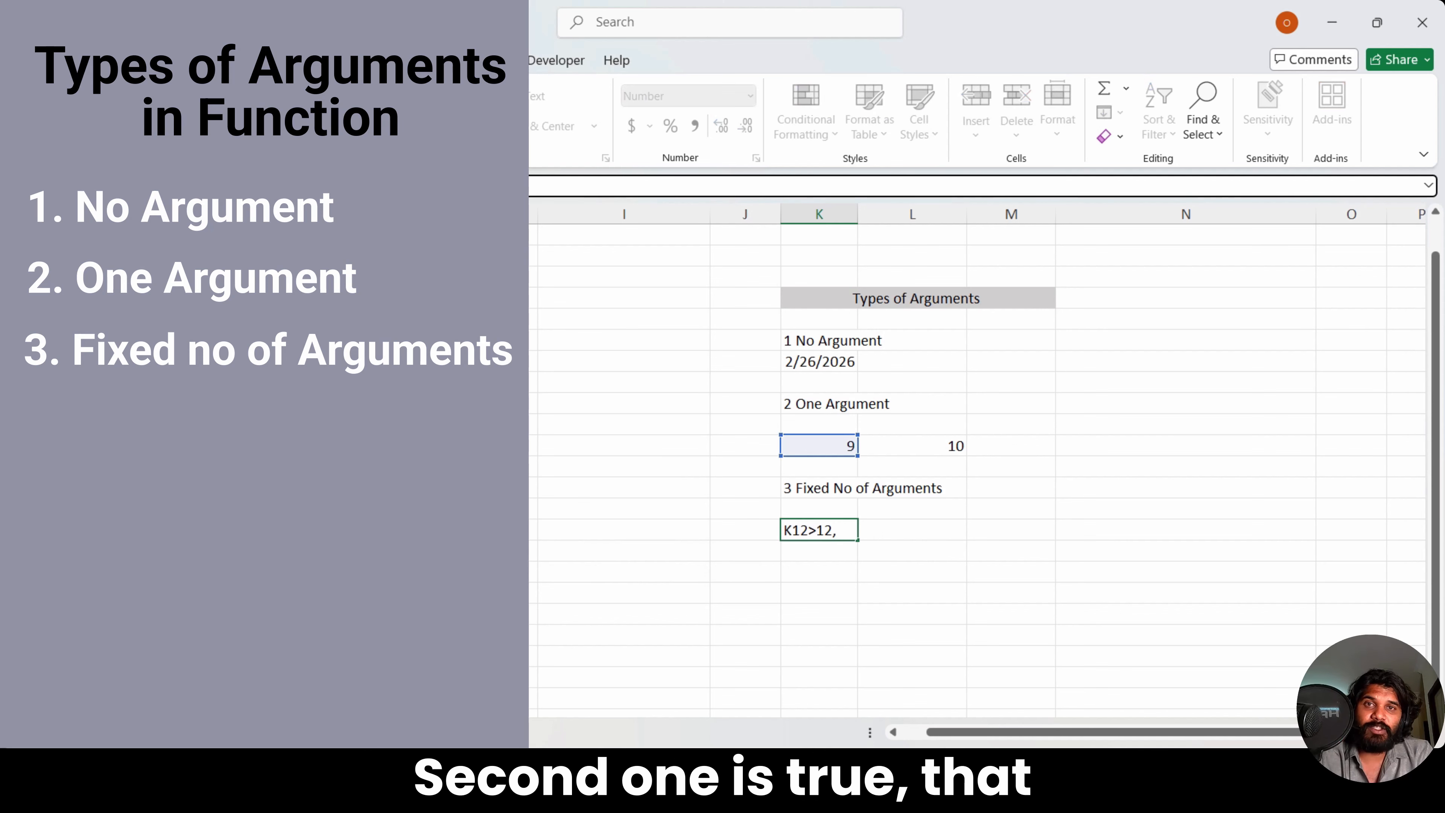
{"action": "left_click", "coordinate": [303, 186]}
{"action": "left_click", "coordinate": [344, 186]}
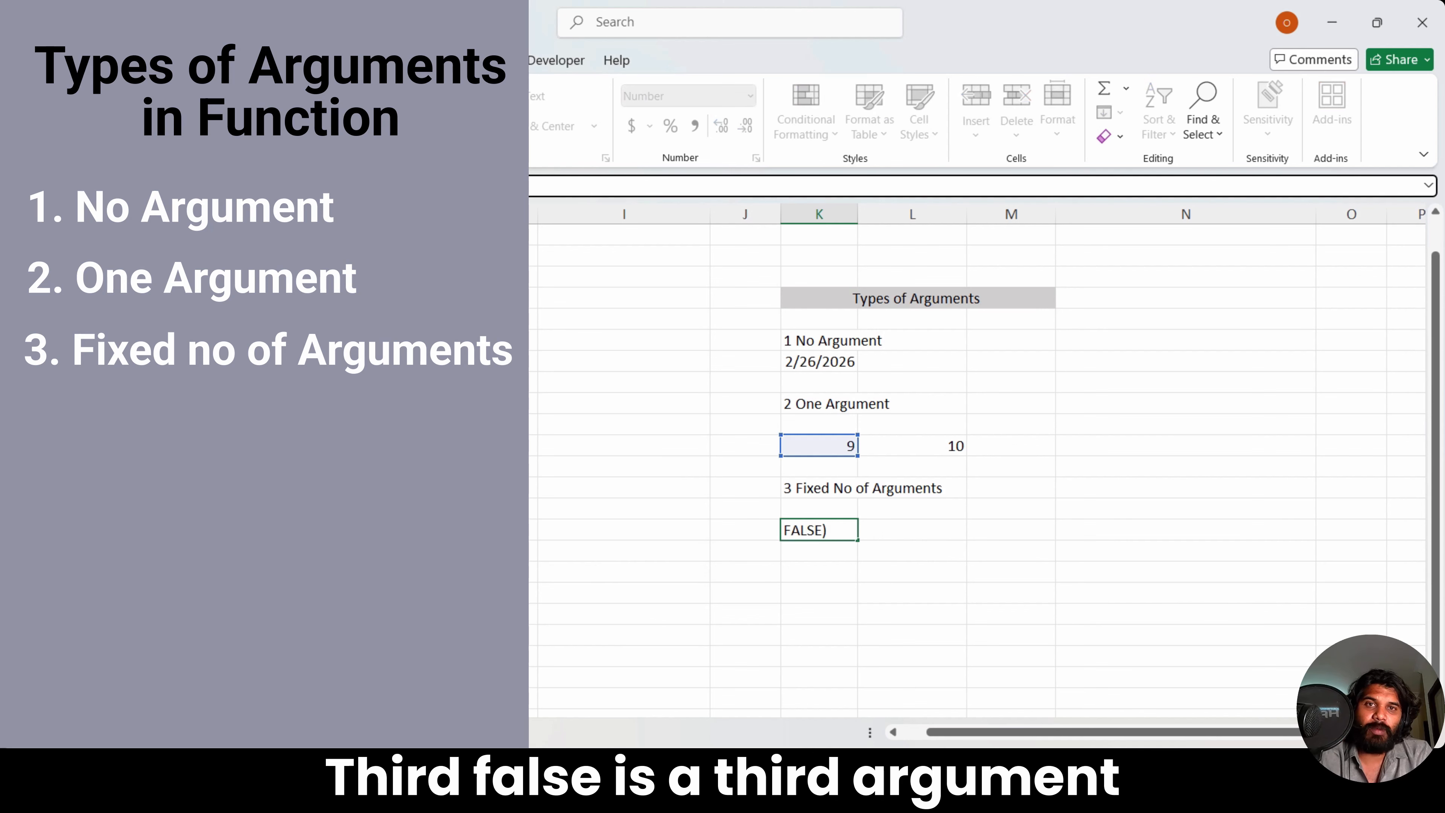
{"action": "left_click", "coordinate": [797, 597]}
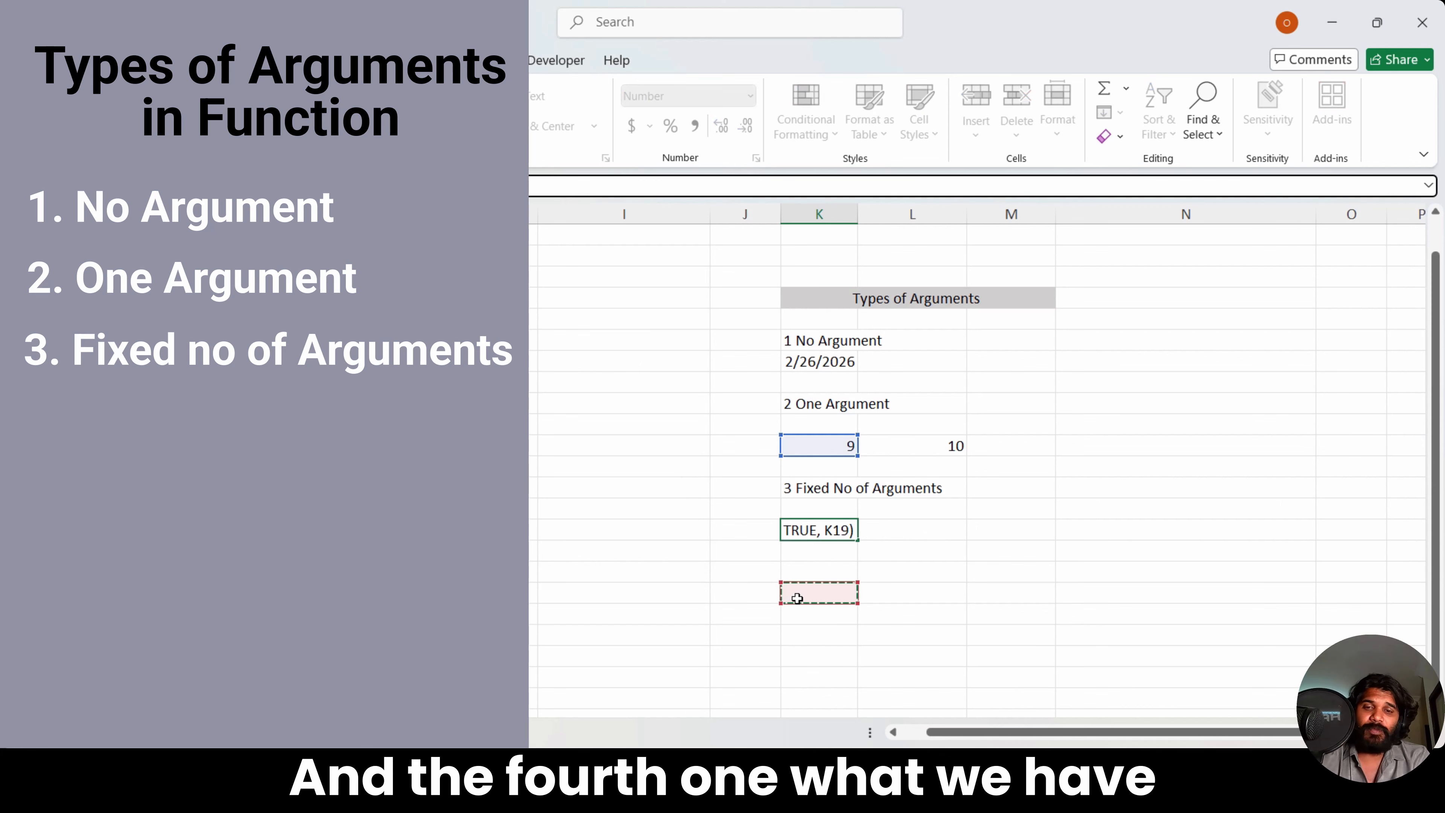
{"action": "type", "text": "4"}
{"action": "key", "text": "Escape"}
Step: Enter the label "4 Indertminate no of arguments" in K19
{"action": "key", "text": "Down"}
{"action": "key", "text": "Down"}
{"action": "key", "text": "Down"}
{"action": "type", "text": "4"}
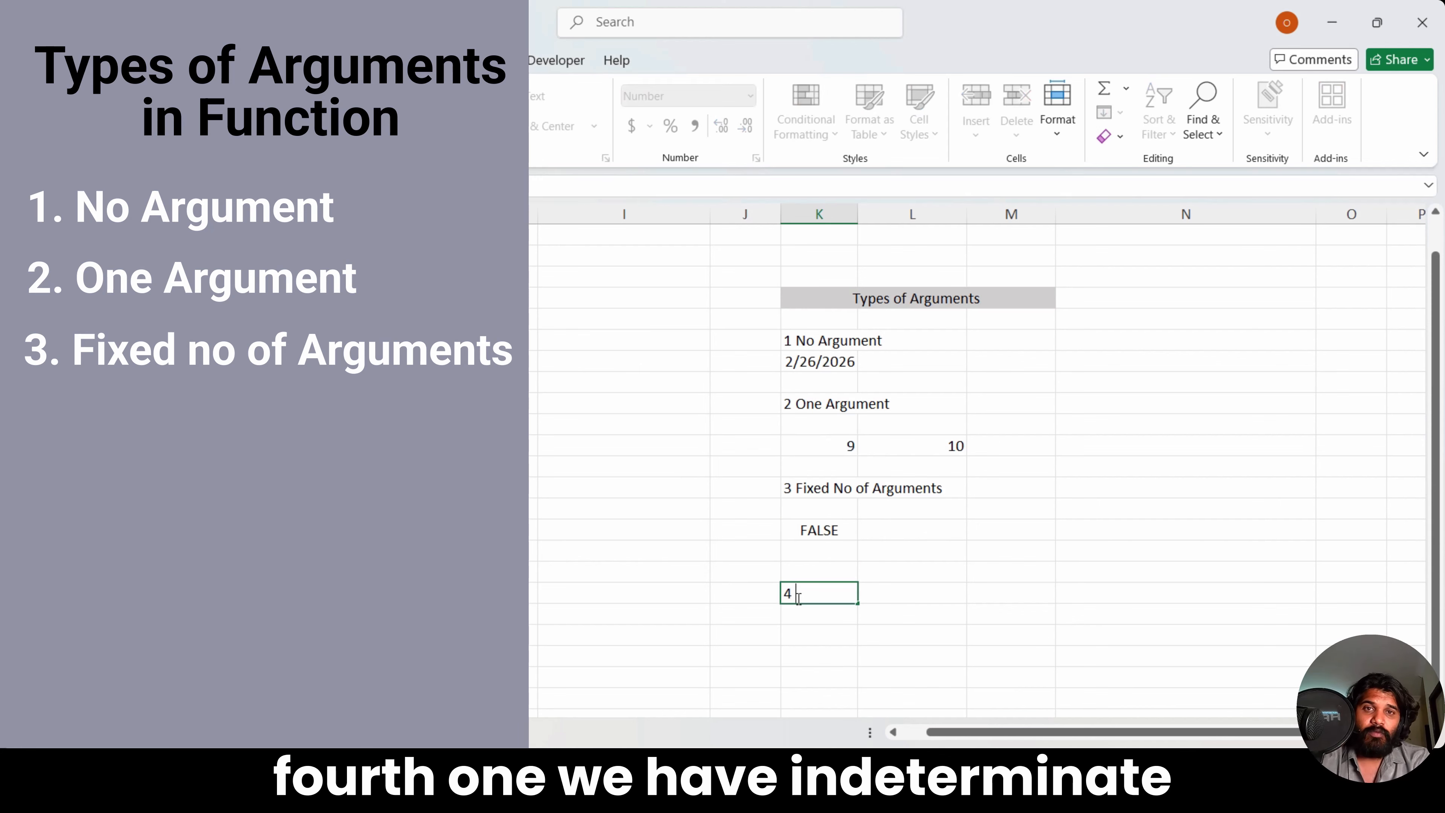
{"action": "type", "text": " Indertmin"}
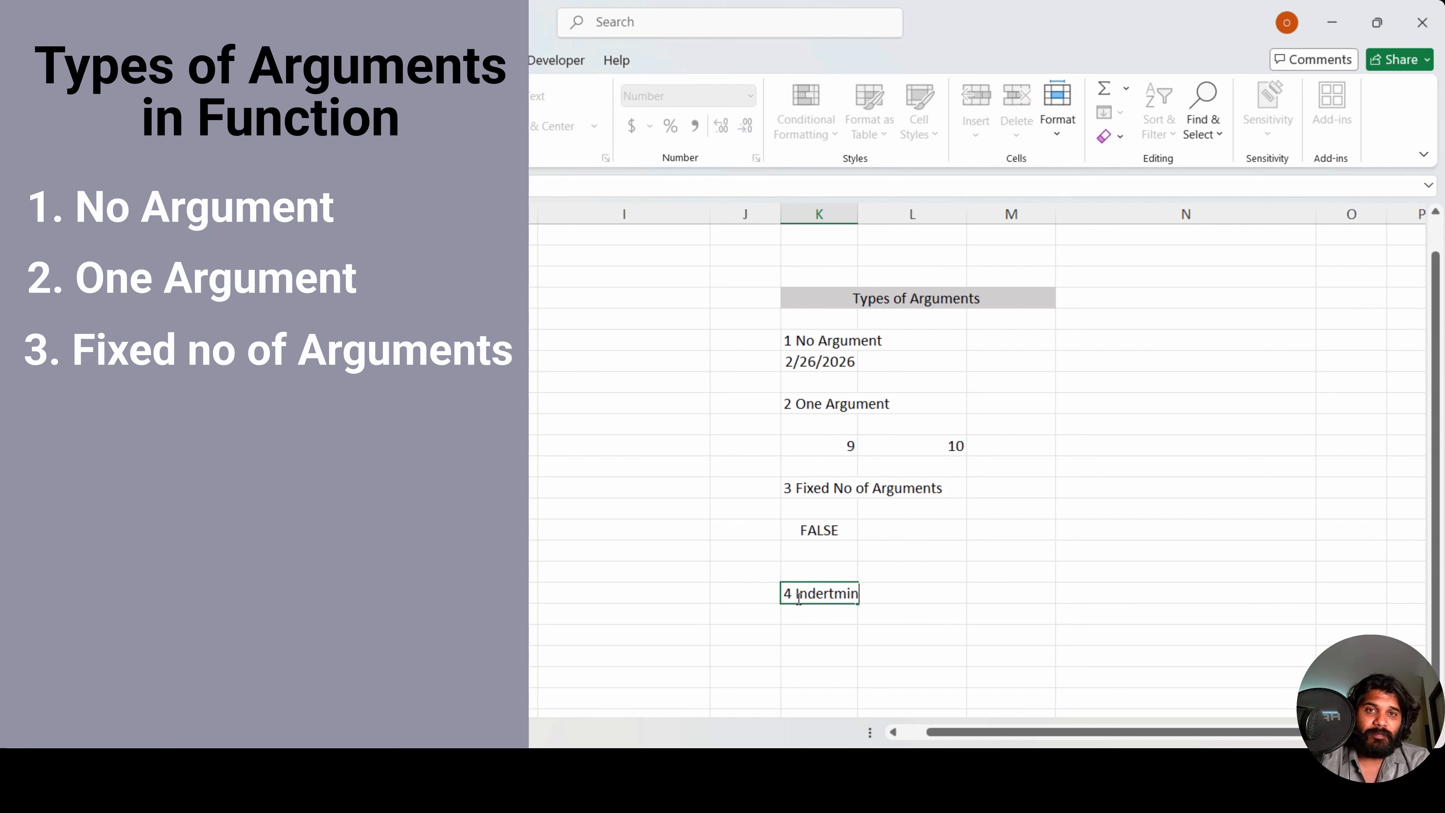
{"action": "type", "text": "ate no of arguments"}
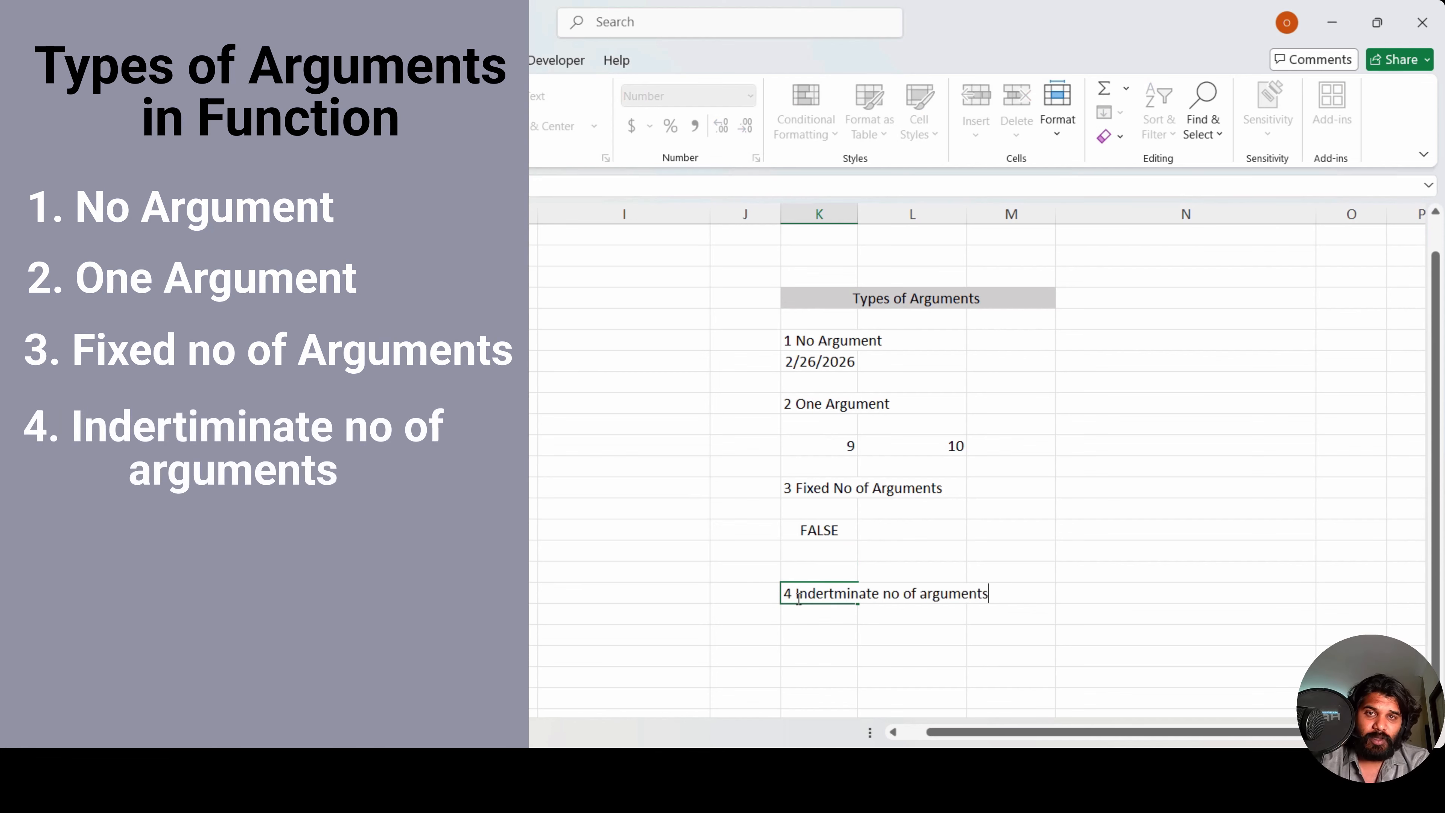
Step: Enter the character % in M7 above the sample number column
{"action": "key", "text": "Right"}
{"action": "key", "text": "Right"}
{"action": "key", "text": "Up"}
{"action": "key", "text": "Up"}
{"action": "key", "text": "Up"}
{"action": "key", "text": "Up"}
{"action": "key", "text": "Up"}
{"action": "key", "text": "Up"}
{"action": "key", "text": "Up"}
{"action": "key", "text": "Up"}
{"action": "key", "text": "Up"}
{"action": "key", "text": "Up"}
{"action": "key", "text": "Up"}
{"action": "key", "text": "Up"}
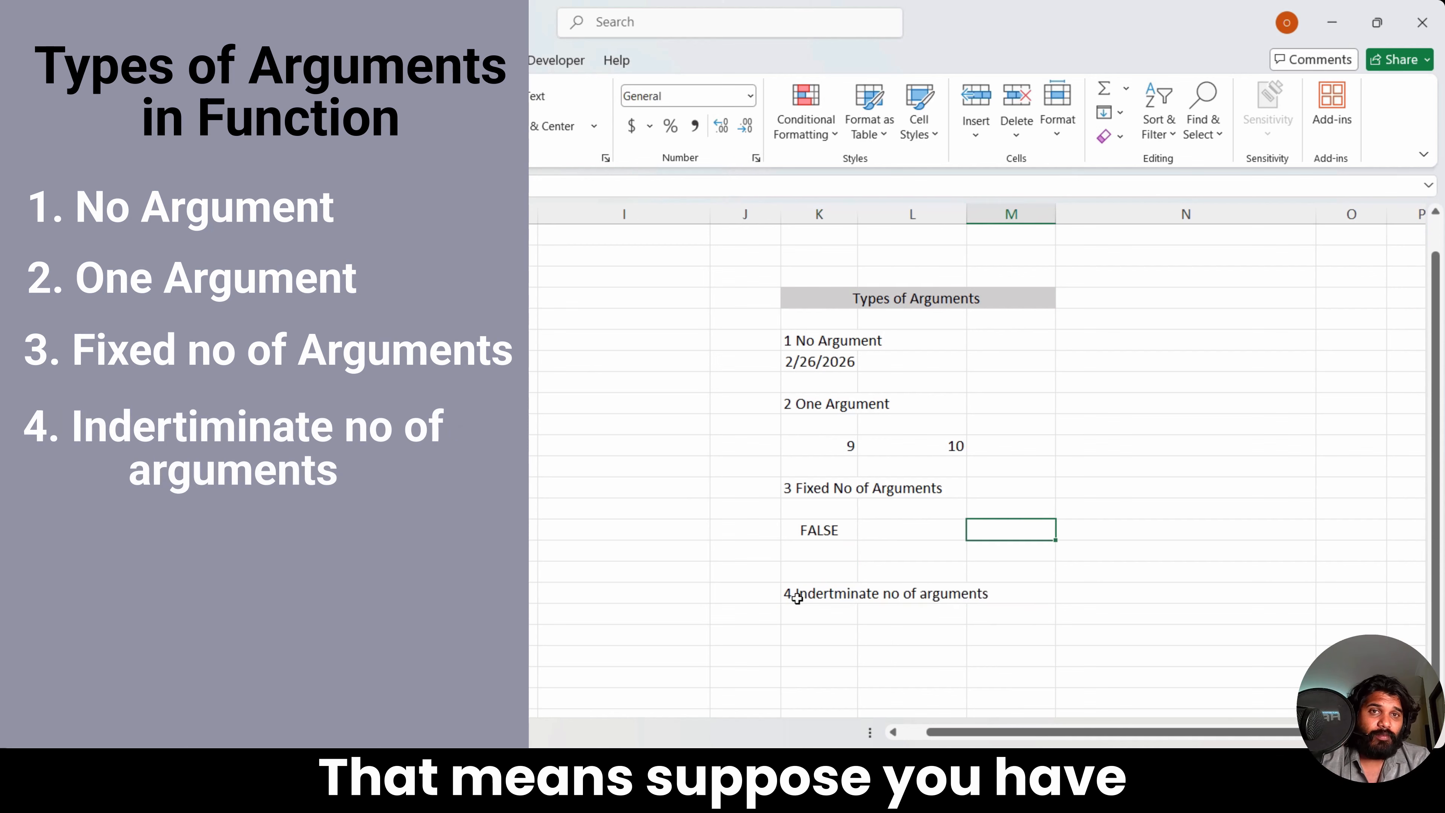
{"action": "type", "text": "1"}
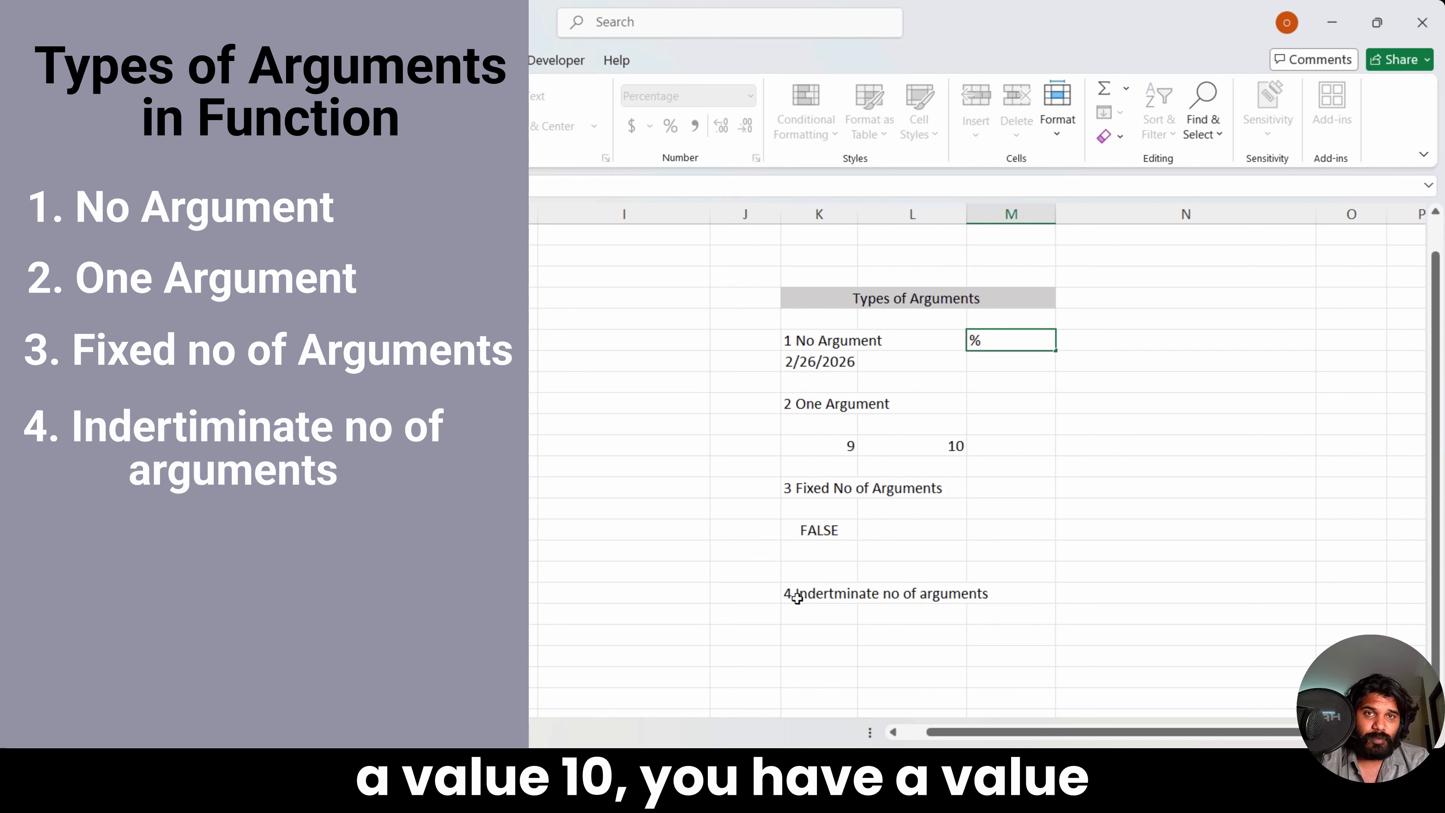
{"action": "key", "text": "Return"}
Step: Enter 10 in M8, fill it down to M17, and select the filled range
{"action": "type", "text": "10"}
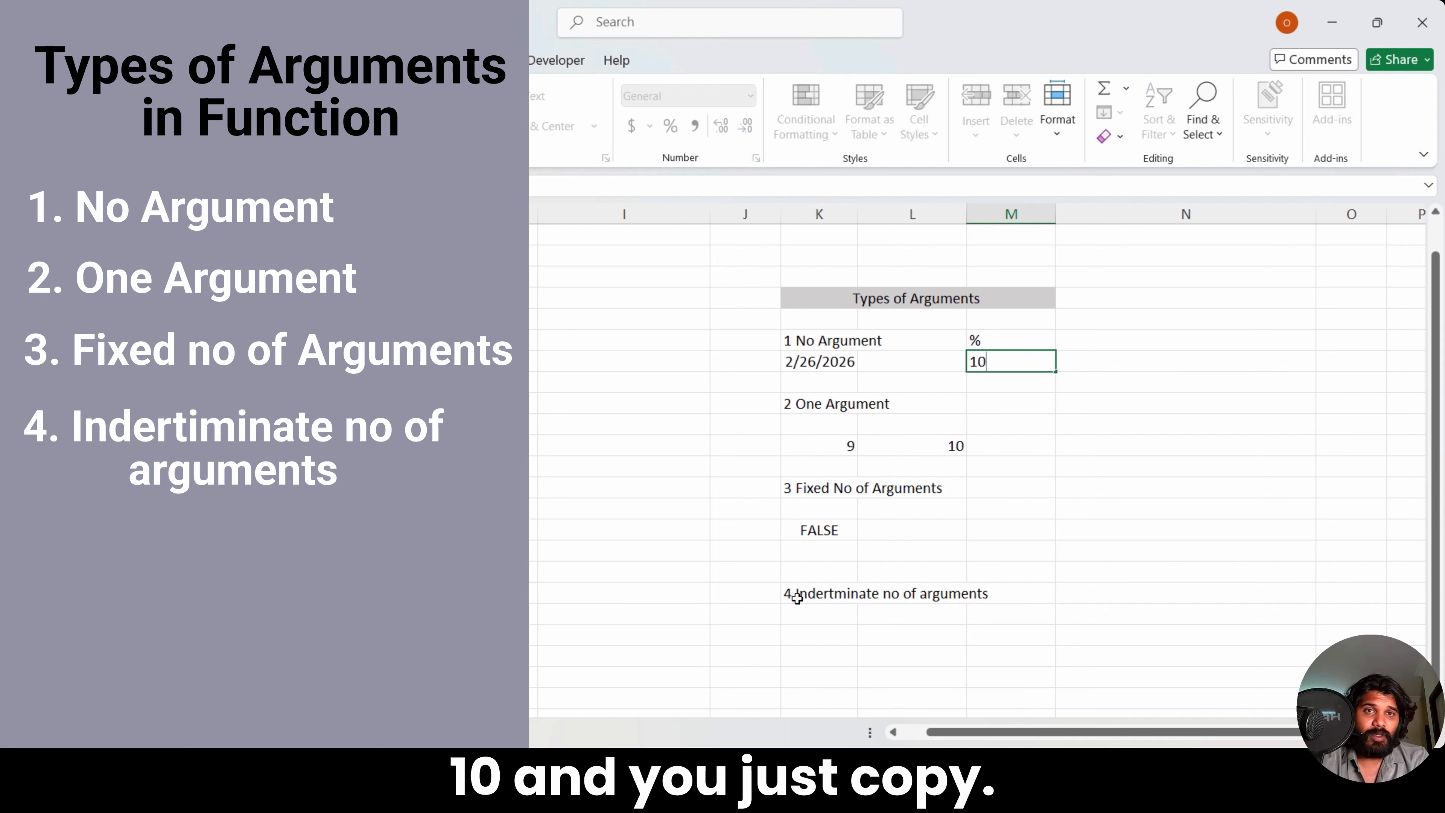
{"action": "key", "text": "ctrl+Return"}
{"action": "left_click_drag", "start_coordinate": [1051, 374], "coordinate": [1059, 555]}
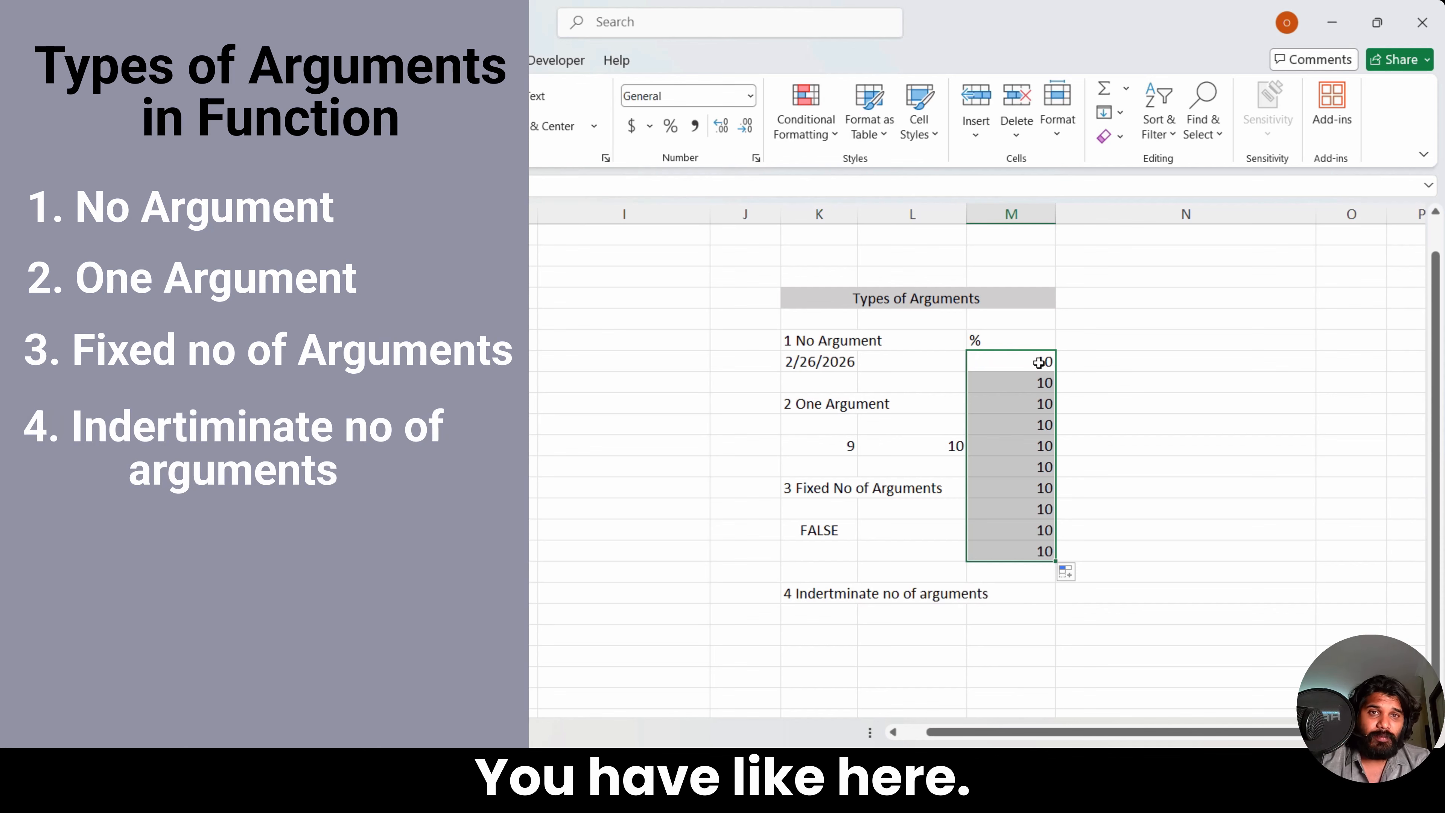
{"action": "double_click", "coordinate": [1041, 362]}
{"action": "left_click_drag", "start_coordinate": [1041, 362], "coordinate": [1042, 559]}
{"action": "double_click", "coordinate": [1042, 562]}
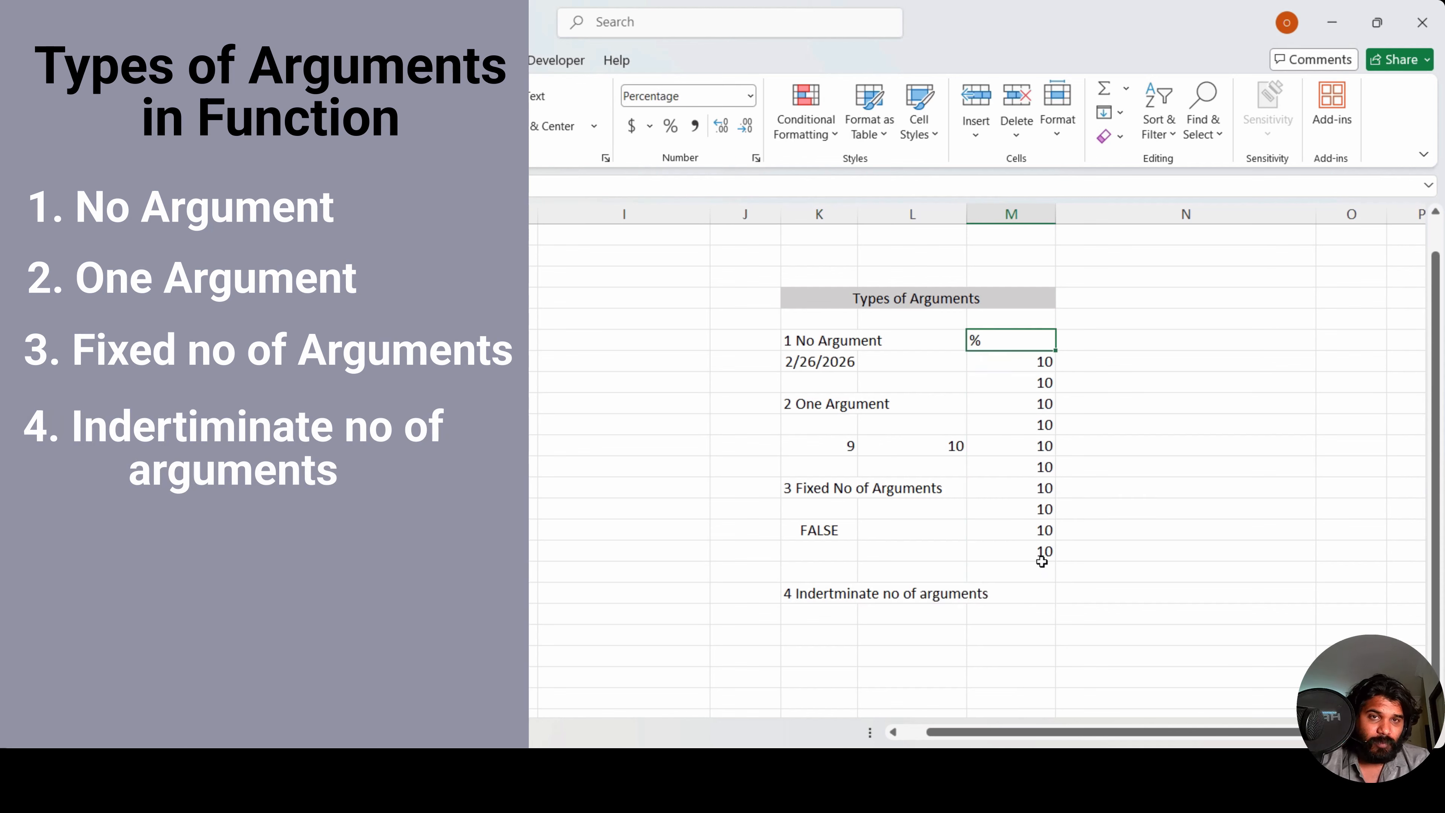
{"action": "left_click_drag", "start_coordinate": [1041, 362], "coordinate": [1043, 562]}
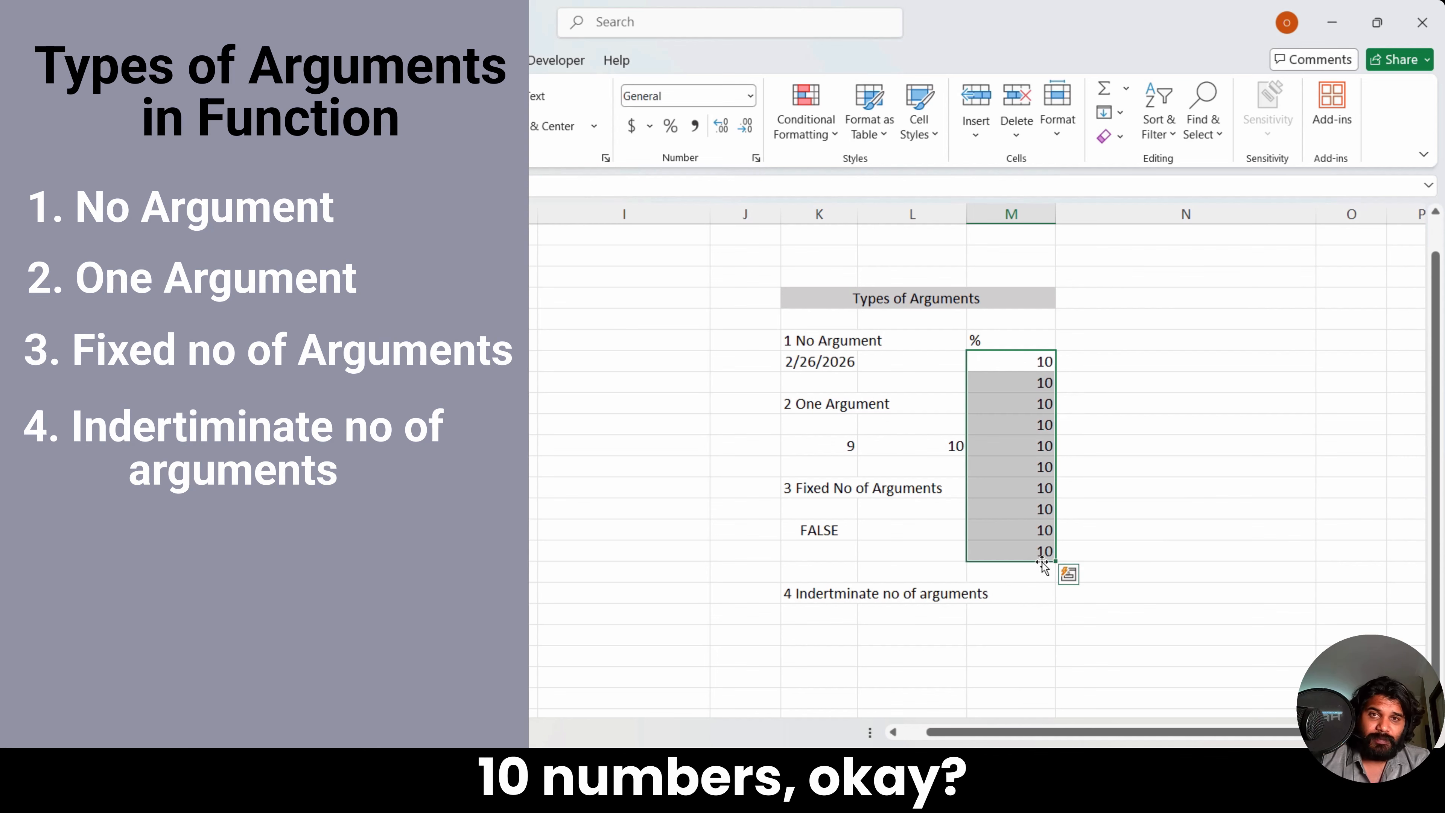
Step: Enter =SUM(M8:M17) in M19 to add up the column of sample numbers
{"action": "key", "text": "Down"}
{"action": "key", "text": "Down"}
{"action": "key", "text": "Down"}
{"action": "key", "text": "Down"}
{"action": "key", "text": "Down"}
{"action": "key", "text": "Down"}
{"action": "key", "text": "Down"}
{"action": "key", "text": "Down"}
{"action": "key", "text": "Down"}
{"action": "key", "text": "Down"}
{"action": "key", "text": "Down"}
{"action": "key", "text": "Down"}
{"action": "type", "text": "=sum"}
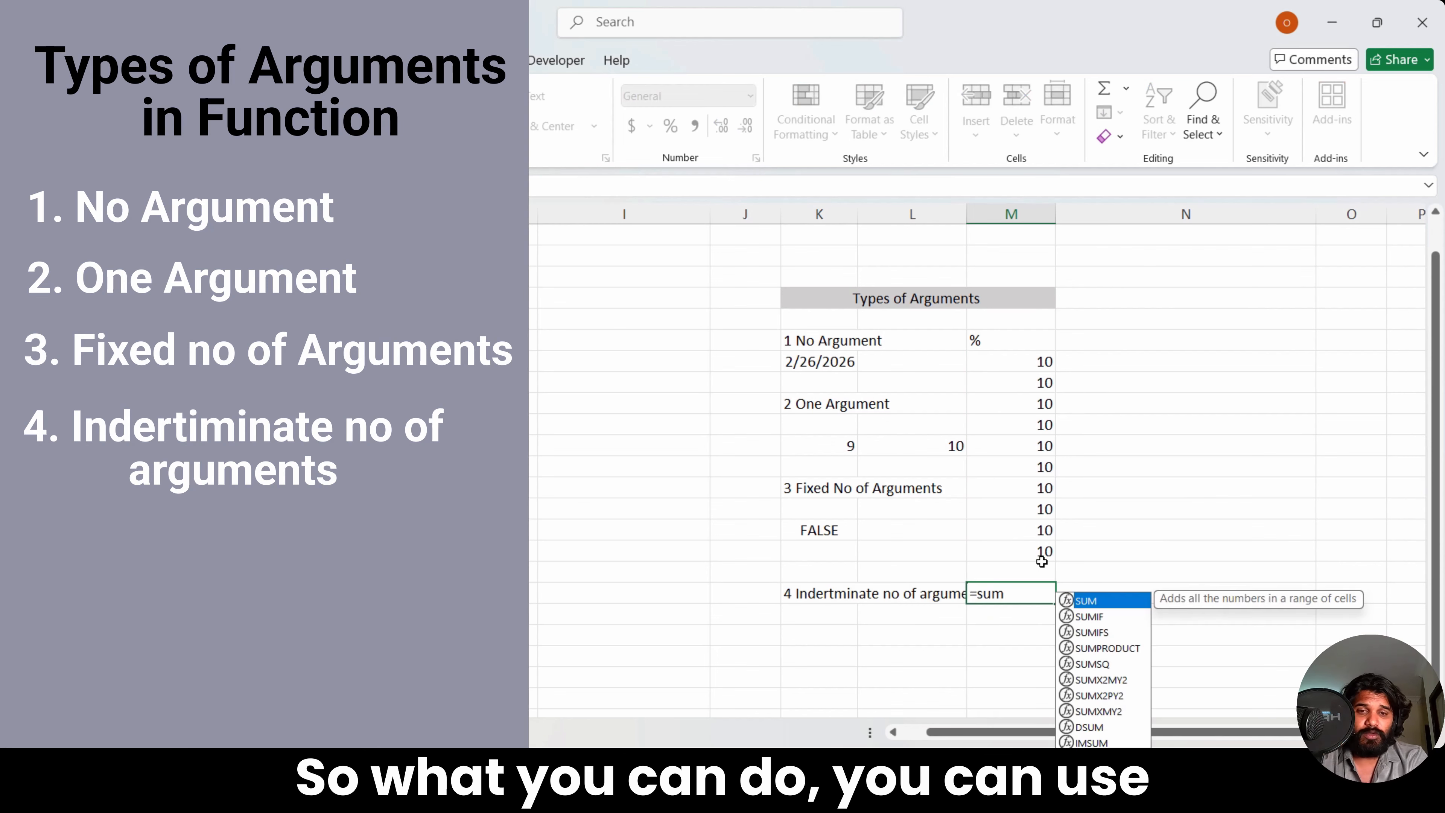
{"action": "type", "text": "("}
{"action": "key", "text": "Up"}
{"action": "key", "text": "Up"}
{"action": "key", "text": "shift+Up"}
{"action": "key", "text": "shift+Up"}
{"action": "key", "text": "shift+Up"}
{"action": "key", "text": "shift+Up"}
{"action": "key", "text": "shift+Up"}
{"action": "key", "text": "shift+Up"}
{"action": "key", "text": "shift+Up"}
{"action": "key", "text": "shift+Up"}
{"action": "key", "text": "shift+Up"}
{"action": "type", "text": ")"}
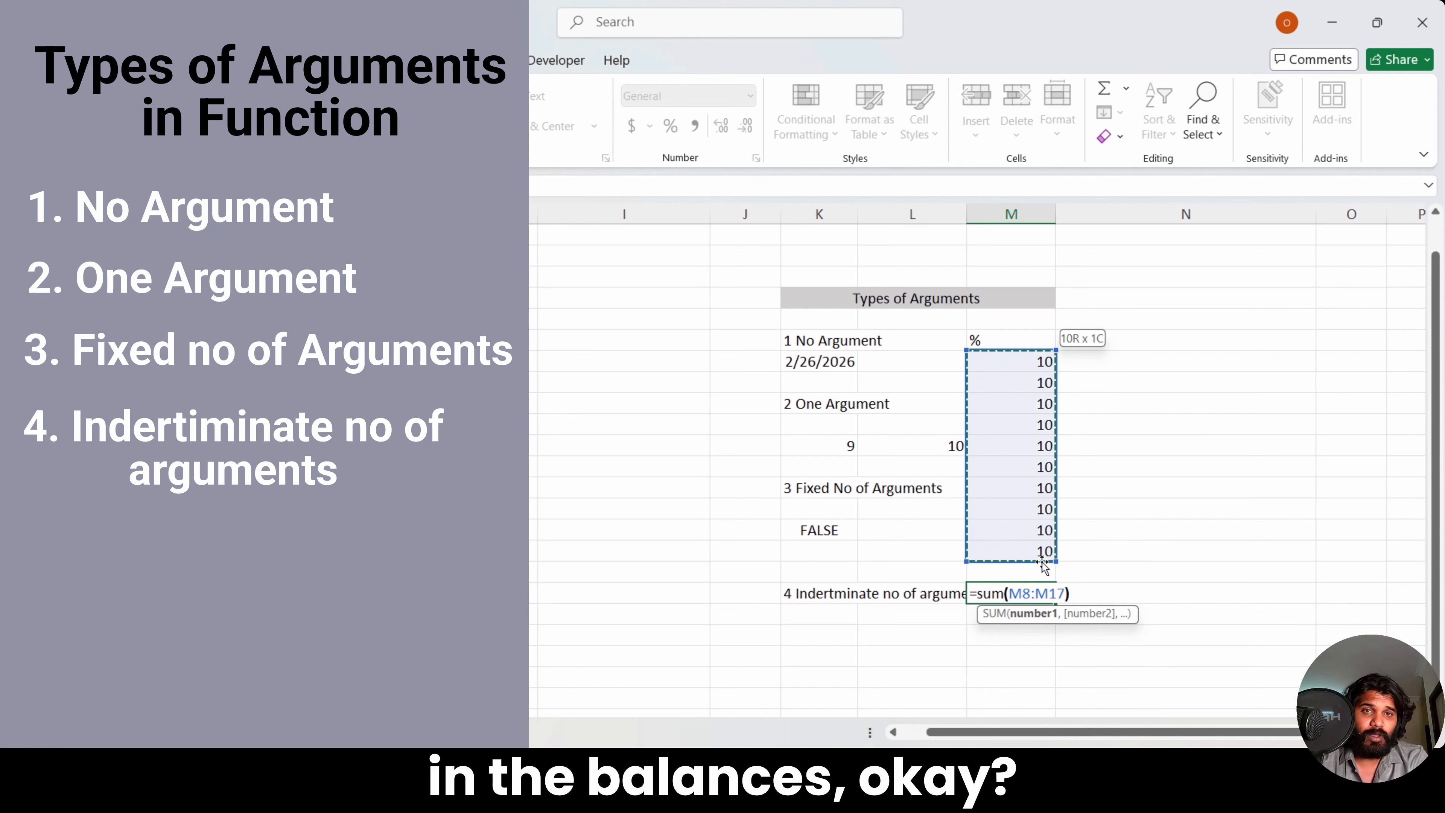
{"action": "key", "text": "Return"}
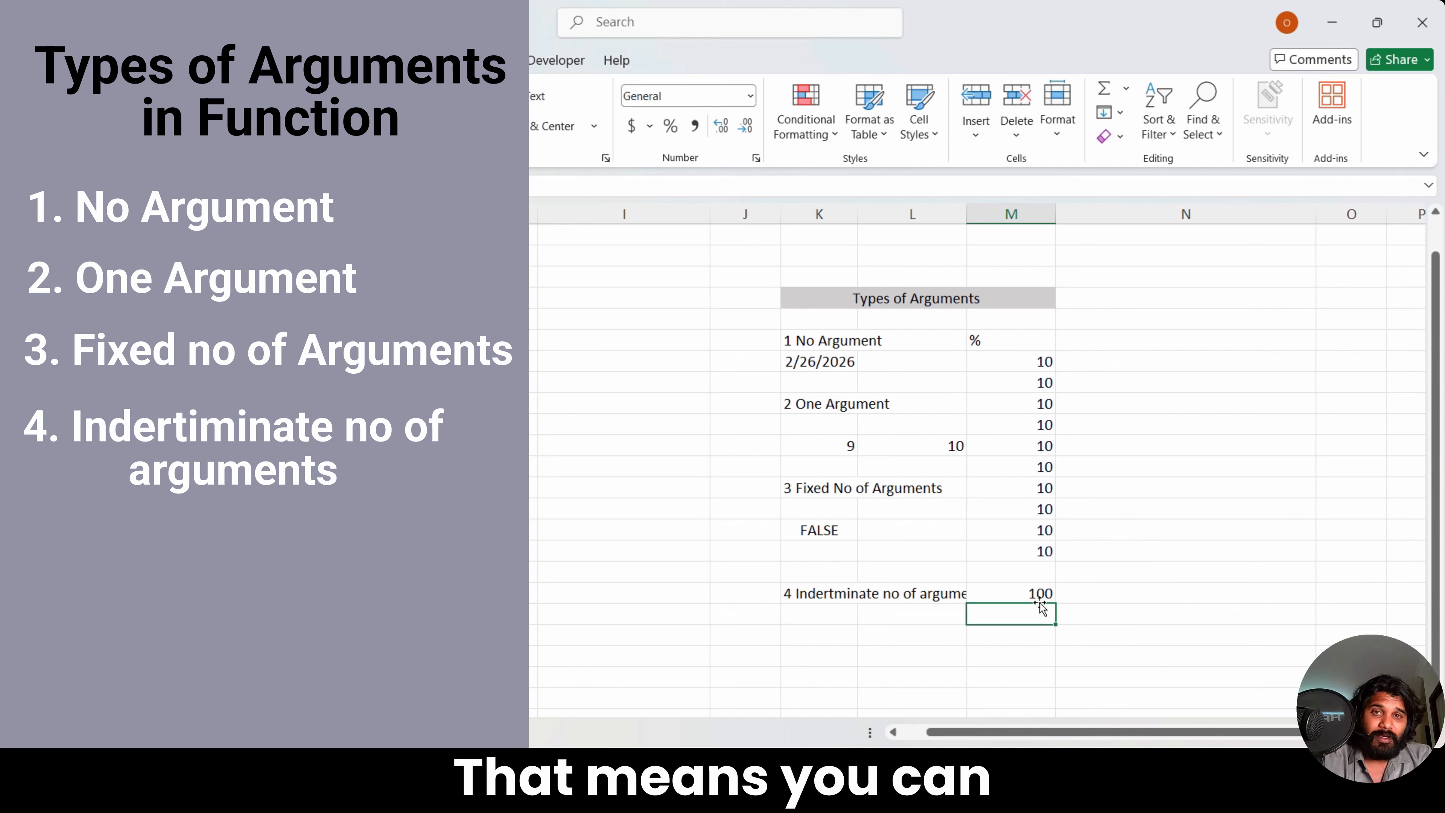
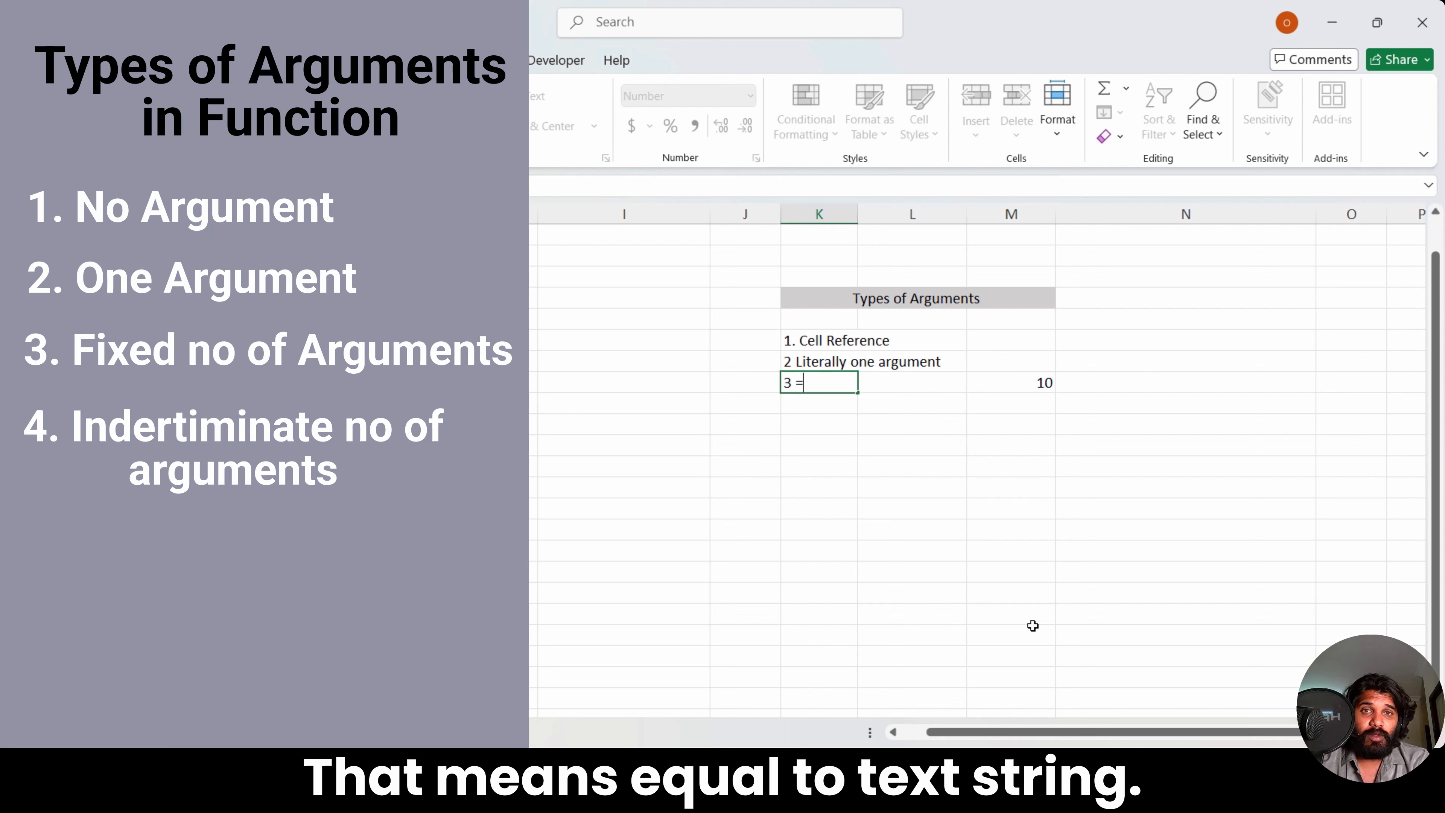
Step: Replace the equals sign in the K9 label so that it reads "3 text Strin"
{"action": "type", "text": "t"}
{"action": "key", "text": "BackSpace"}
{"action": "key", "text": "BackSpace"}
{"action": "type", "text": "text S"}
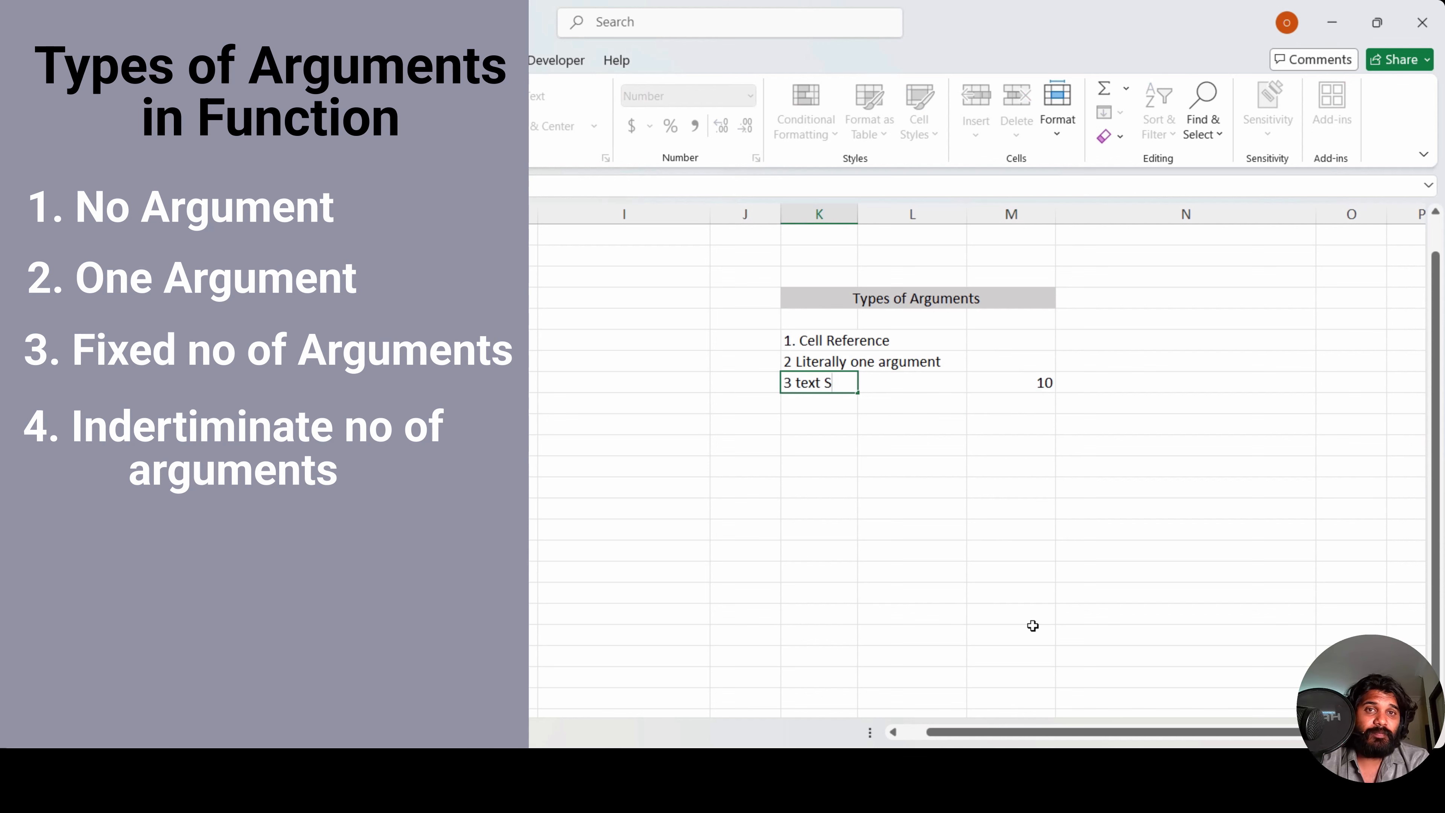
{"action": "type", "text": "trin"}
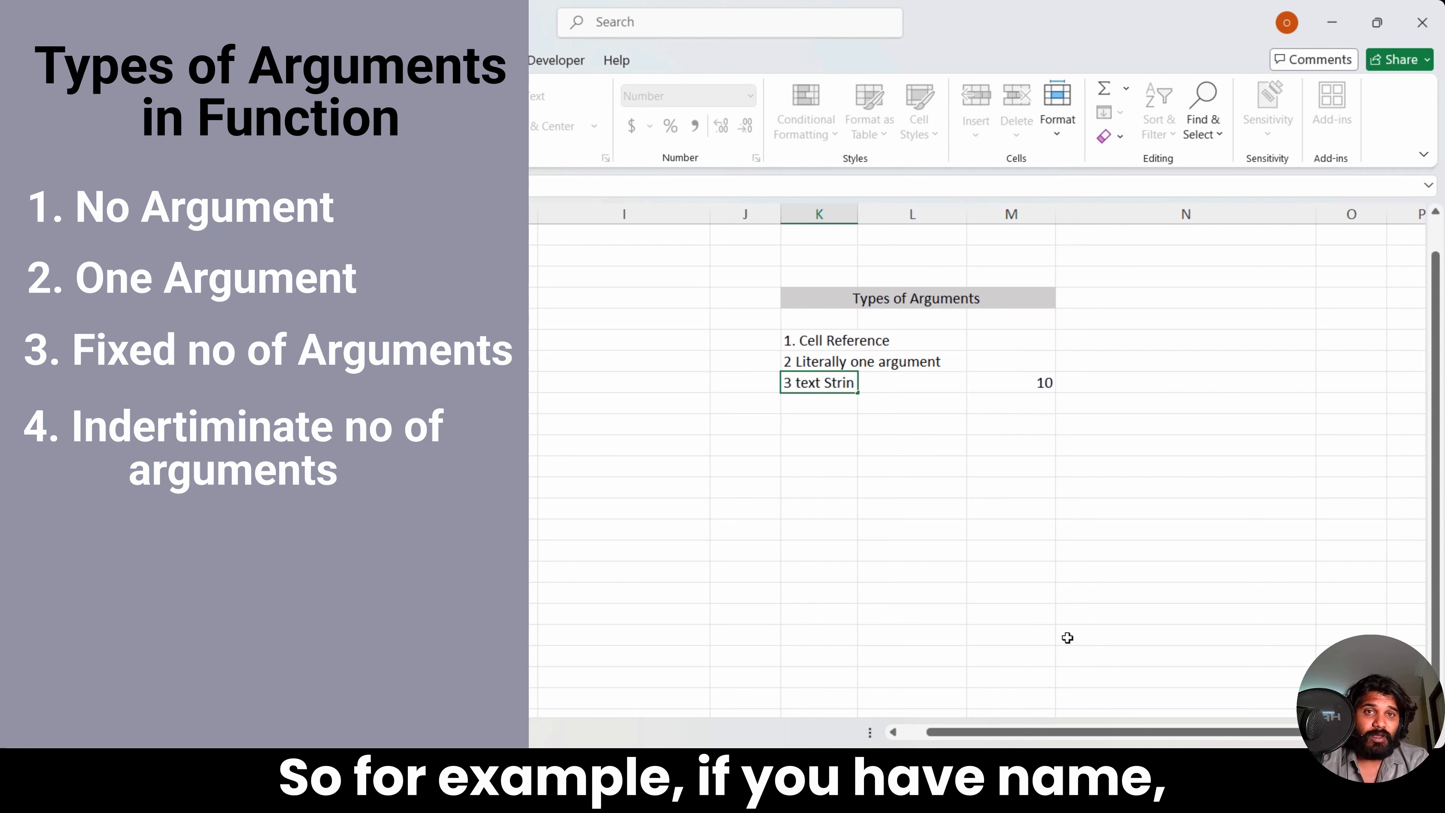
Step: Enter =PROPER("DaTA") in L12 as the text string argument example
{"action": "left_click", "coordinate": [941, 442]}
{"action": "type", "text": "="}
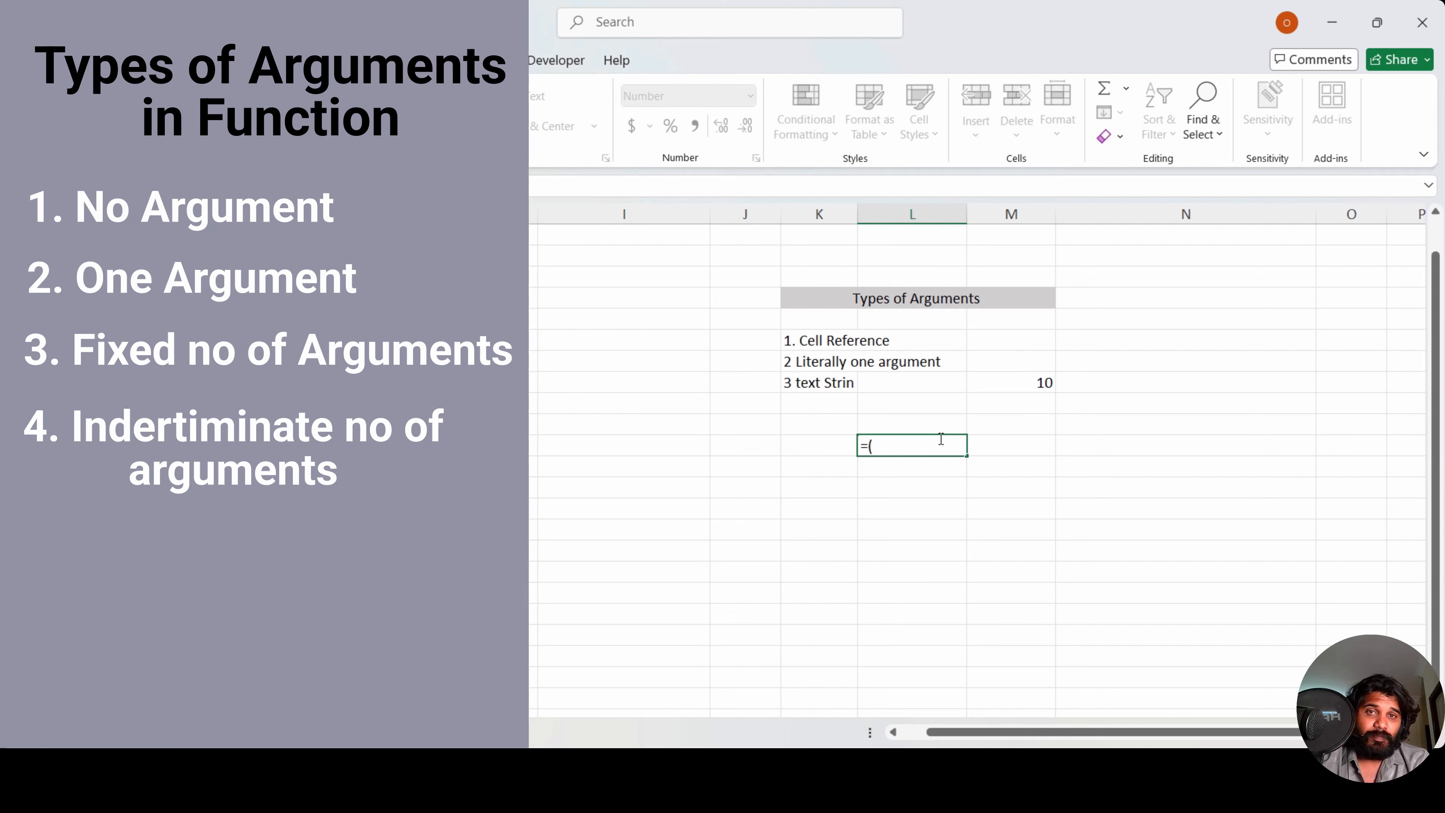
{"action": "type", "text": "PROPER("}
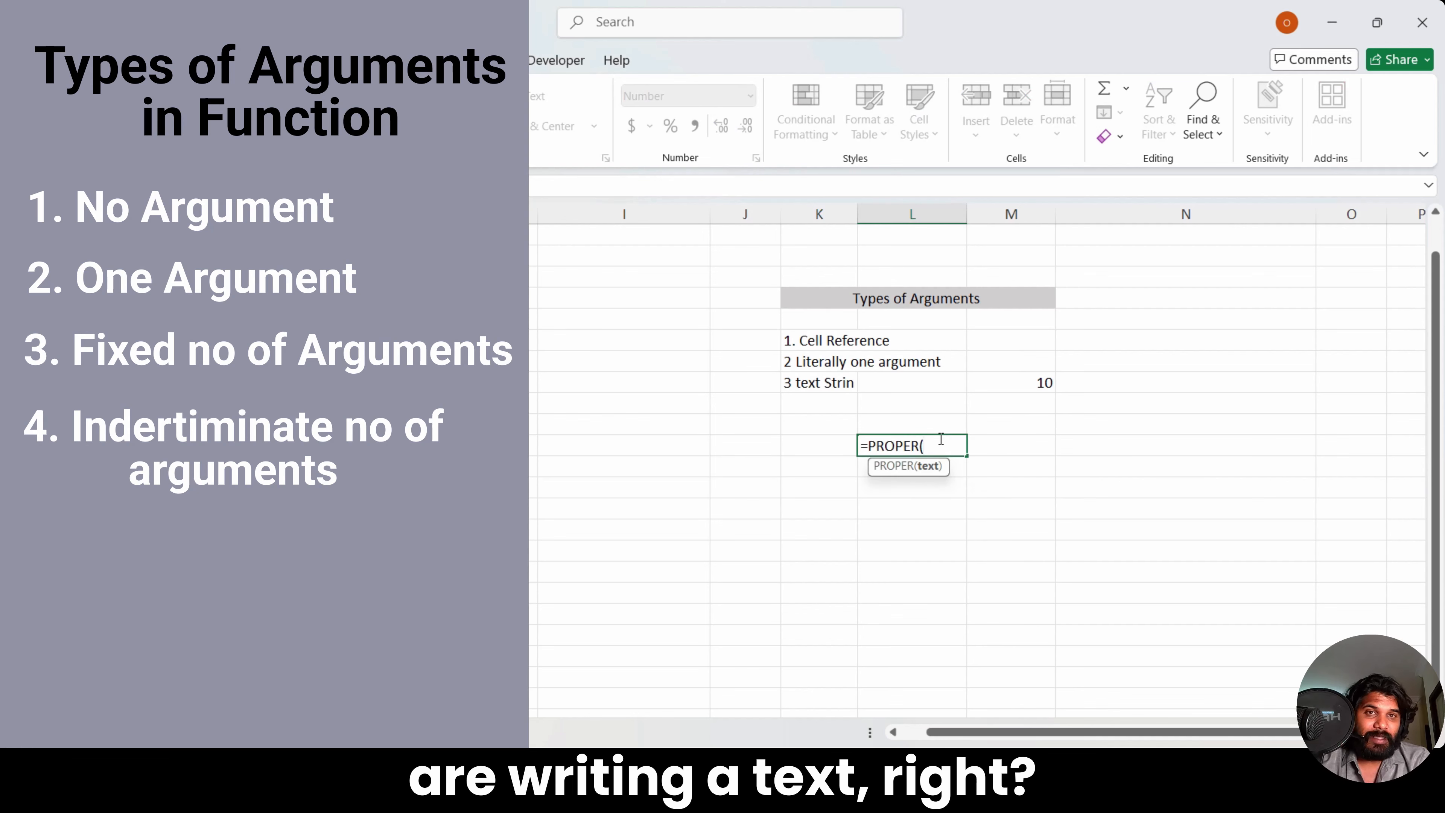
{"action": "type", "text": "\""}
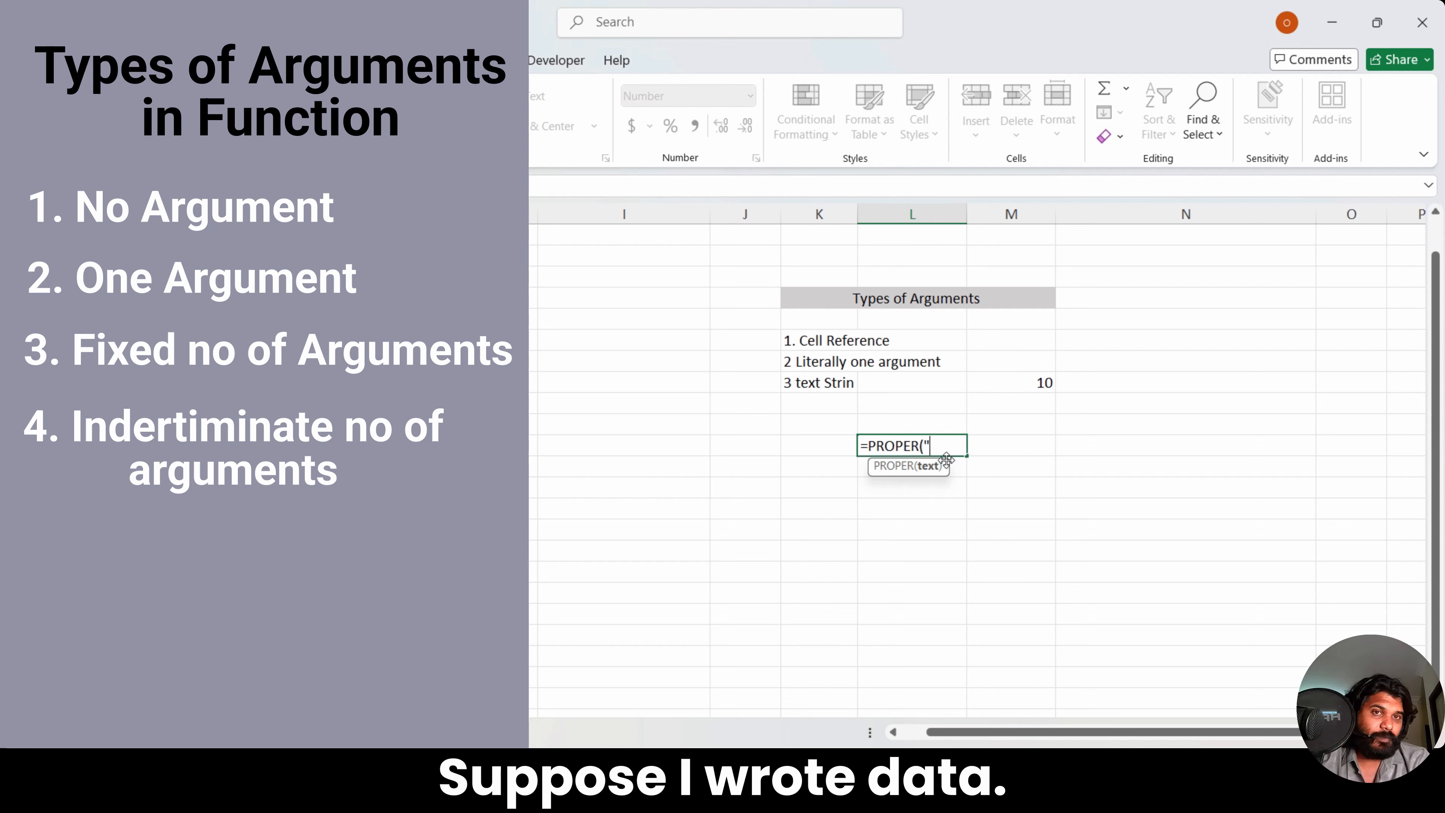
{"action": "type", "text": "DaTA"}
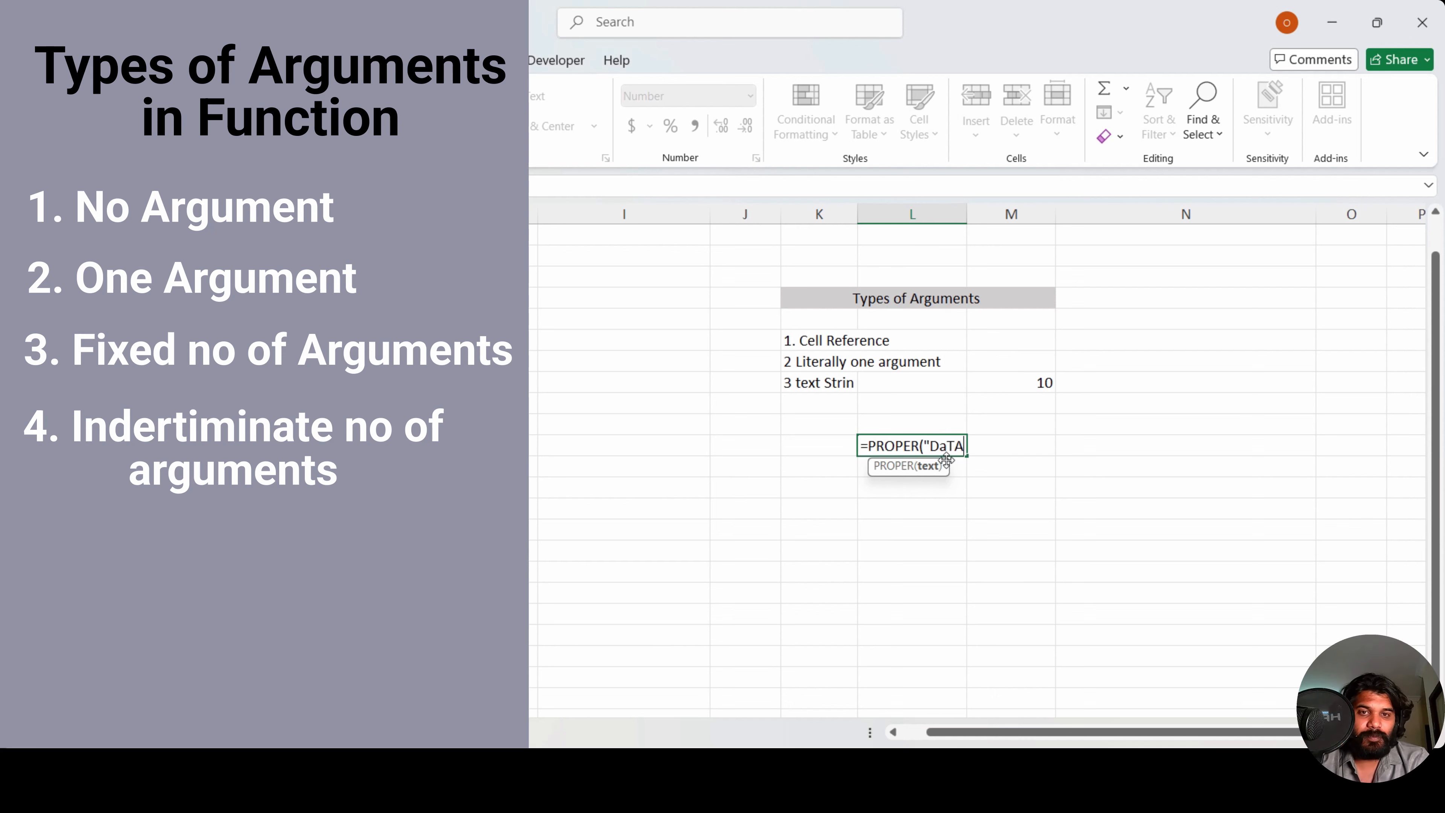
{"action": "type", "text": "\""}
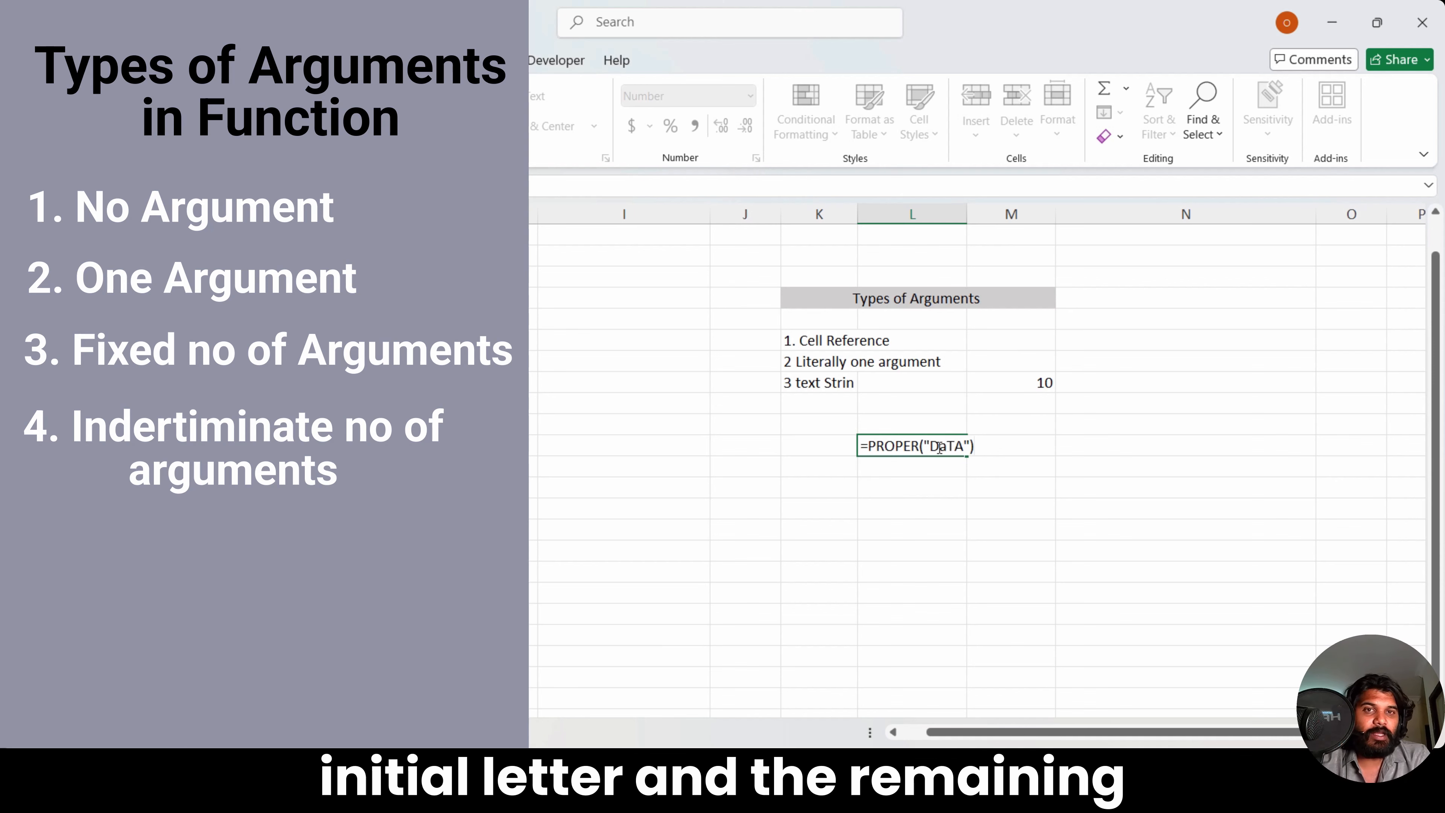
{"action": "key", "text": "Return"}
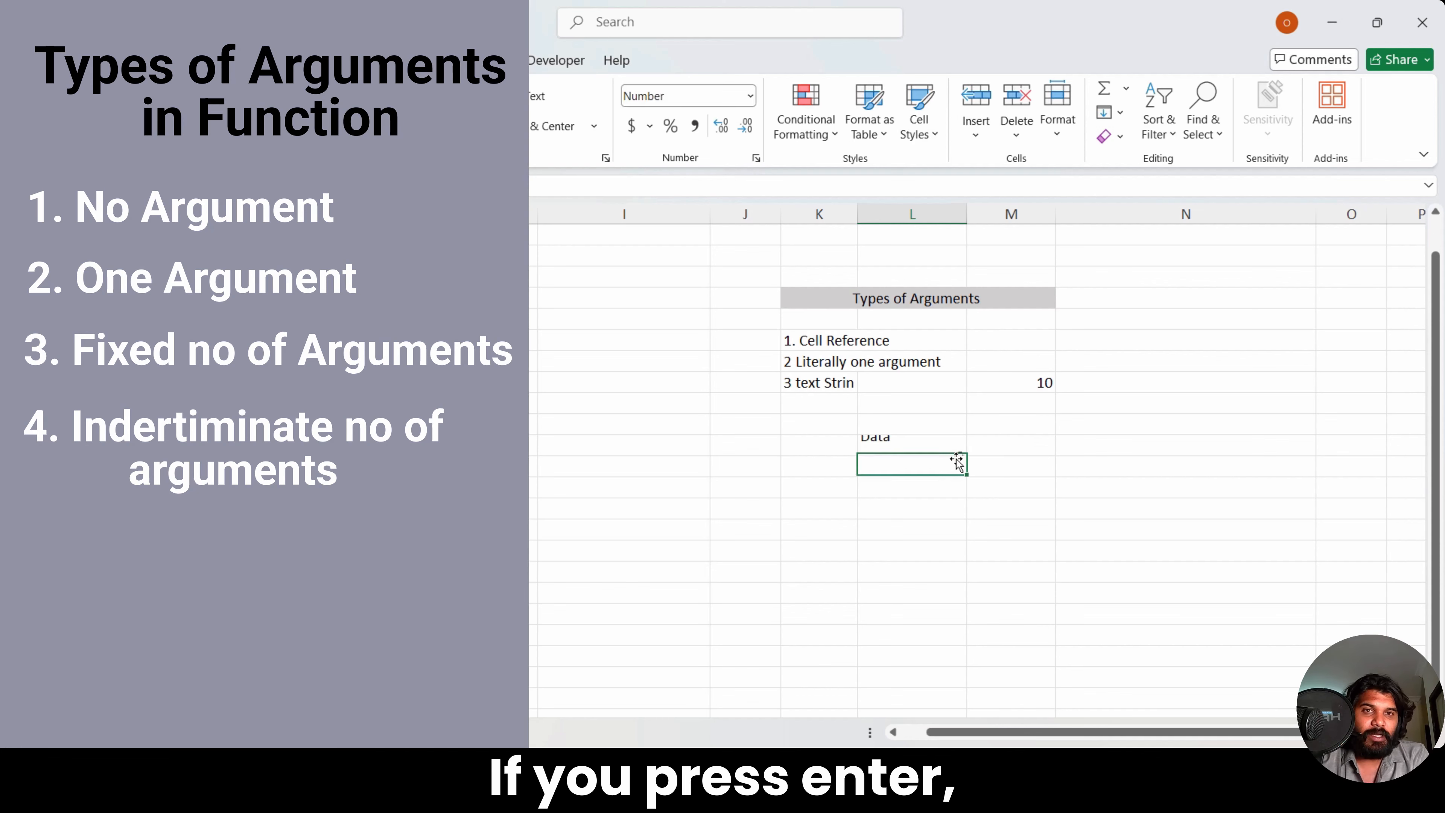
Step: Complete the K9 label as "3 text String" and enter the label "4 Expressions" in K10
{"action": "key", "text": "Up"}
{"action": "key", "text": "Up"}
{"action": "key", "text": "Left"}
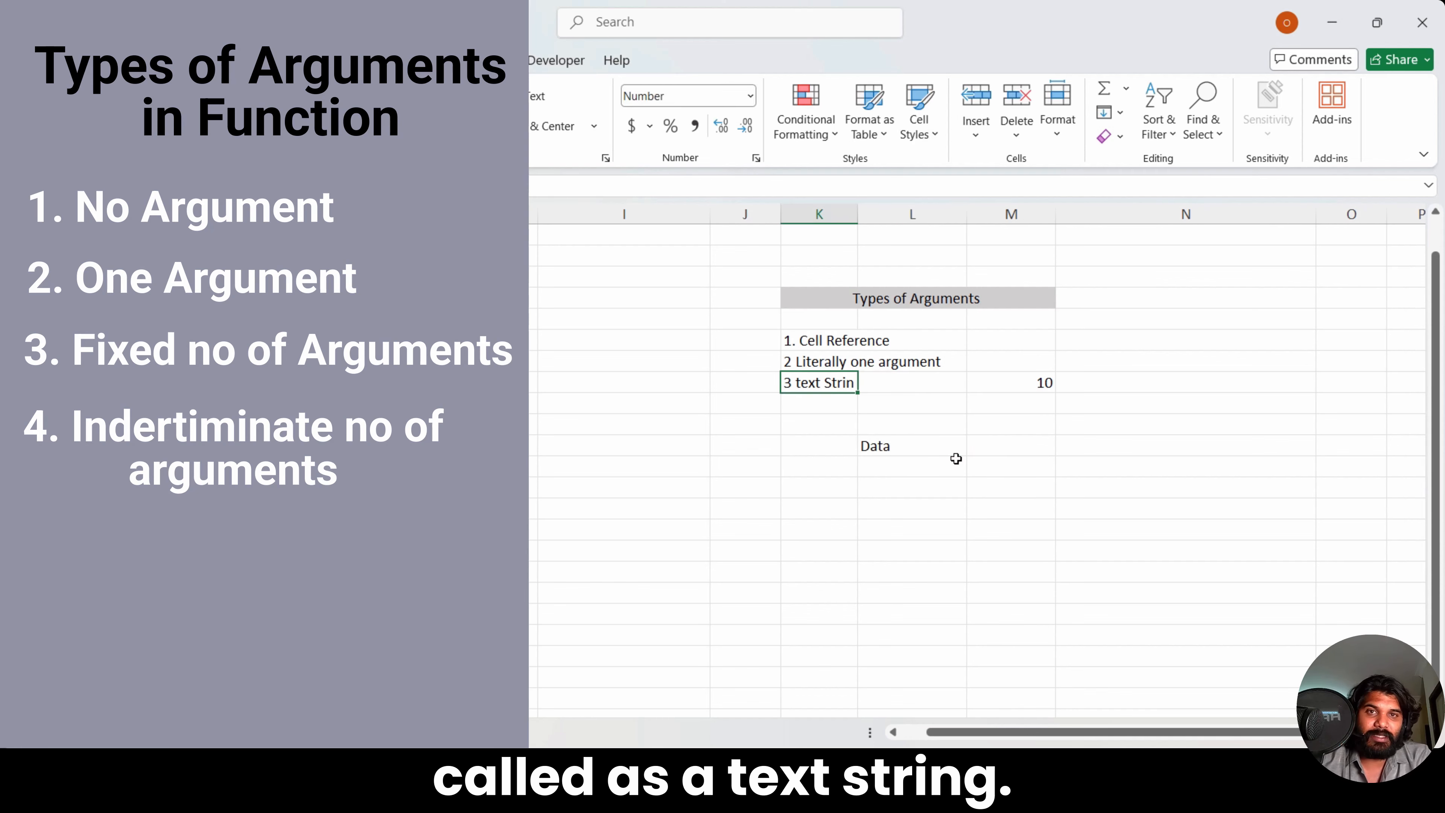
{"action": "double_click", "coordinate": [855, 382]}
{"action": "type", "text": "g"}
{"action": "left_click", "coordinate": [829, 404]}
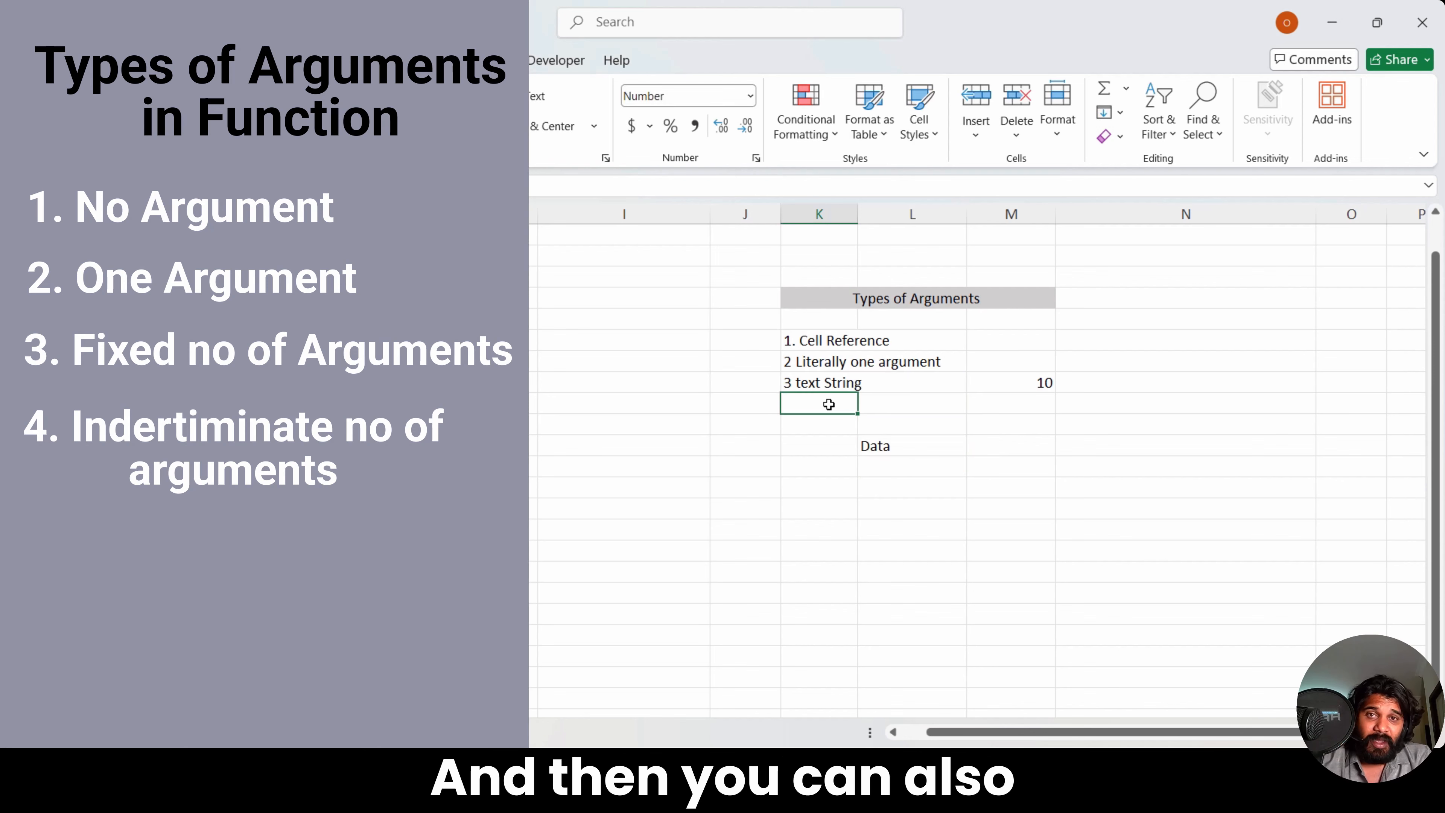
{"action": "type", "text": "4 Expressions"}
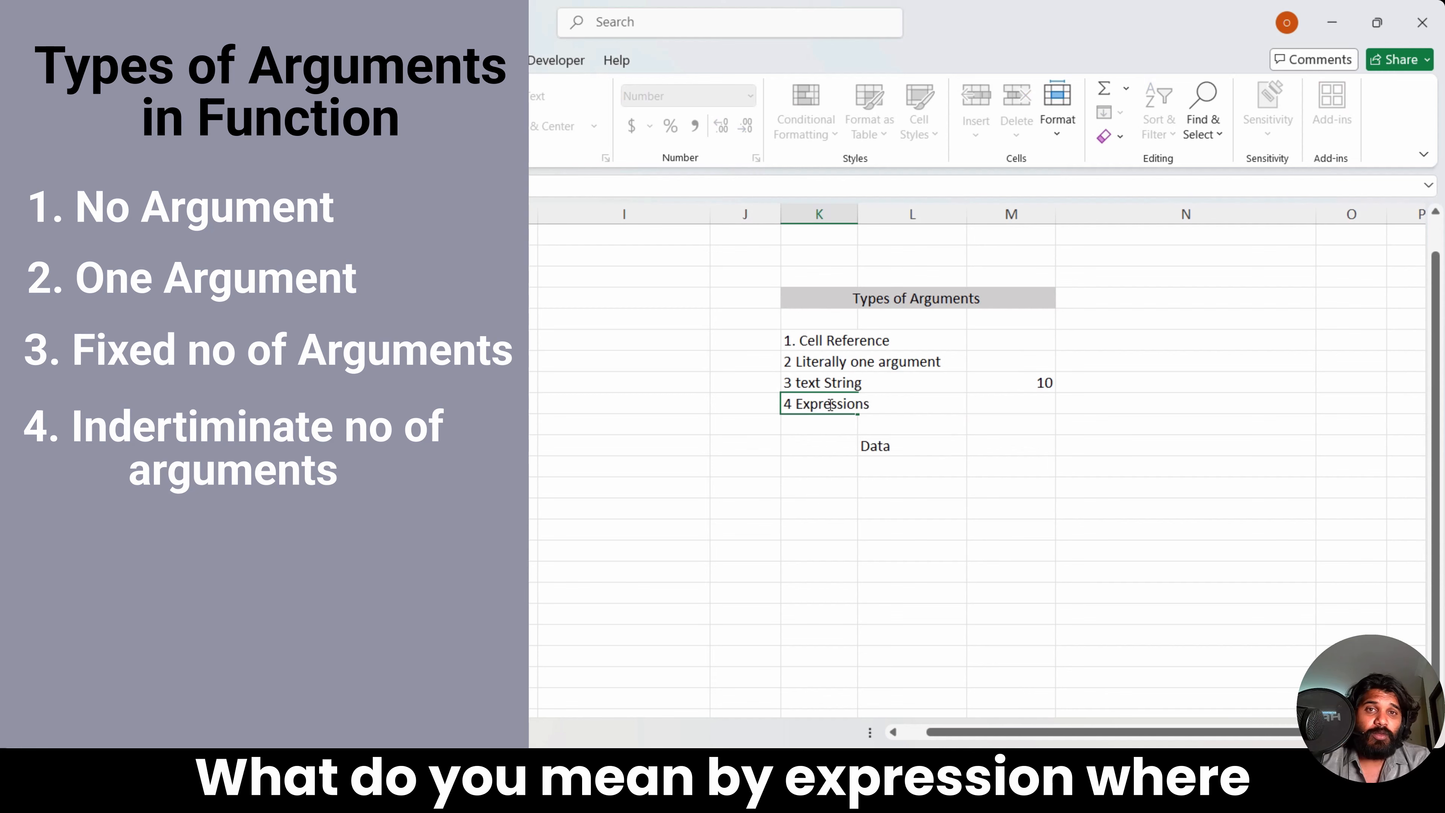
Step: Replace the L12 example with =SQRT(81+19) to demonstrate an expression as argument
{"action": "left_click", "coordinate": [884, 445]}
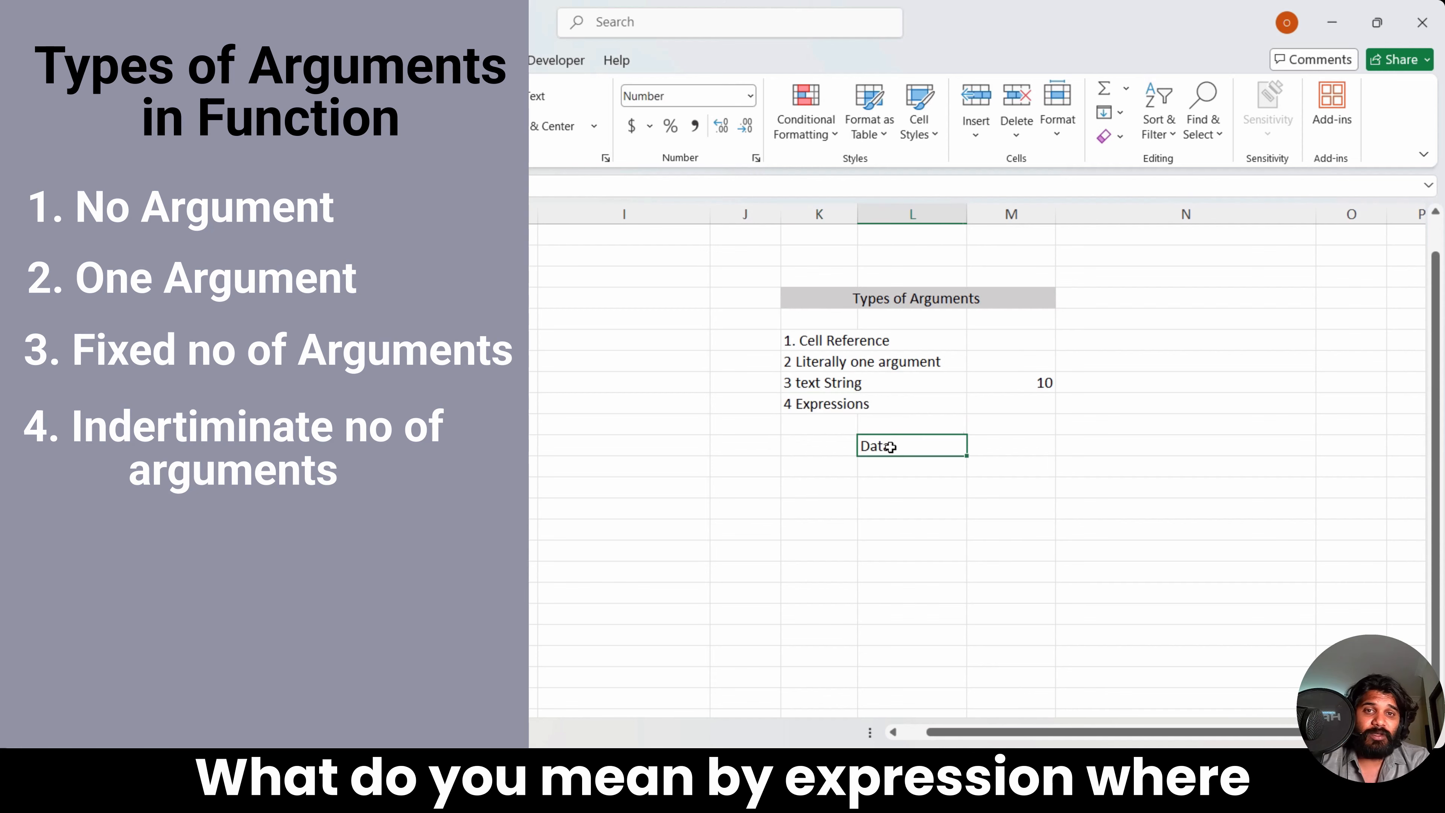
{"action": "type", "text": "=SQRT"}
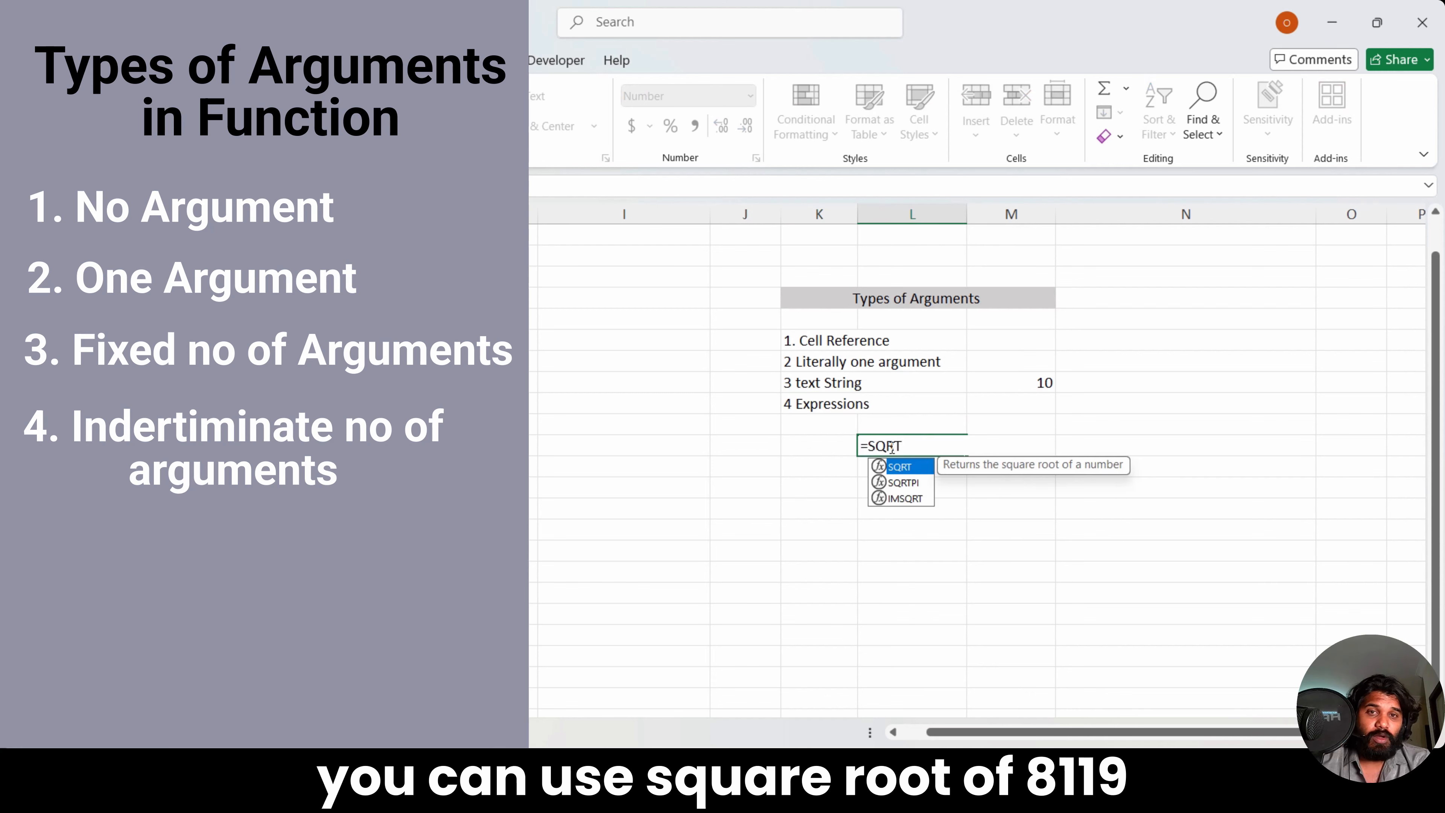
{"action": "type", "text": "(81+"}
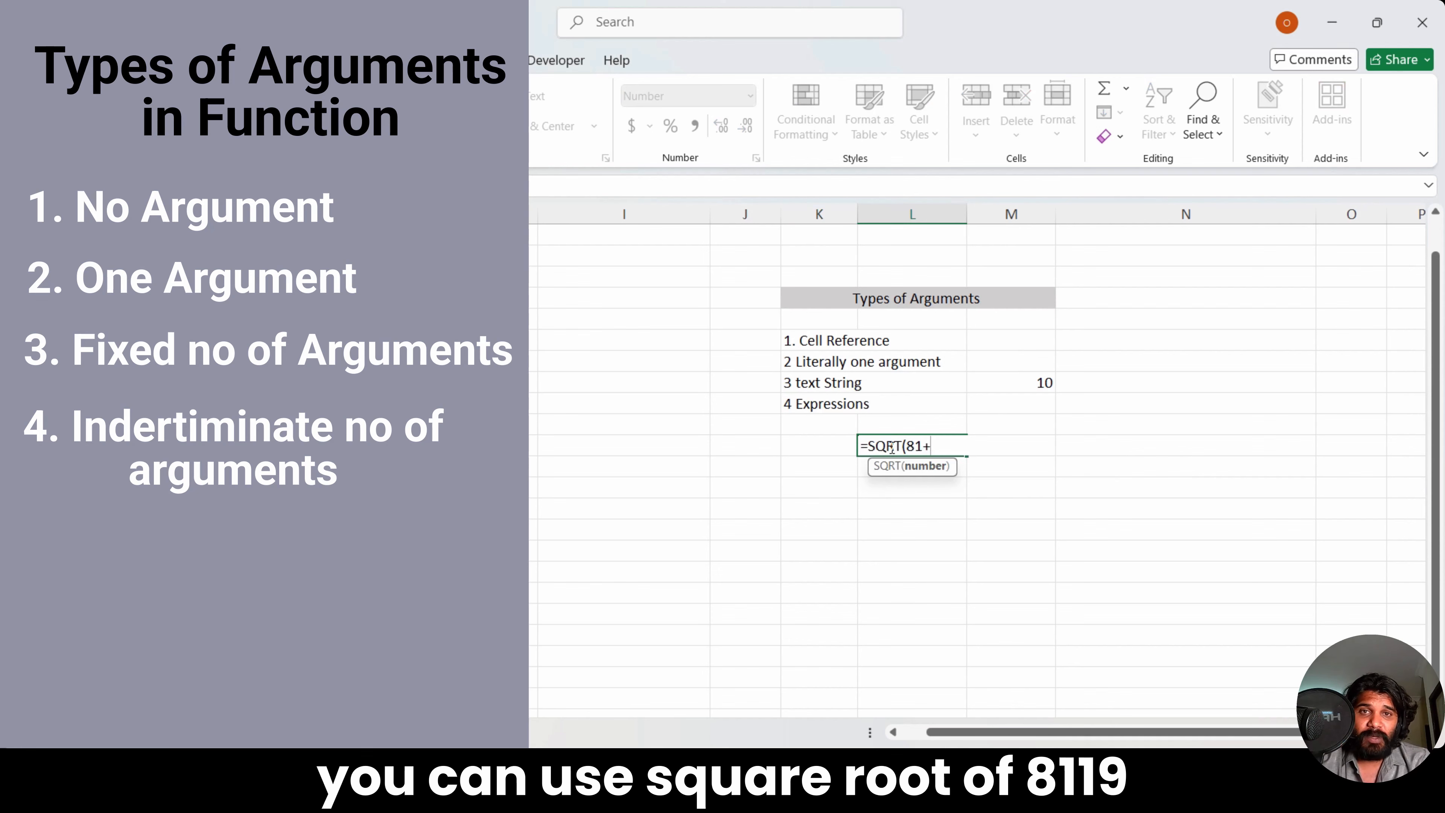
{"action": "type", "text": "19)"}
{"action": "key", "text": "Return"}
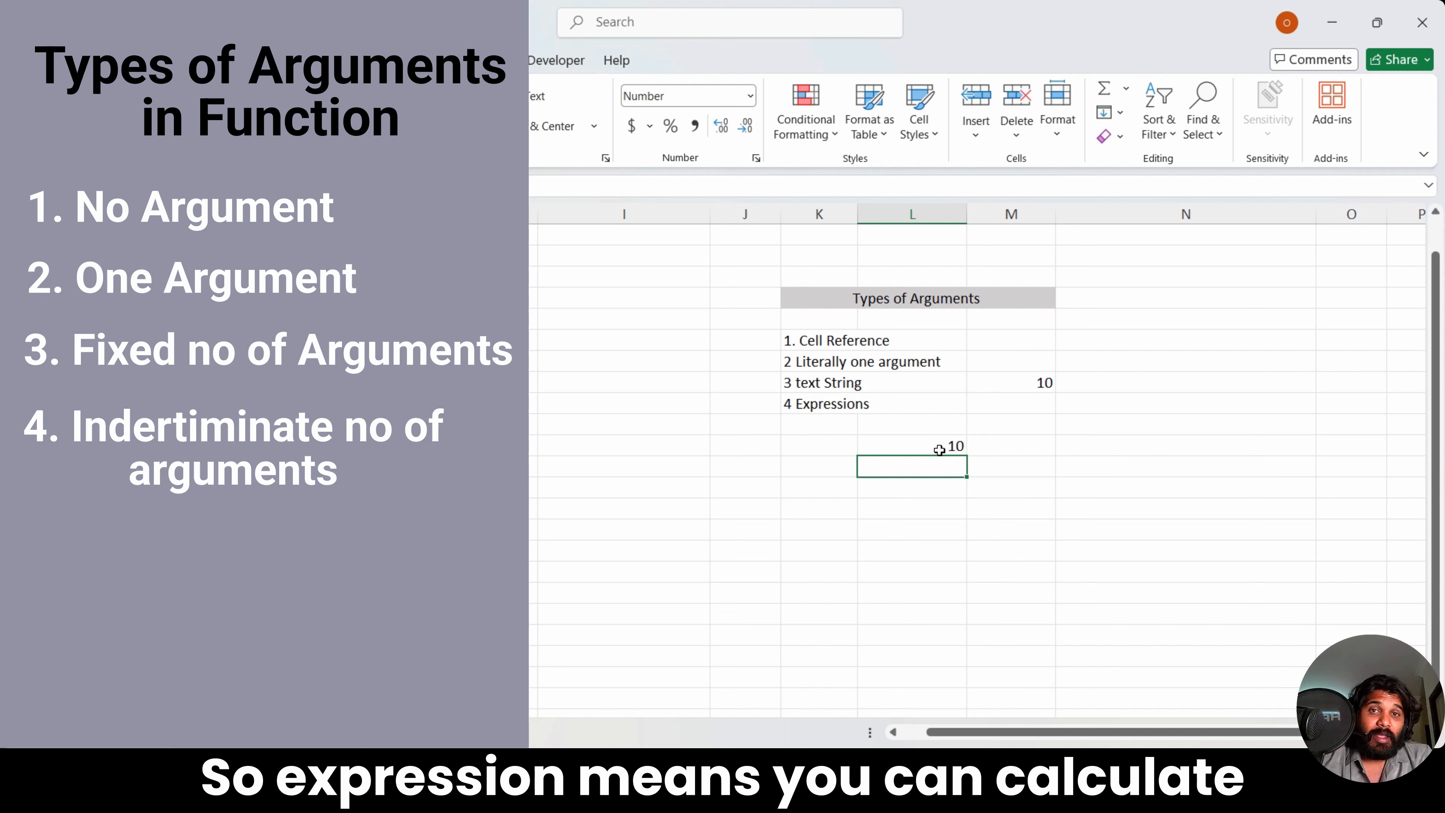
{"action": "left_click", "coordinate": [939, 449]}
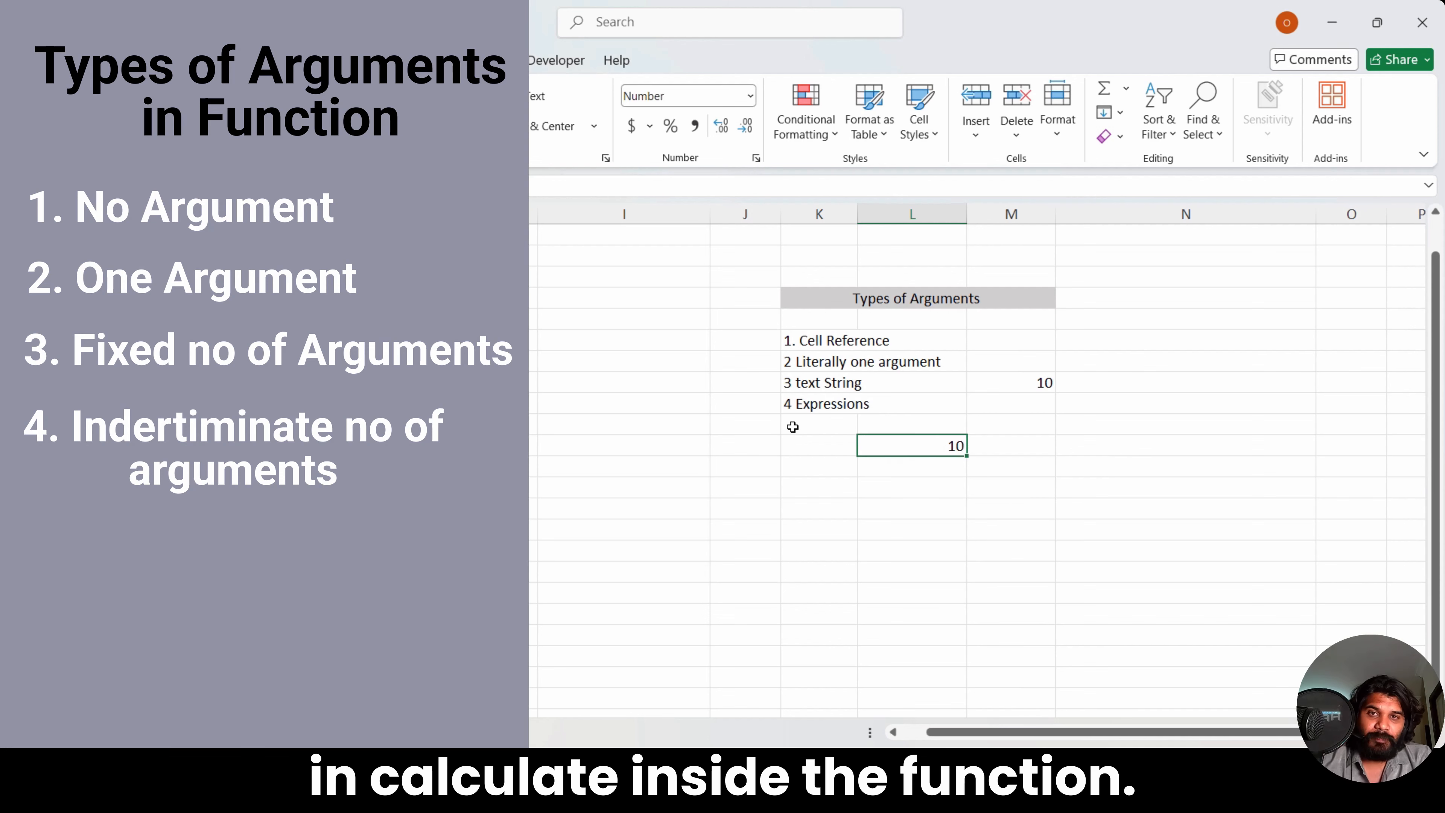
Step: Enter the label "5 Nested Function" in K11
{"action": "left_click", "coordinate": [793, 425]}
{"action": "type", "text": "5"}
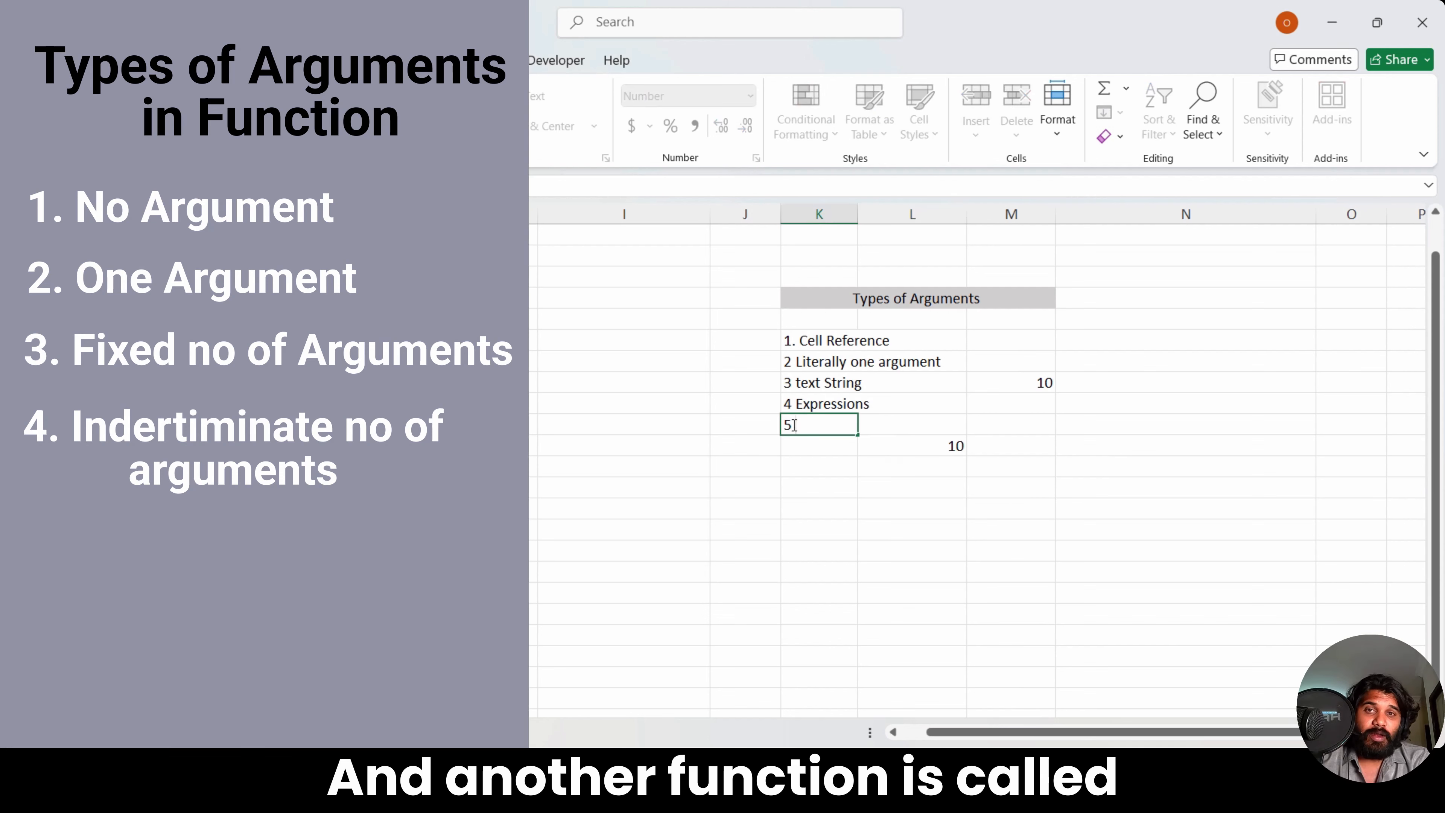
{"action": "type", "text": " Nested Function"}
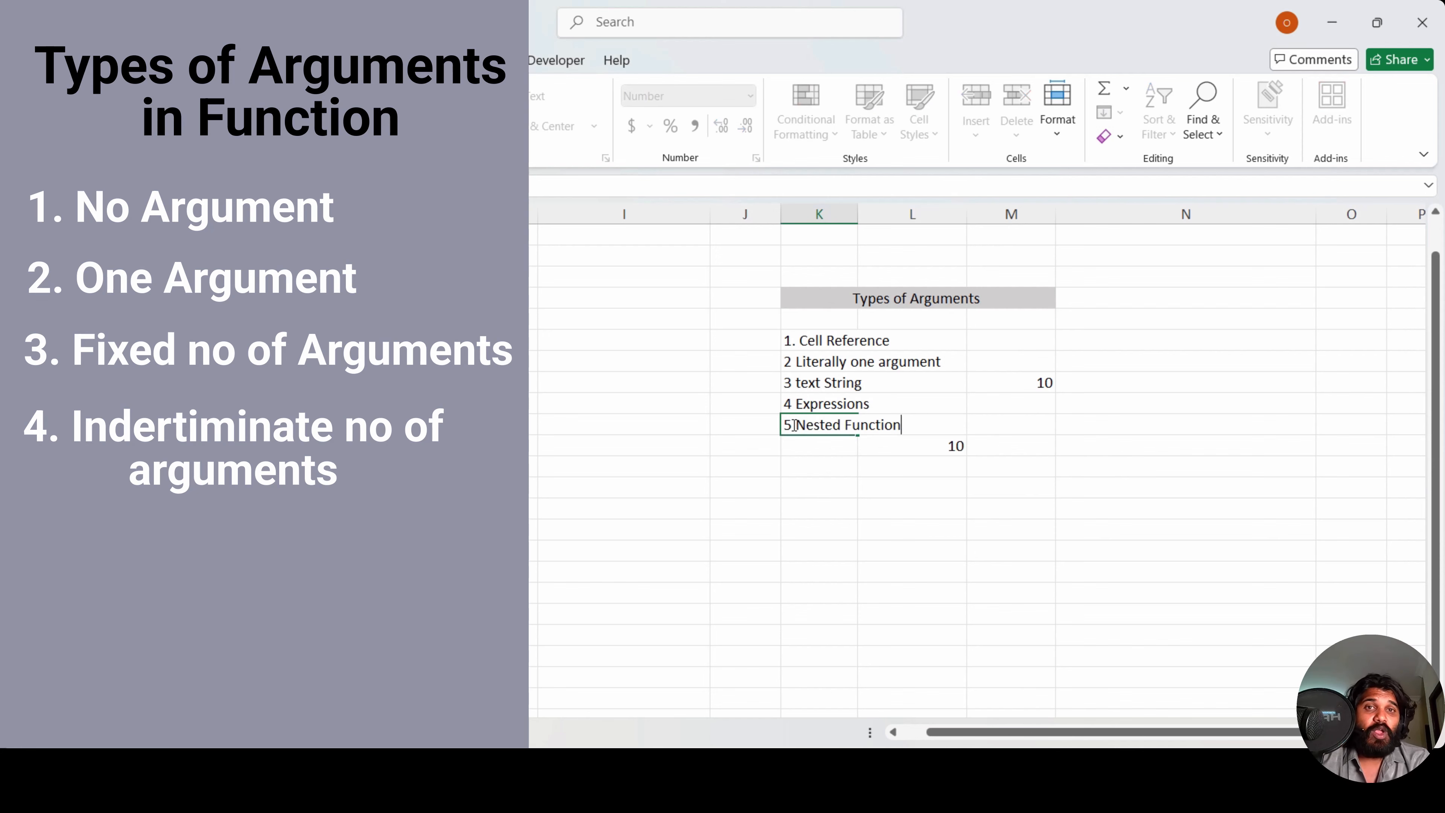
Step: Replace the L12 formula with =SQRT(Sum(10+71)) as the nested function example
{"action": "left_click", "coordinate": [941, 452]}
{"action": "key", "text": "Delete"}
{"action": "type", "text": "=S"}
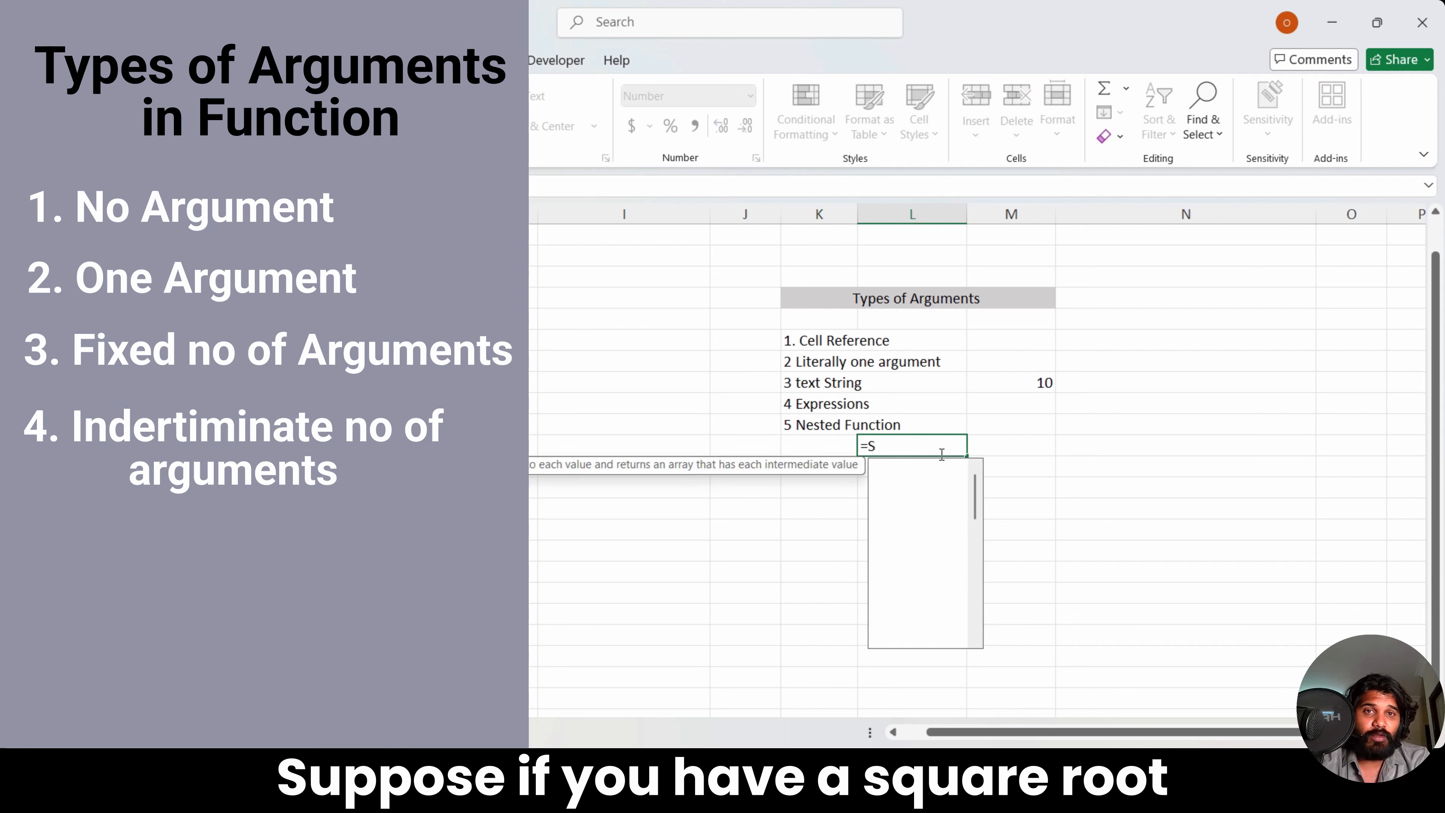
{"action": "type", "text": "QRT(Sum"}
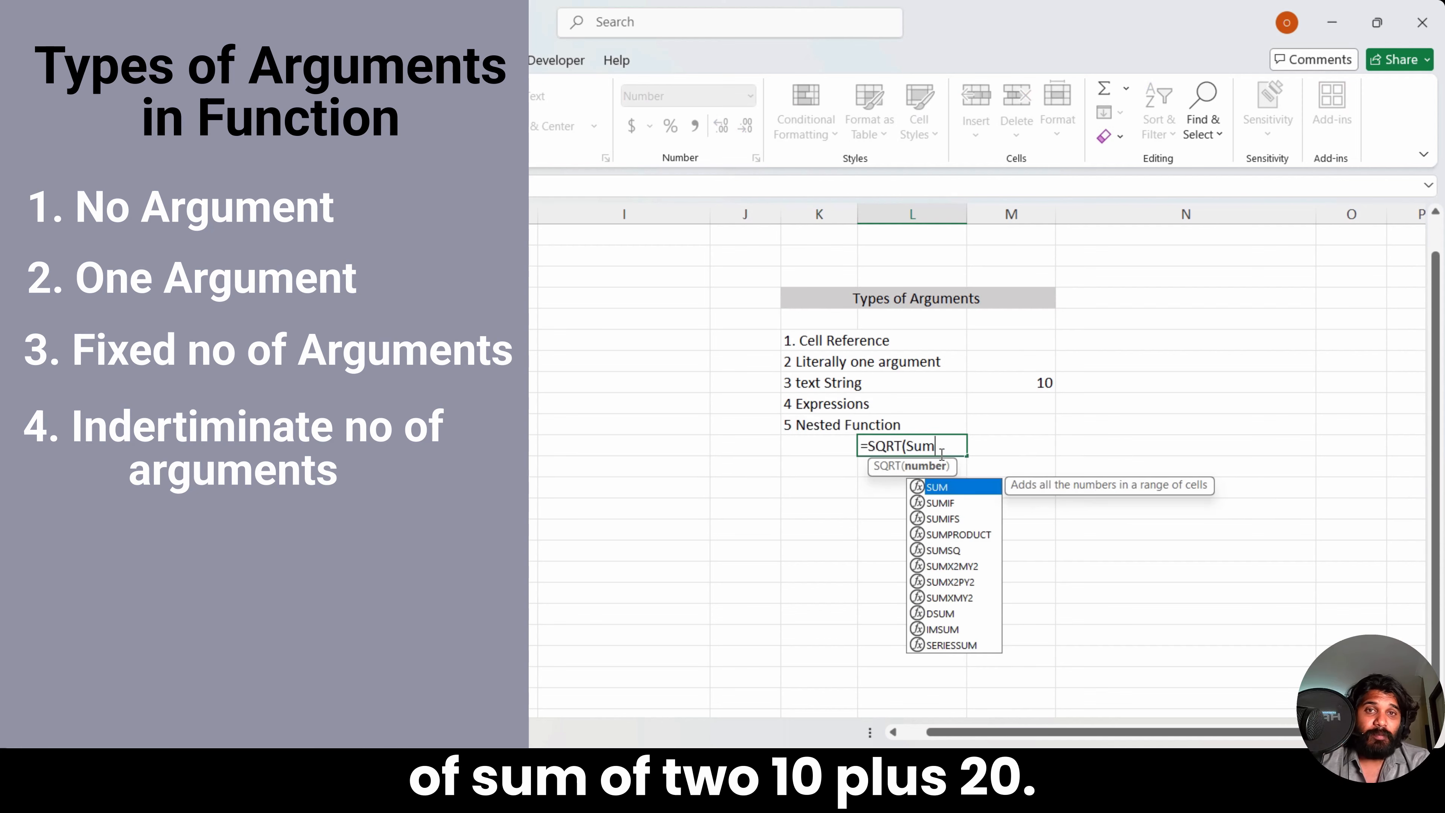
{"action": "type", "text": "(10+20"}
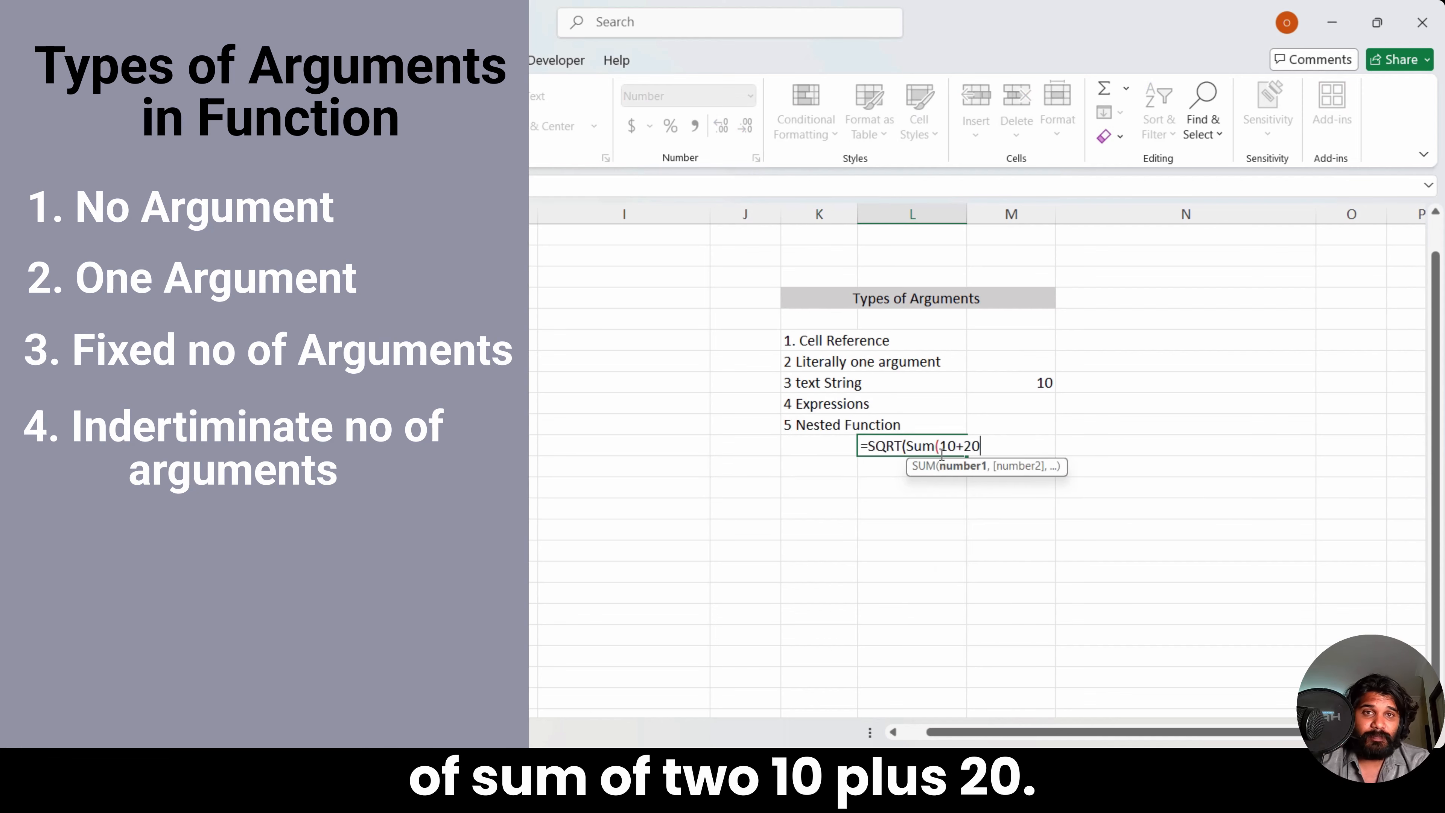
{"action": "key", "text": "BackSpace"}
{"action": "key", "text": "BackSpace"}
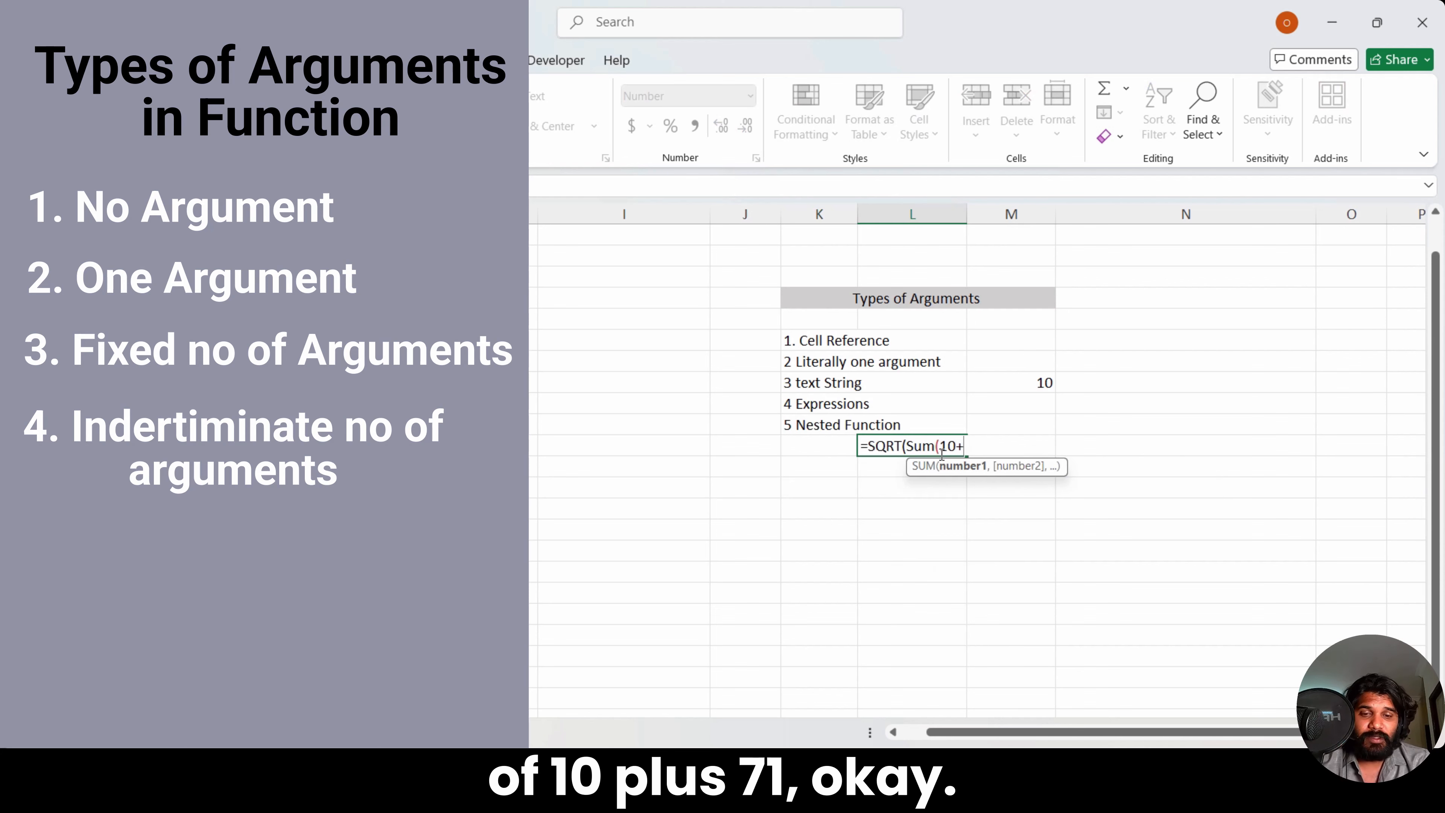
{"action": "type", "text": "71)"}
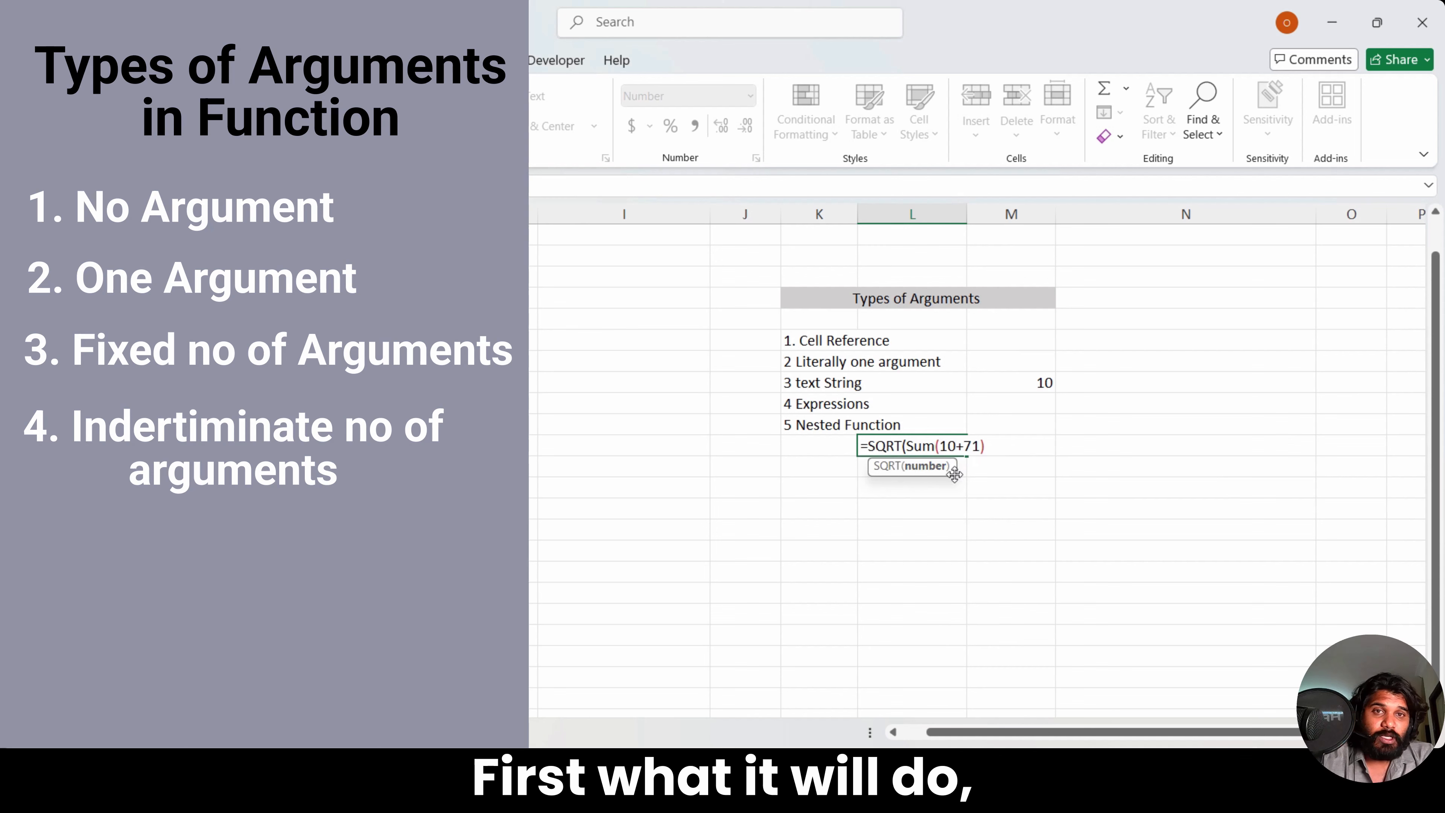
{"action": "type", "text": ")"}
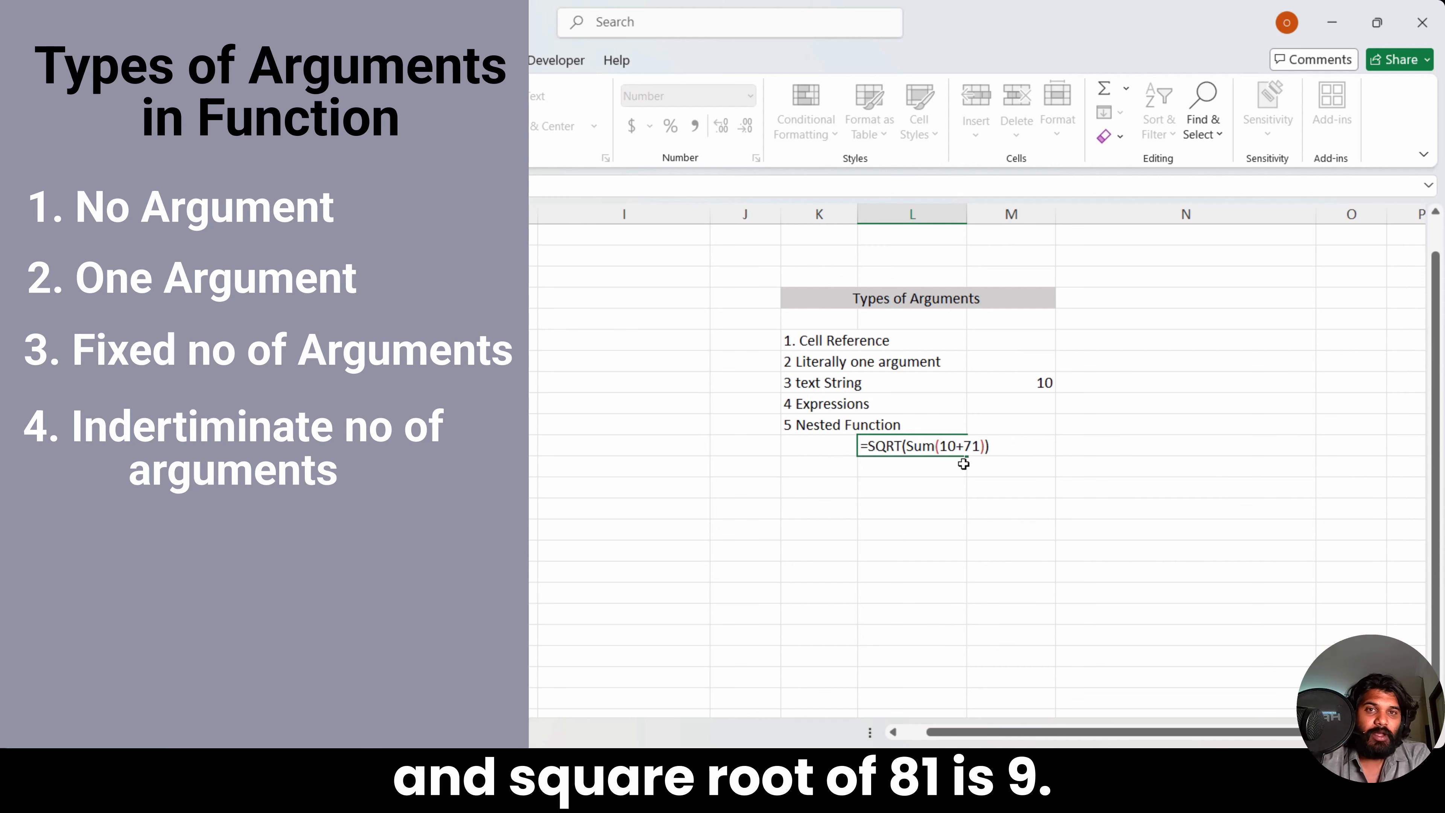
{"action": "key", "text": "Return"}
{"action": "key", "text": "Up"}
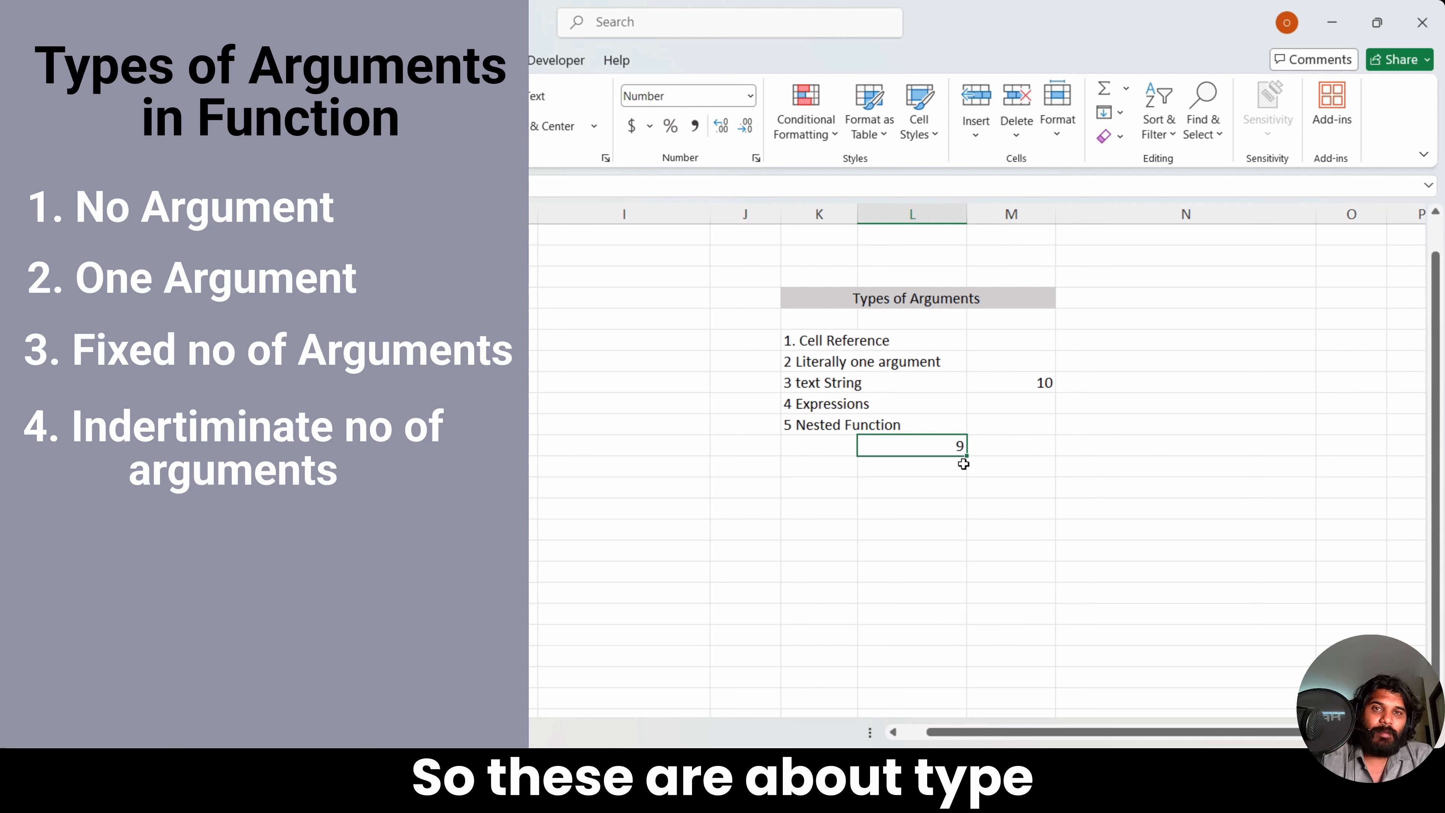
Step: Clear the argument list and its examples from K7:M12, leaving the heading in place
{"action": "key", "text": "Up"}
{"action": "key", "text": "Up"}
{"action": "key", "text": "Up"}
{"action": "key", "text": "Left"}
{"action": "key", "text": "Left"}
{"action": "key", "text": "Right"}
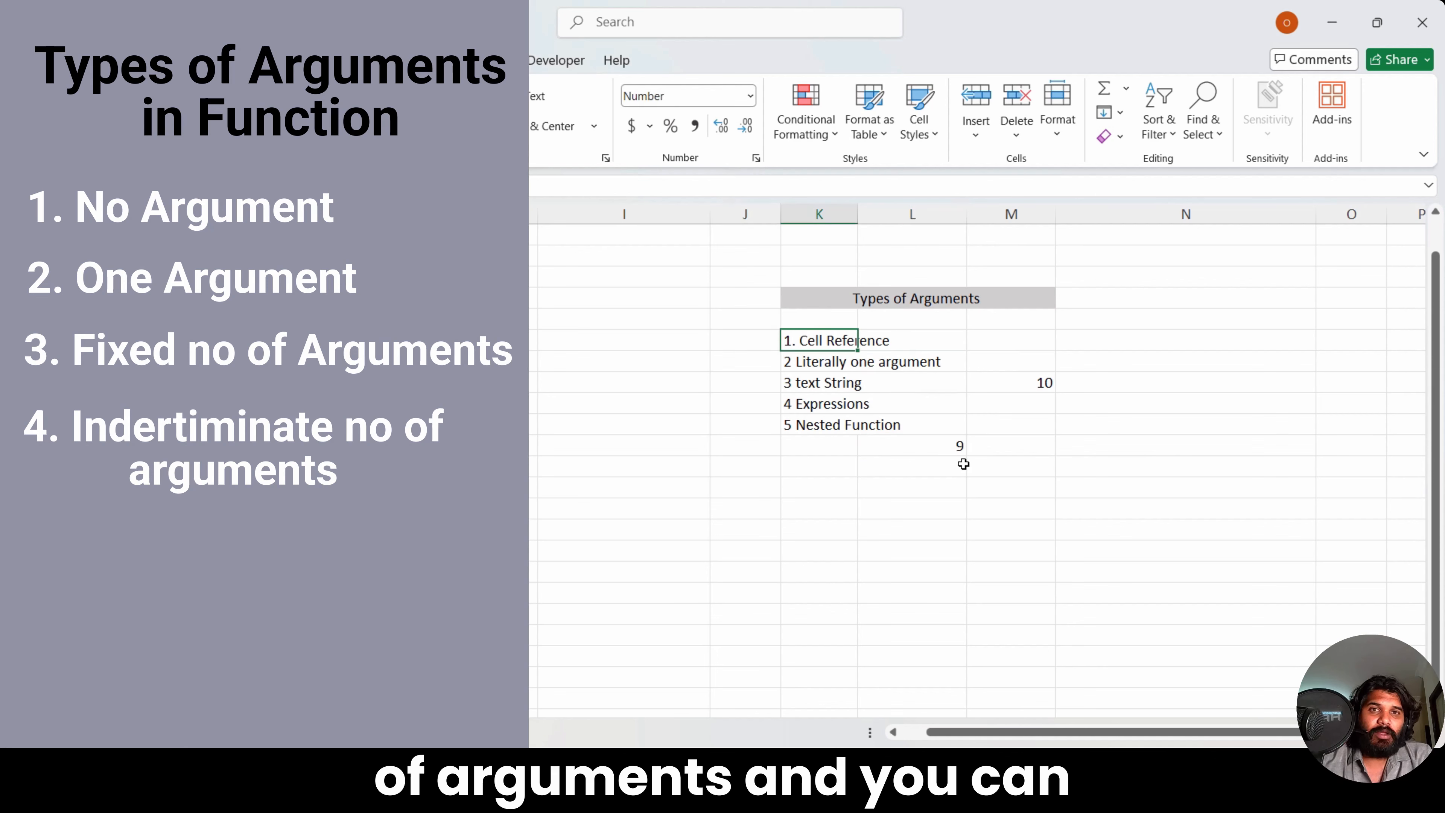
{"action": "key", "text": "shift+Down"}
{"action": "key", "text": "shift+Right"}
{"action": "key", "text": "shift+Right"}
{"action": "key", "text": "shift+Down"}
{"action": "key", "text": "shift+Down"}
{"action": "key", "text": "shift+Down"}
{"action": "key", "text": "shift+Down"}
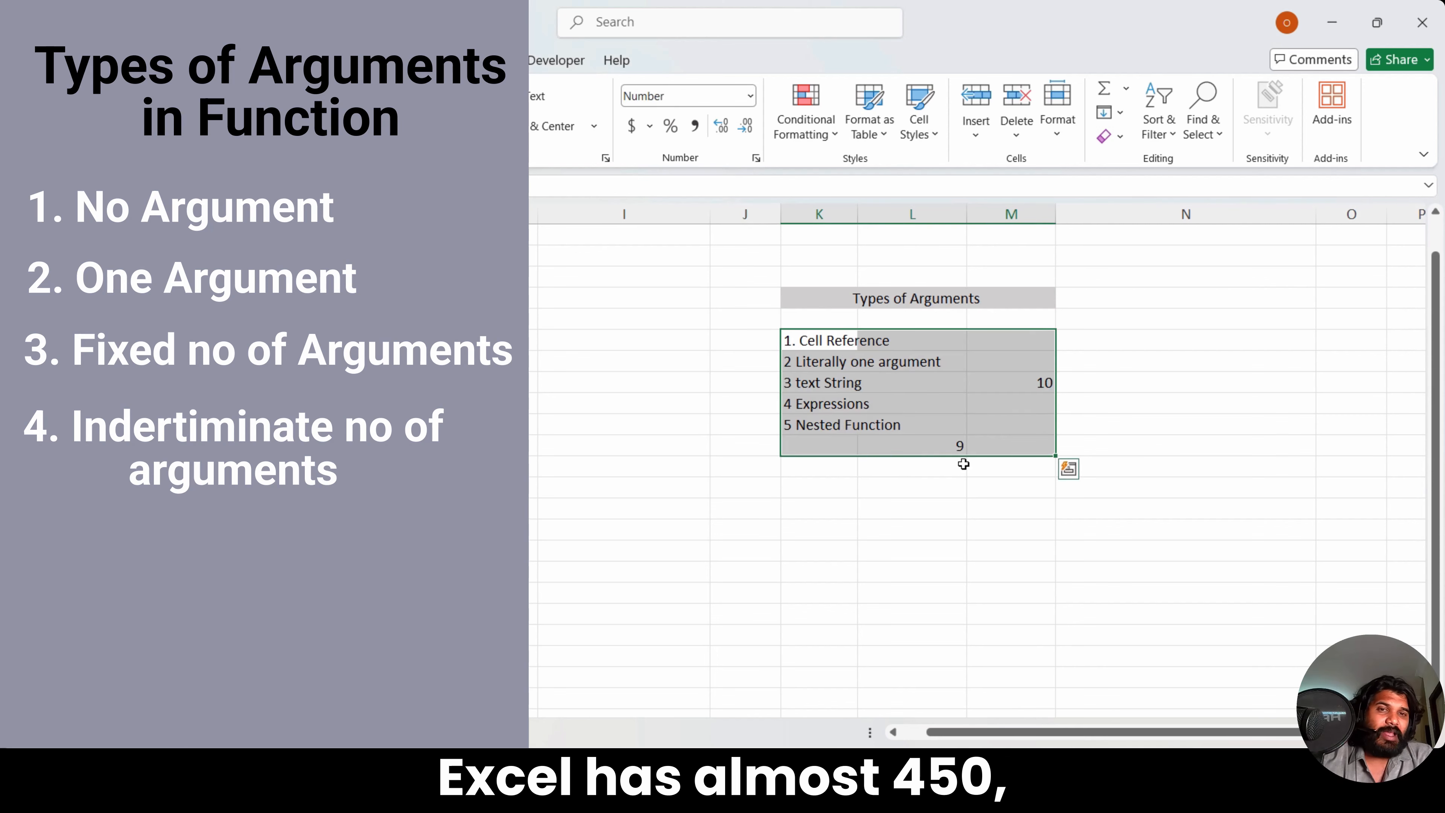
{"action": "key", "text": "Delete"}
Step: Enter 450 in K8 and the note "10-15 functions" in K9
{"action": "key", "text": "Down"}
{"action": "type", "text": "450"}
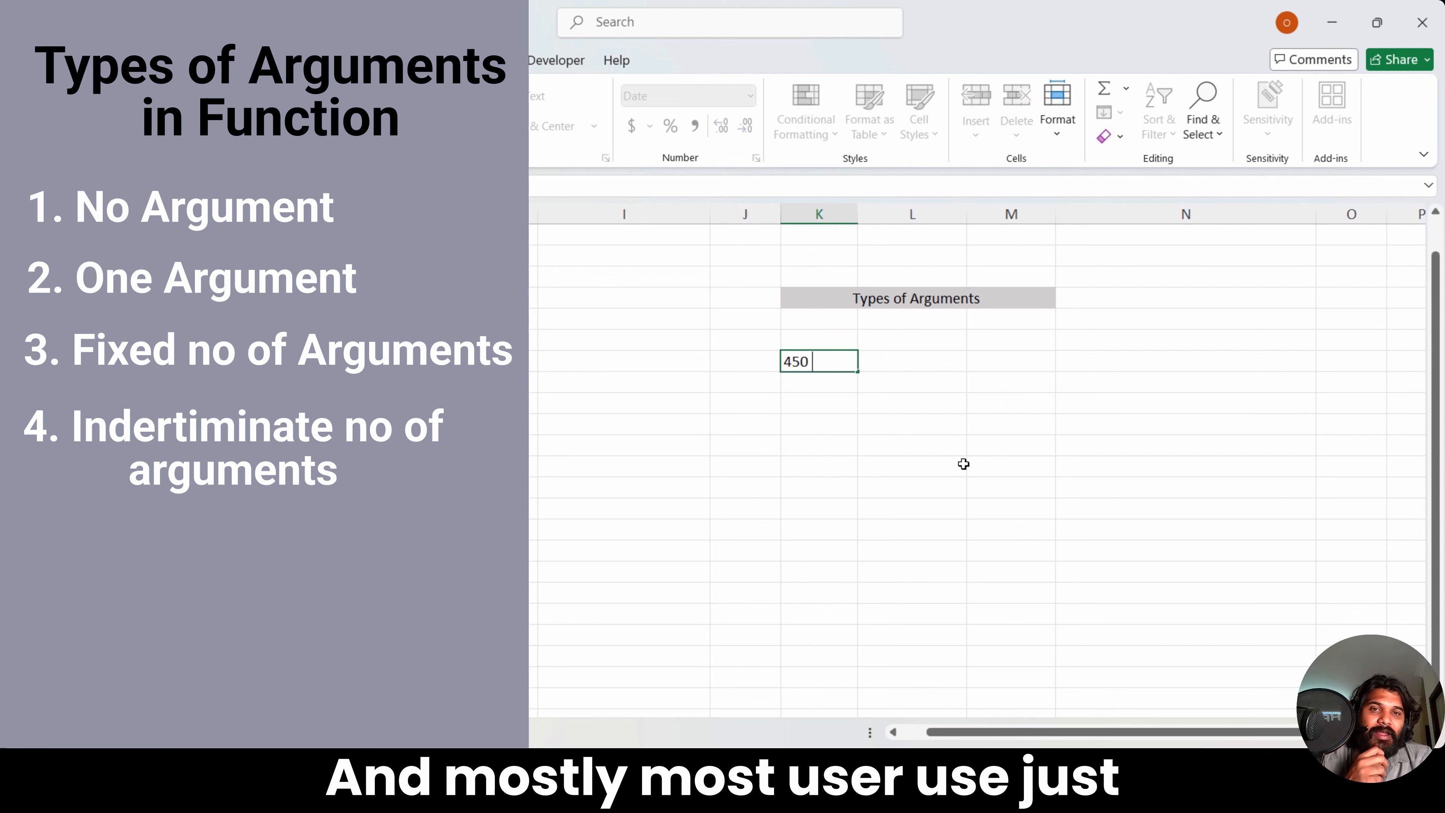
{"action": "key", "text": "Return"}
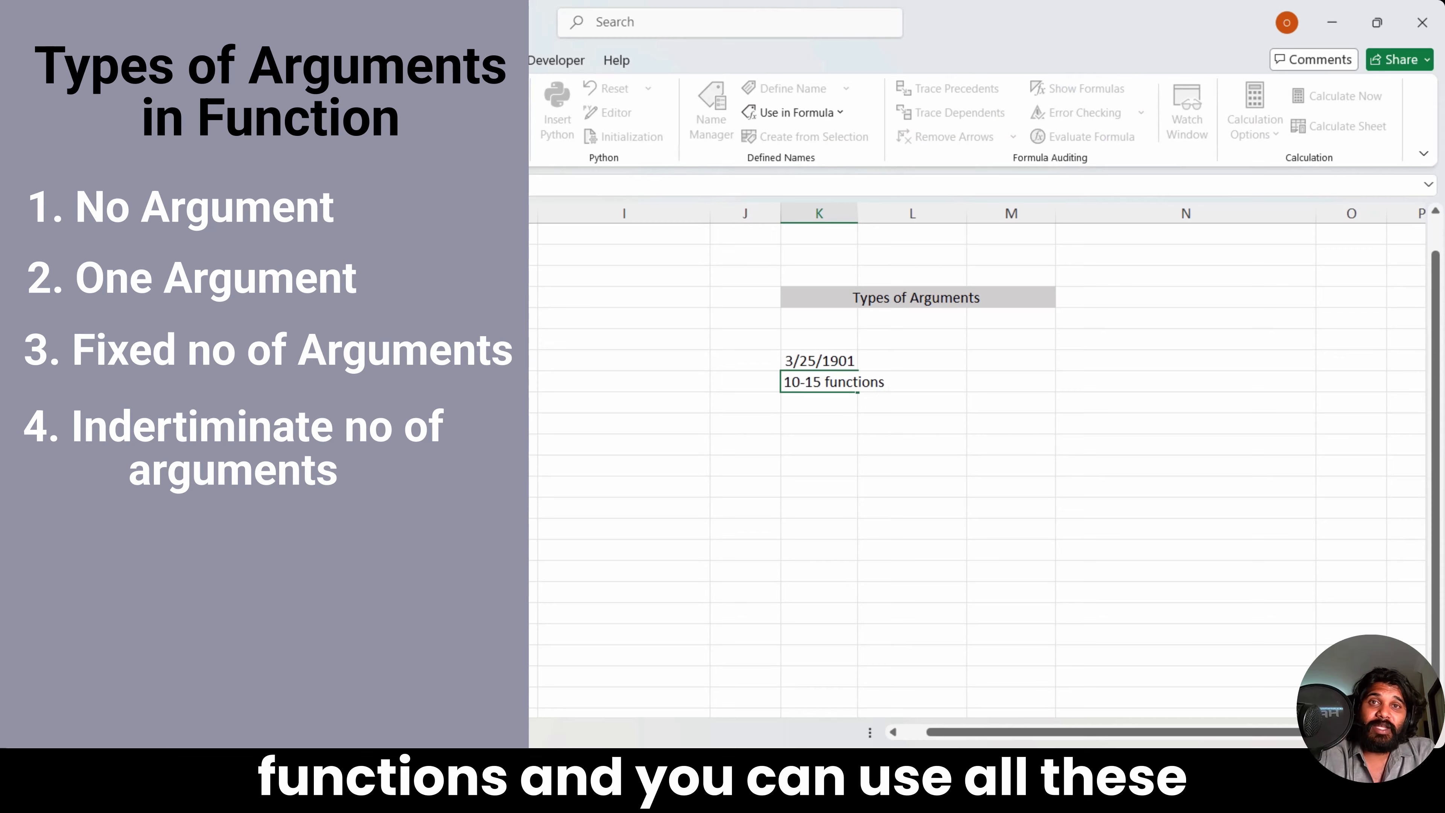
Step: Clear the heading text and the notes from J4:M11, keeping the heading row's grey fill
{"action": "left_click_drag", "start_coordinate": [756, 278], "coordinate": [967, 424]}
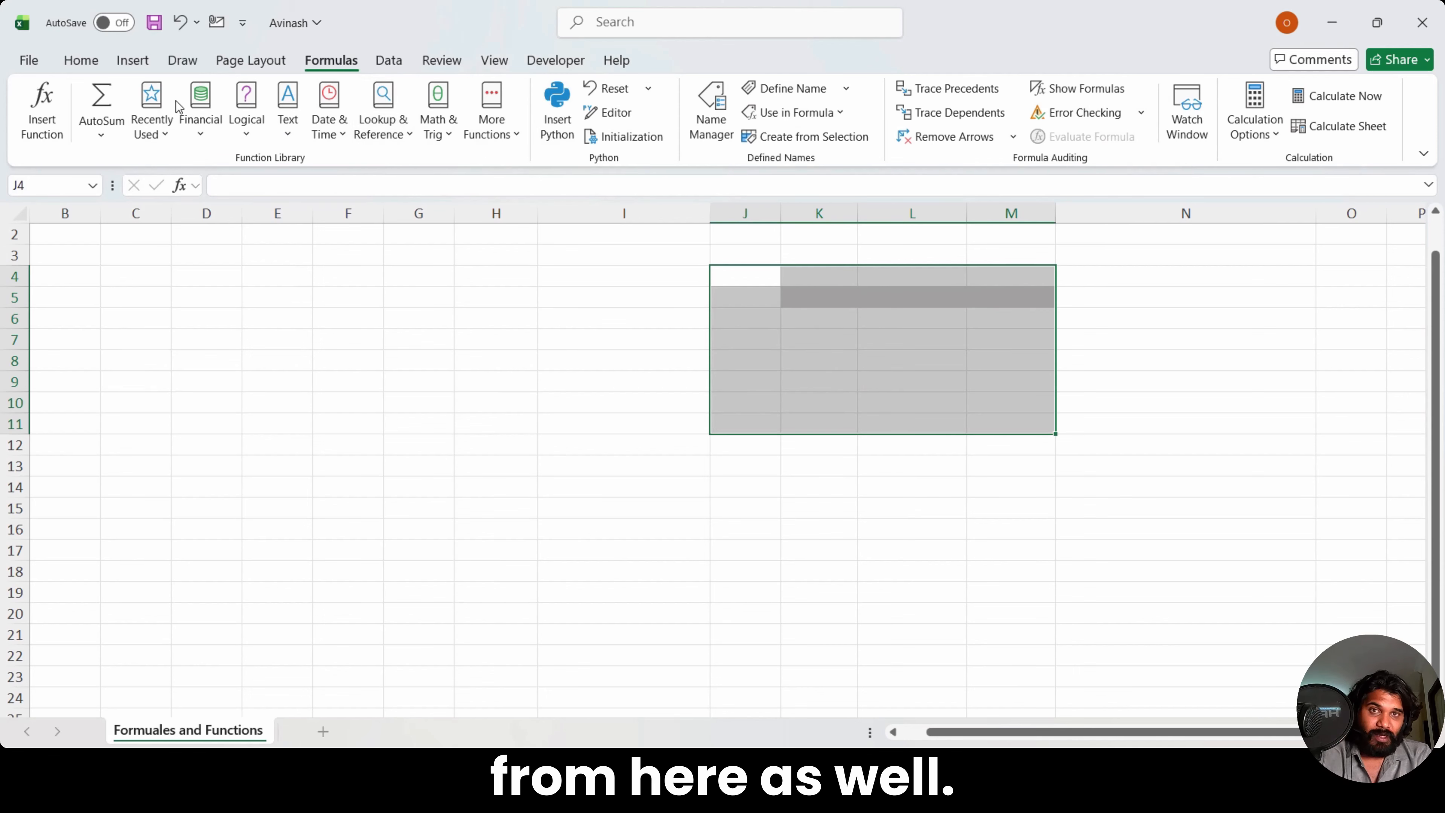
{"action": "left_click", "coordinate": [133, 60]}
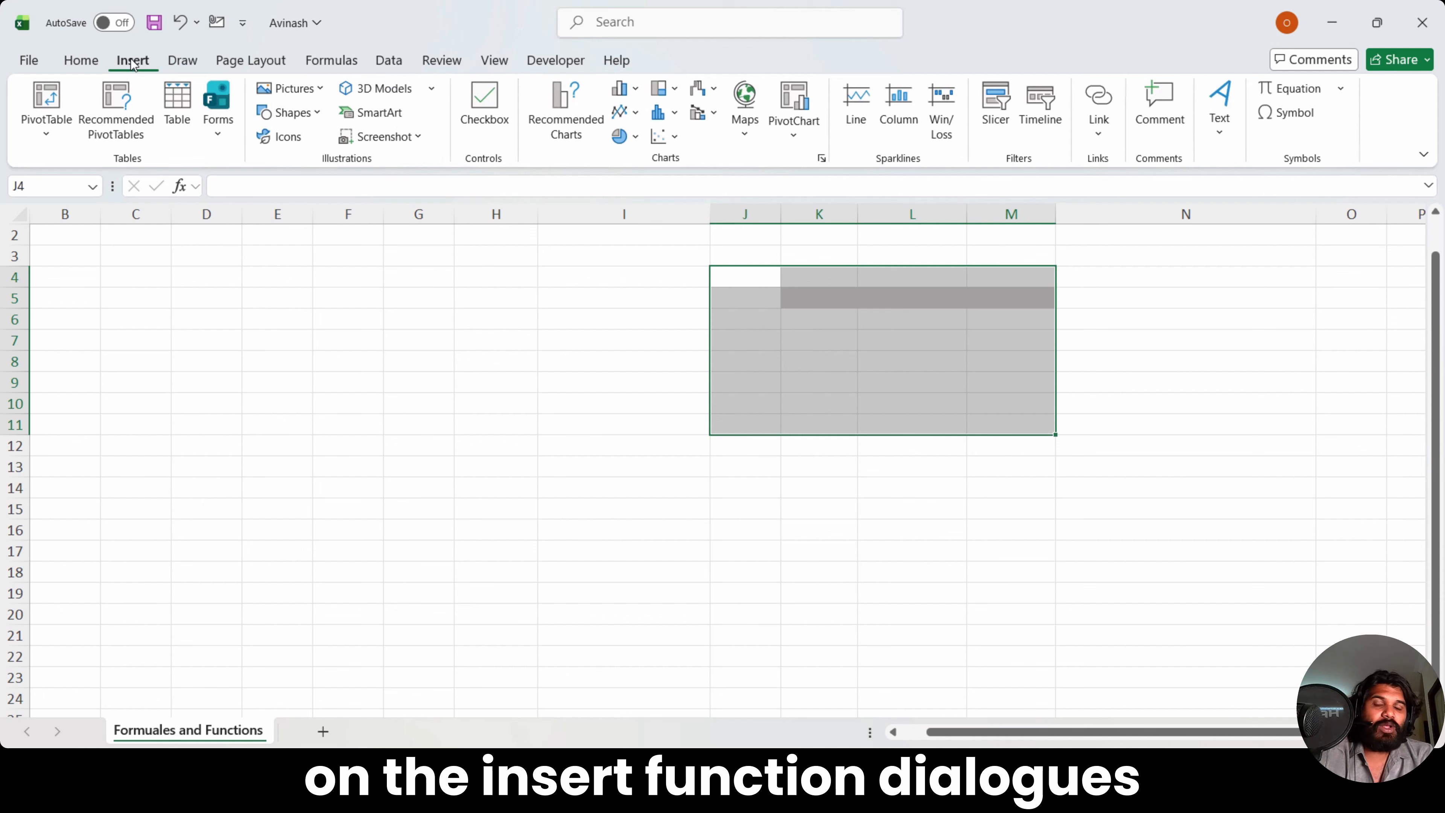
{"action": "left_click", "coordinate": [324, 63]}
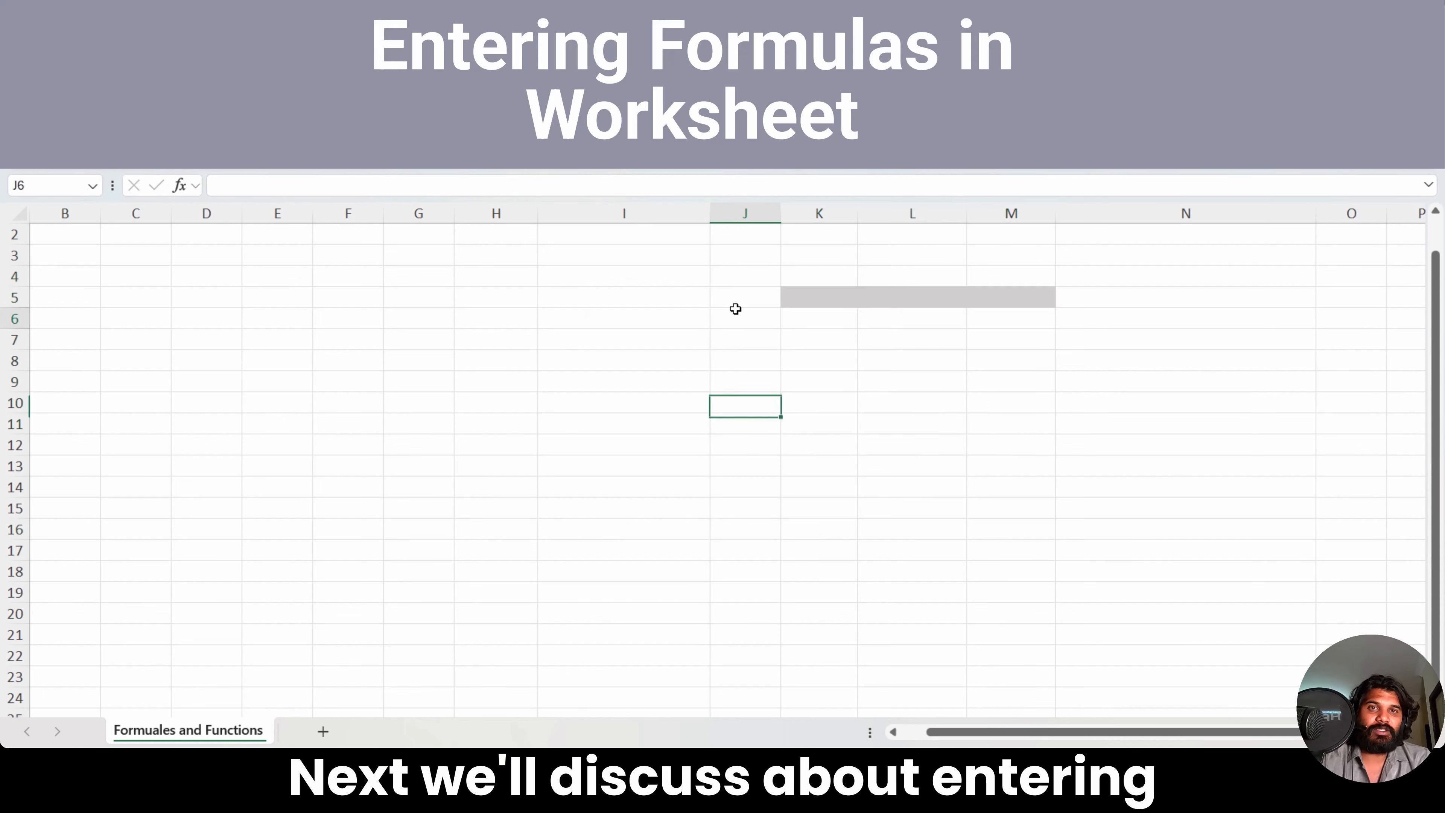
Step: Enter the heading "Entering Formulas in Worksheets" in the merged grey cell K5
{"action": "left_click", "coordinate": [826, 297]}
{"action": "type", "text": "Ebnte"}
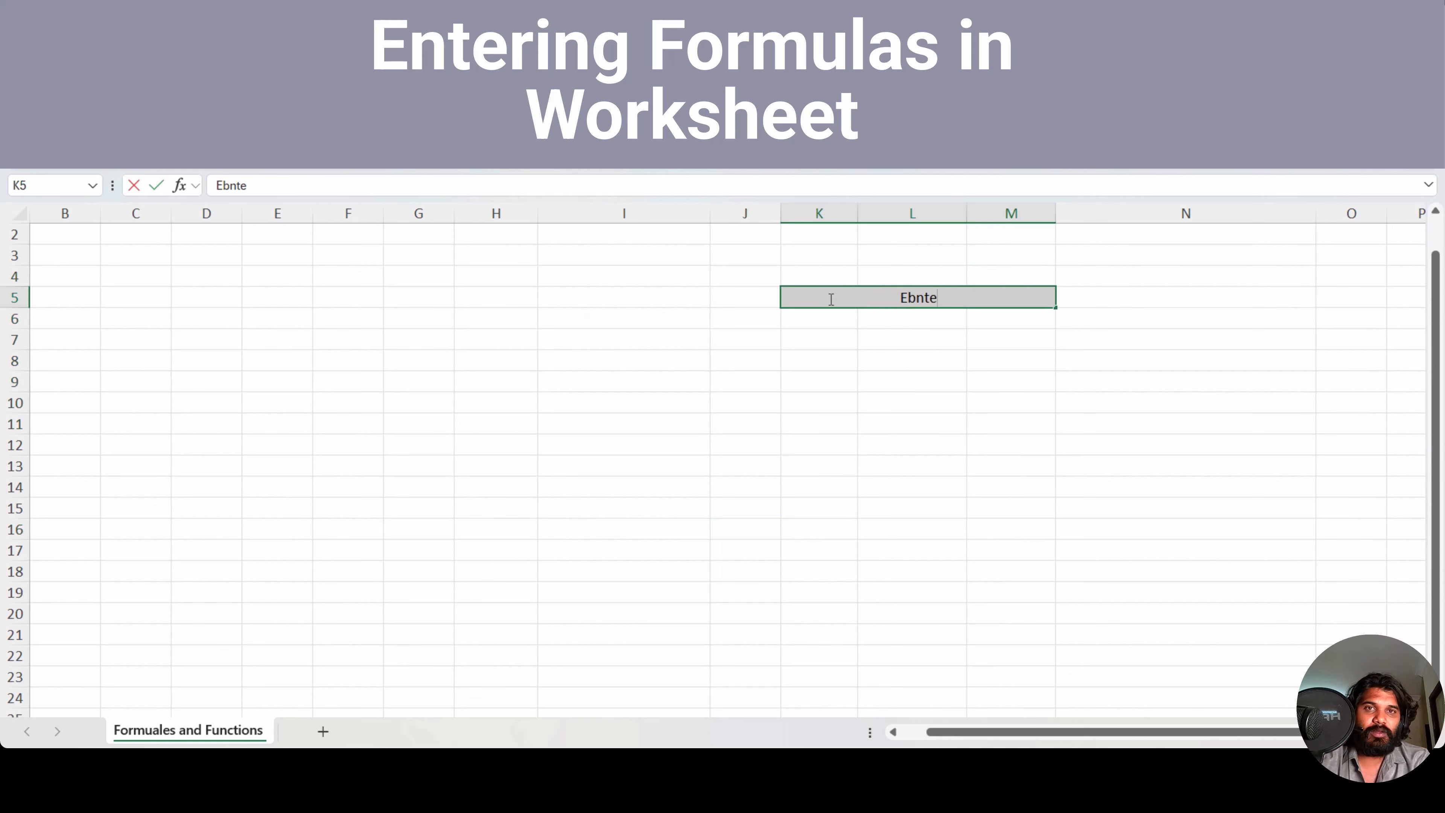
{"action": "key", "text": "BackSpace"}
{"action": "key", "text": "BackSpace"}
{"action": "key", "text": "BackSpace"}
{"action": "key", "text": "BackSpace"}
{"action": "type", "text": "ntering Formu"}
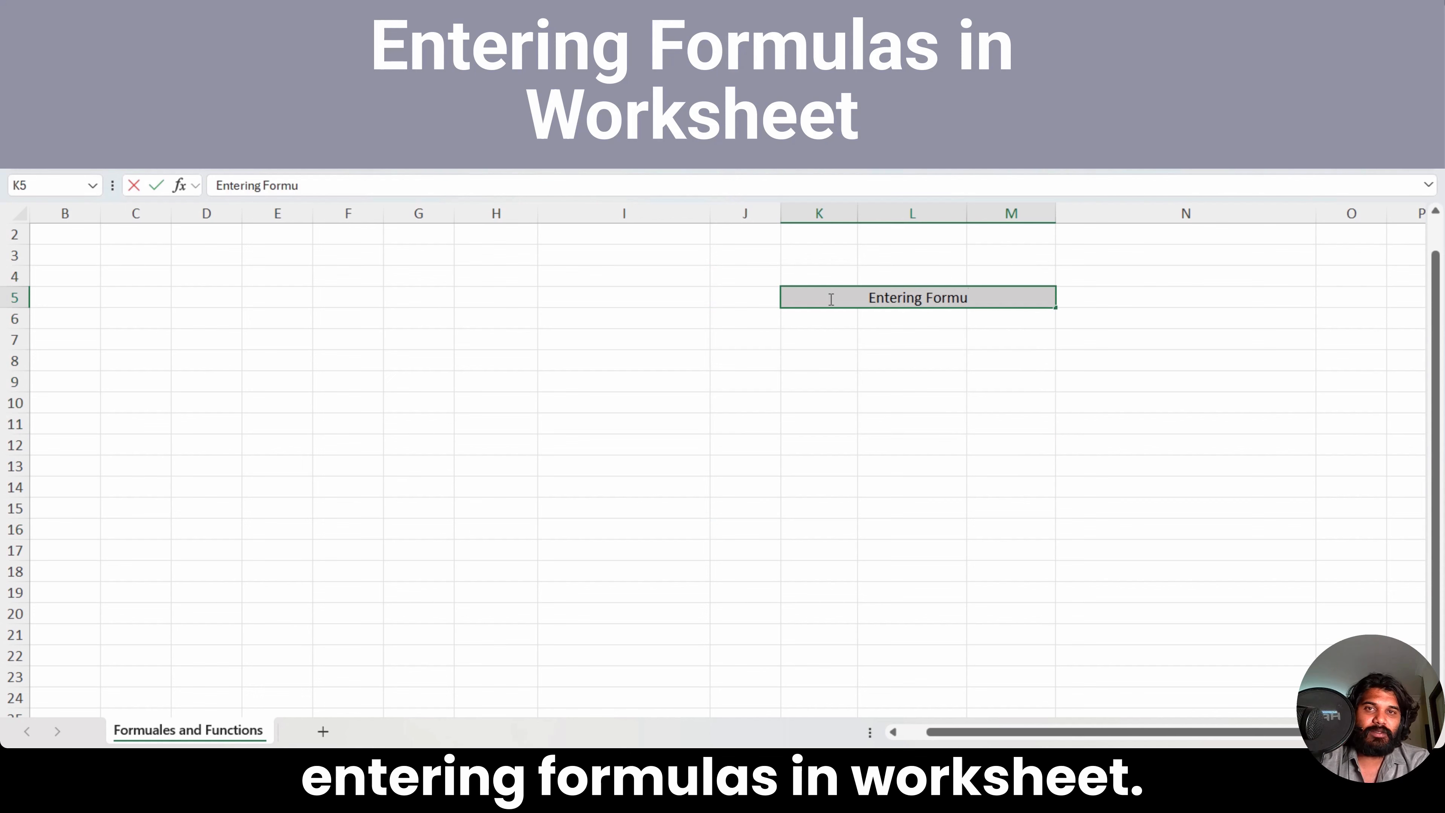
{"action": "type", "text": "las in Works"}
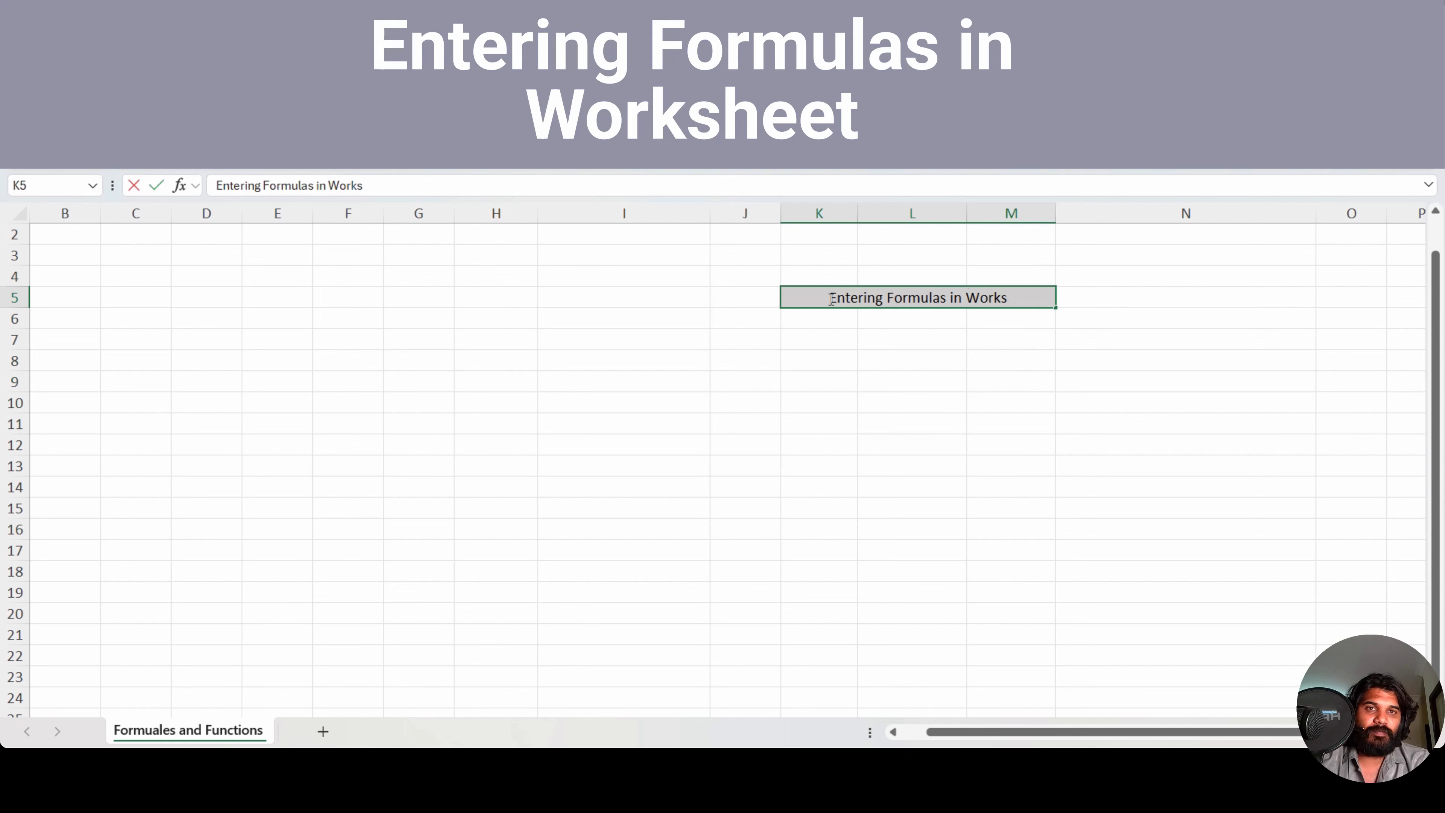
{"action": "type", "text": "heets"}
{"action": "left_click", "coordinate": [819, 399]}
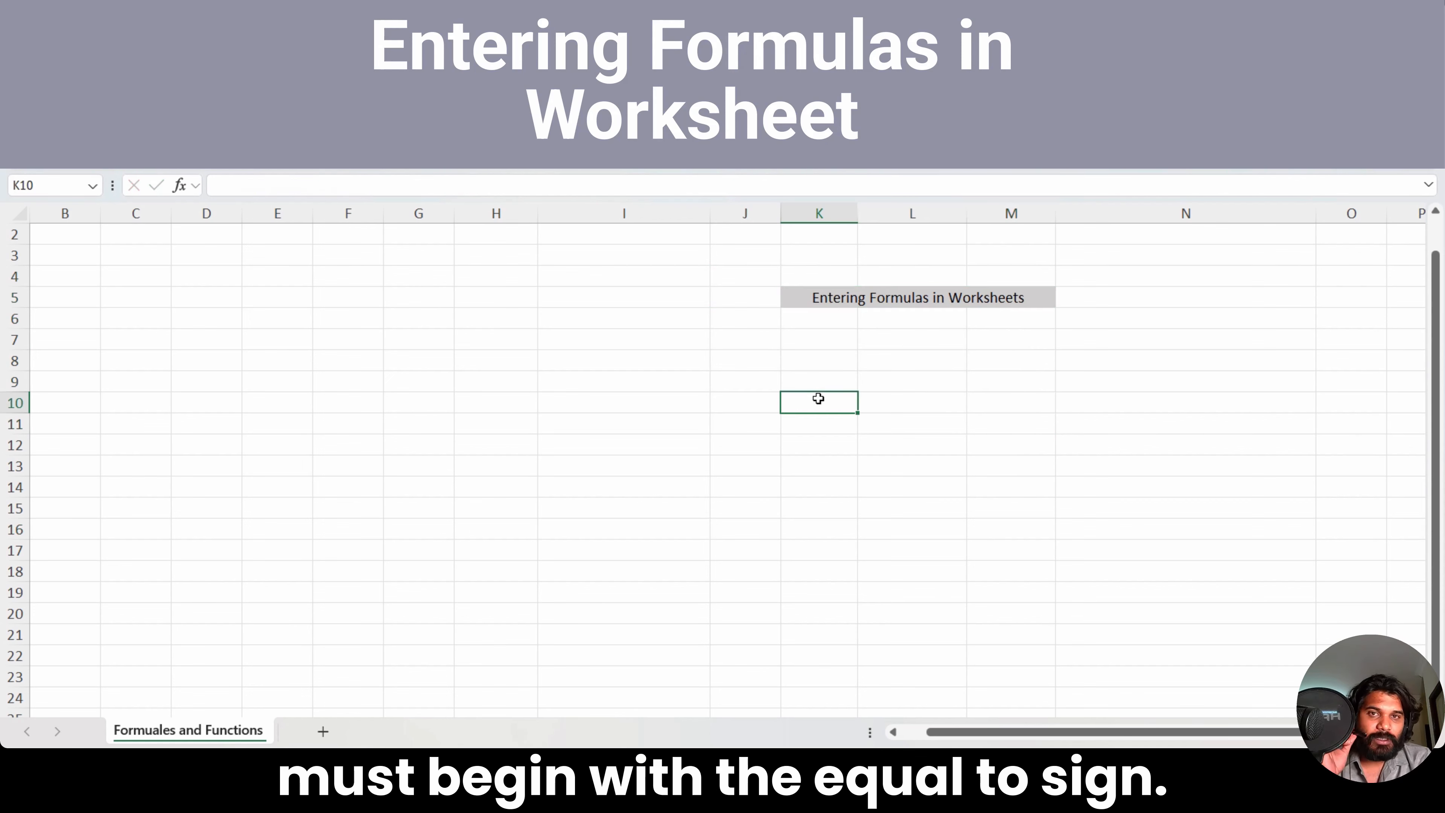
Step: Enter =AVERAGE(10,20) in K9 as the example of a manually written formula
{"action": "left_click", "coordinate": [822, 375]}
{"action": "type", "text": "="}
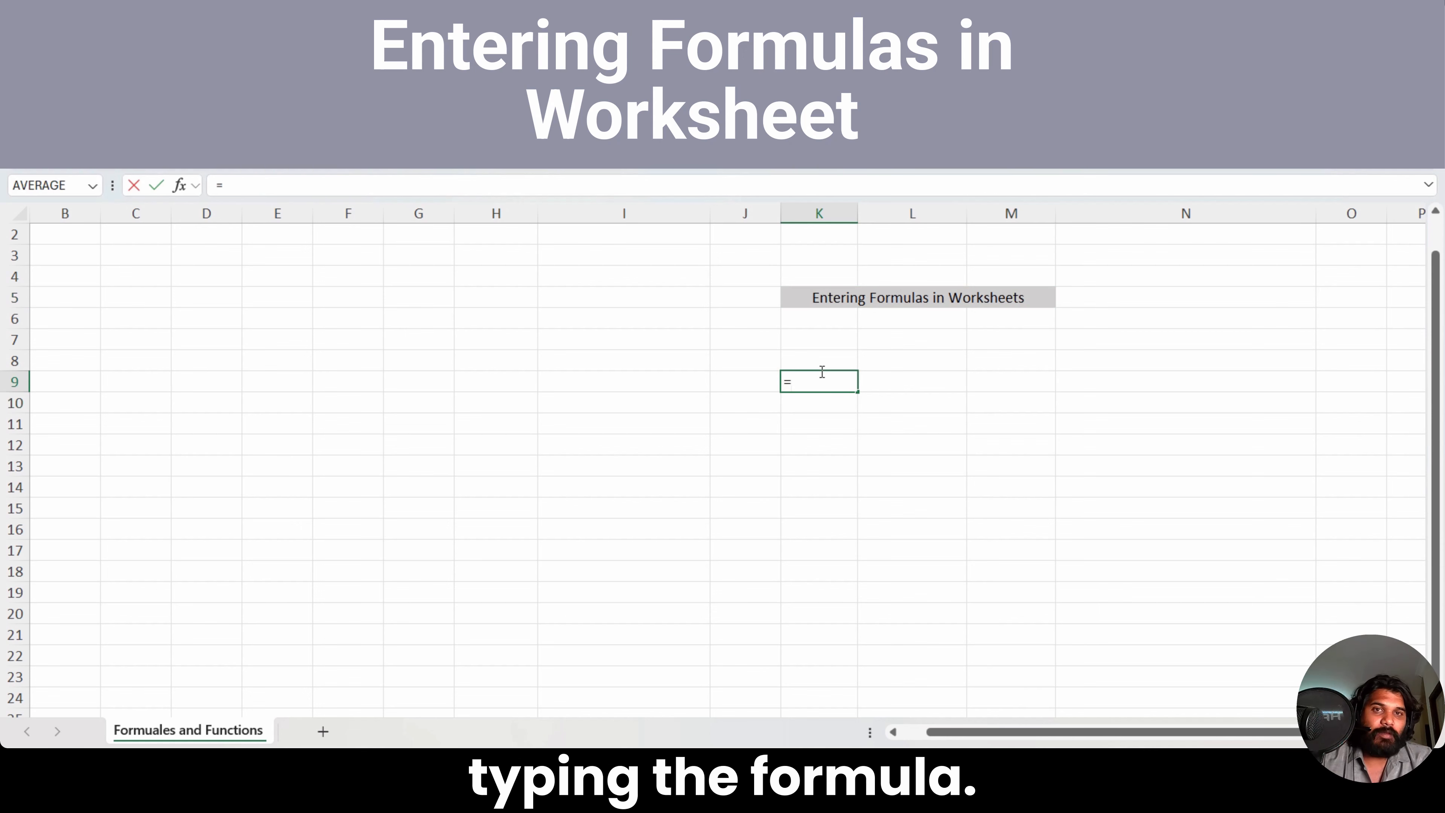
{"action": "type", "text": "average"}
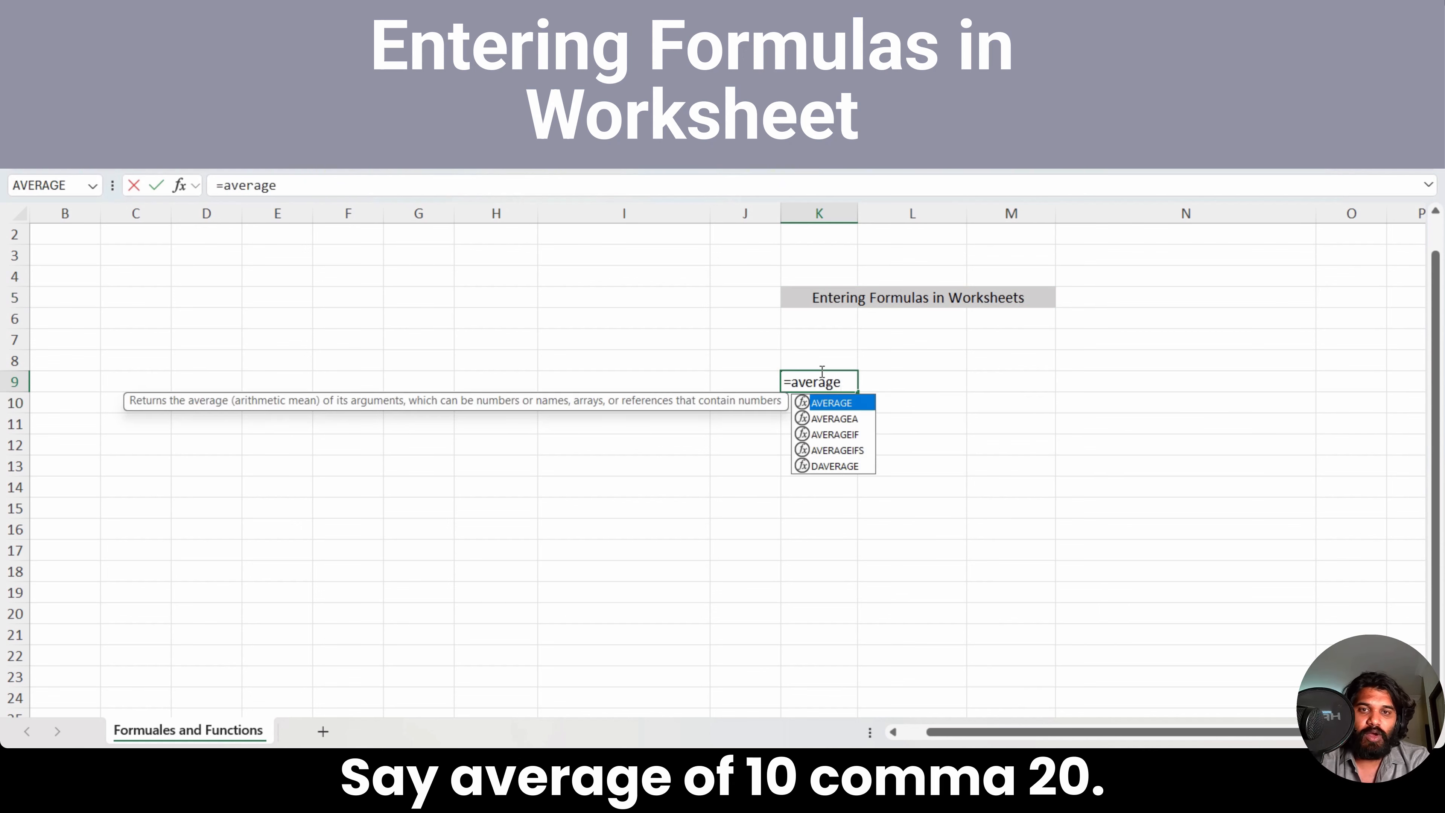
{"action": "type", "text": "(10,20)"}
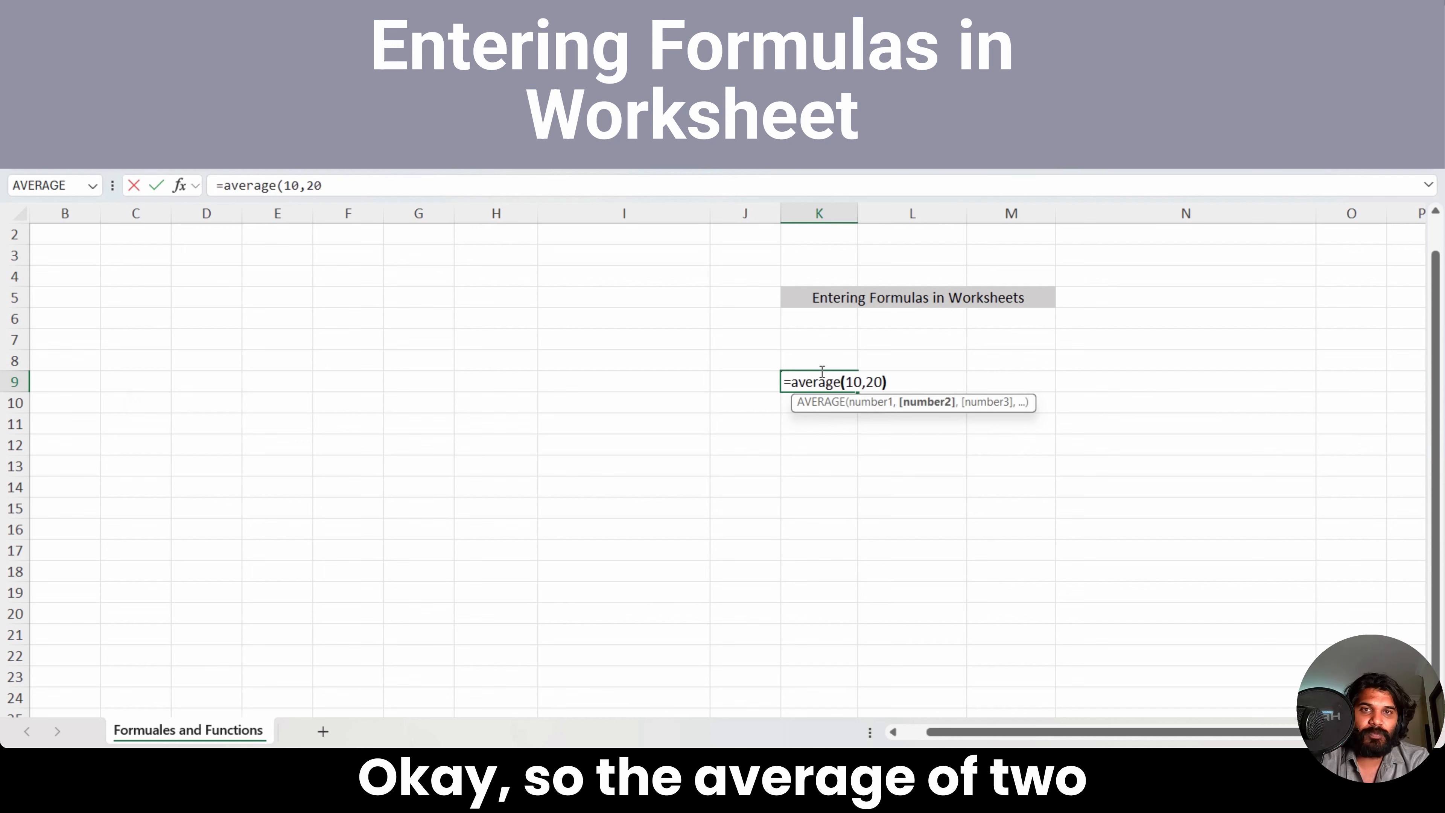
{"action": "key", "text": "Return"}
{"action": "left_click", "coordinate": [821, 373]}
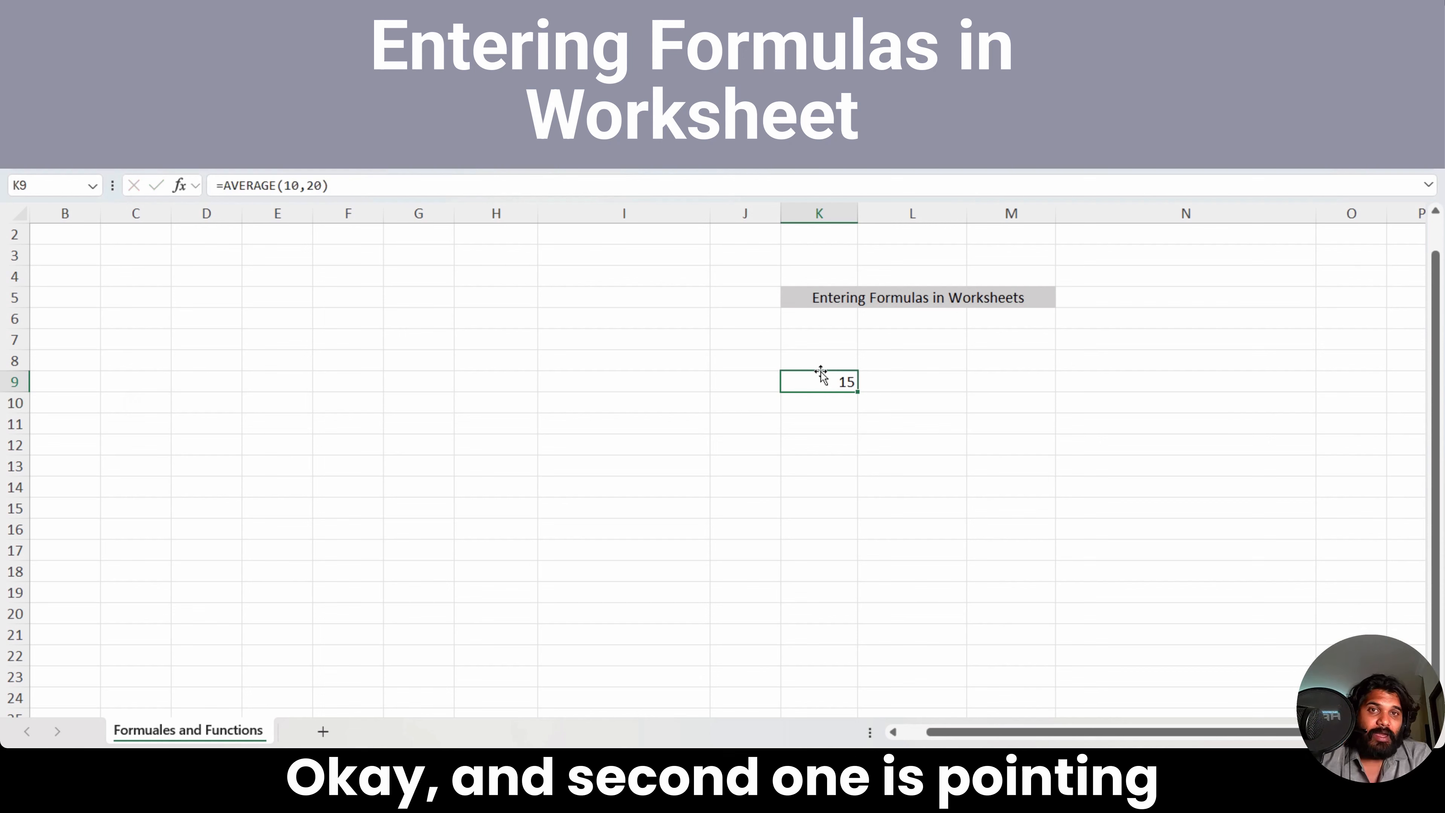
Step: Enter =K9*2 in L10, pointing to K9 for the cell reference
{"action": "key", "text": "Down"}
{"action": "key", "text": "Right"}
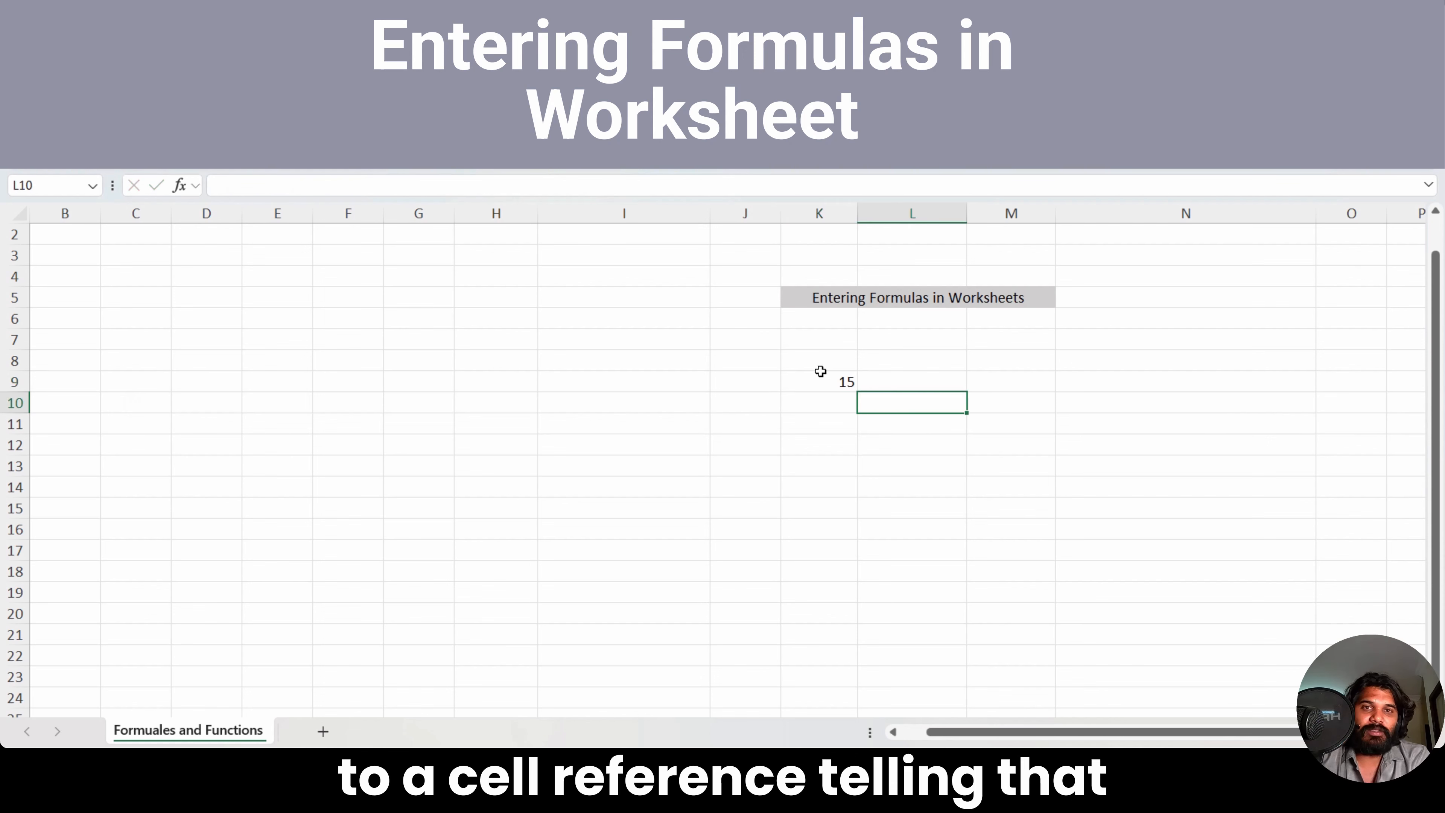
{"action": "type", "text": "="}
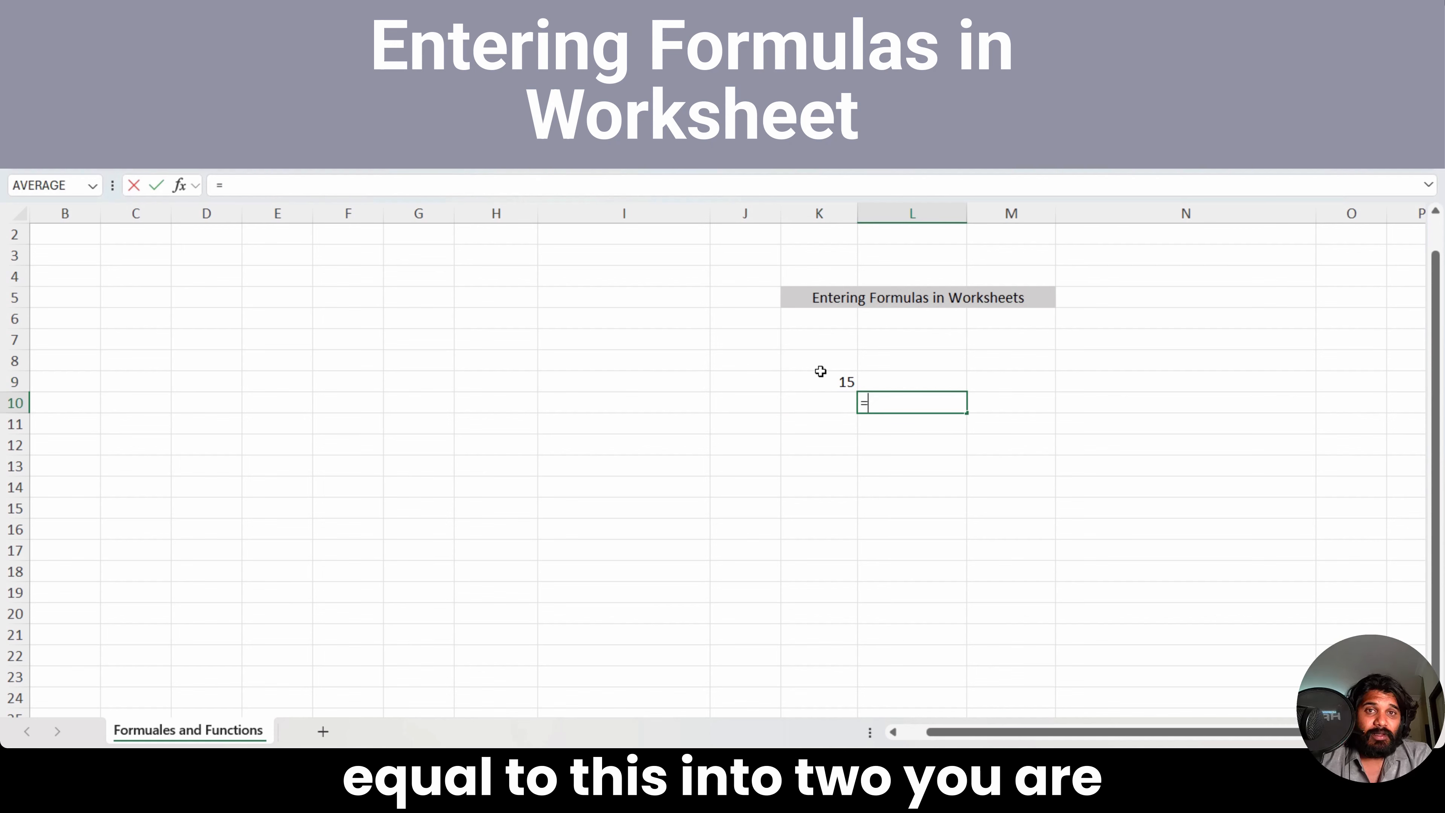
{"action": "left_click", "coordinate": [820, 371]}
{"action": "type", "text": "*2"}
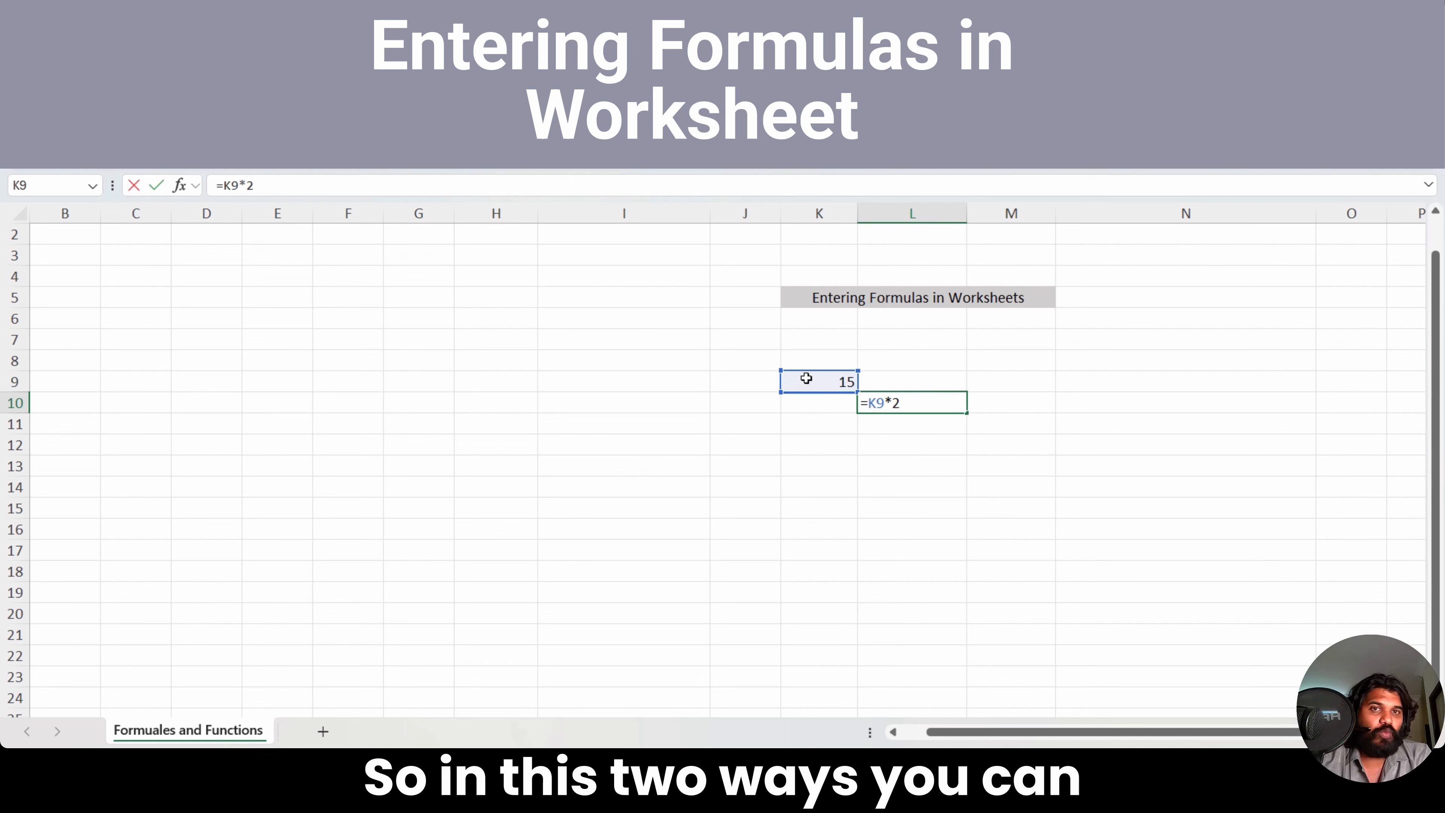
Step: Clear the example formulas from J8:L11 and enter the numbers 10 in K9 and 20 in L9
{"action": "left_click_drag", "start_coordinate": [740, 358], "coordinate": [932, 423]}
{"action": "key", "text": "Delete"}
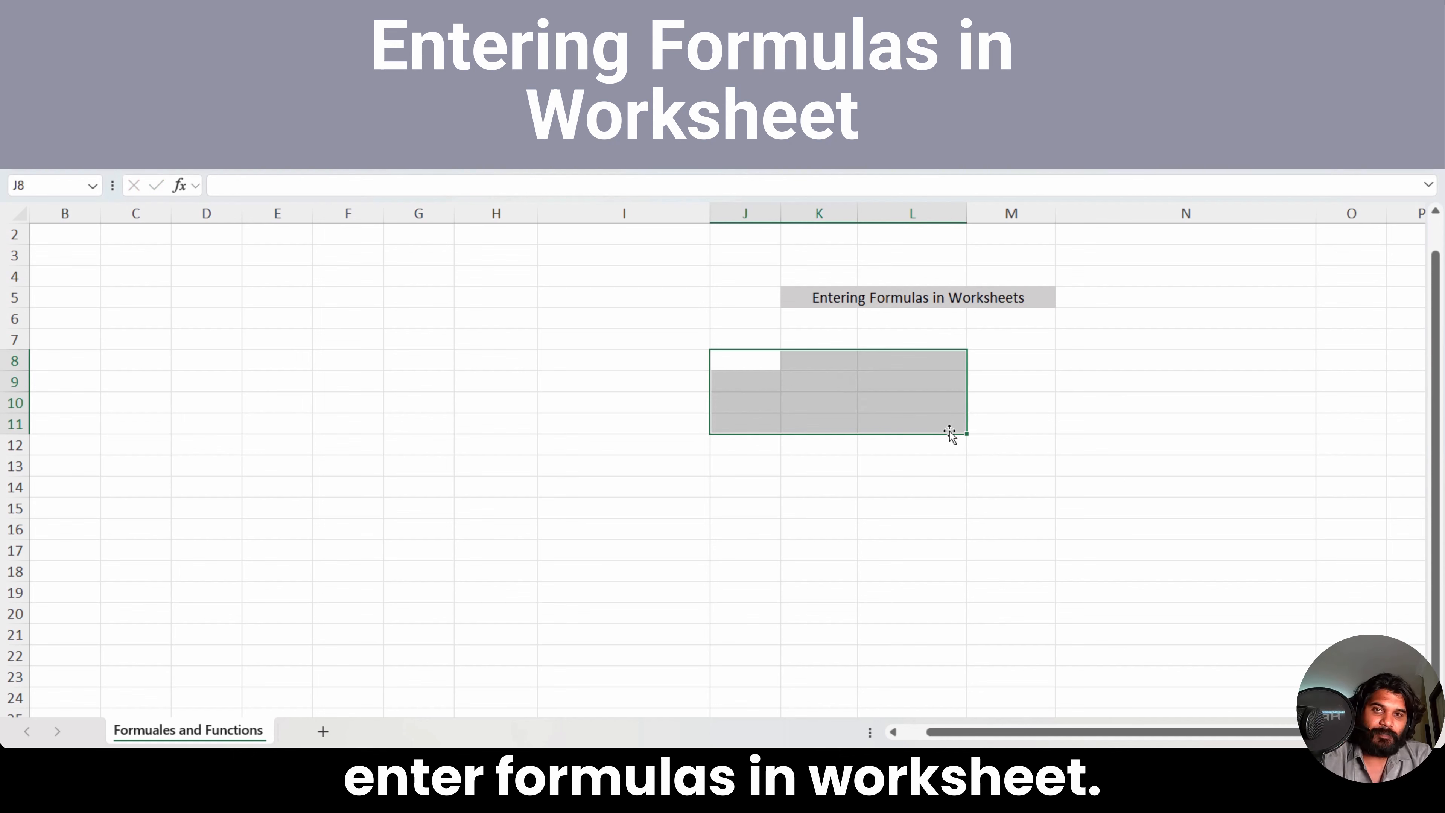
{"action": "key", "text": "Down"}
{"action": "key", "text": "Right"}
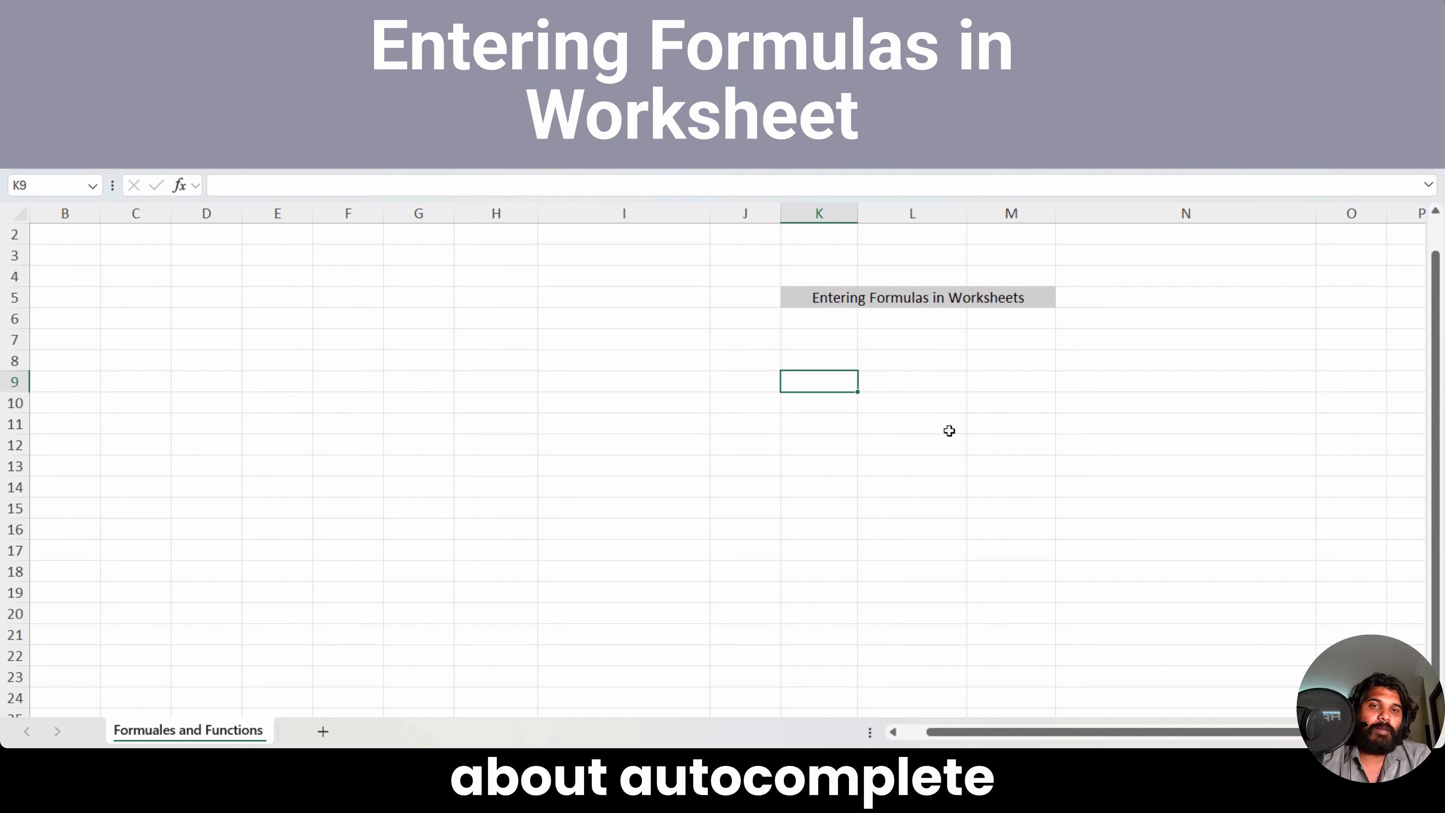
{"action": "type", "text": "10"}
{"action": "key", "text": "ctrl+Return"}
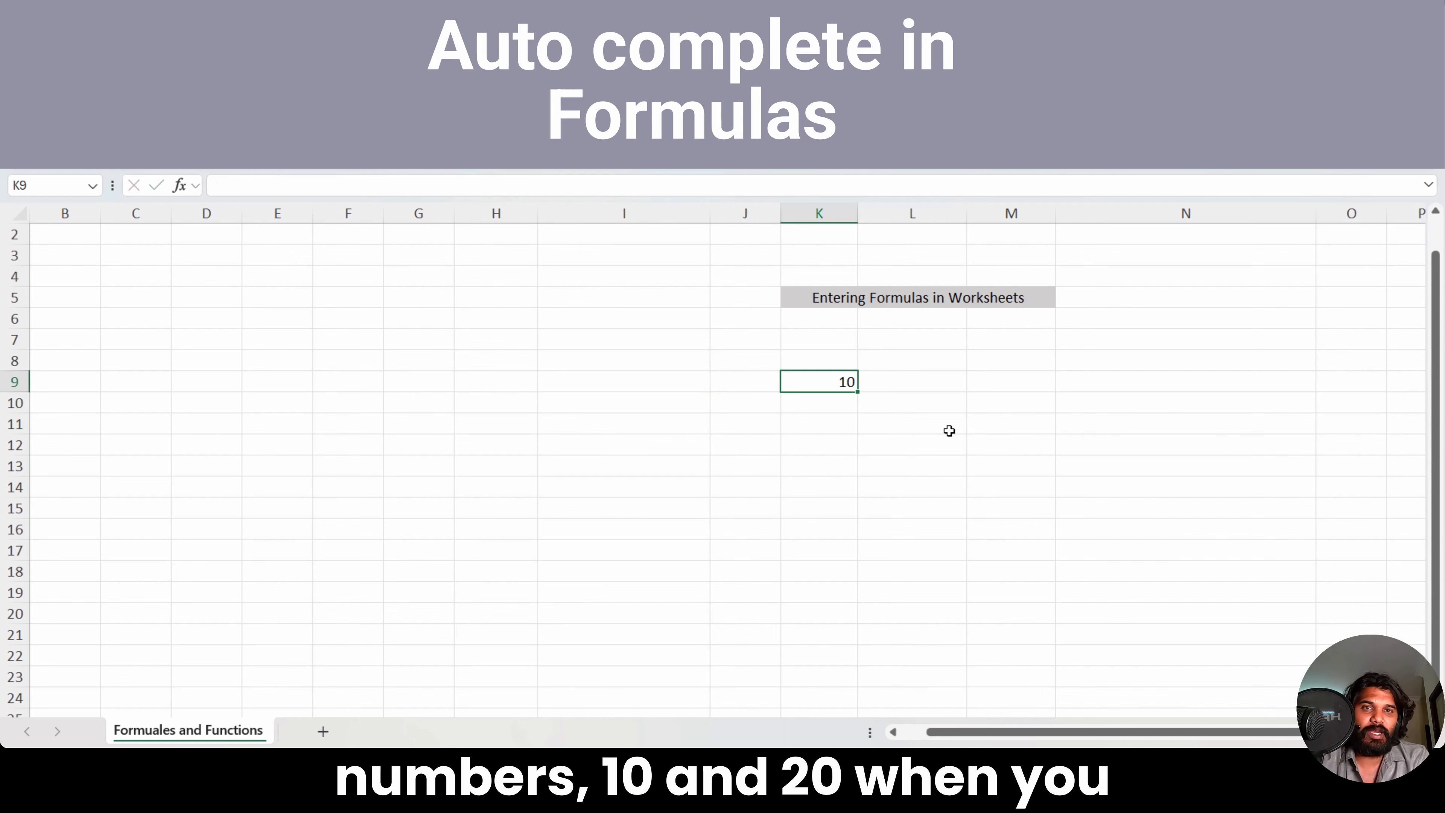
{"action": "key", "text": "Tab"}
{"action": "type", "text": "20"}
{"action": "key", "text": "Return"}
{"action": "type", "text": "=sunm"}
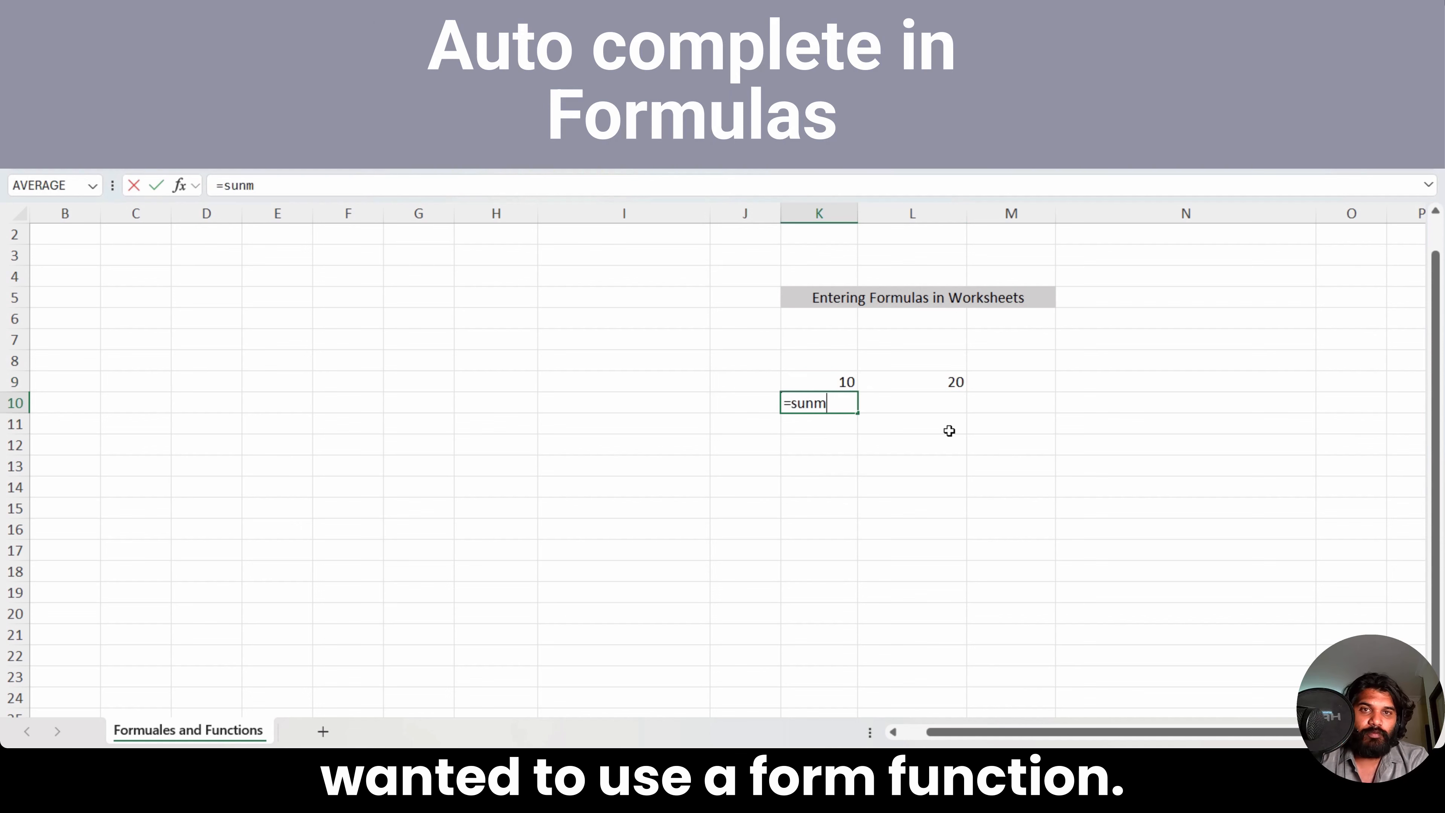
{"action": "key", "text": "BackSpace"}
{"action": "key", "text": "BackSpace"}
{"action": "key", "text": "BackSpace"}
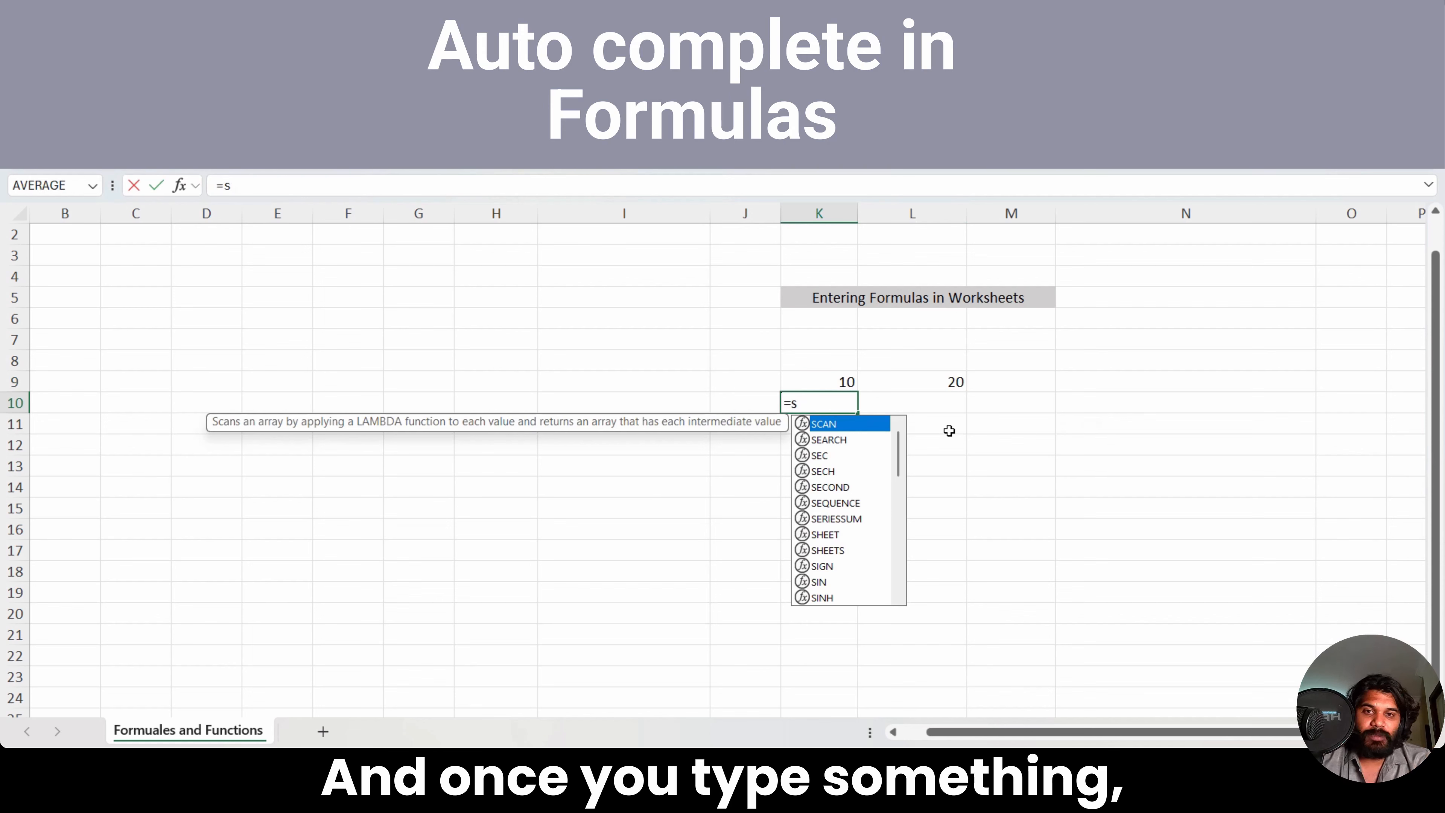
{"action": "type", "text": "u"}
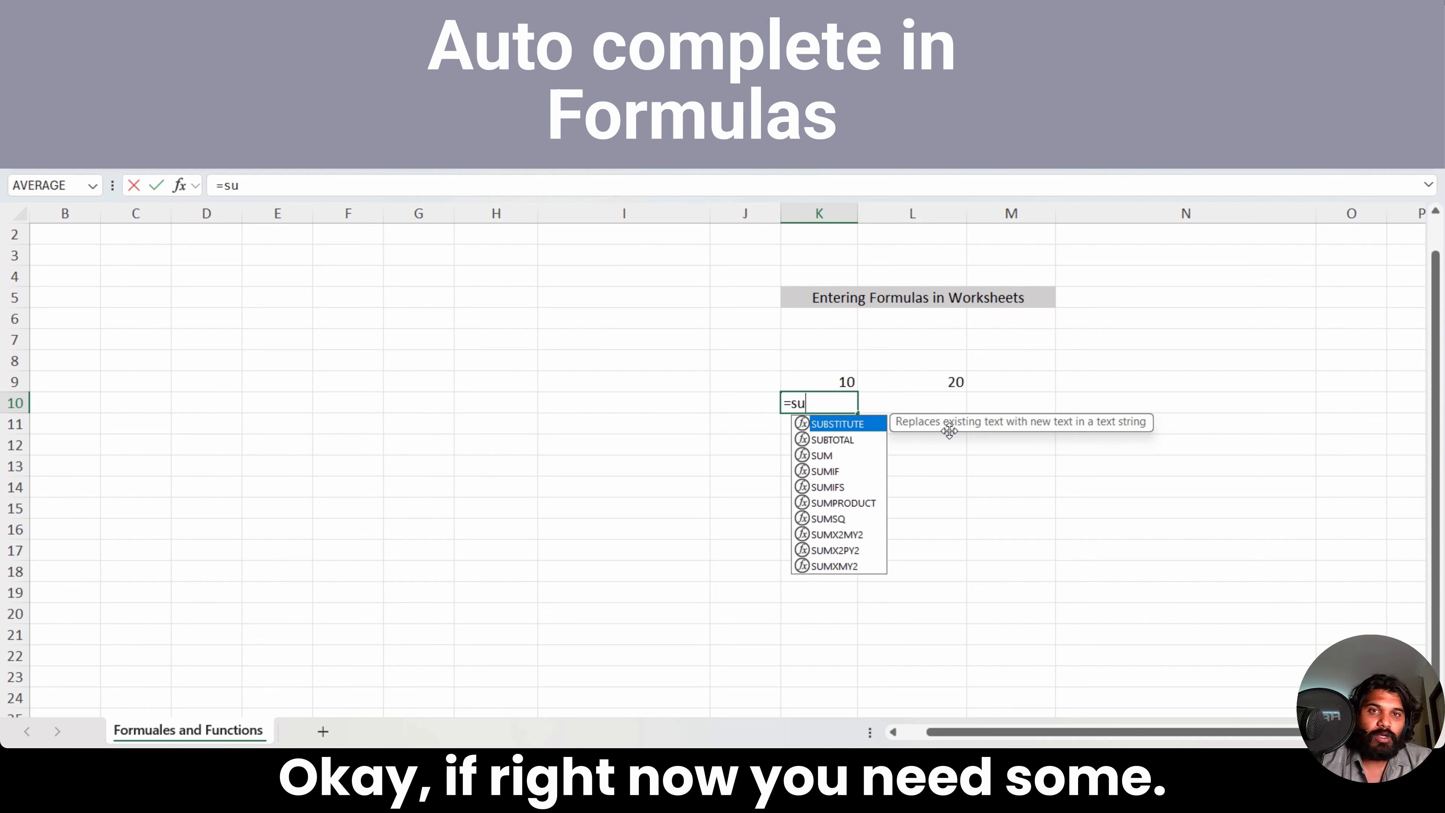
{"action": "key", "text": "Right"}
{"action": "key", "text": "Down"}
{"action": "key", "text": "Up"}
{"action": "key", "text": "Left"}
Step: Enter =SUM(K9:L9) in K10, accepting SUM from the autocomplete suggestions
{"action": "type", "text": "=s"}
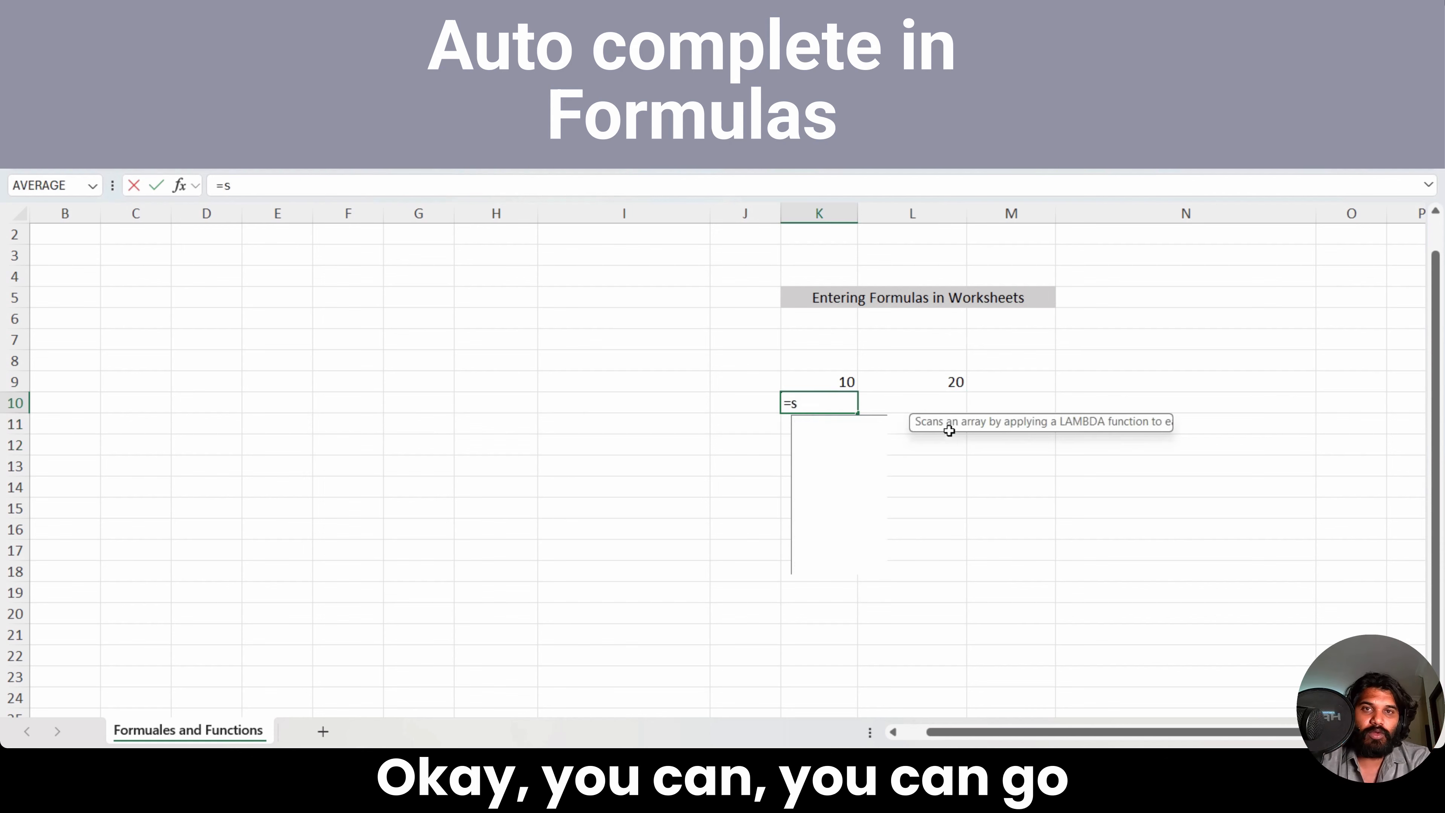
{"action": "type", "text": "u"}
{"action": "key", "text": "Down"}
{"action": "key", "text": "Down"}
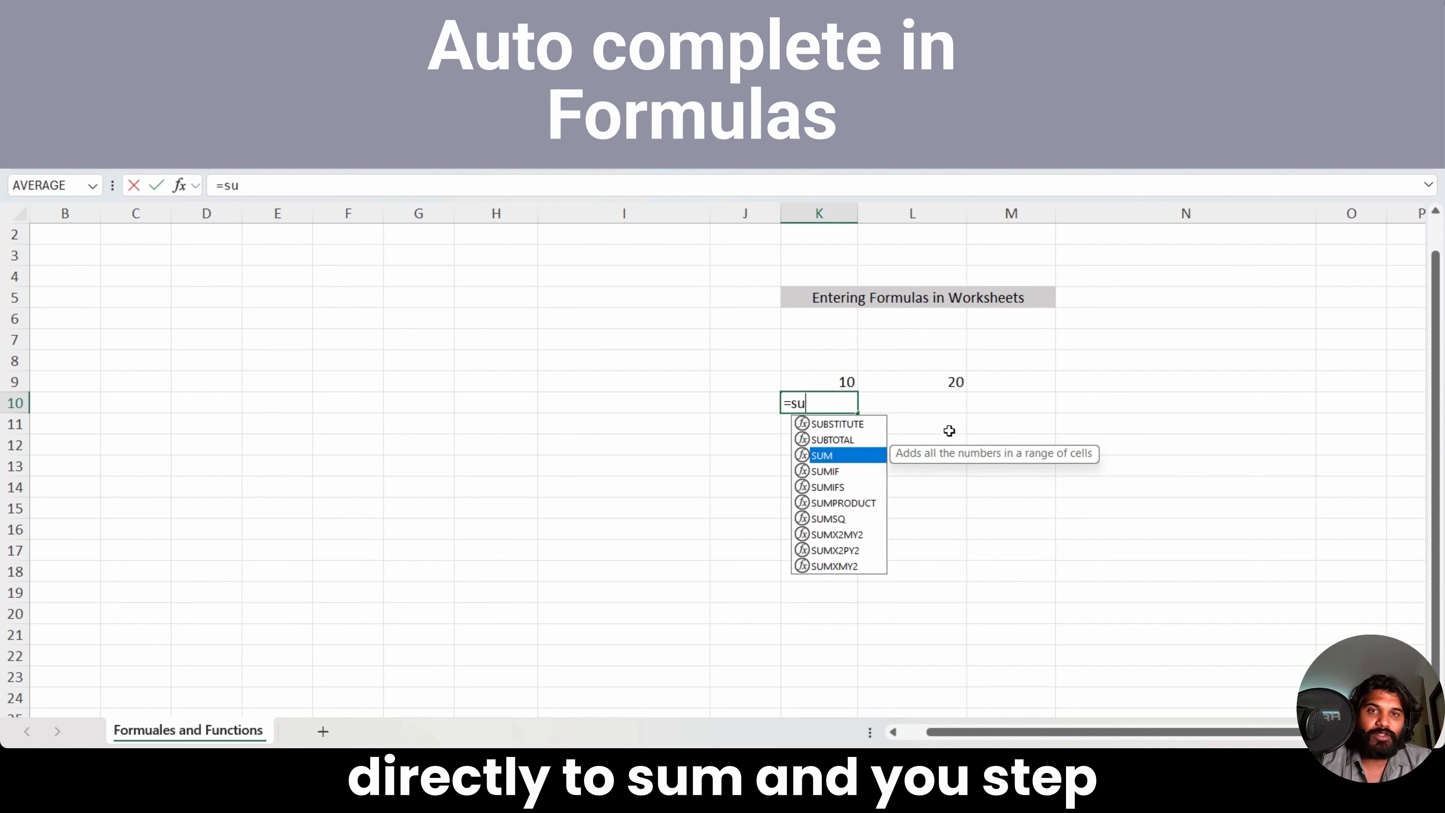
{"action": "key", "text": "Tab"}
{"action": "key", "text": "Up"}
{"action": "key", "text": "shift+Right"}
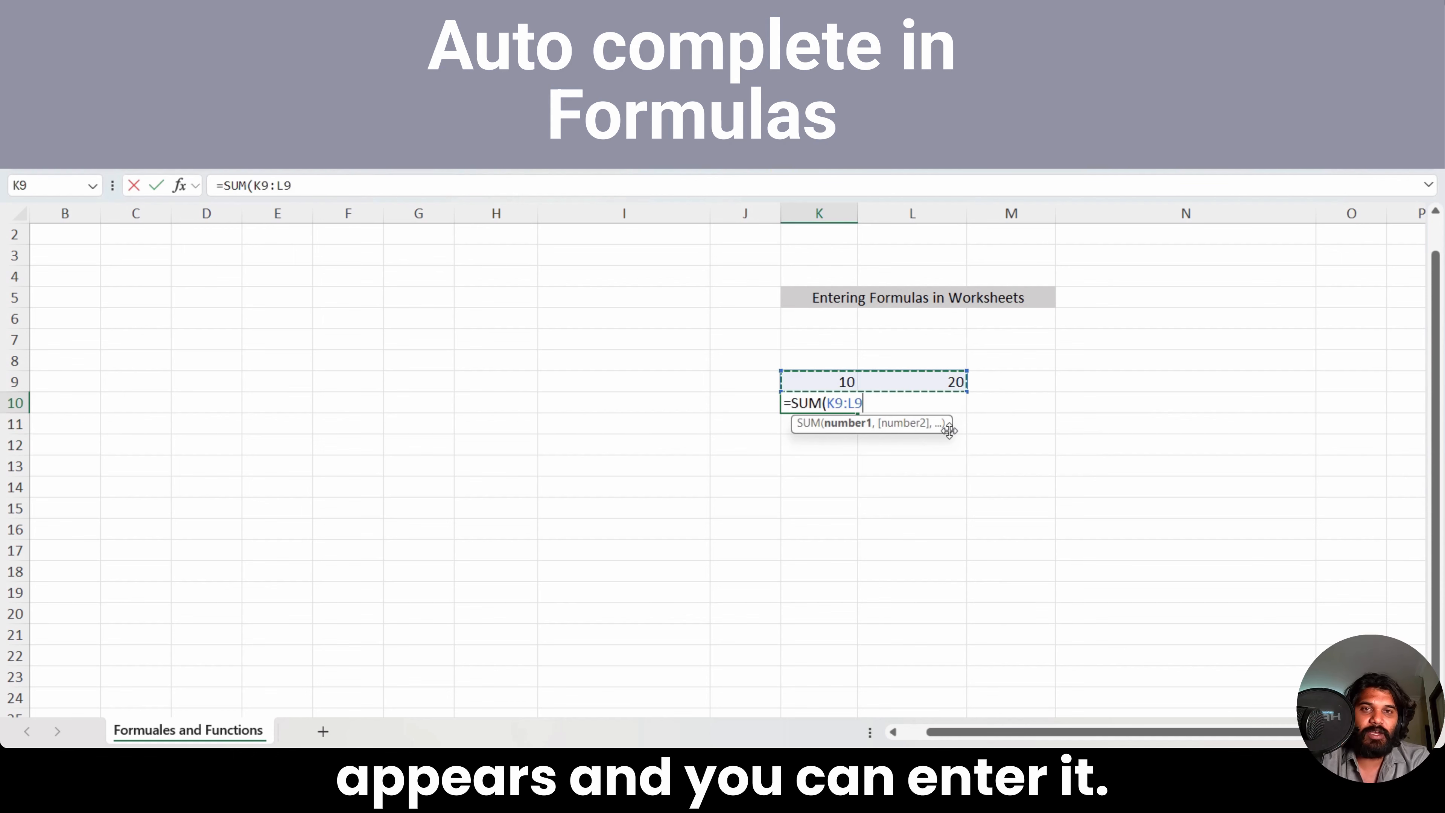
{"action": "key", "text": "Return"}
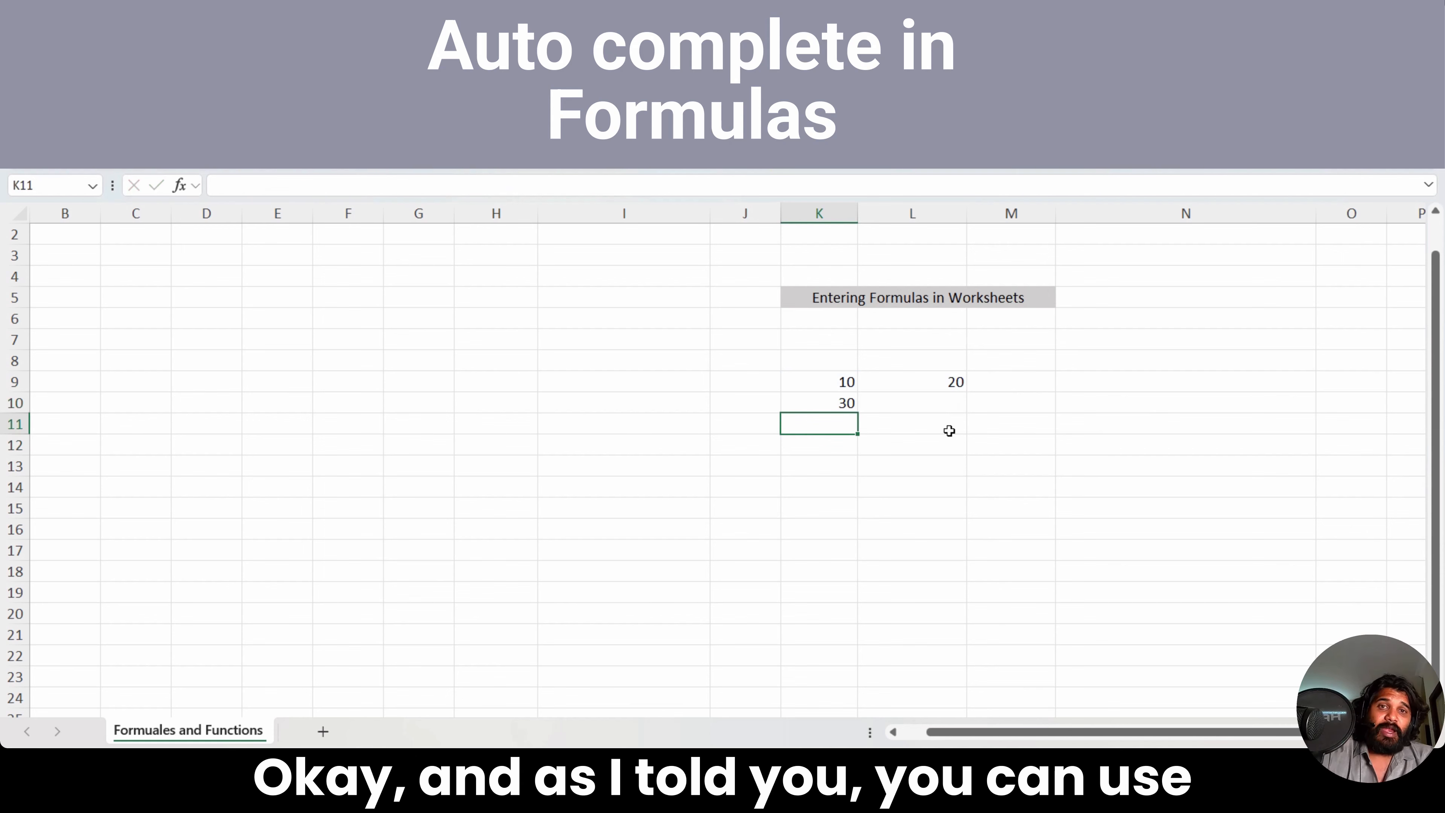
Step: Try inserting SUBSTITUTE in K10 from the autocomplete suggestions for =su
{"action": "key", "text": "Up"}
{"action": "type", "text": "=su"}
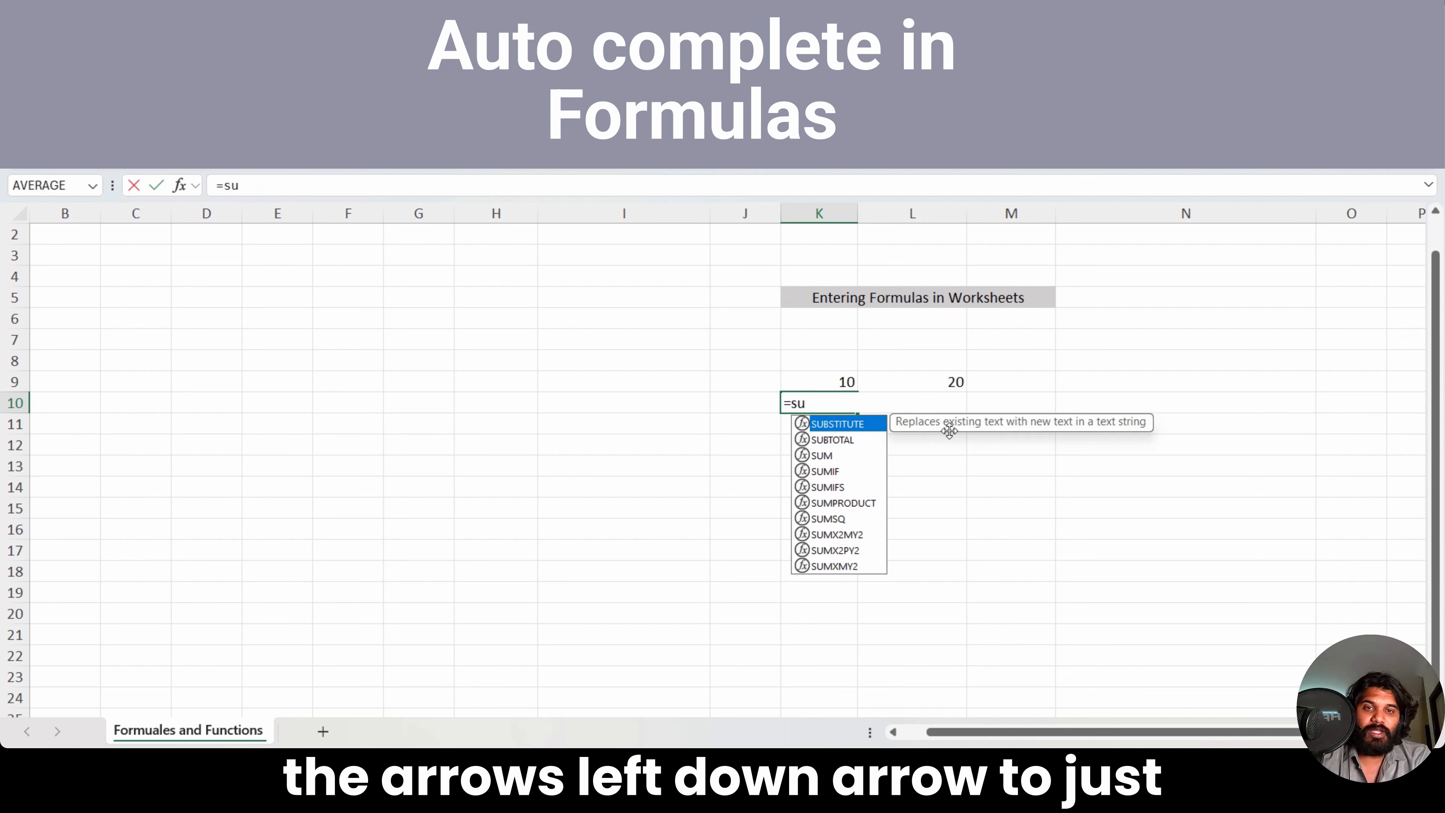
{"action": "key", "text": "Down"}
{"action": "key", "text": "Down"}
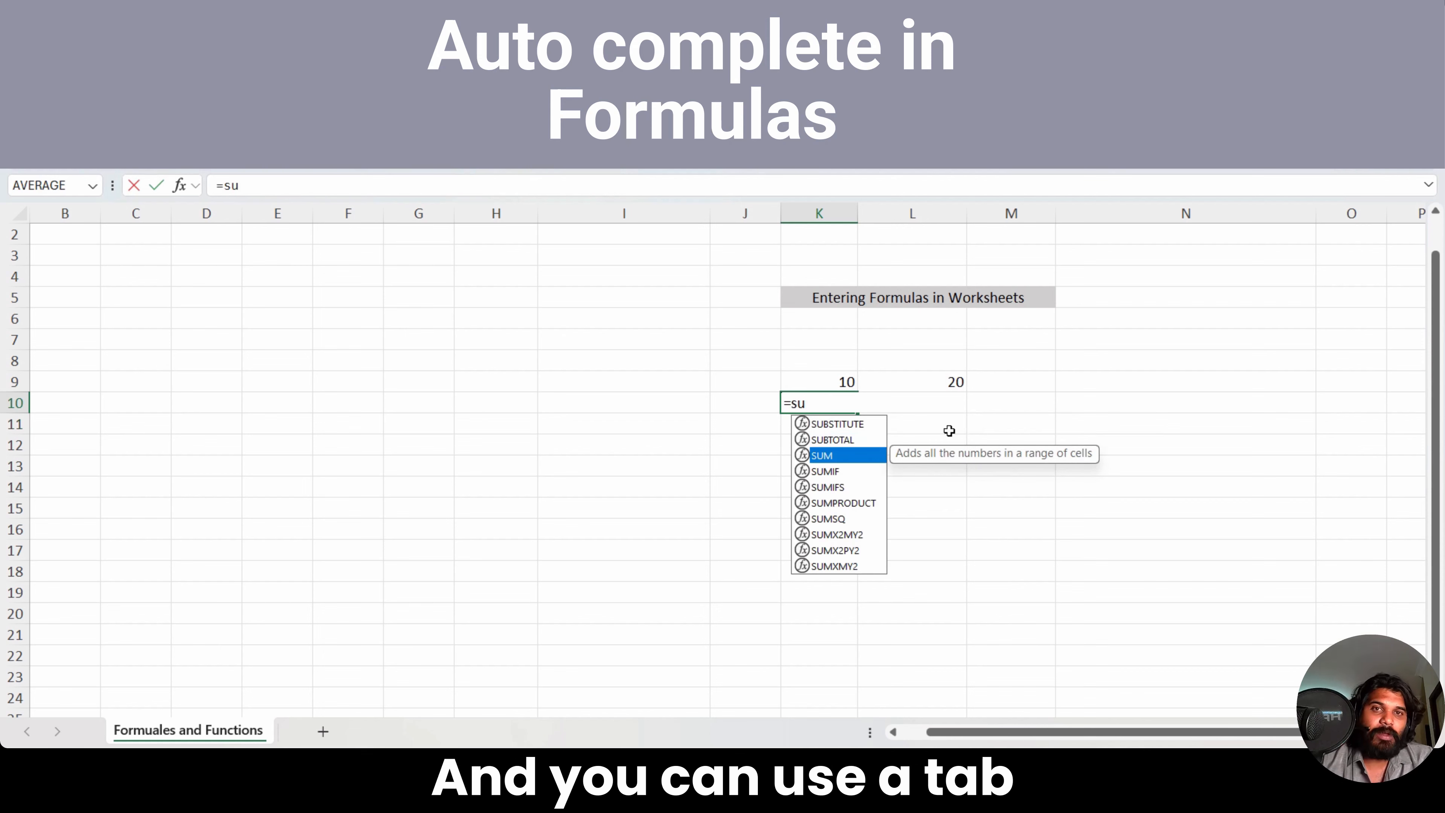
{"action": "key", "text": "Escape"}
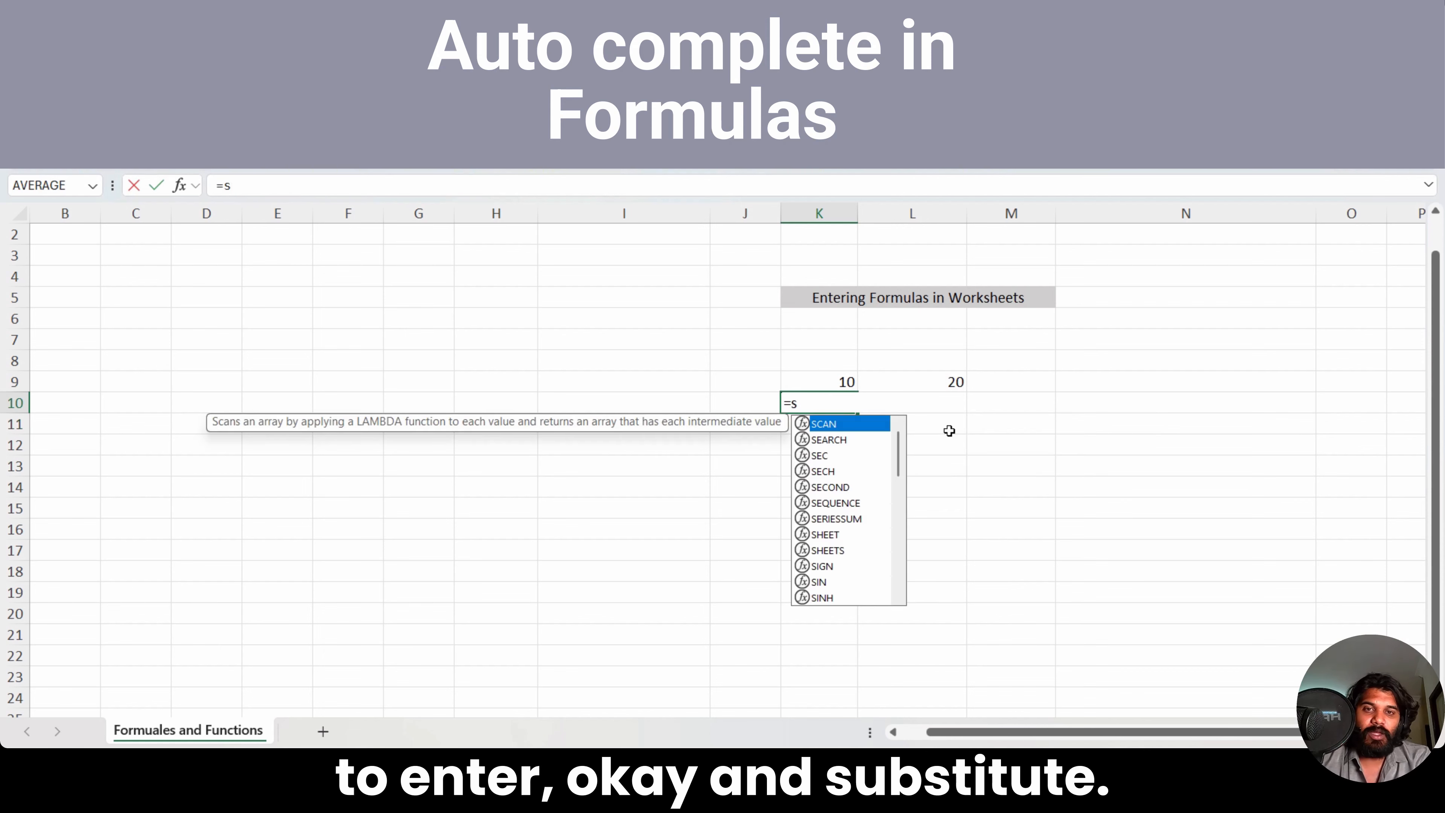
{"action": "key", "text": "Tab"}
{"action": "key", "text": "ctrl+z"}
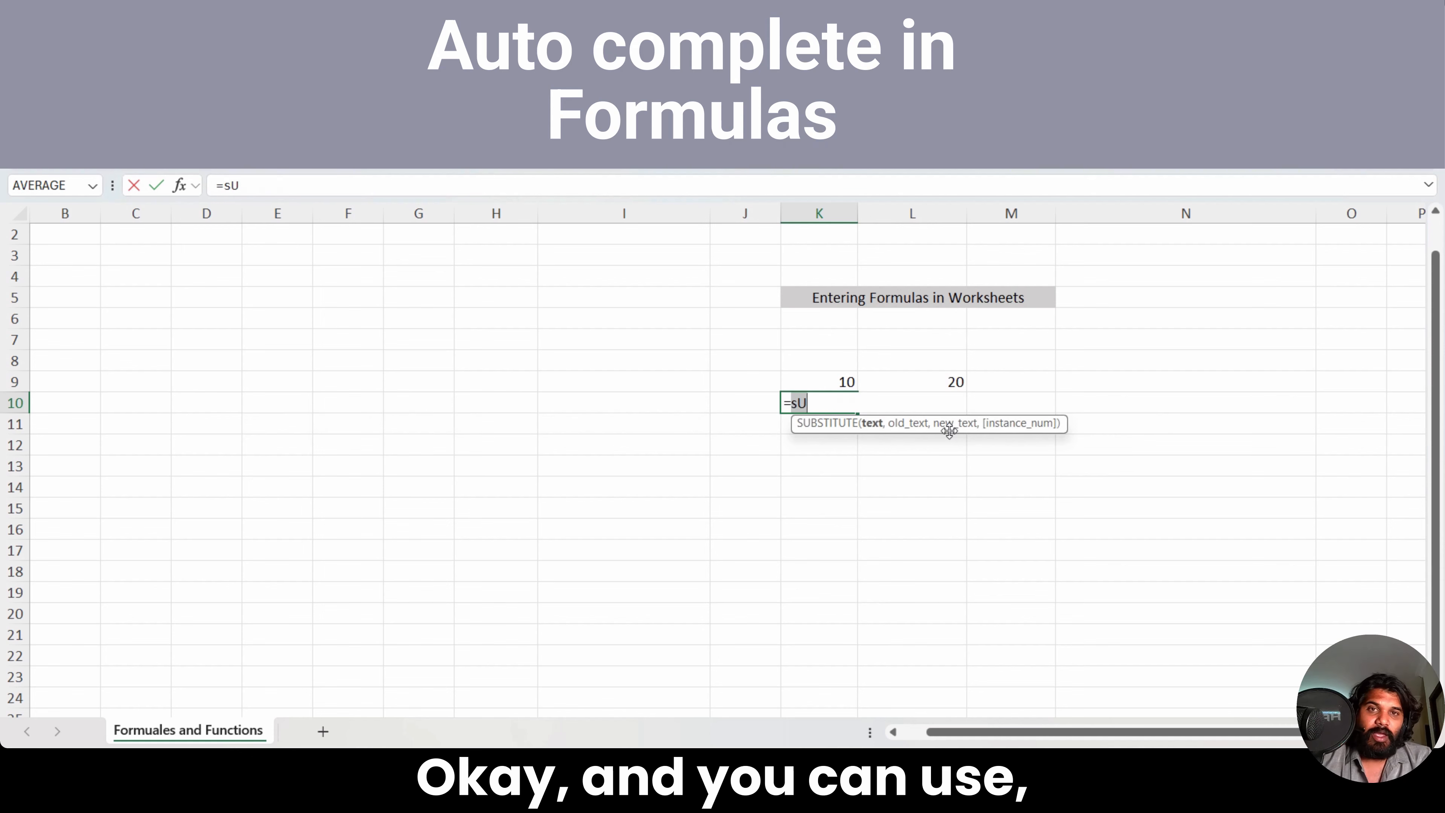
Step: Replace the formula in K10 with =K1
{"action": "key", "text": "Right"}
{"action": "key", "text": "Left"}
{"action": "key", "text": "BackSpace"}
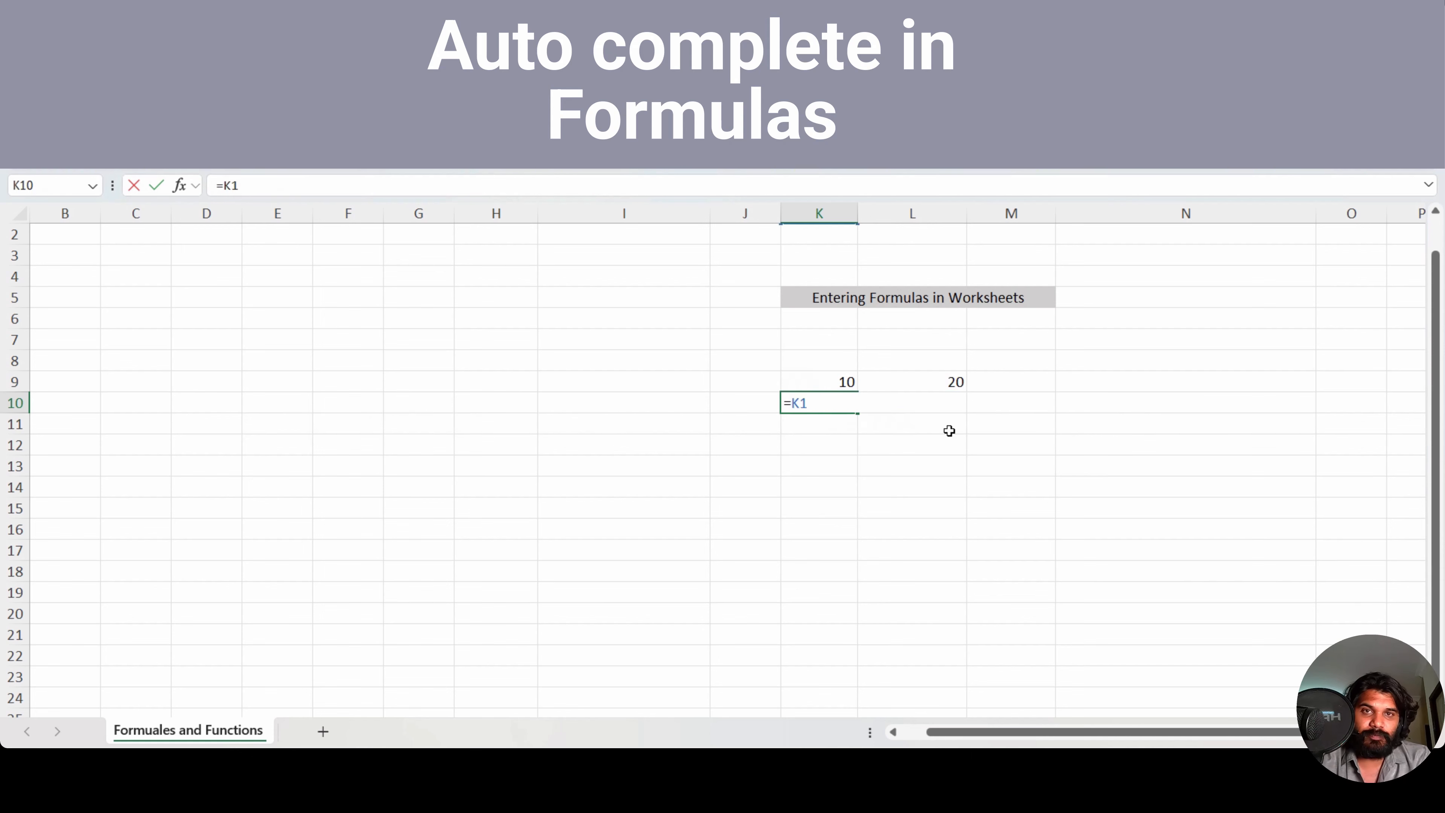
{"action": "key", "text": "Return"}
Step: Enter =SUM(K9:L9) in K11 by choosing SUM from the autocomplete suggestions and pointing to the two numbers
{"action": "type", "text": "-="}
{"action": "key", "text": "BackSpace"}
{"action": "key", "text": "BackSpace"}
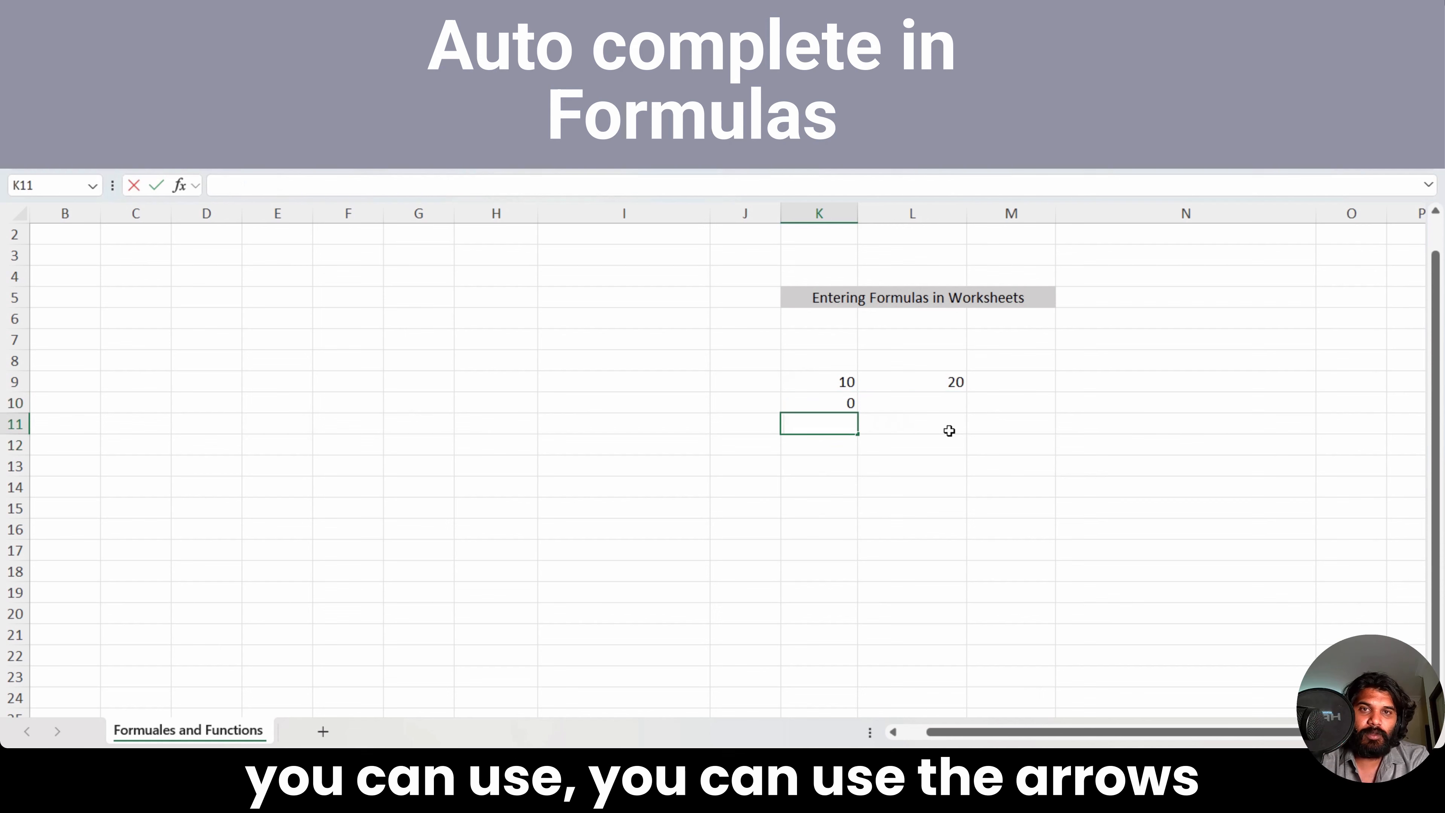
{"action": "type", "text": "=SU"}
{"action": "key", "text": "Down"}
{"action": "key", "text": "Down"}
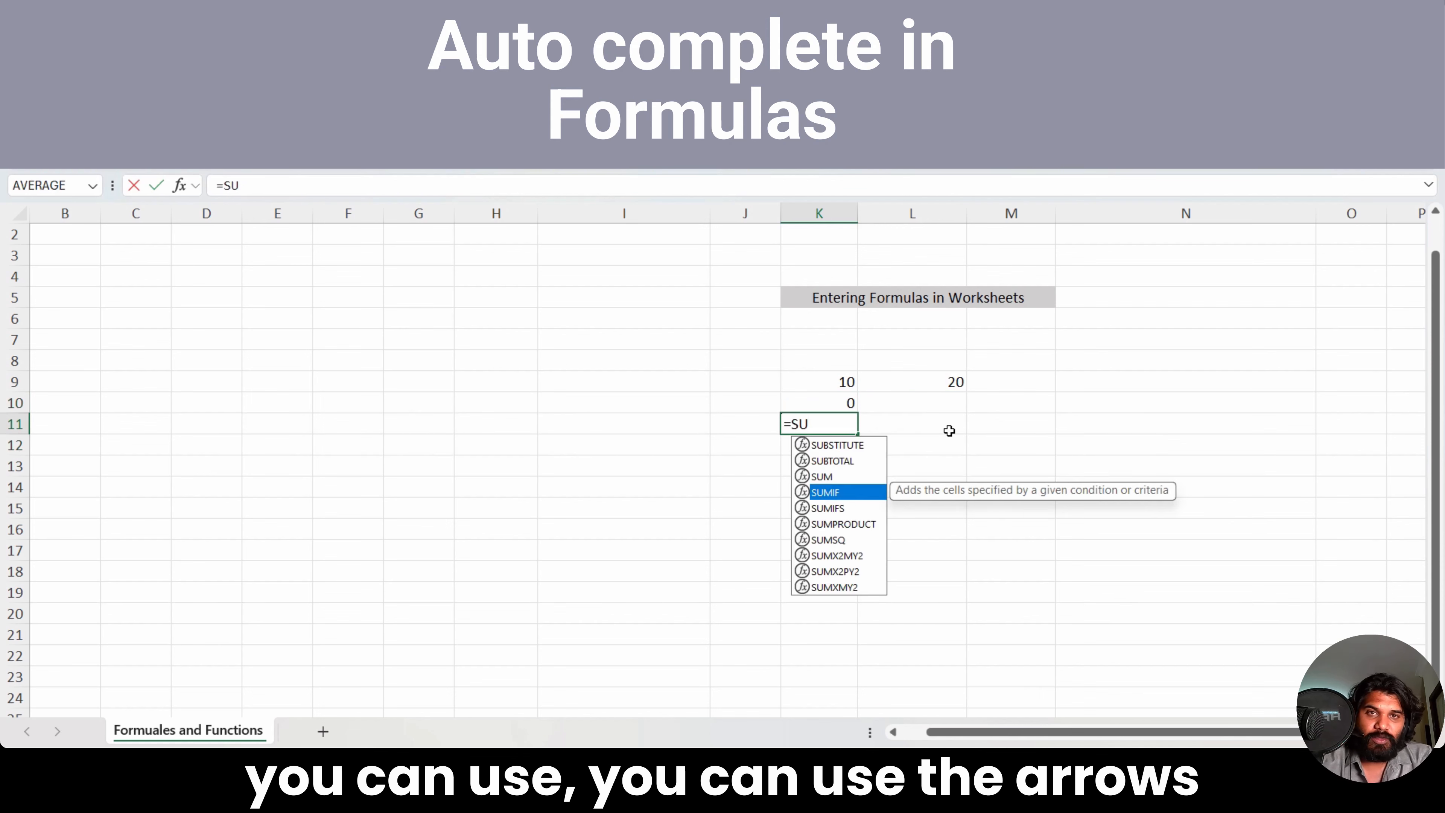
{"action": "key", "text": "Tab"}
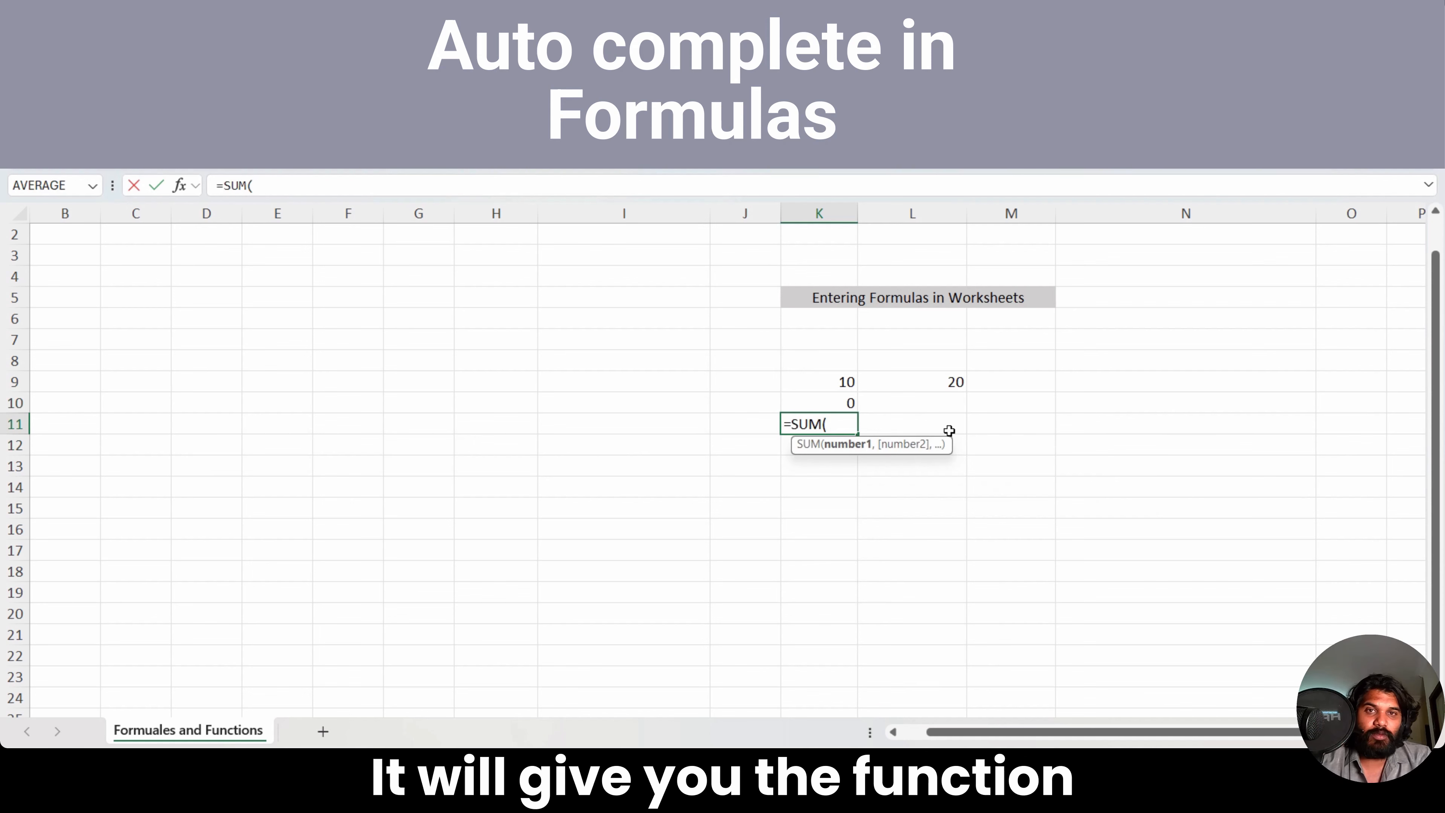
{"action": "key", "text": "Up"}
{"action": "key", "text": "Up"}
{"action": "key", "text": "Right"}
{"action": "key", "text": "Left"}
{"action": "key", "text": "shift+Right"}
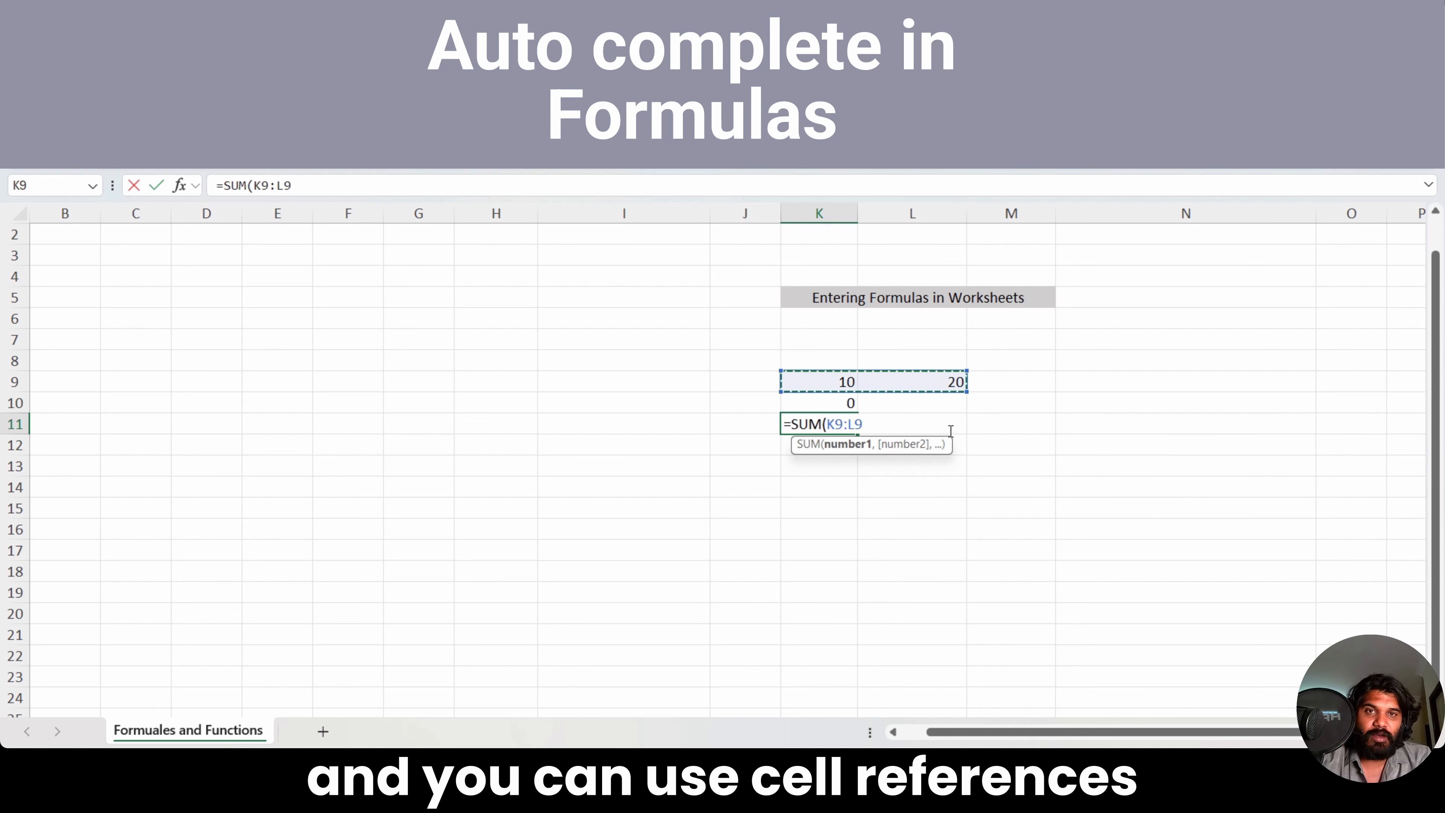
{"action": "key", "text": "Return"}
Step: Change the heading in the merged cell K5 to "Entering Formulas by Pointing"
{"action": "key", "text": "Up"}
{"action": "key", "text": "Up"}
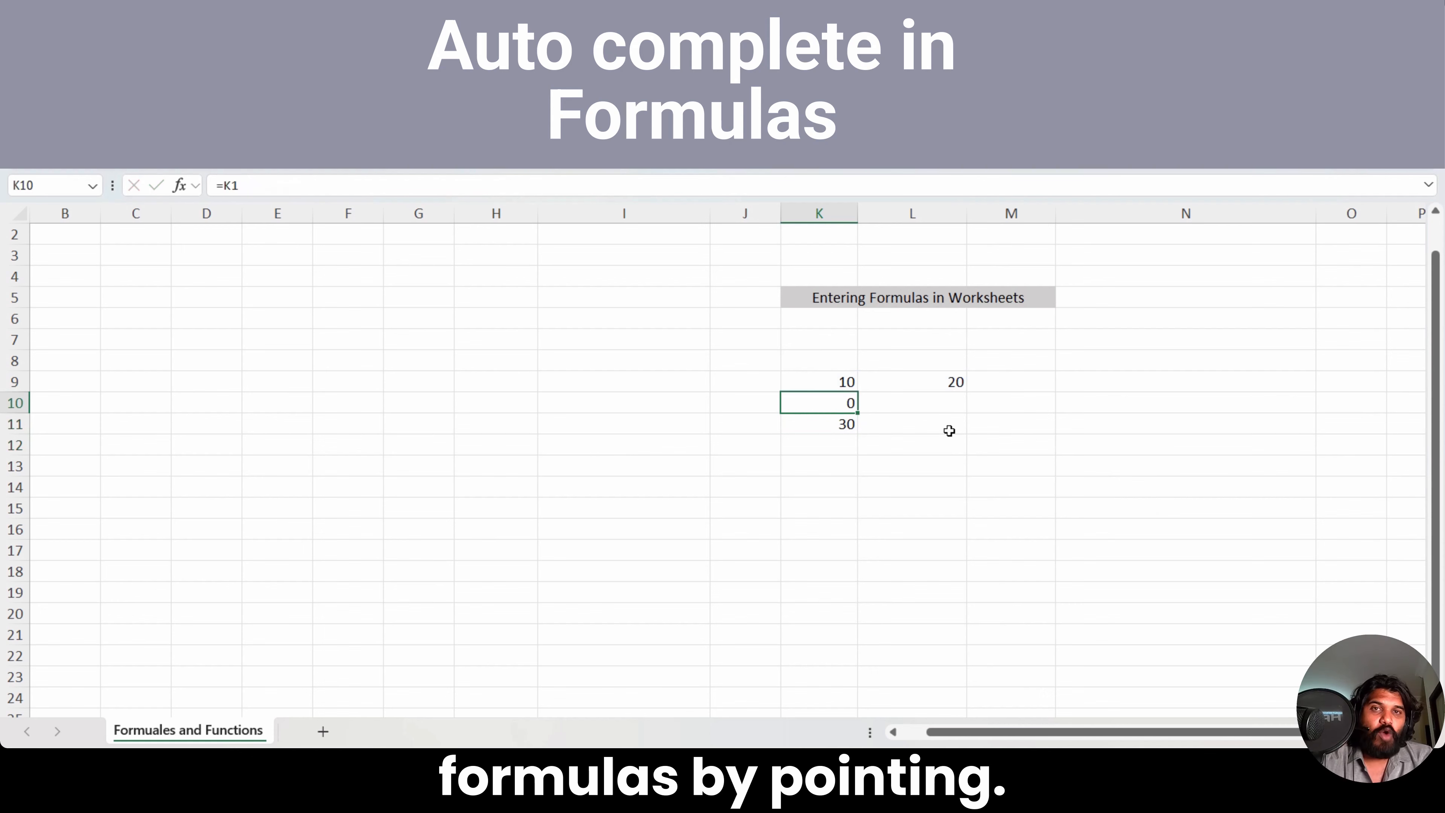
{"action": "key", "text": "Up"}
{"action": "key", "text": "Up"}
{"action": "key", "text": "Up"}
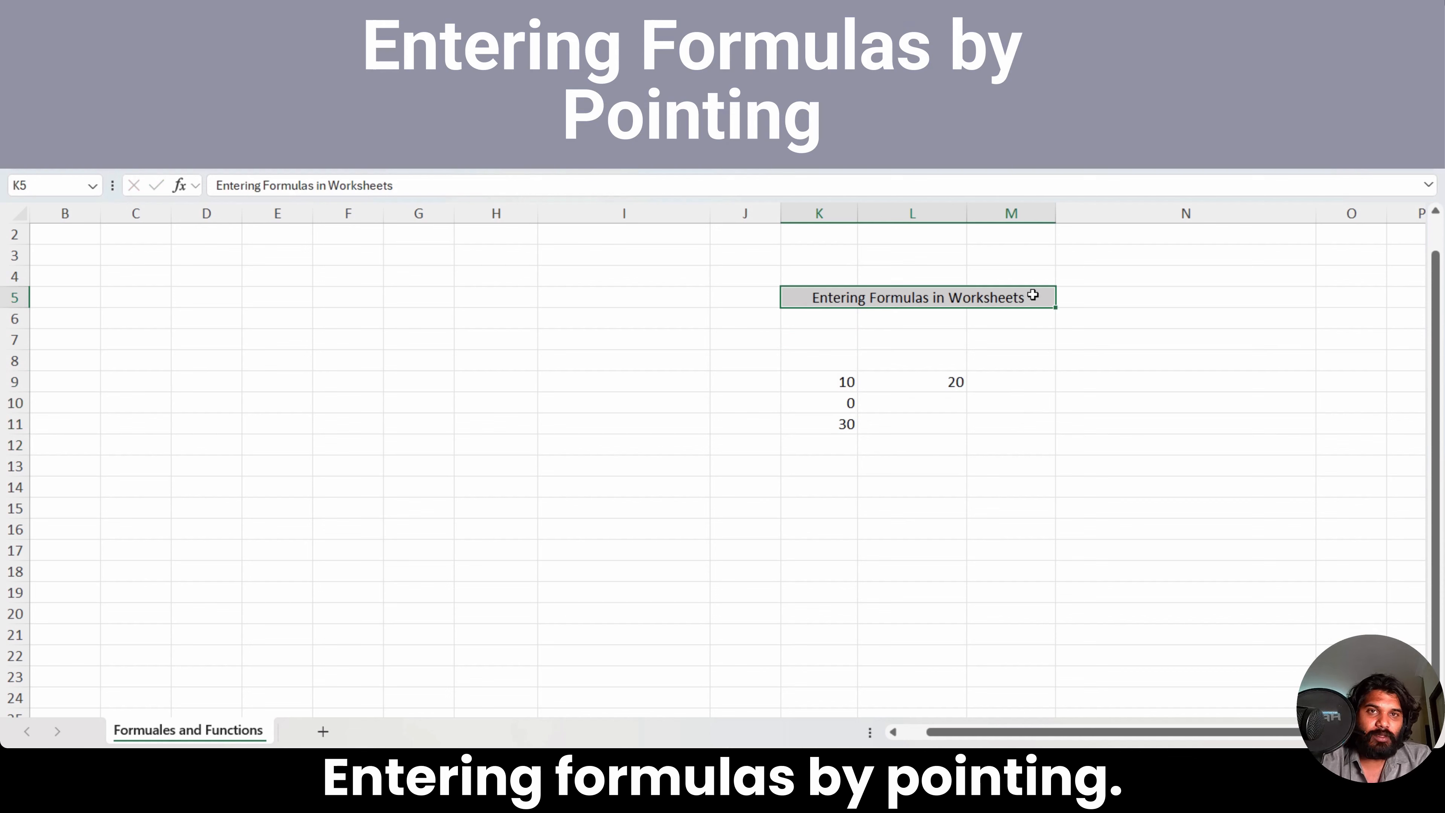
{"action": "double_click", "coordinate": [1033, 295]}
{"action": "key", "text": "BackSpace"}
{"action": "key", "text": "BackSpace"}
{"action": "key", "text": "BackSpace"}
{"action": "key", "text": "BackSpace"}
{"action": "key", "text": "BackSpace"}
{"action": "key", "text": "BackSpace"}
{"action": "key", "text": "BackSpace"}
{"action": "key", "text": "BackSpace"}
{"action": "key", "text": "BackSpace"}
{"action": "key", "text": "BackSpace"}
{"action": "key", "text": "BackSpace"}
{"action": "key", "text": "BackSpace"}
{"action": "key", "text": "BackSpace"}
{"action": "type", "text": "b"}
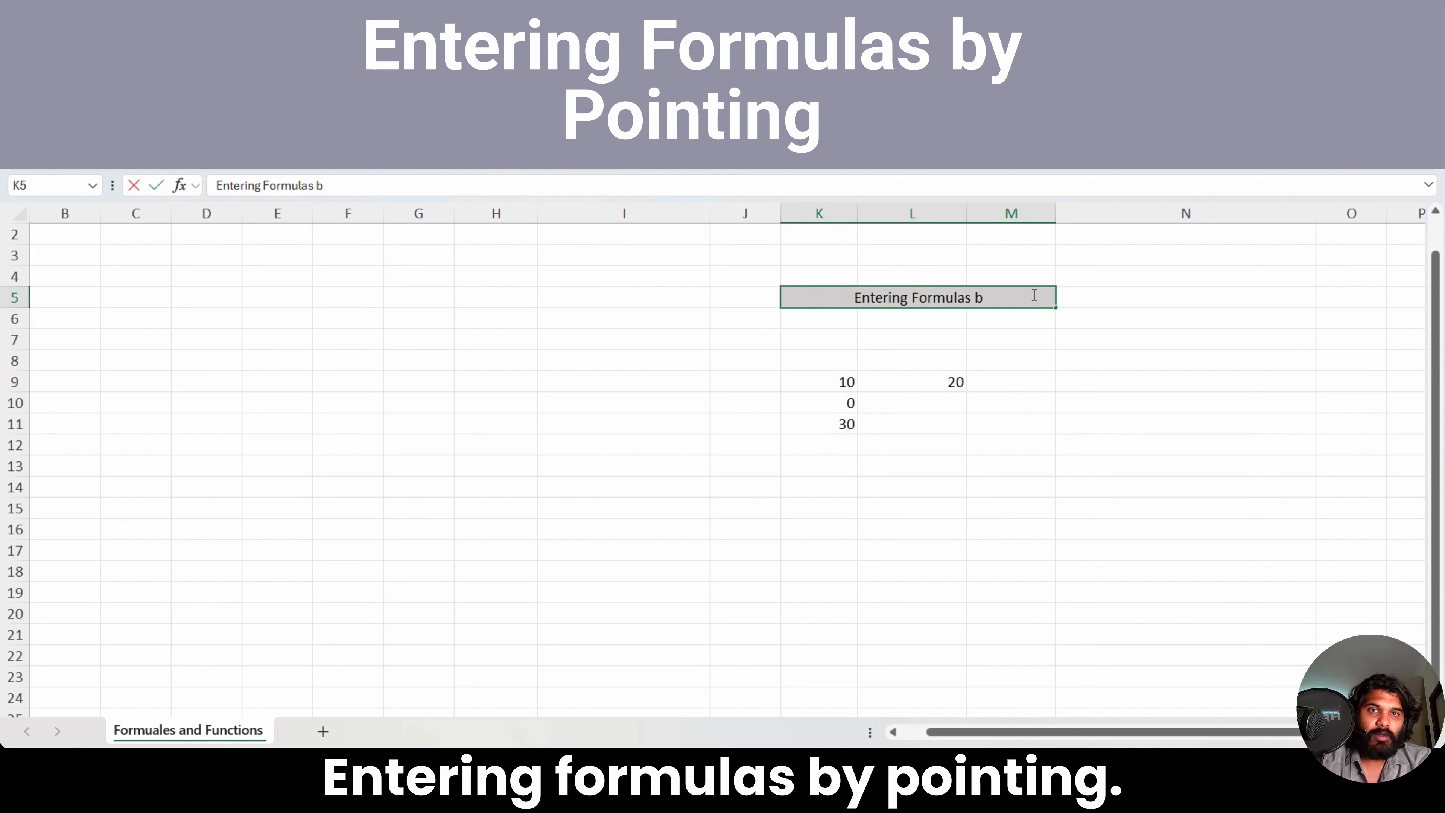
{"action": "type", "text": "y Pointing"}
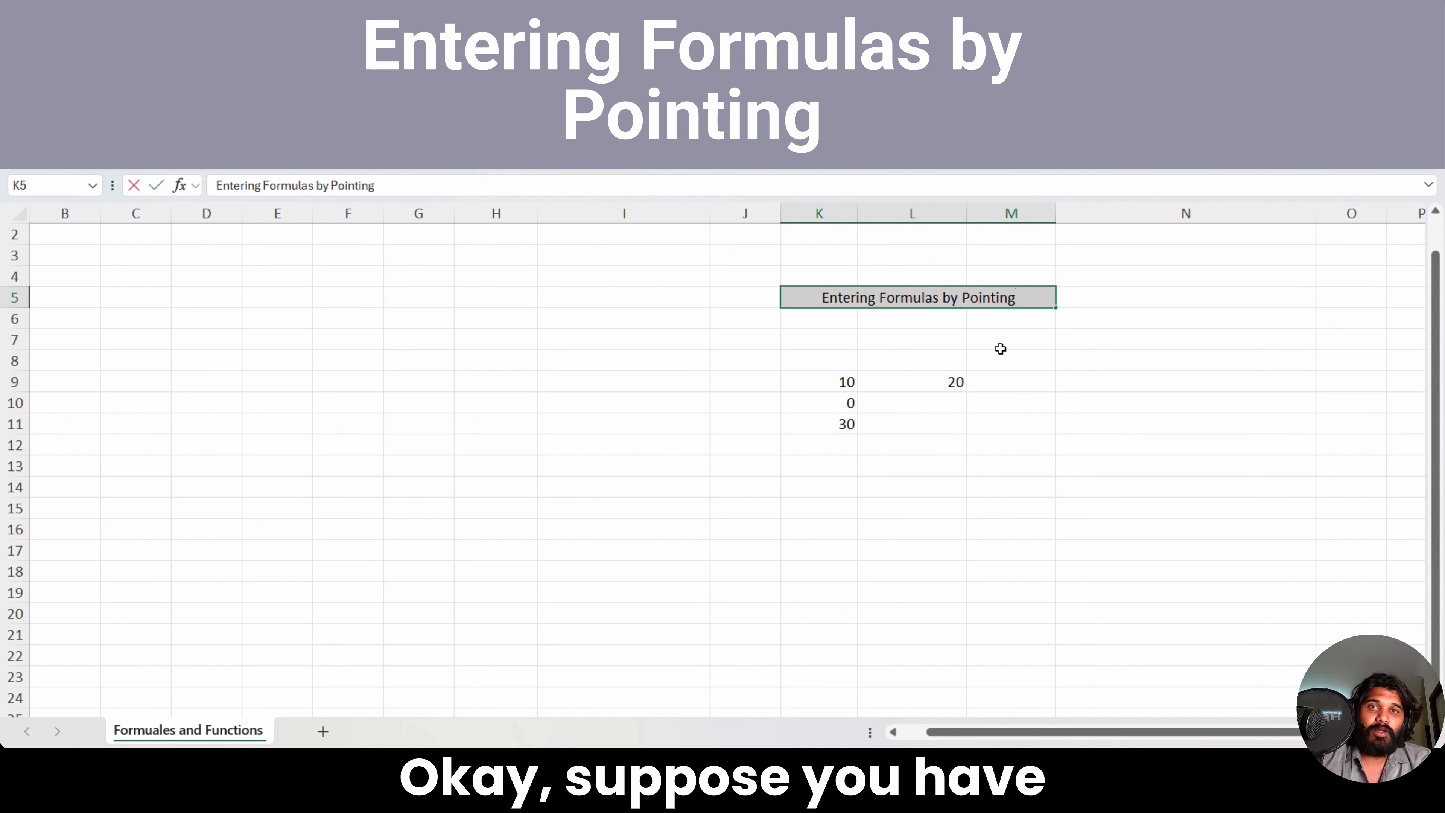
Step: Clear the formulas in cells K10 and K11
{"action": "left_click", "coordinate": [868, 378]}
{"action": "left_click_drag", "start_coordinate": [845, 403], "coordinate": [848, 430]}
{"action": "key", "text": "Delete"}
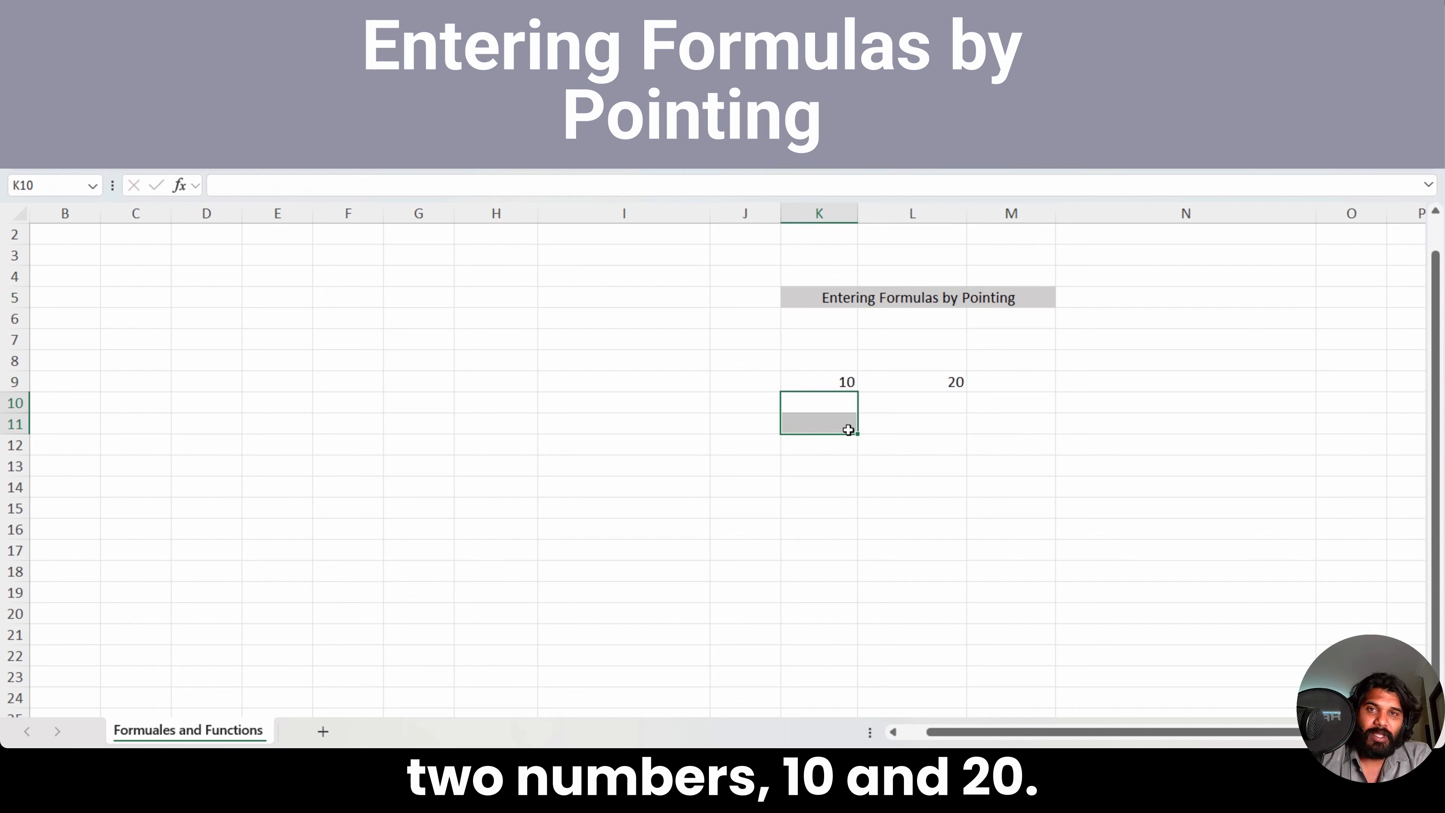
Step: Enter =K9+L9 in M9 by pointing to the two number cells instead of writing their references
{"action": "key", "text": "Up"}
{"action": "key", "text": "Right"}
{"action": "key", "text": "Right"}
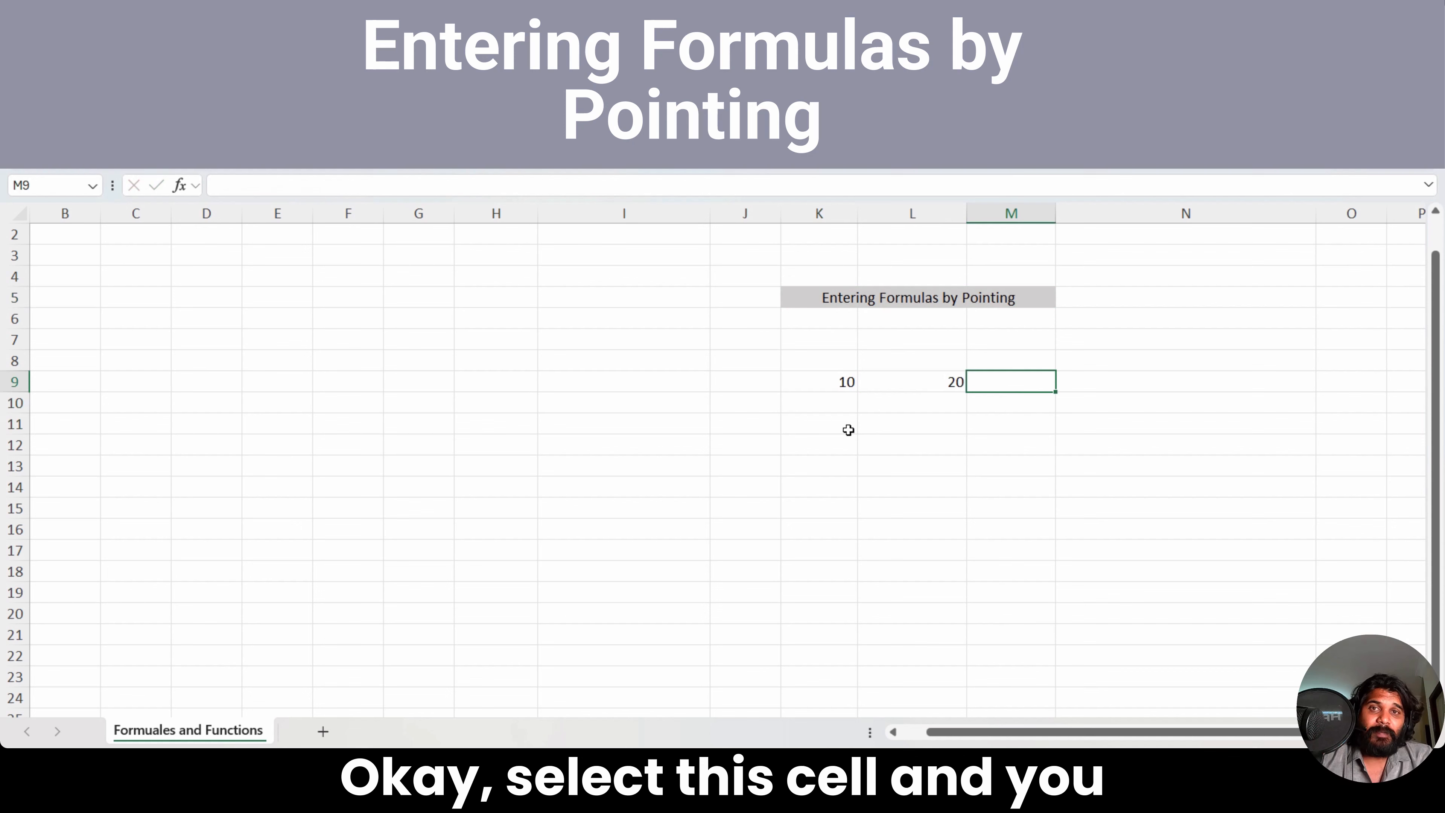
{"action": "type", "text": "="}
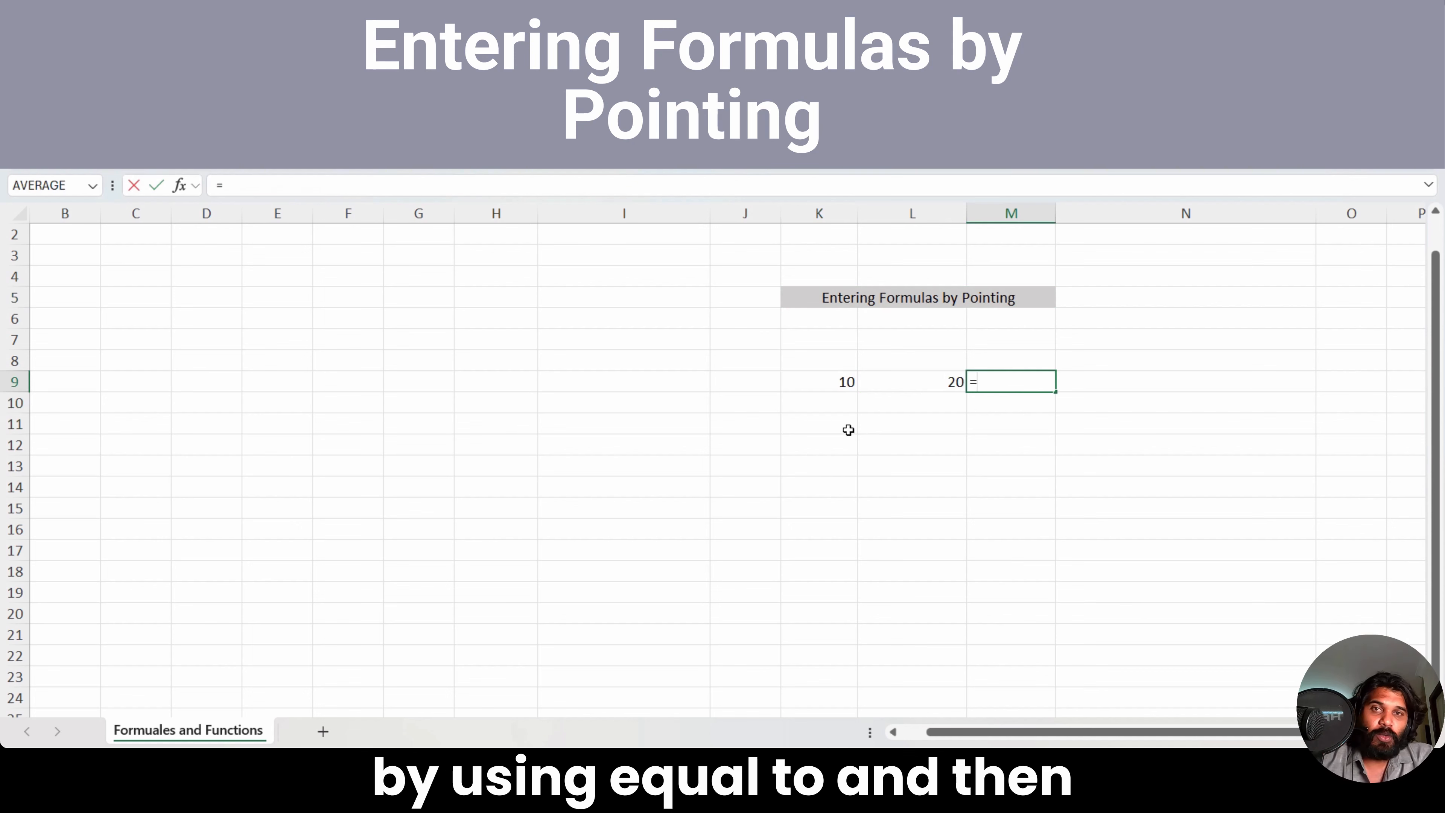
{"action": "key", "text": "Left"}
{"action": "key", "text": "Left"}
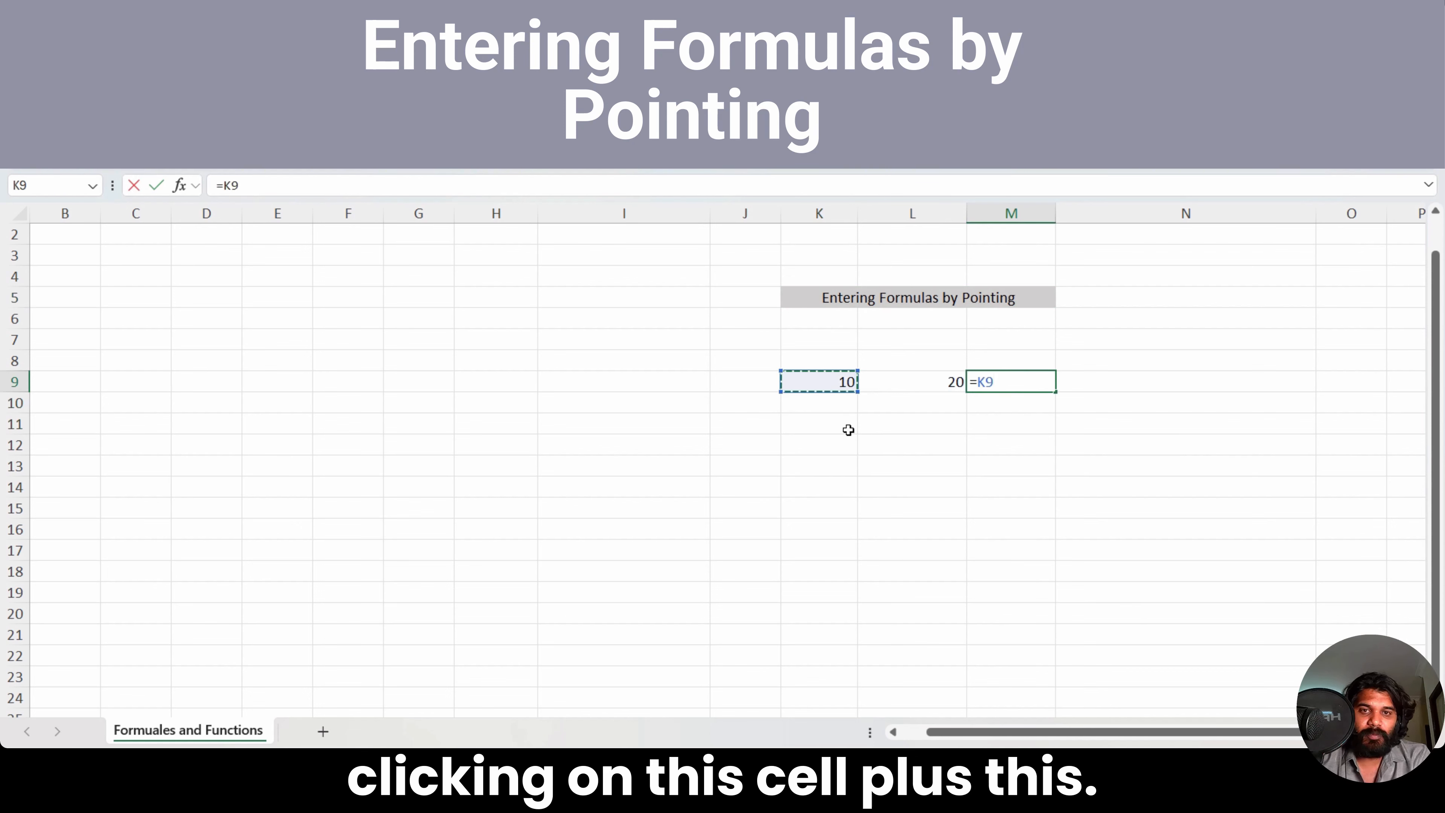
{"action": "type", "text": "+"}
{"action": "left_click", "coordinate": [920, 383]}
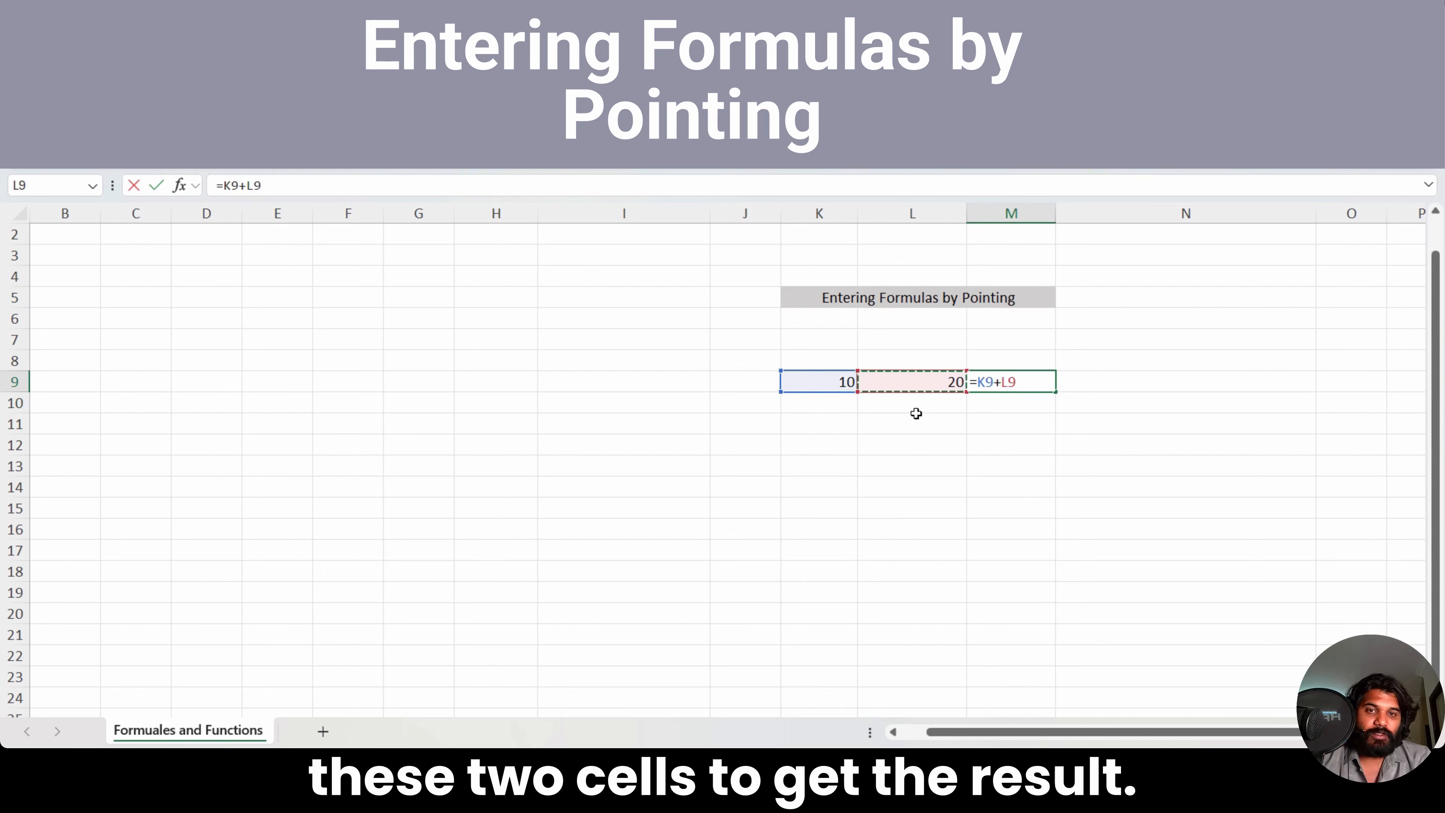
{"action": "key", "text": "Return"}
{"action": "key", "text": "Up"}
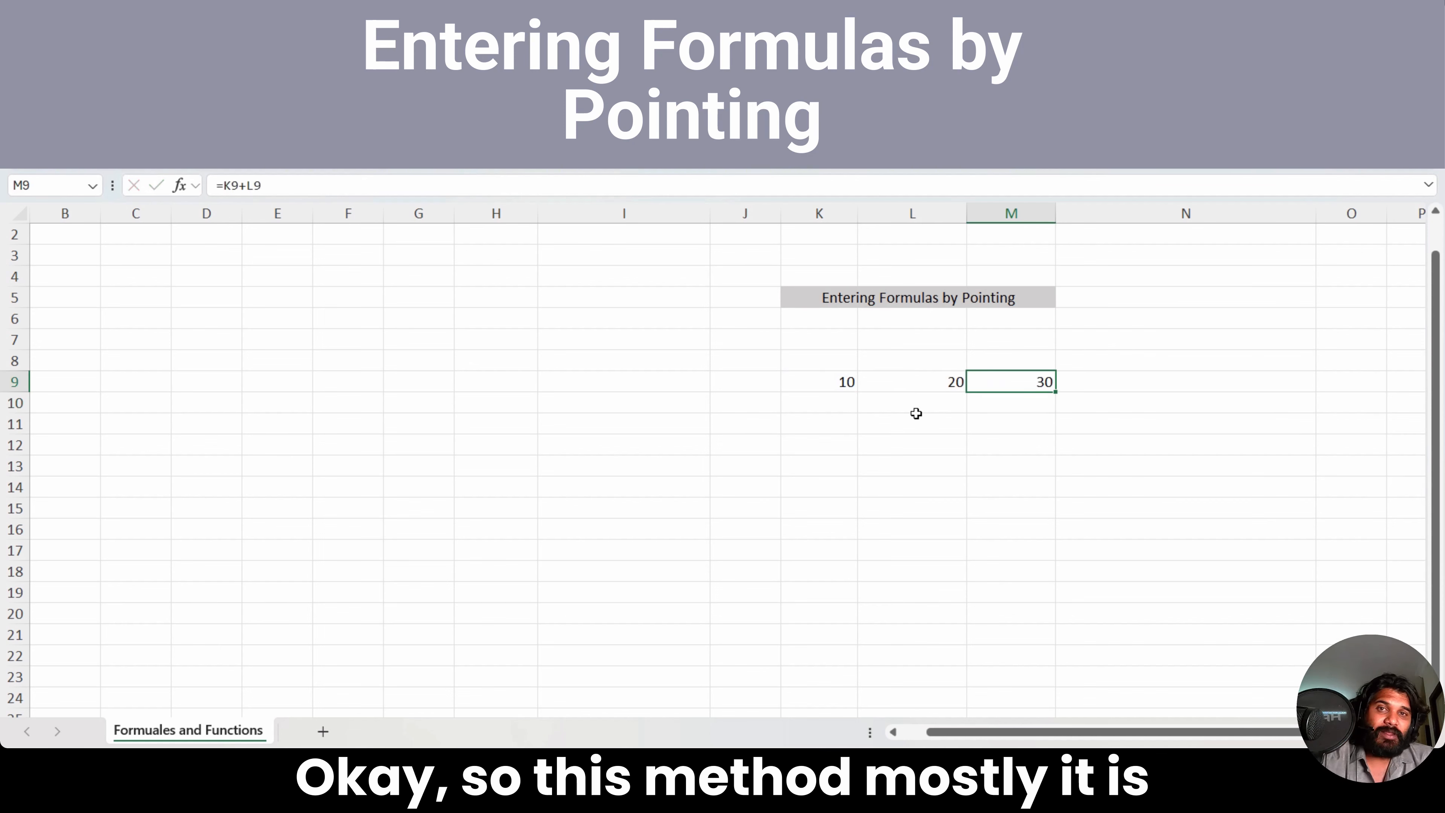
{"action": "key", "text": "Left"}
{"action": "key", "text": "Left"}
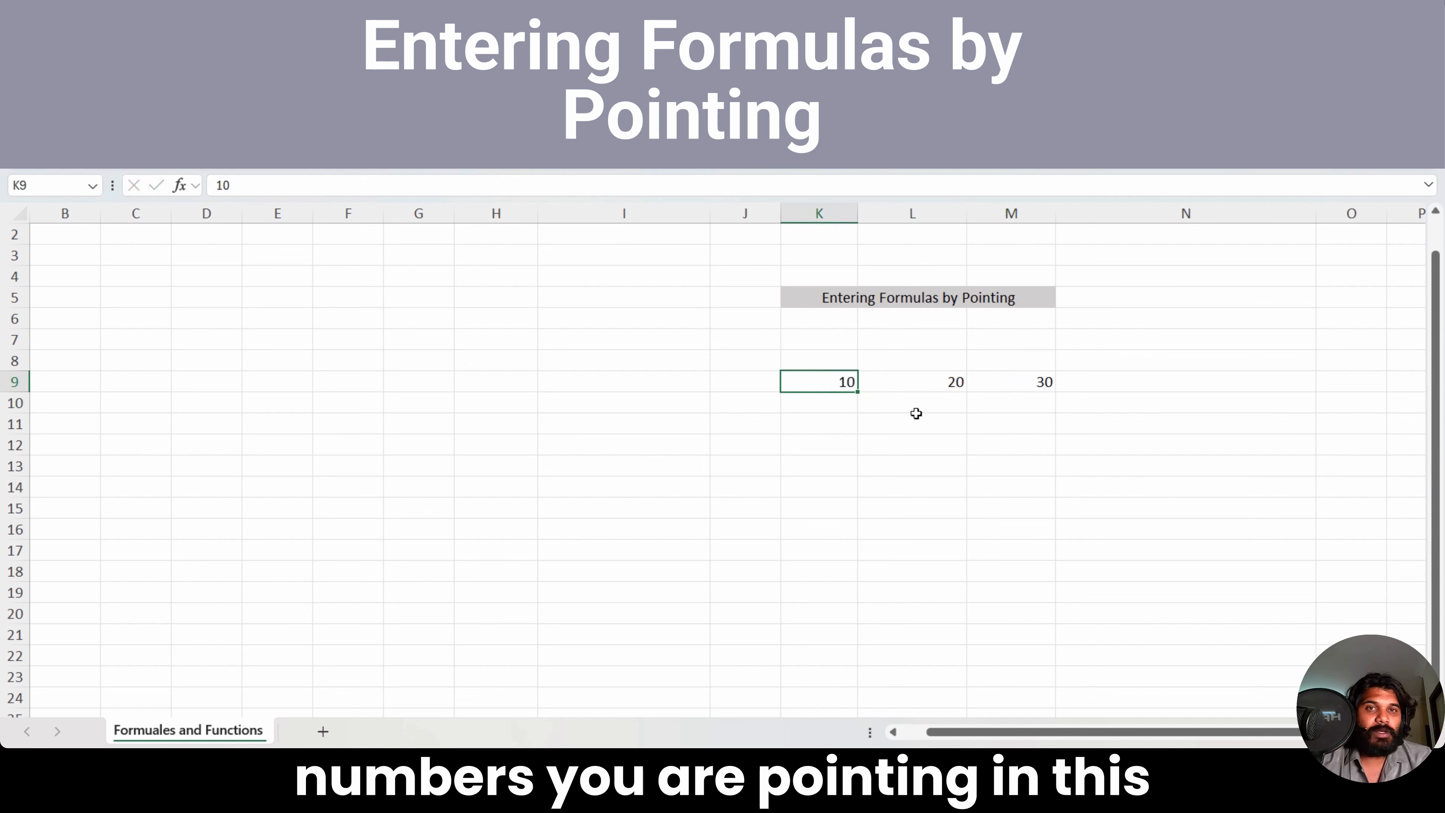
{"action": "key", "text": "shift+Right"}
{"action": "key", "text": "shift+Right"}
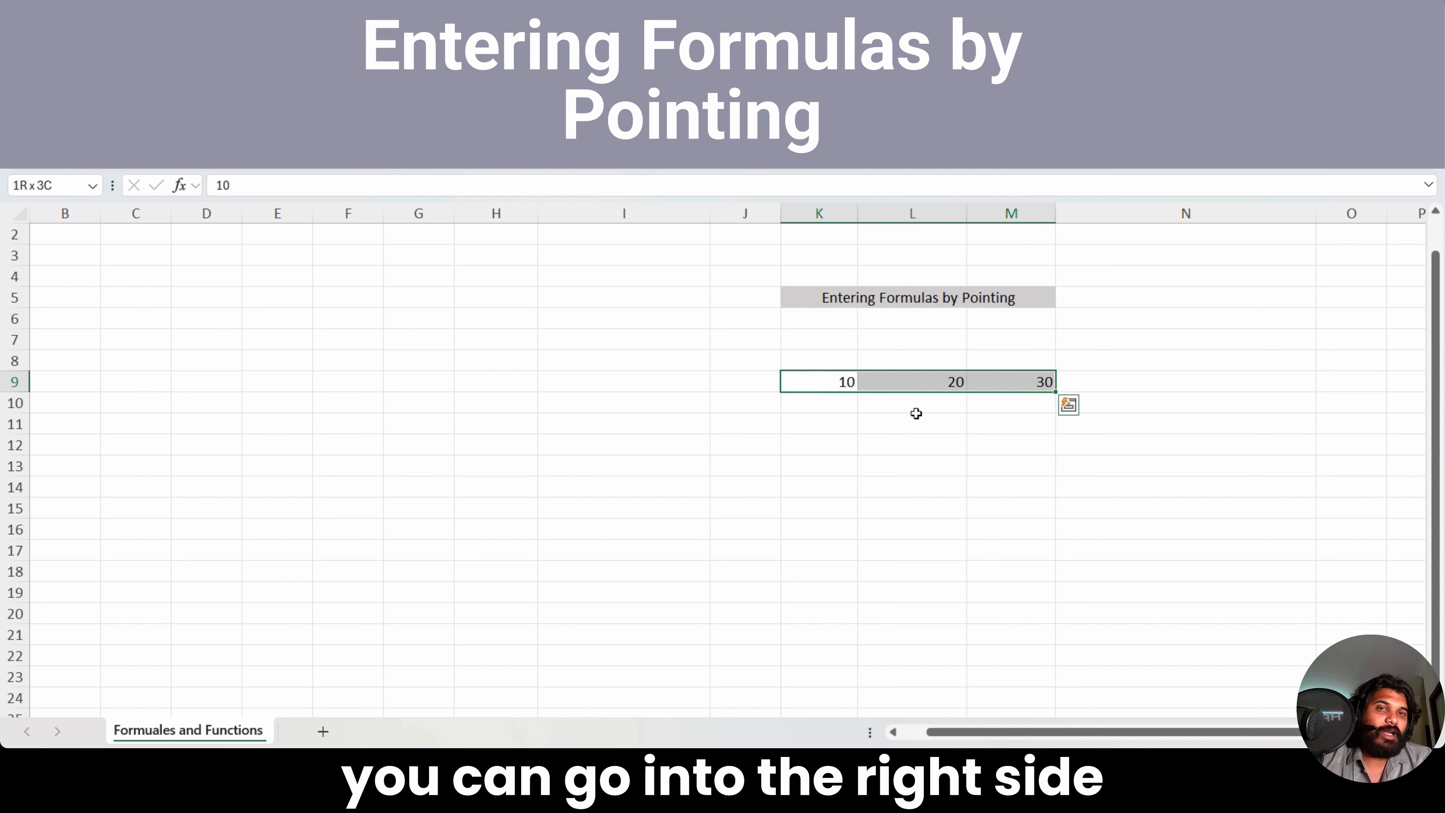
Step: Clear the formula in M9 and the two numbers in K9:L9
{"action": "key", "text": "Down"}
{"action": "key", "text": "Up"}
{"action": "key", "text": "Right"}
{"action": "key", "text": "Right"}
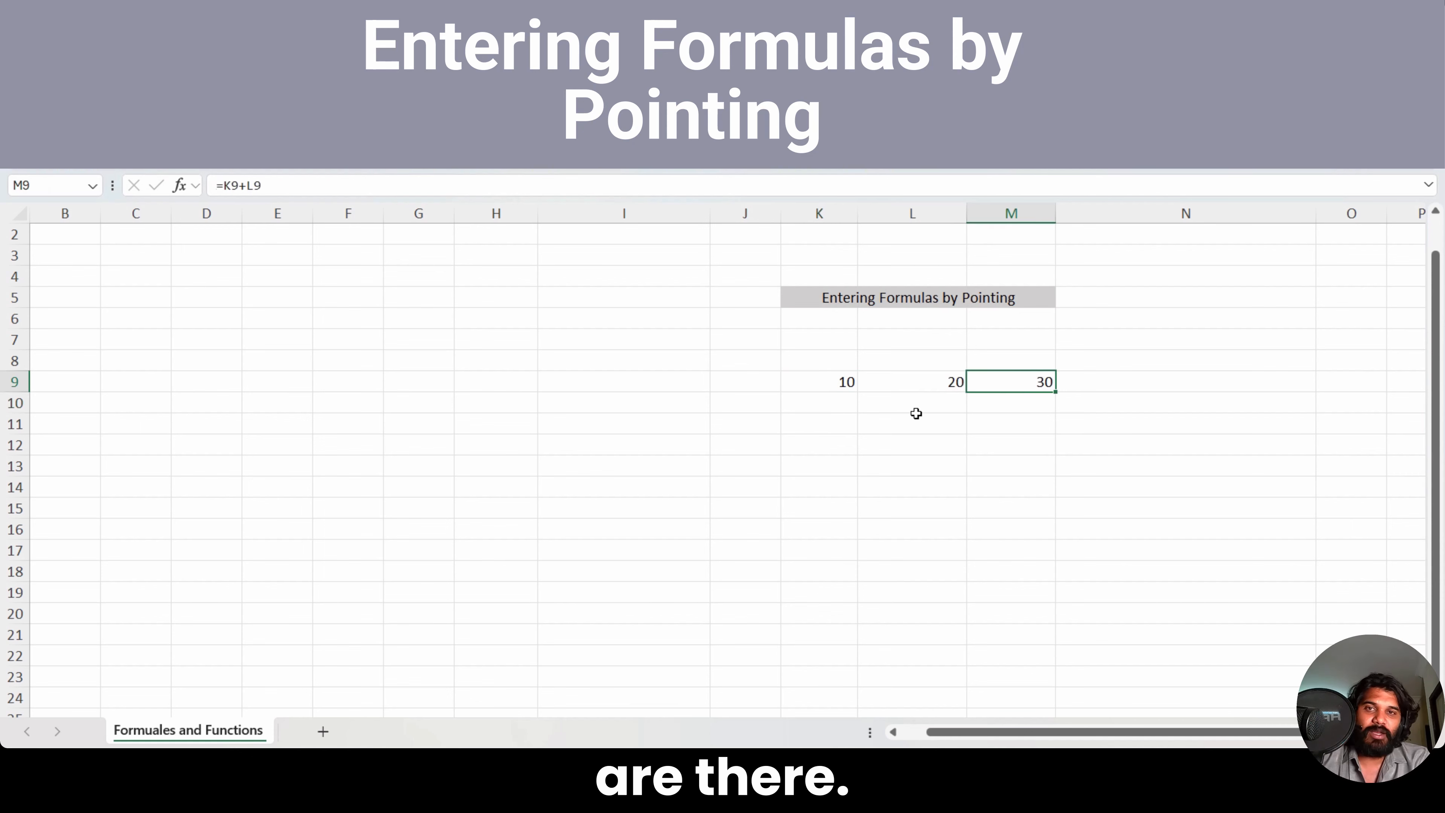
{"action": "key", "text": "Delete"}
{"action": "key", "text": "Left"}
{"action": "key", "text": "Left"}
{"action": "key", "text": "shift+Right"}
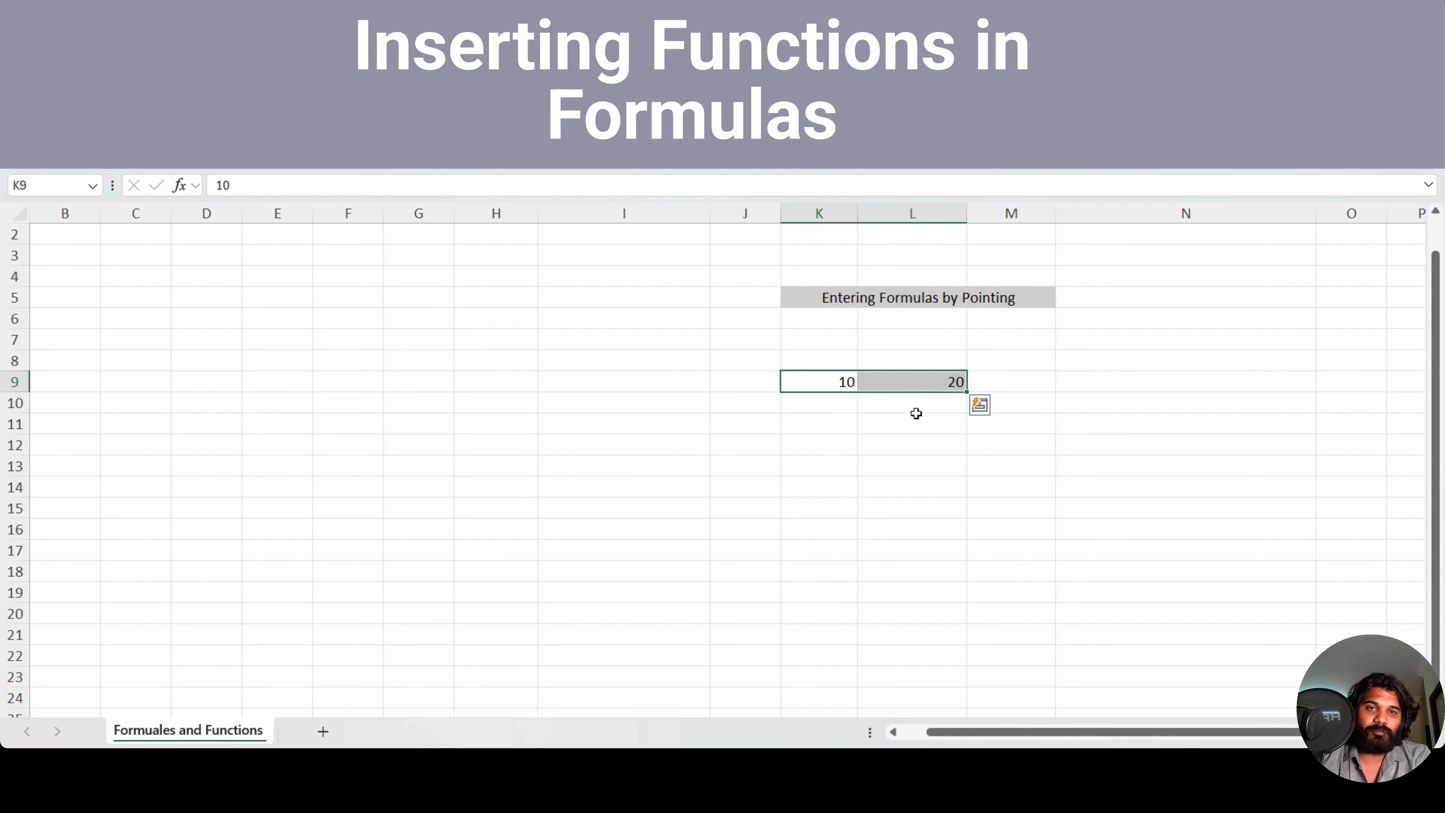
{"action": "key", "text": "Delete"}
Step: Replace the heading in K5 with "Inserting Functions into Formulaes"
{"action": "key", "text": "Up"}
{"action": "key", "text": "Up"}
{"action": "key", "text": "Up"}
{"action": "key", "text": "Up"}
{"action": "type", "text": "O"}
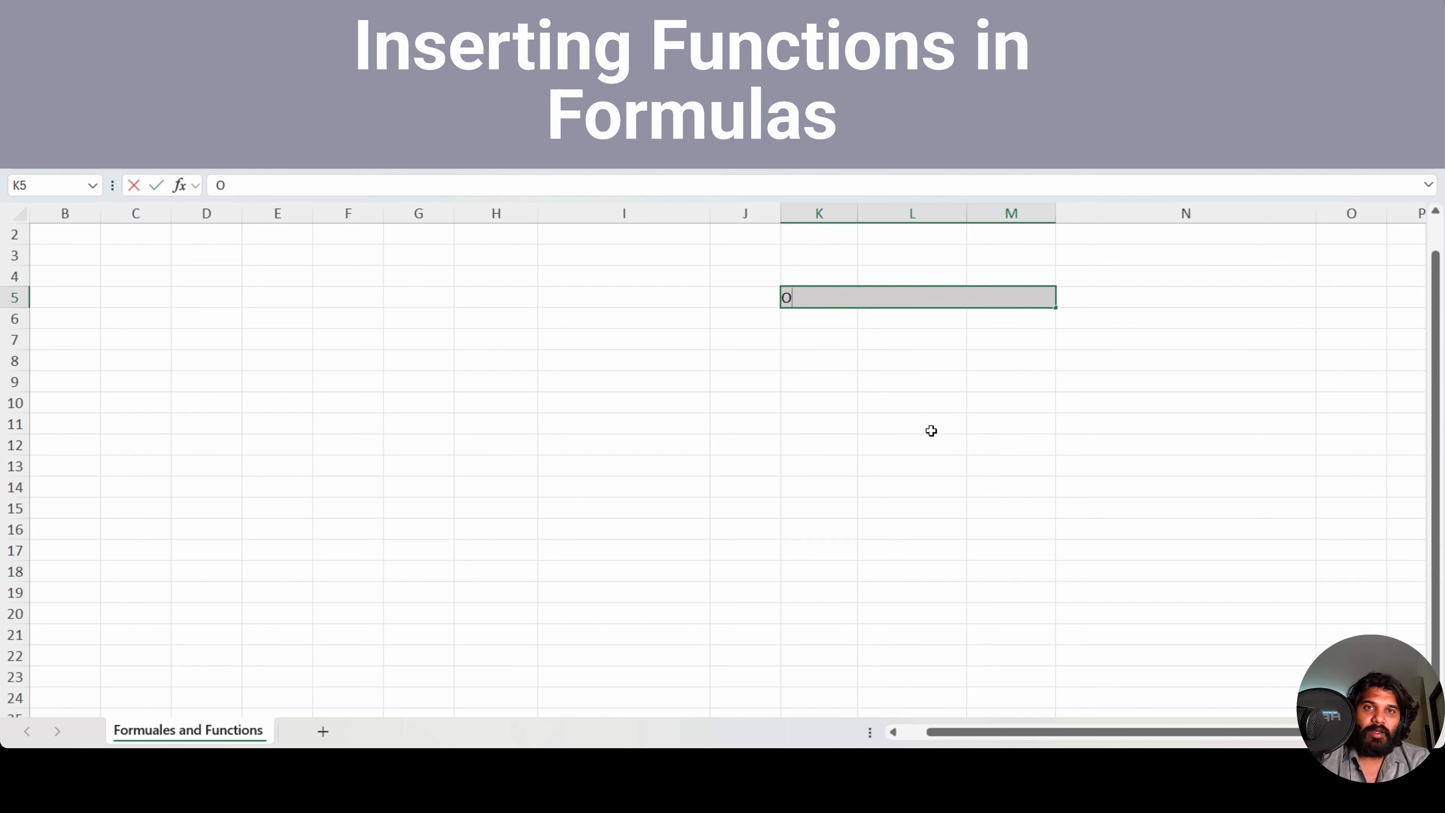
{"action": "type", "text": "nserting Functi"}
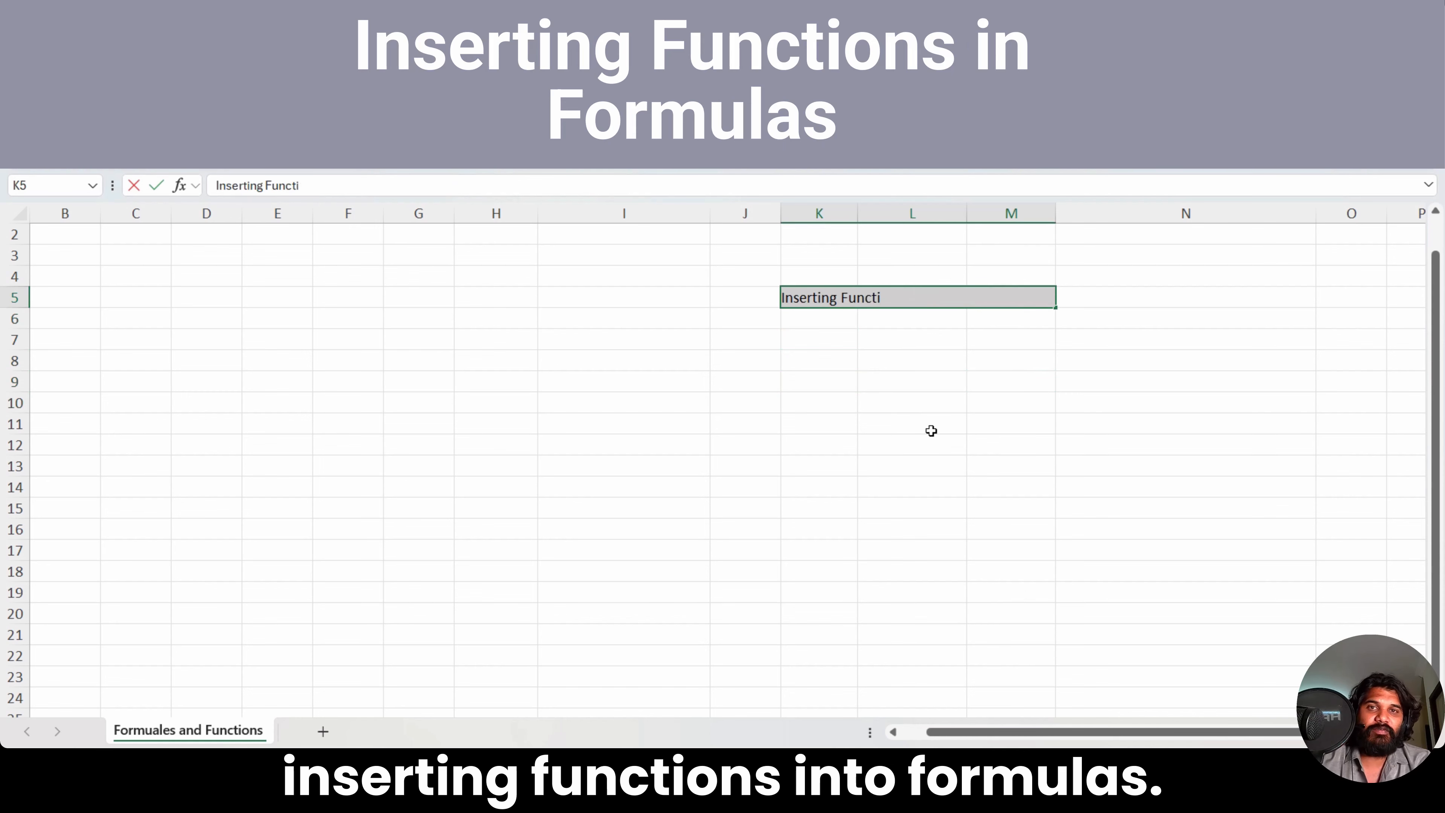
{"action": "type", "text": "ons into Formulaes"}
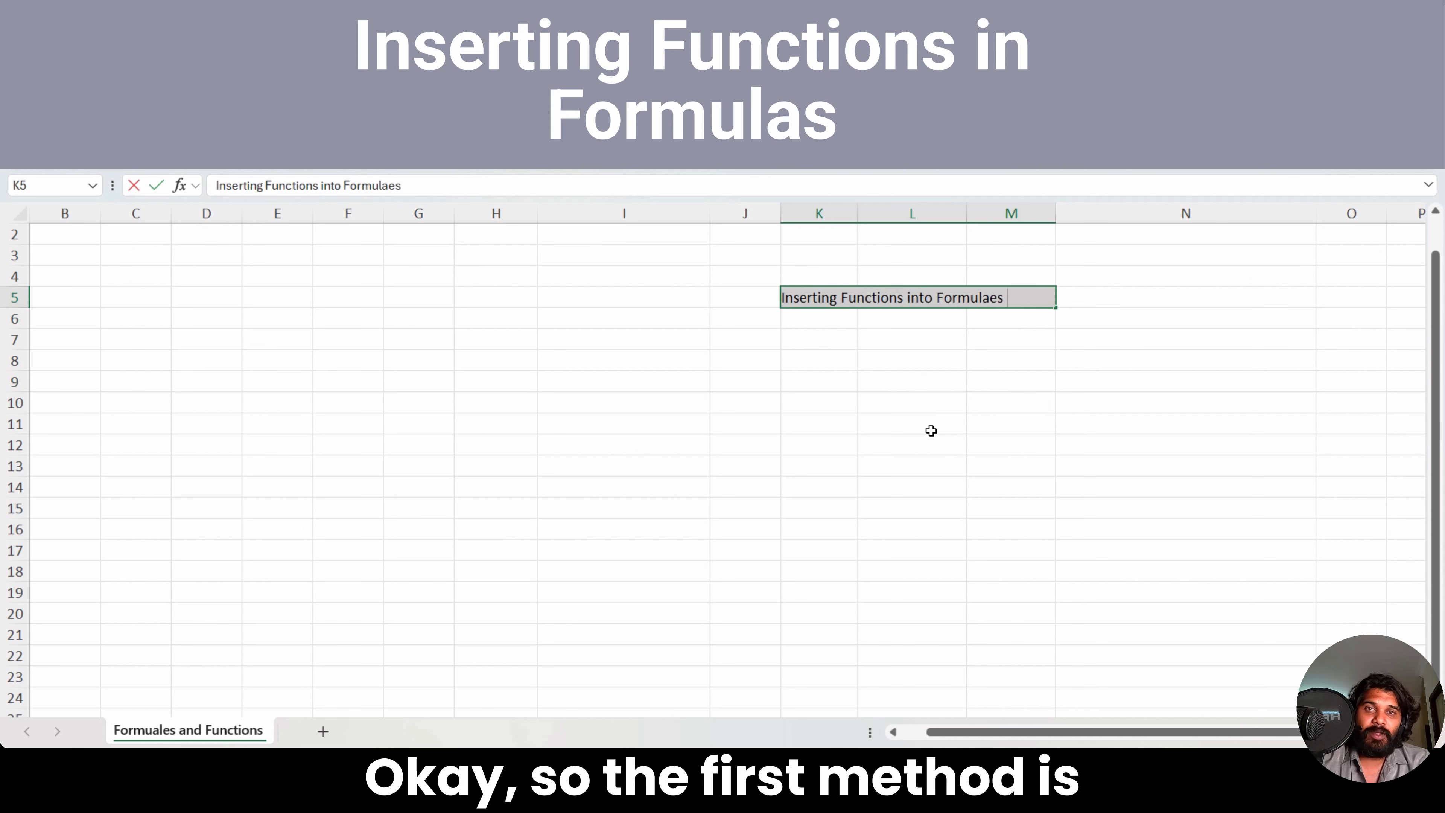
Step: Enter a PROPER formula in K7 from the autocomplete suggestions, pointing to J7:L9 as its text argument
{"action": "left_click", "coordinate": [829, 342]}
{"action": "type", "text": "1"}
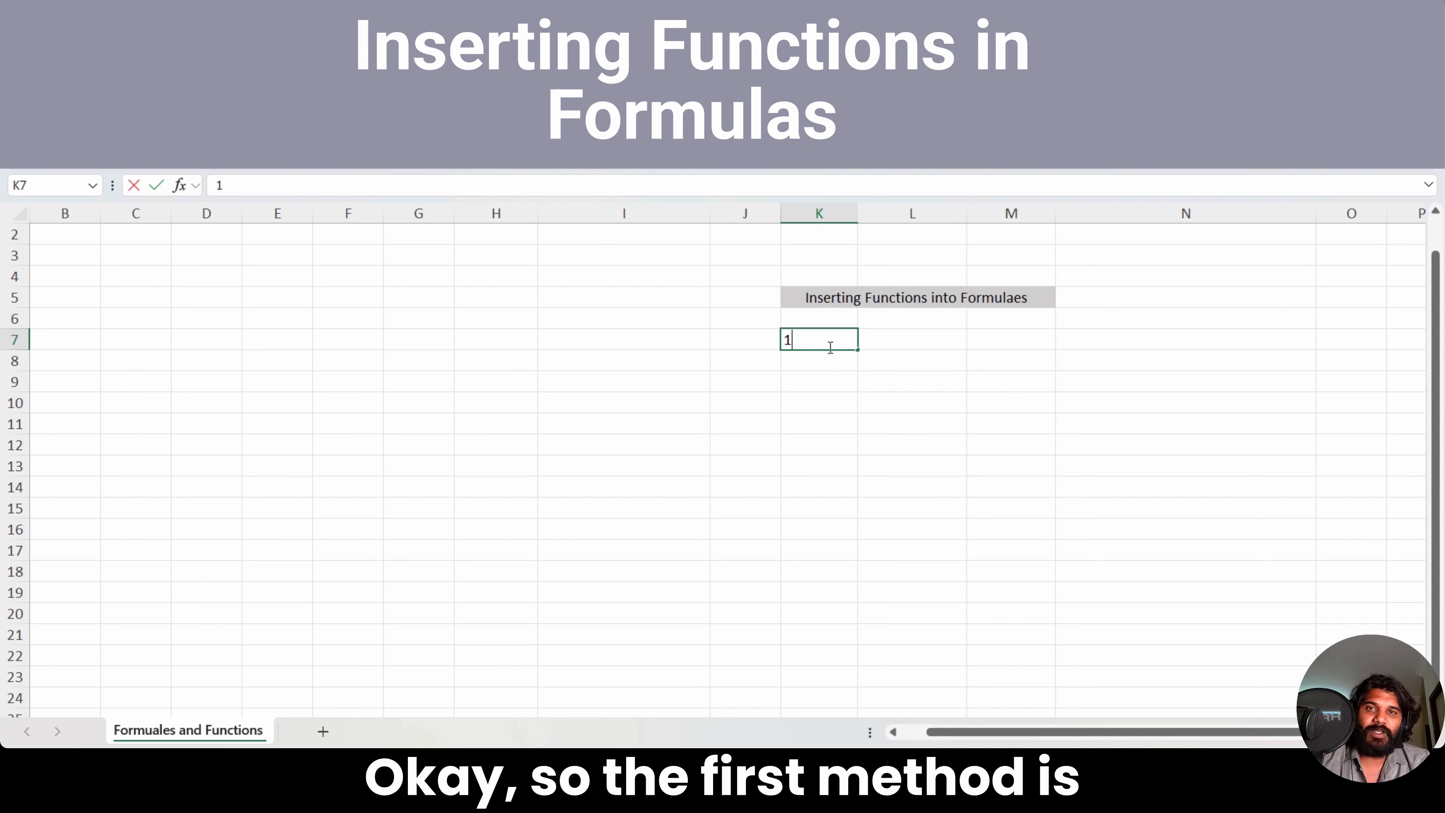
{"action": "key", "text": "BackSpace"}
{"action": "type", "text": "="}
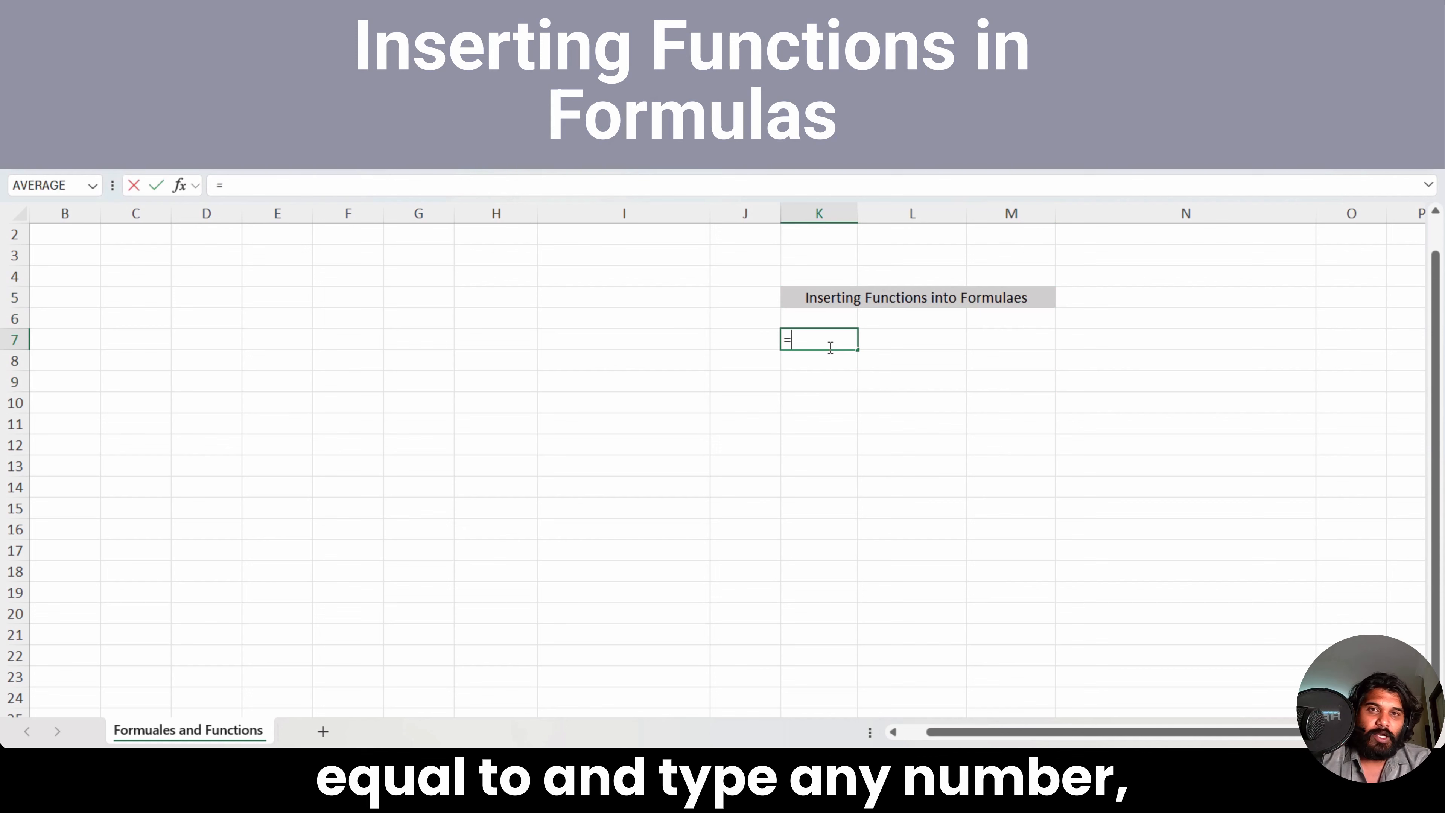
{"action": "type", "text": "pro"}
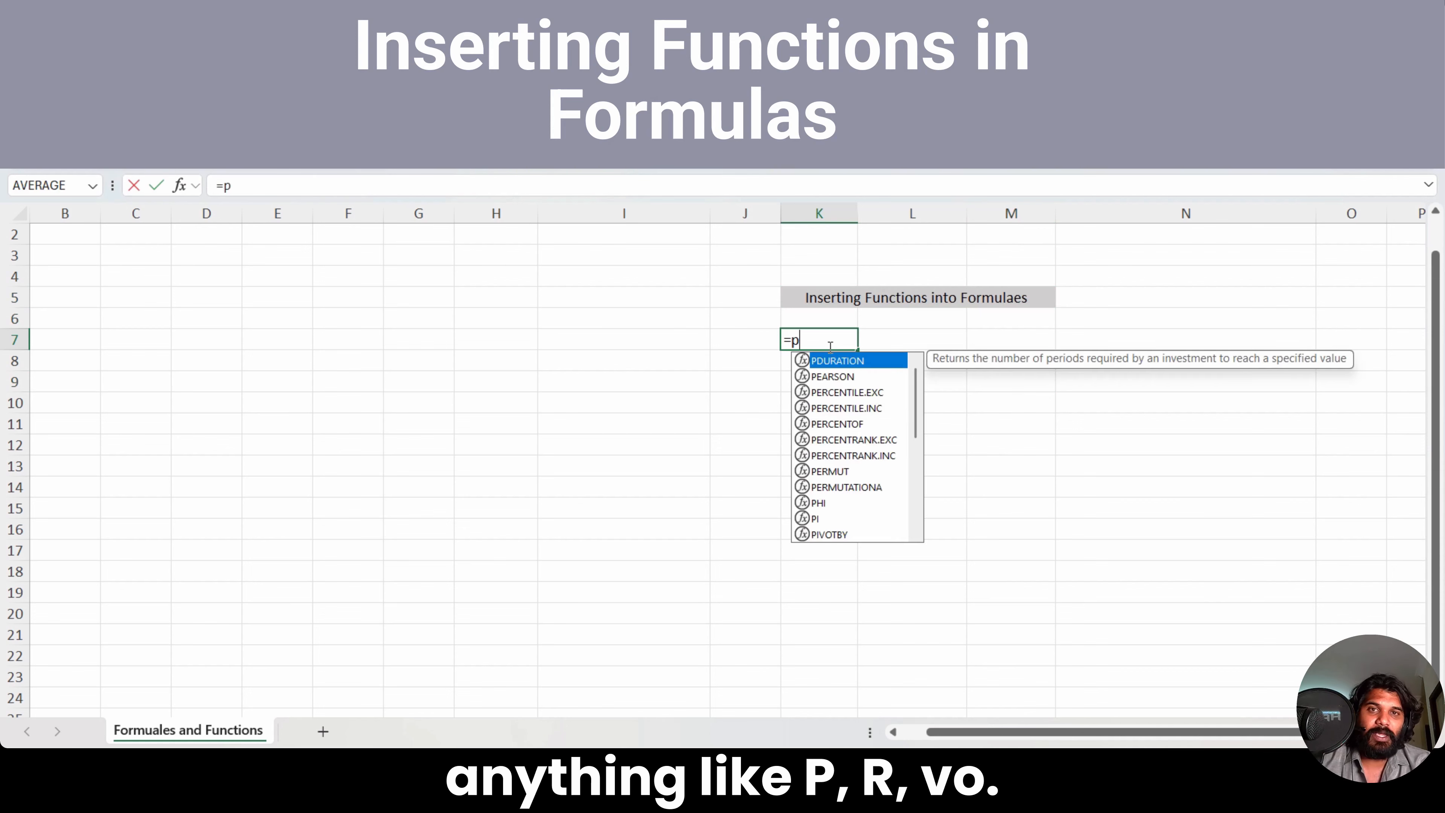
{"action": "key", "text": "Tab"}
{"action": "key", "text": "BackSpace"}
{"action": "key", "text": "BackSpace"}
{"action": "key", "text": "BackSpace"}
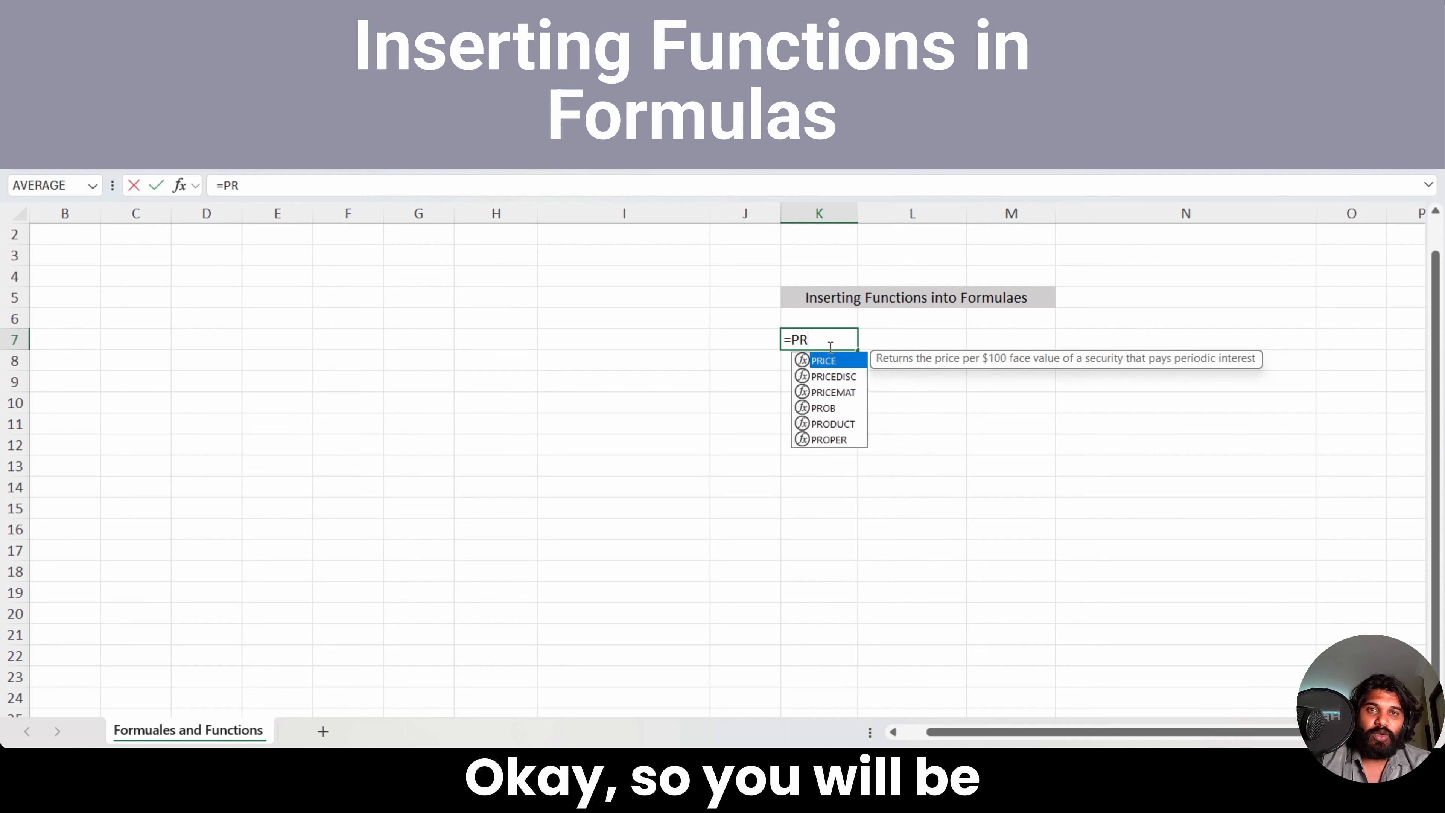
{"action": "type", "text": "oper"}
{"action": "key", "text": "Tab"}
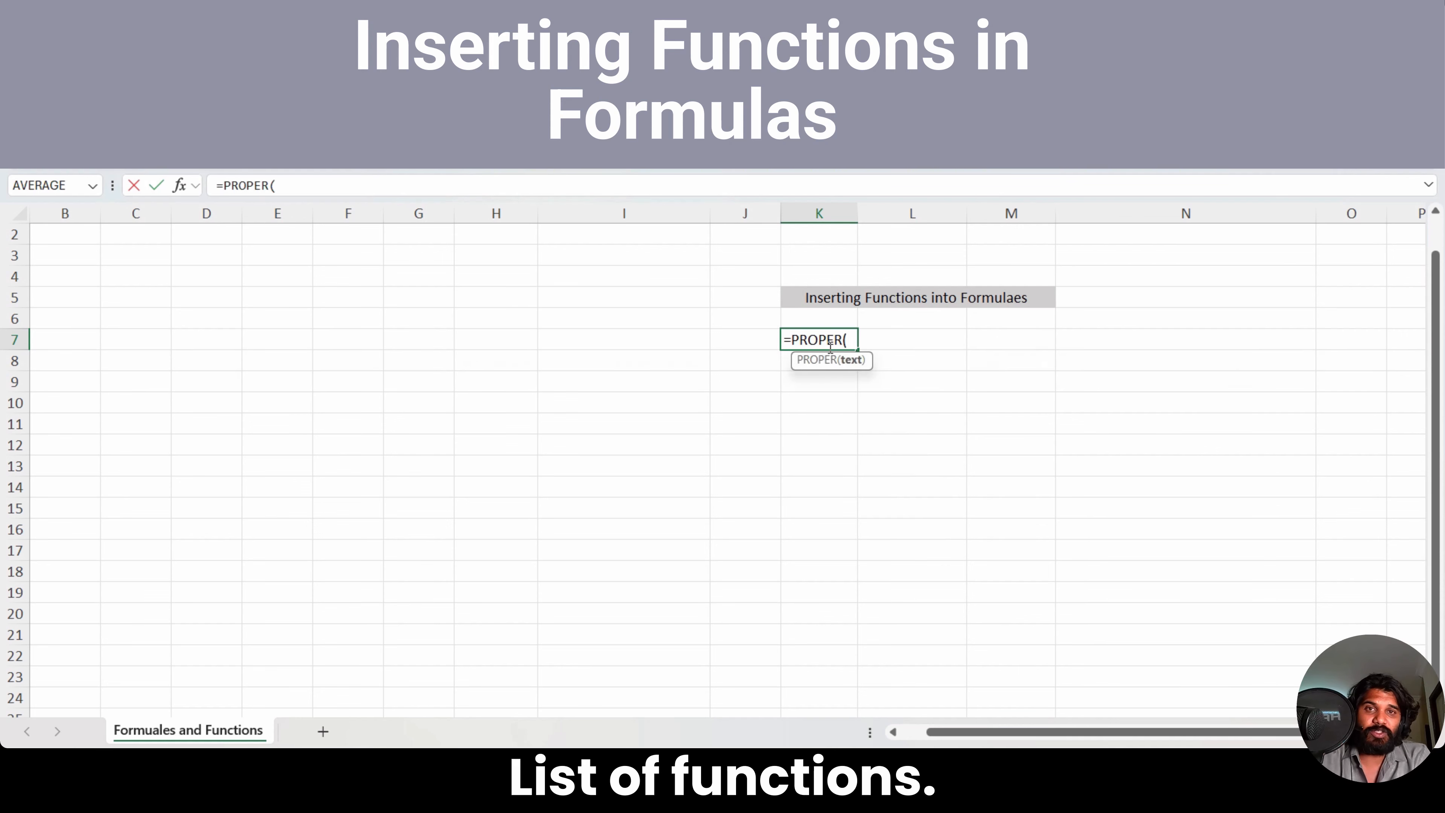
{"action": "left_click", "coordinate": [816, 416]}
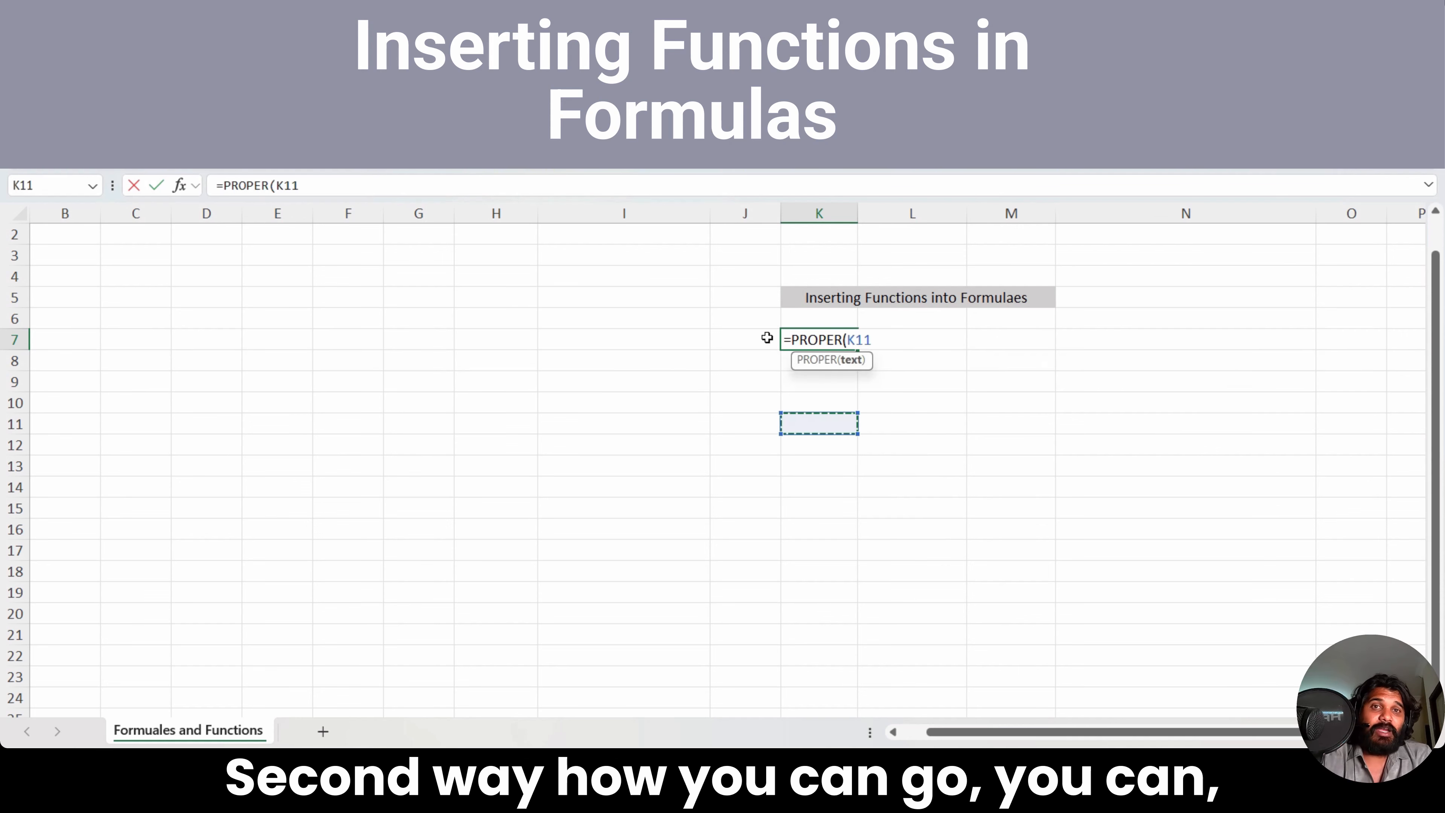
{"action": "left_click_drag", "start_coordinate": [767, 337], "coordinate": [867, 371]}
{"action": "left_click", "coordinate": [856, 466]}
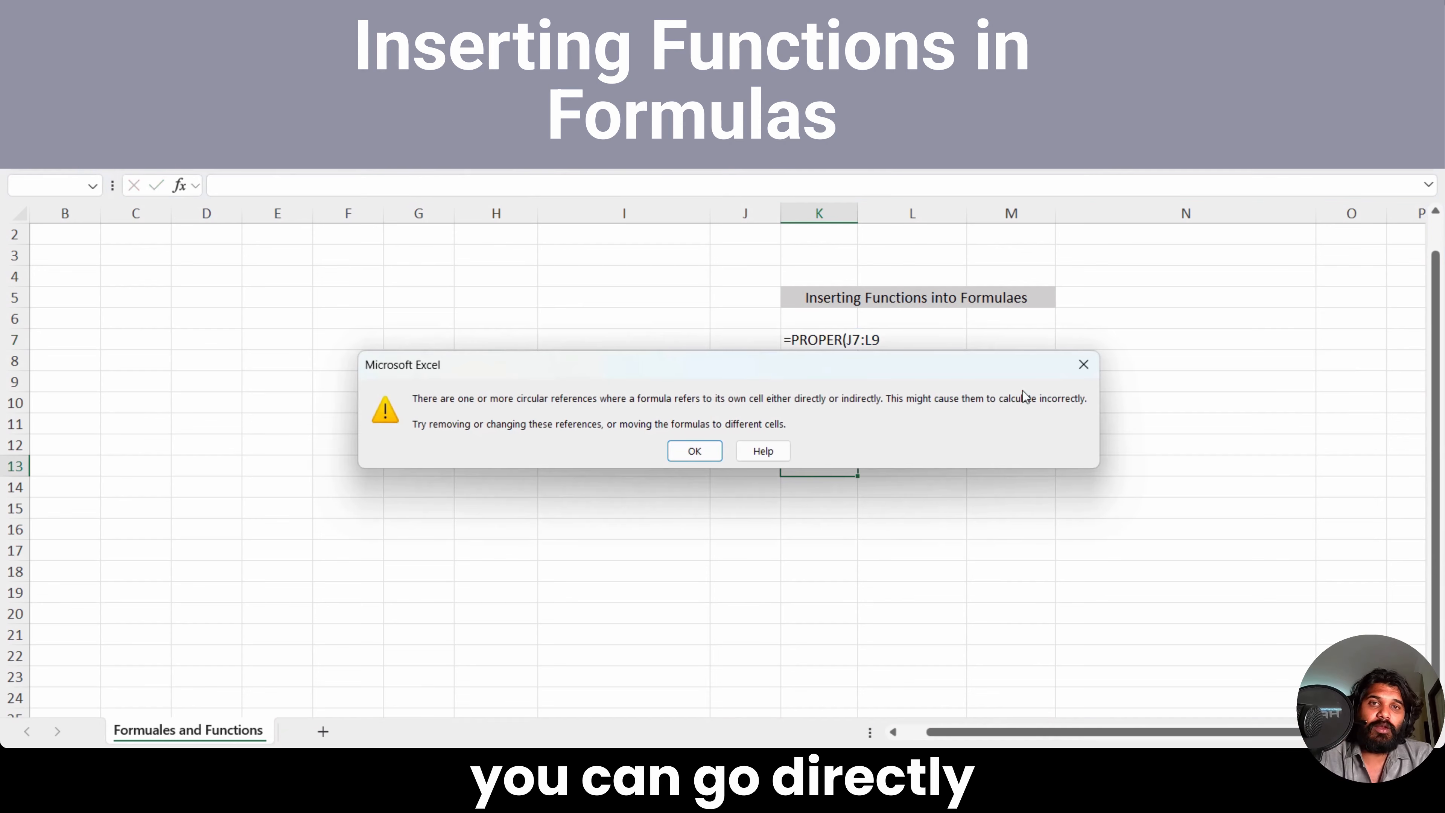
{"action": "key", "text": "Return"}
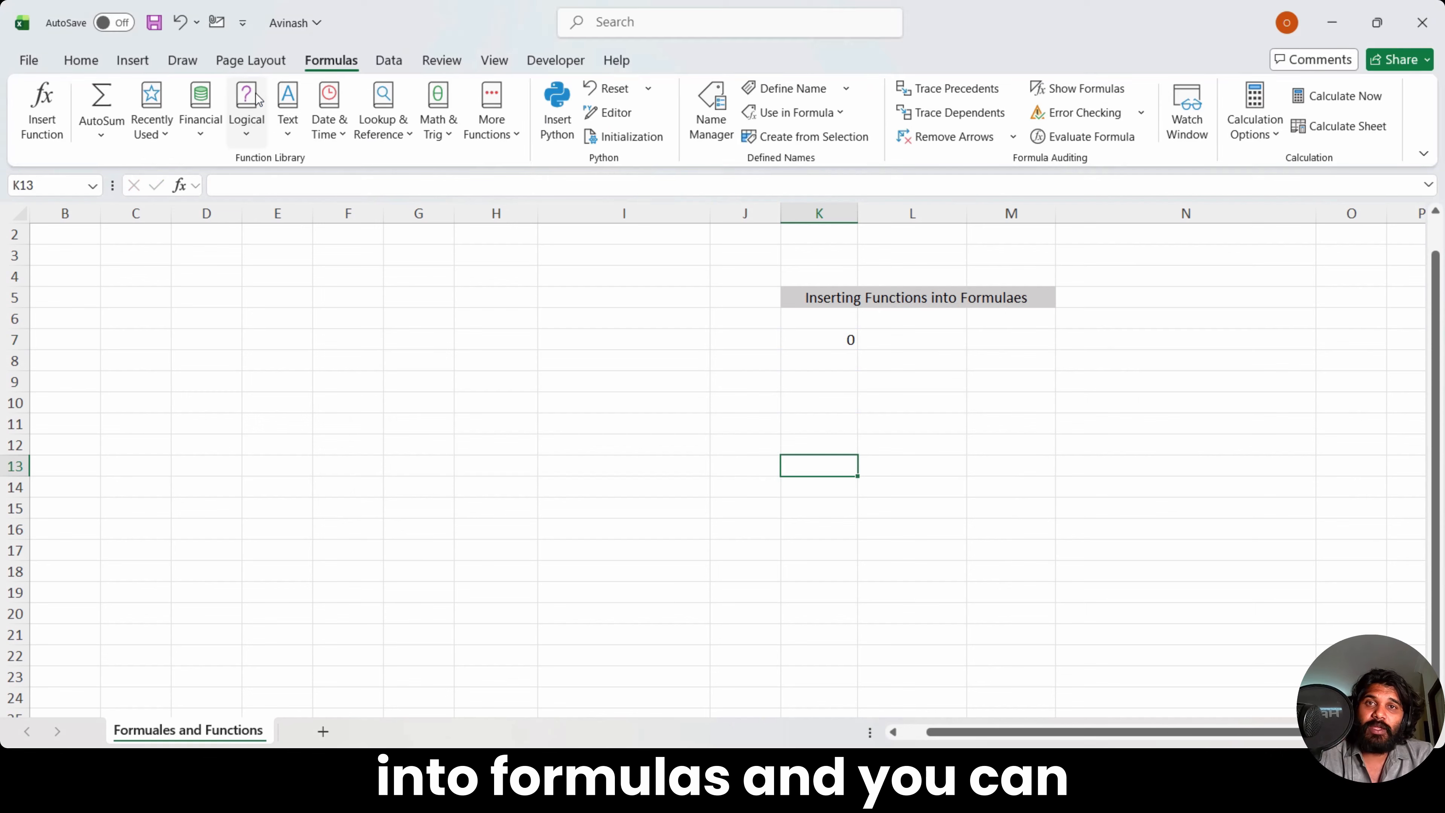
Step: Examine the functions offered under Logical, AutoSum and Recently Used in the function library
{"action": "left_click", "coordinate": [246, 111]}
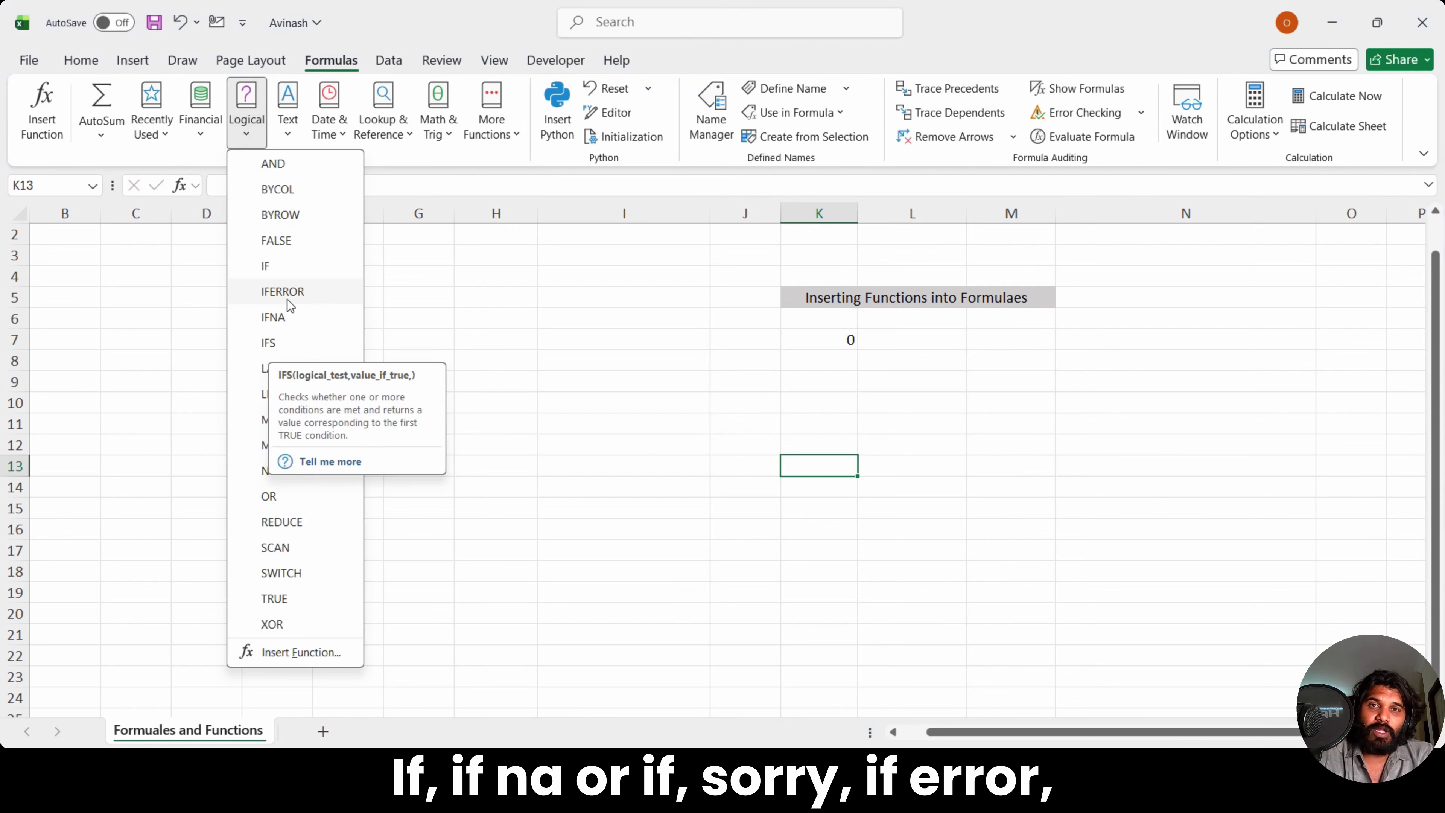
{"action": "left_click", "coordinate": [101, 134]}
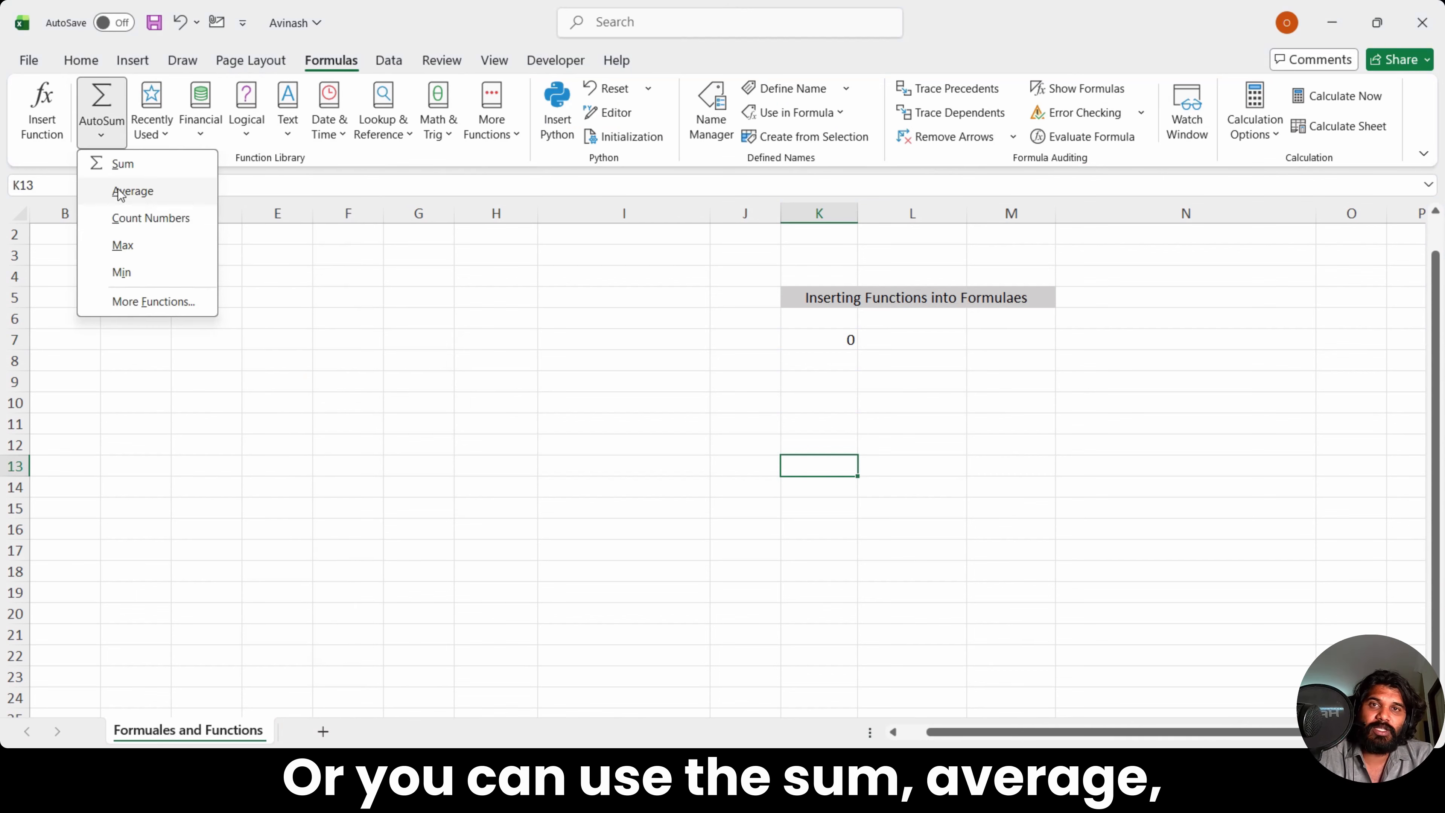
{"action": "left_click", "coordinate": [151, 122]}
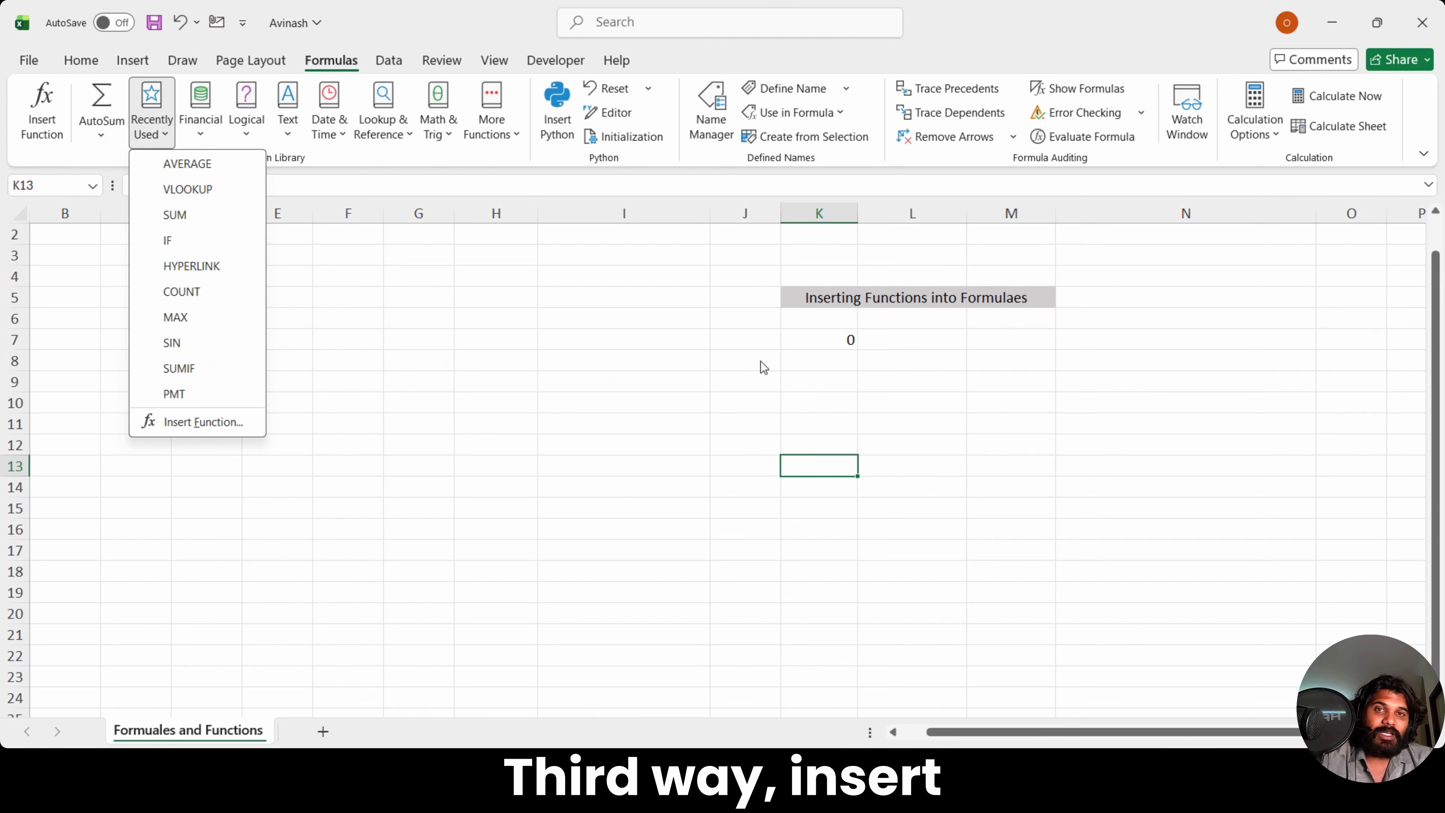
{"action": "left_click", "coordinate": [814, 370]}
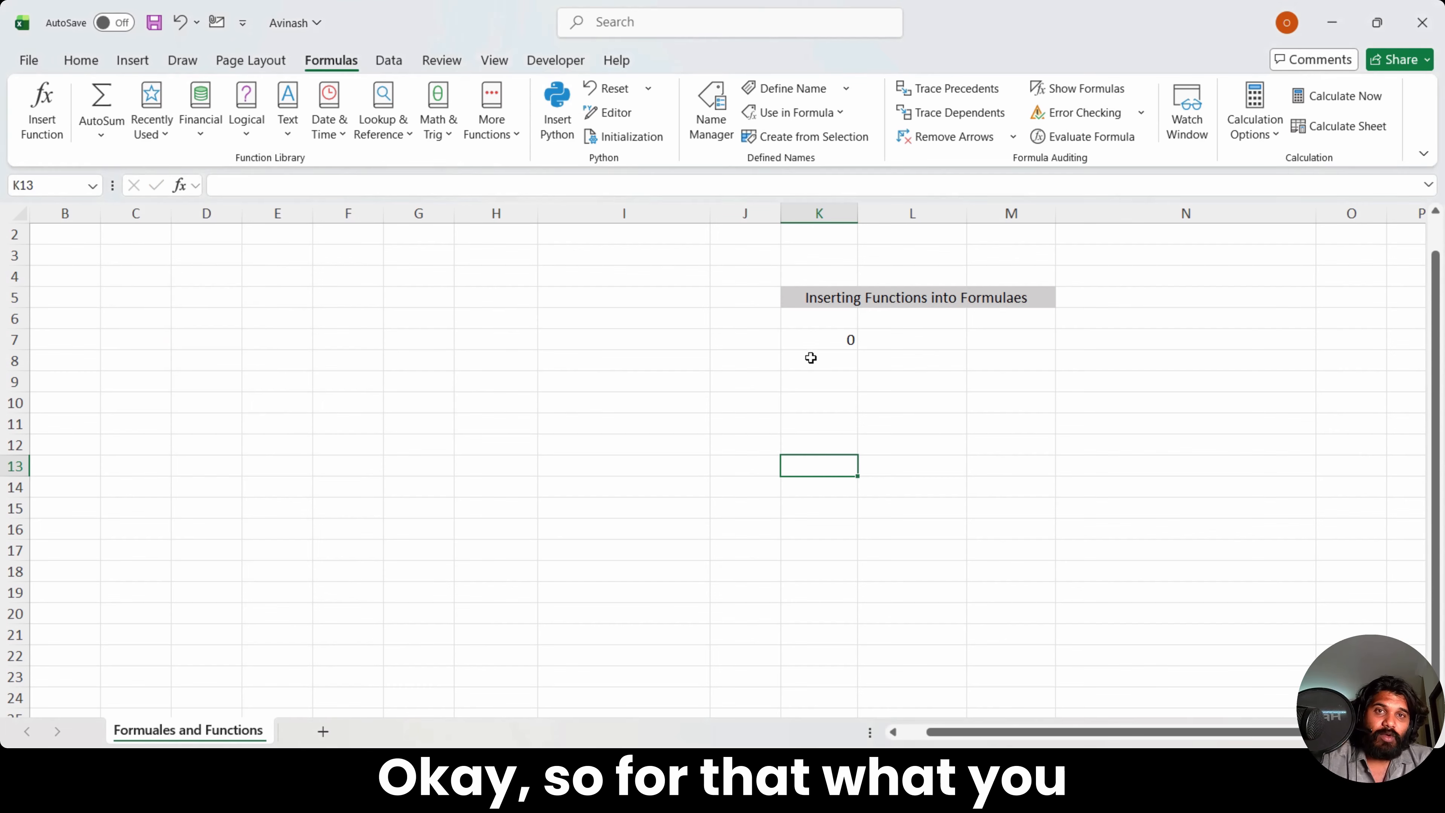
Step: Clear the formula in K7 and replace the heading in K5 with "Editing Formulaes"
{"action": "left_click", "coordinate": [844, 346]}
{"action": "key", "text": "Delete"}
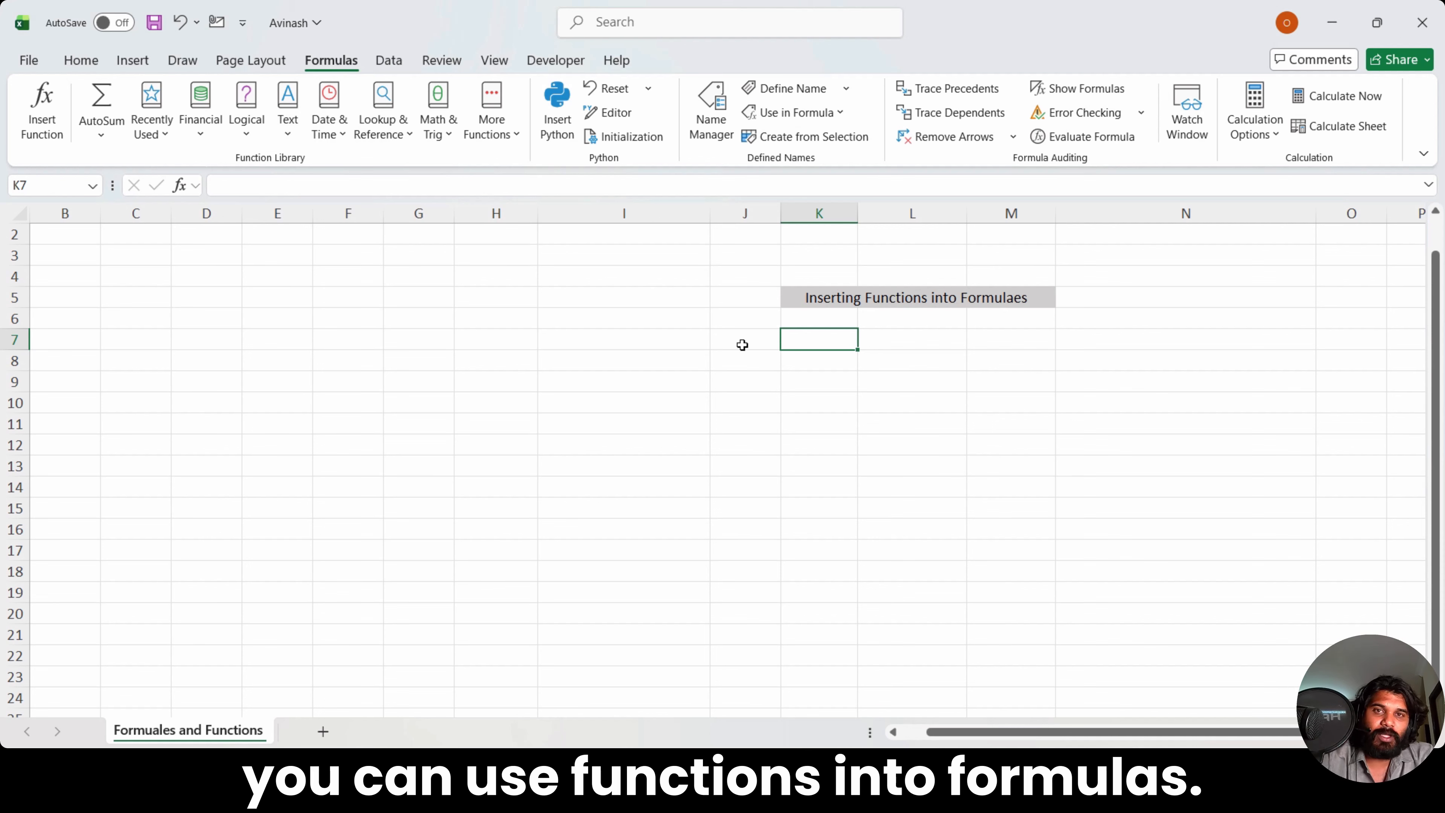
{"action": "left_click", "coordinate": [832, 303]}
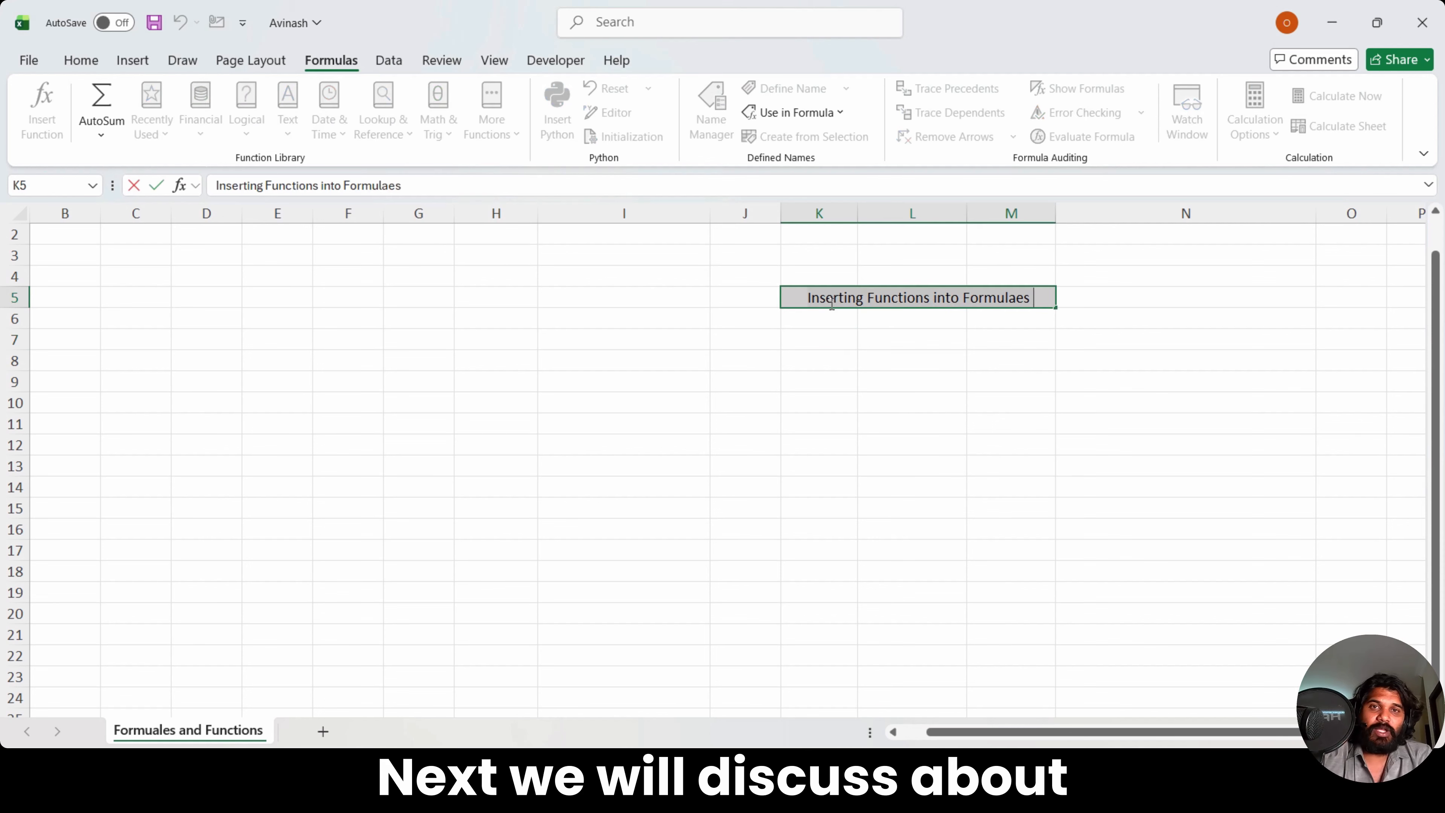
{"action": "type", "text": "Editing Formulaes"}
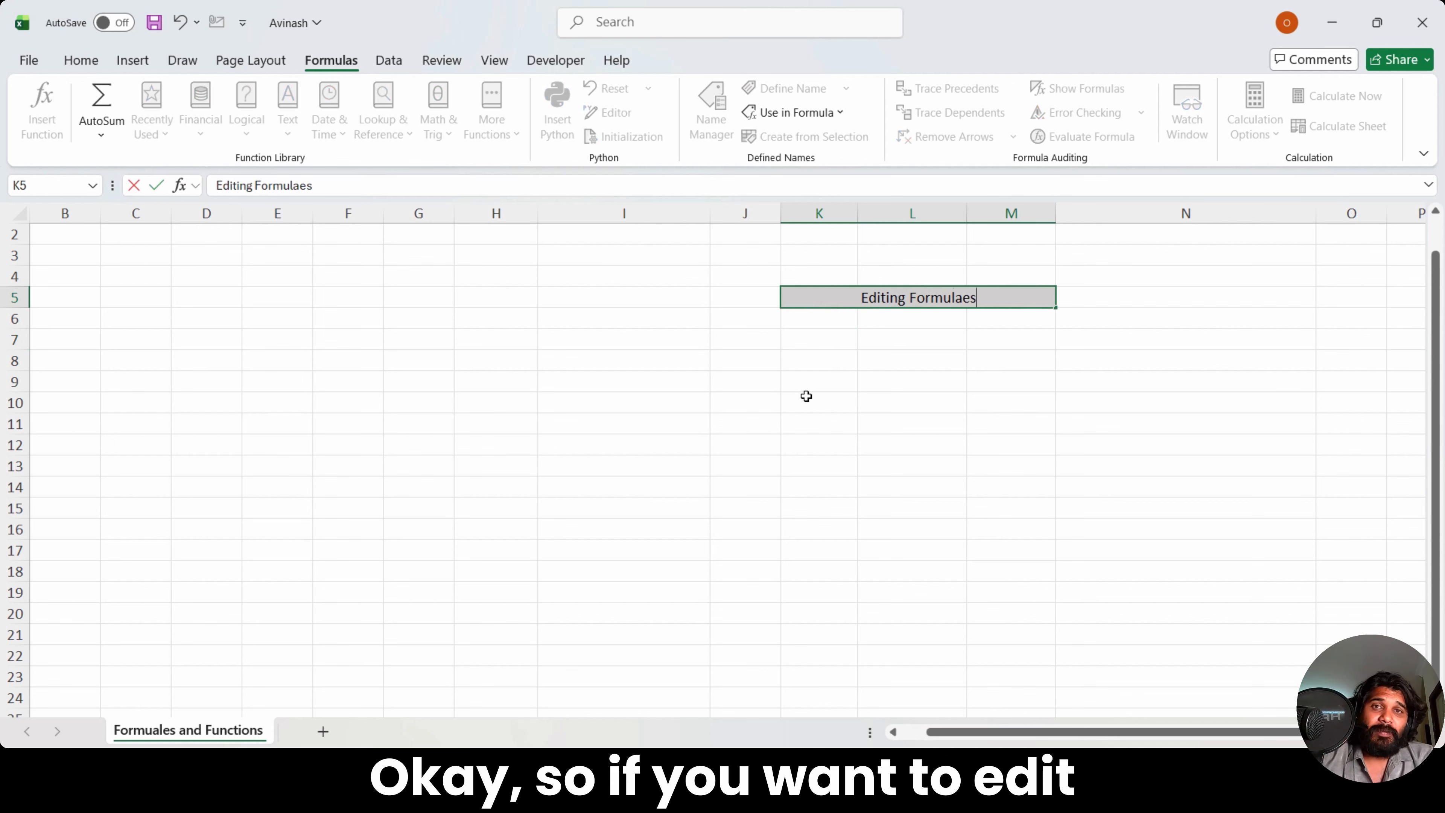
Step: Write the formula =proper("AnS") in K8, placing the cursor in its function name within the cell and within the formula bar
{"action": "left_click", "coordinate": [799, 356]}
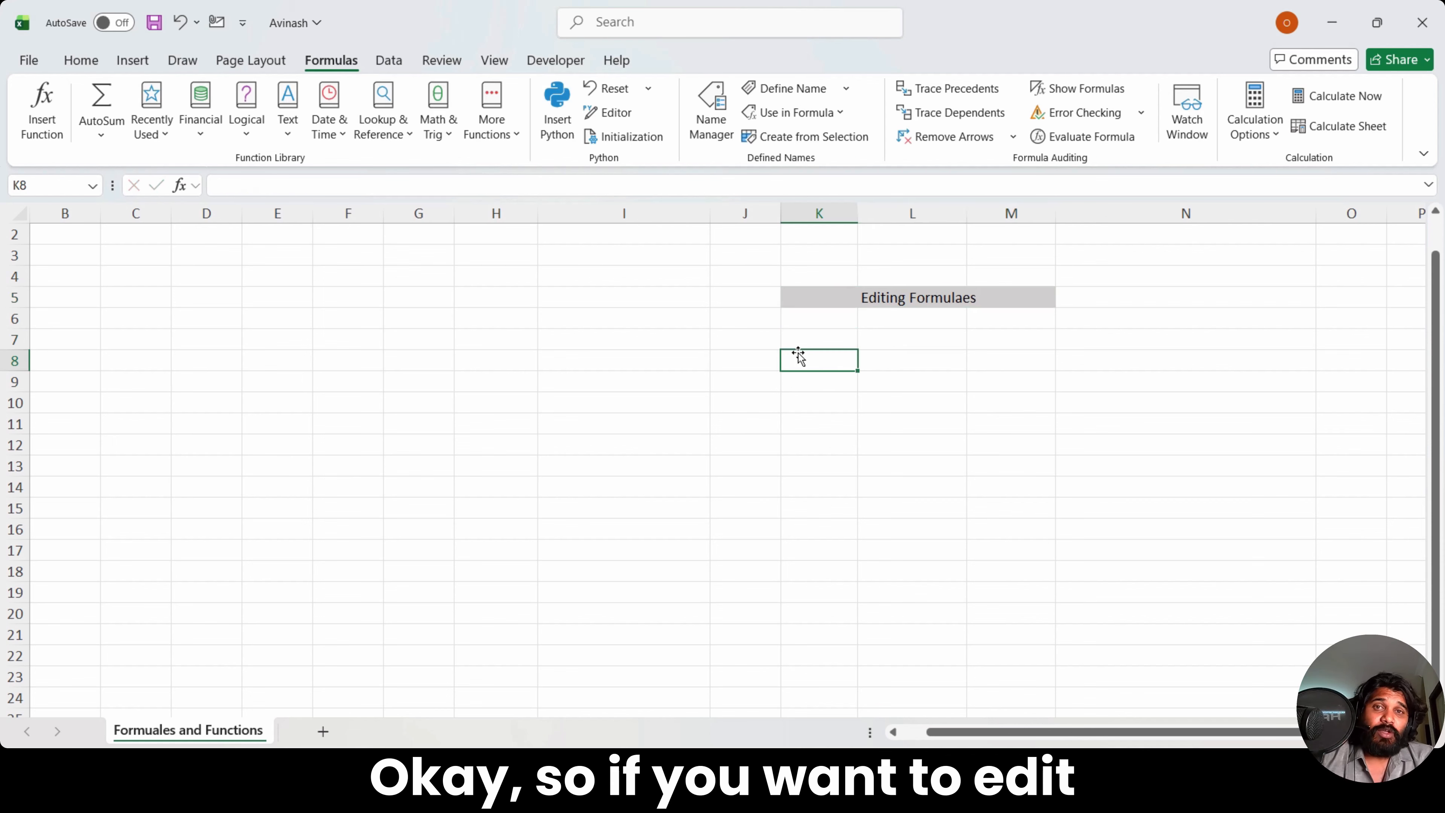
{"action": "type", "text": "="}
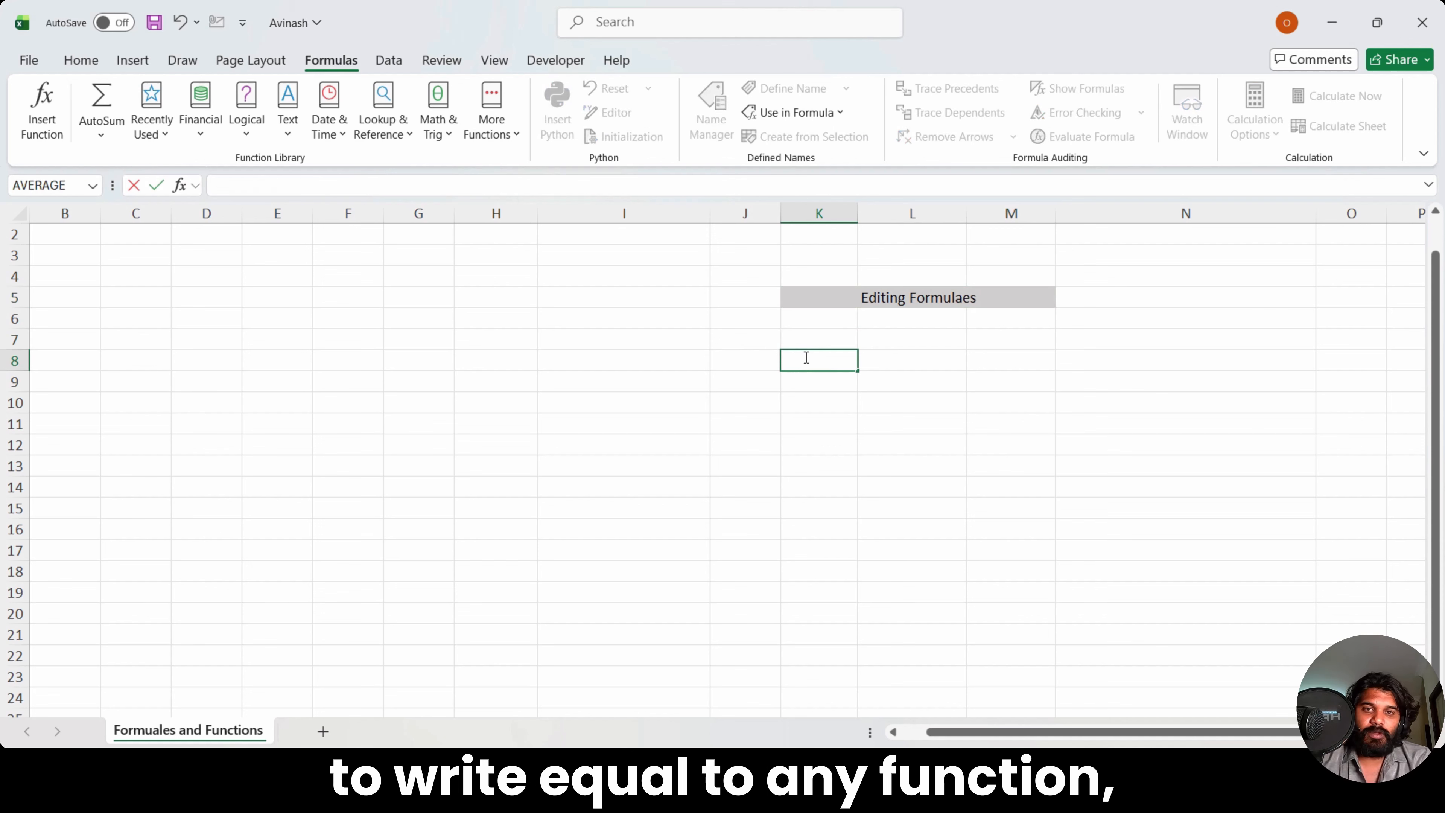
{"action": "type", "text": "proper"}
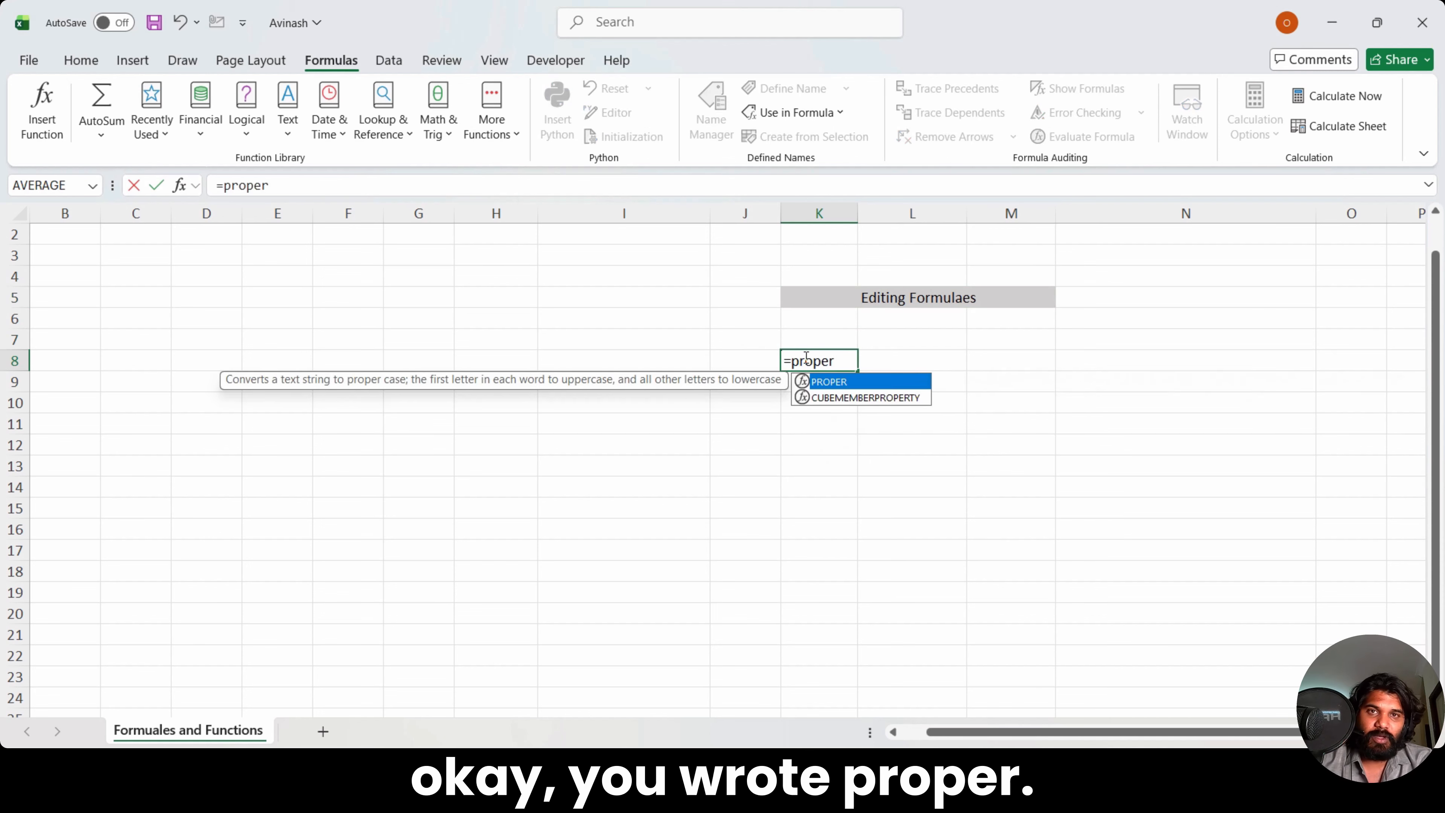
{"action": "type", "text": "(1"}
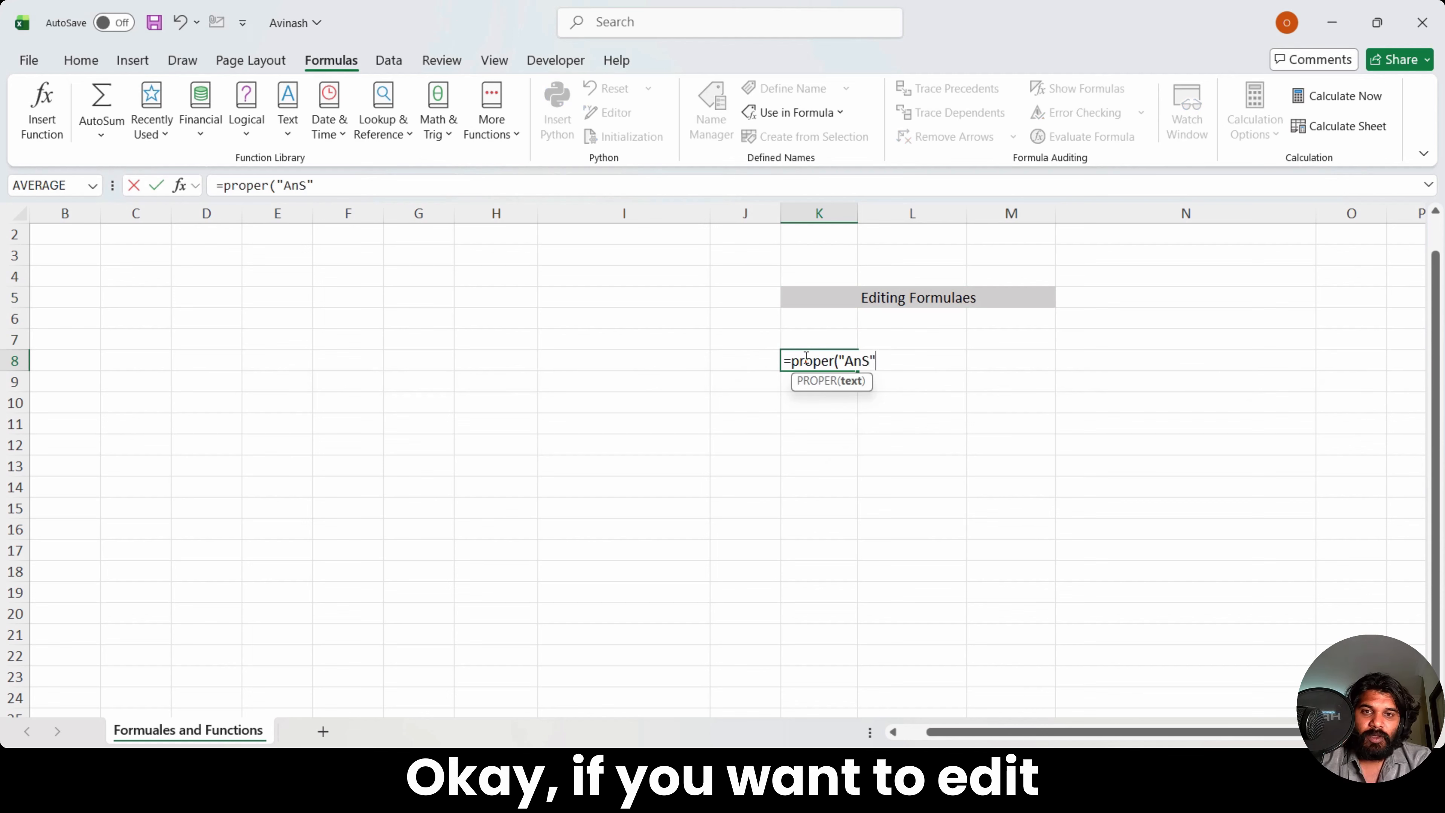
{"action": "type", "text": ")"}
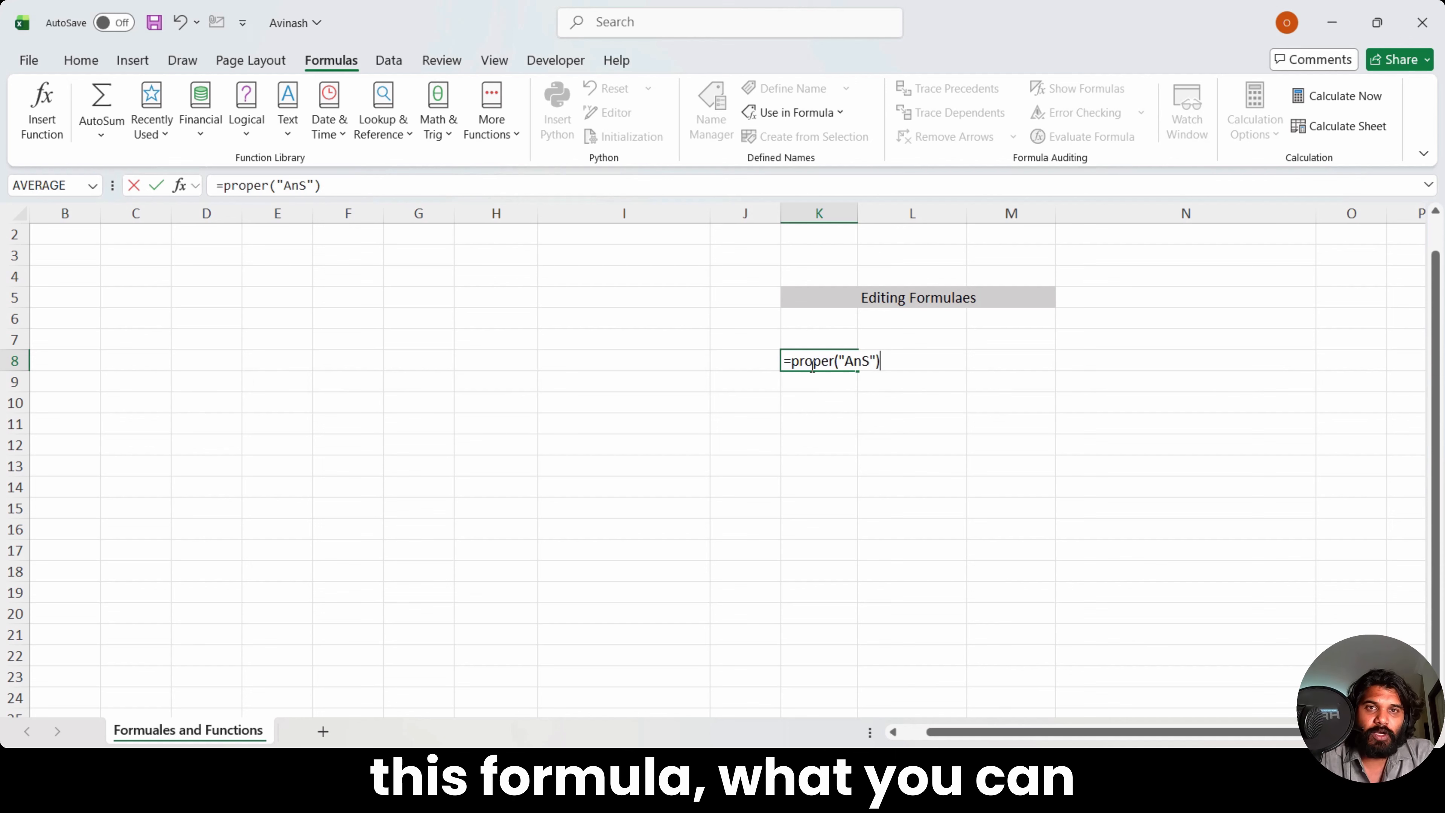
{"action": "left_click", "coordinate": [812, 363]}
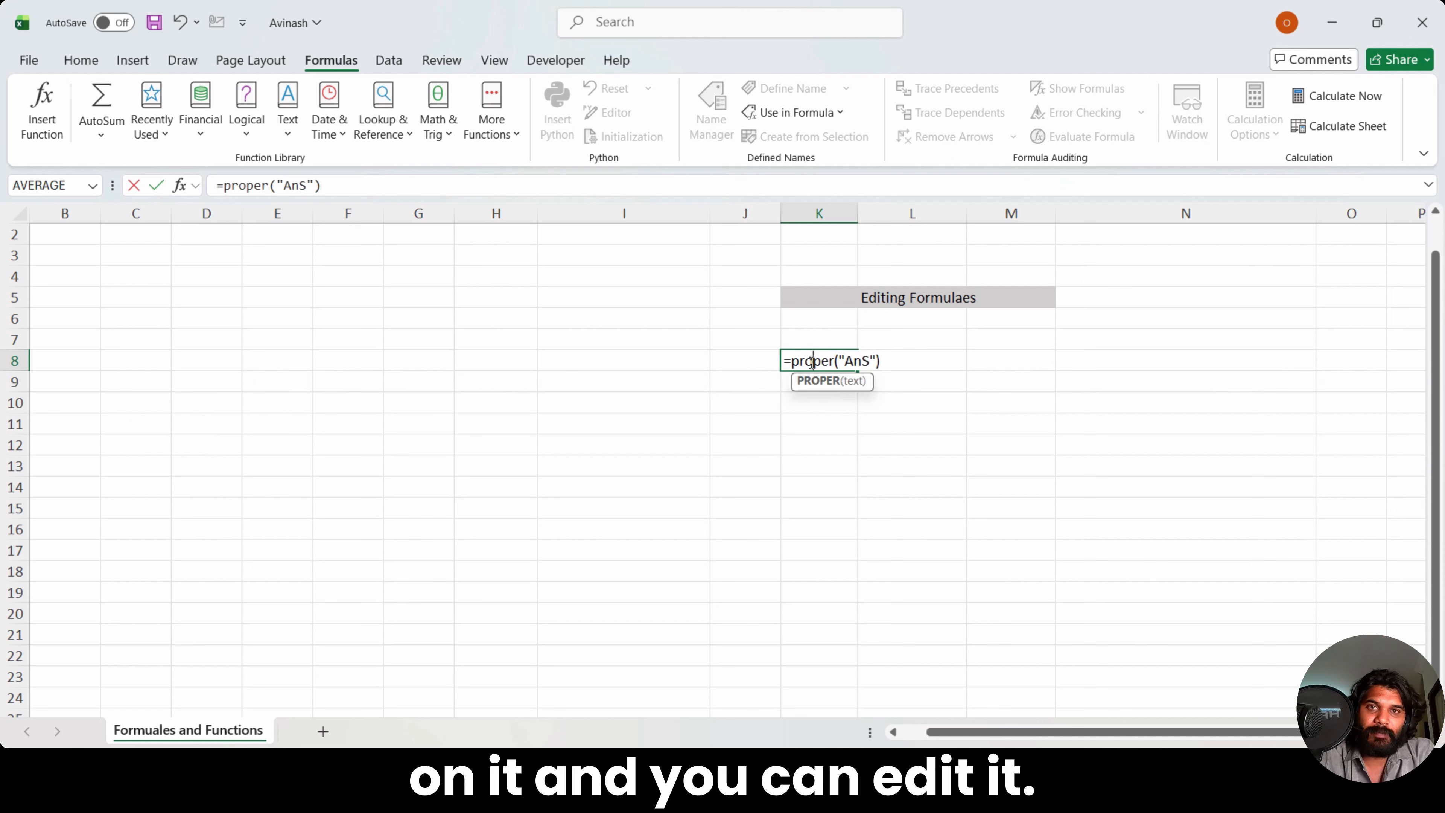
{"action": "left_click", "coordinate": [267, 185]}
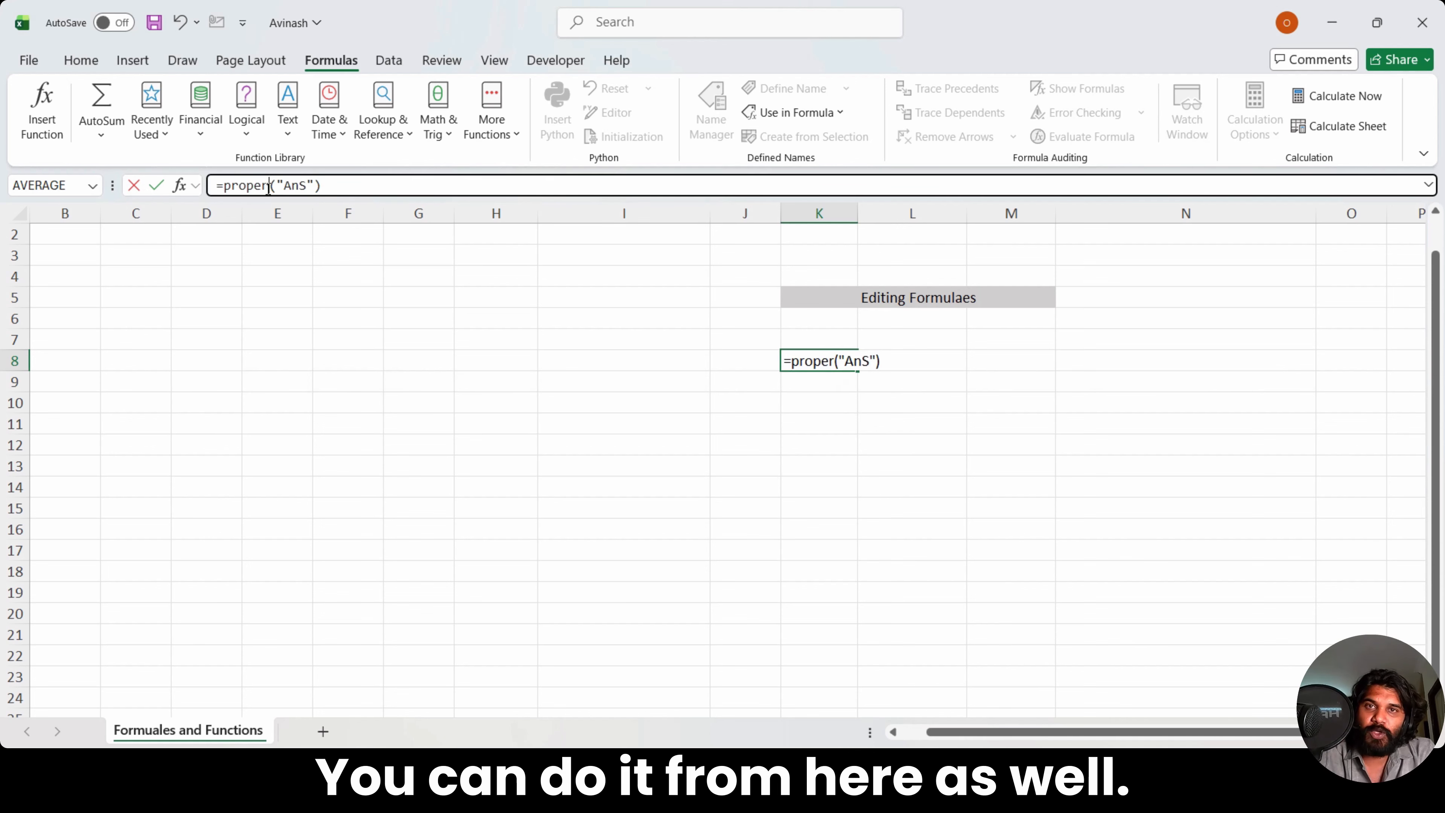
{"action": "left_click_drag", "start_coordinate": [266, 185], "coordinate": [240, 191]}
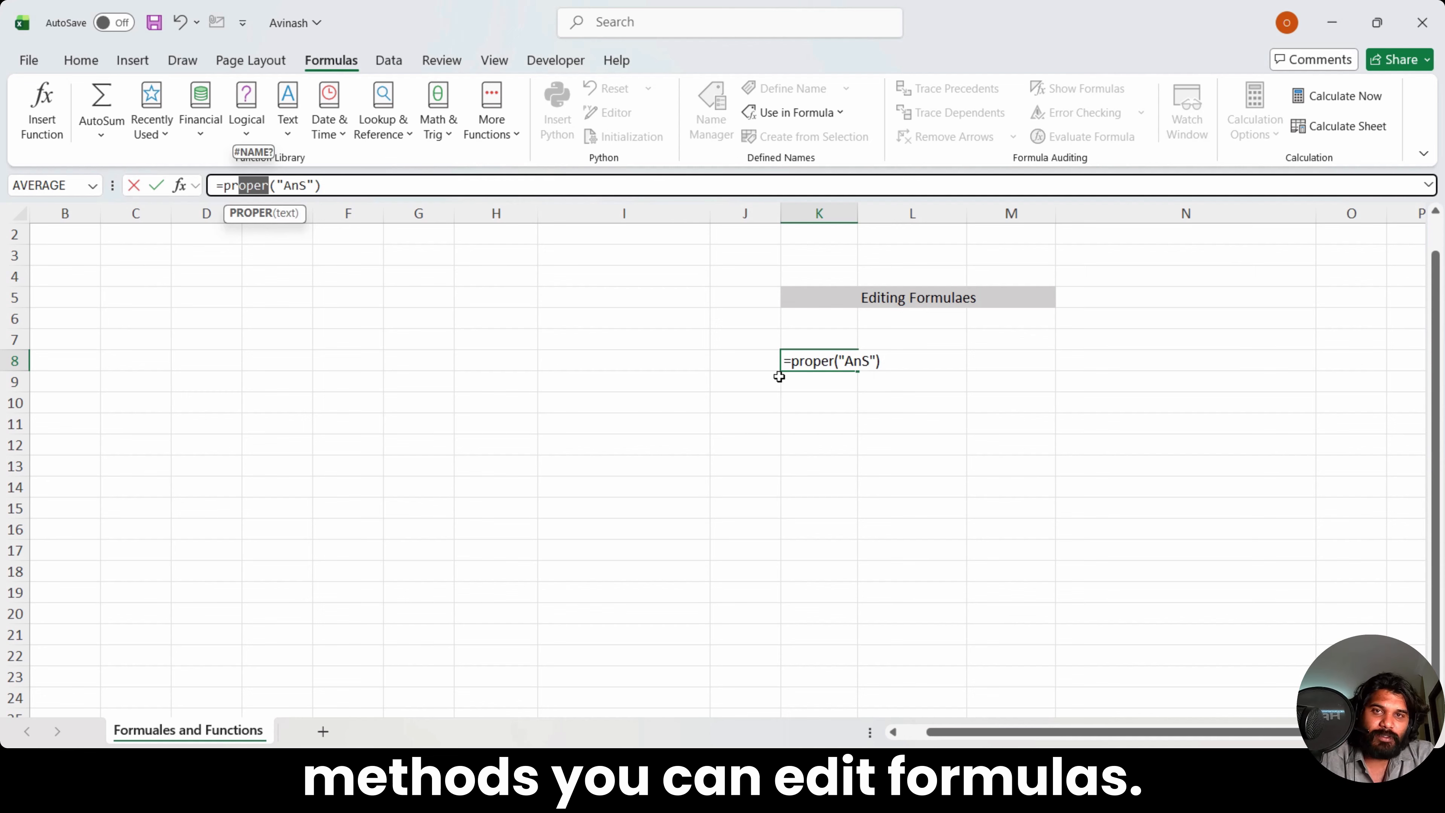
Step: Clear the formula in K8 and replace the heading in K5 with "Using Cell References in formulaes"
{"action": "left_click_drag", "start_coordinate": [777, 337], "coordinate": [925, 404]}
{"action": "key", "text": "Delete"}
{"action": "key", "text": "Up"}
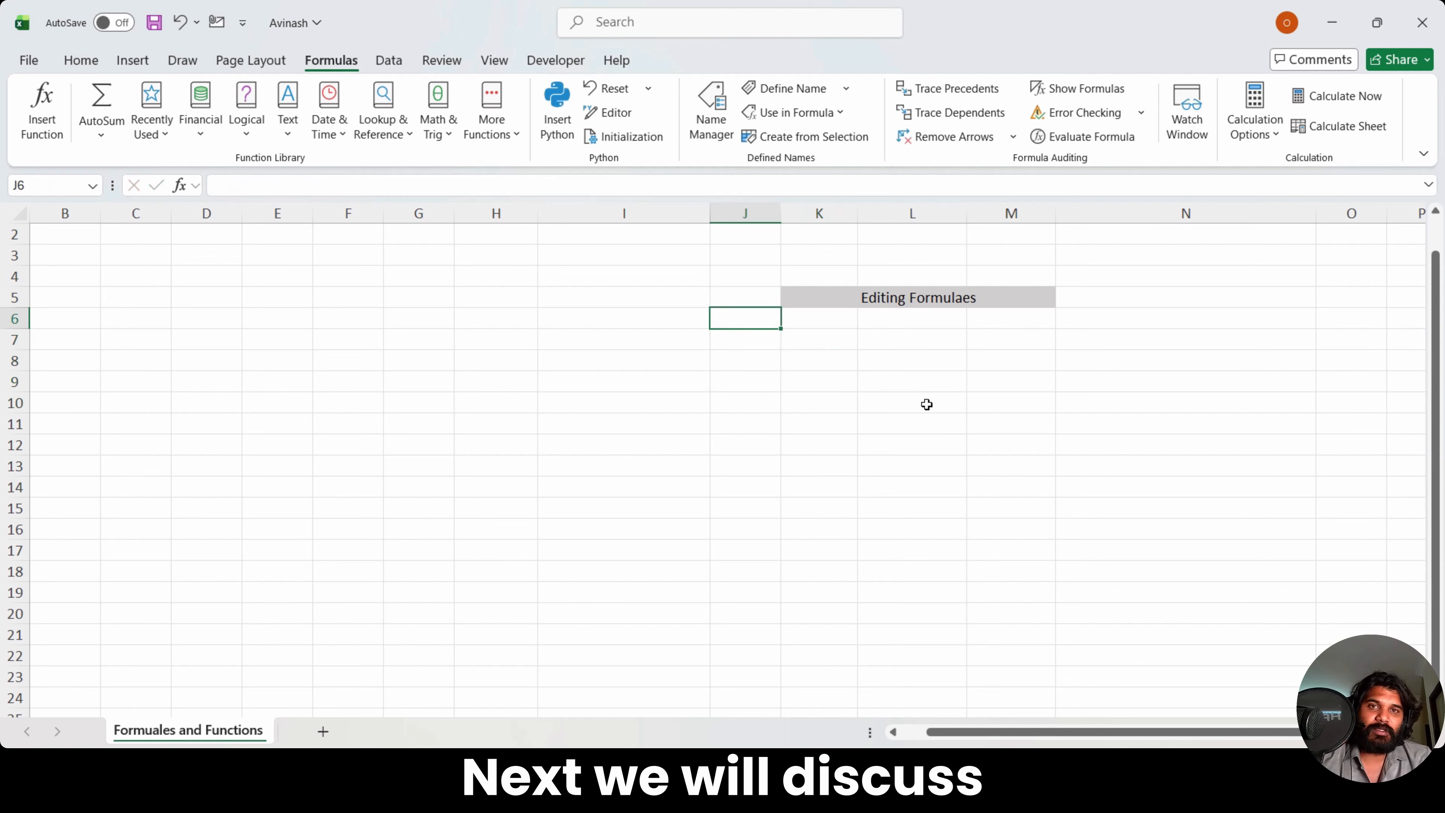
{"action": "key", "text": "Right"}
{"action": "key", "text": "Up"}
{"action": "key", "text": "F2"}
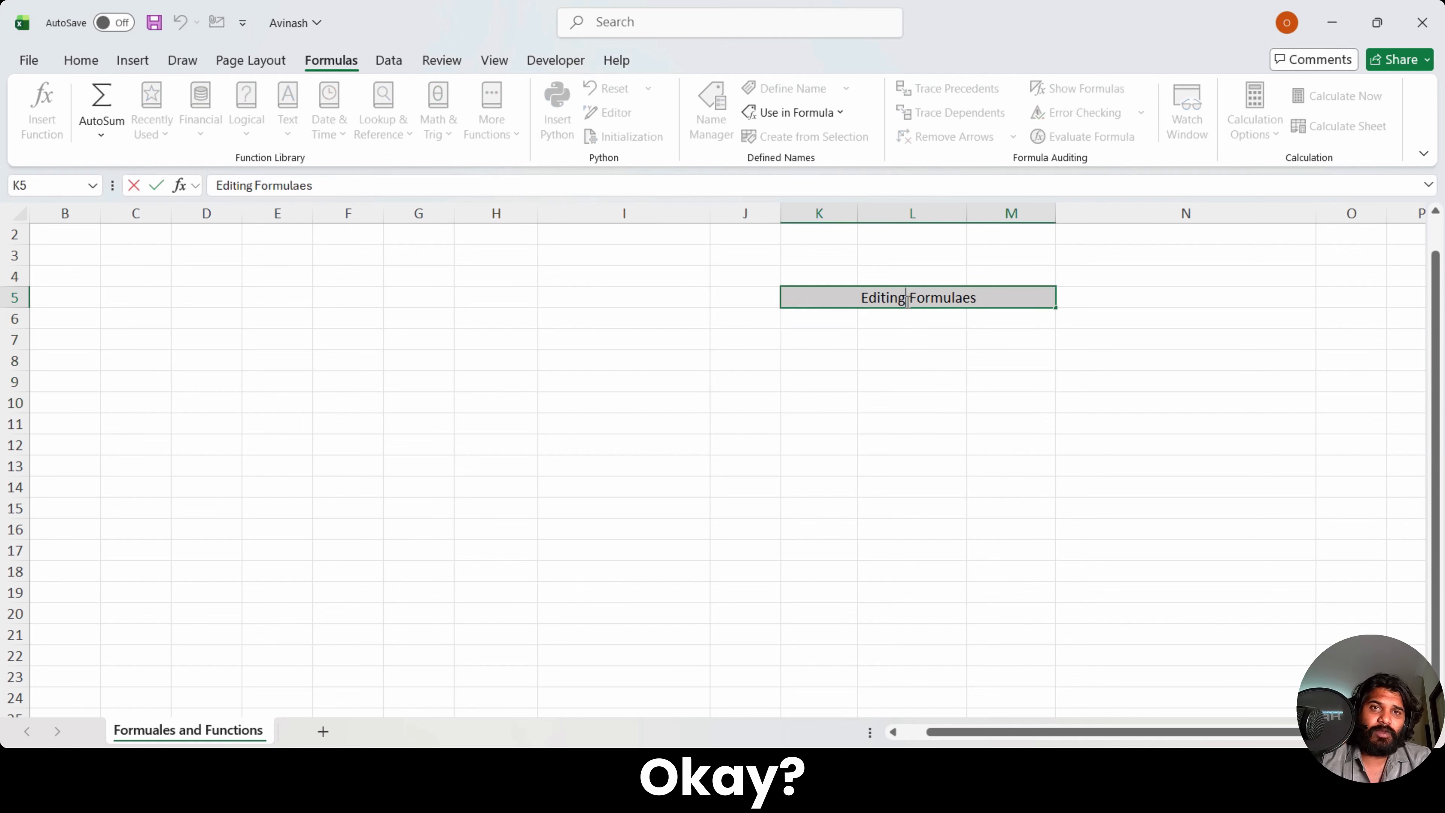
{"action": "key", "text": "shift+Home"}
{"action": "key", "text": "BackSpace"}
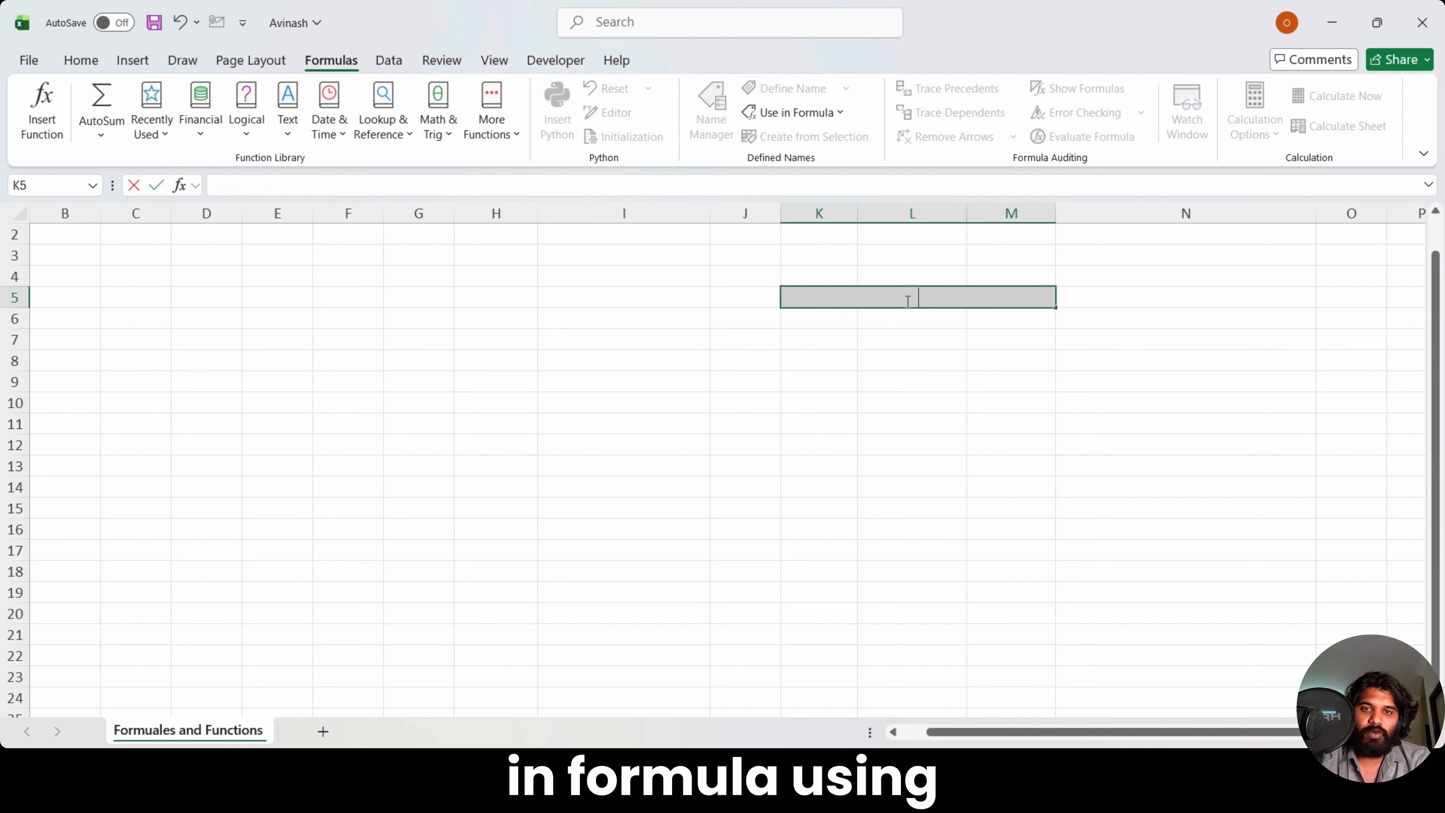
{"action": "type", "text": "Using Cell Referenc"}
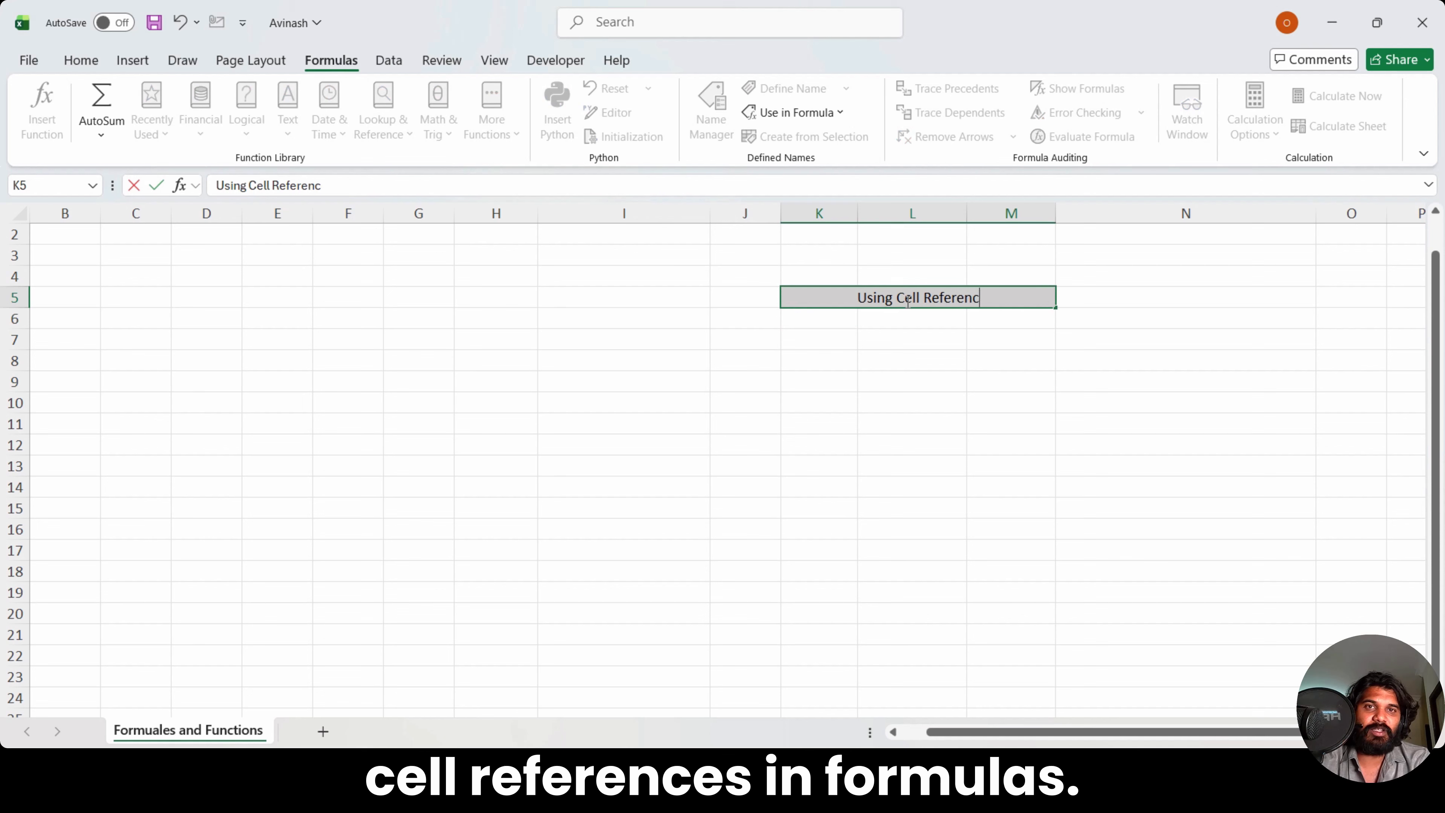
{"action": "type", "text": "es in formulaes"}
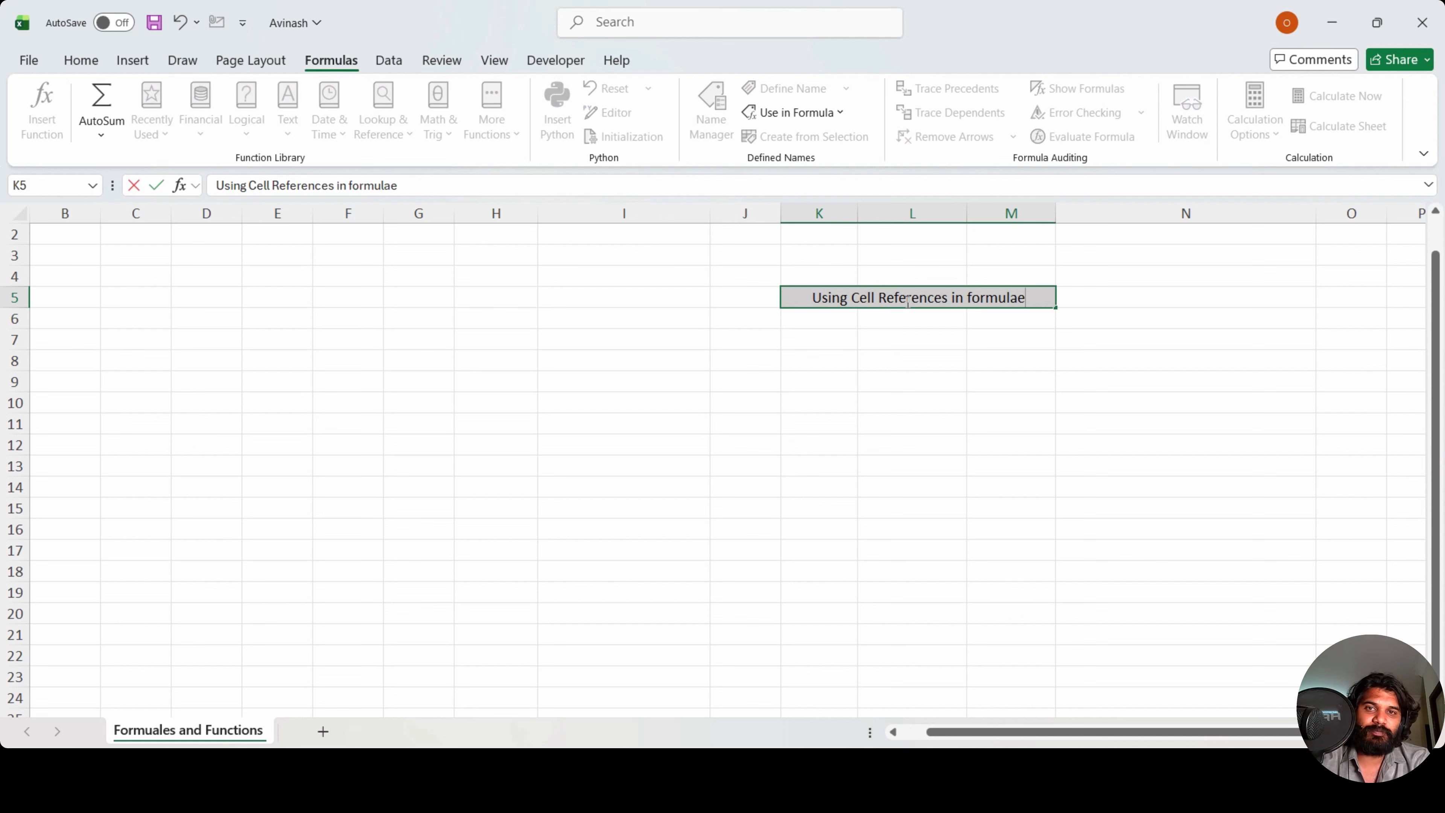
Step: Enter 10 in K8 and set the cell's number format to General
{"action": "left_click", "coordinate": [852, 355]}
{"action": "type", "text": "10"}
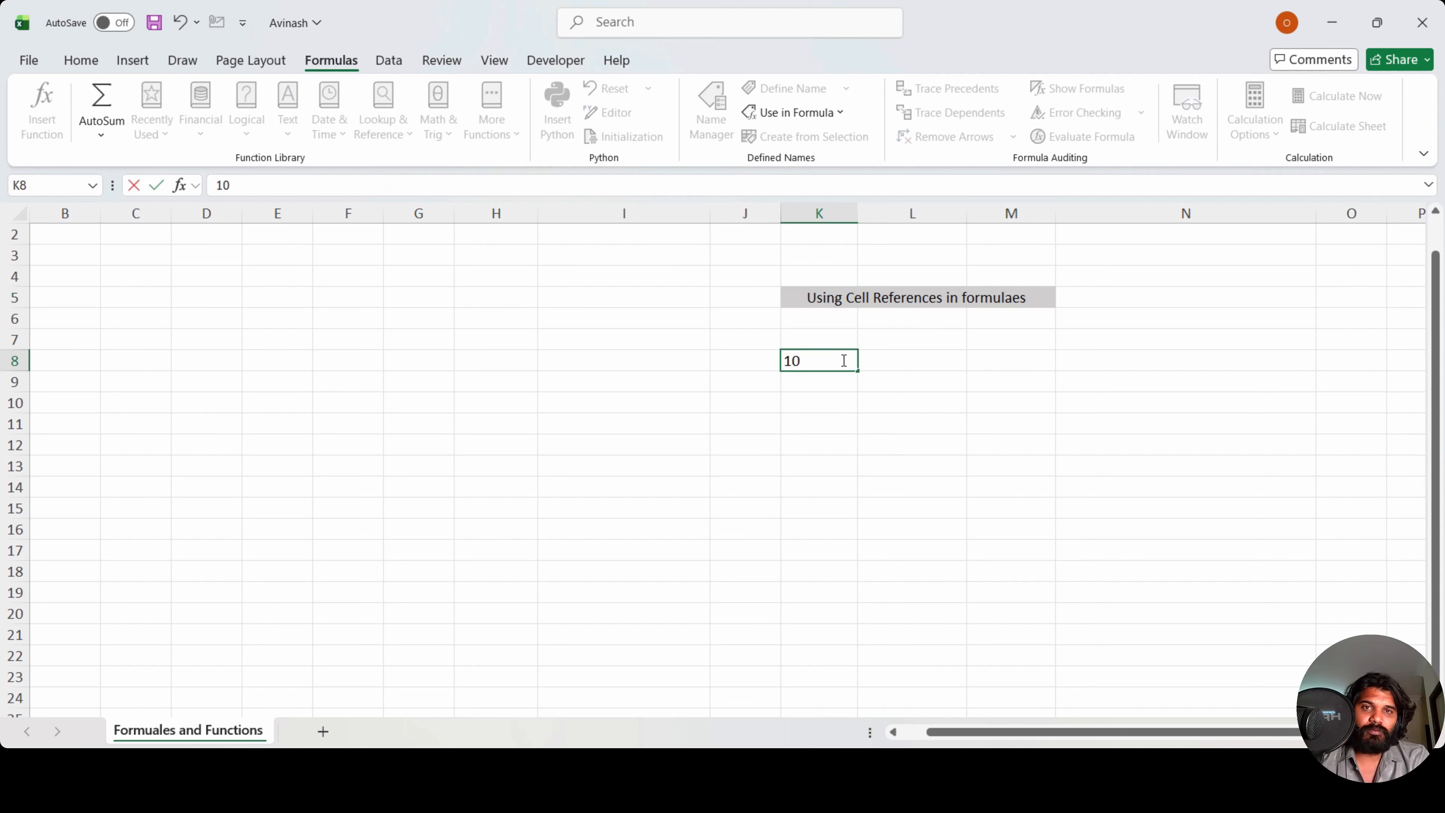
{"action": "key", "text": "ctrl+Return"}
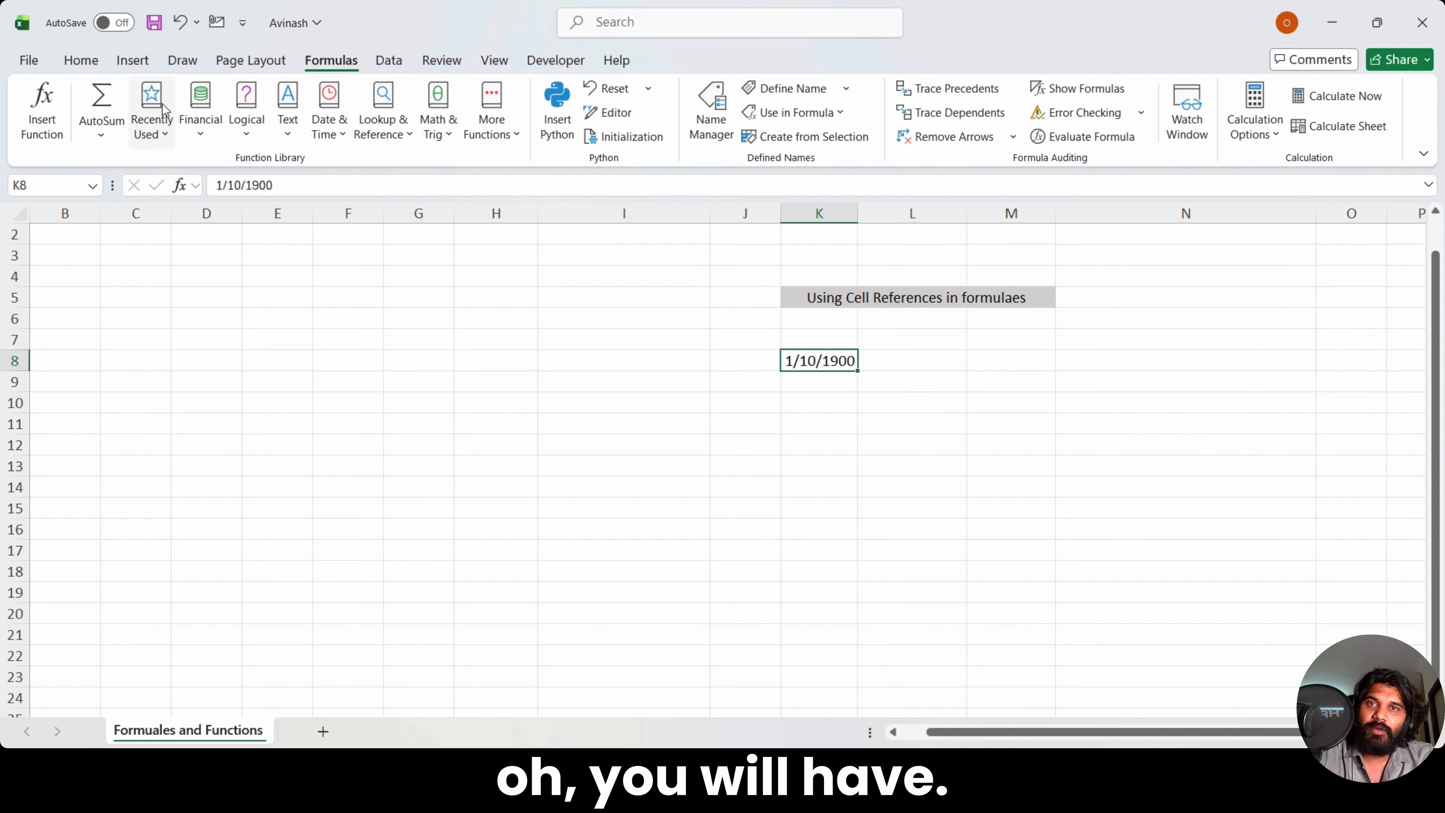
{"action": "left_click", "coordinate": [80, 61]}
{"action": "left_click", "coordinate": [750, 96]}
{"action": "left_click", "coordinate": [691, 130]}
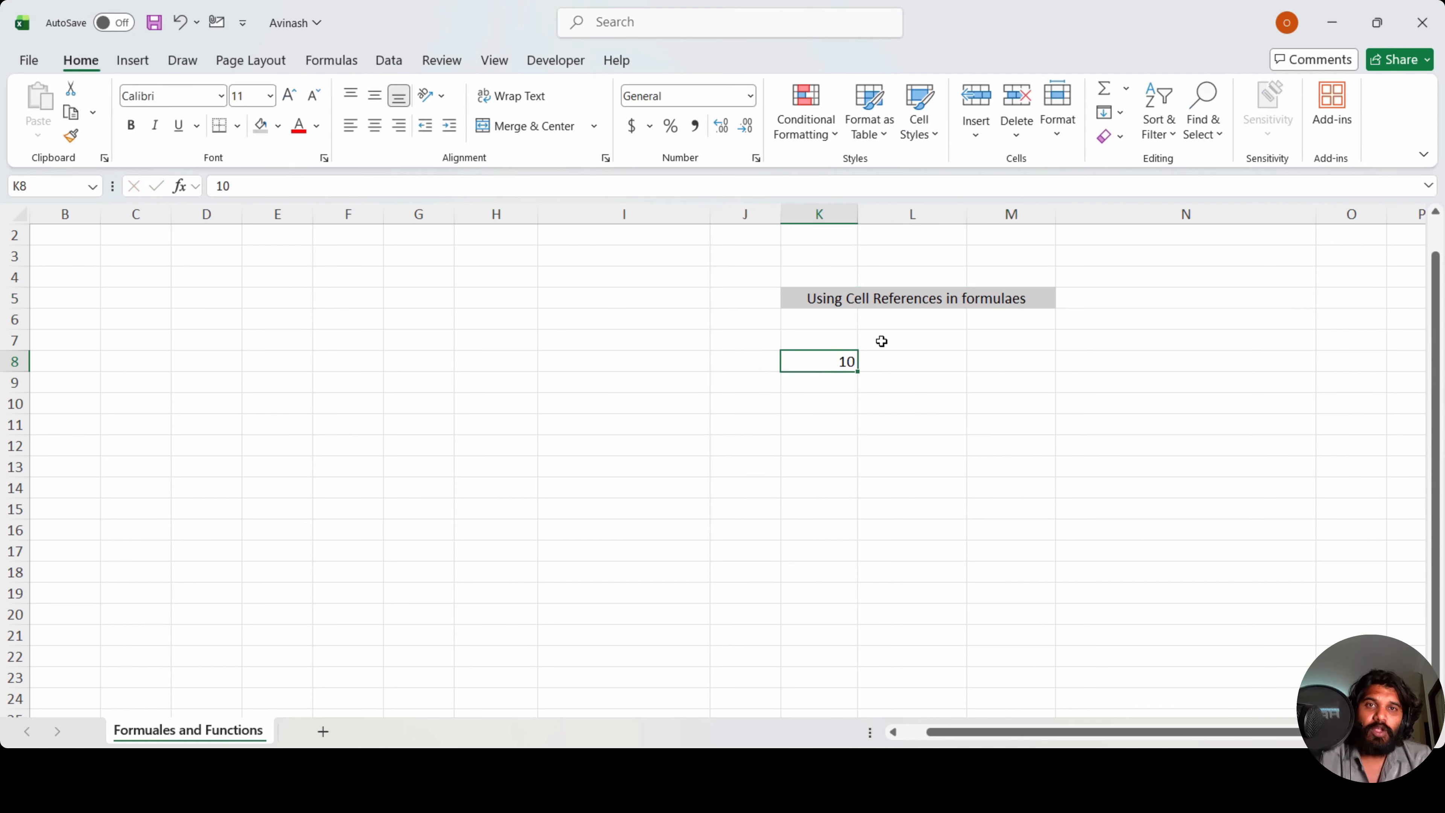
Step: Enter the value 20 in L8
{"action": "left_click", "coordinate": [898, 370]}
{"action": "type", "text": "20"}
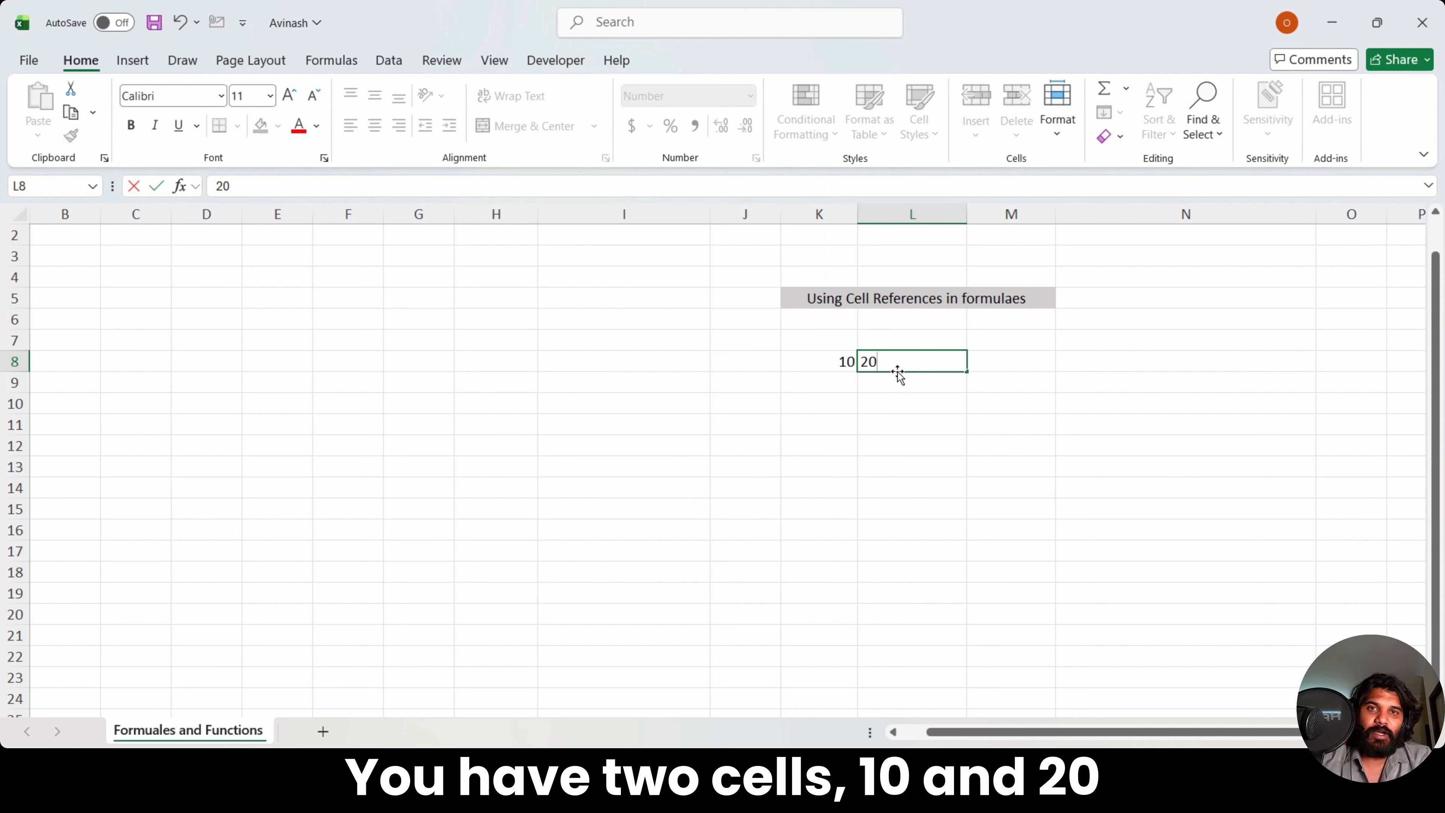
{"action": "key", "text": "ctrl+Return"}
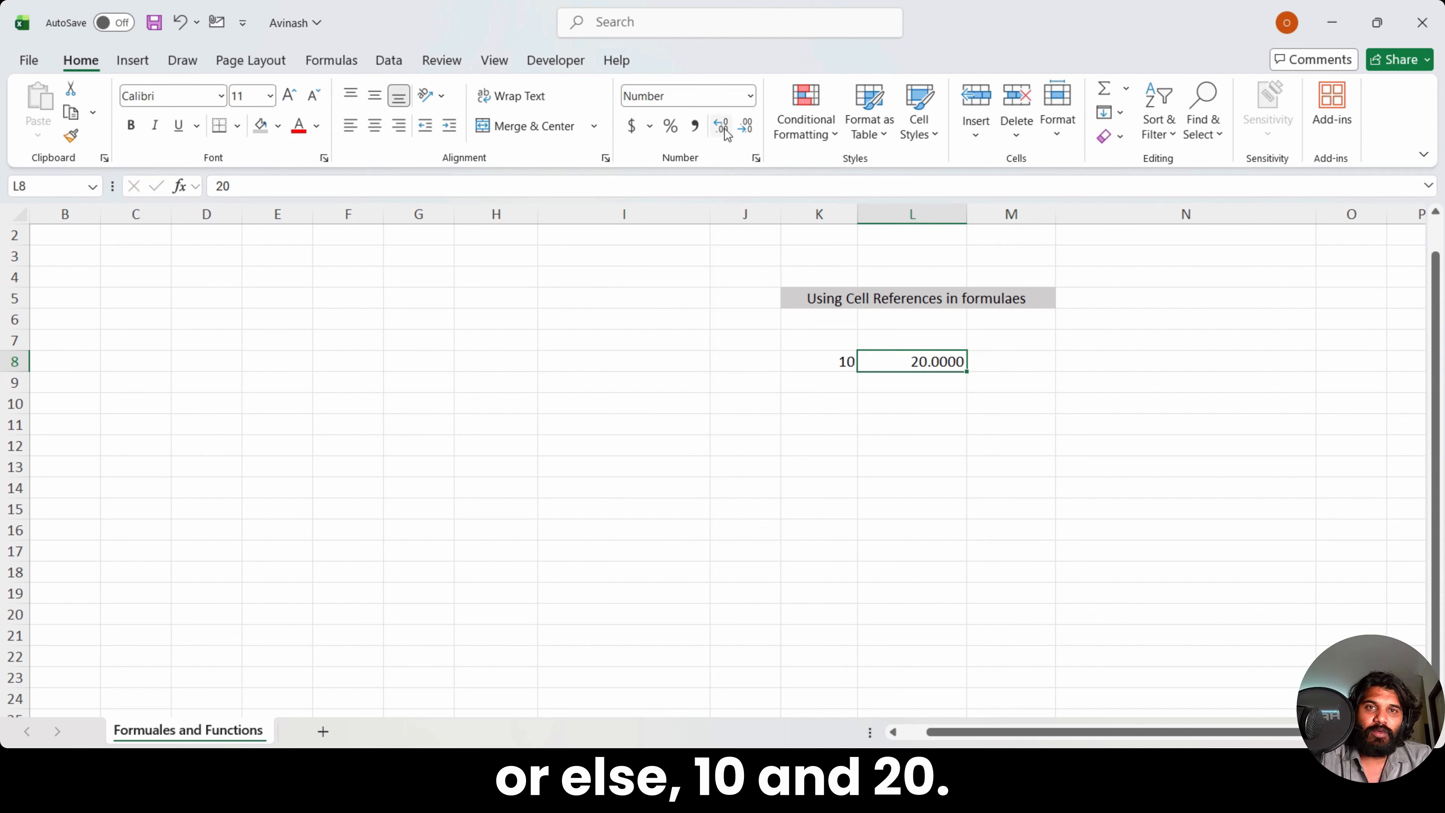
{"action": "left_click", "coordinate": [748, 126]}
{"action": "left_click", "coordinate": [748, 126]}
{"action": "left_click", "coordinate": [748, 126]}
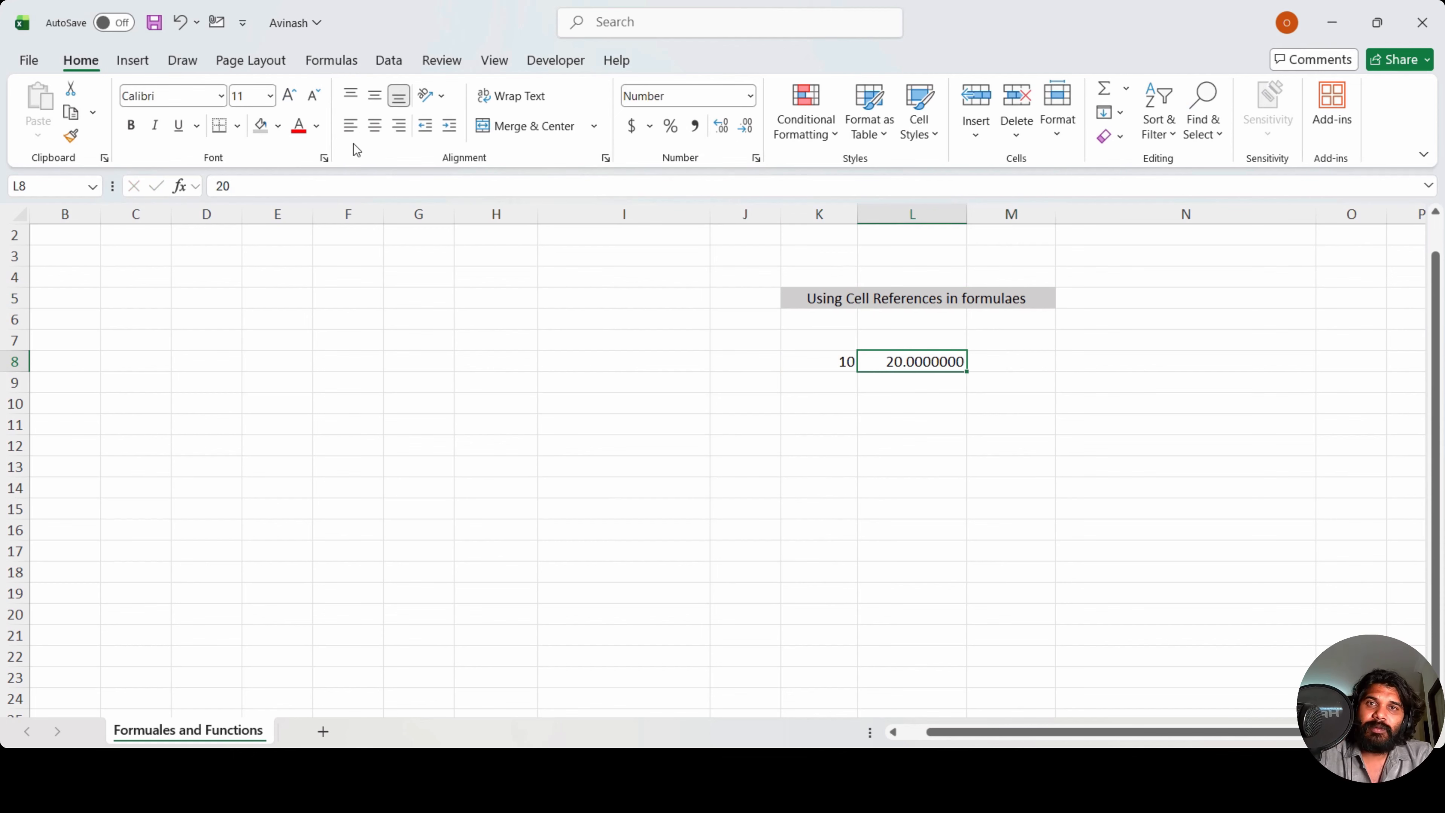
Step: Copy the General number format from K8 onto L8 with Format Painter
{"action": "left_click", "coordinate": [841, 369]}
{"action": "left_click", "coordinate": [71, 136]}
{"action": "left_click", "coordinate": [868, 362]}
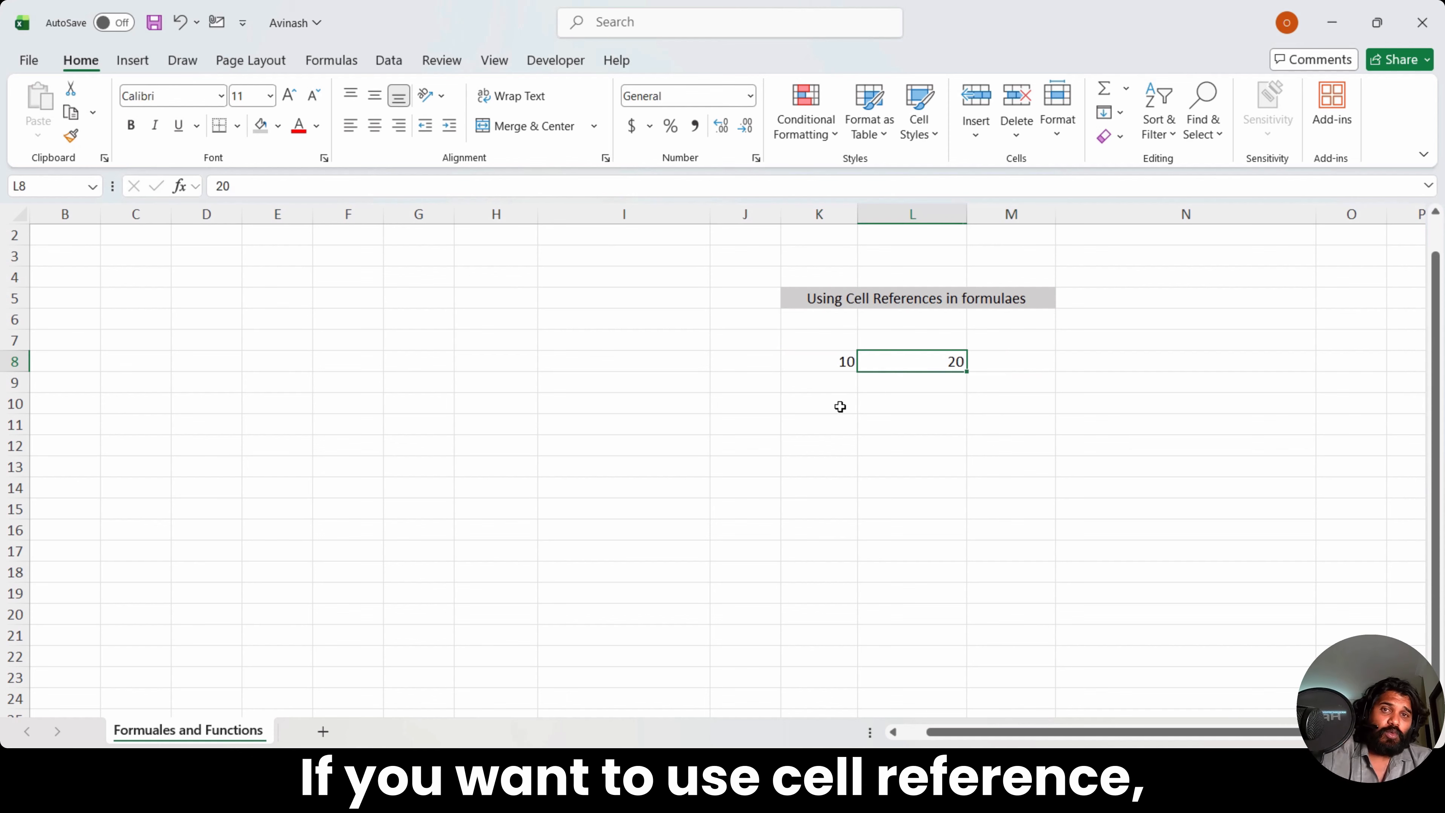
{"action": "key", "text": "Down"}
{"action": "type", "text": "="}
{"action": "key", "text": "Up"}
{"action": "key", "text": "Left"}
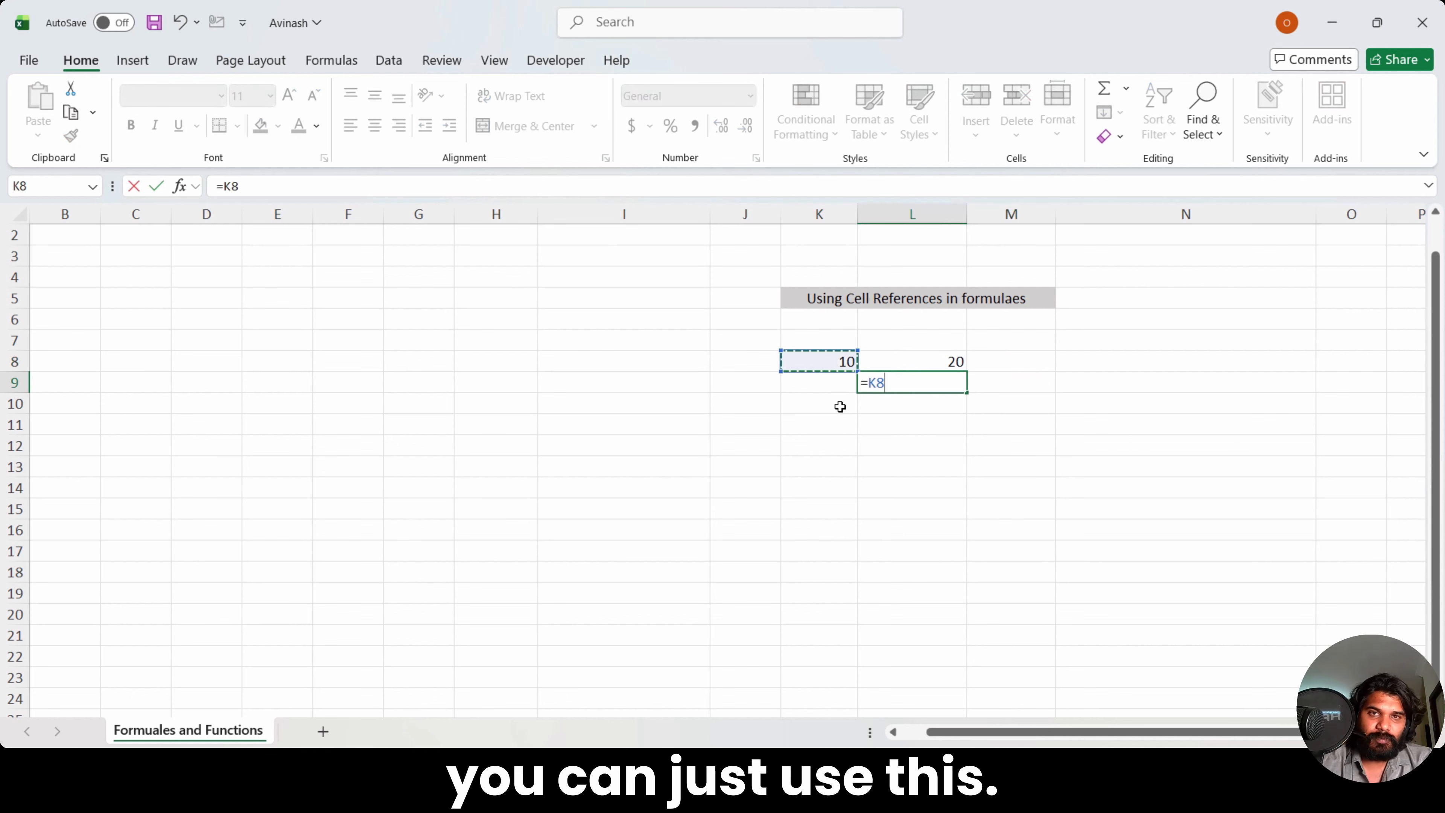
{"action": "key", "text": "shift+Right"}
{"action": "key", "text": "Escape"}
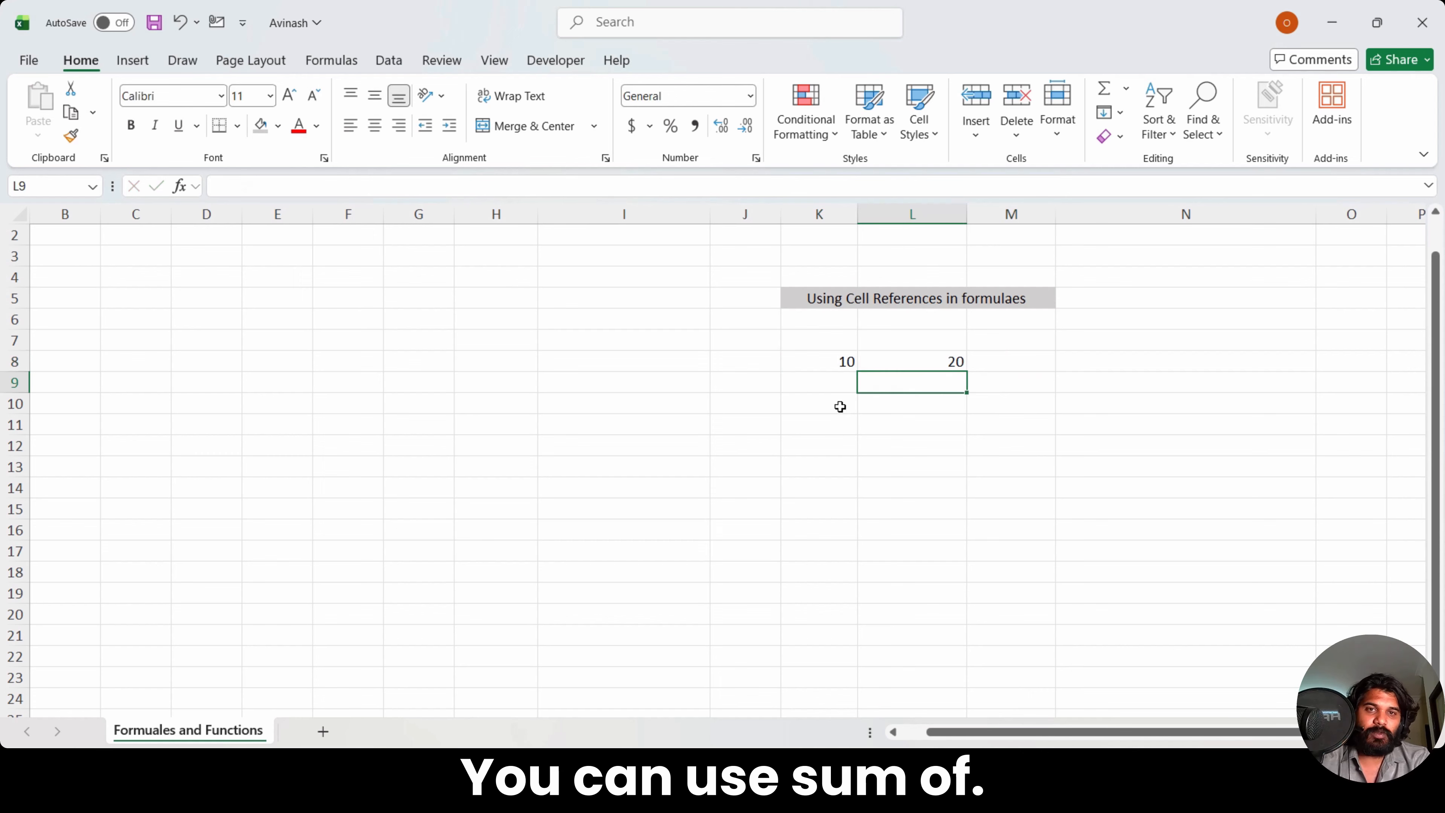
Step: Enter a SUM formula in L9 that references K8:L8, and check the referenced cells
{"action": "type", "text": "=sum("}
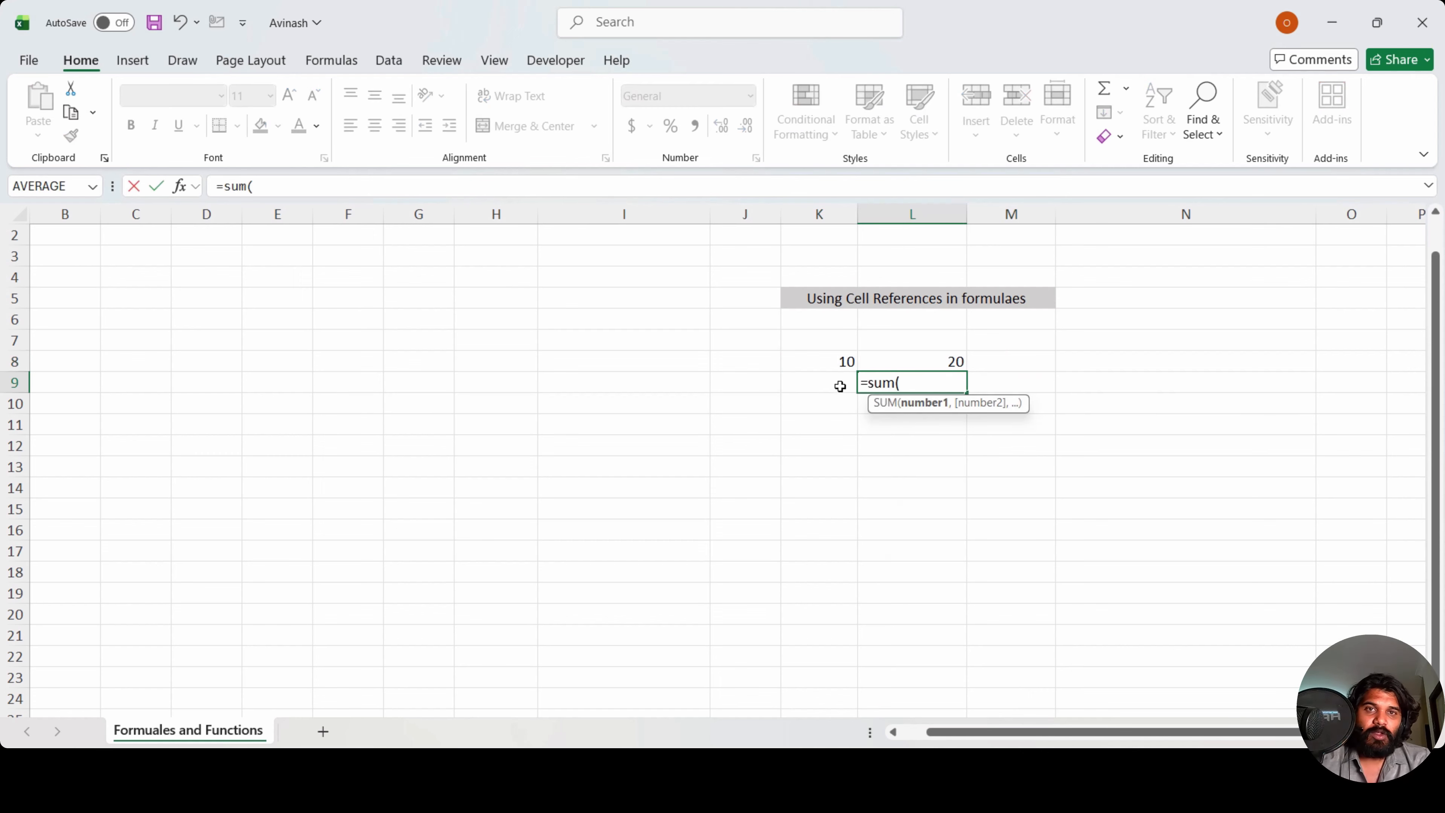
{"action": "left_click_drag", "start_coordinate": [840, 362], "coordinate": [929, 362]}
{"action": "key", "text": "Return"}
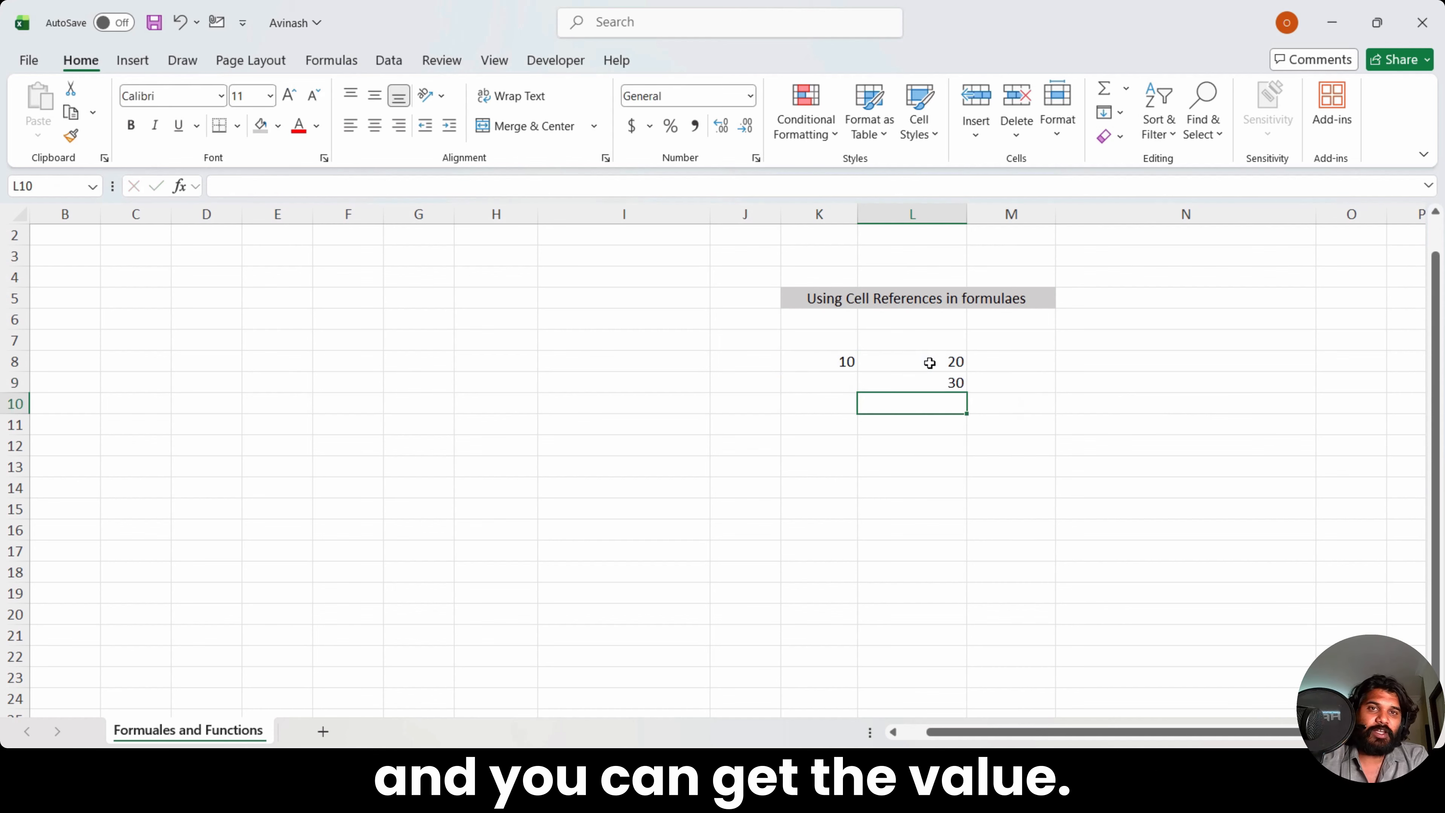
{"action": "key", "text": "Up"}
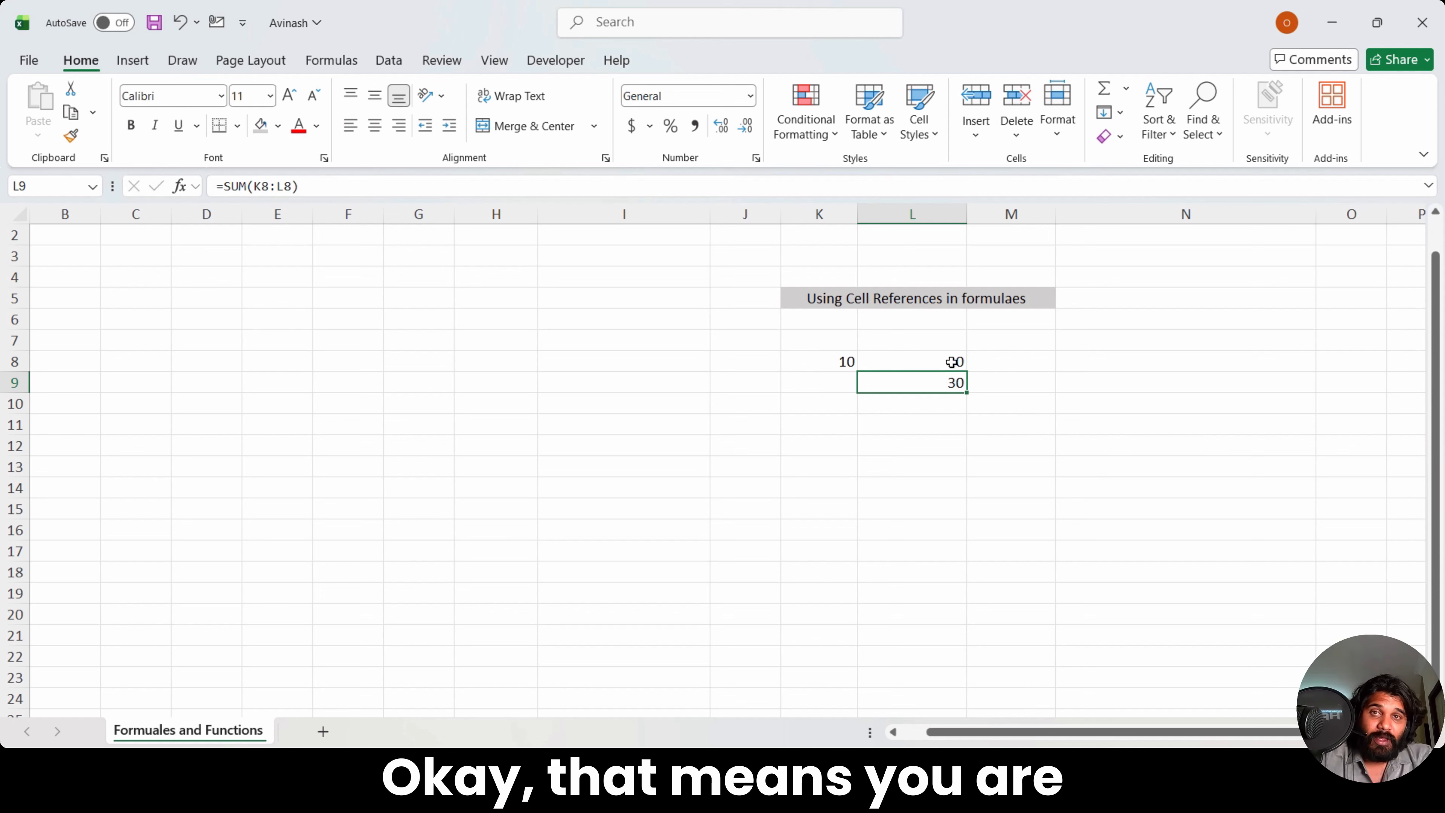
{"action": "left_click_drag", "start_coordinate": [825, 362], "coordinate": [919, 365]}
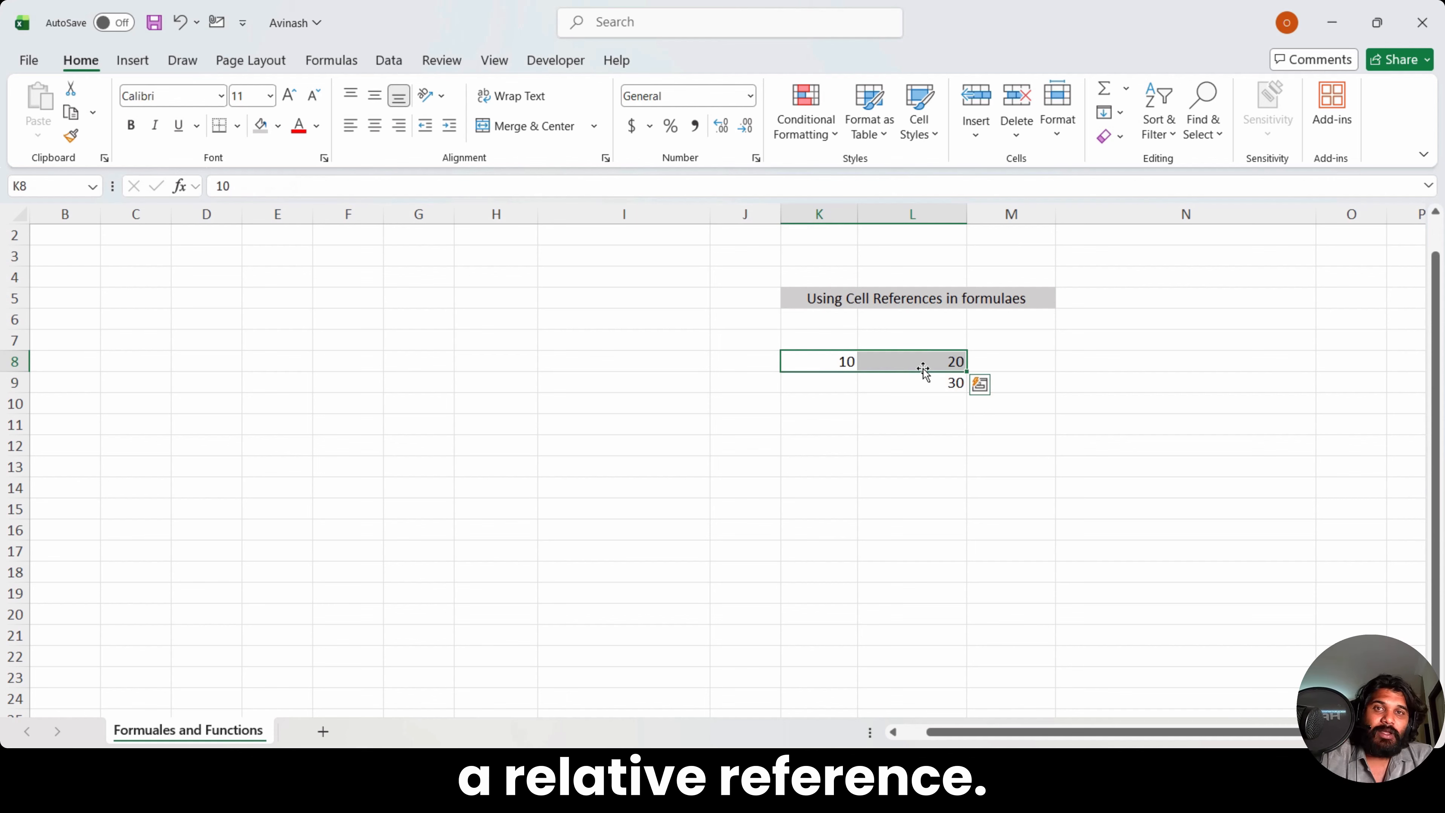
Step: Clear L9 and enter a SUM formula in M8 that references K8:L8
{"action": "left_click", "coordinate": [957, 388]}
{"action": "key", "text": "Delete"}
{"action": "key", "text": "Up"}
{"action": "key", "text": "Right"}
{"action": "type", "text": "=sum("}
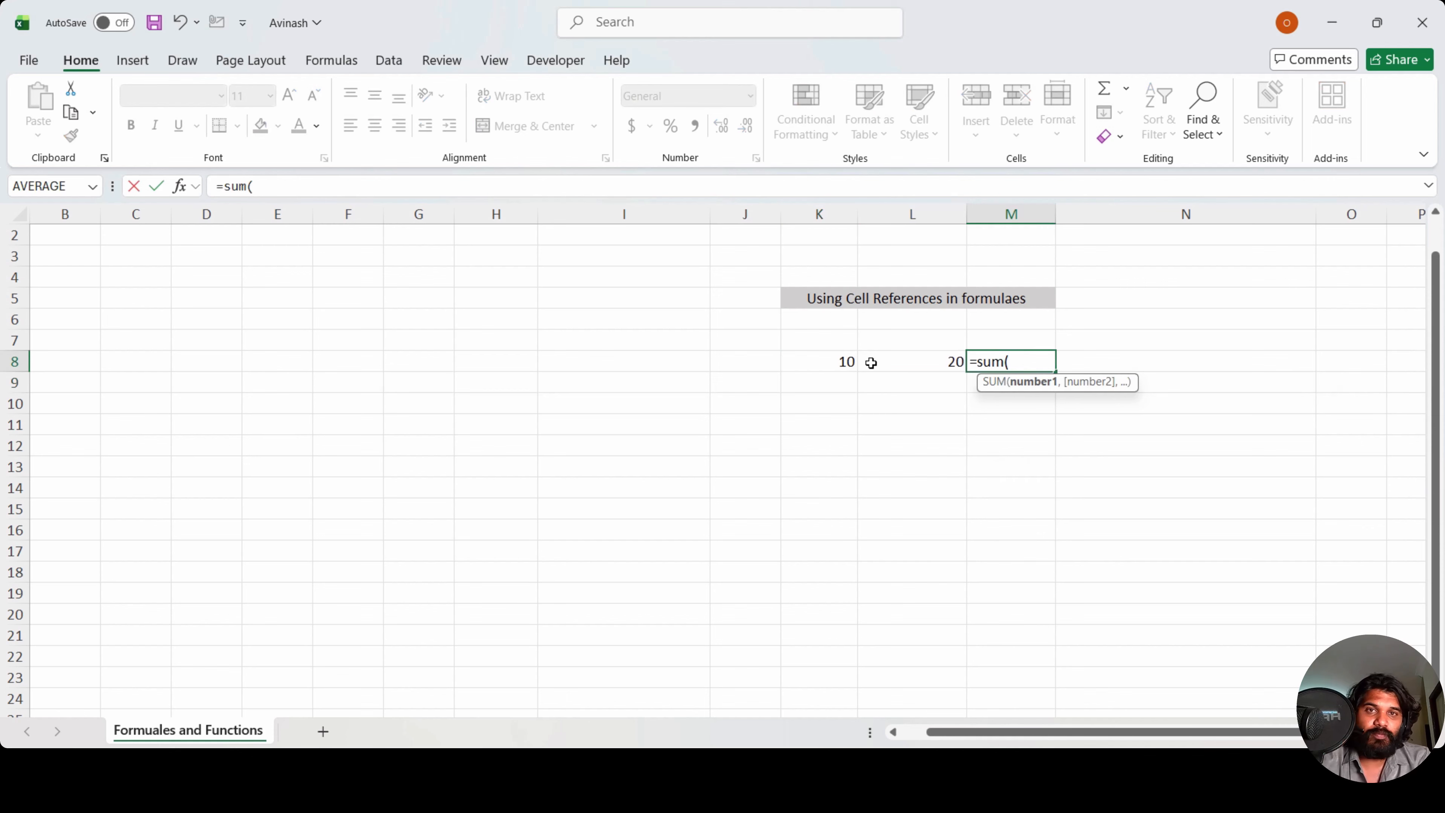
{"action": "left_click_drag", "start_coordinate": [823, 362], "coordinate": [923, 373]}
{"action": "key", "text": "Return"}
Step: Enter =K8*1.5 in K9 and fill the formula down to K20
{"action": "left_click", "coordinate": [920, 371]}
{"action": "key", "text": "Down"}
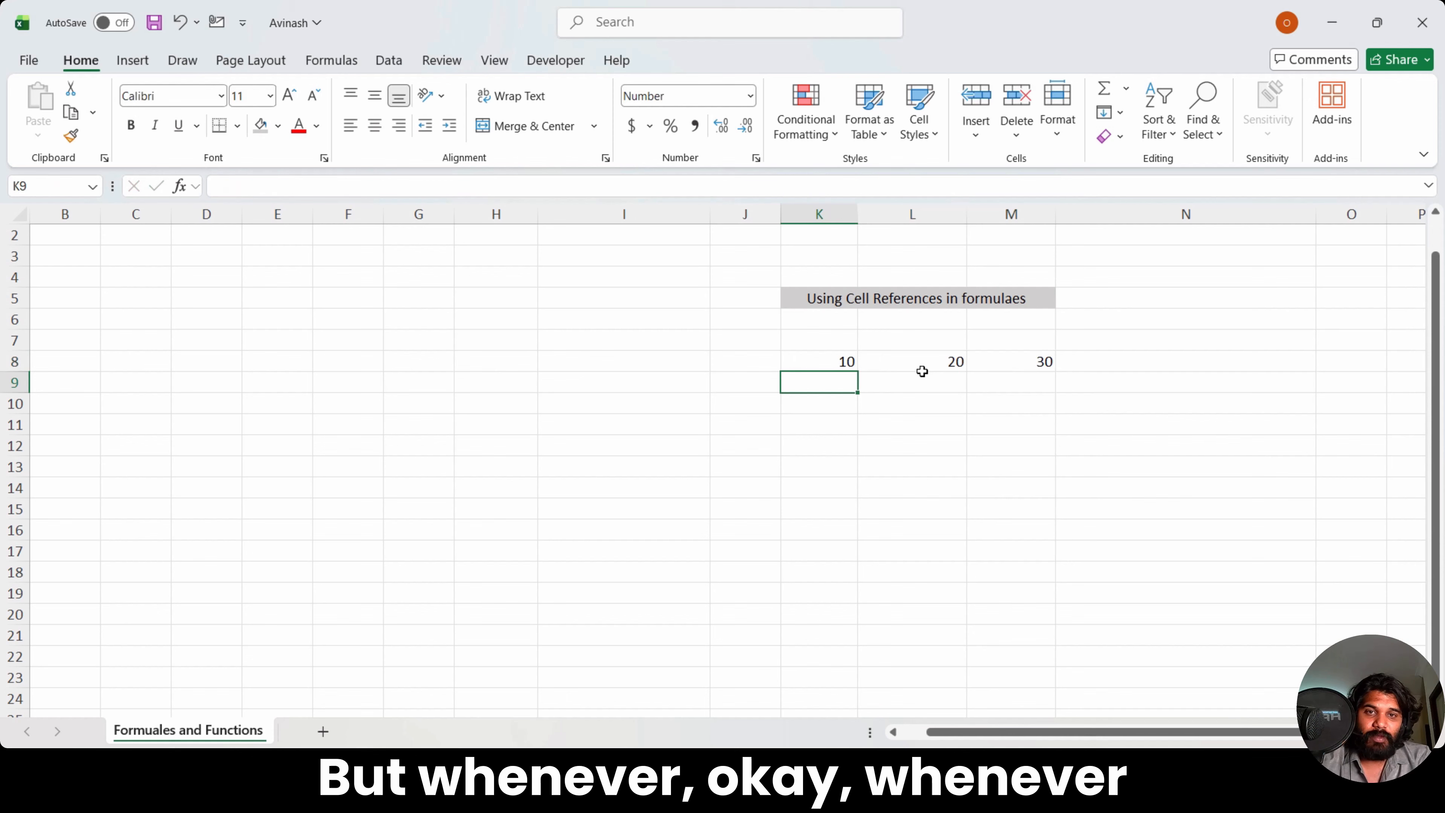
{"action": "type", "text": "="}
{"action": "key", "text": "Up"}
{"action": "type", "text": "*1"}
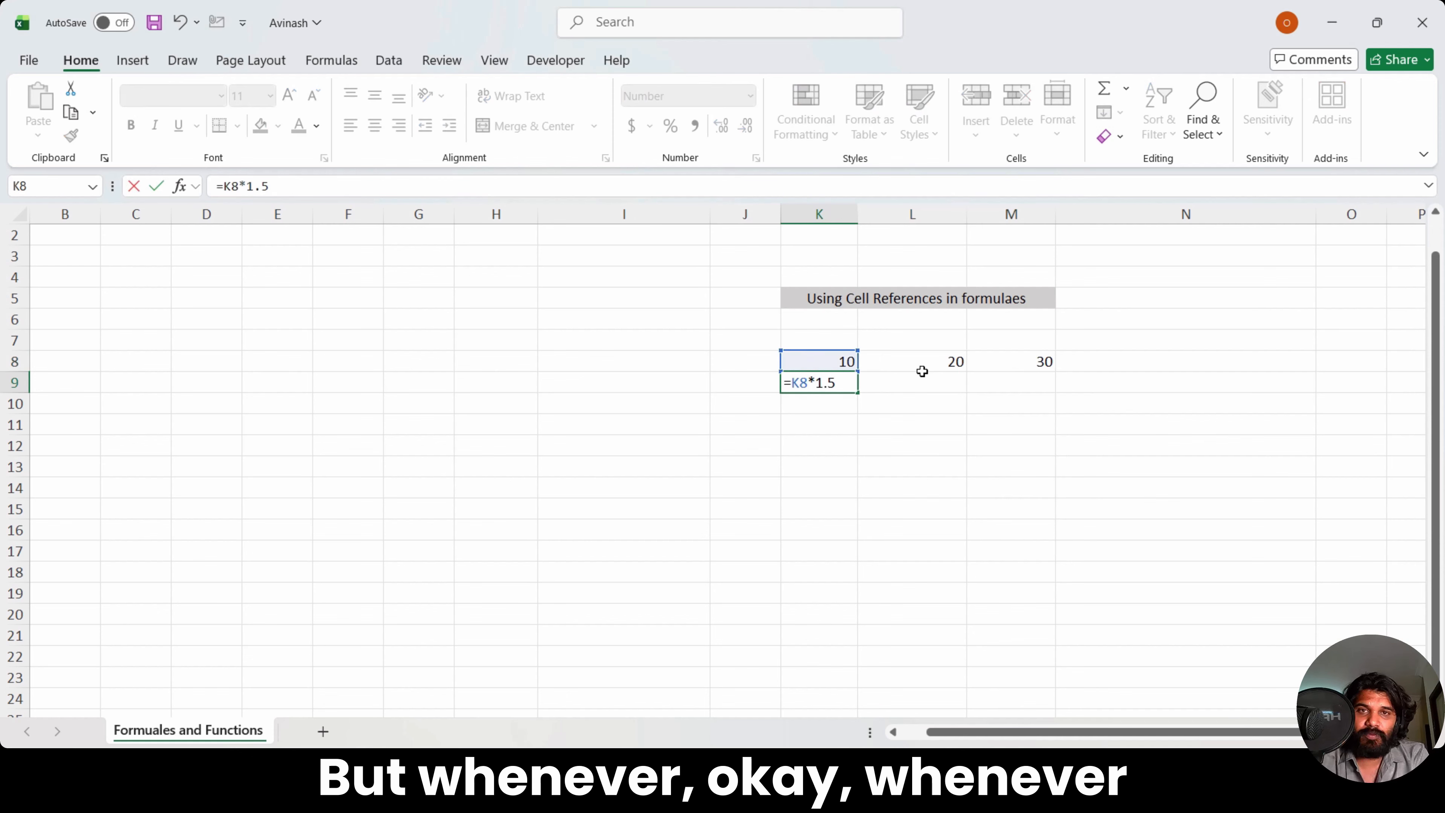
{"action": "key", "text": "ctrl+Return"}
{"action": "left_click_drag", "start_coordinate": [858, 393], "coordinate": [865, 623]}
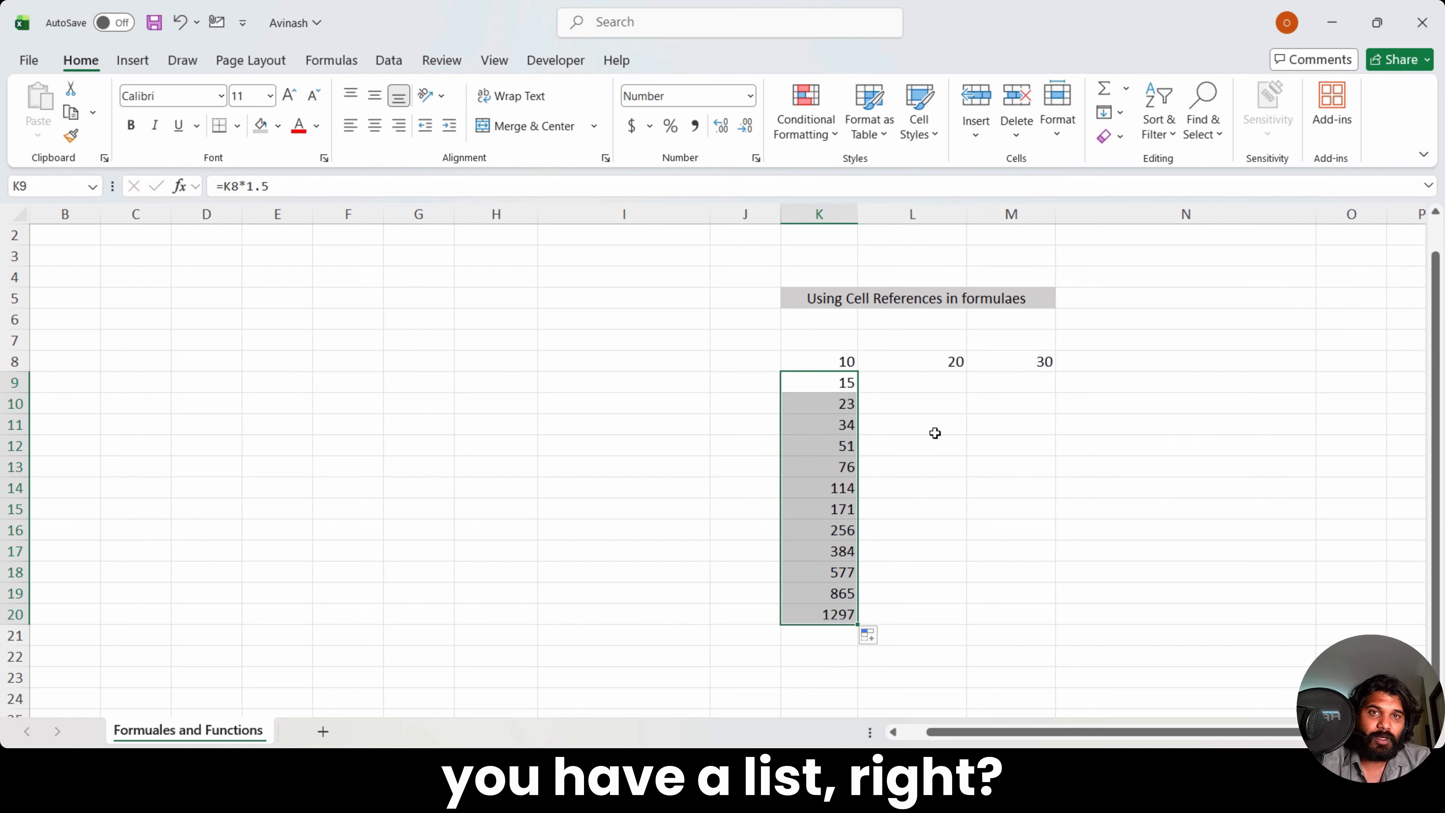
Step: Copy the formula from K9 into L9 and fill it down to L20
{"action": "left_click", "coordinate": [955, 360]}
{"action": "key", "text": "Down"}
{"action": "key", "text": "Left"}
{"action": "key", "text": "ctrl+c"}
{"action": "key", "text": "Right"}
{"action": "key", "text": "ctrl+v"}
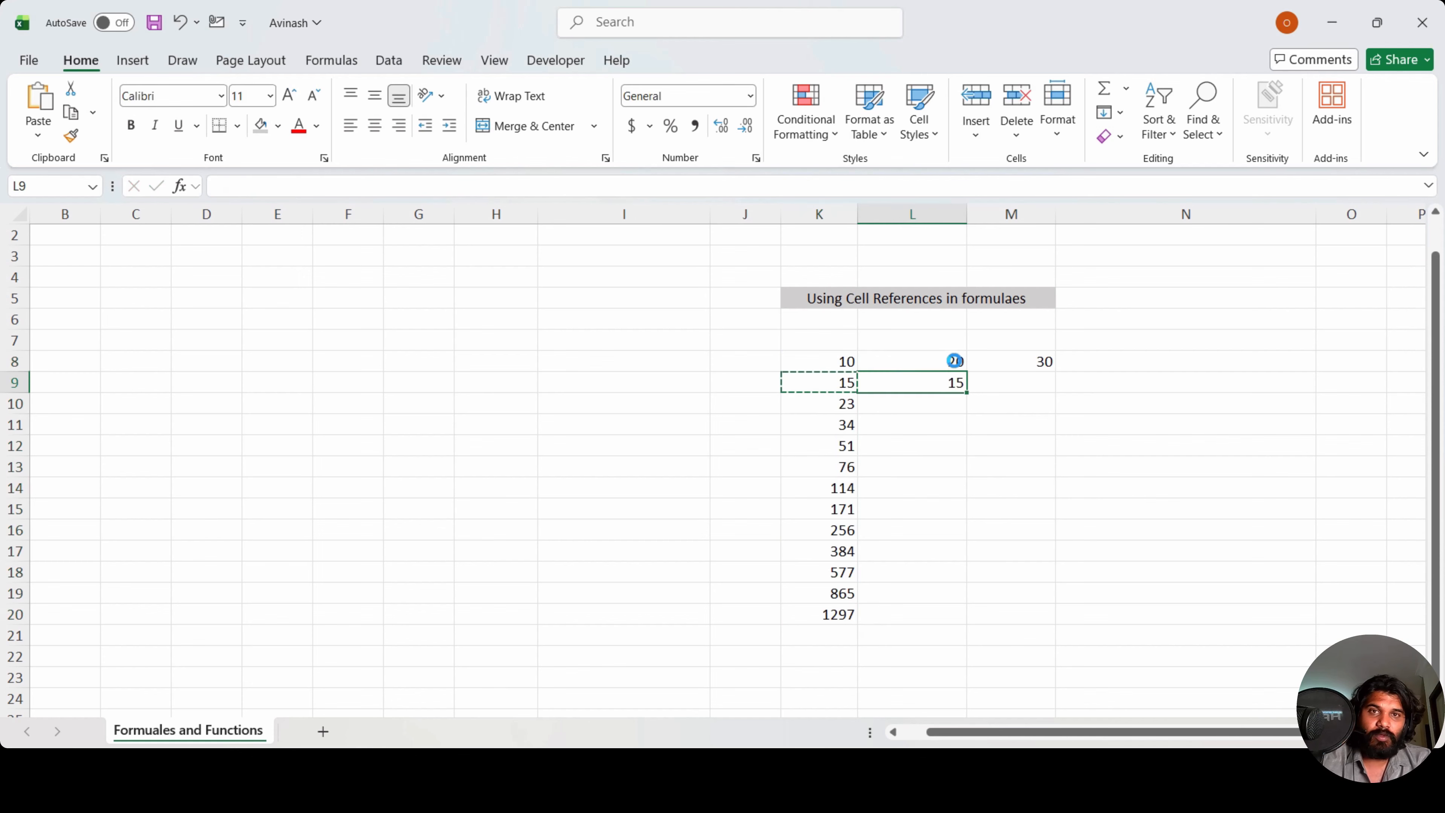
{"action": "left_click_drag", "start_coordinate": [966, 393], "coordinate": [965, 624]}
Step: Copy the SUM formula from M8 into M9:M20
{"action": "left_click", "coordinate": [1038, 365]}
{"action": "key", "text": "ctrl+c"}
{"action": "left_click", "coordinate": [1040, 383]}
{"action": "key", "text": "shift+Down"}
{"action": "key", "text": "shift+Down"}
{"action": "key", "text": "shift+Down"}
{"action": "key", "text": "shift+Down"}
{"action": "key", "text": "shift+Down"}
{"action": "key", "text": "shift+Down"}
{"action": "key", "text": "shift+Down"}
{"action": "key", "text": "shift+Down"}
{"action": "key", "text": "shift+Down"}
{"action": "key", "text": "shift+Down"}
{"action": "key", "text": "shift+Down"}
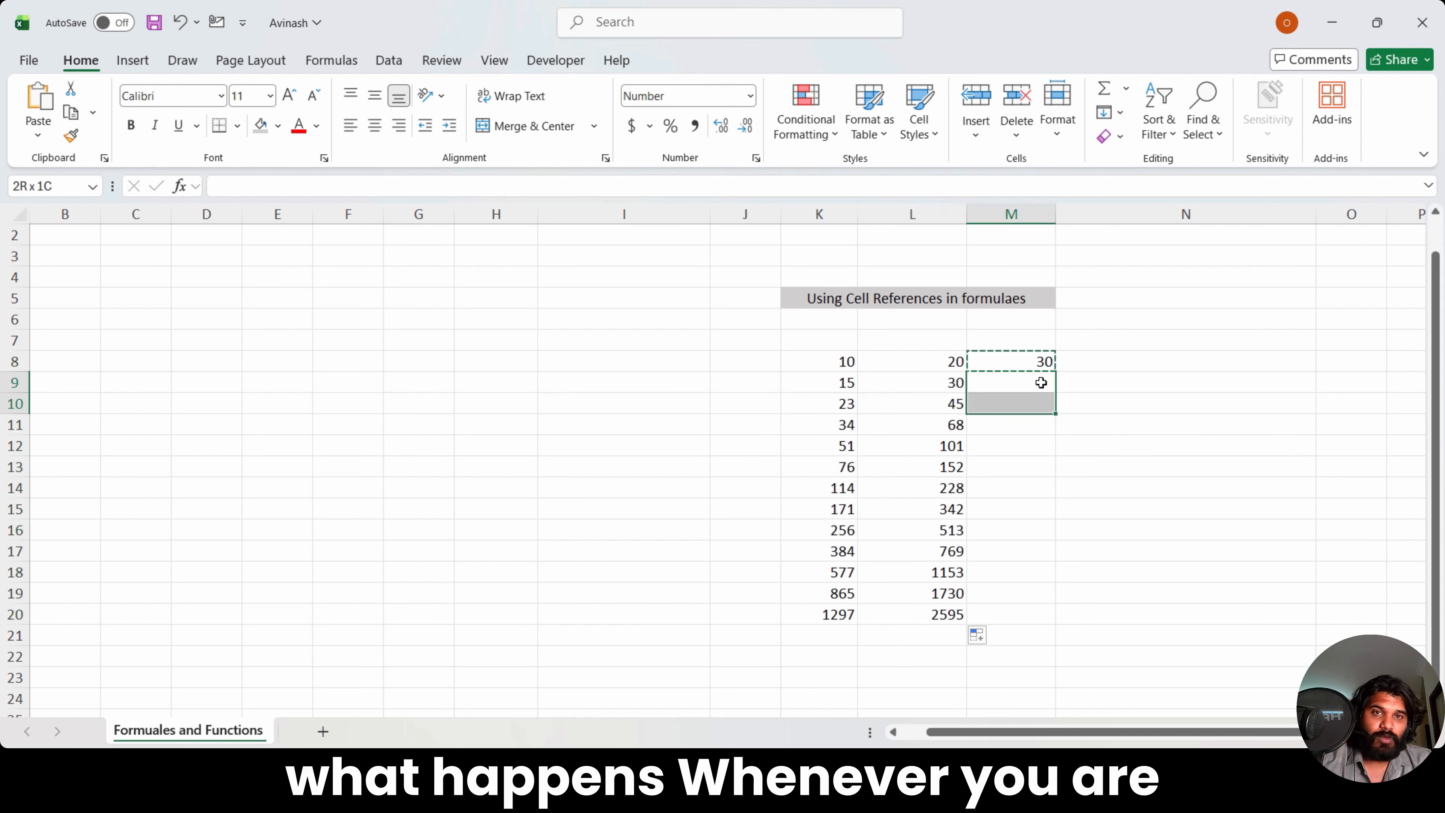
{"action": "key", "text": "ctrl+v"}
Step: Examine how the relative references in the column M SUM formulas correspond to the K and L cells of each row
{"action": "left_click", "coordinate": [1041, 383]}
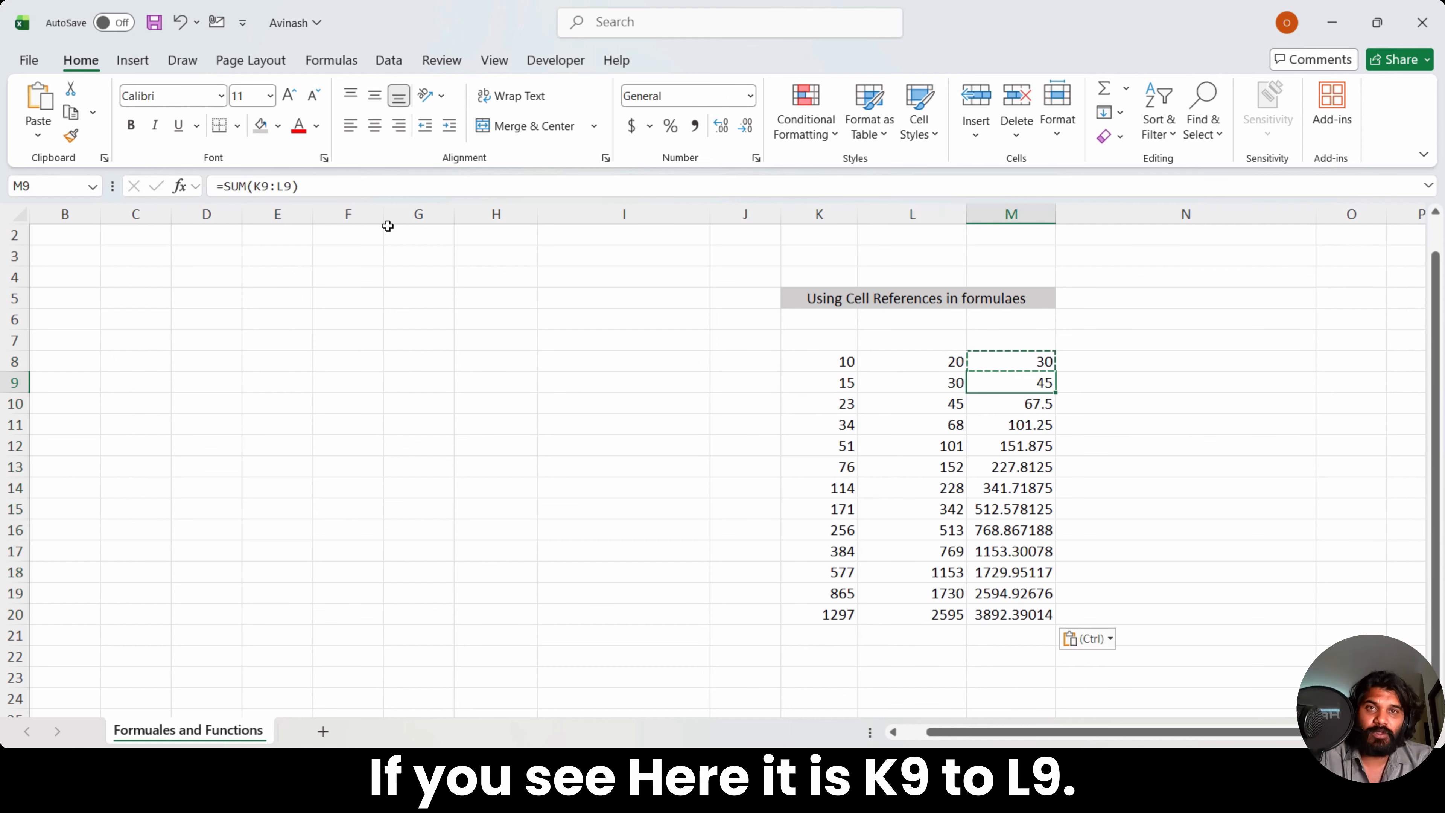
{"action": "left_click", "coordinate": [863, 368]}
{"action": "left_click", "coordinate": [988, 385]}
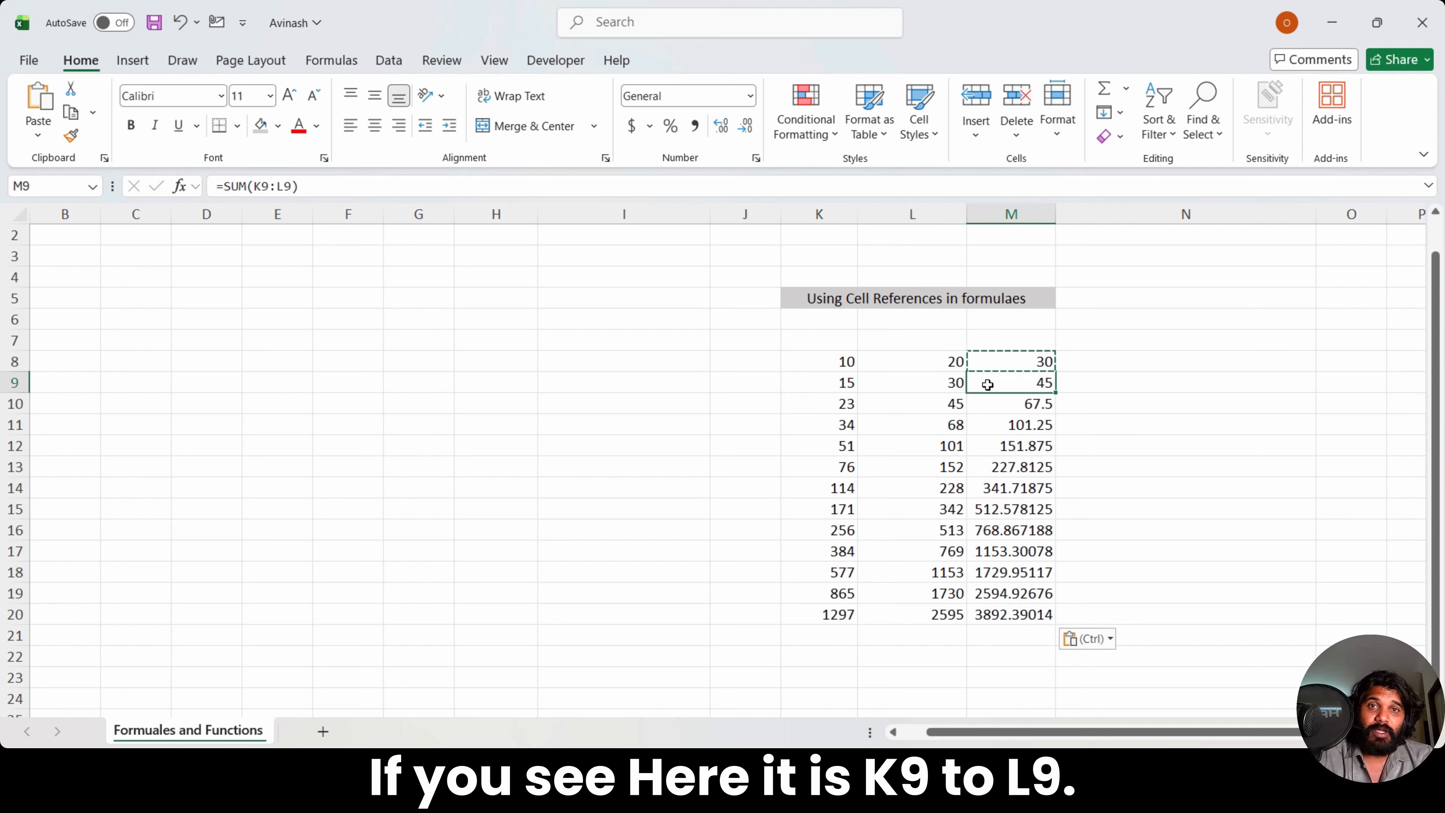
{"action": "left_click", "coordinate": [1039, 411]}
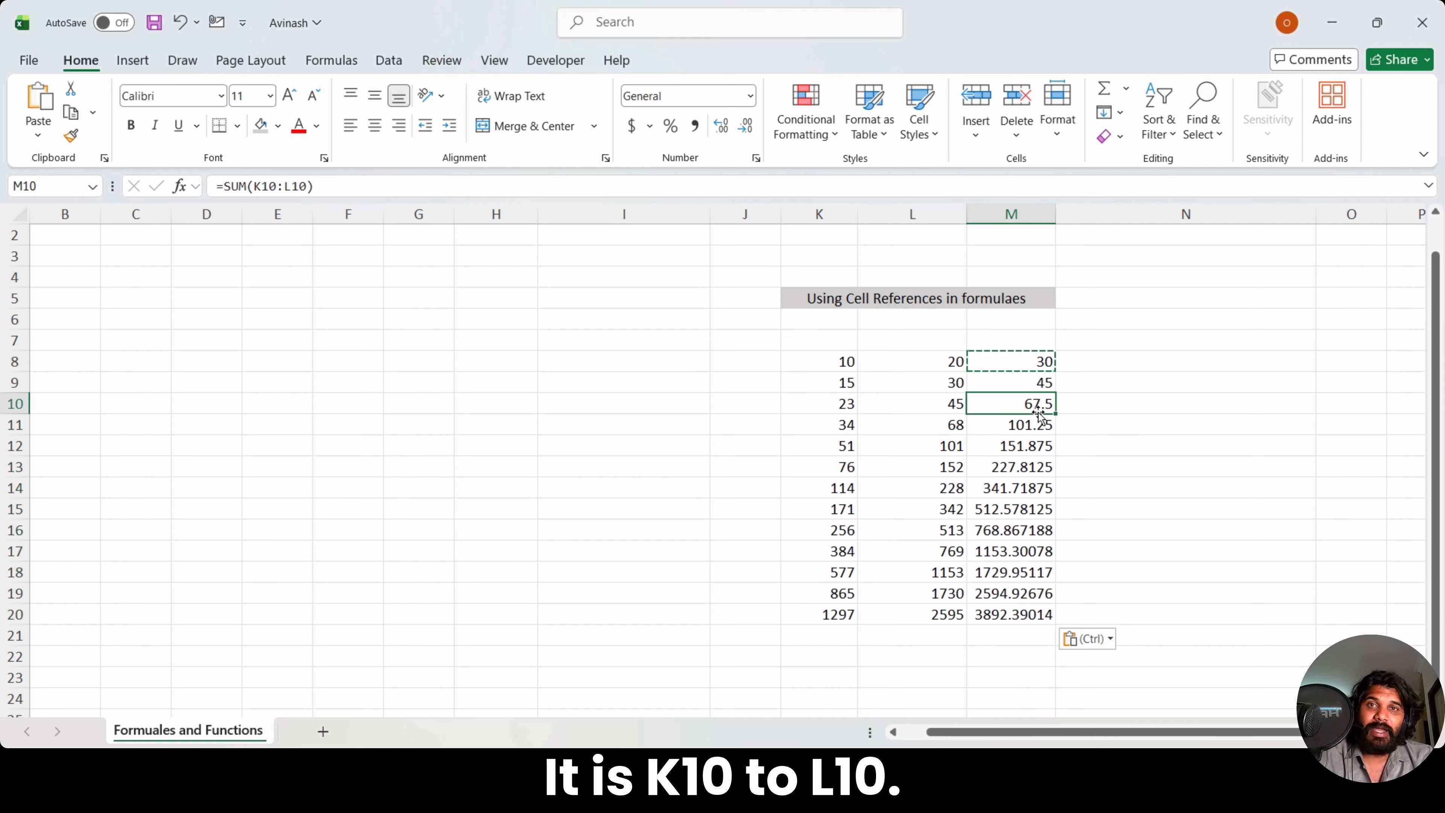
{"action": "left_click_drag", "start_coordinate": [840, 364], "coordinate": [921, 363]}
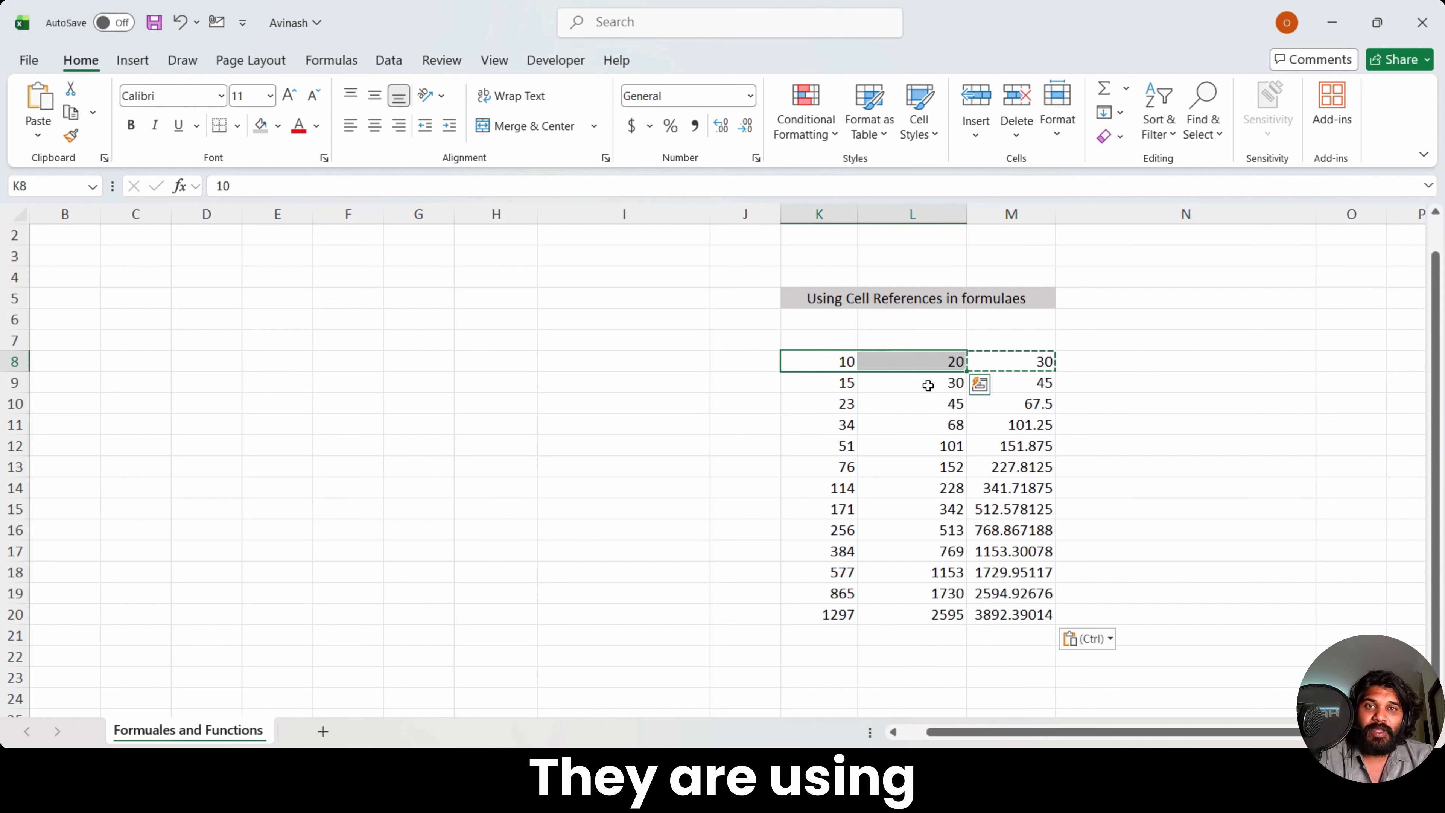
{"action": "left_click_drag", "start_coordinate": [802, 424], "coordinate": [876, 424]}
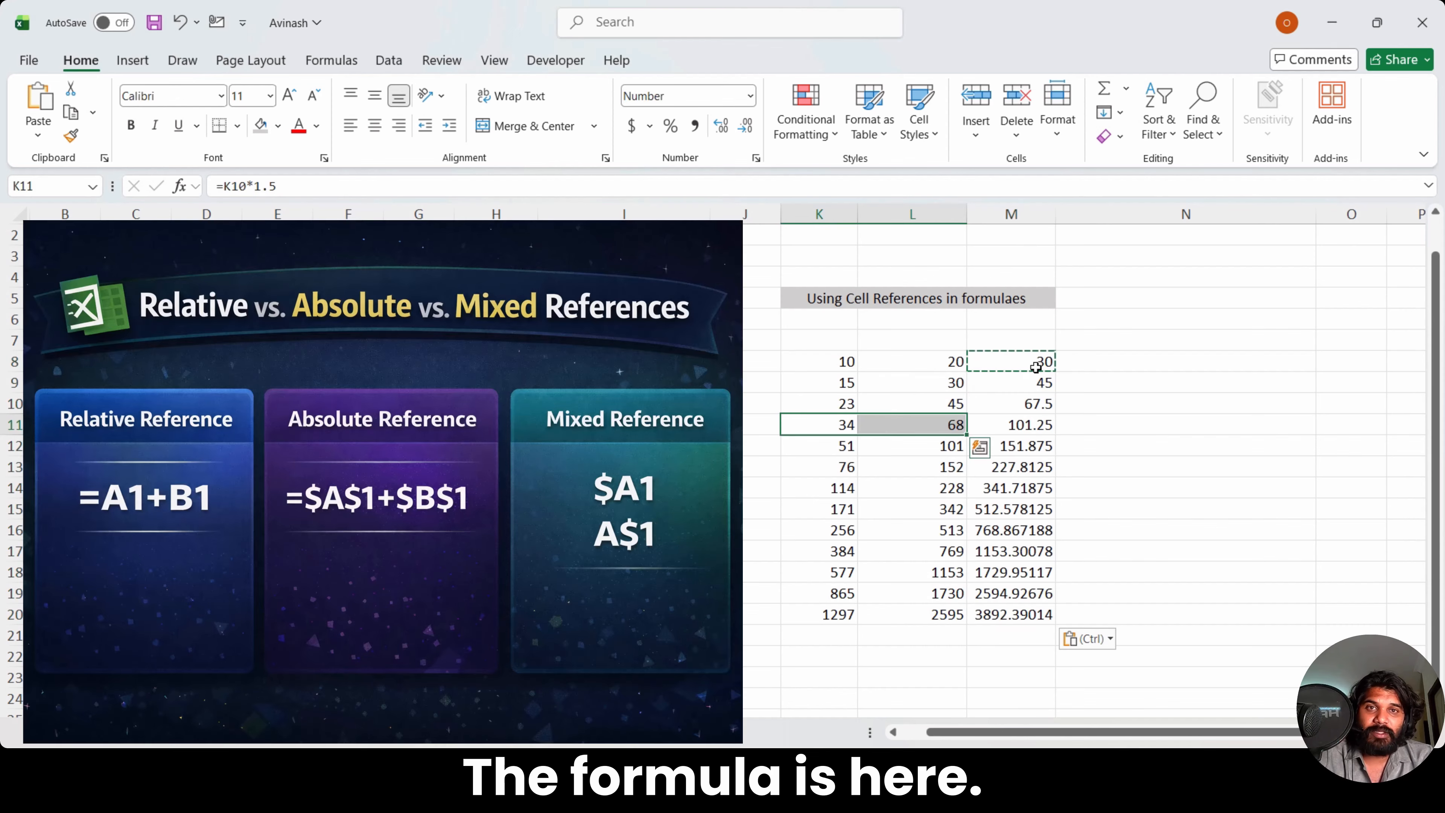
{"action": "left_click", "coordinate": [1037, 362]}
{"action": "left_click", "coordinate": [854, 384]}
{"action": "left_click", "coordinate": [929, 382]}
{"action": "left_click", "coordinate": [1045, 382]}
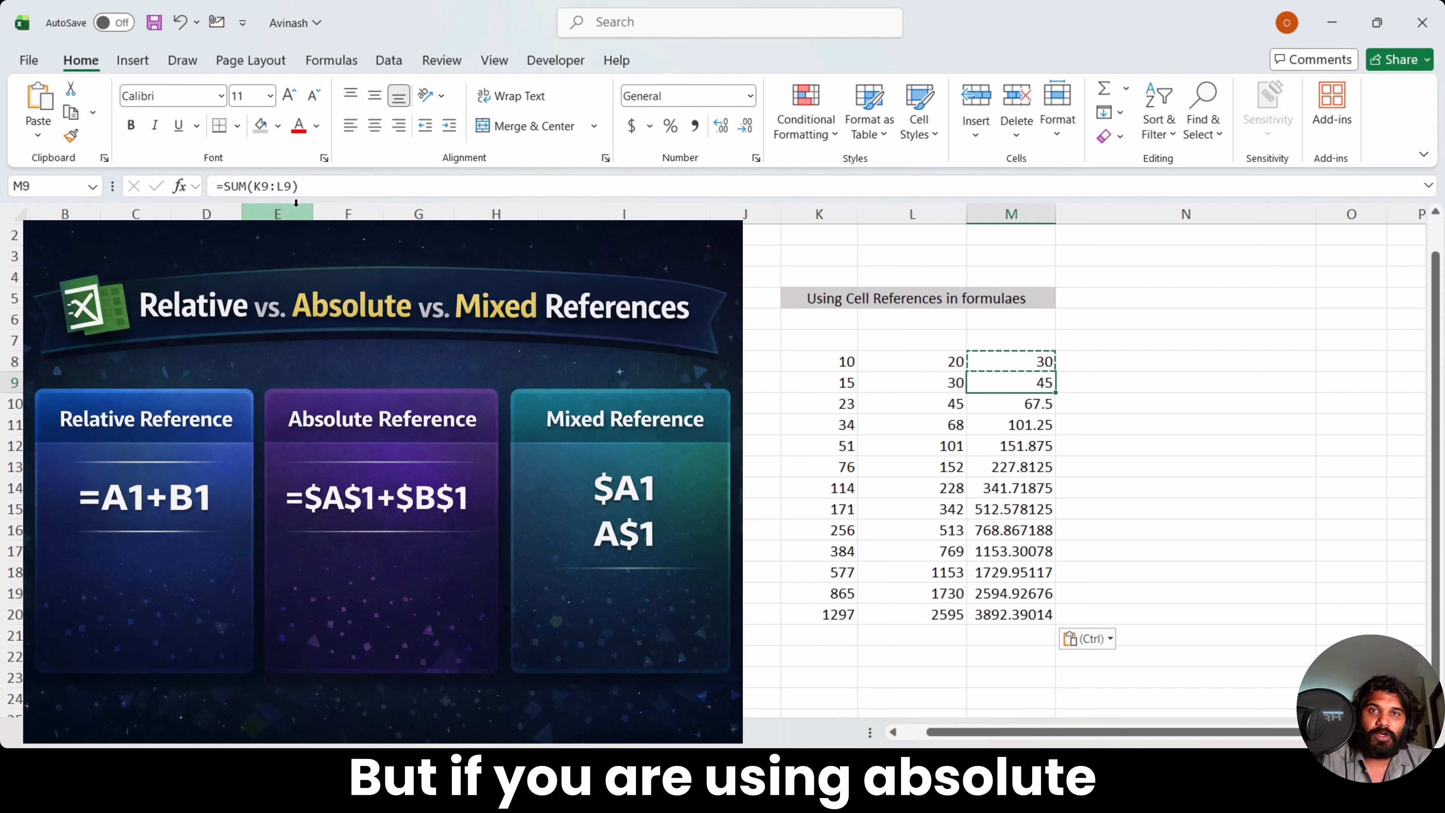
Step: Open the SUM formula in M9 for editing at its K9 reference
{"action": "left_click", "coordinate": [255, 188]}
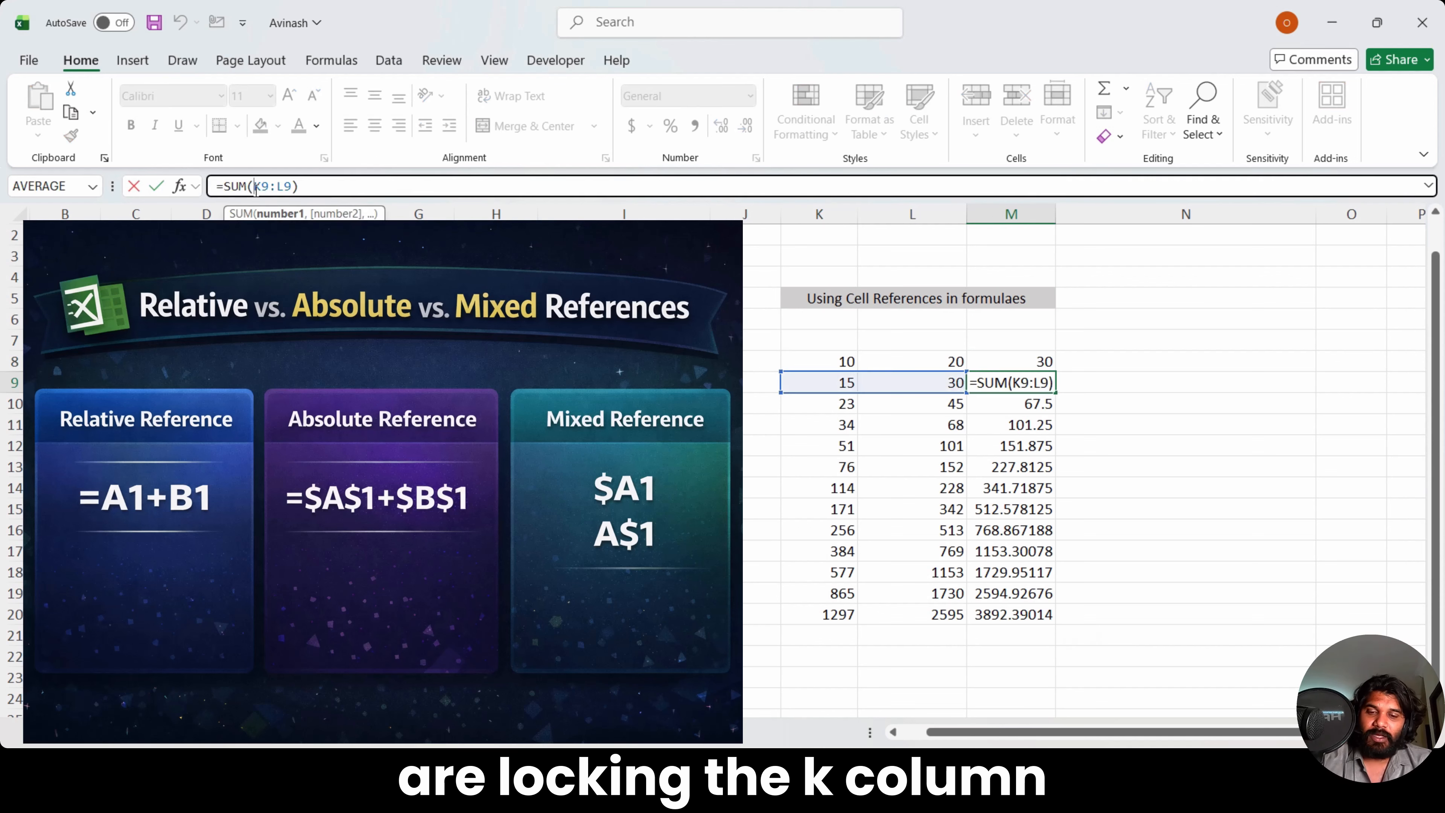